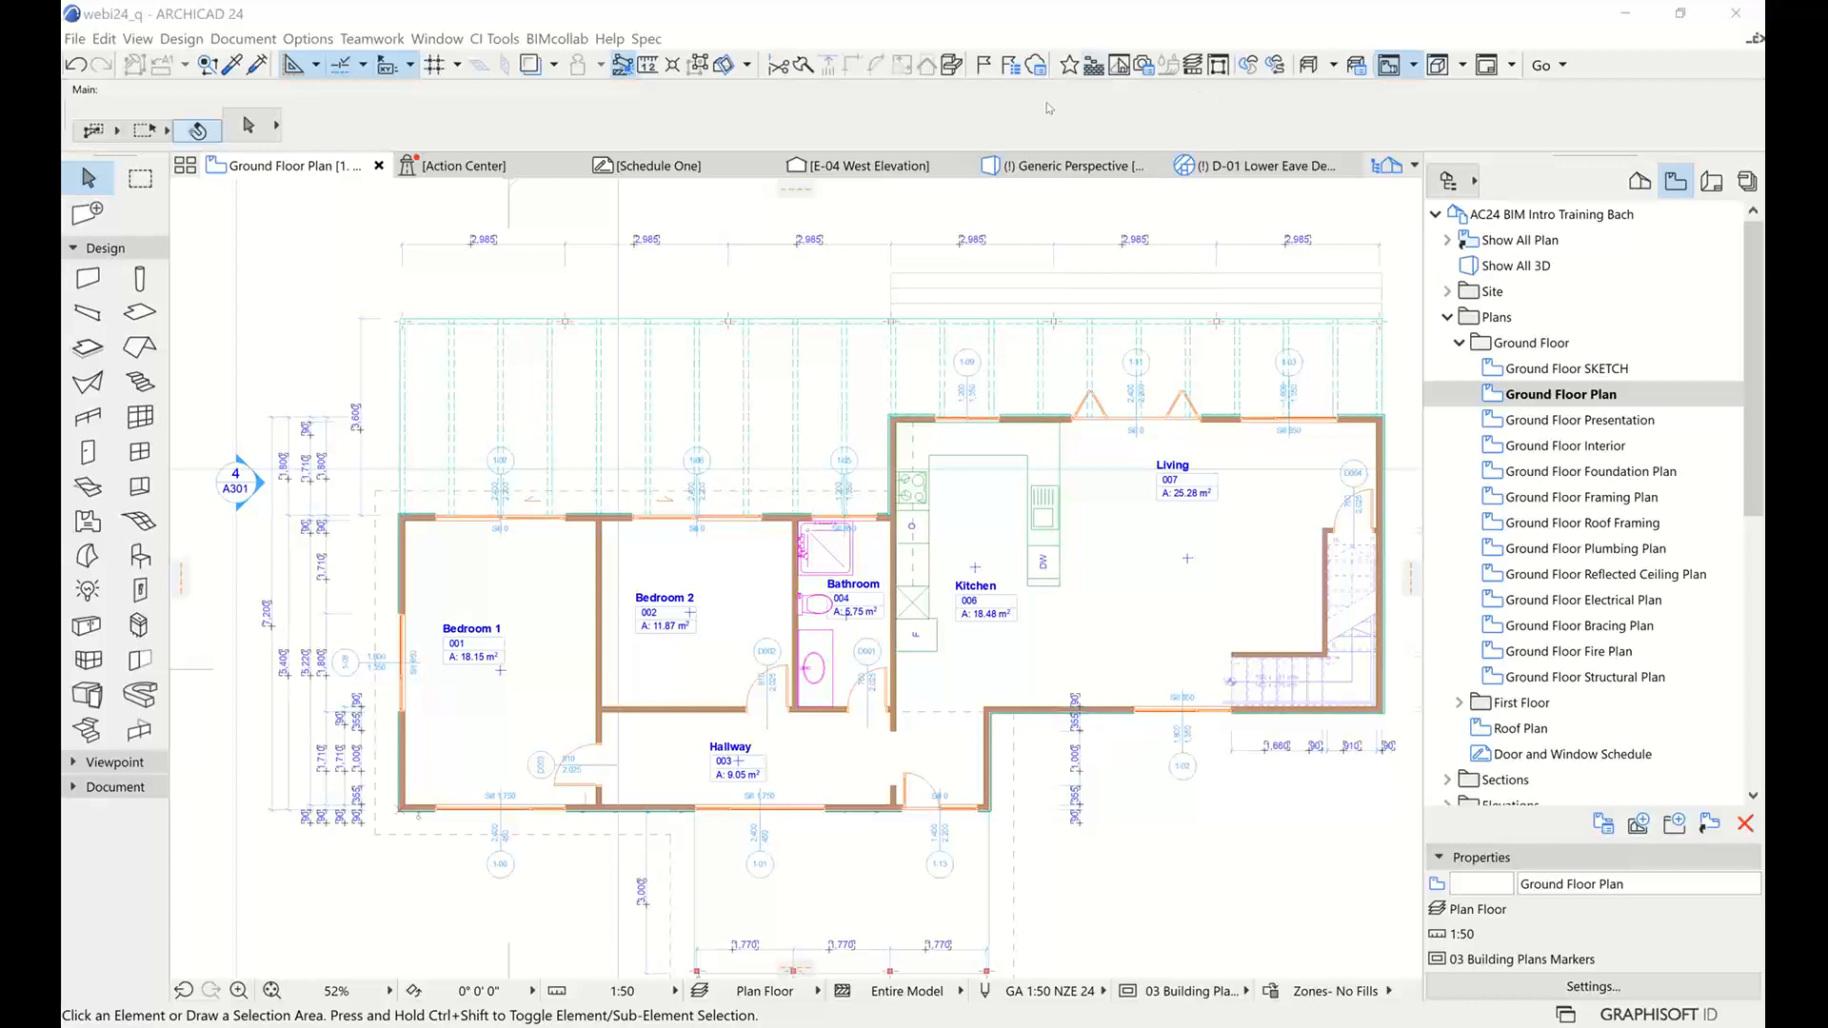
Examine both jambs of window 1-02 in the exterior wall beside the stairs on the Ground Floor Plan
click(1036, 492)
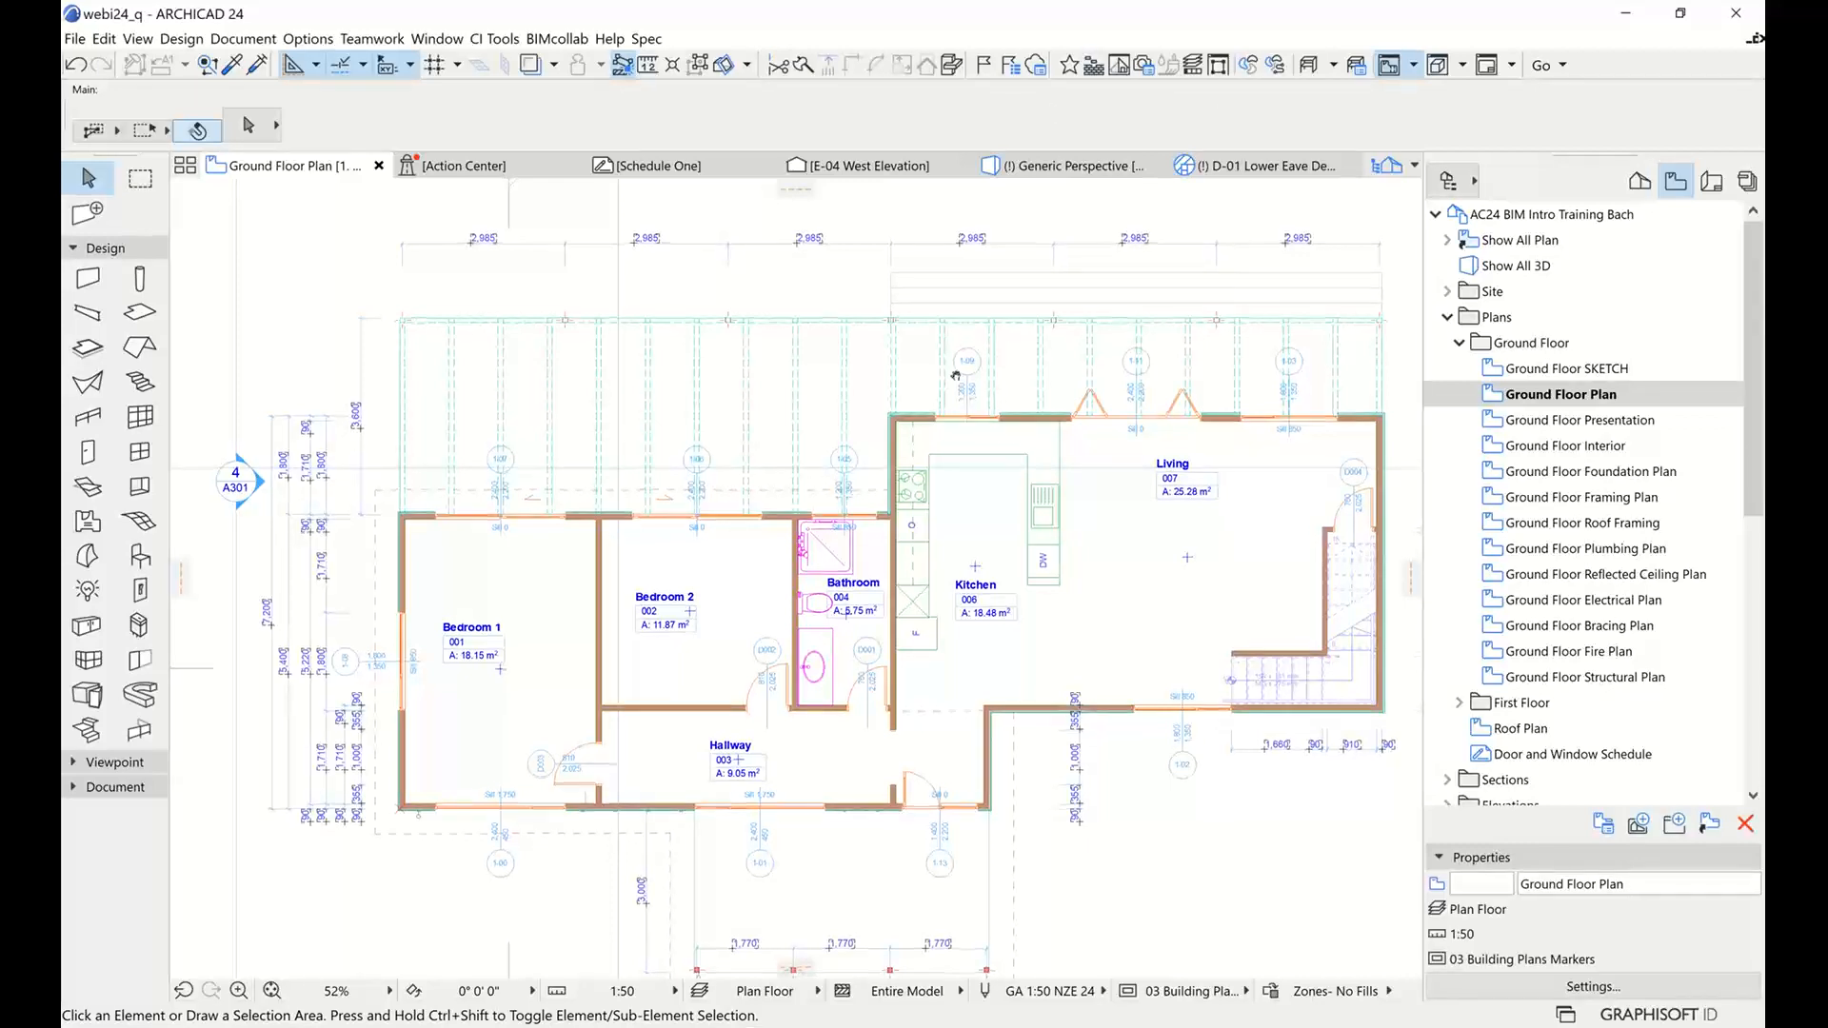
middle_drag(1011, 440, 936, 339)
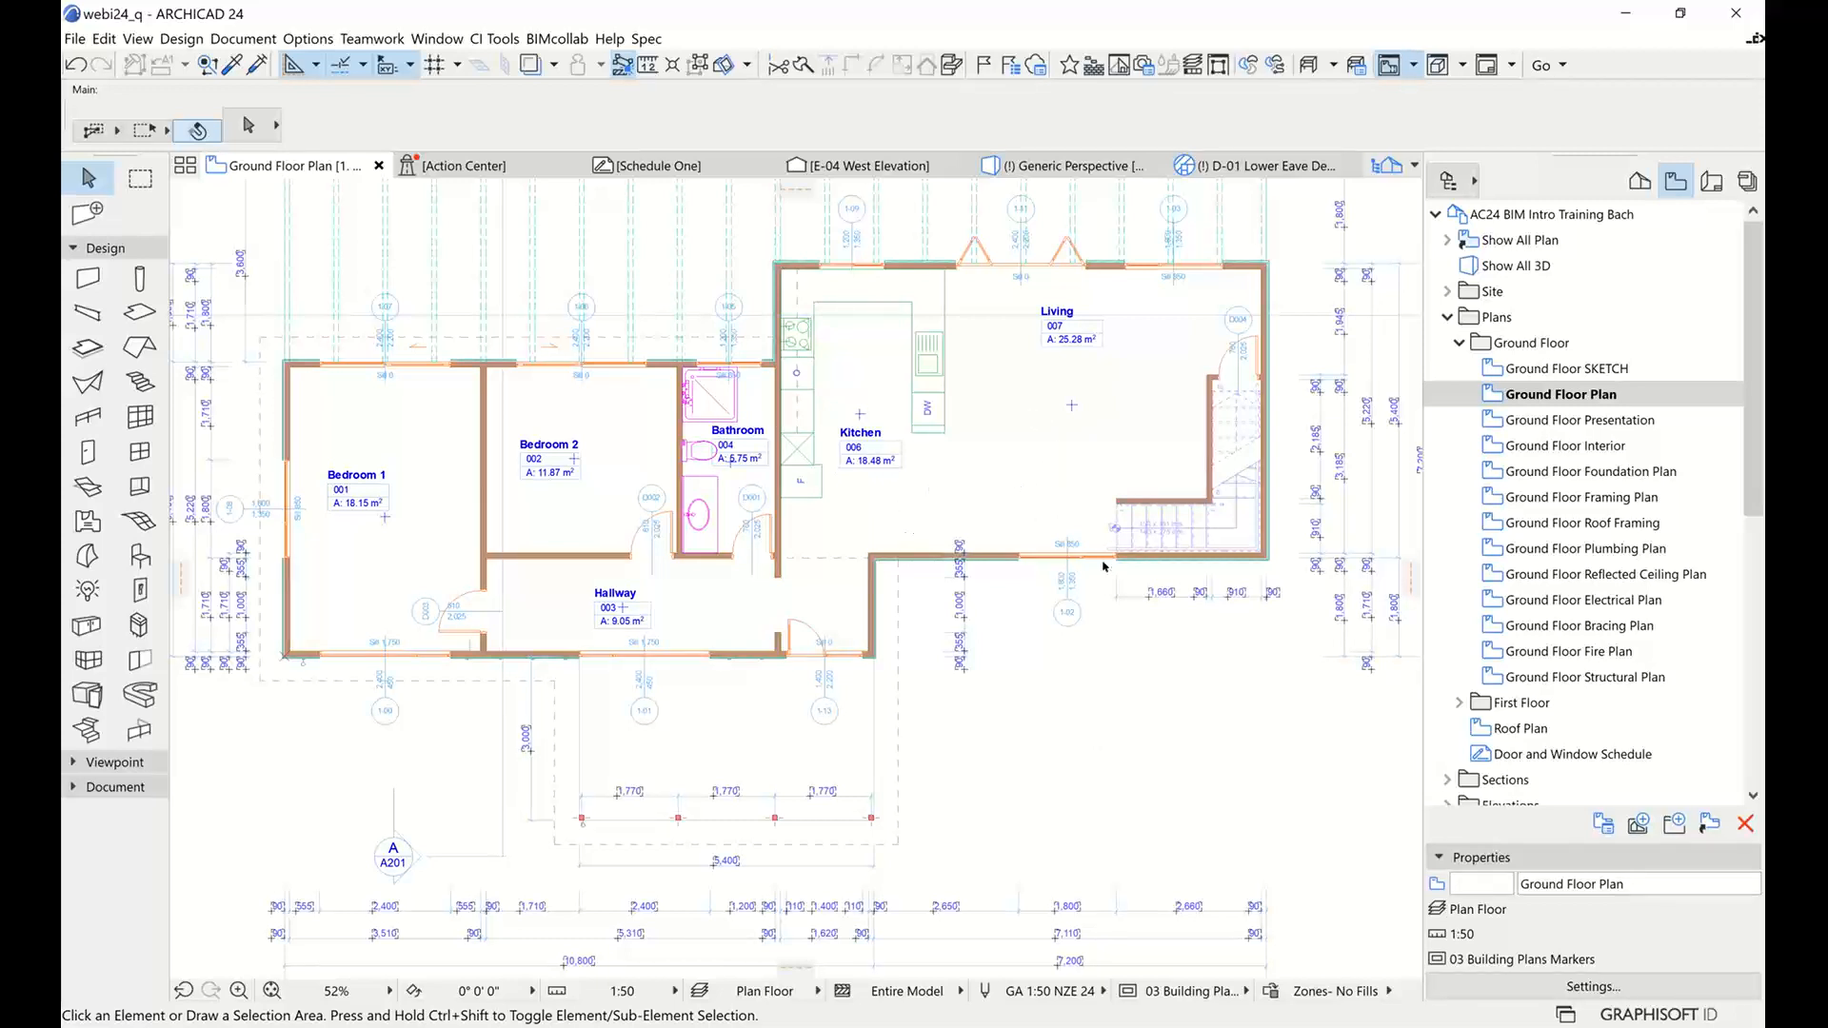
scroll(1106, 607, up, 3)
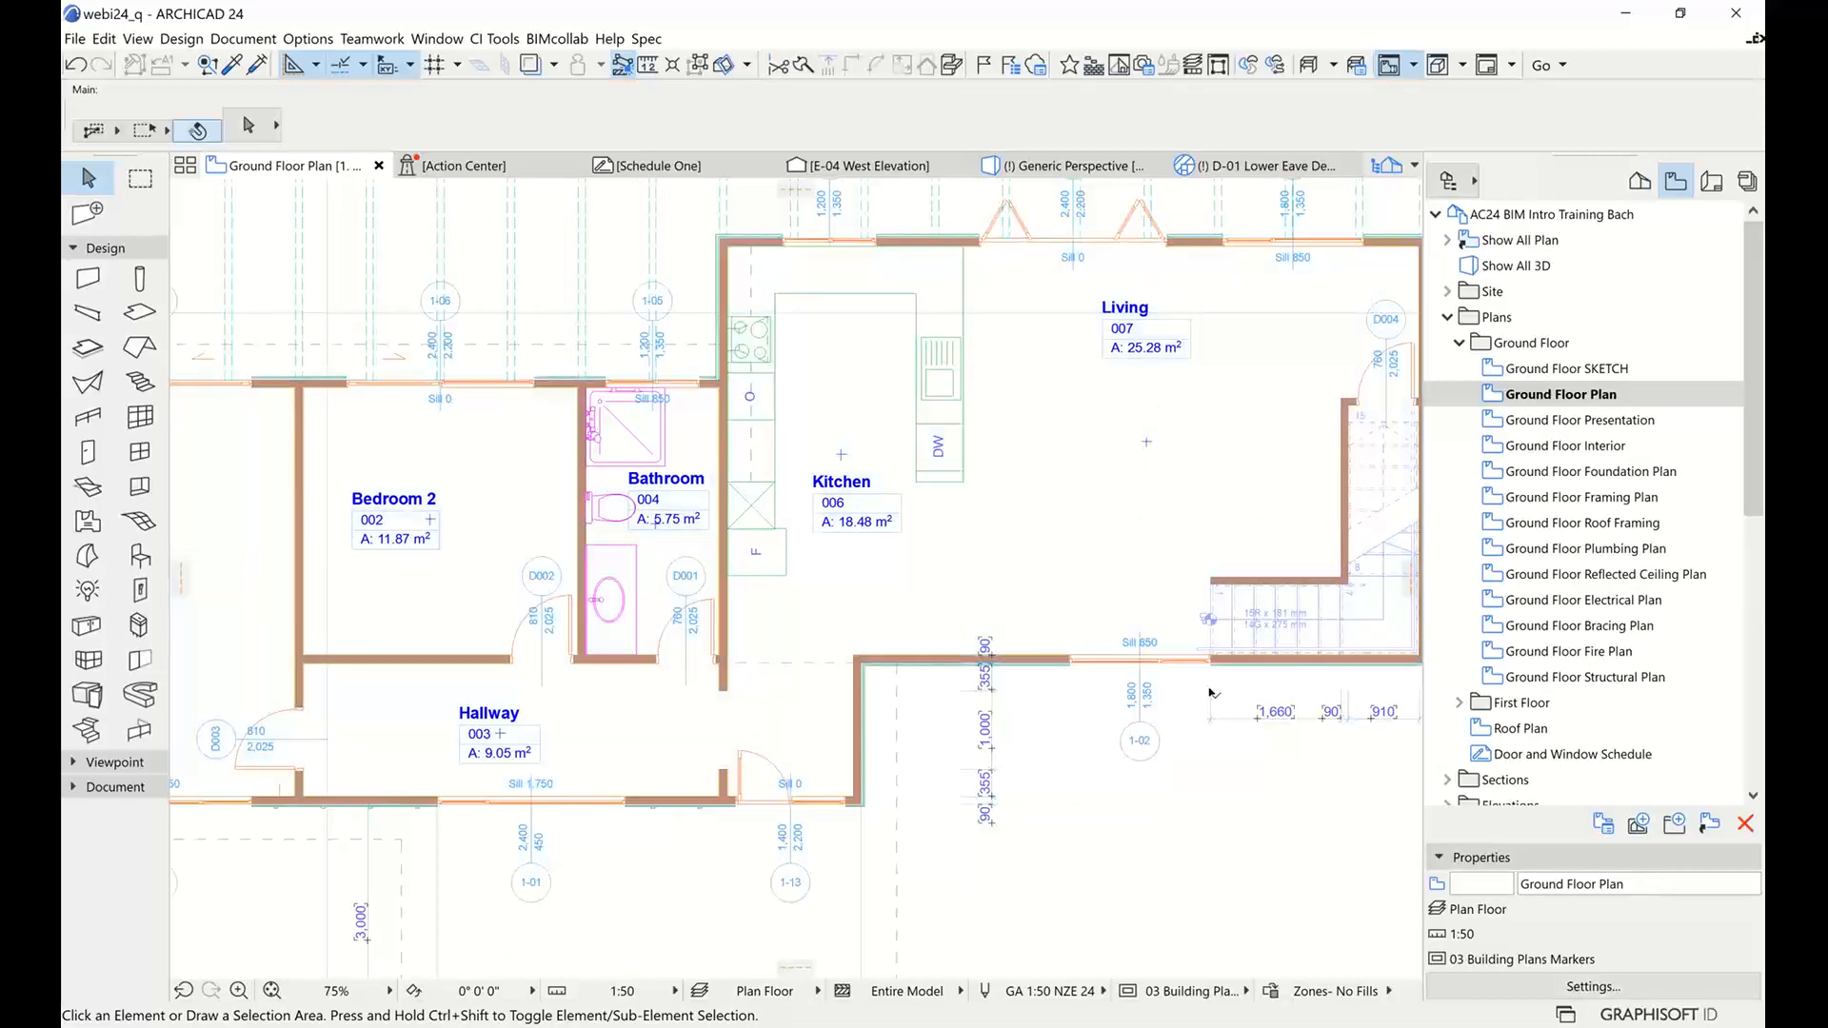
mouse_move(1209, 666)
mouse_move(1083, 675)
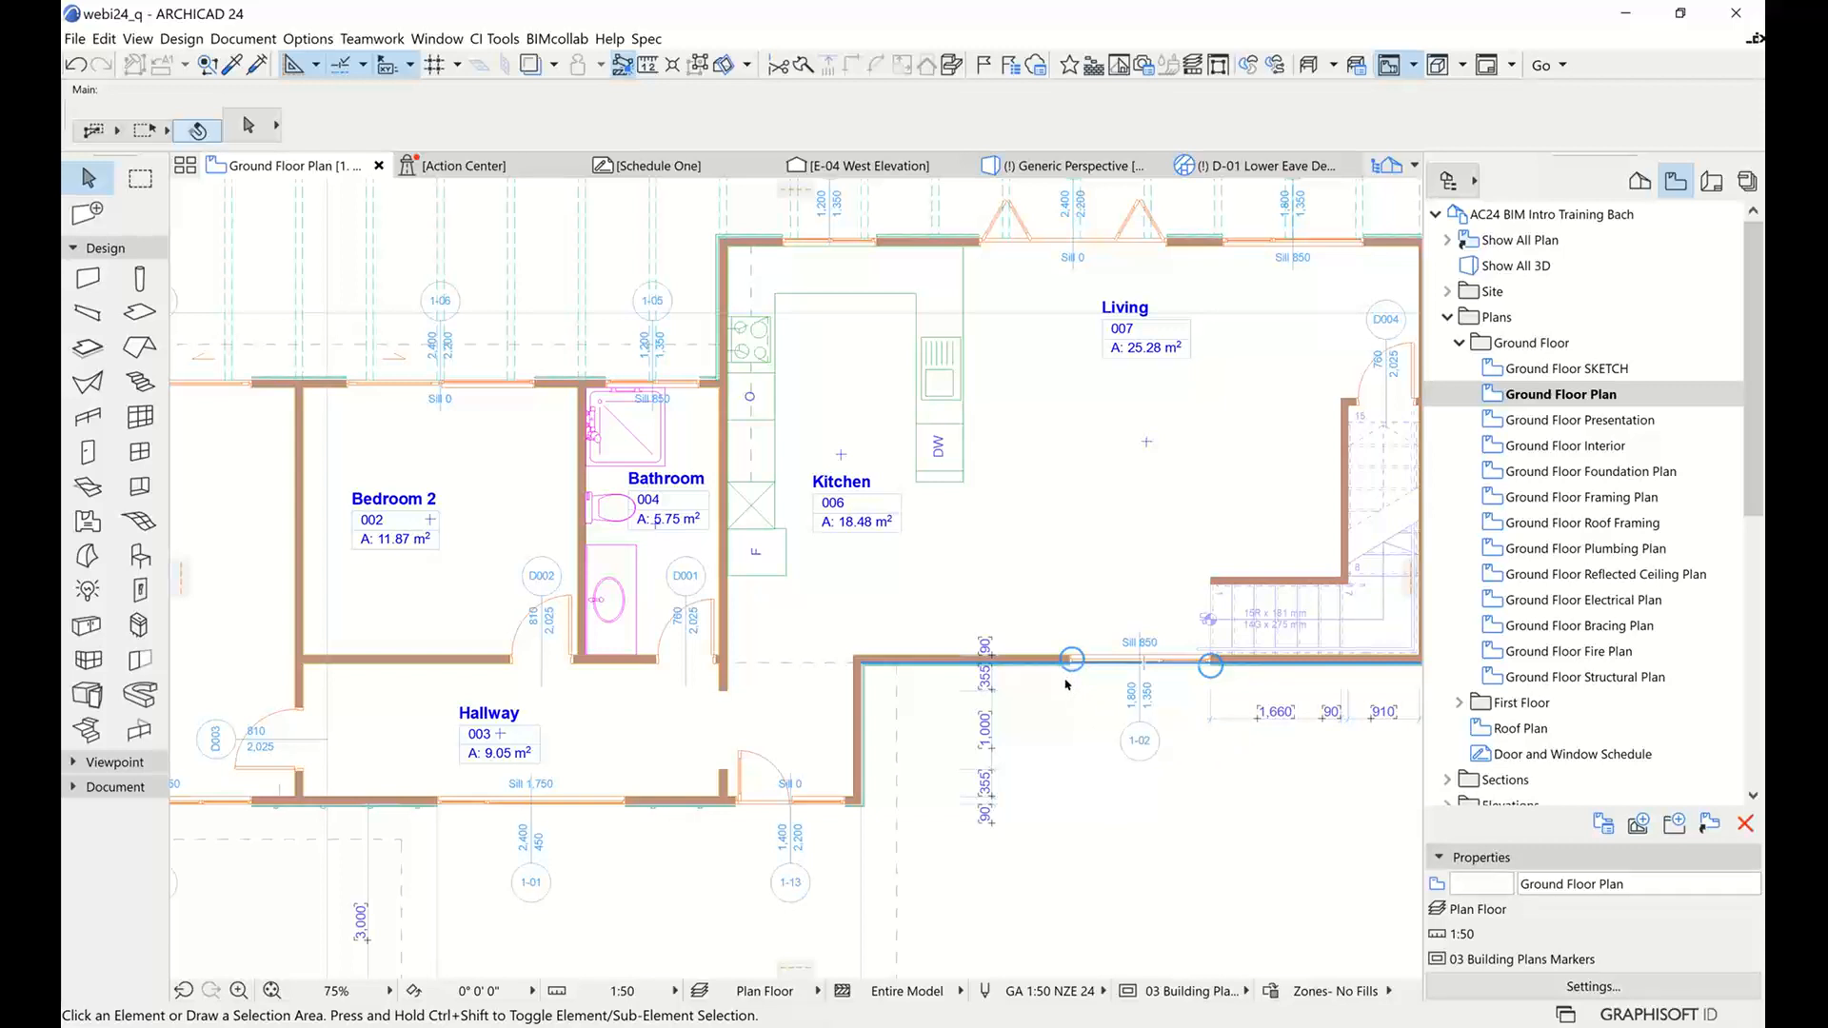
Open the default window settings and browse the Basic Windows 24 folder of Object Library 24
click(139, 451)
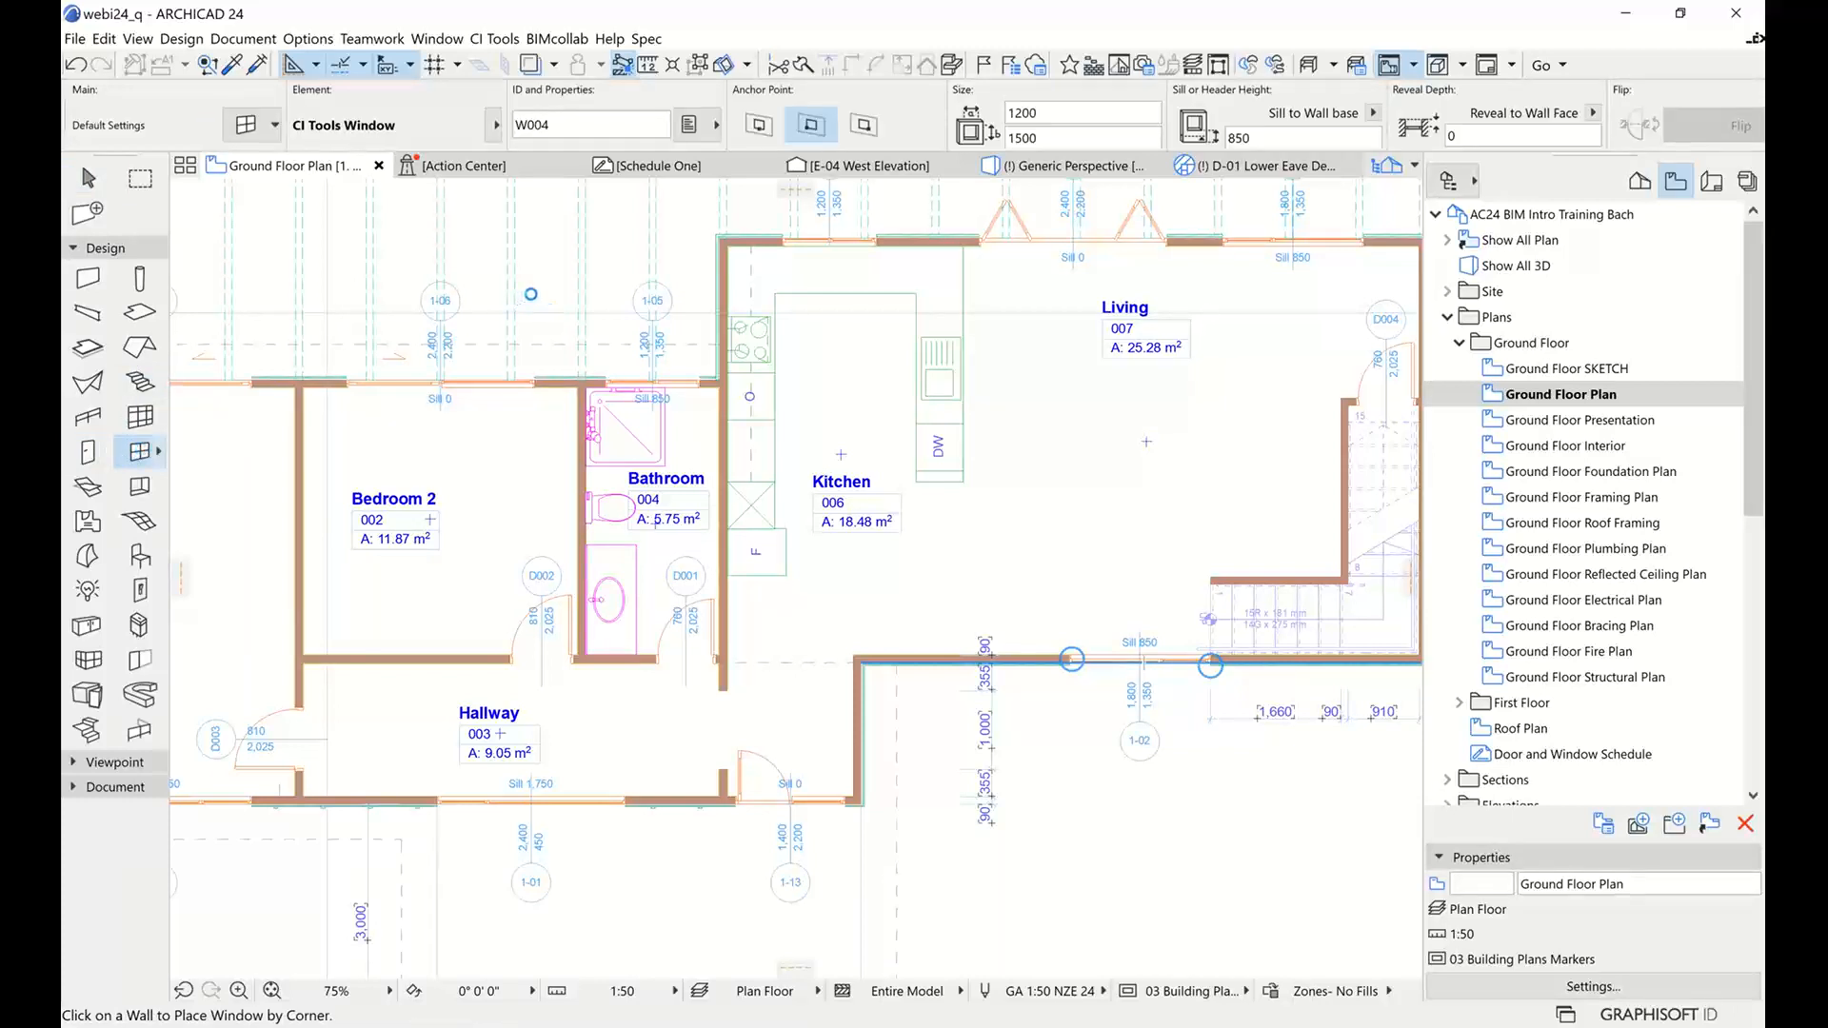
key(ctrl+t)
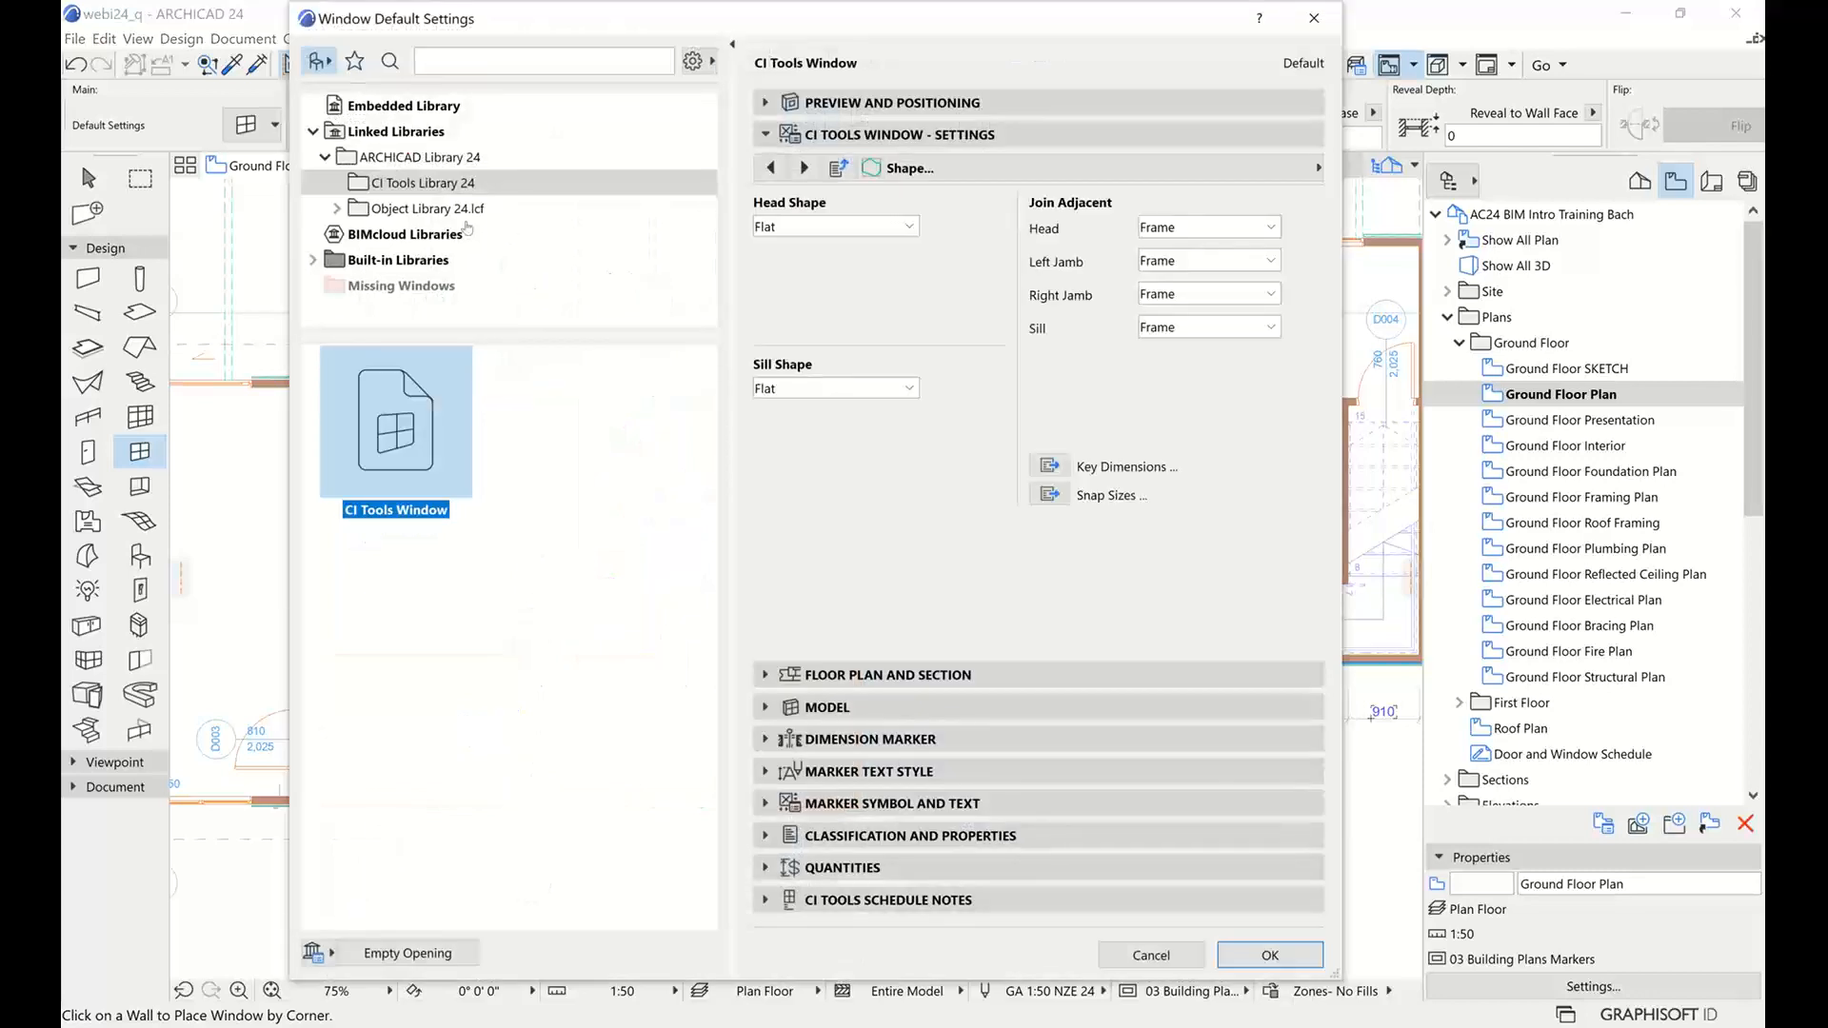
double_click(405, 209)
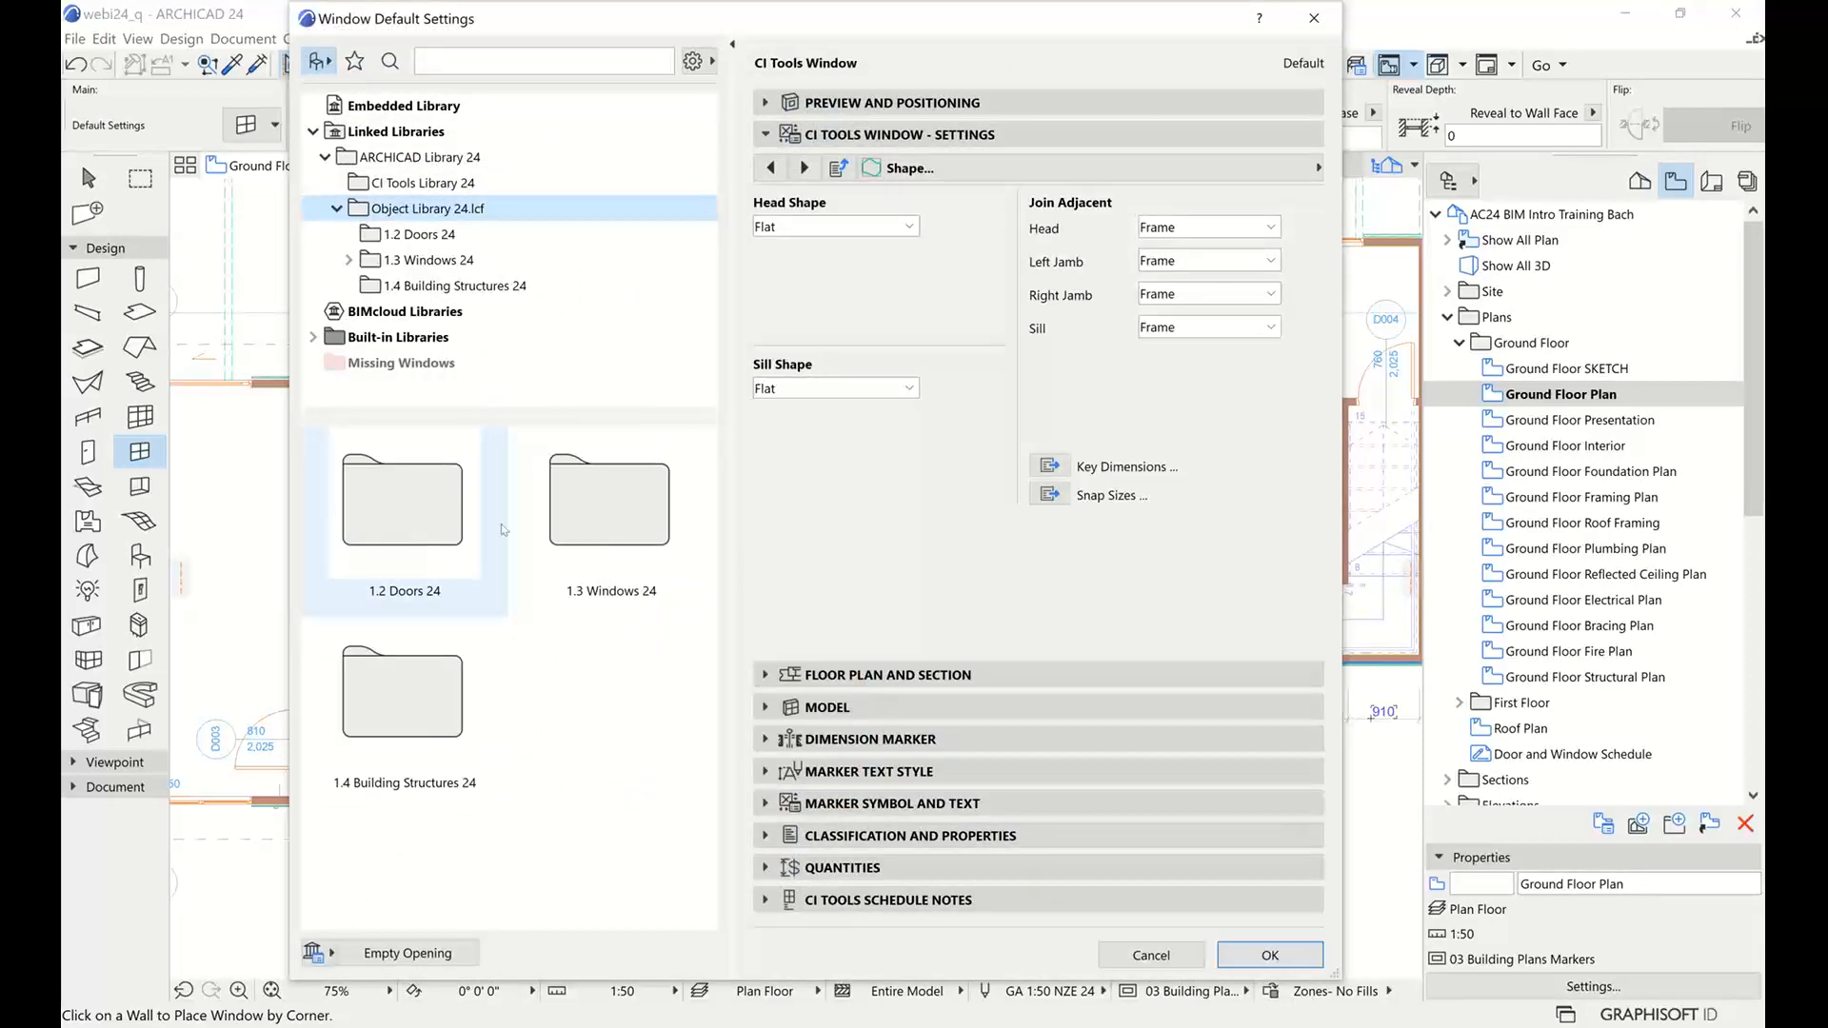
double_click(591, 526)
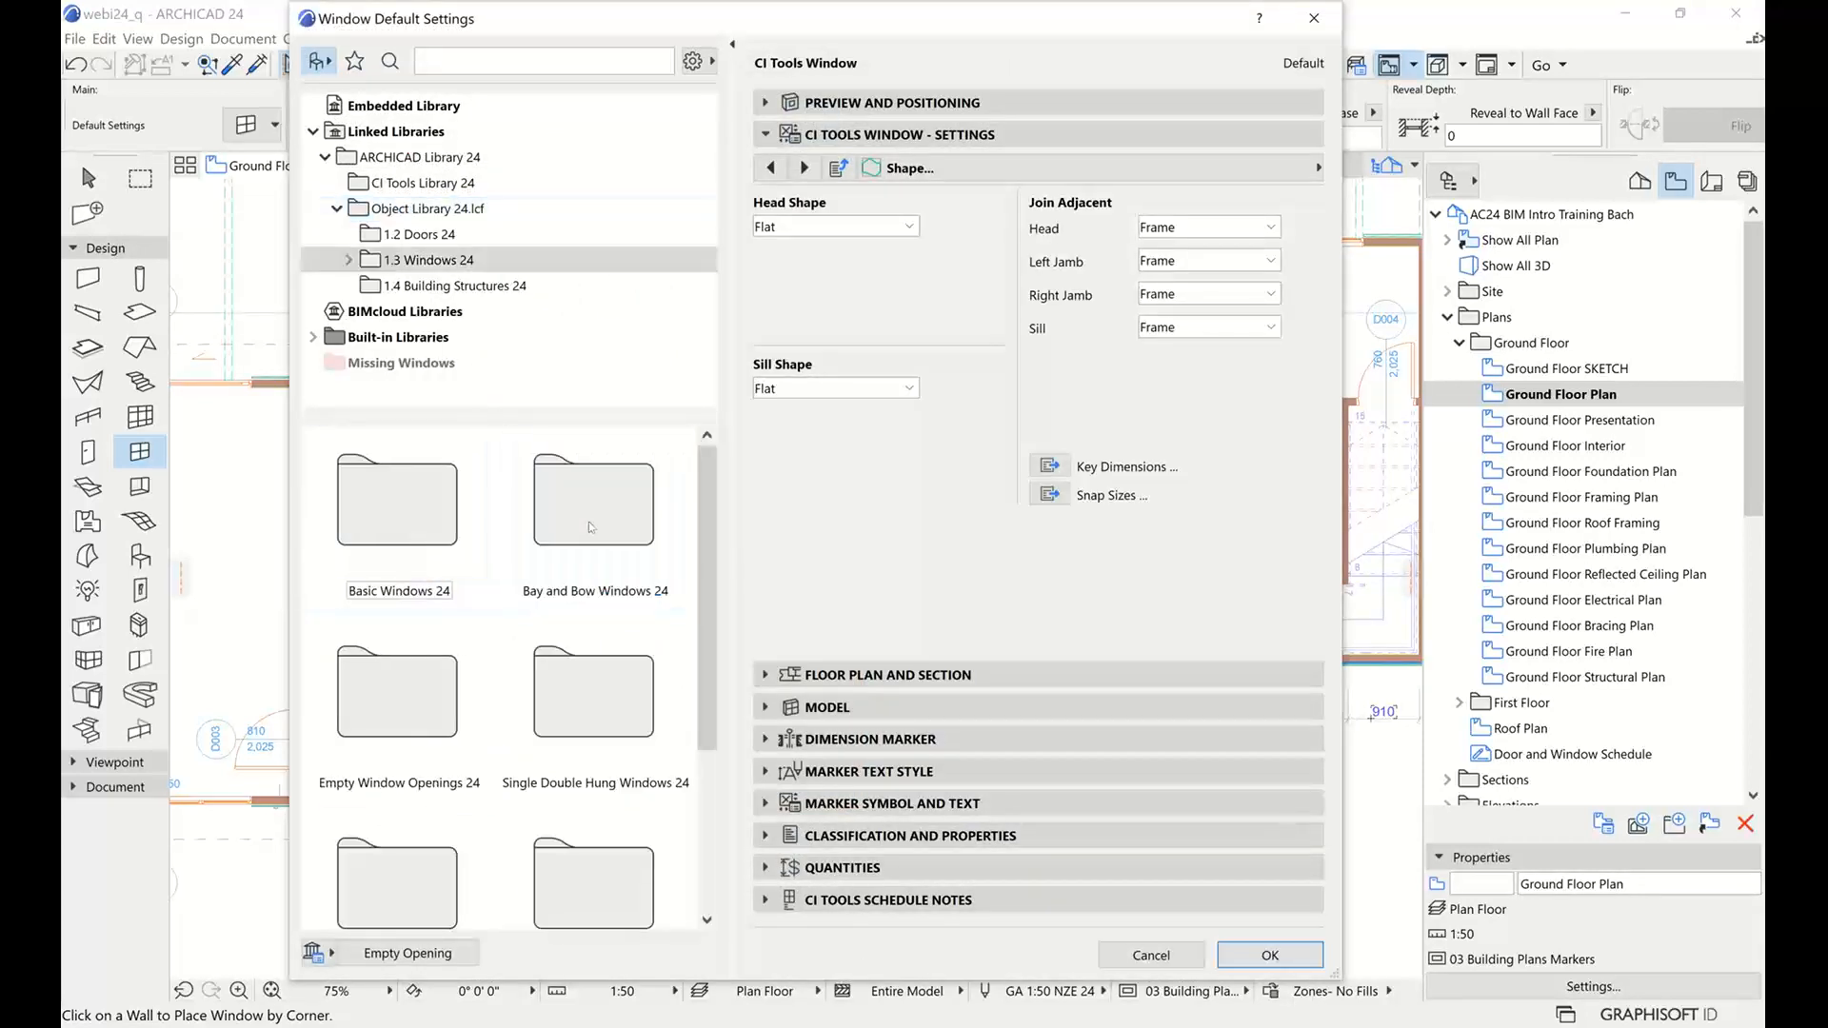
double_click(419, 536)
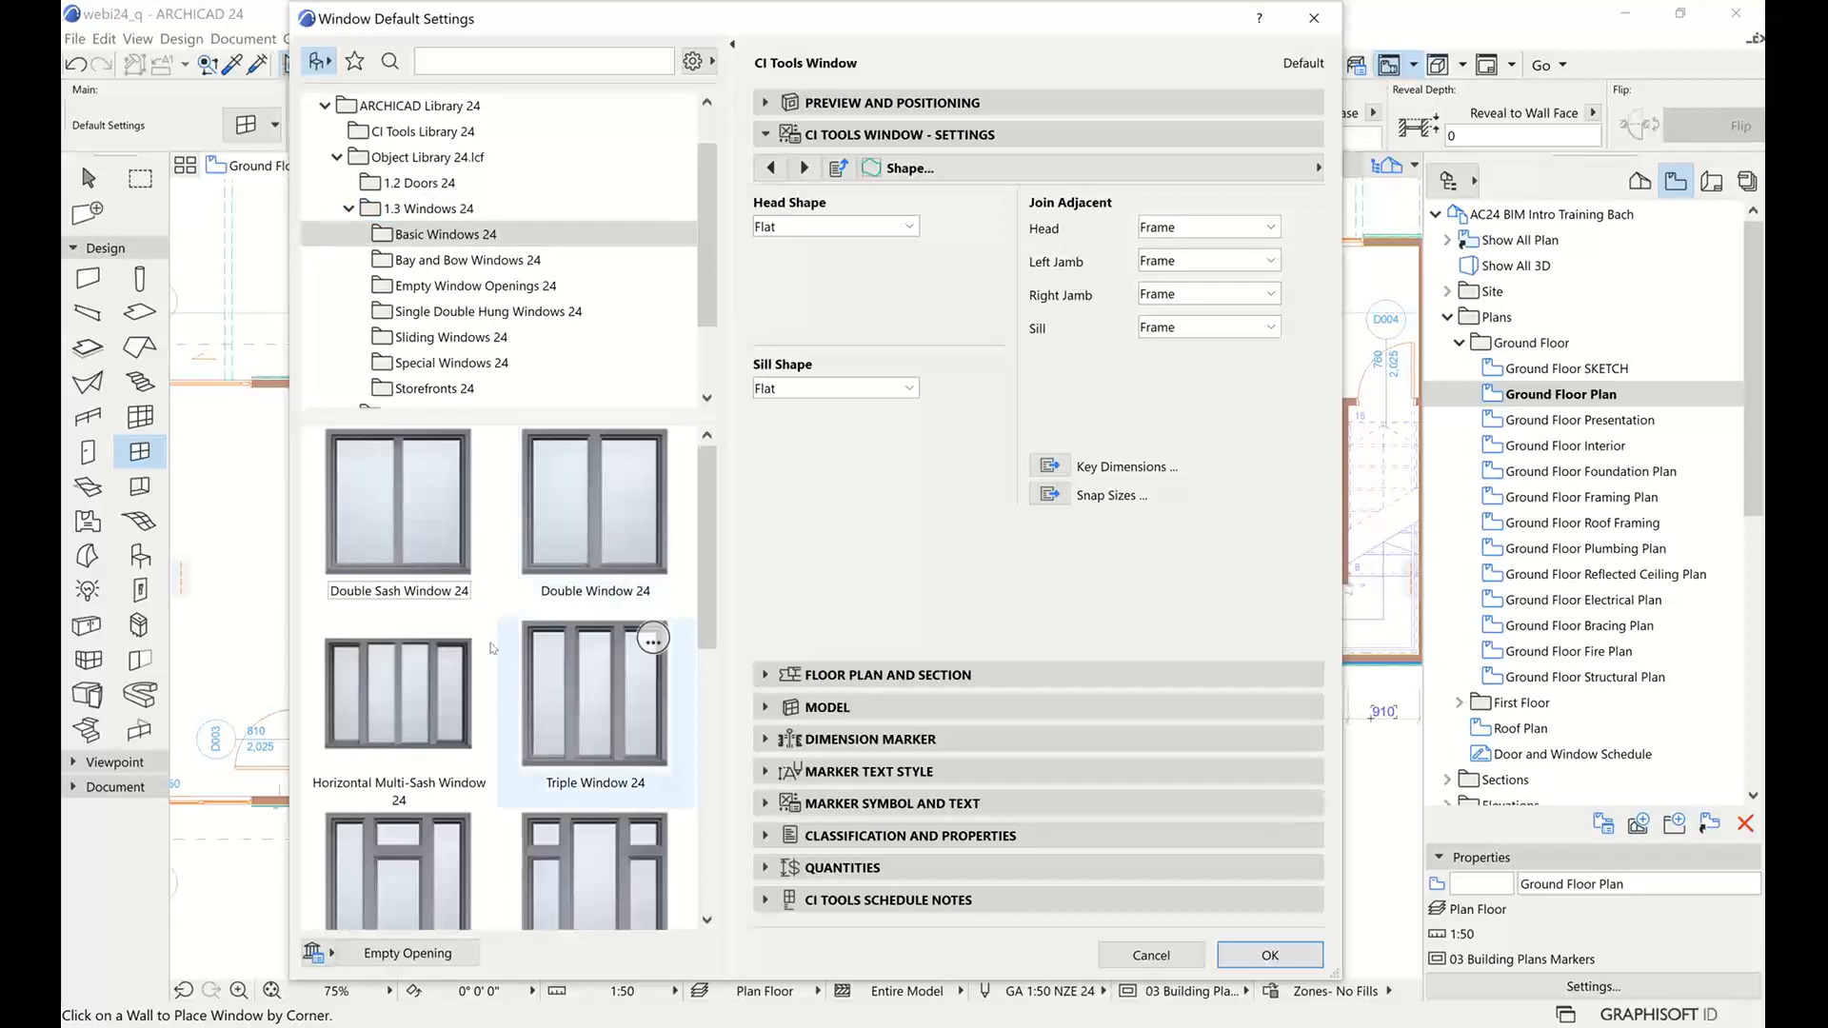
mouse_move(548, 530)
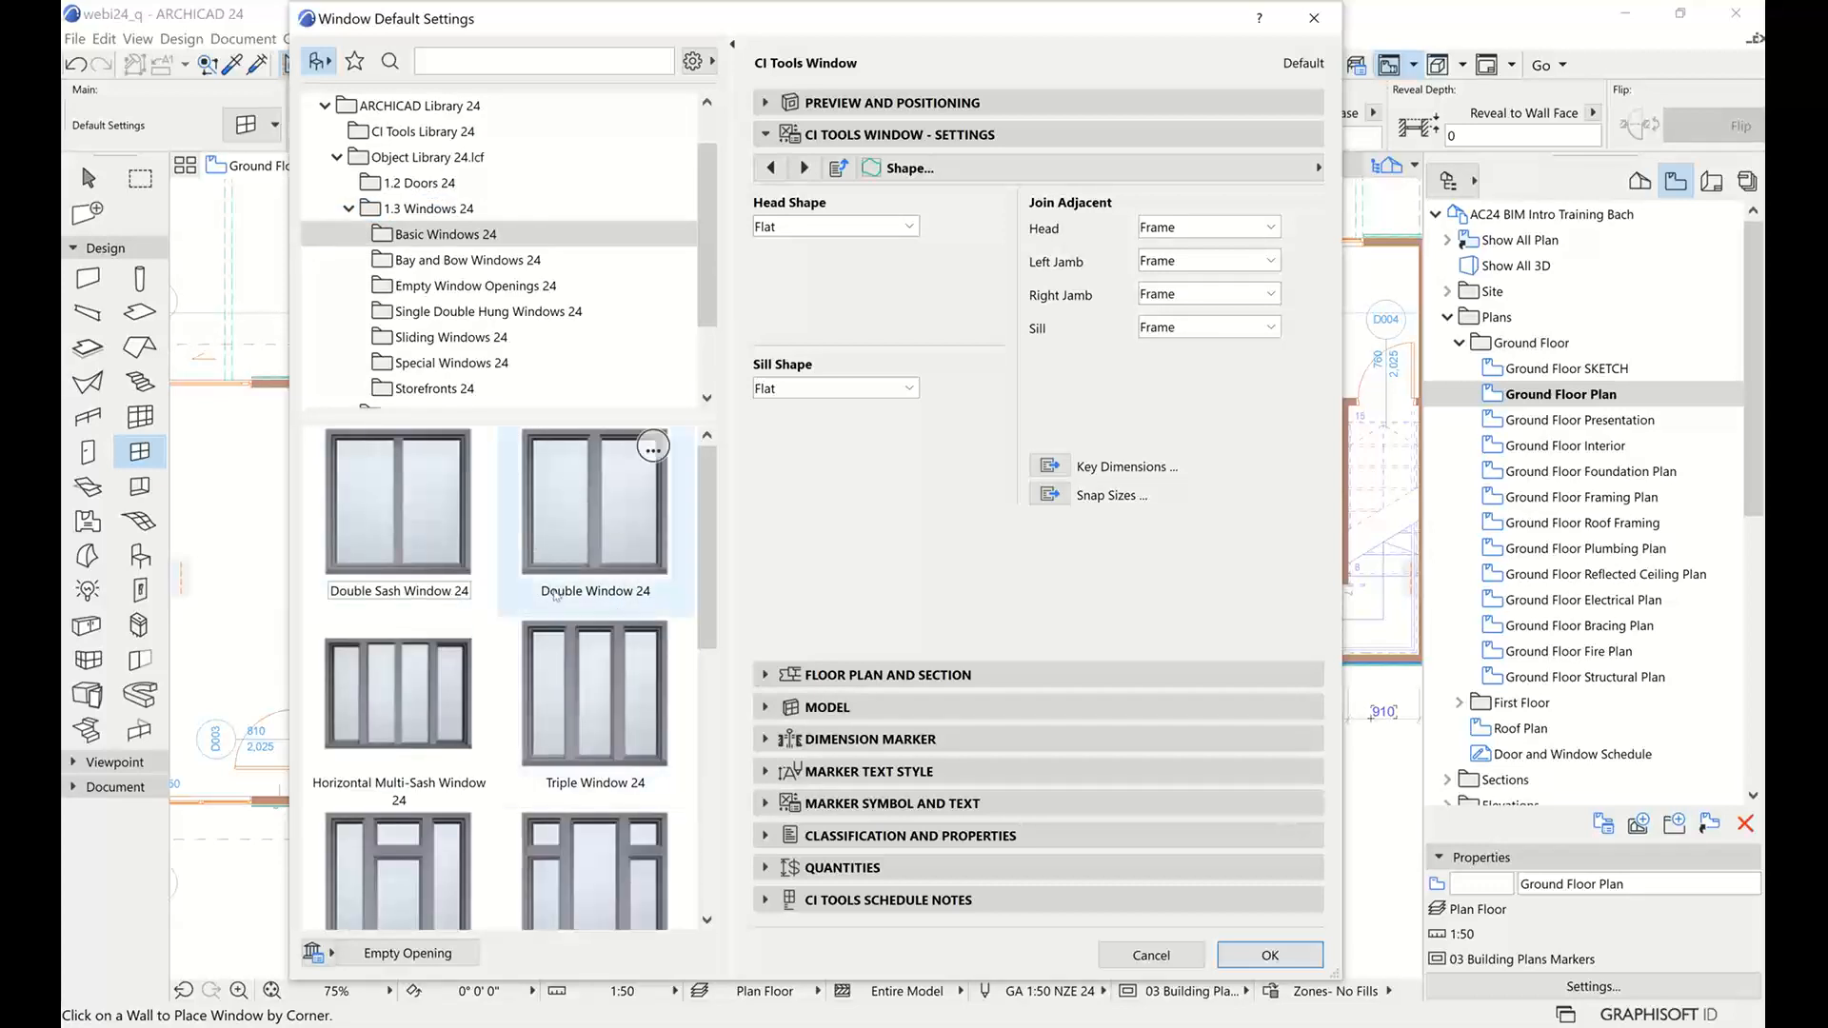
scroll(554, 595, down, 4)
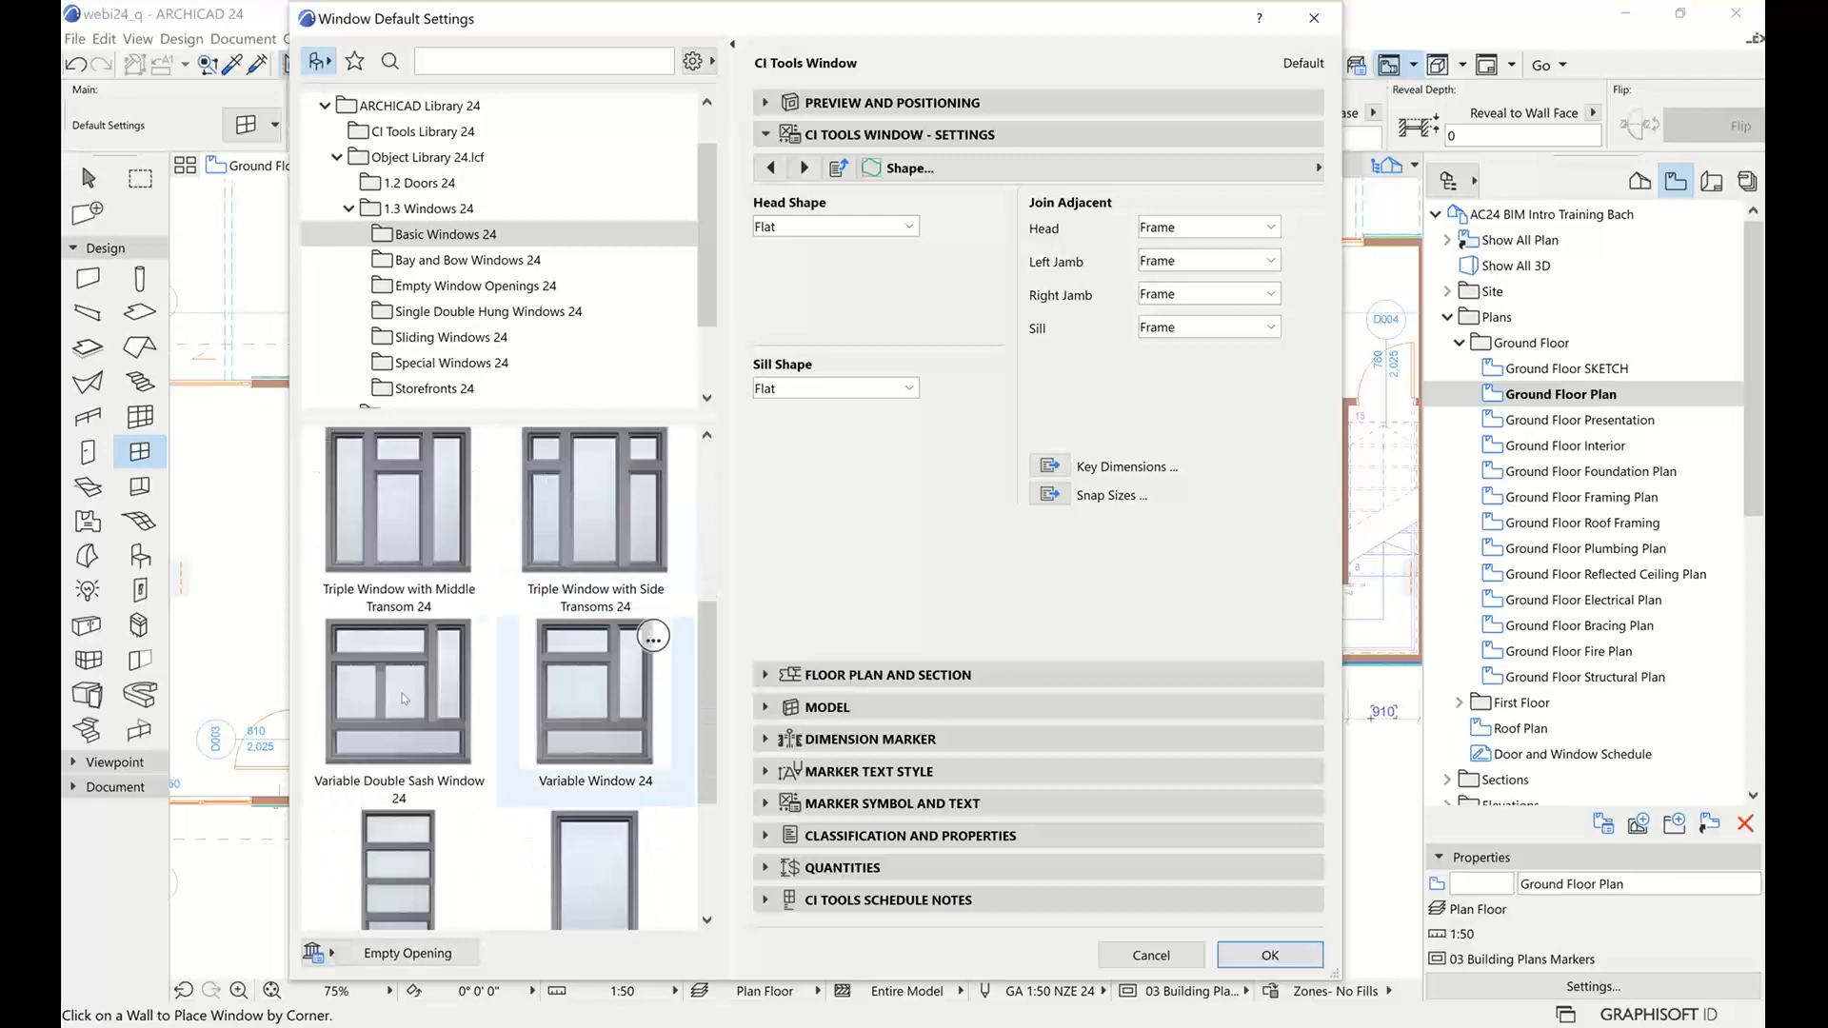
scroll(409, 724, down, 4)
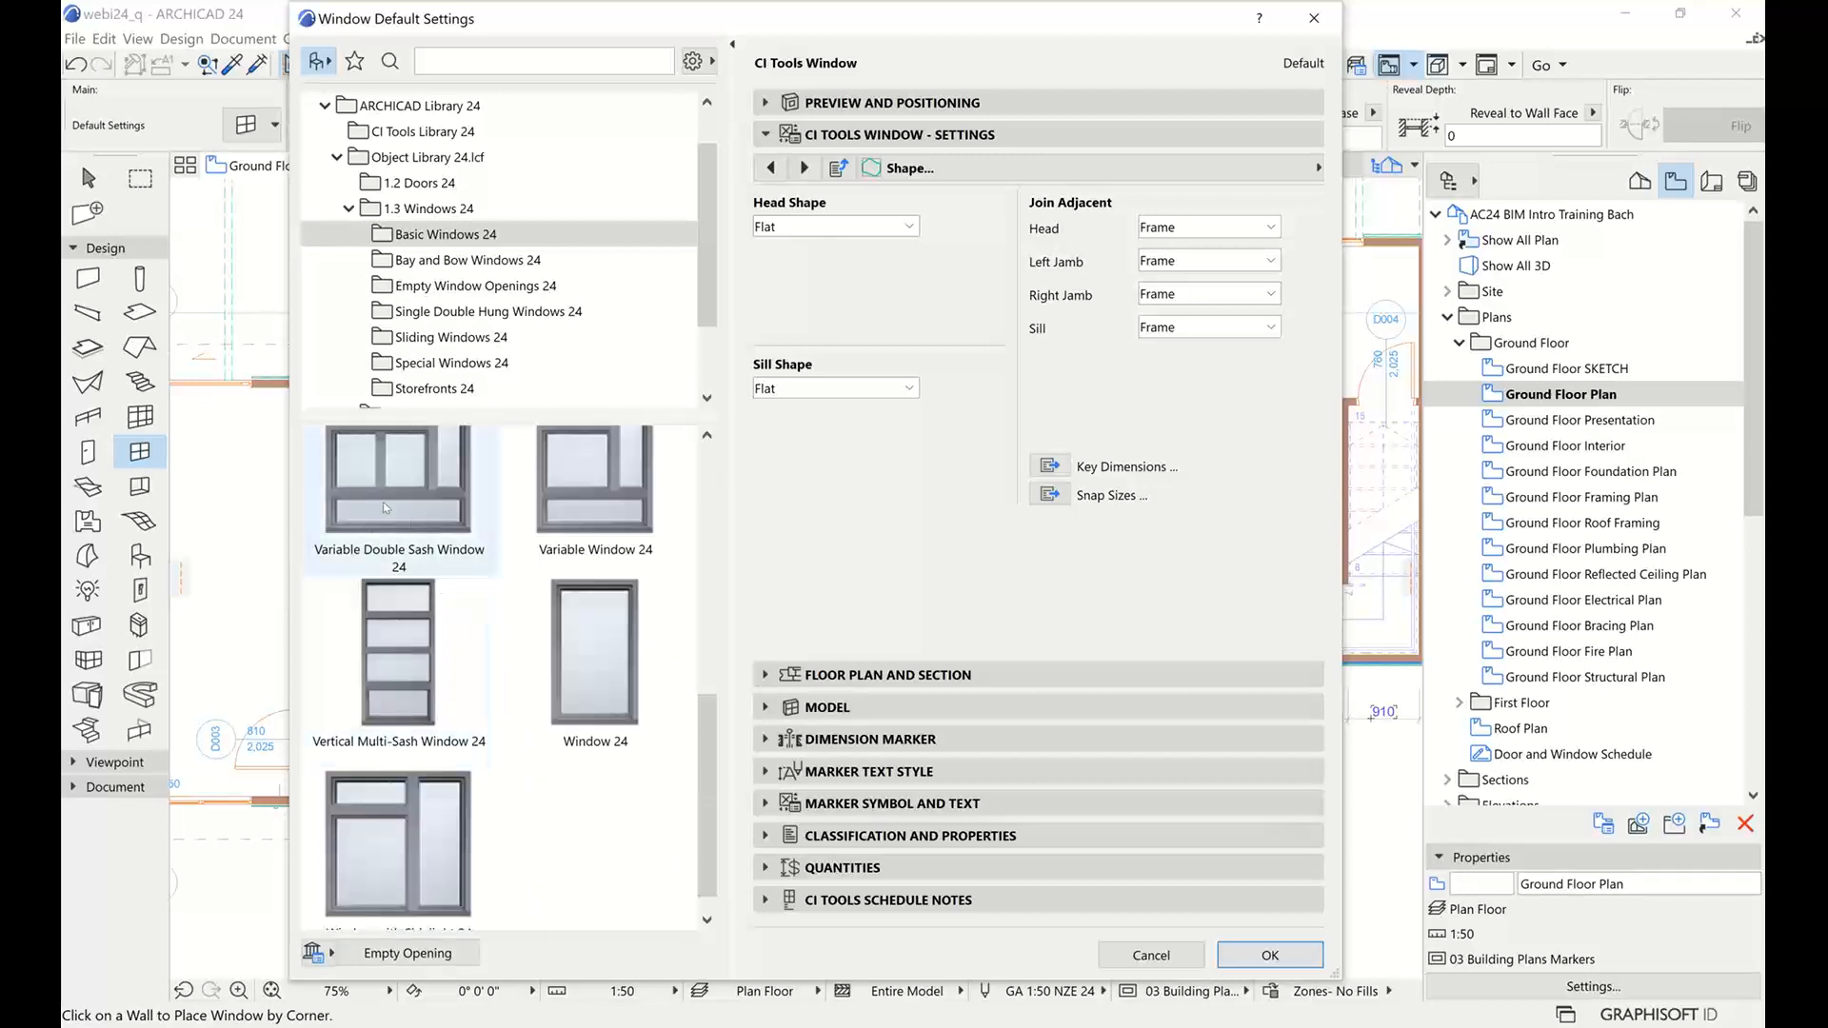
scroll(411, 700, down, 1)
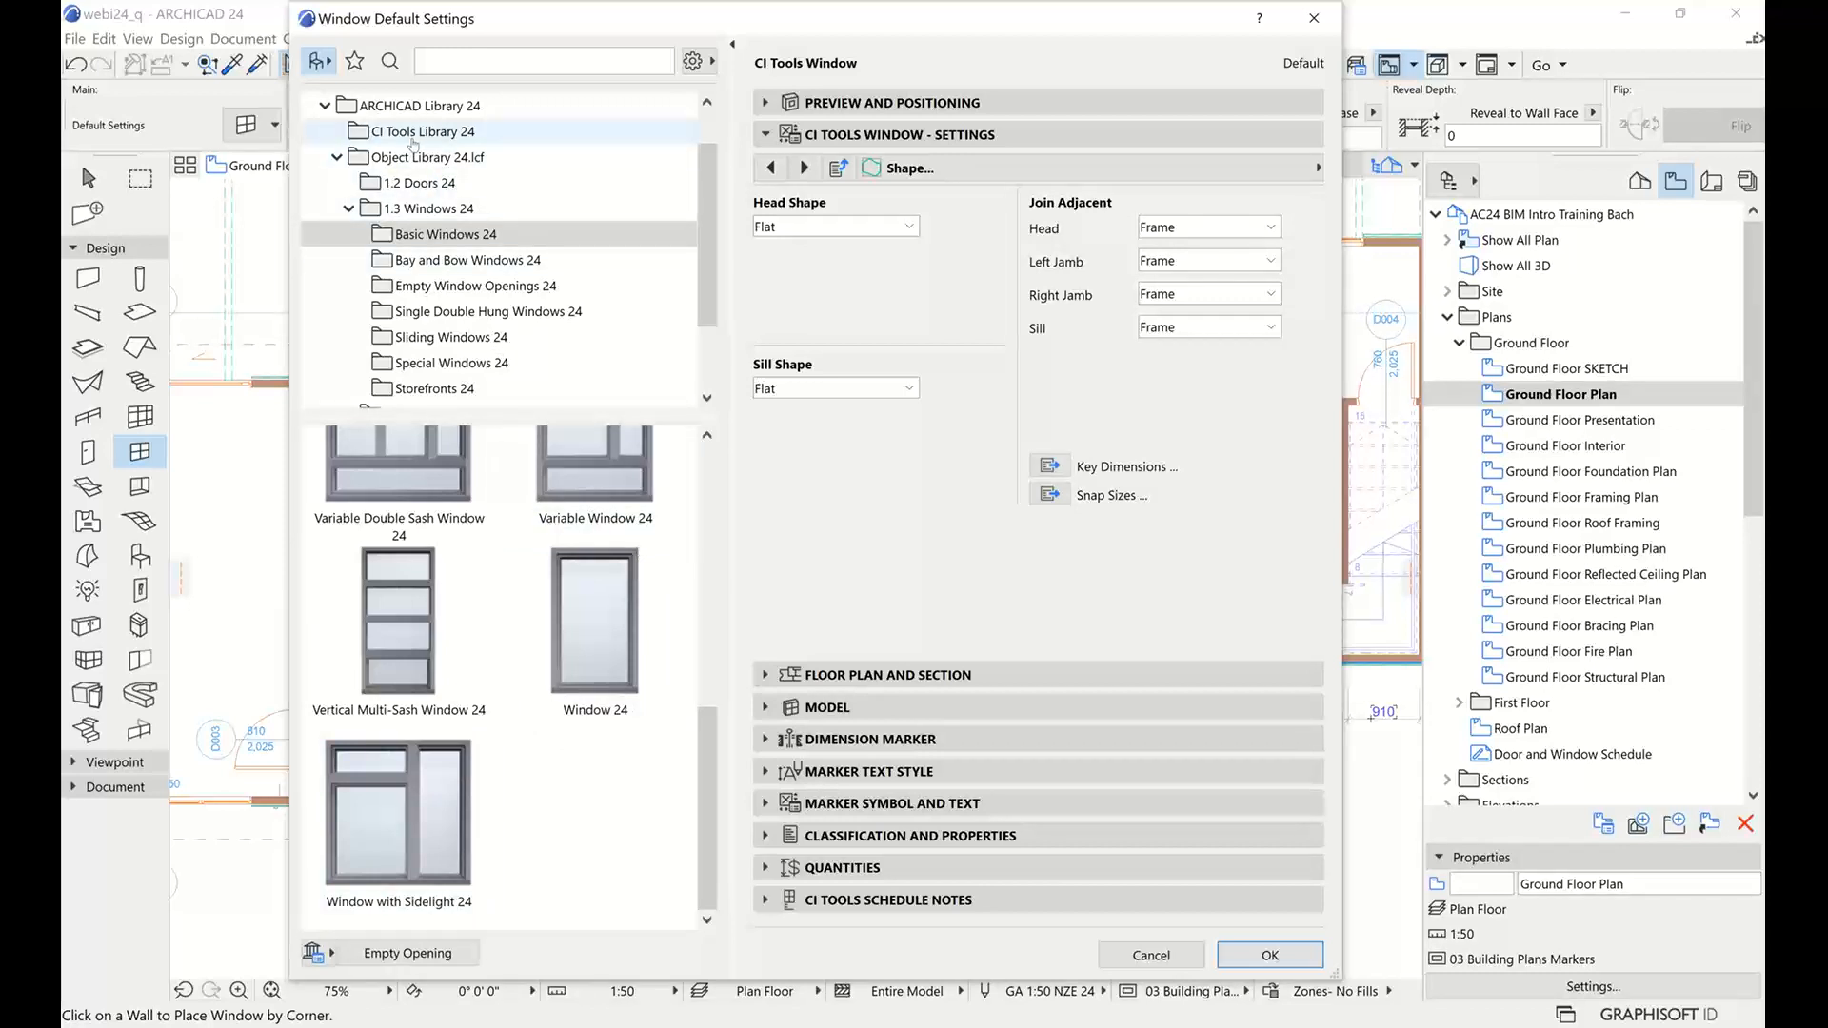
Show the CI Tools Window from CI Tools Library 24 in the 3D preview
click(412, 138)
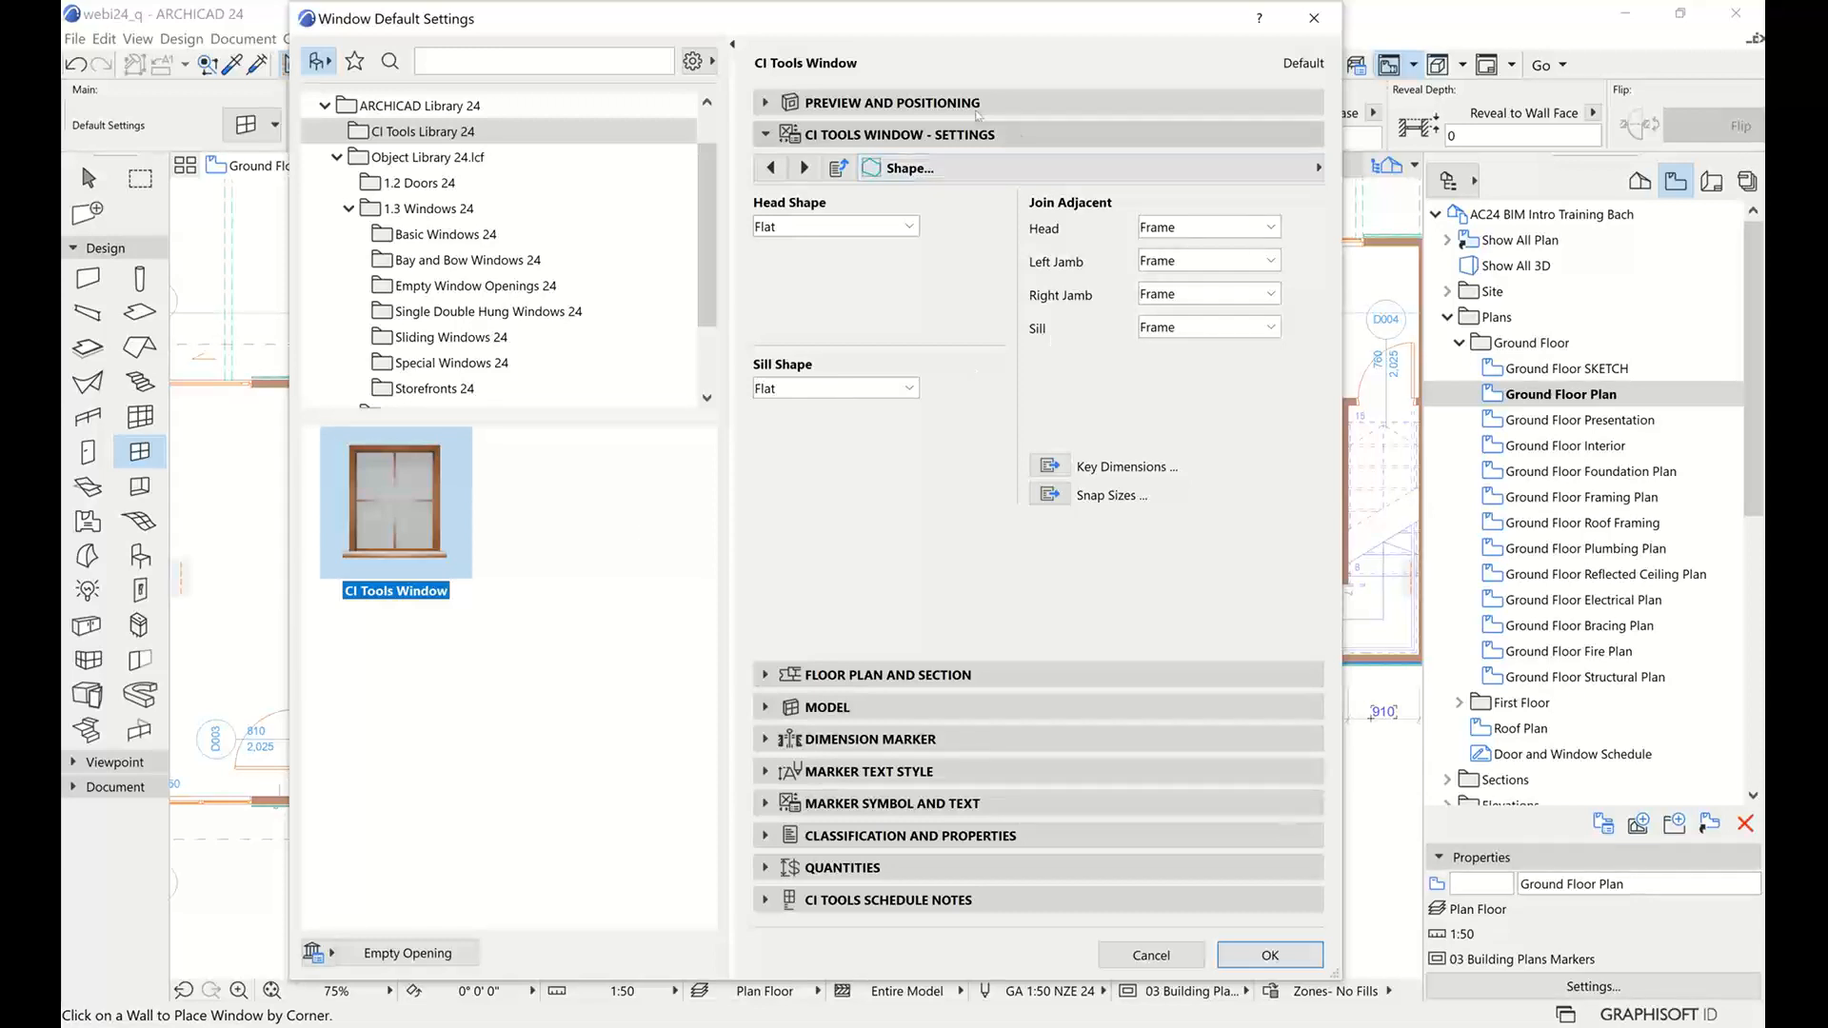
click(952, 102)
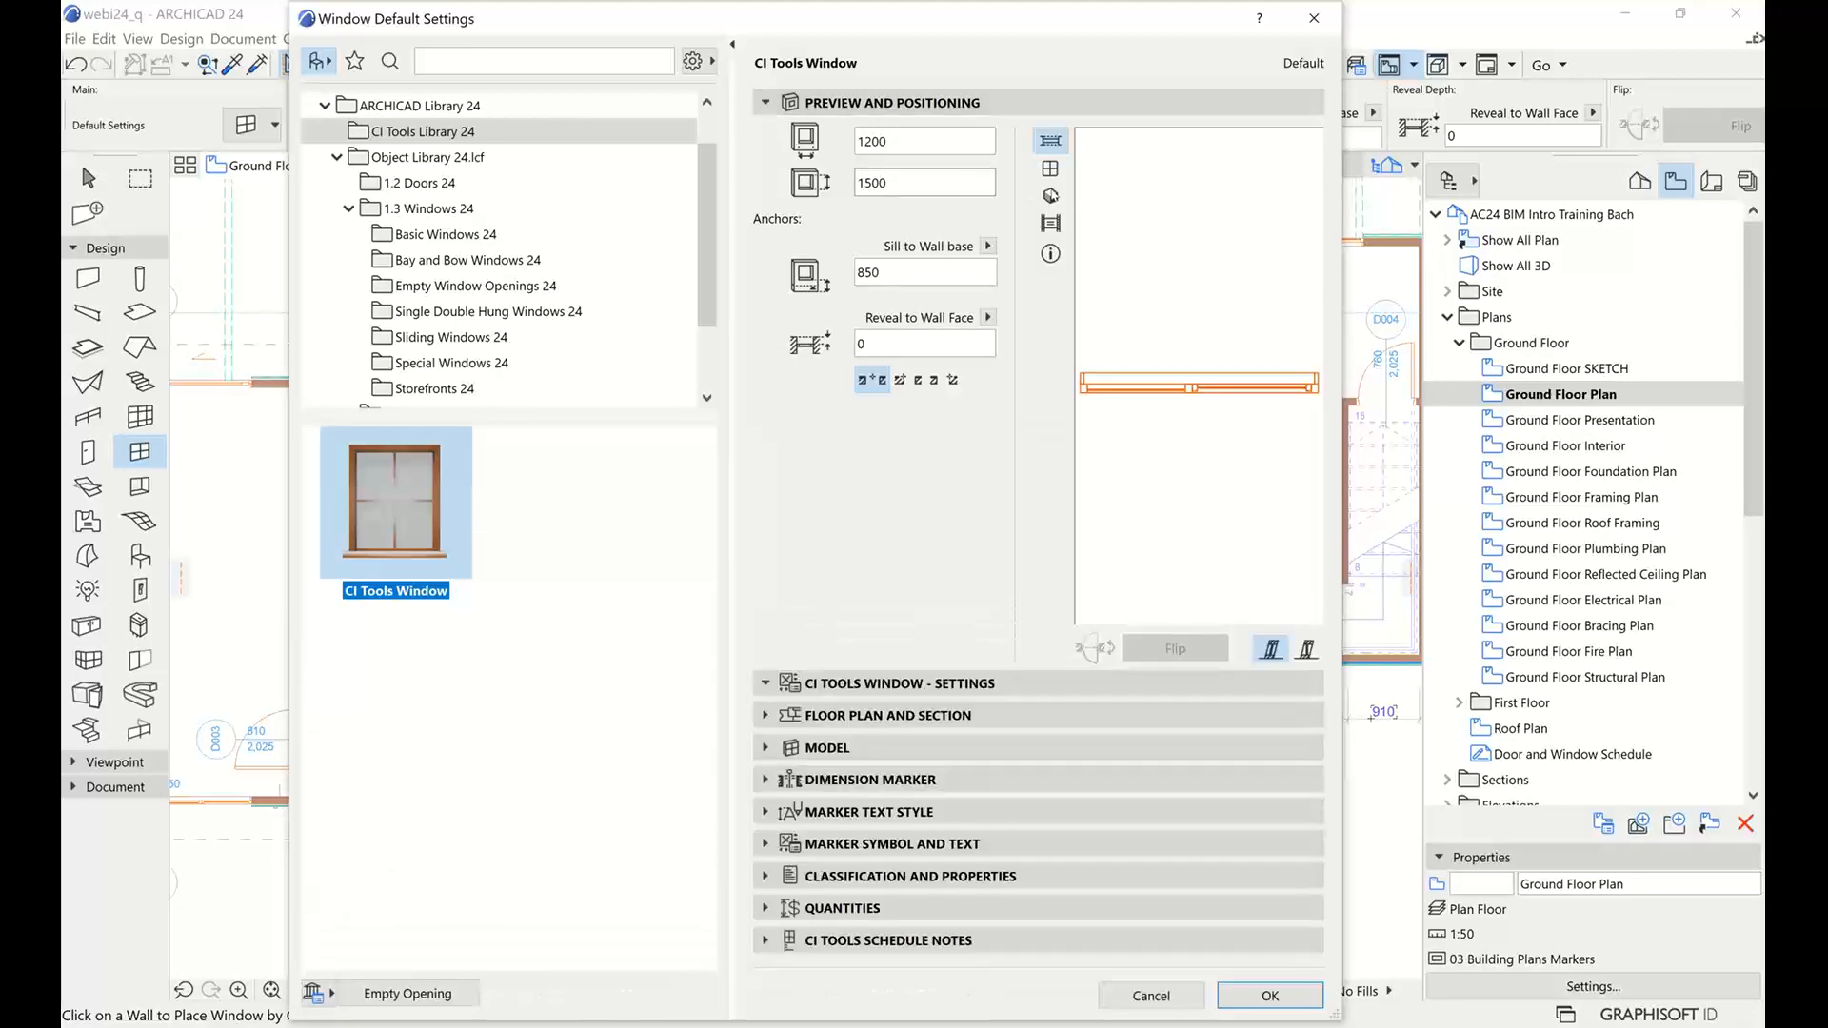
click(1050, 195)
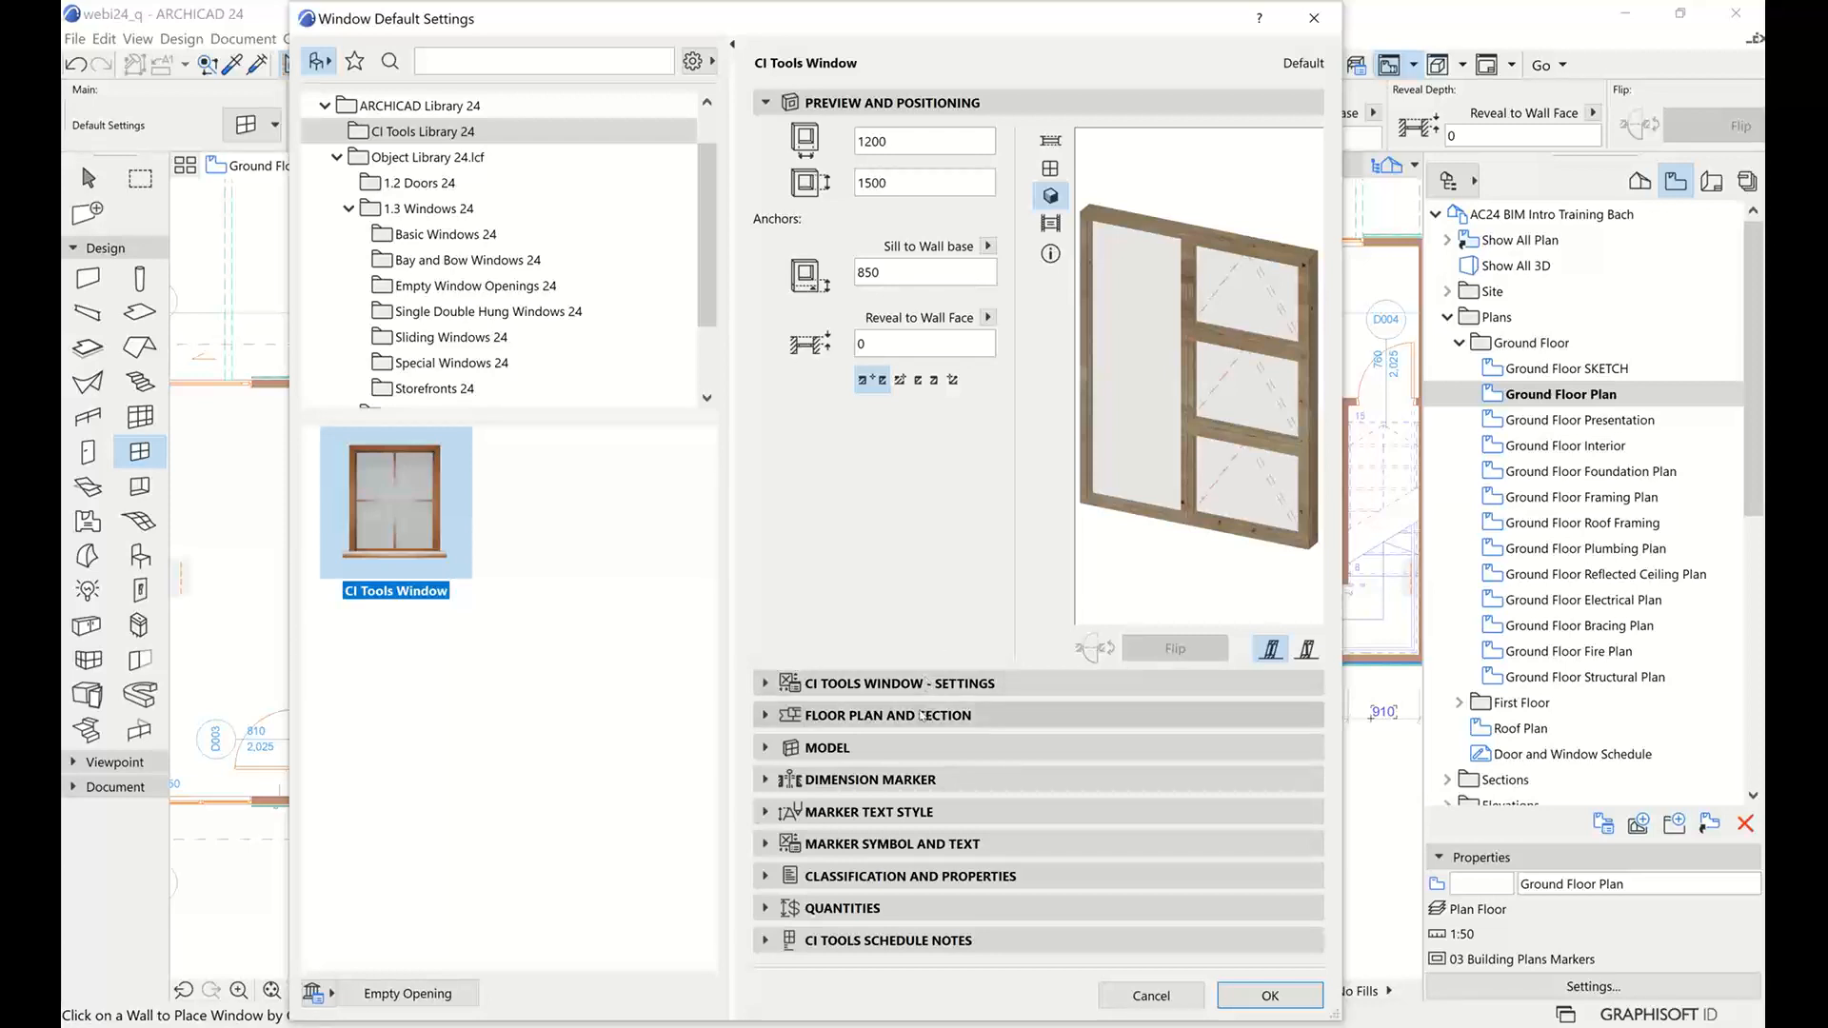
Review the window's Floor Plan and Section options and the list of CI Tools Window settings pages
click(921, 716)
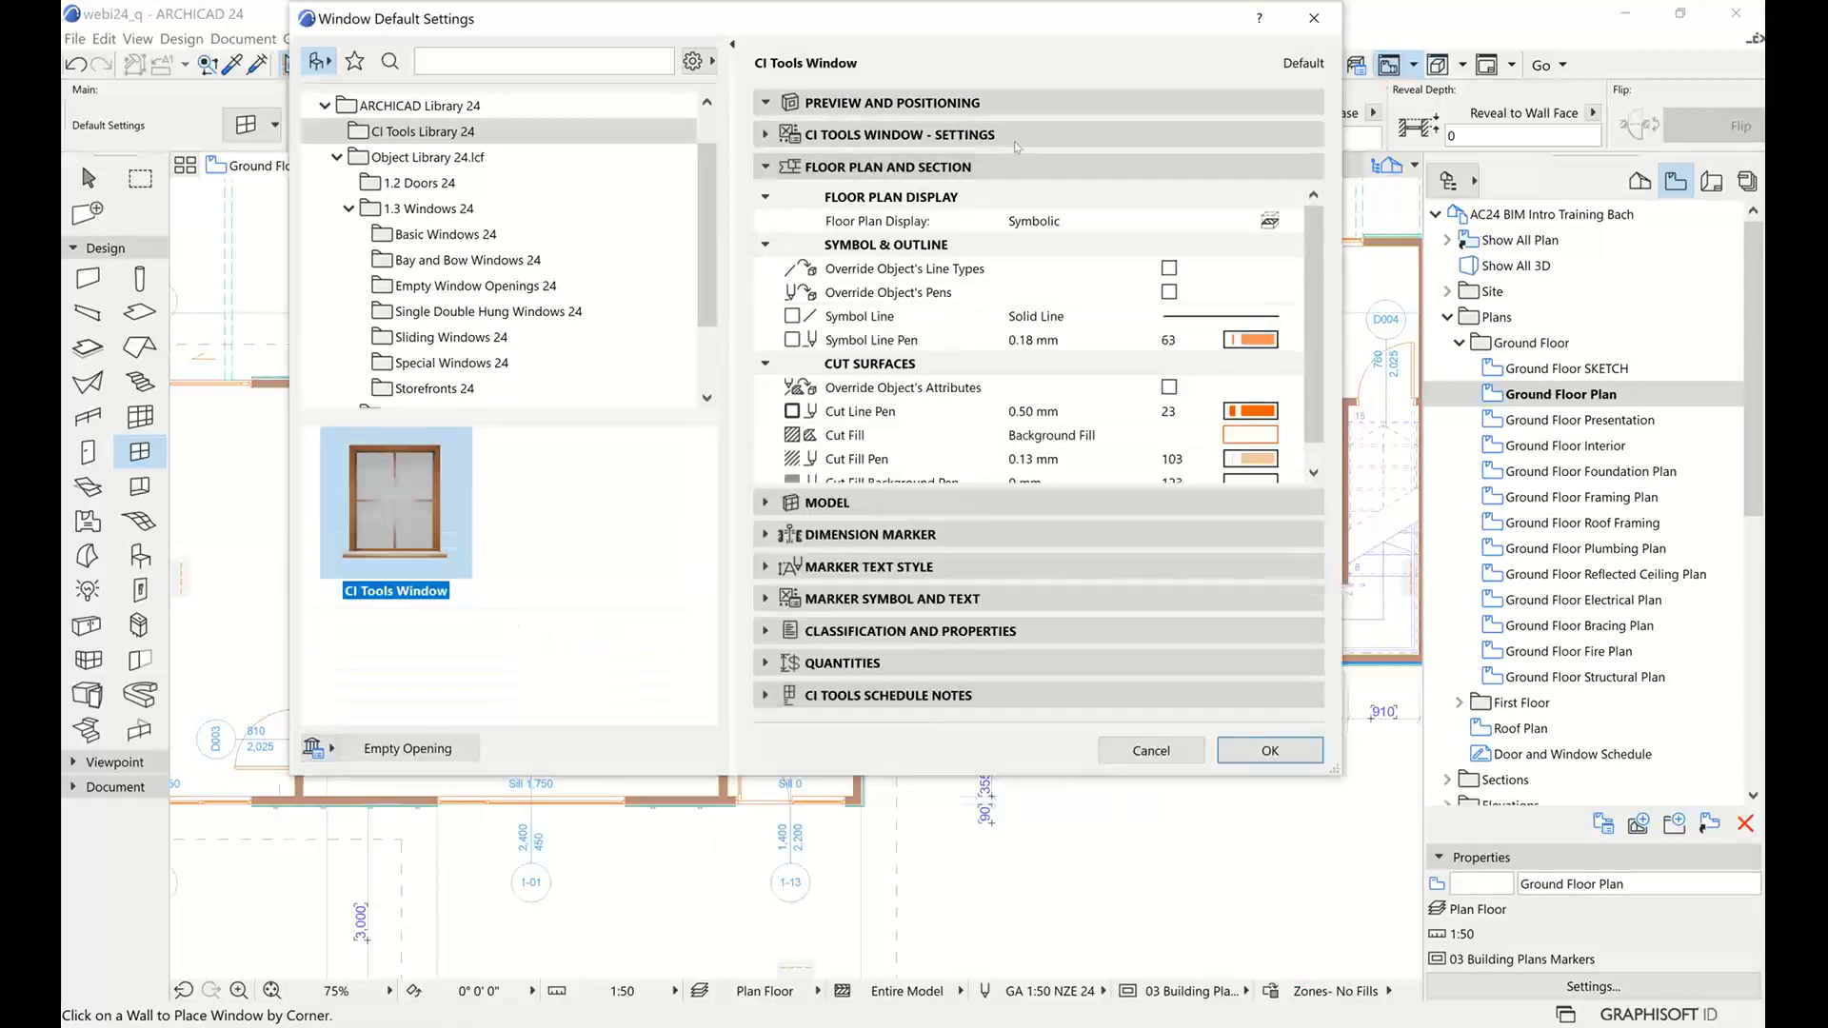
click(943, 134)
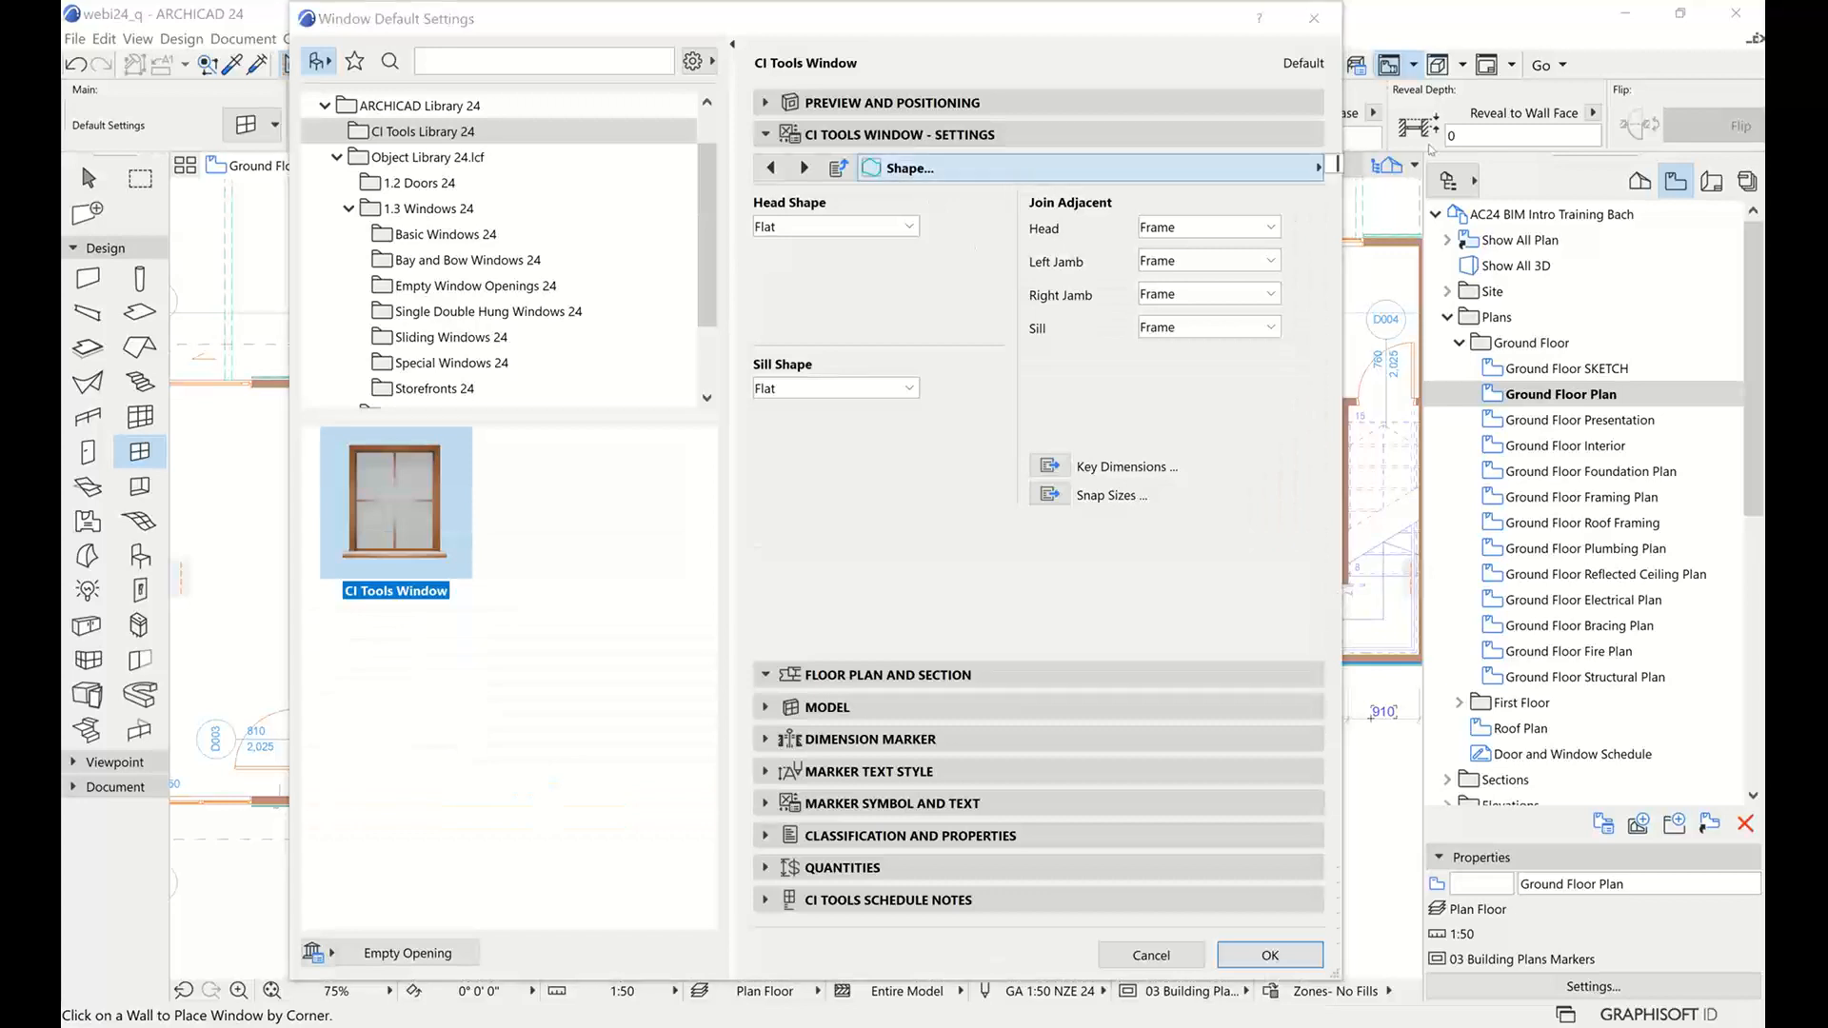
click(1319, 168)
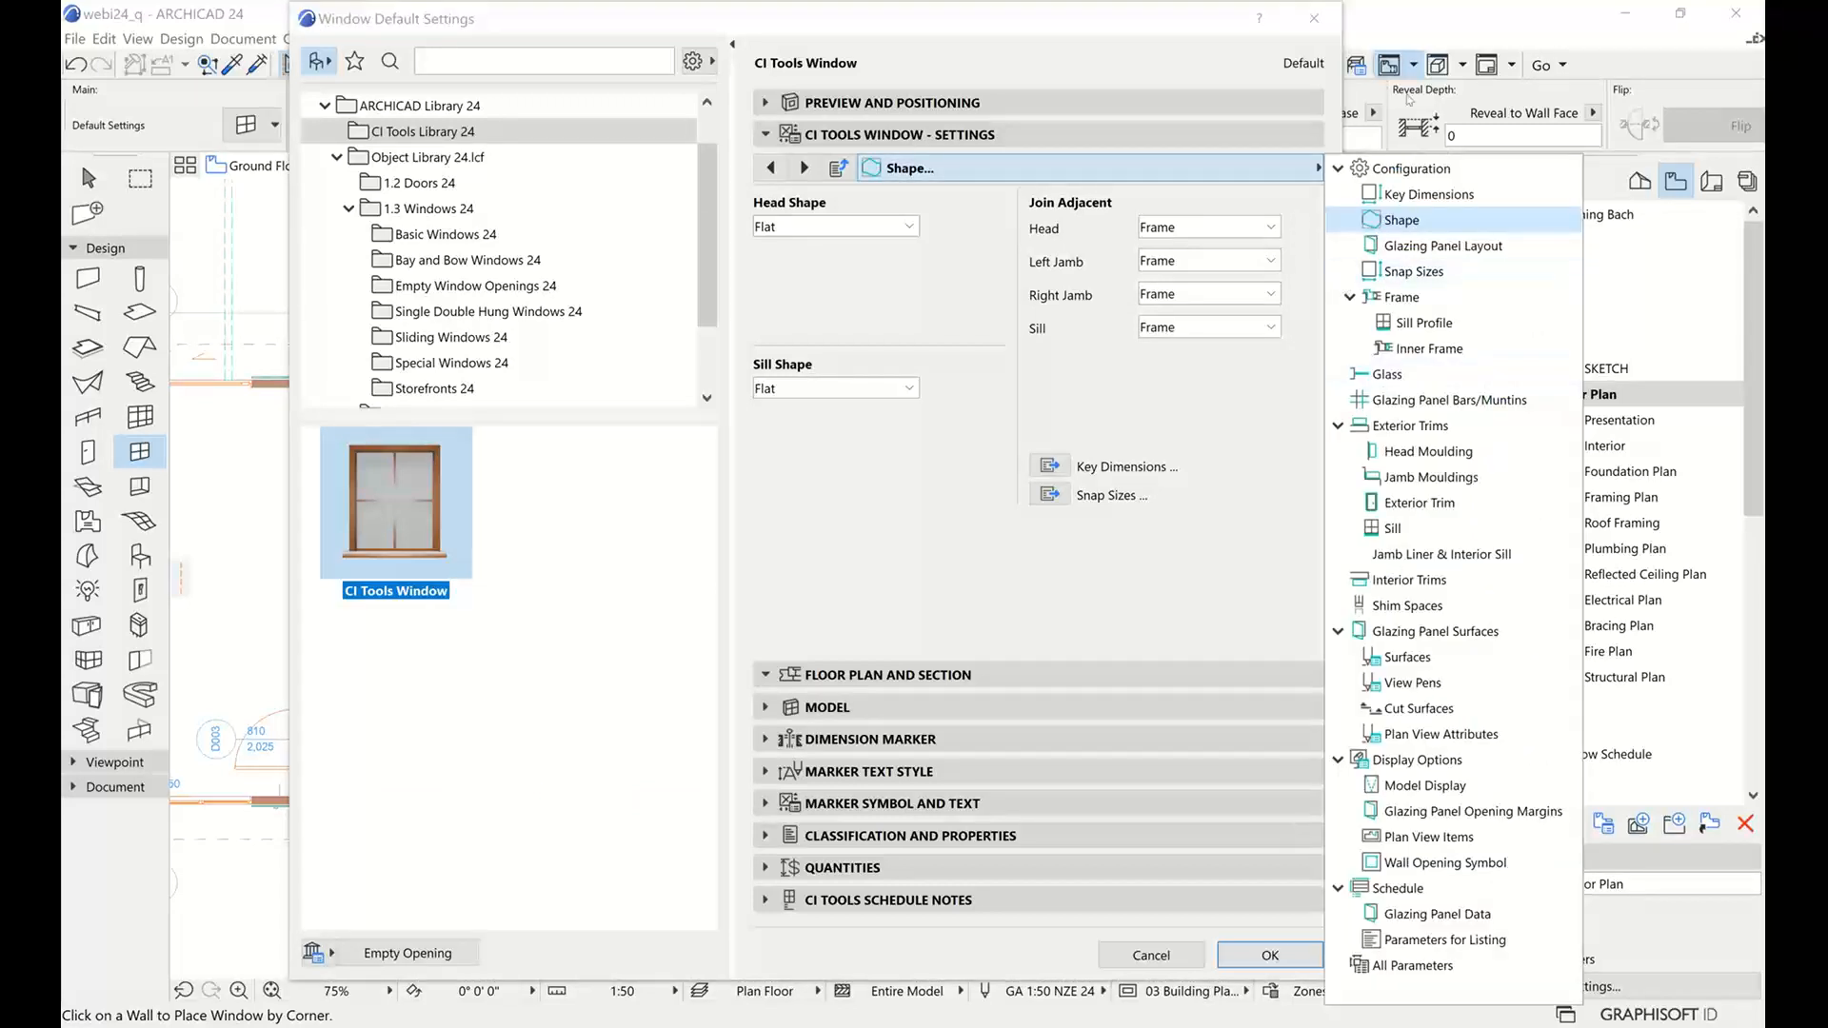
click(1278, 173)
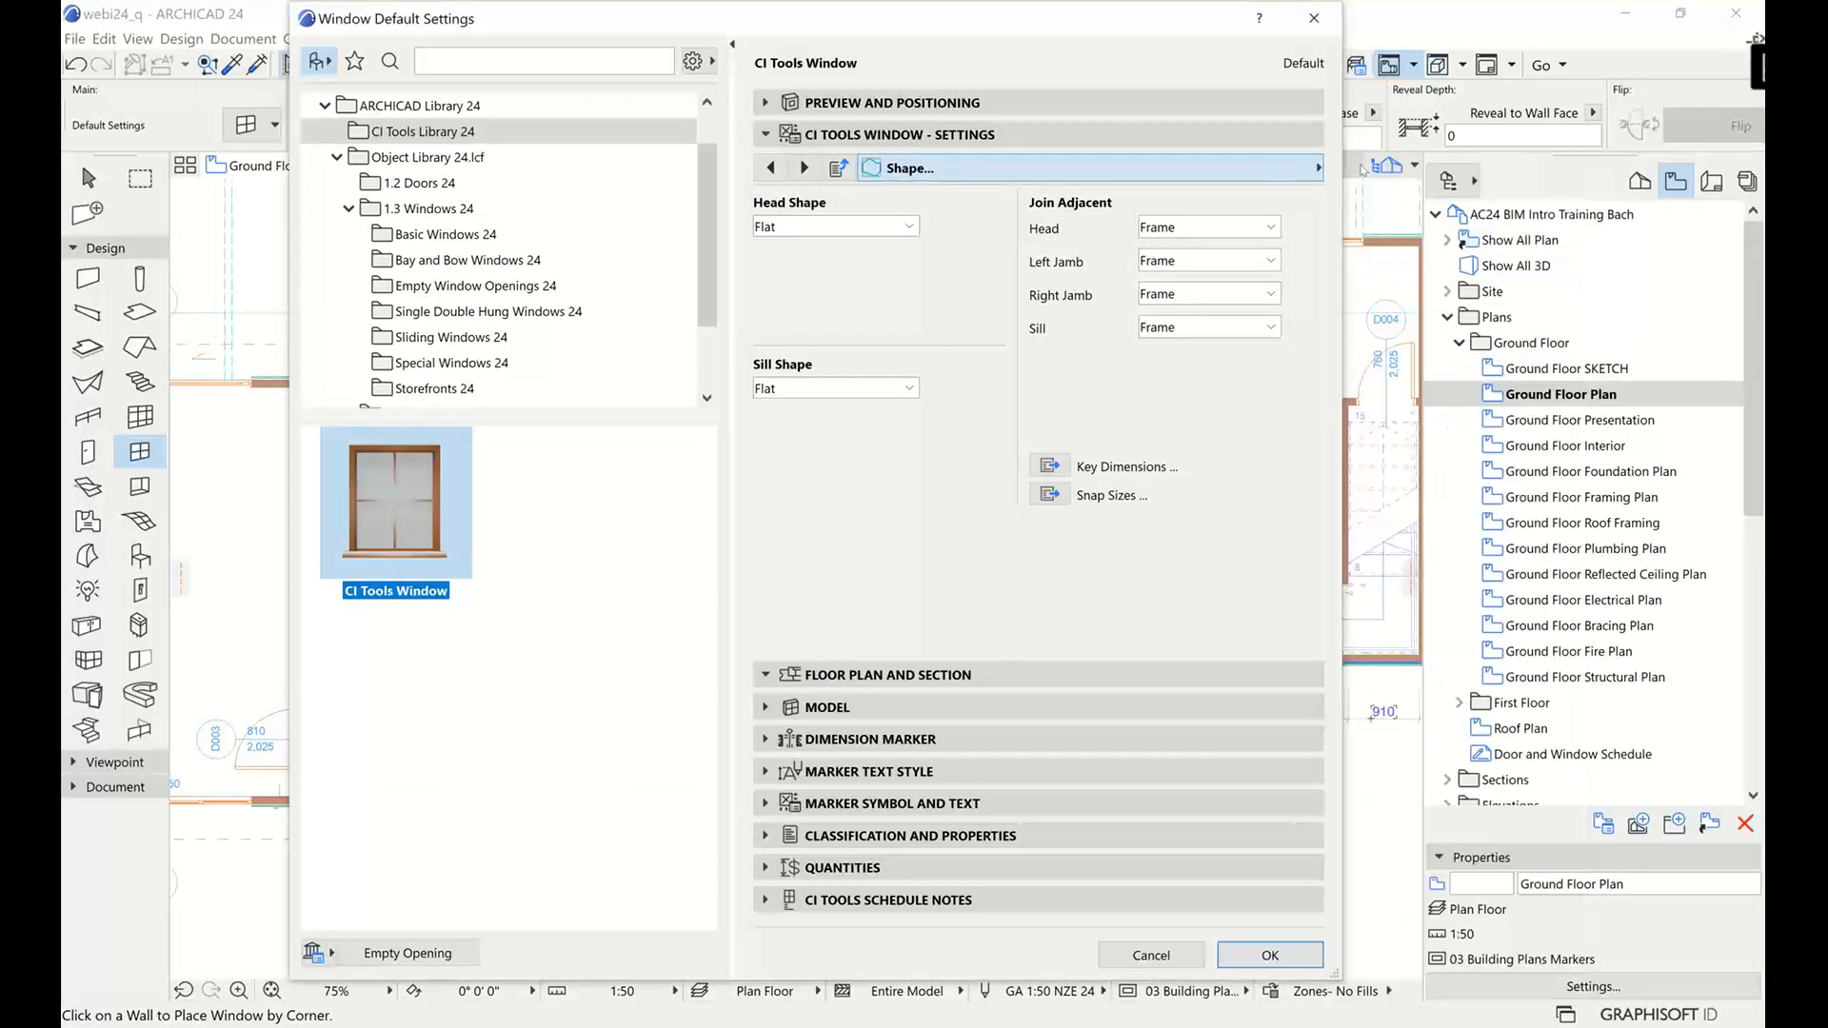
click(1304, 171)
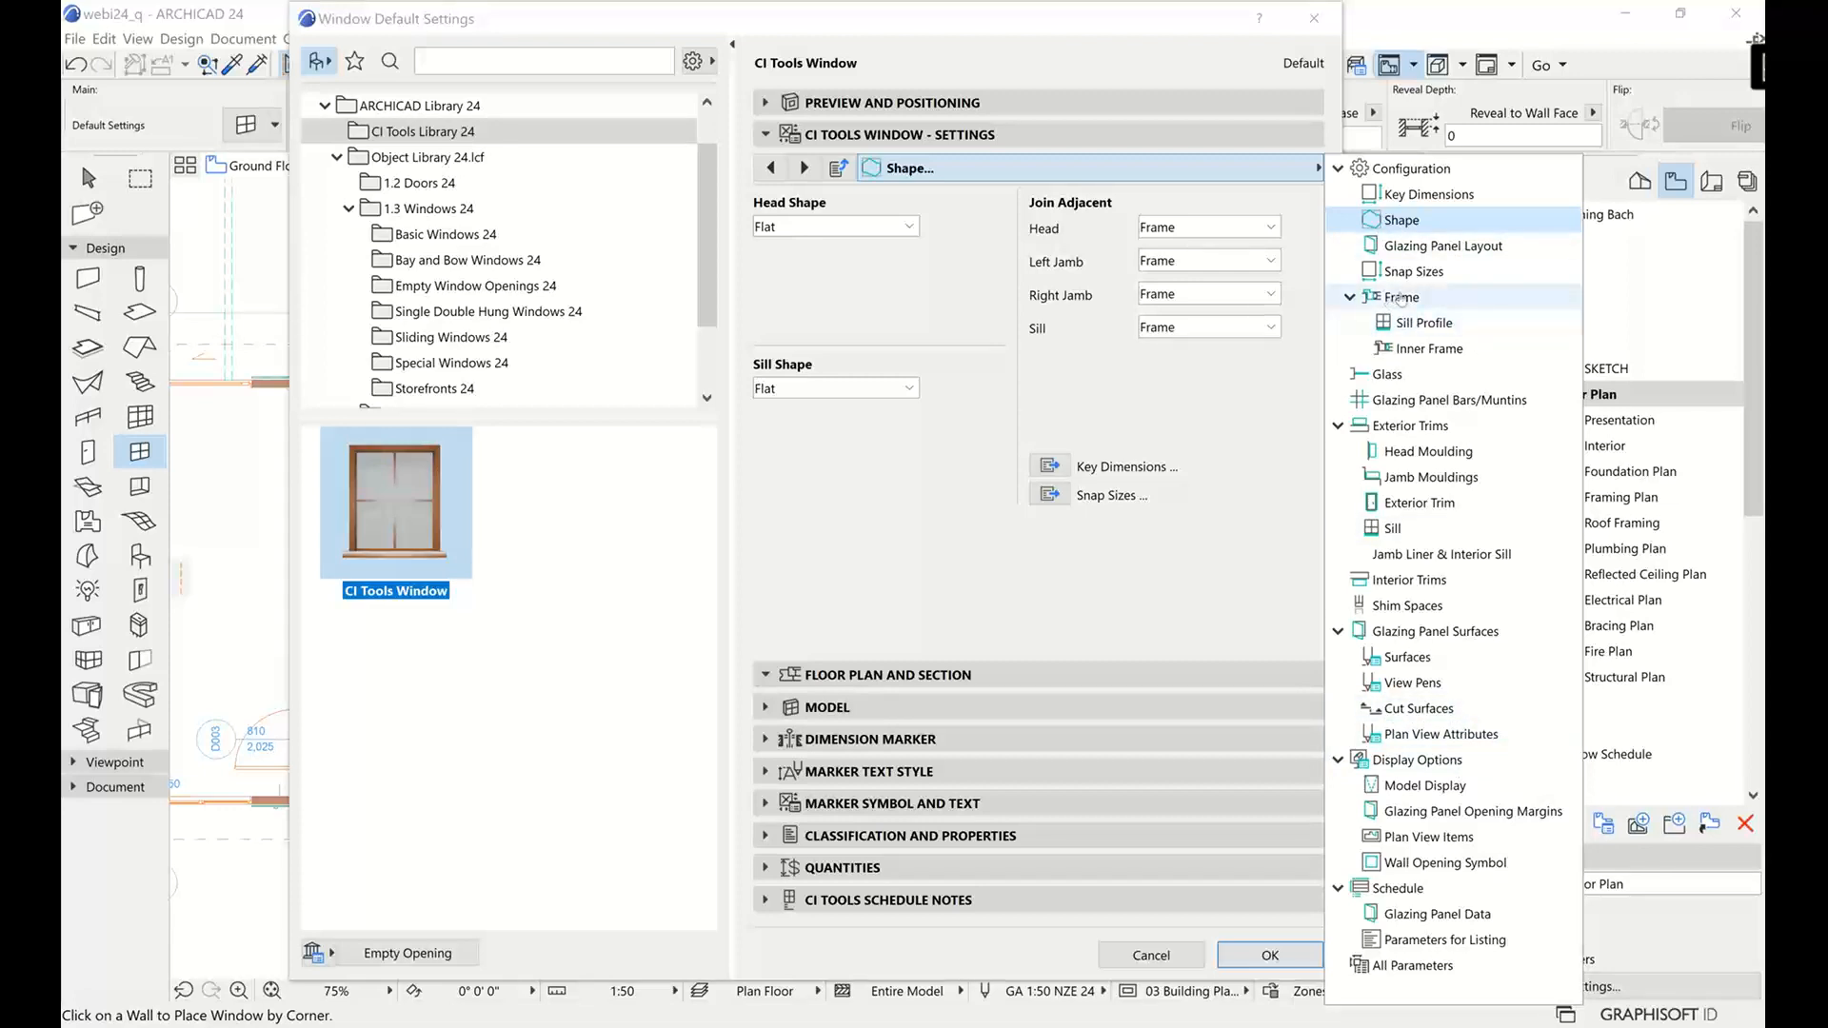
Inspect the Glazing Panel Layout, the panel types offered for the awning panel and the 3D preview, and discard the window settings
click(1440, 246)
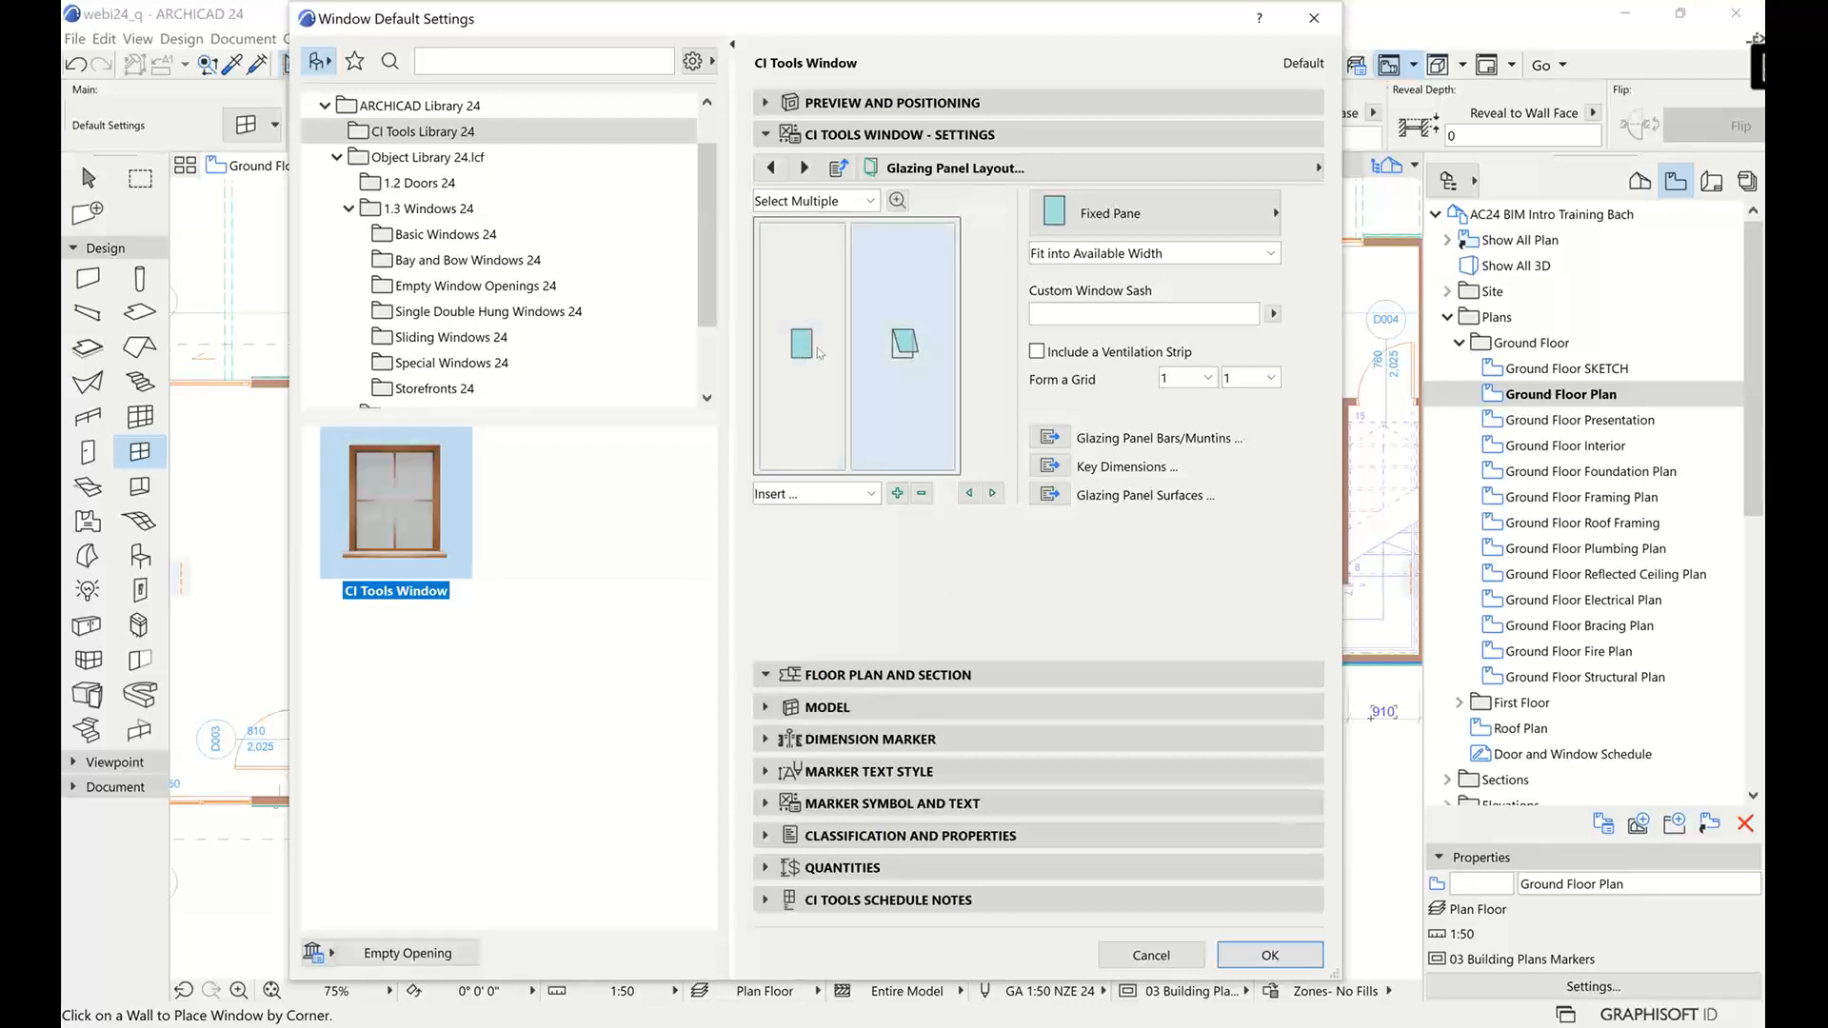
click(897, 350)
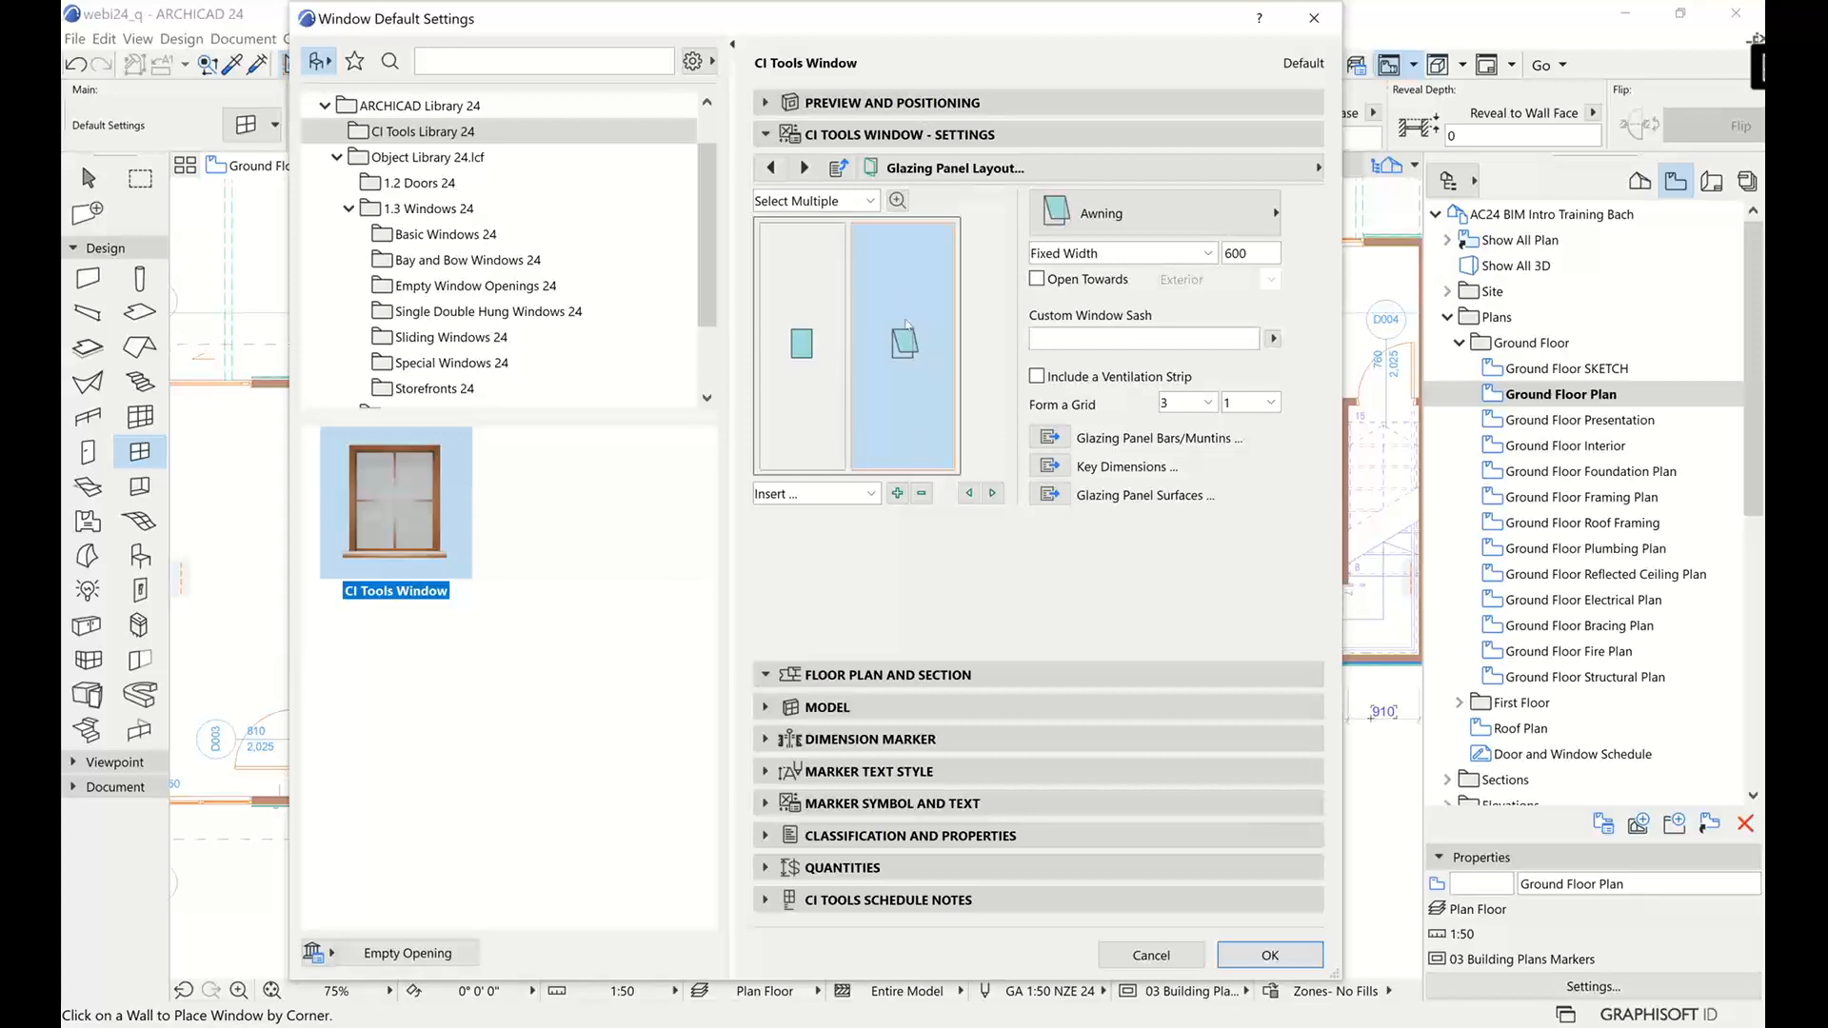
click(1154, 215)
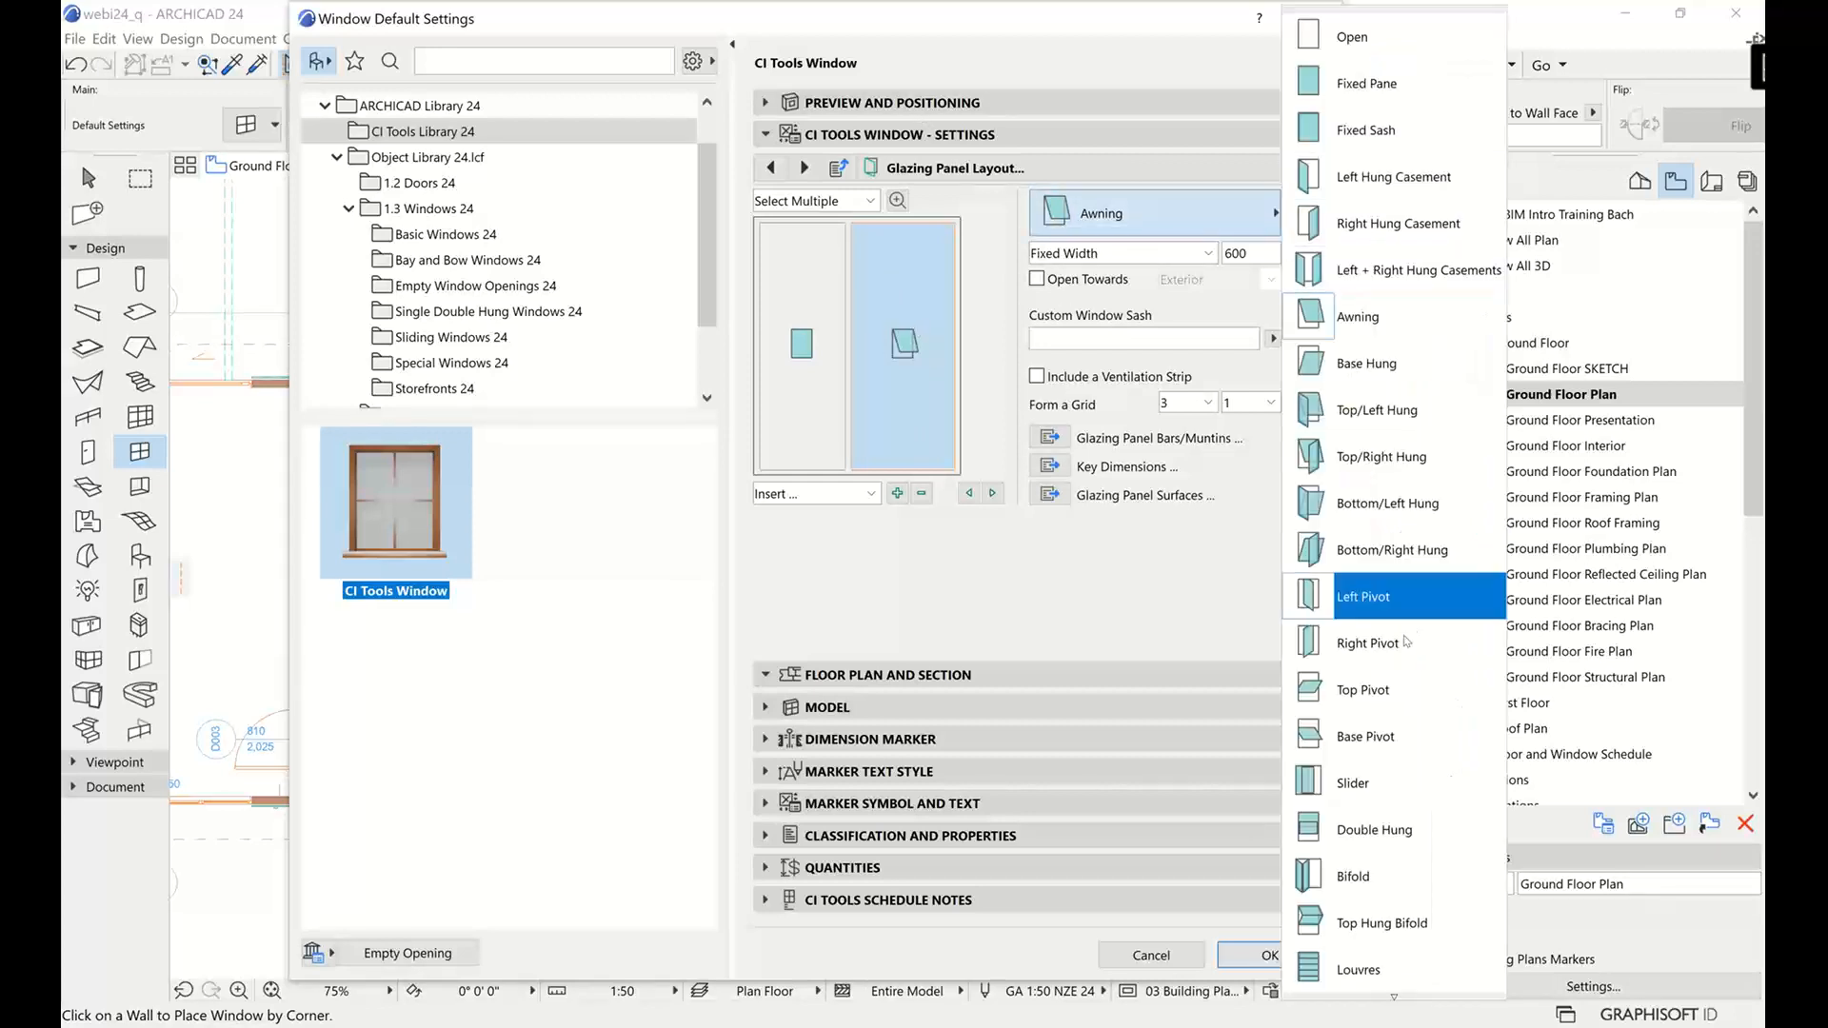
click(1125, 574)
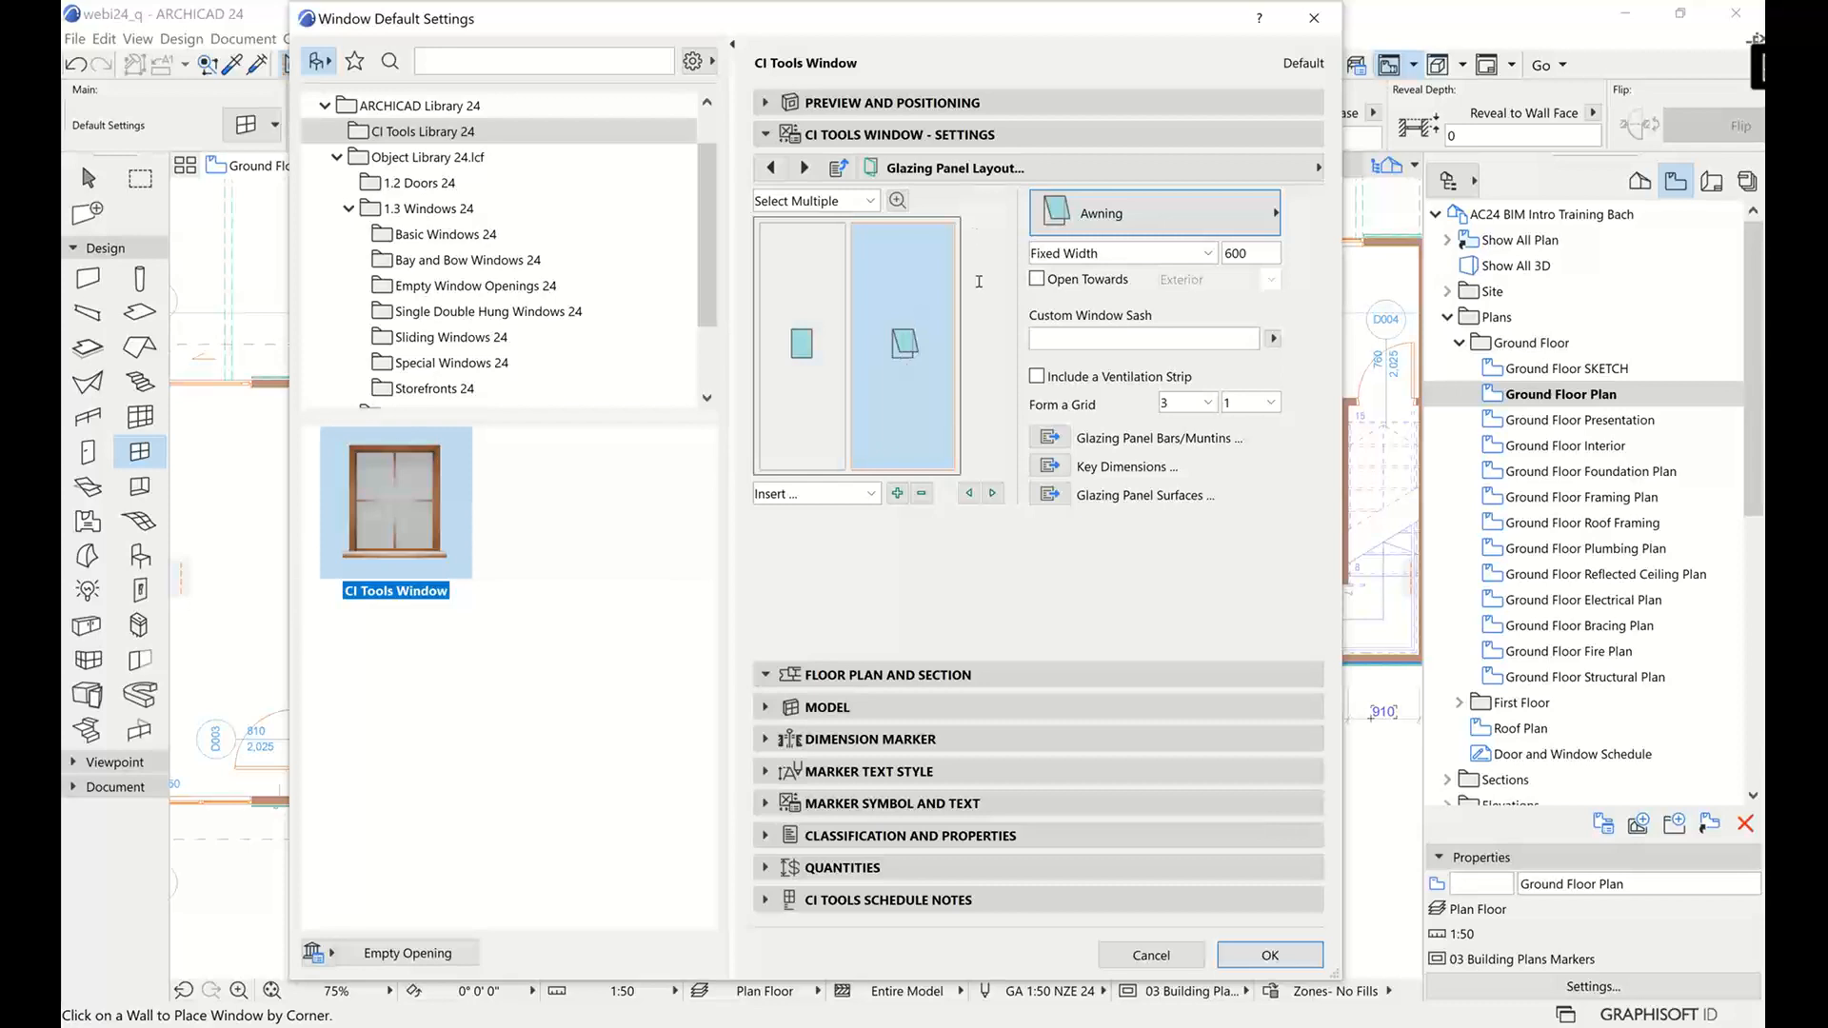
click(1005, 99)
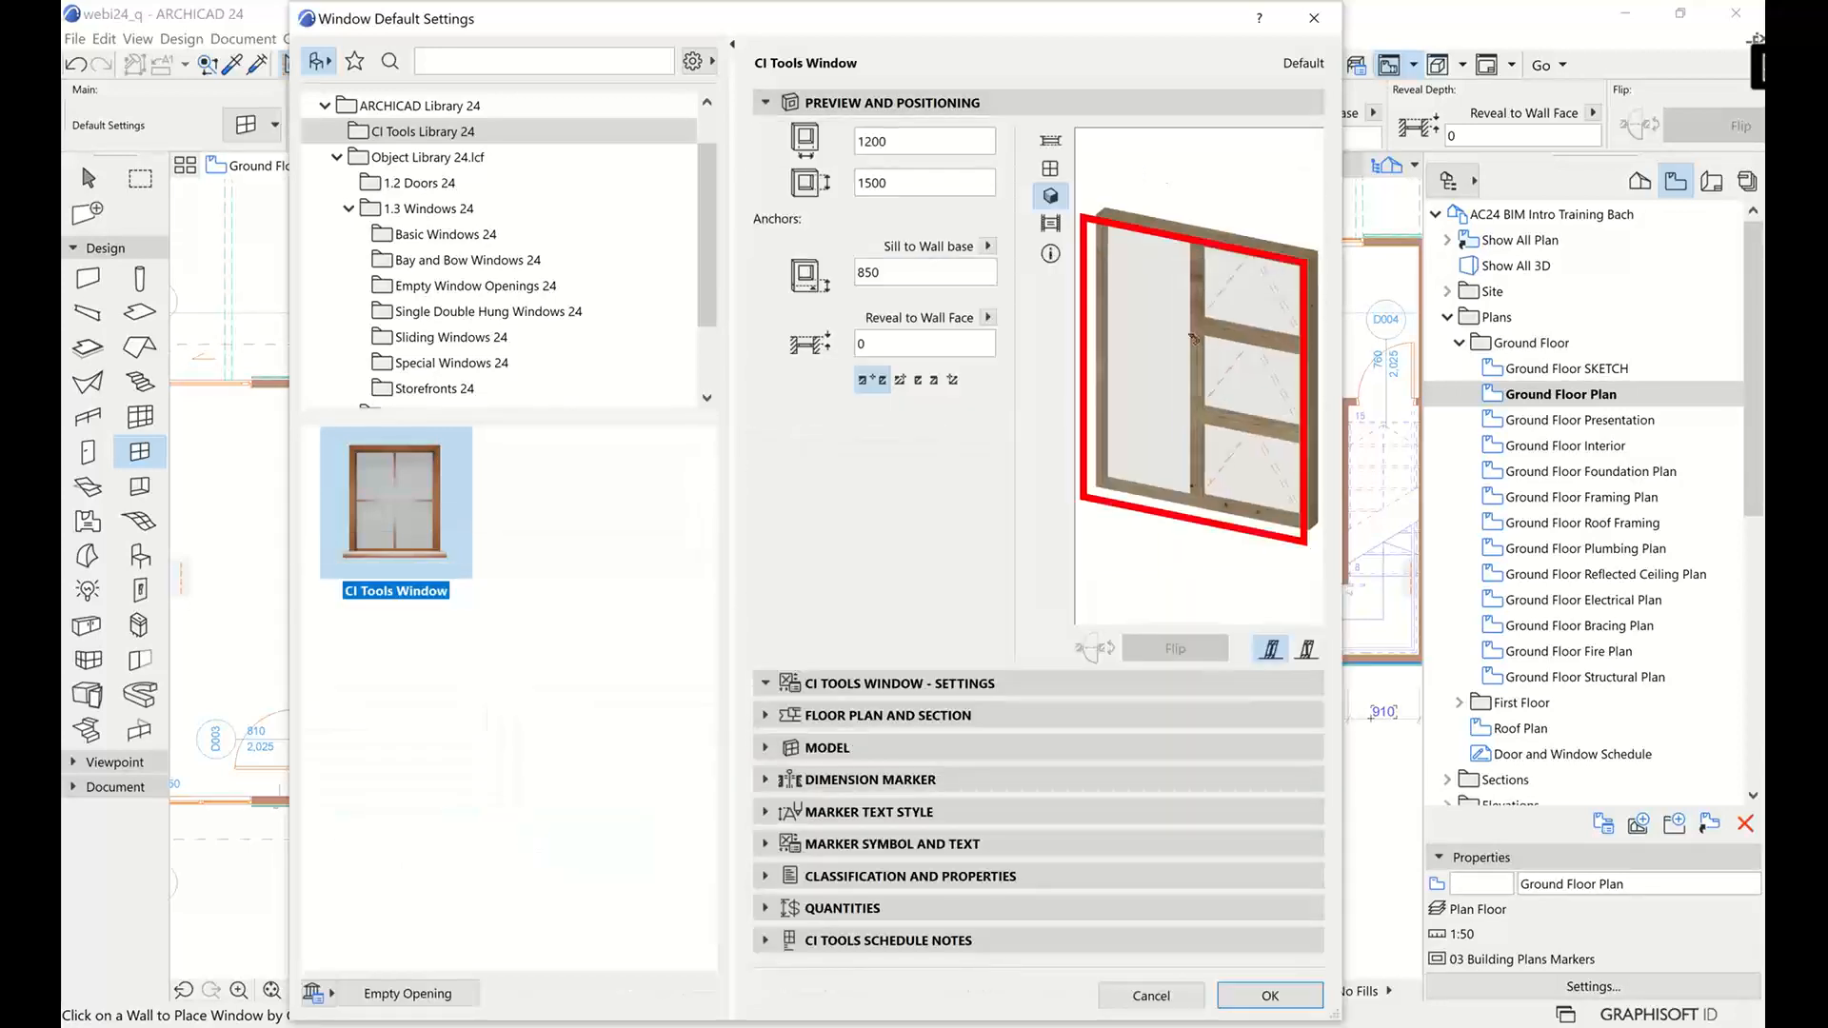
click(1152, 996)
Open the default door settings and compare the CI Tools Door with the CI Tools Door Exterior from CI Tools Library 24
click(90, 454)
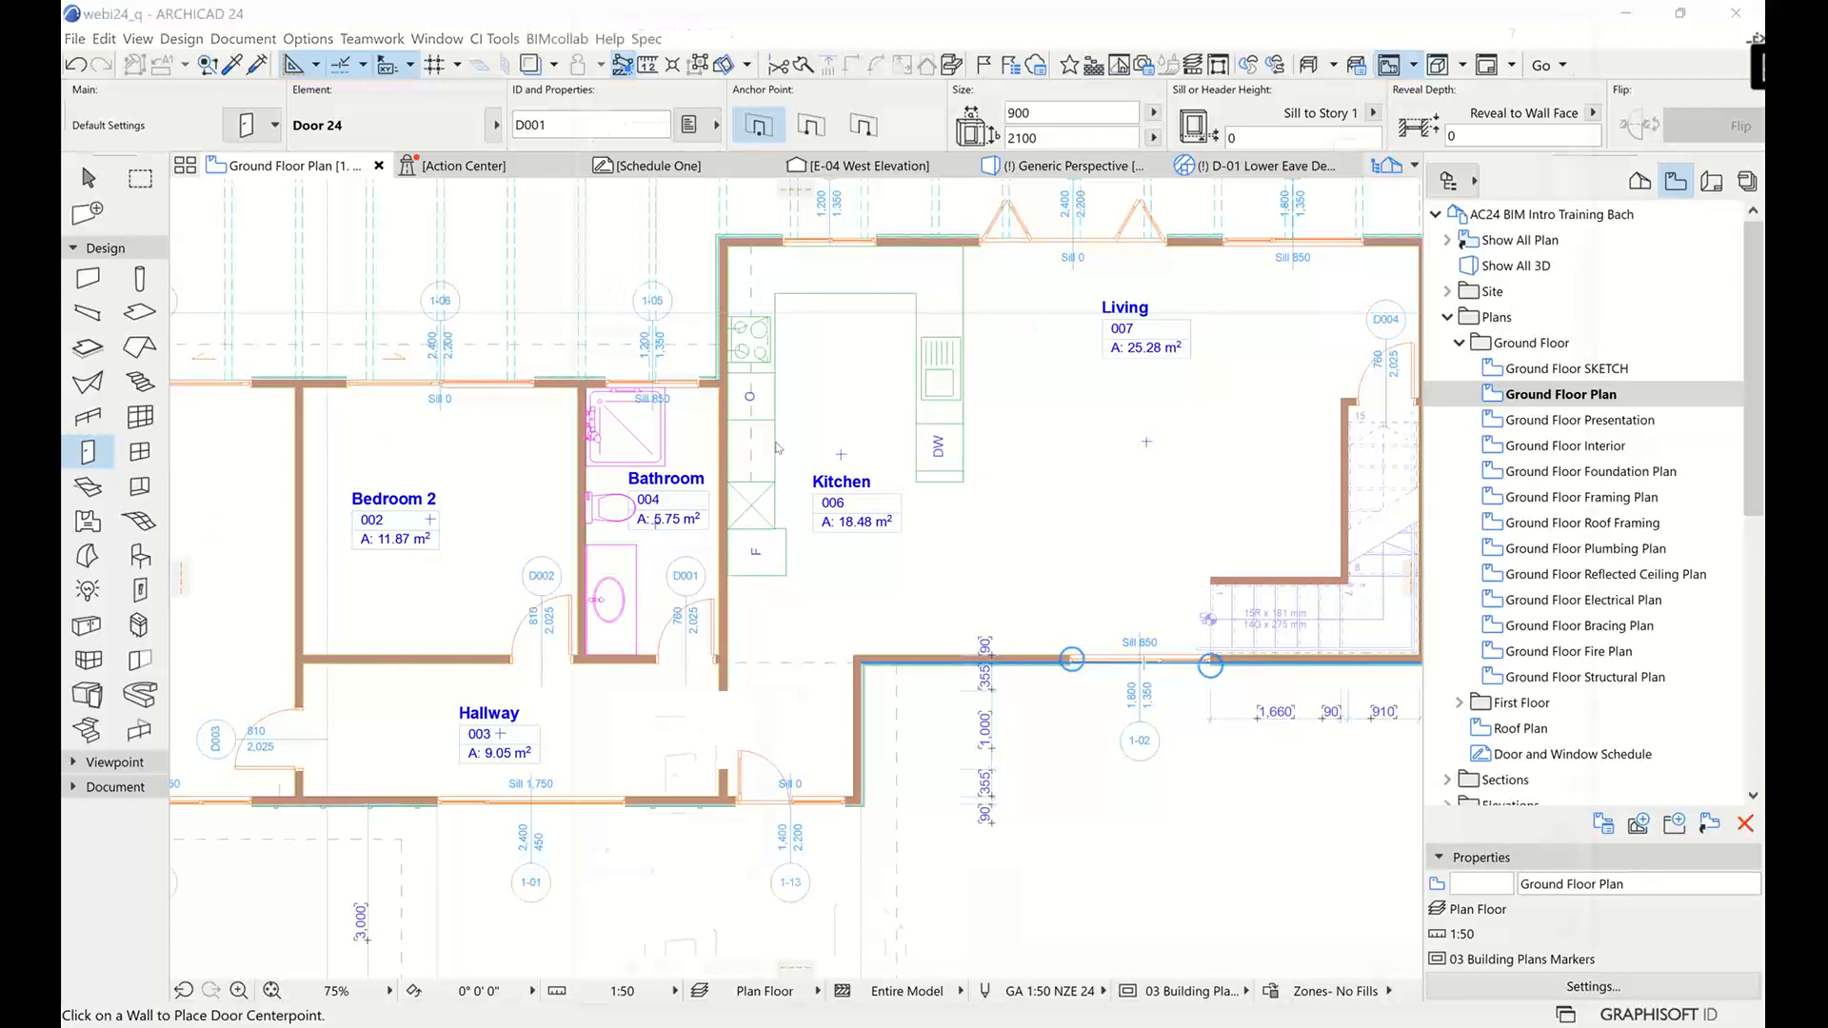
key(ctrl+t)
click(692, 184)
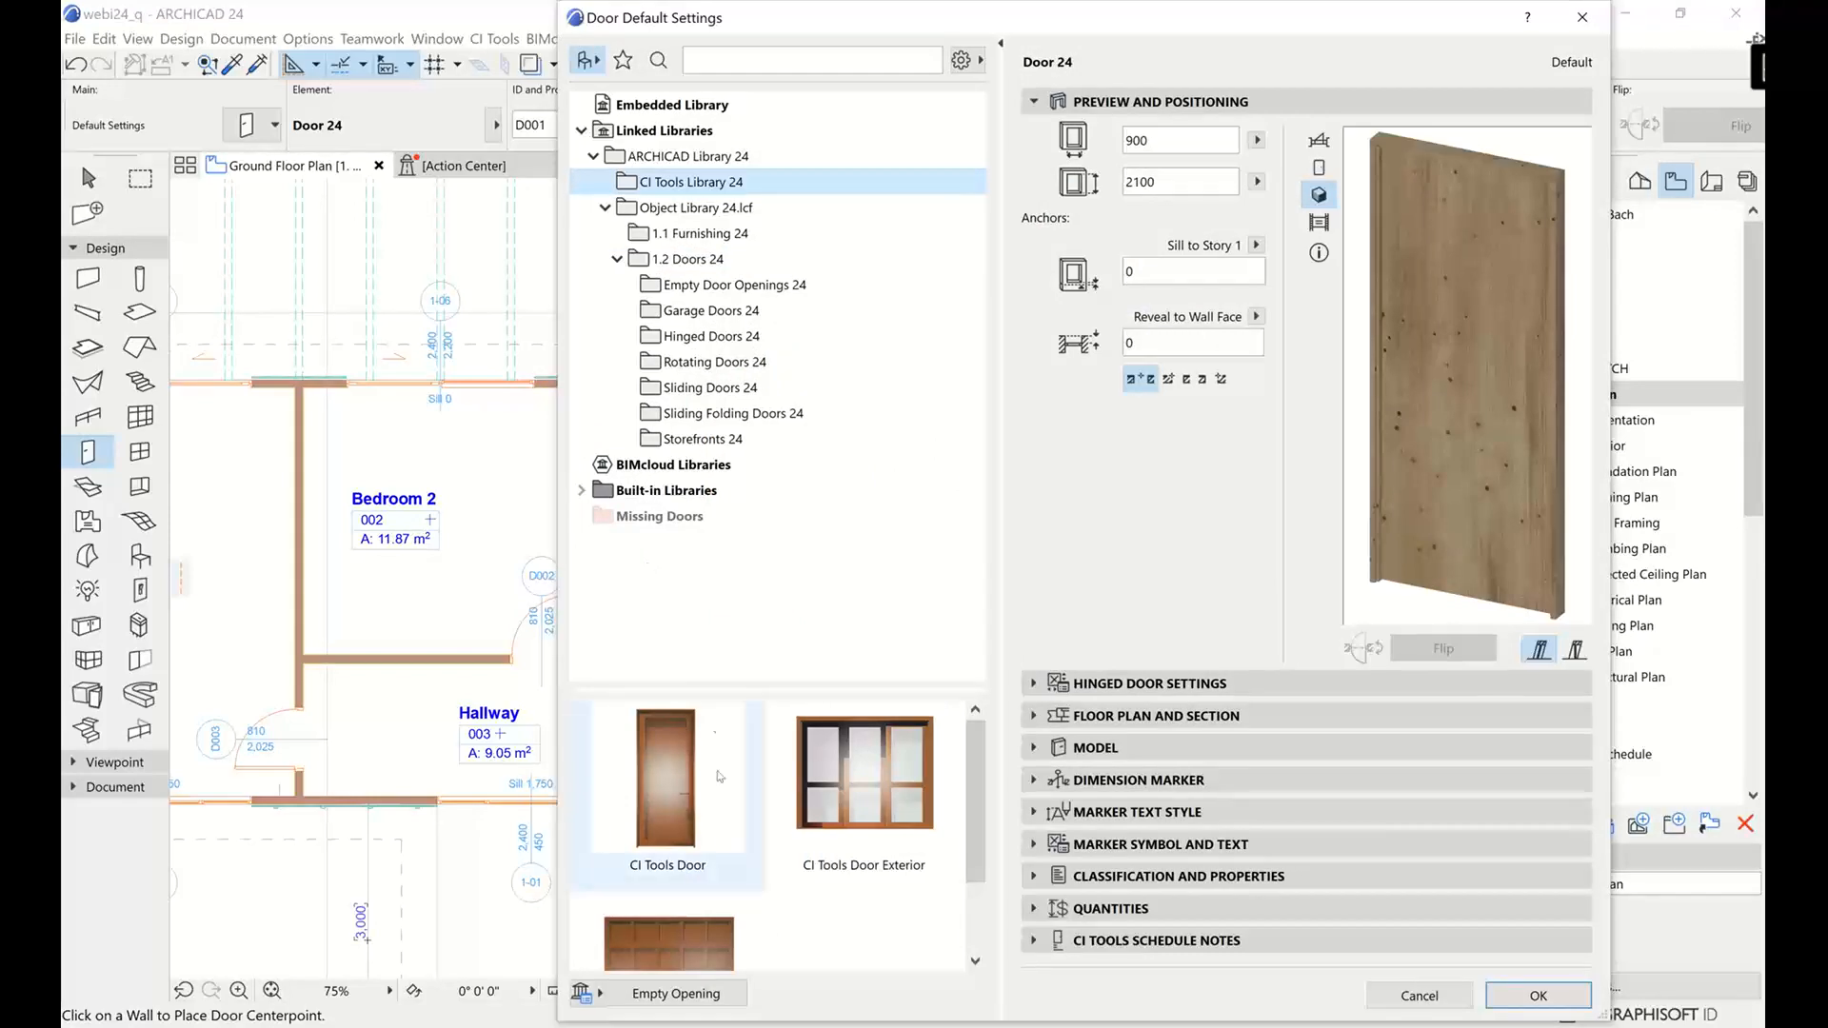
drag(796, 685, 780, 583)
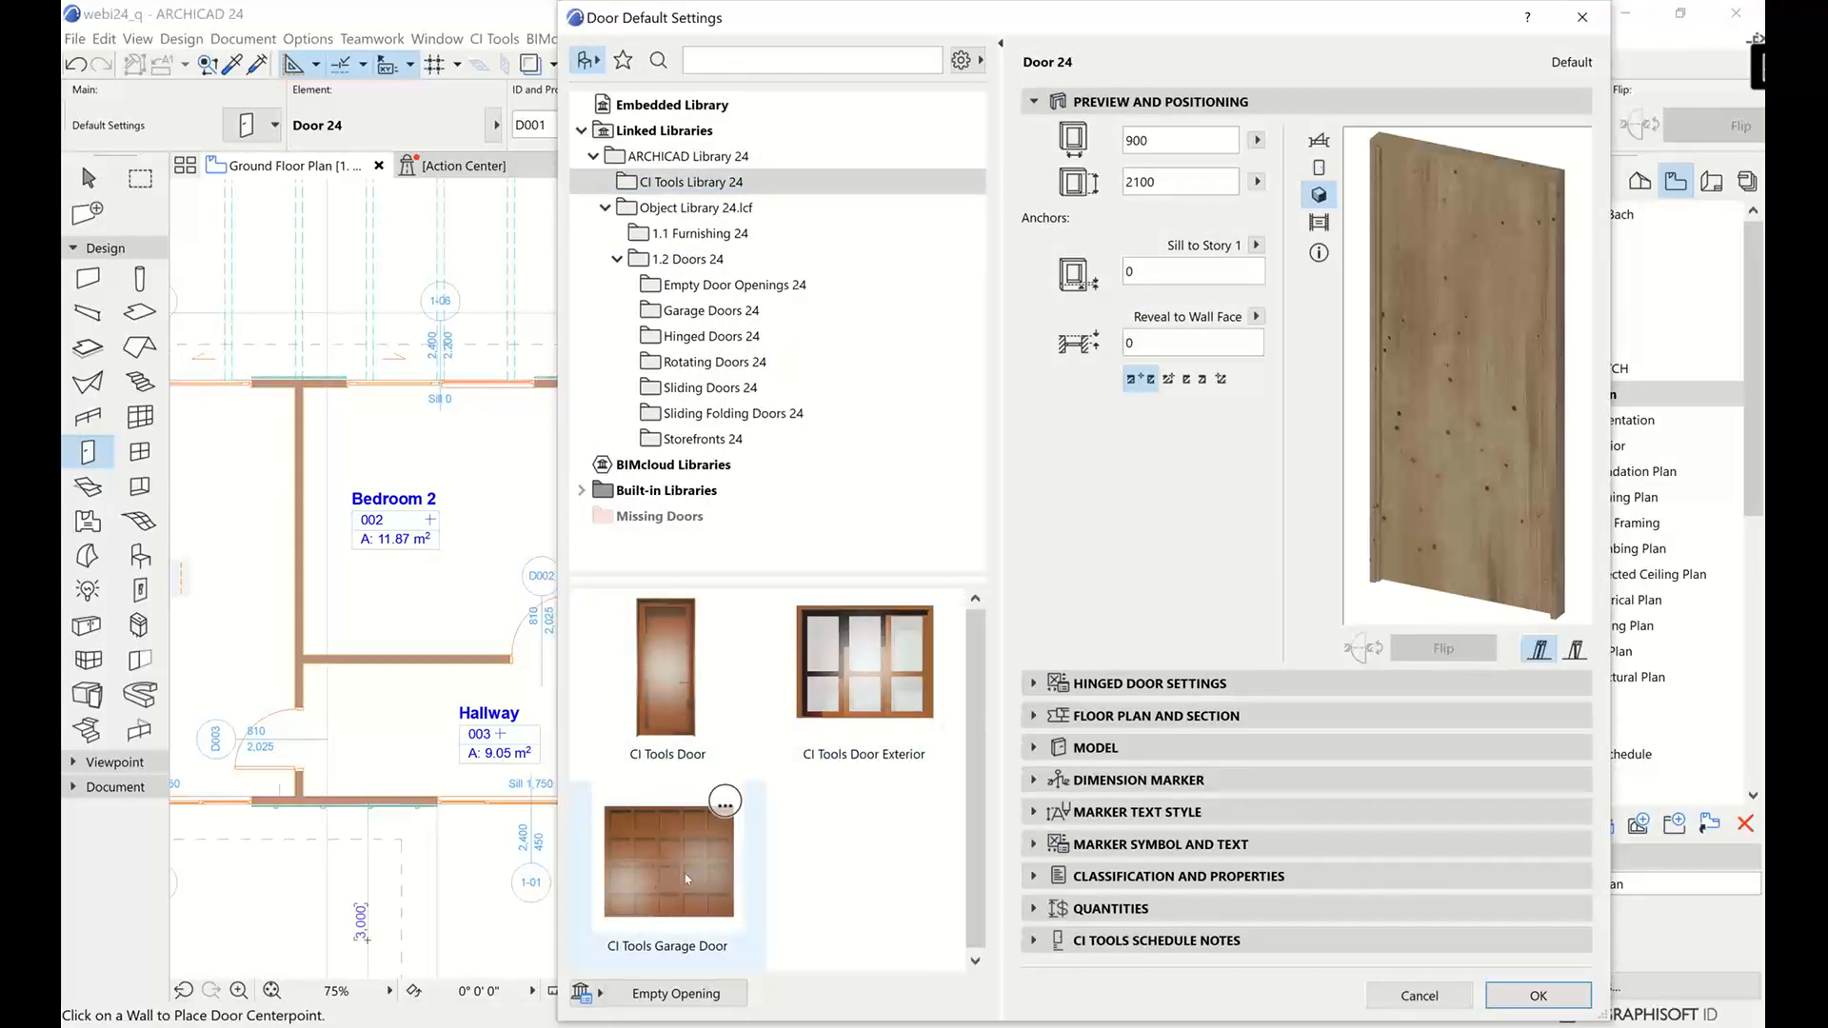
click(668, 660)
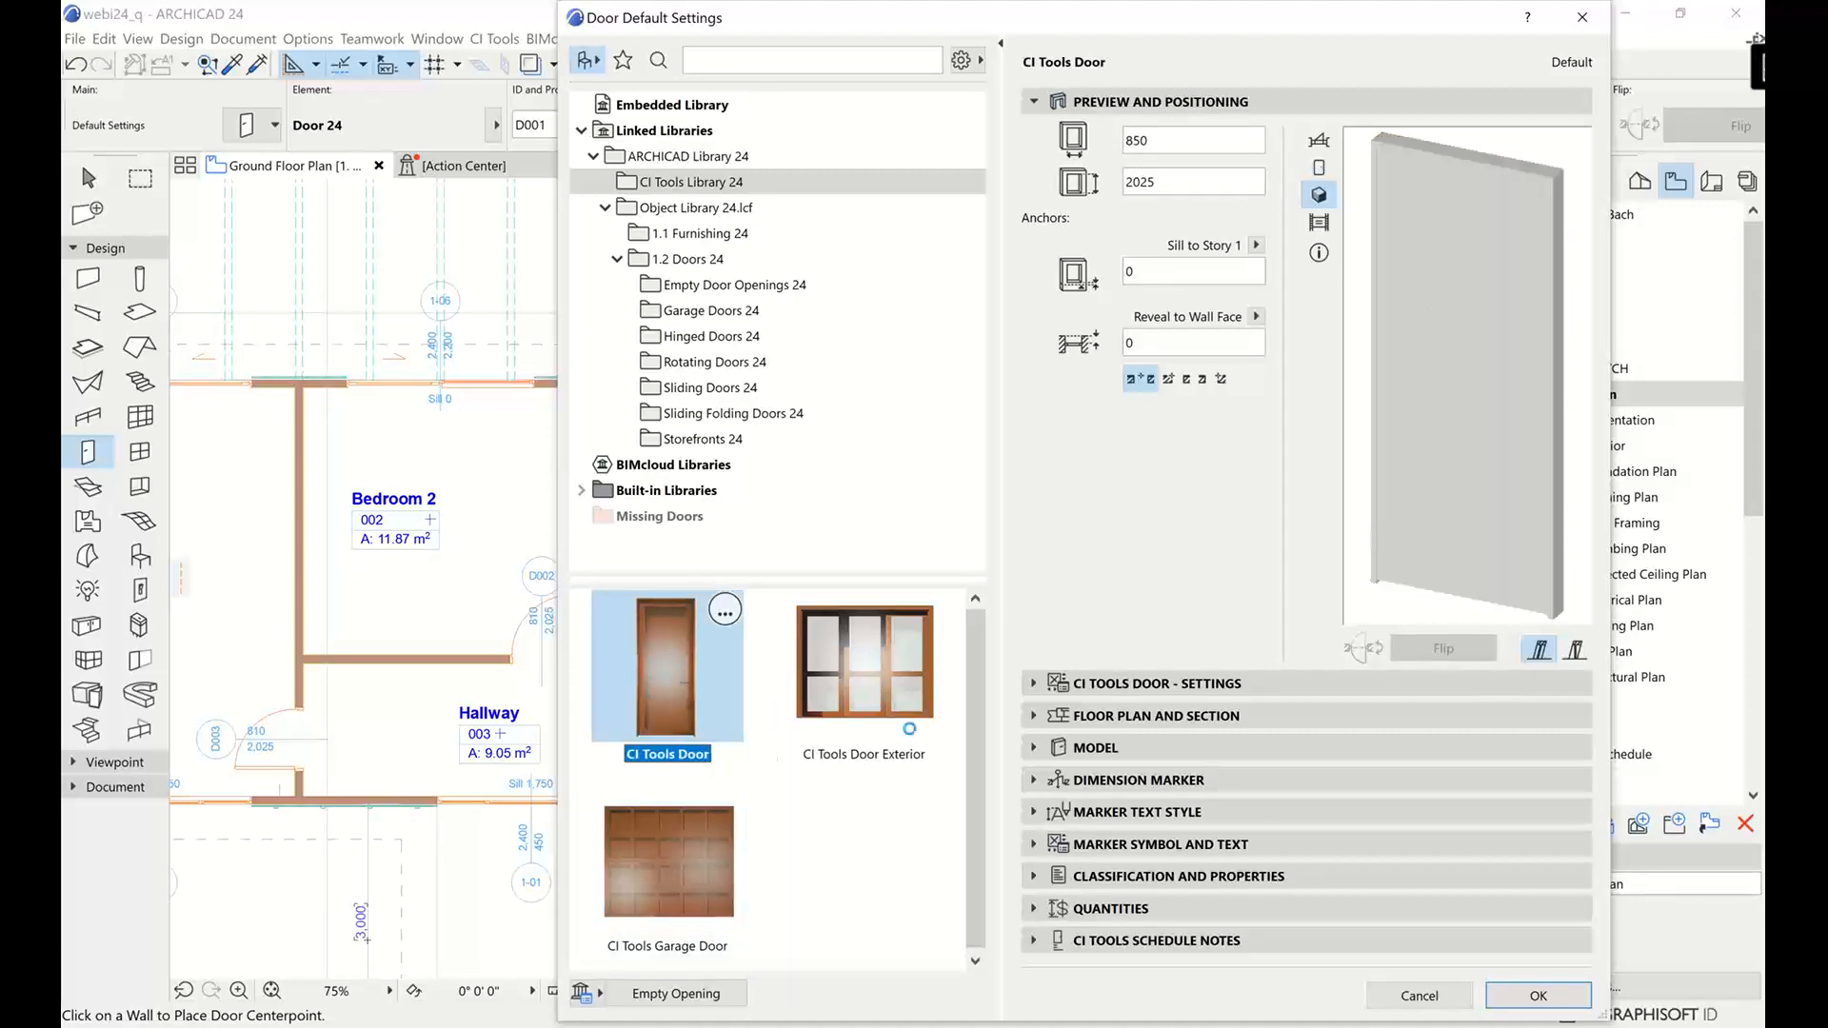
click(869, 695)
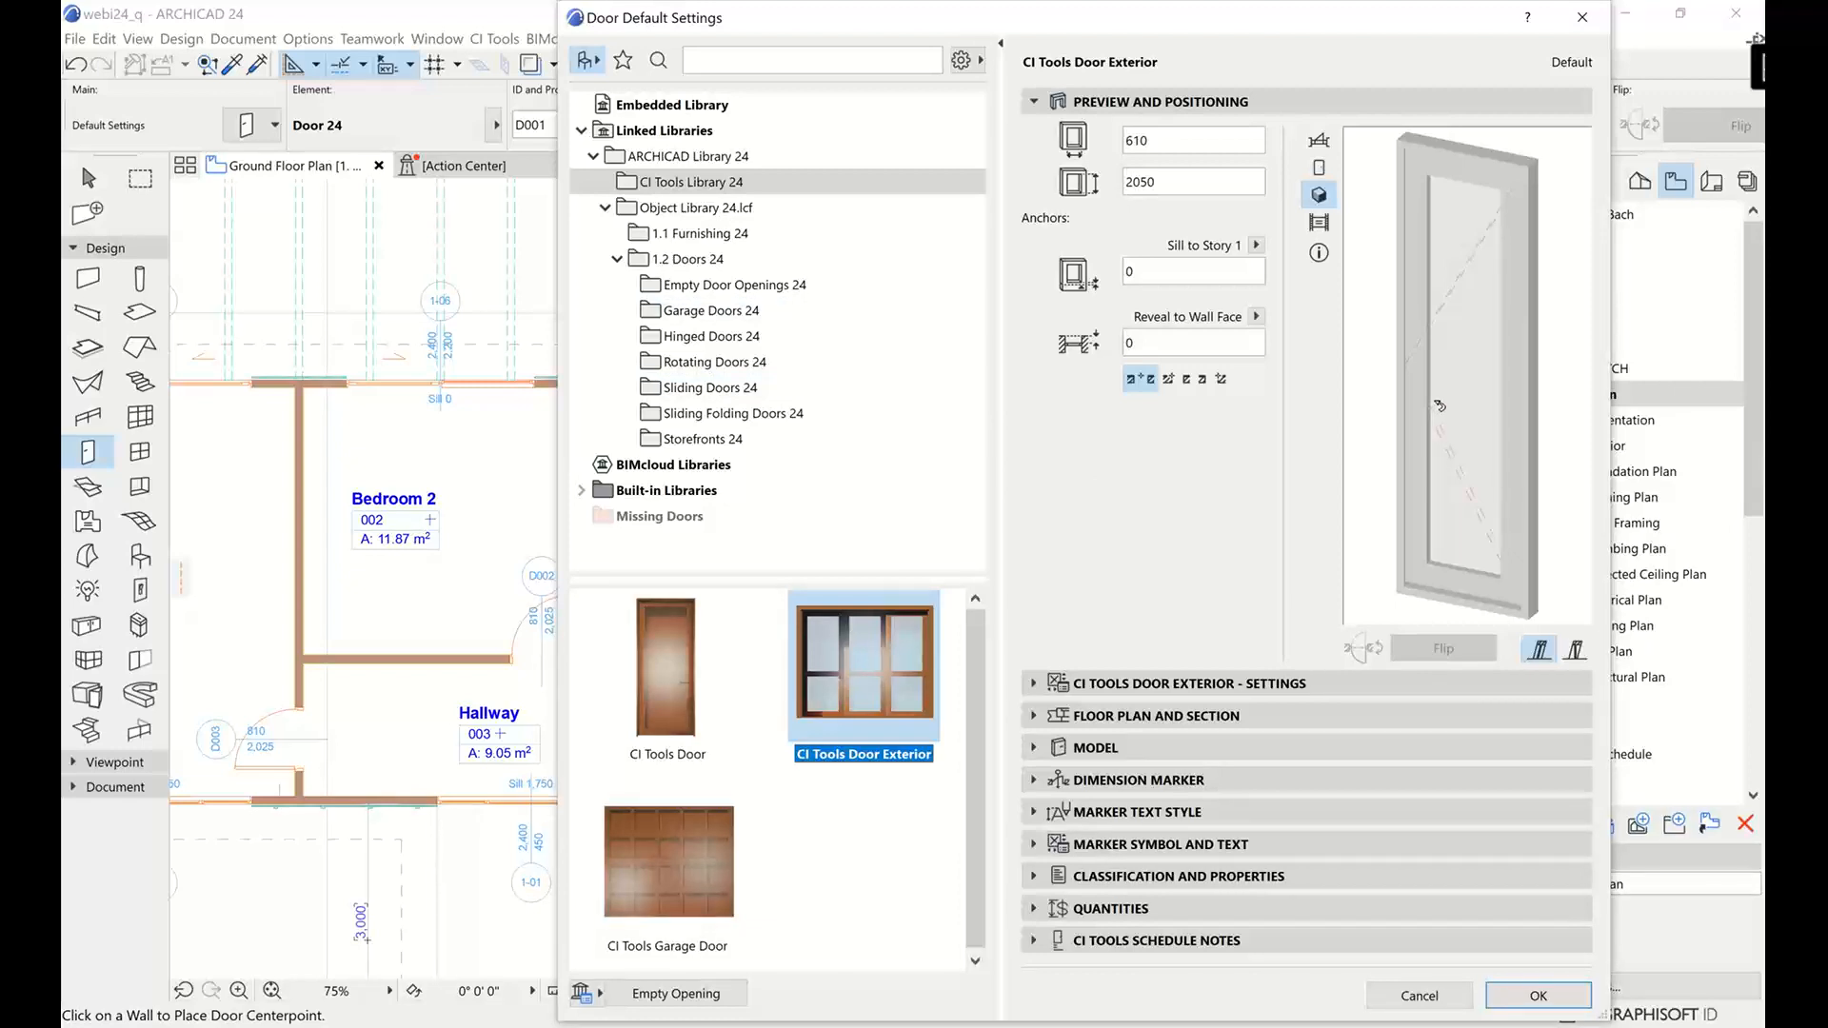
click(665, 678)
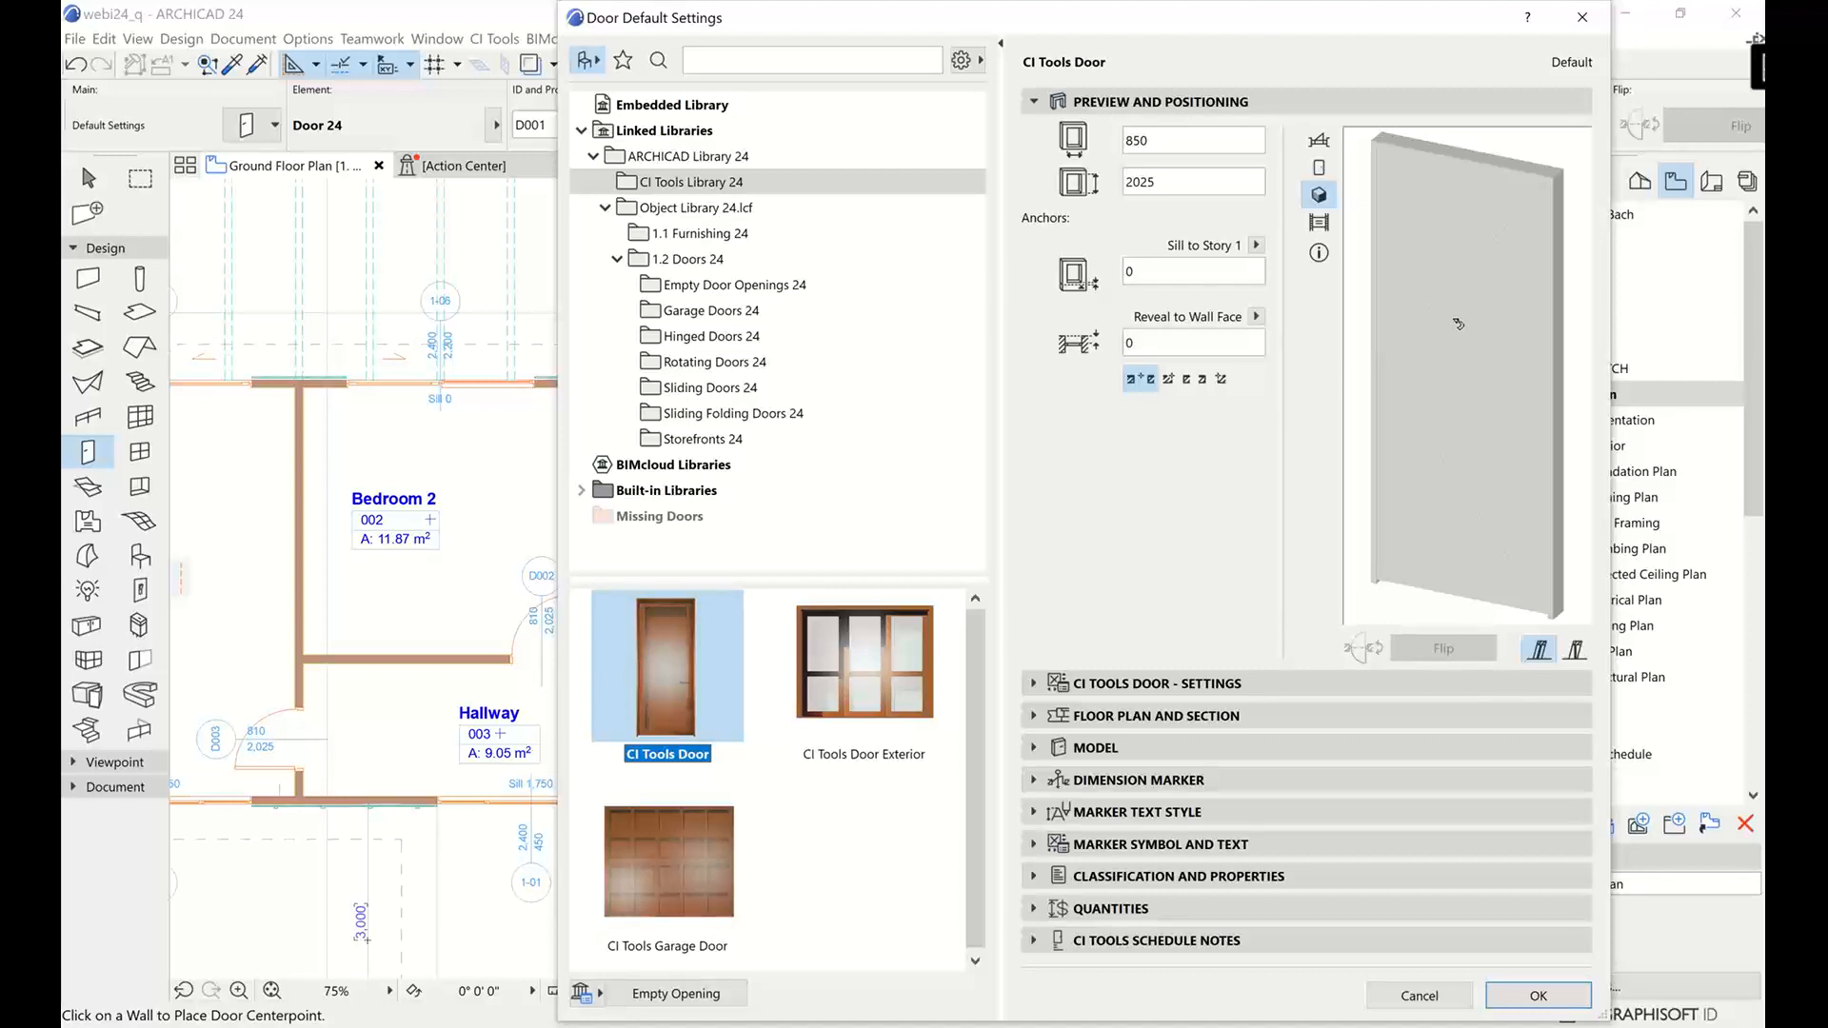
Expand the CI Tools Door settings and review the list of its settings pages
click(1188, 685)
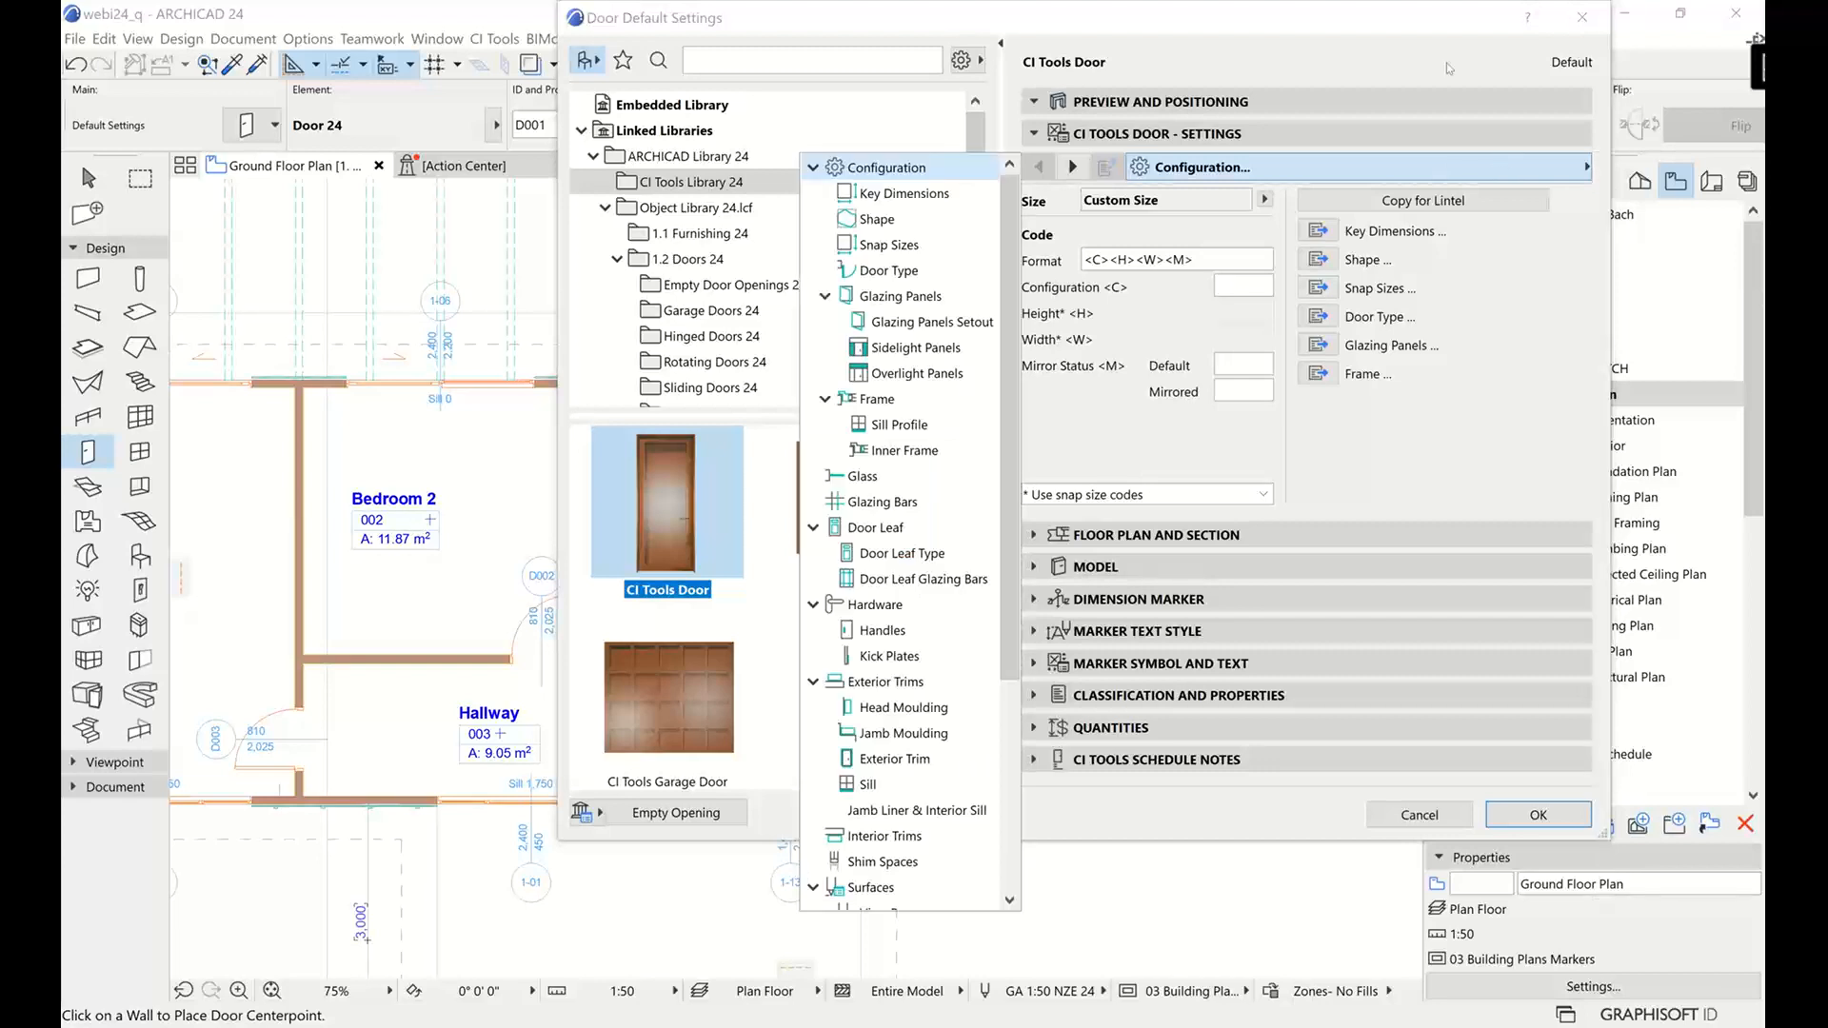
drag(1048, 17, 775, 43)
click(1257, 198)
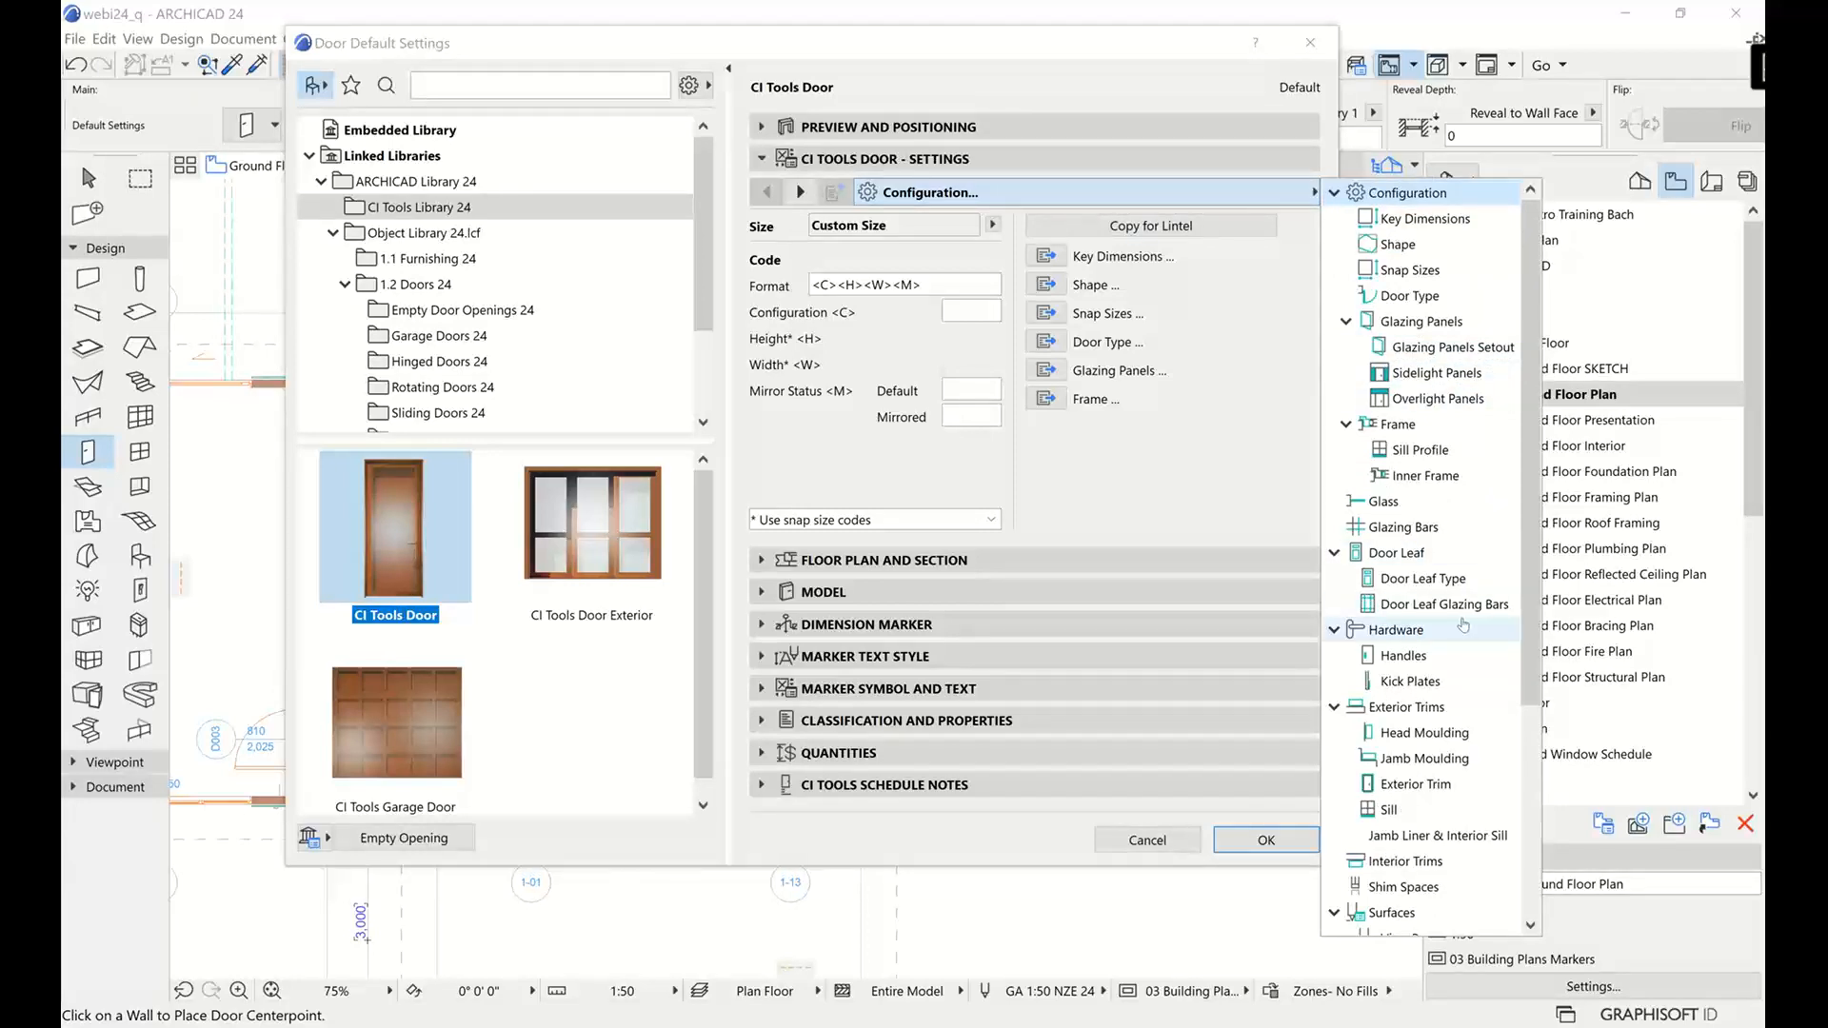
scroll(1462, 626, down, 3)
scroll(1463, 625, up, 3)
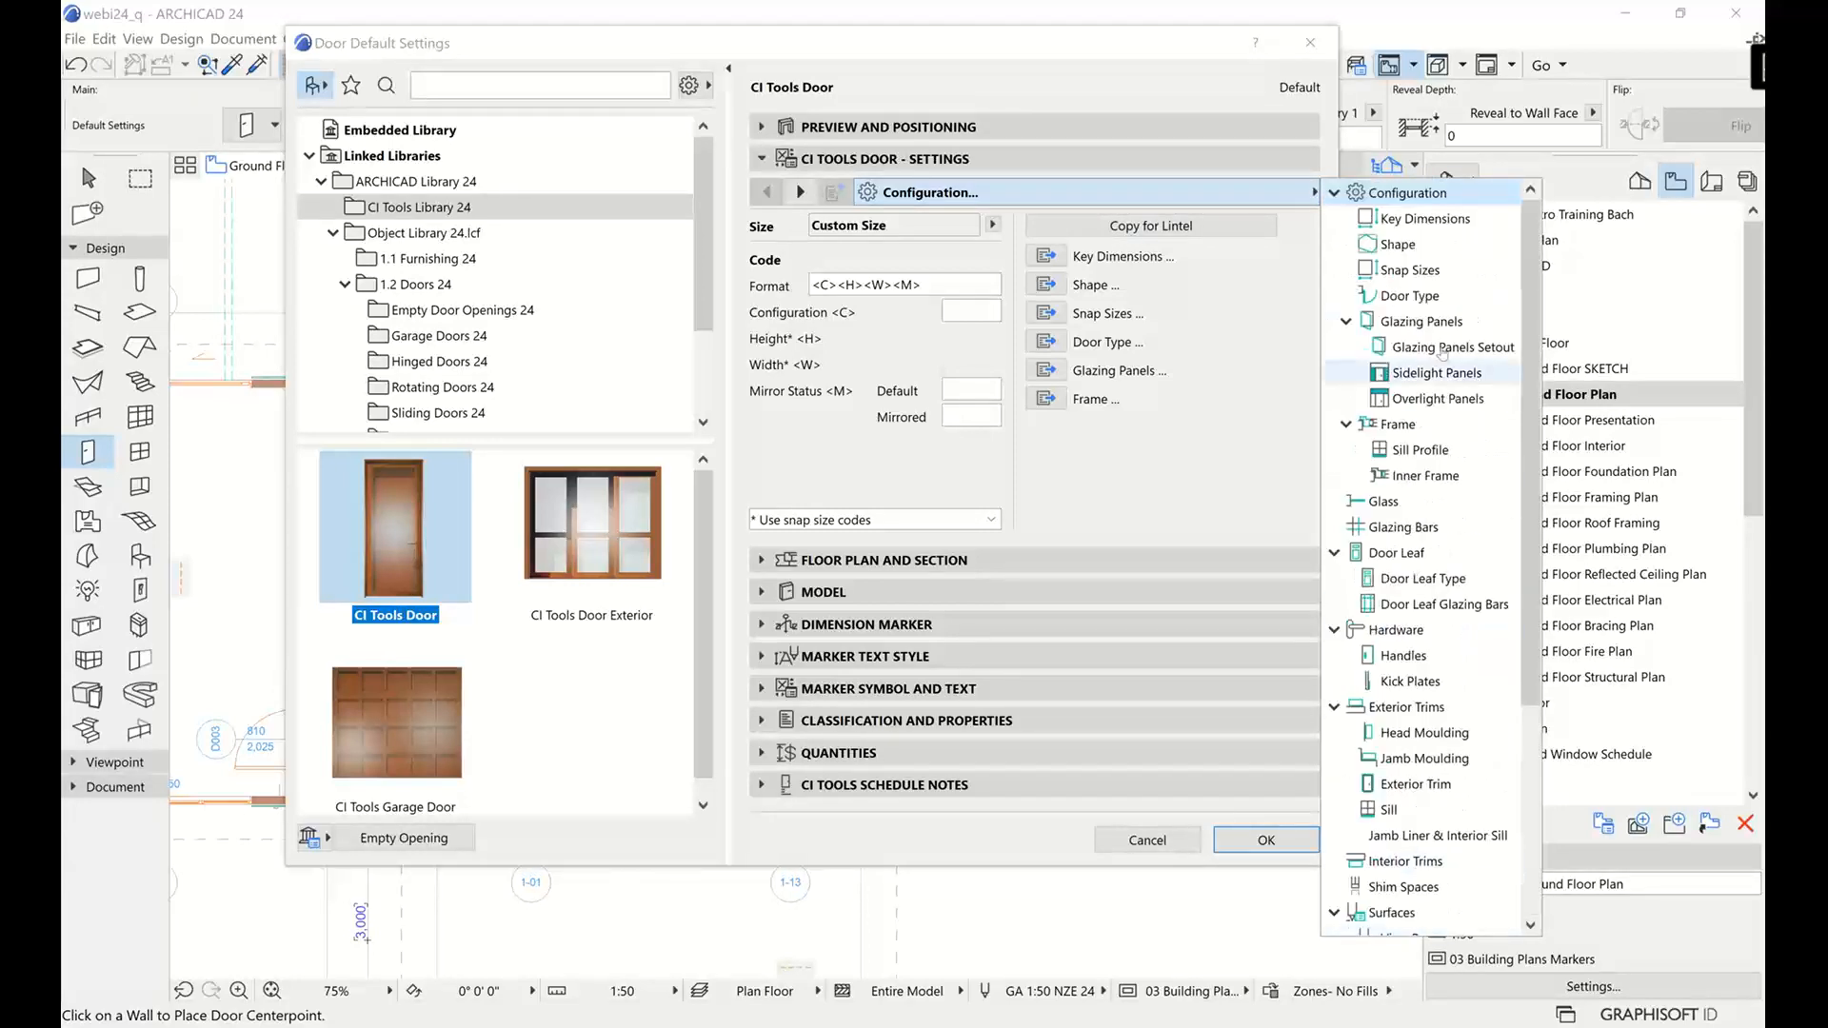
Inspect the Door Leaf Type page with its leaf styles, panel insert and dimensions, and close the door settings
click(1396, 553)
click(1397, 575)
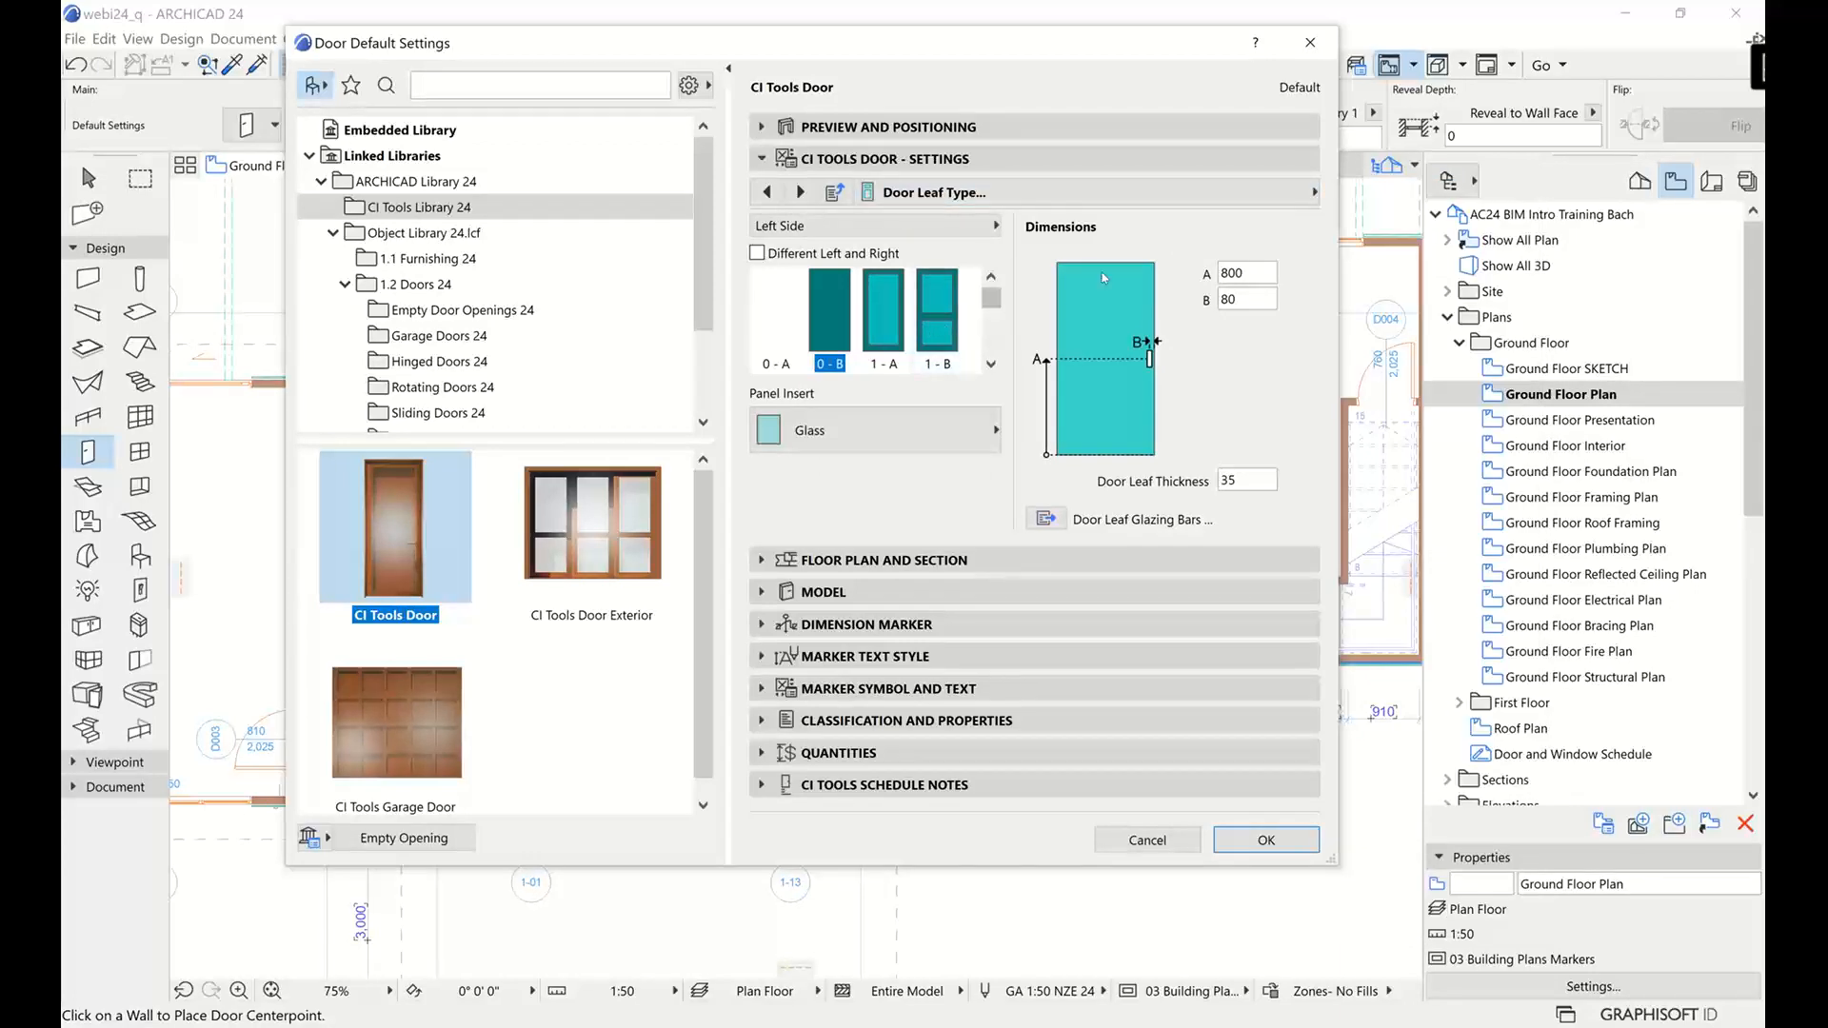
click(1267, 840)
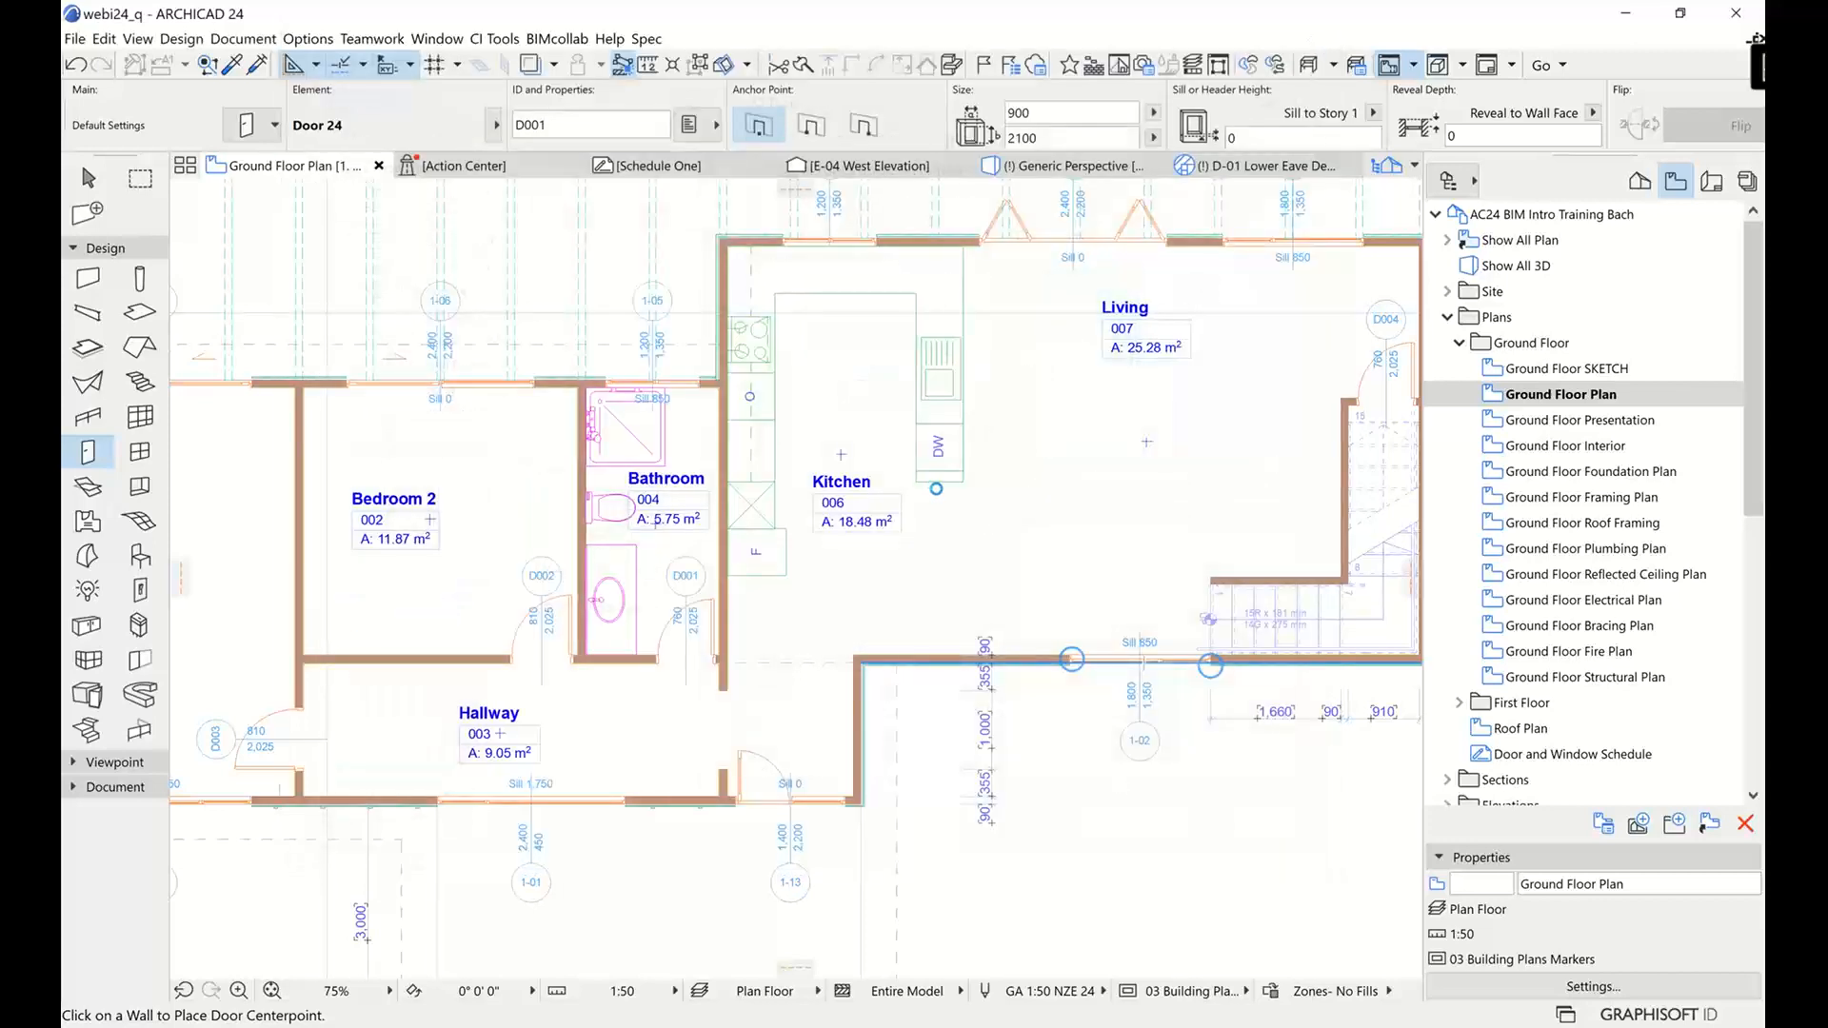
Switch from the Door tool to the Arrow tool and open the CI Tools Doors+Windows Schedule Manager
middle_drag(941, 493, 891, 507)
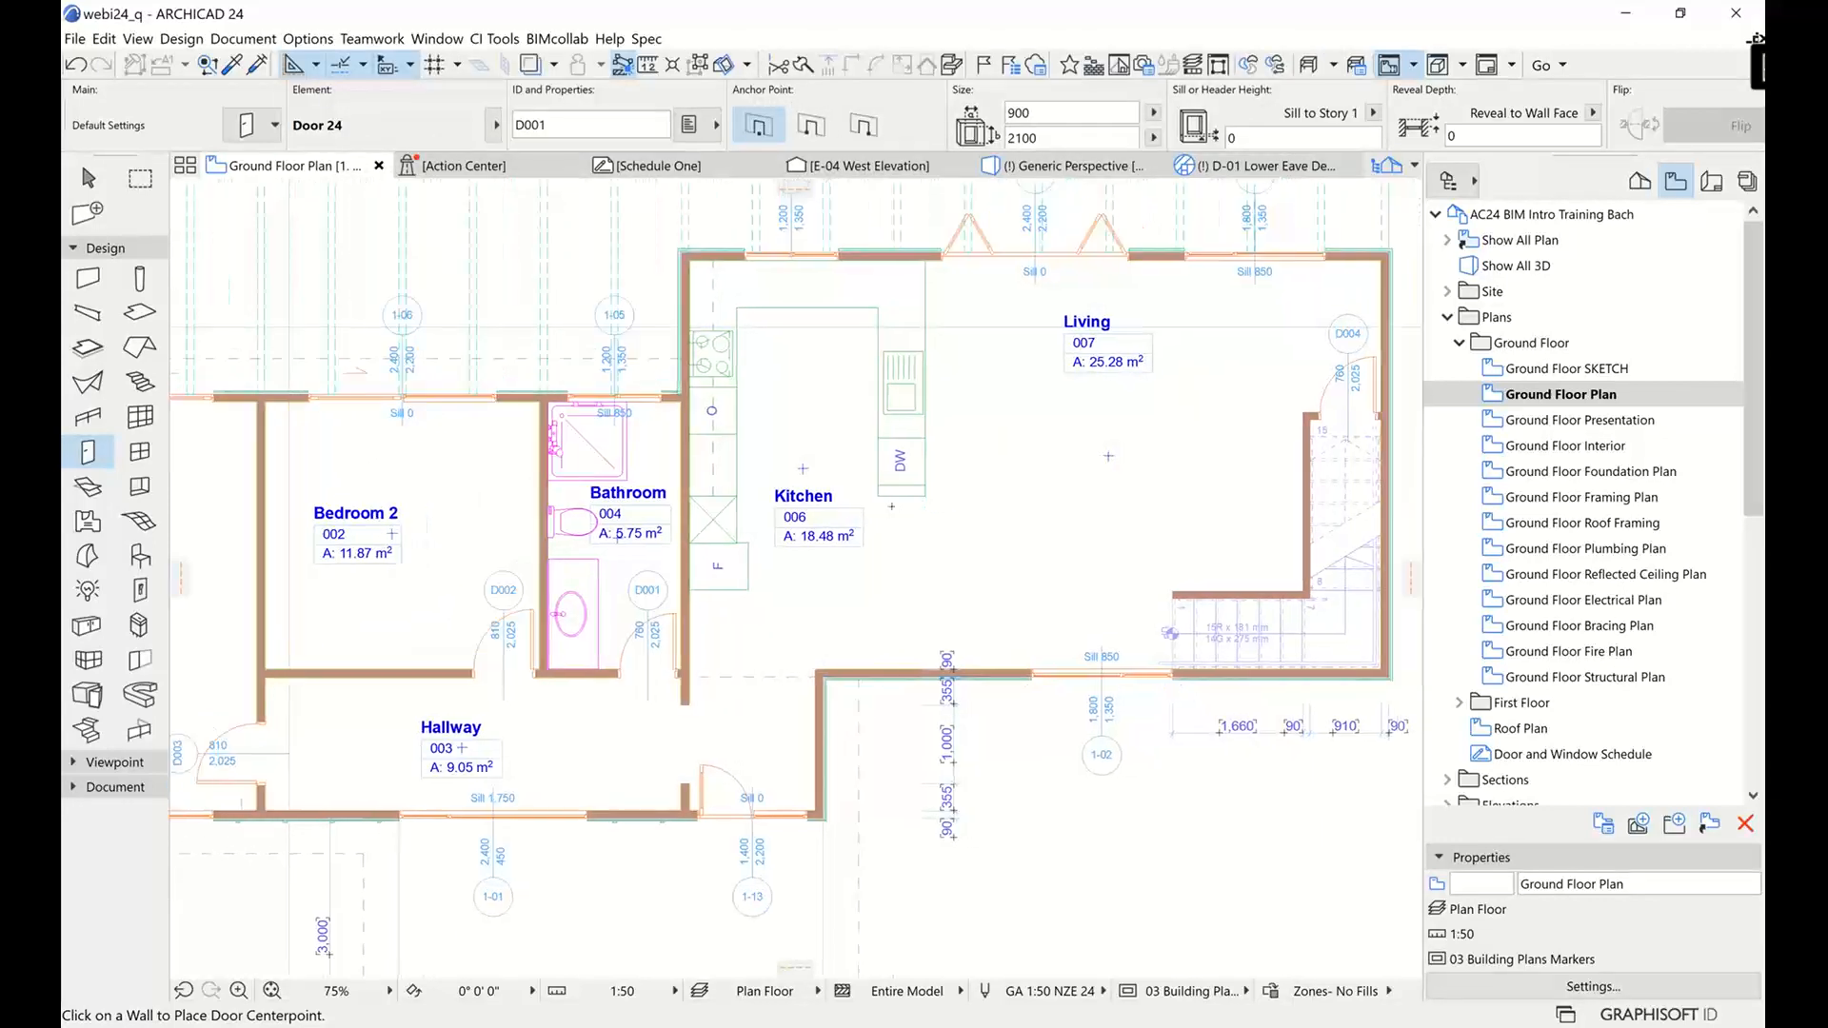
scroll(1047, 457, down, 2)
scroll(1119, 572, down, 2)
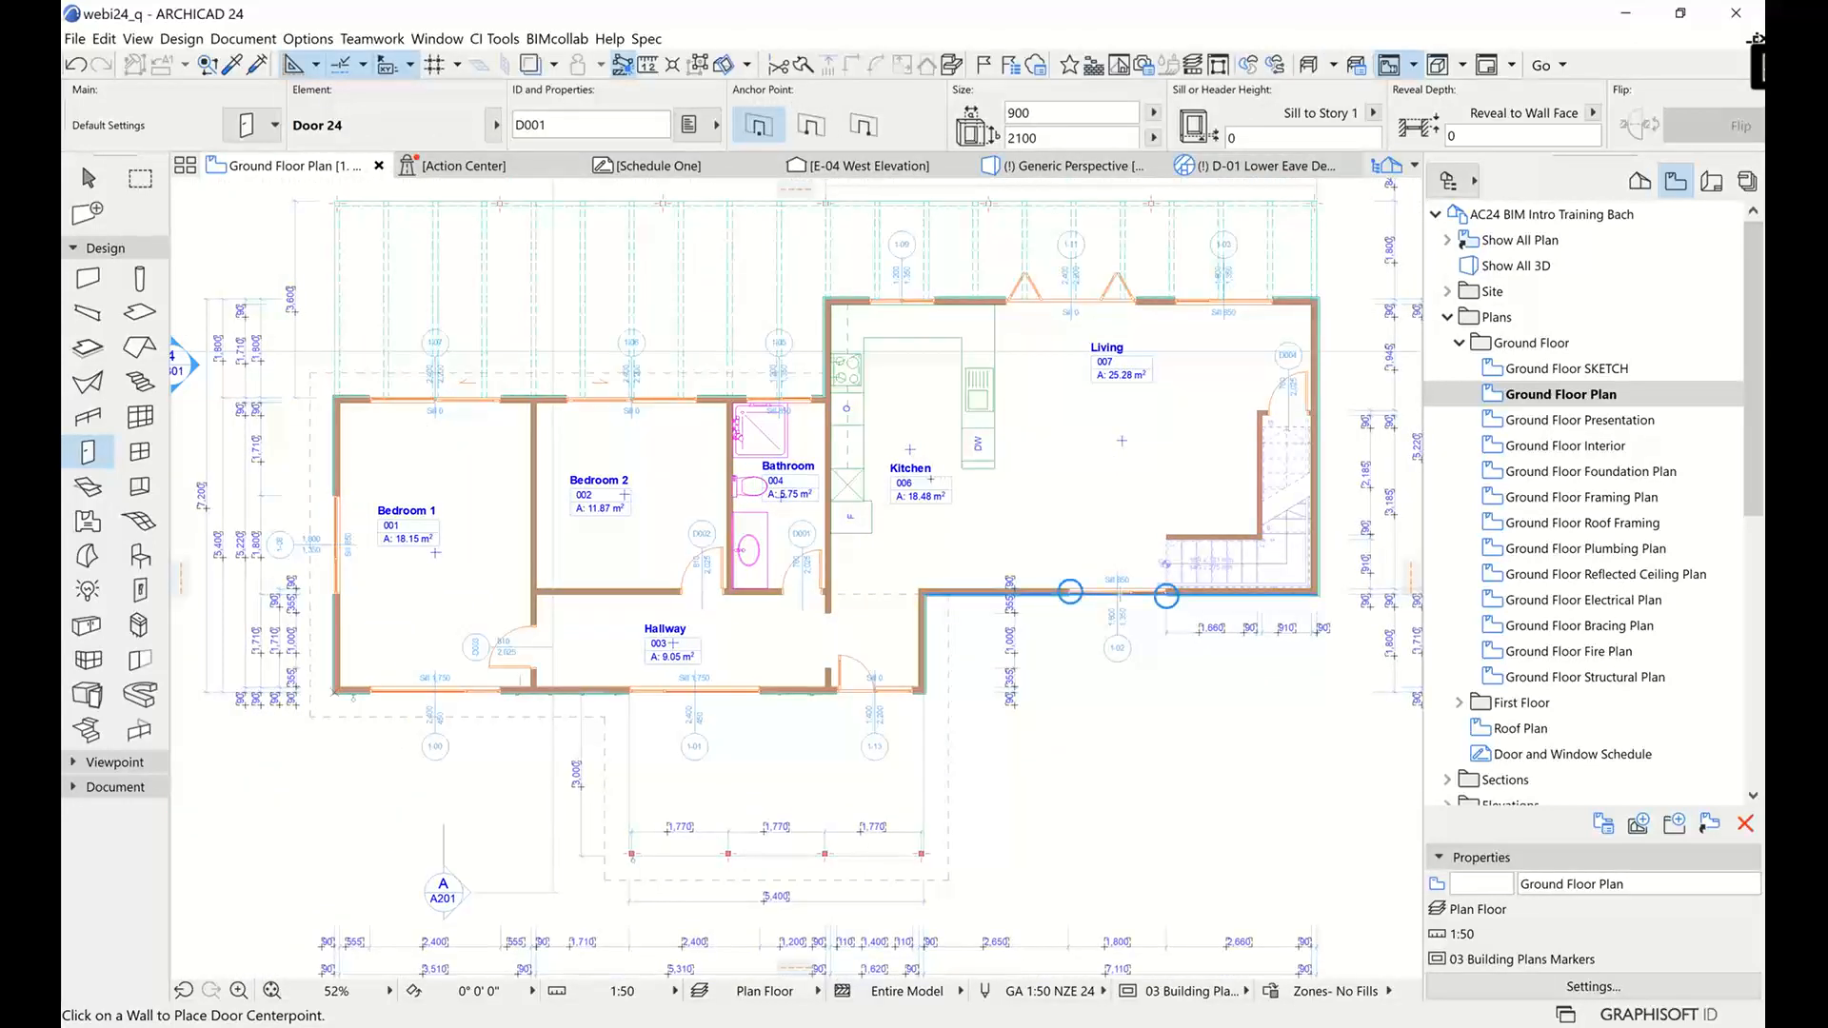
scroll(705, 779, down, 2)
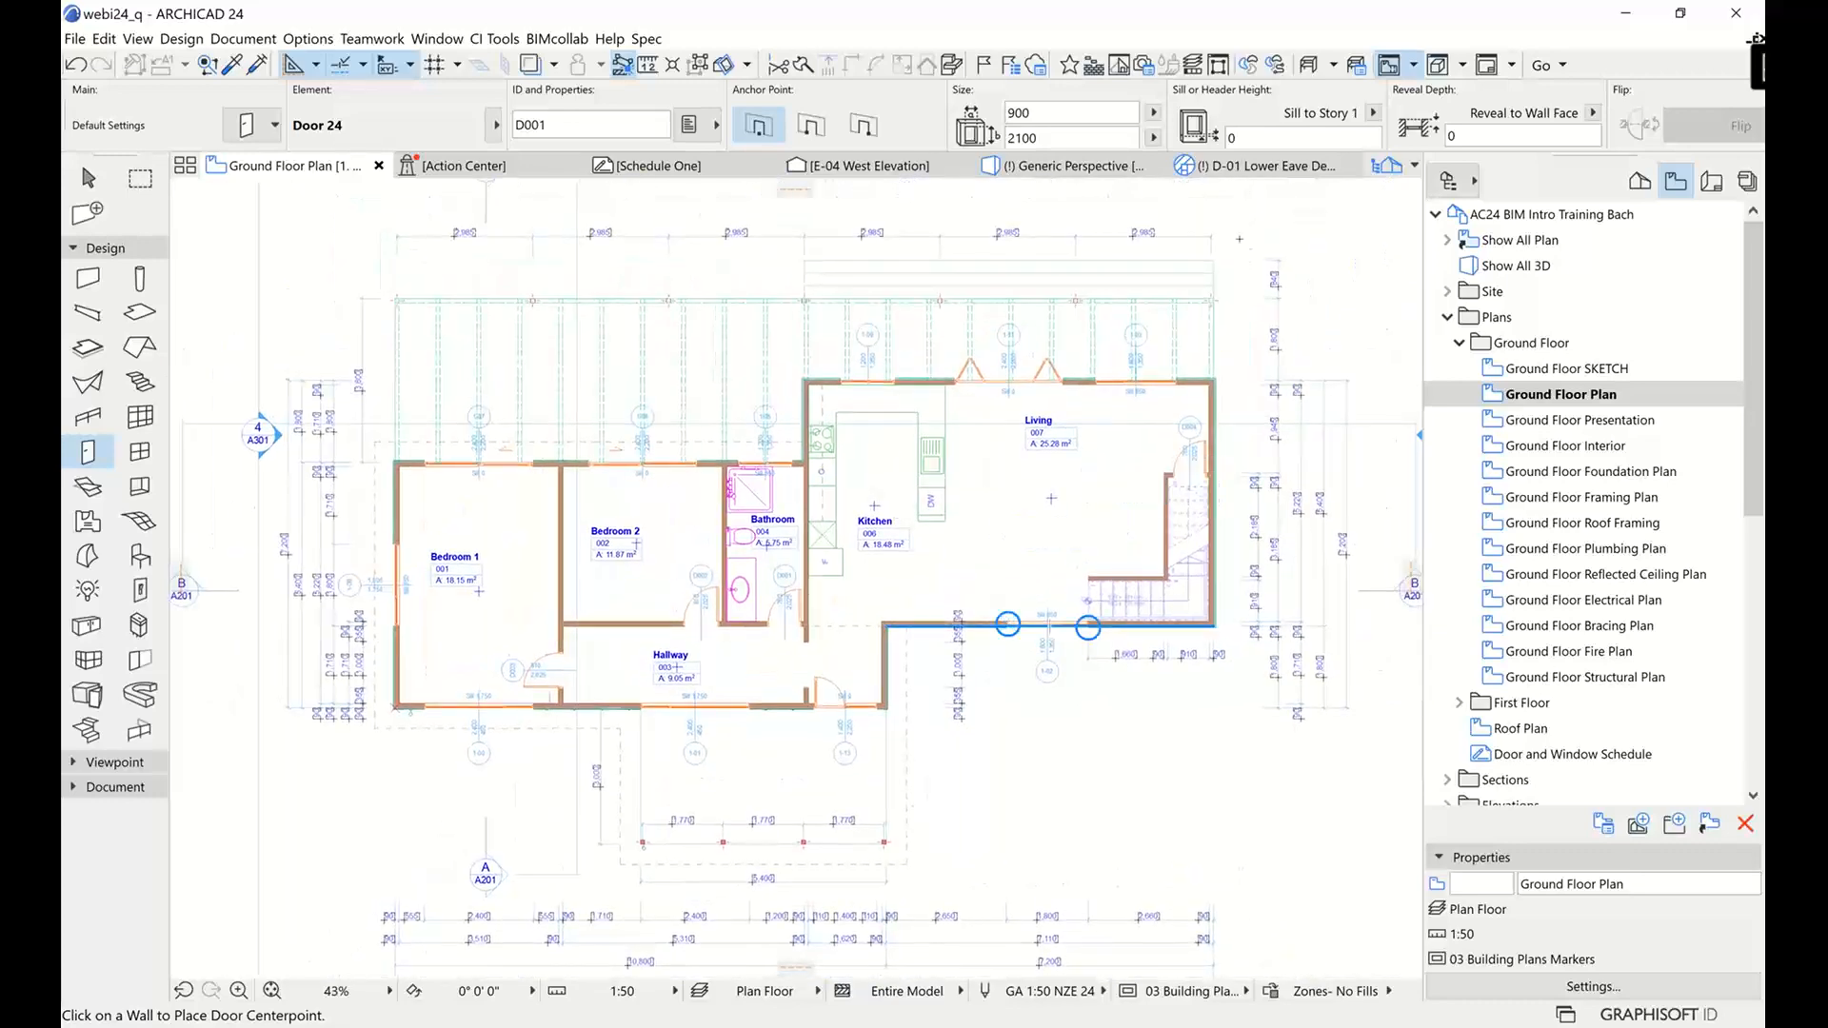
click(88, 178)
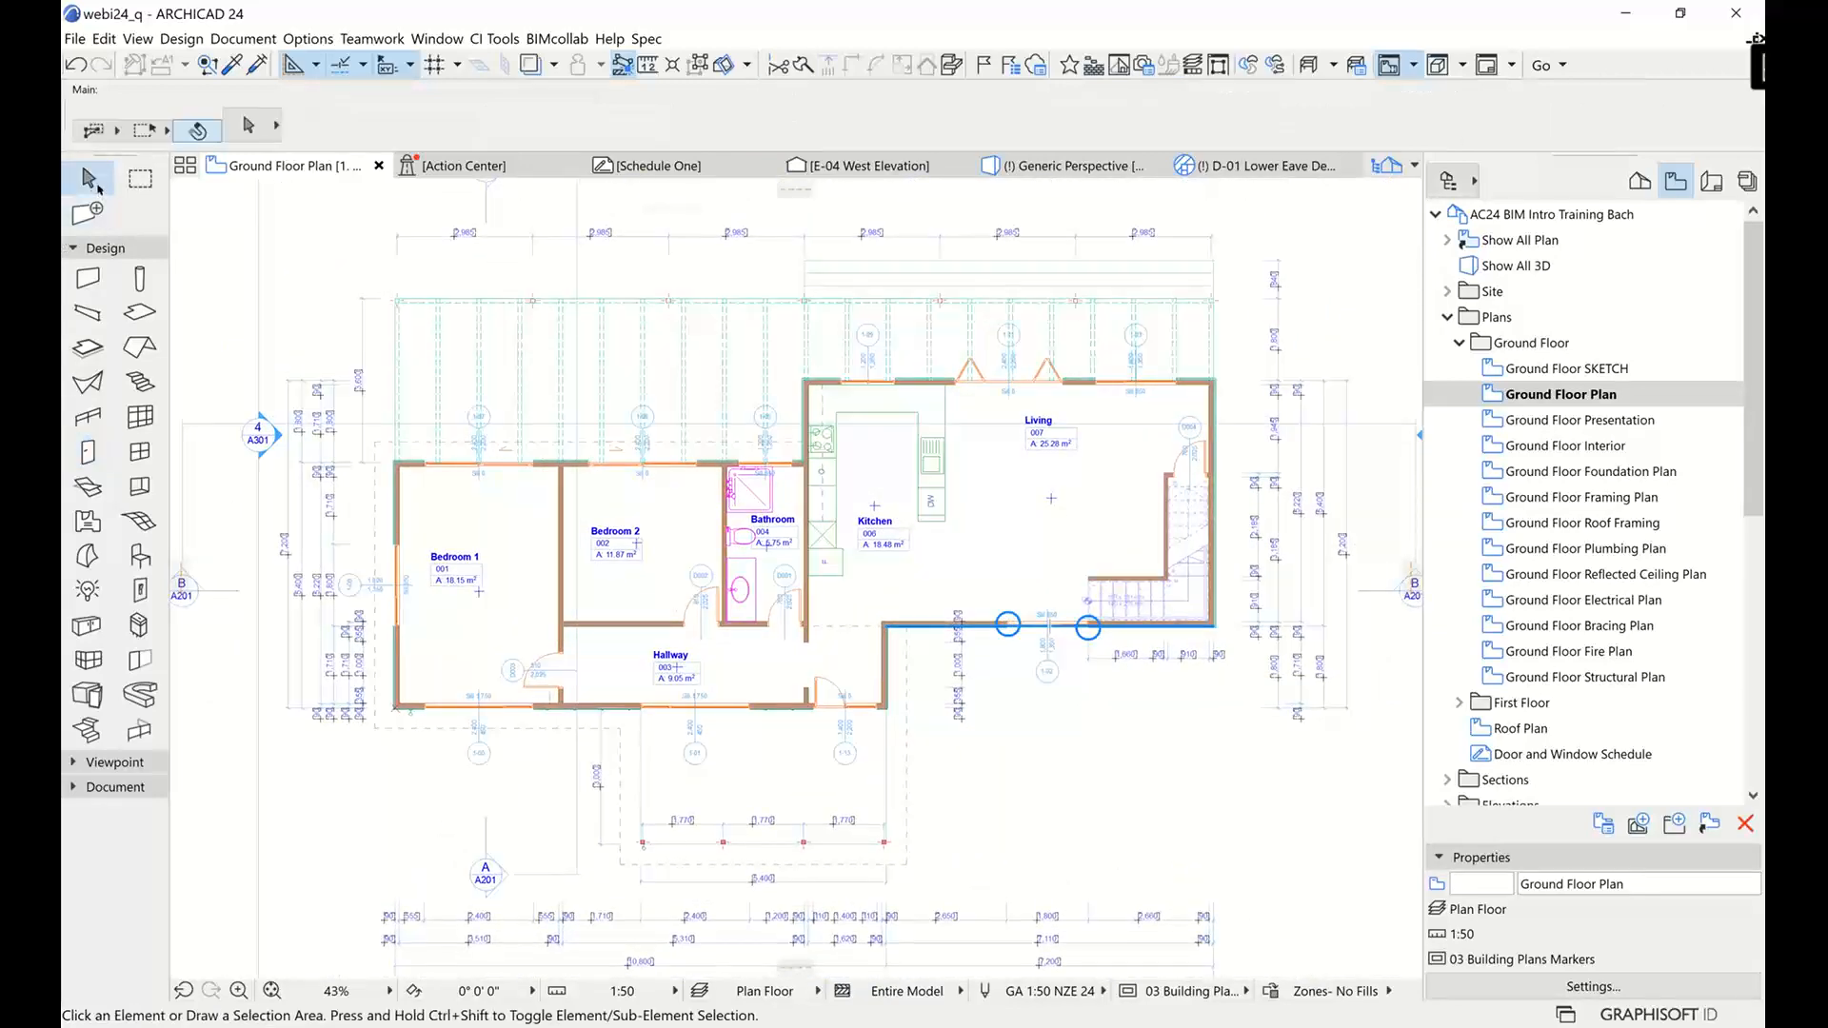
click(494, 38)
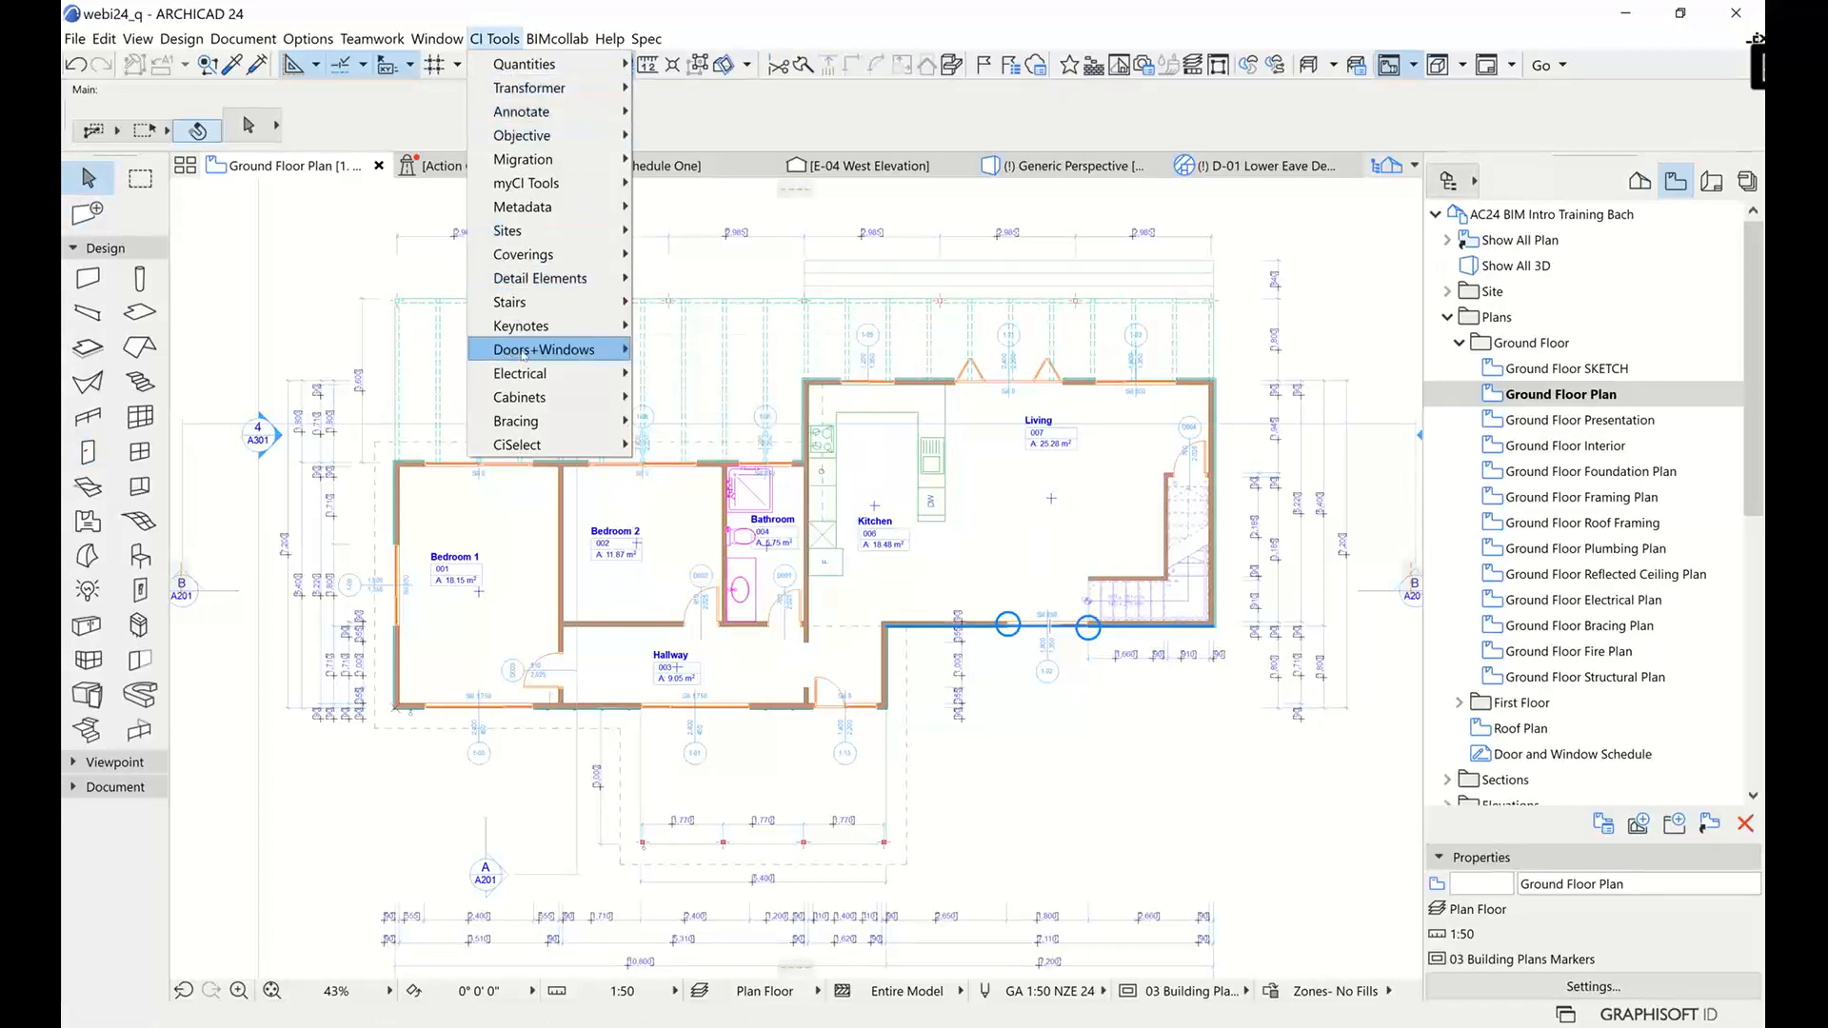
mouse_move(523, 353)
click(705, 351)
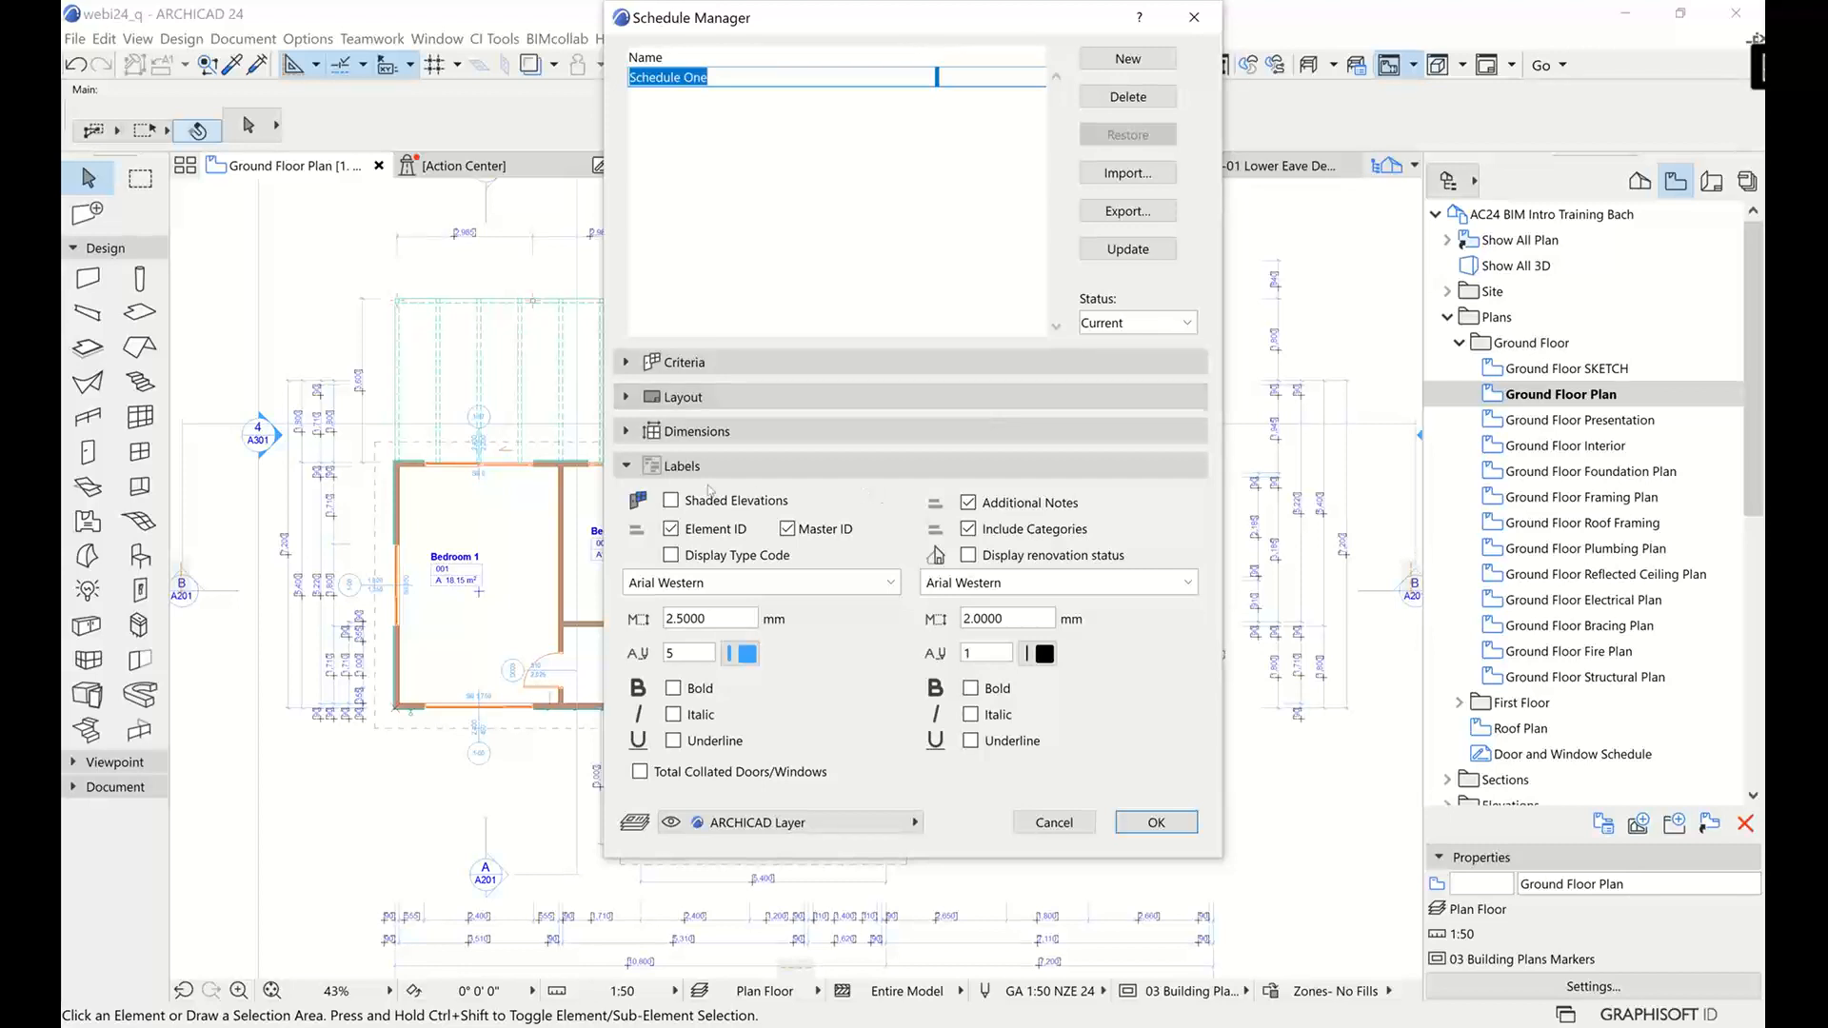
Review the Dimensions, Layout and Criteria settings of Schedule One in the Schedule Manager
click(686, 431)
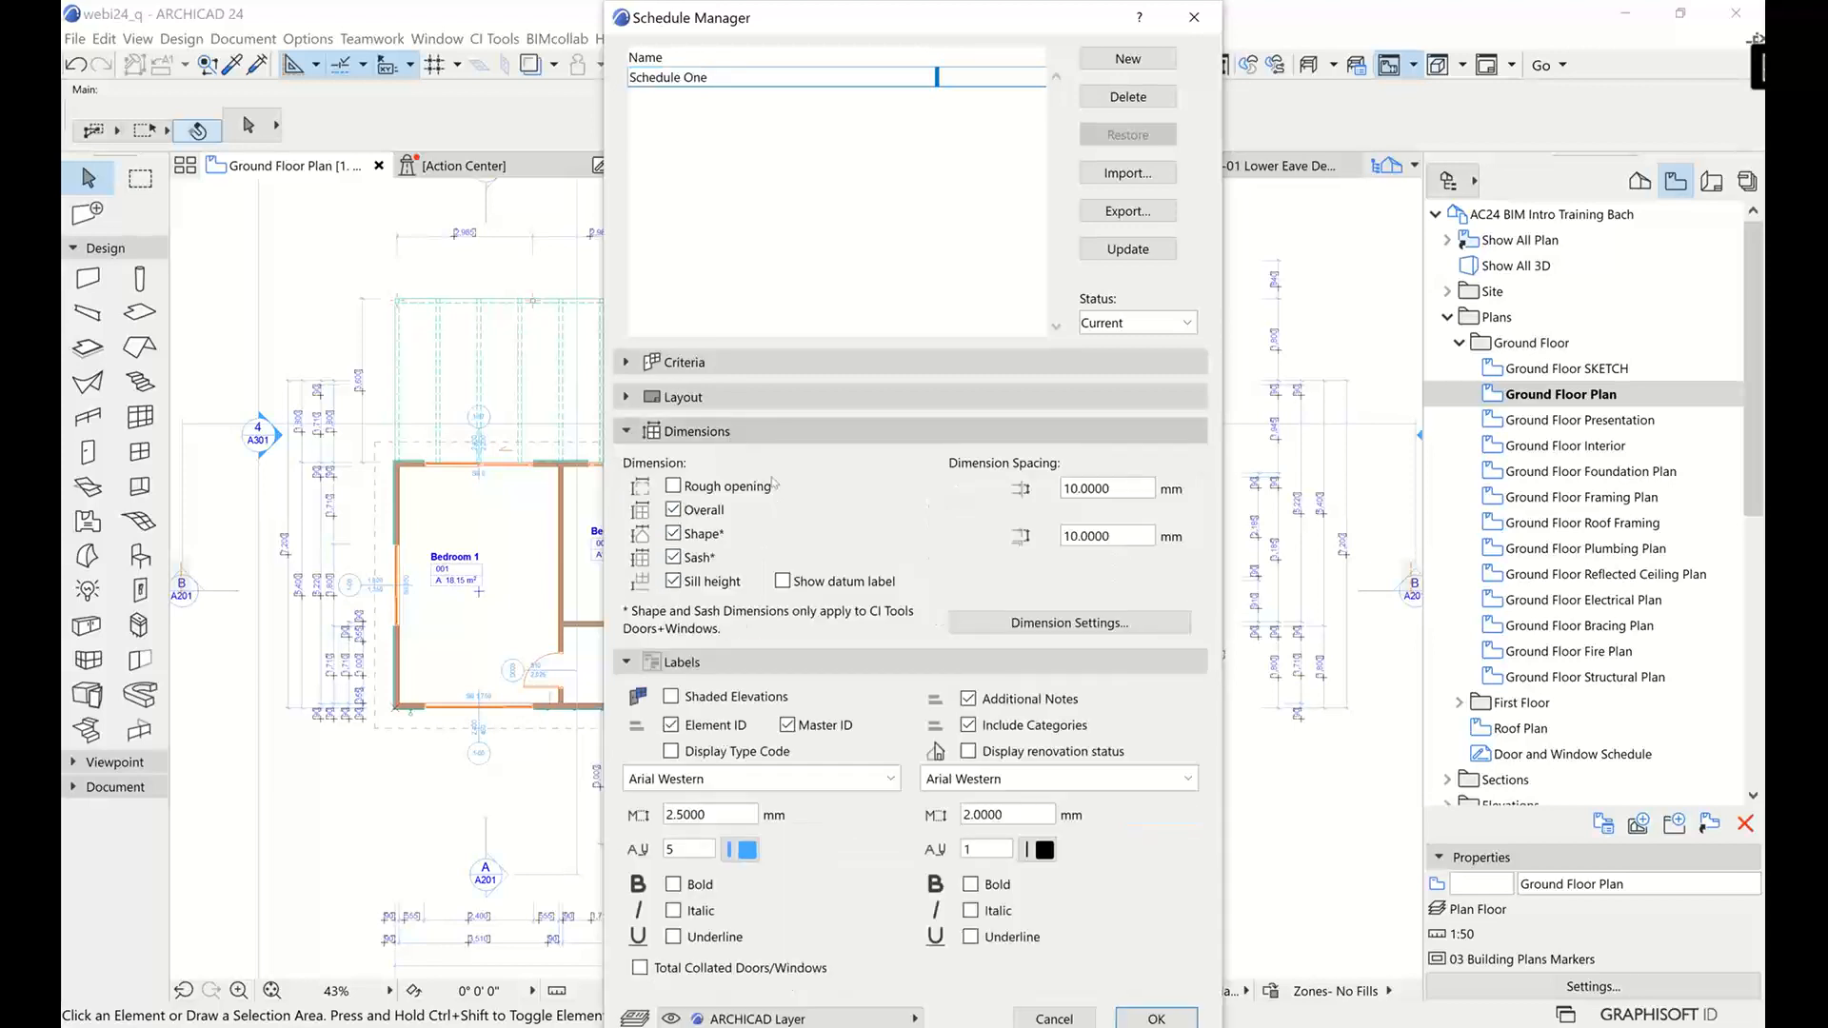
click(684, 397)
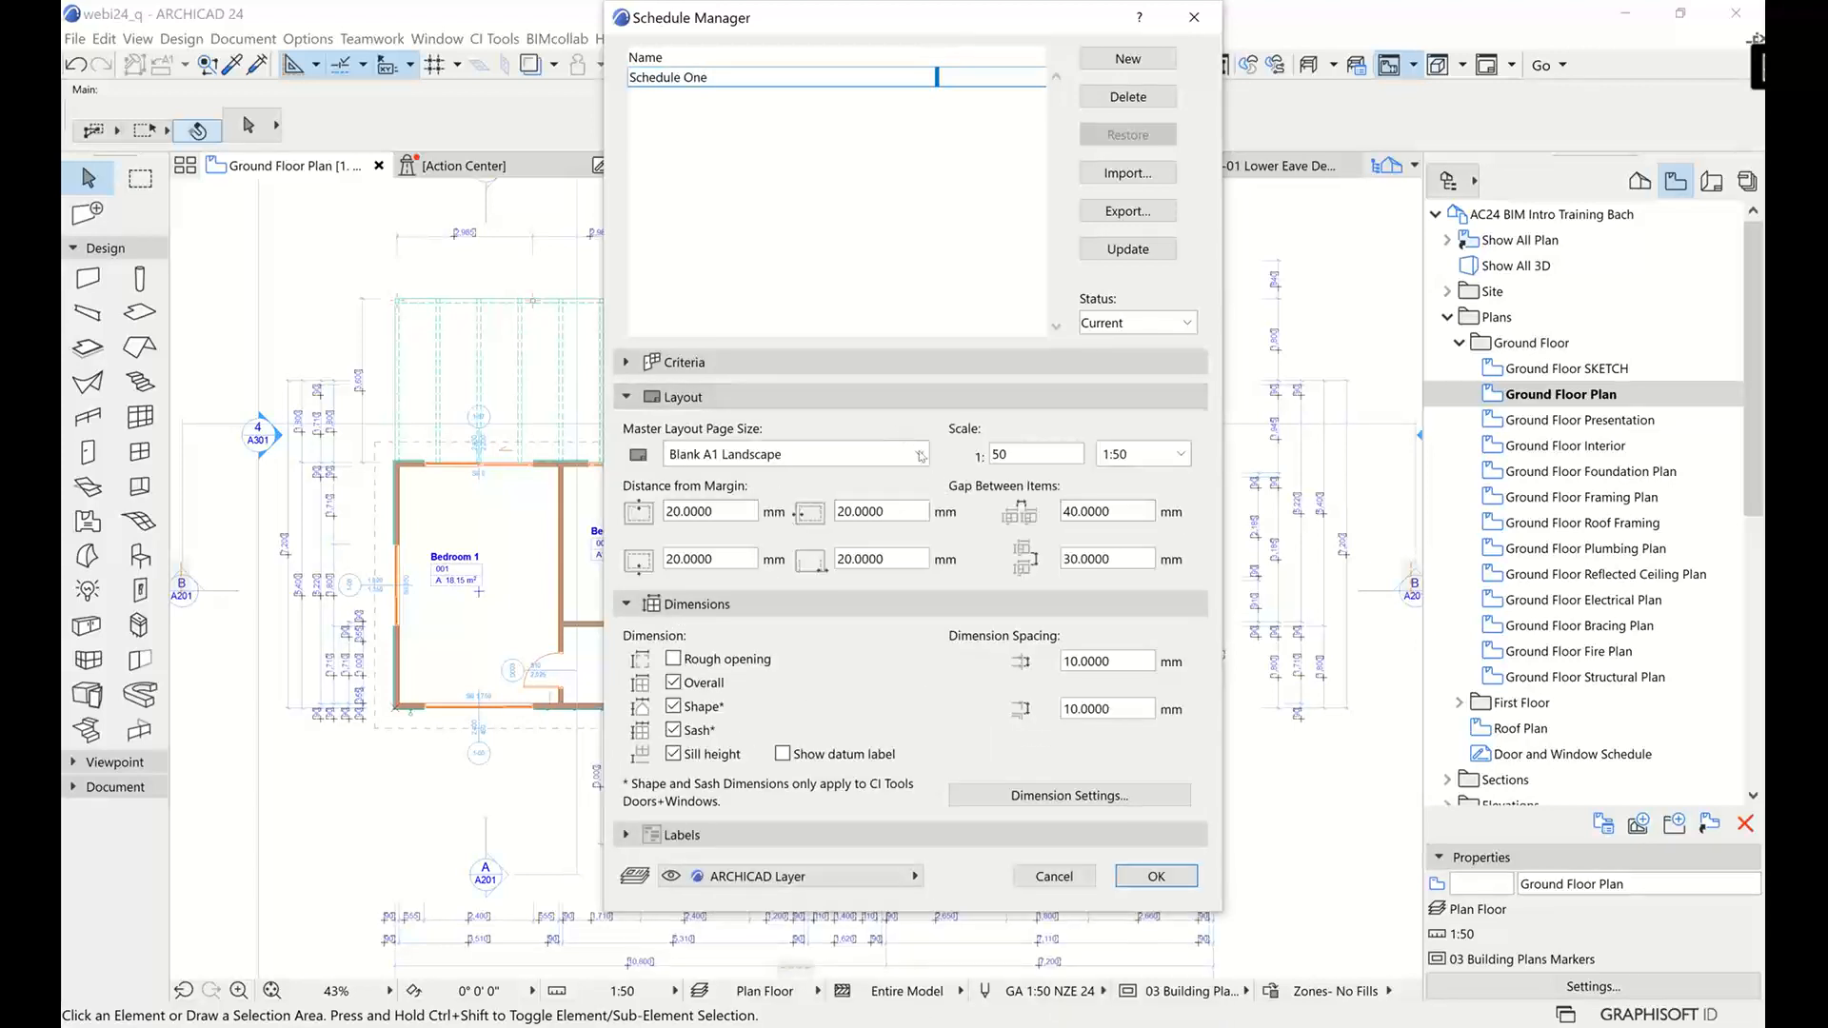
click(850, 397)
click(841, 363)
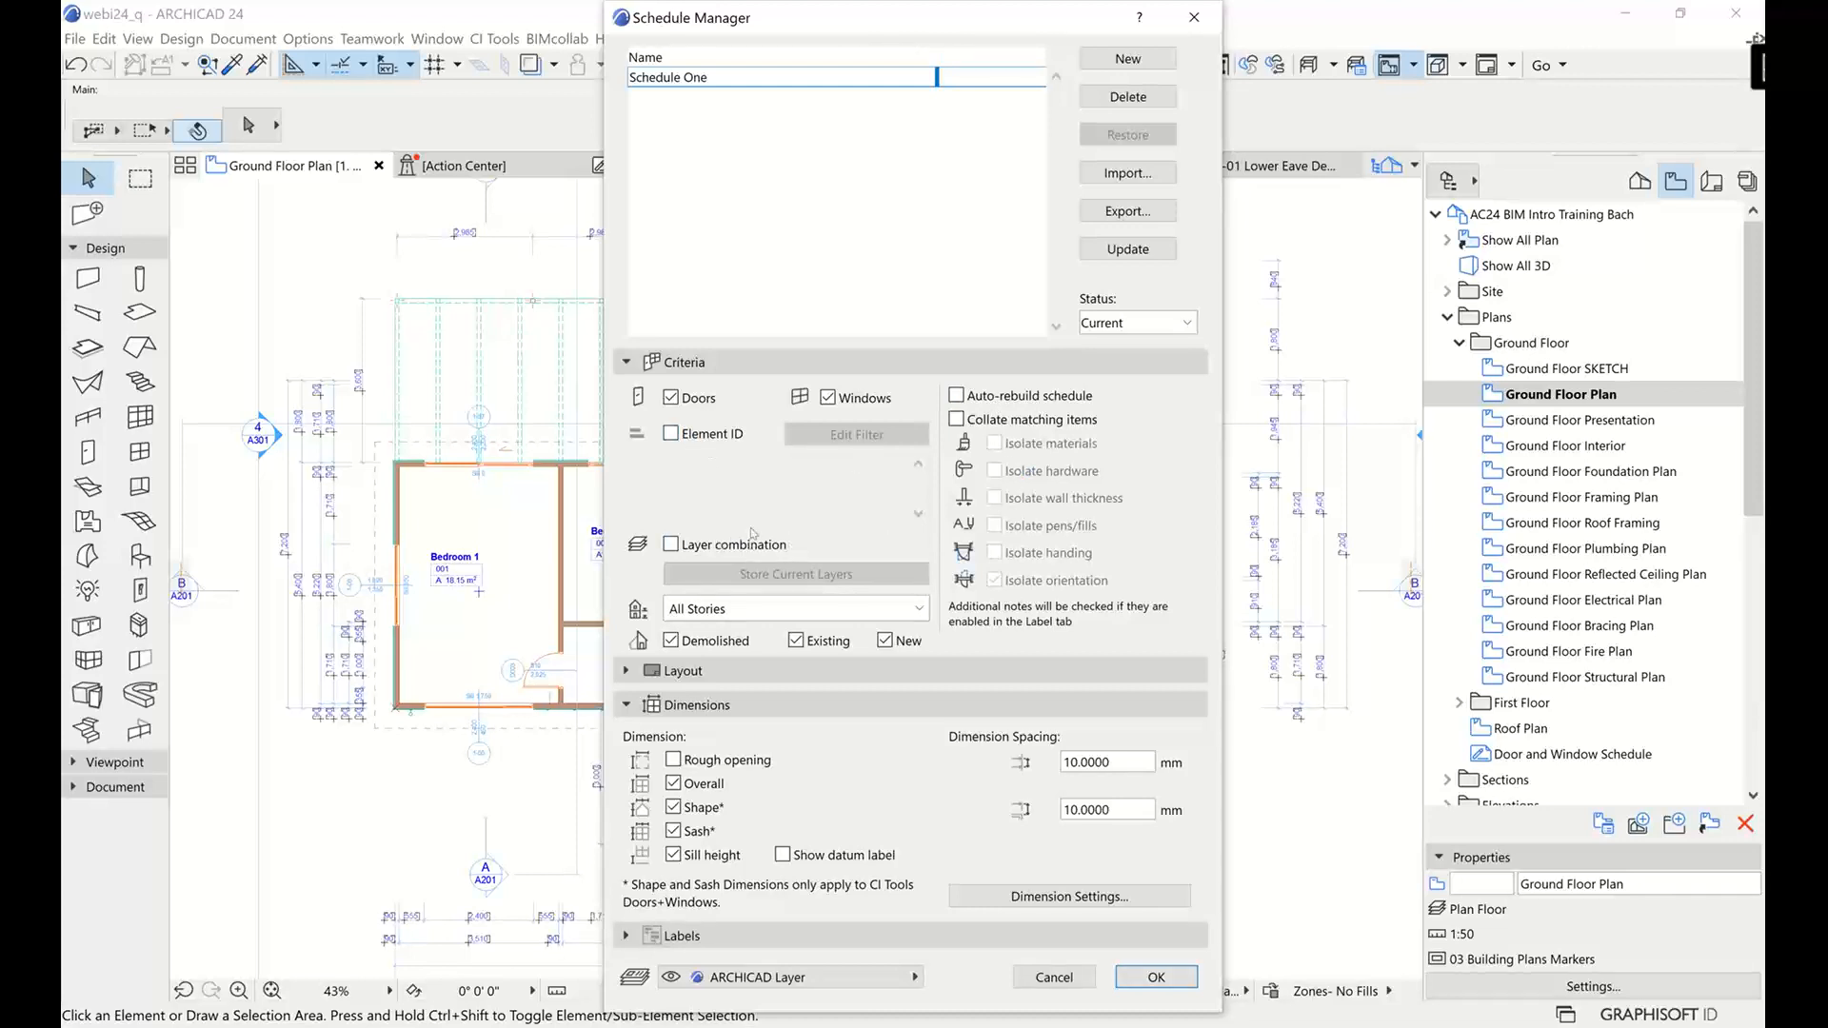
Inspect the Element ID filter editor for Schedule One, and leave the Element ID criterion off
click(671, 434)
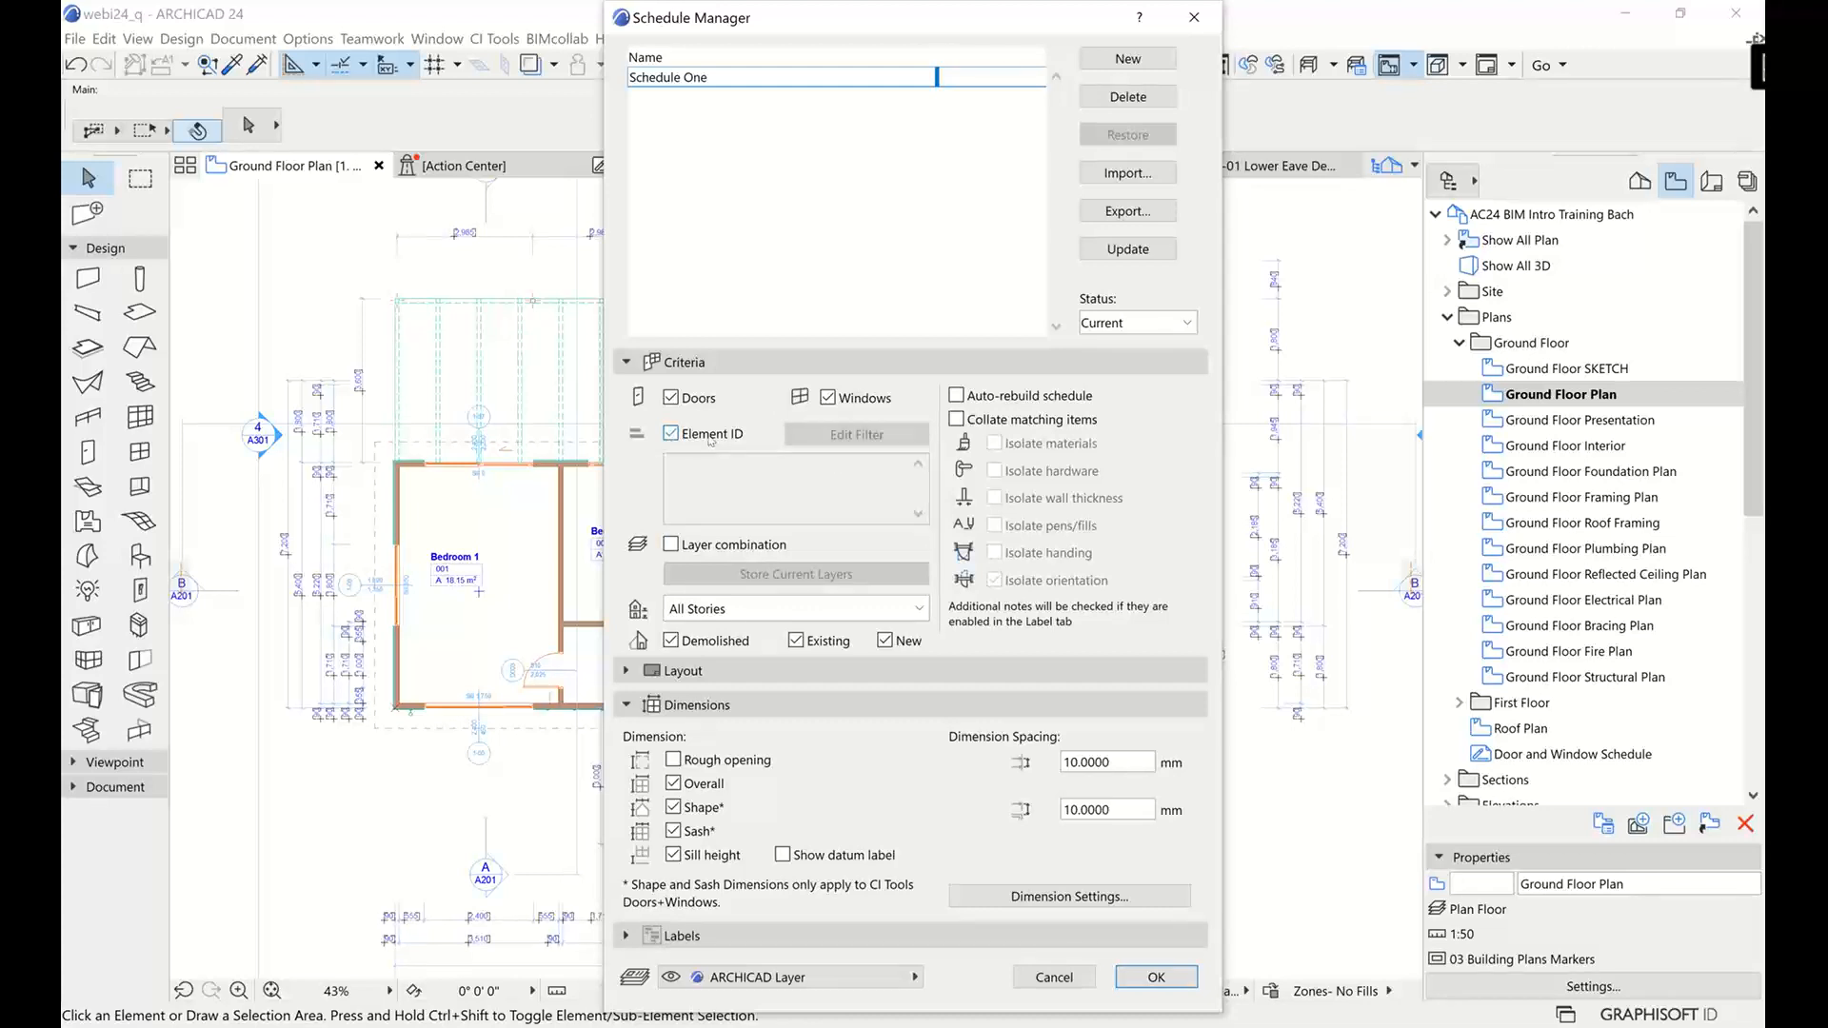
click(856, 434)
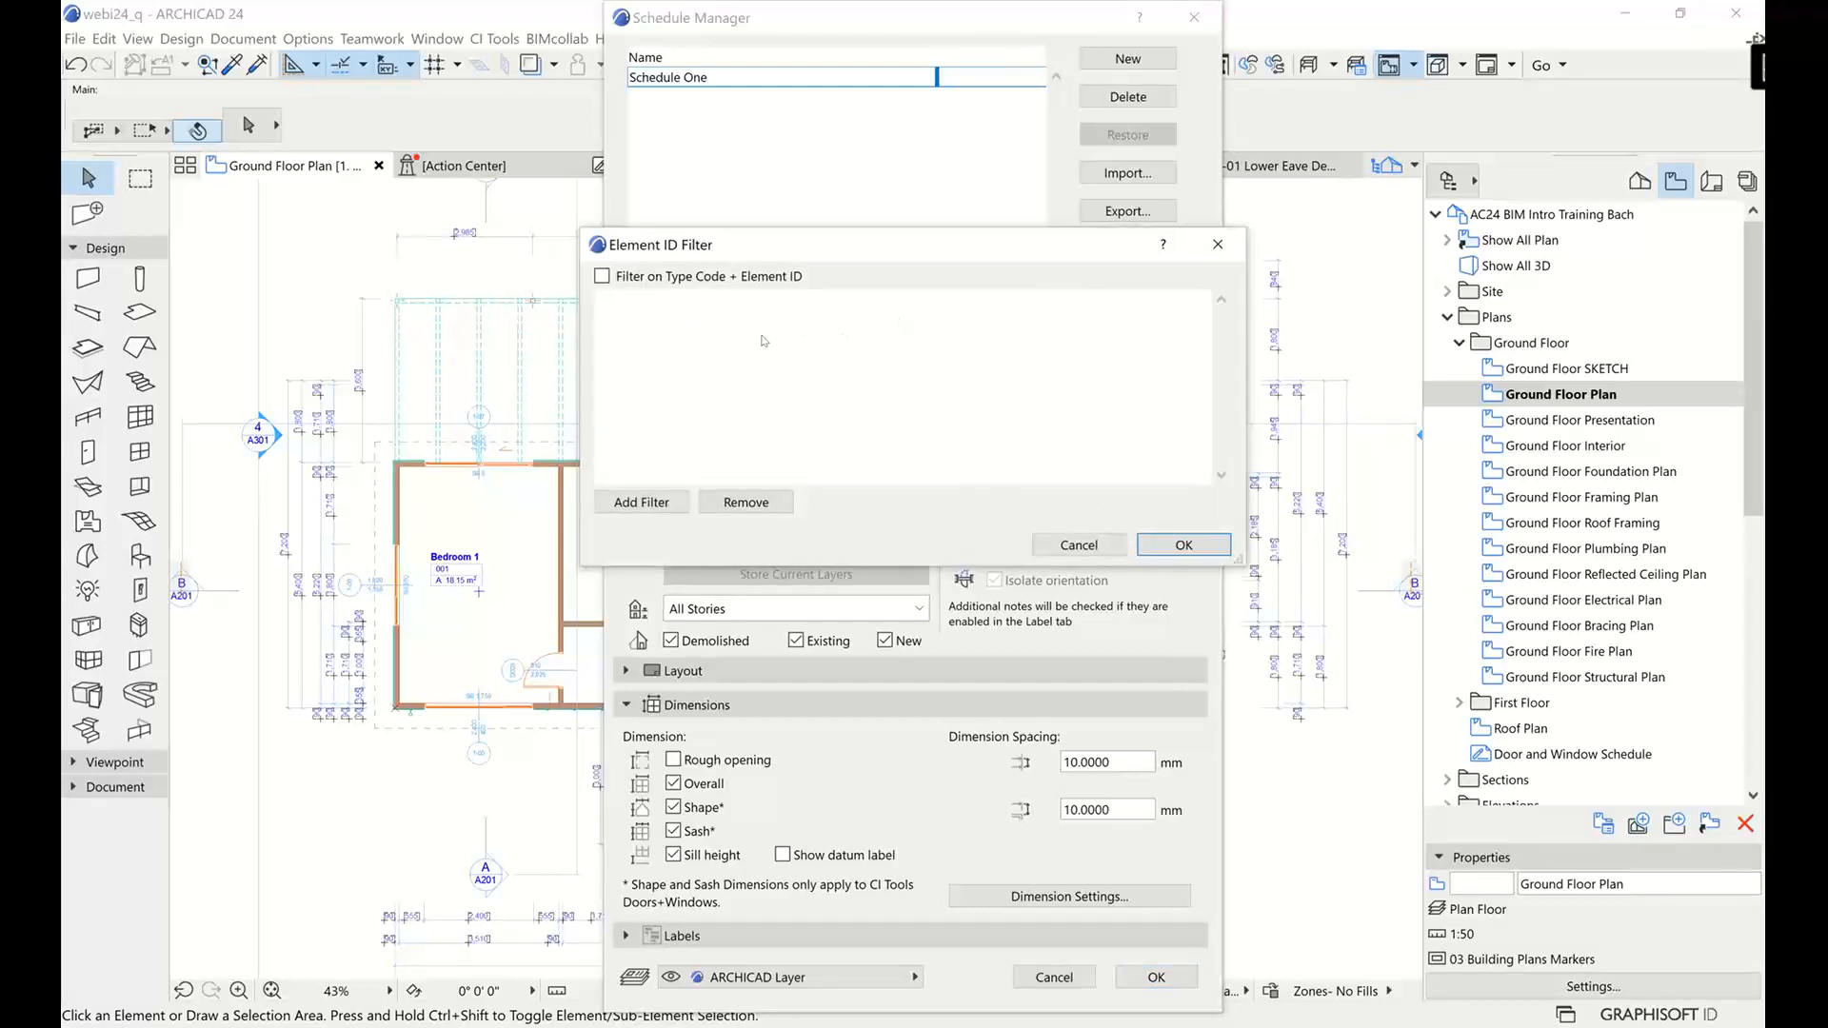
click(1079, 545)
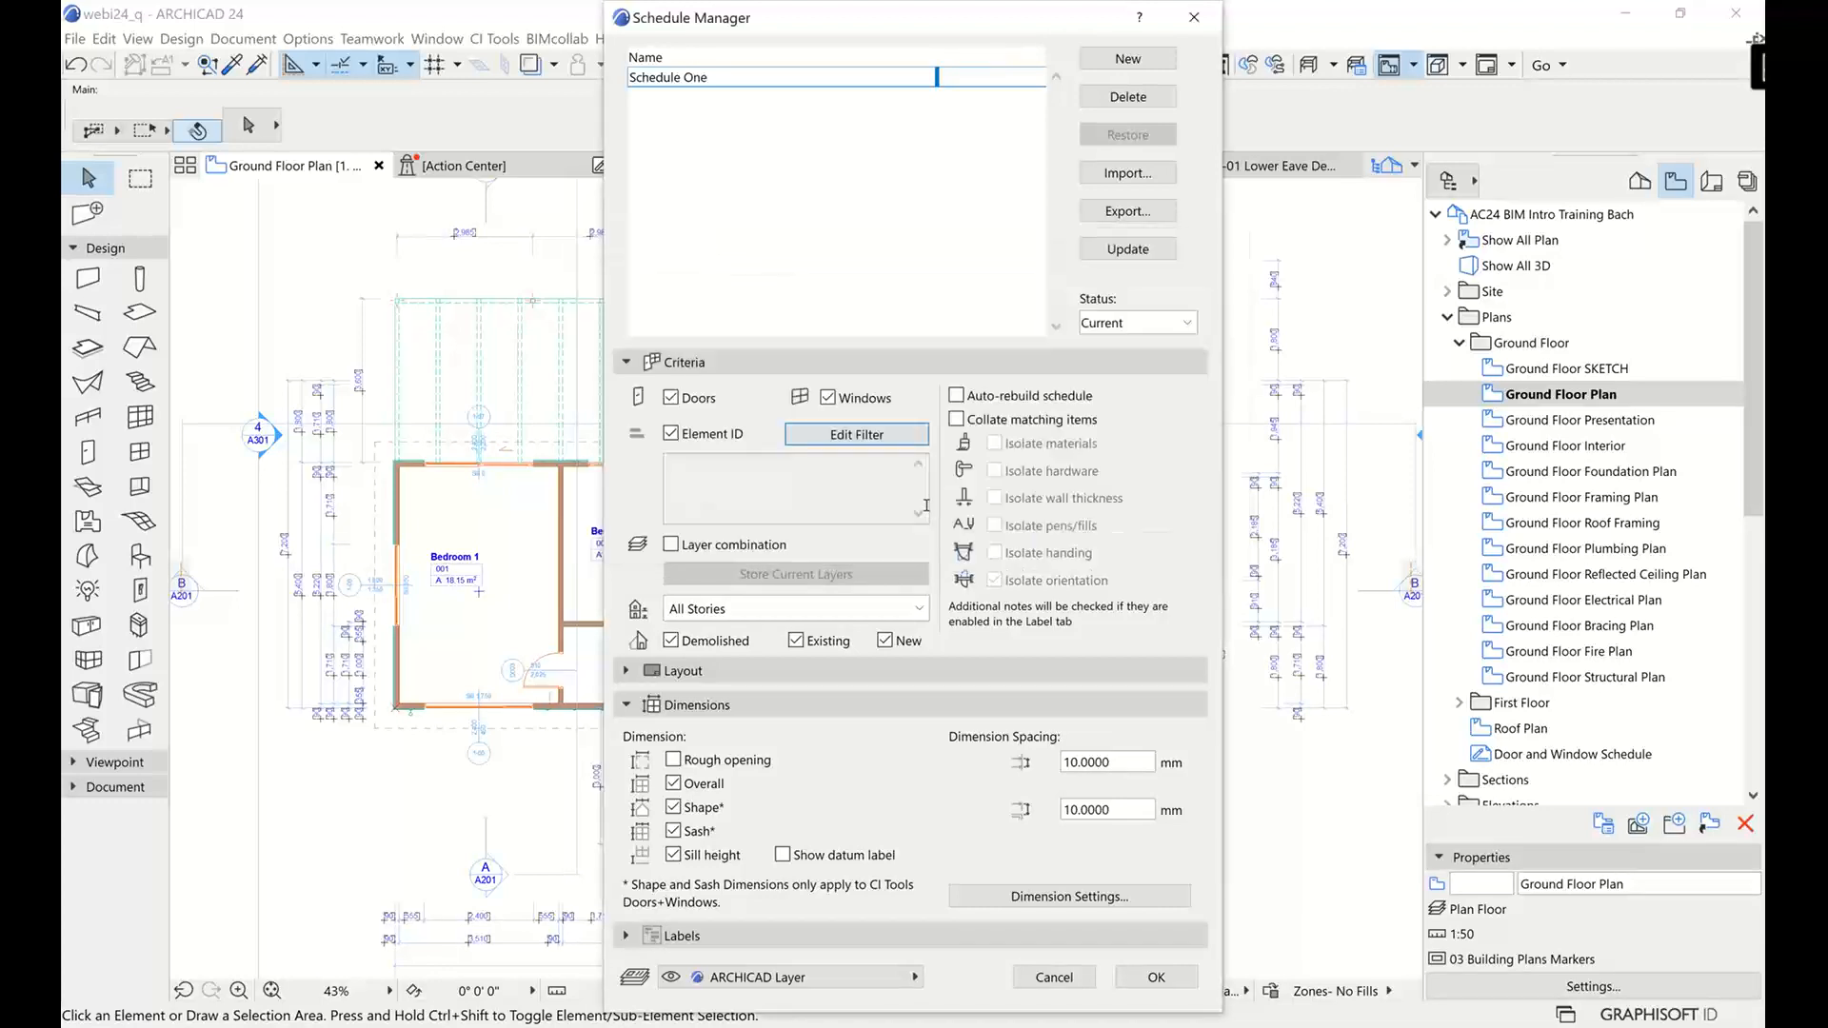
click(671, 434)
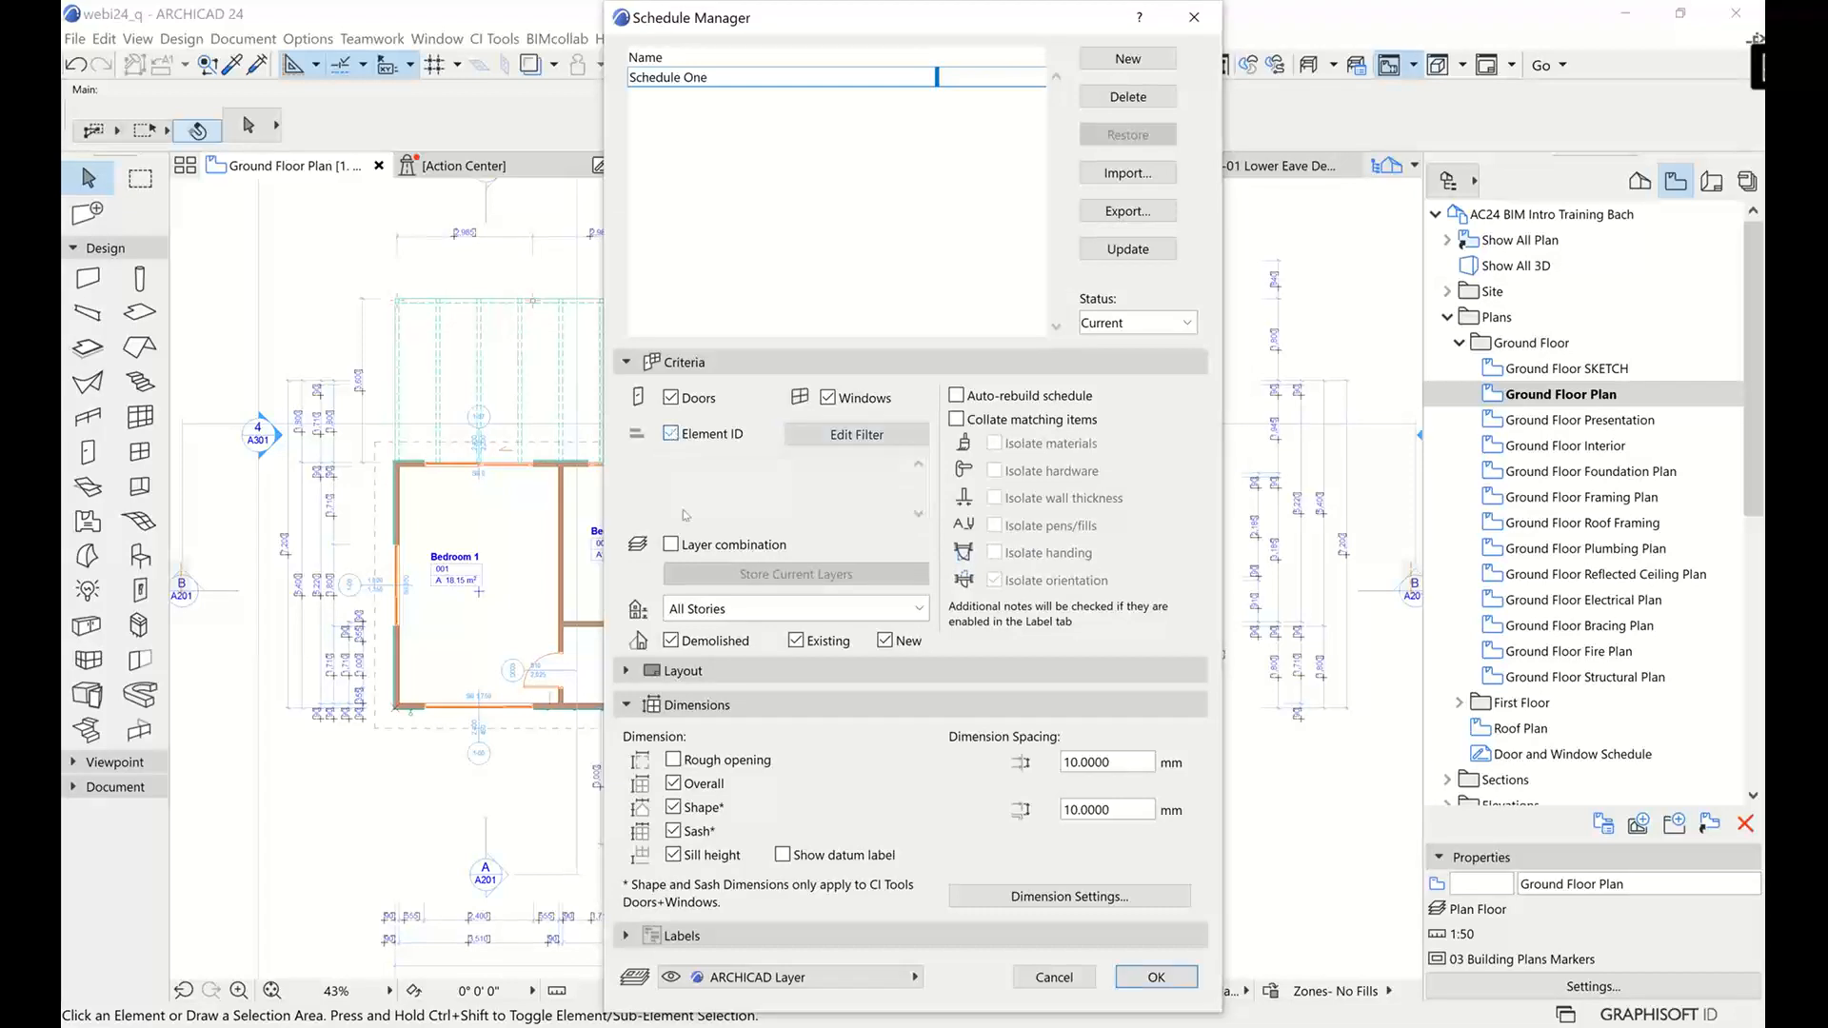
Check the layer combination and story criteria of Schedule One, keep All Stories, and cancel the Schedule Manager
click(672, 546)
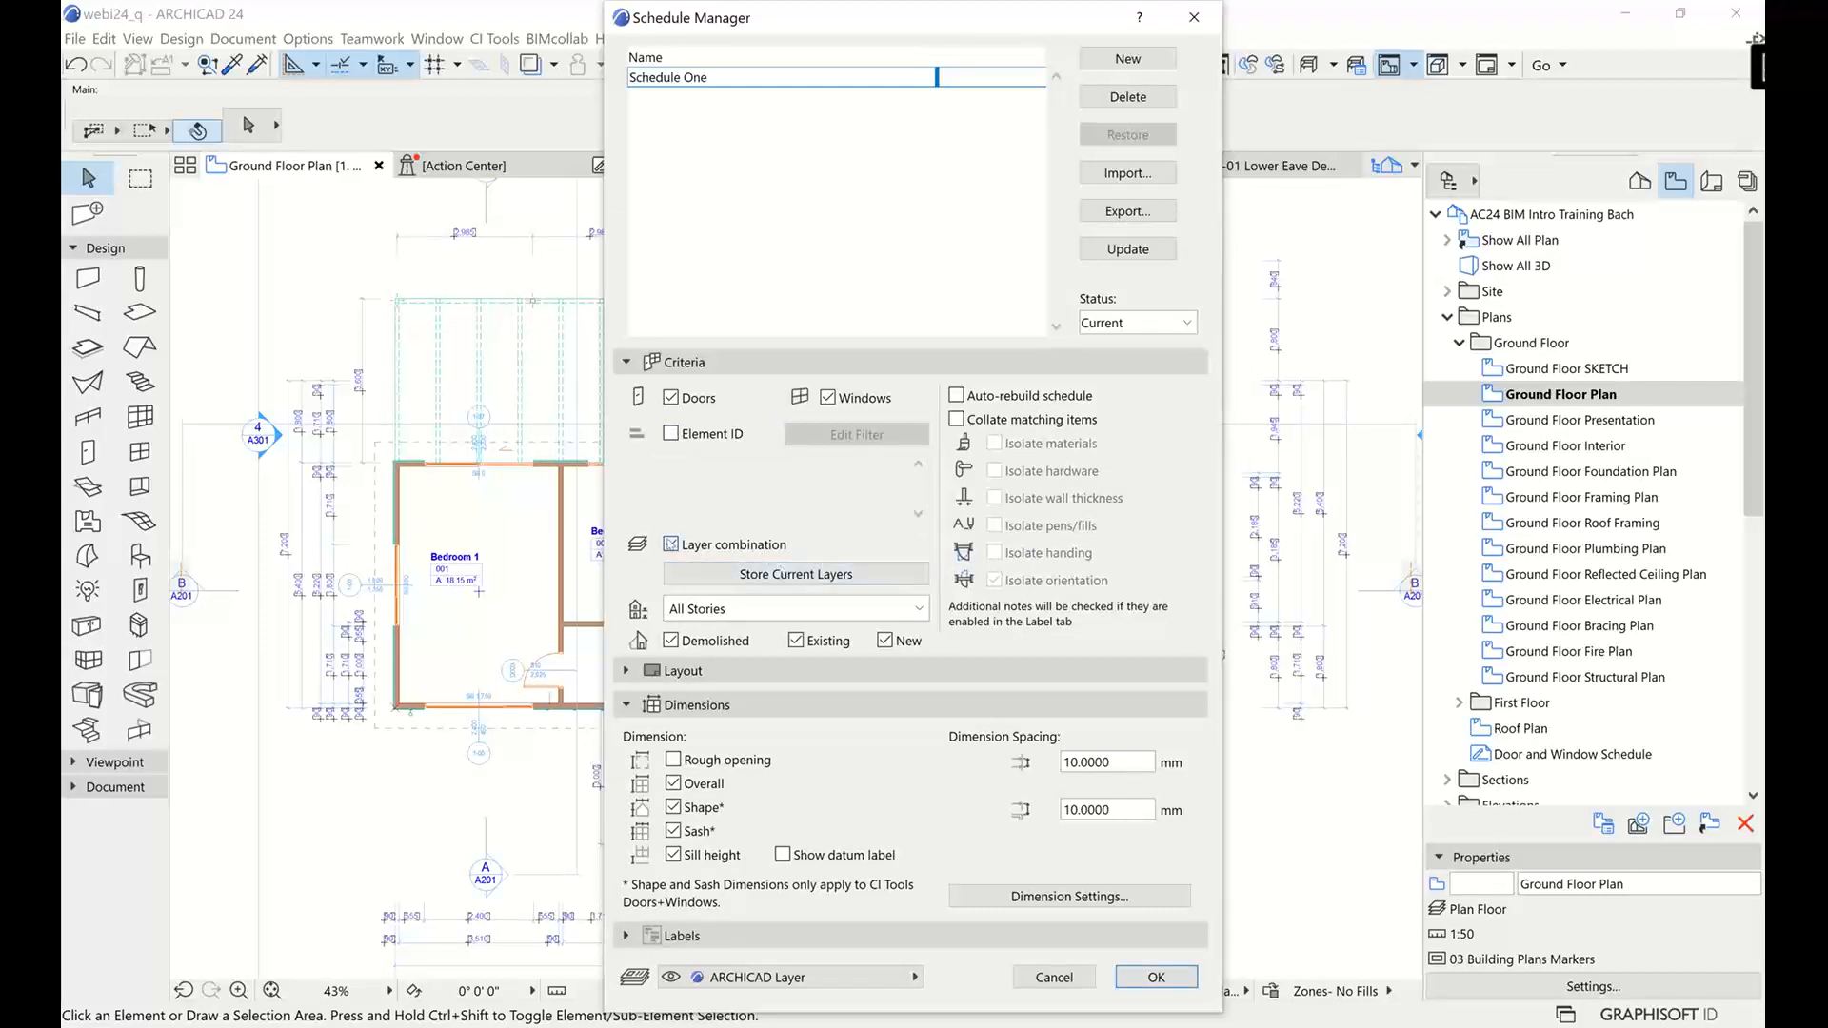
click(672, 545)
click(743, 610)
click(742, 633)
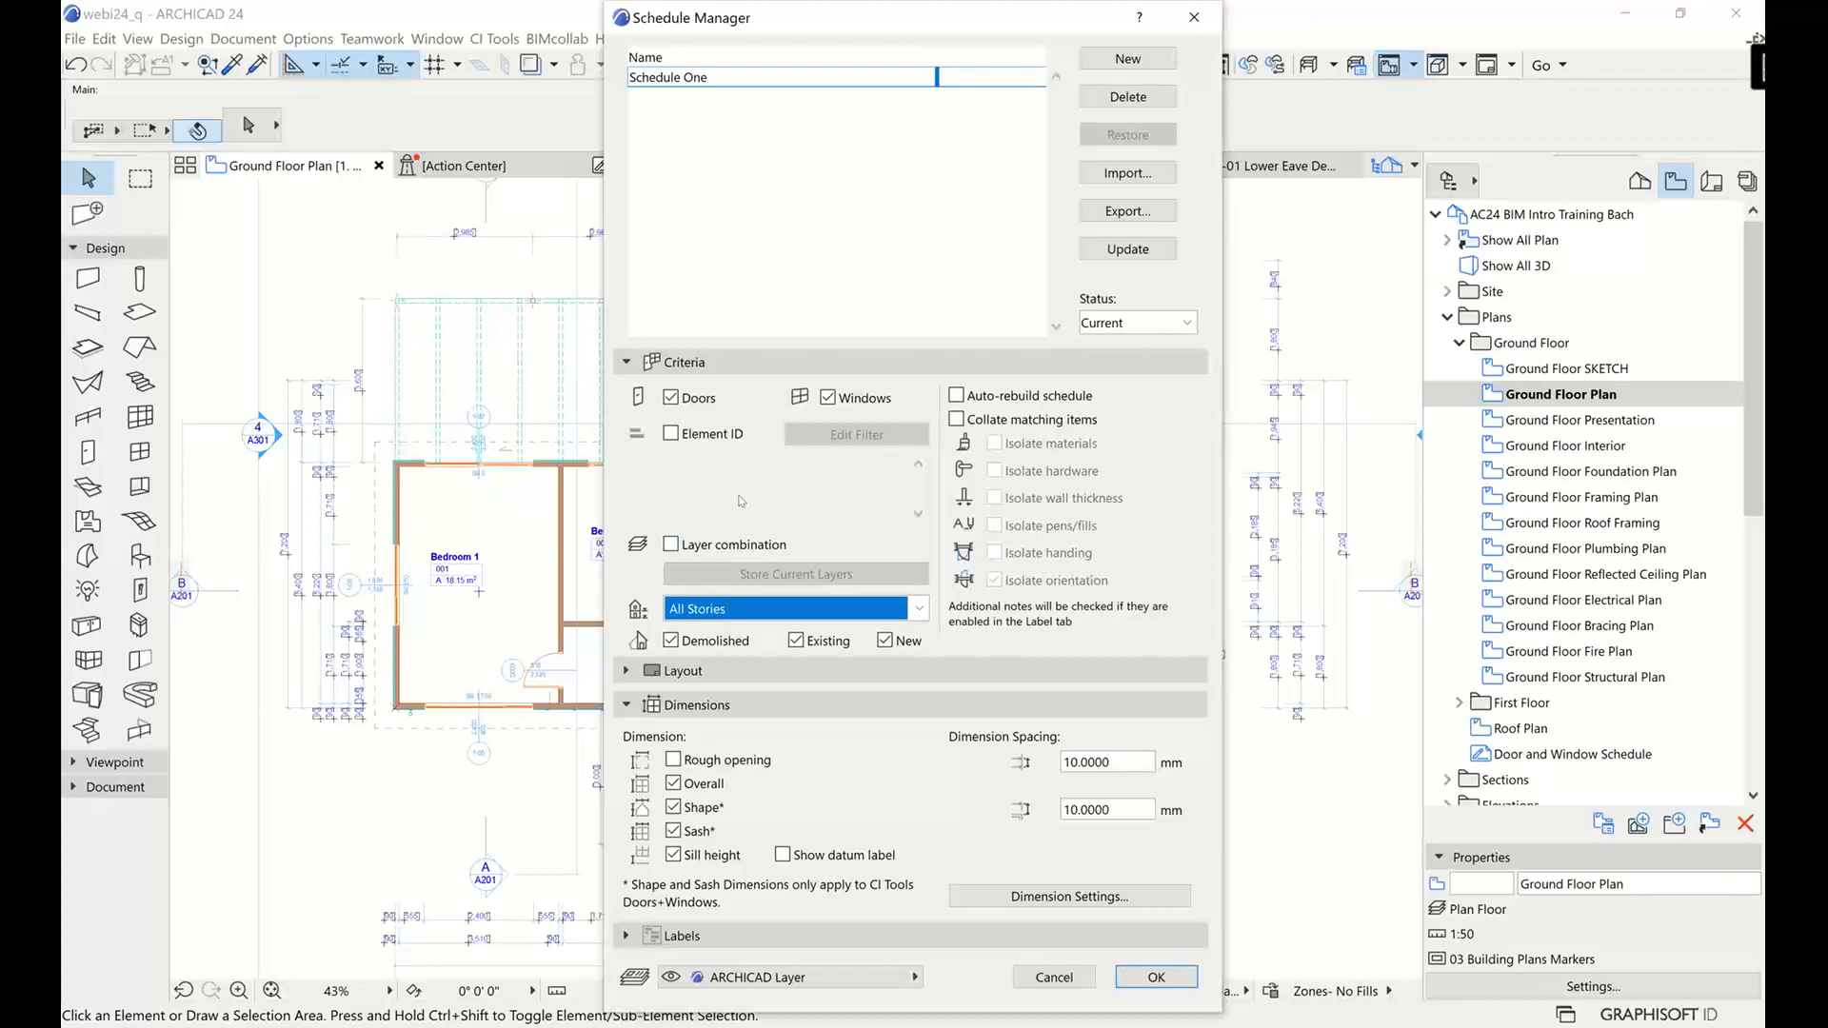
click(759, 707)
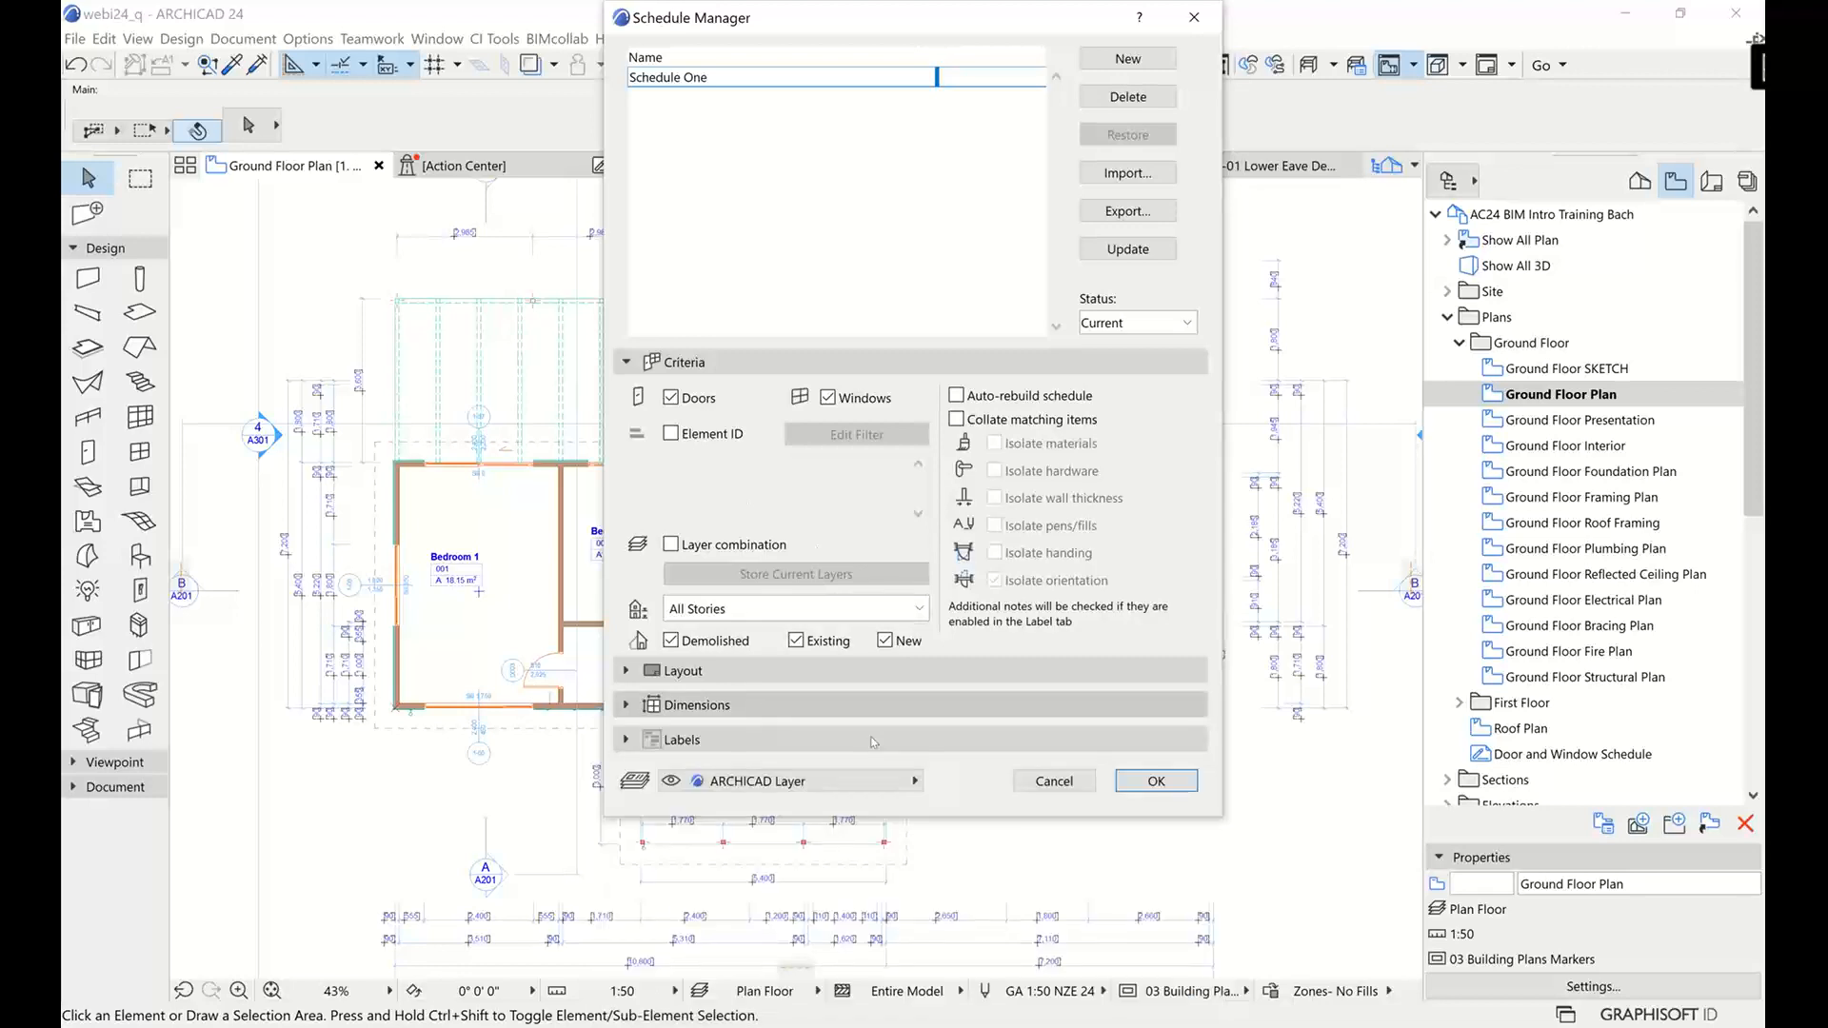
click(1054, 780)
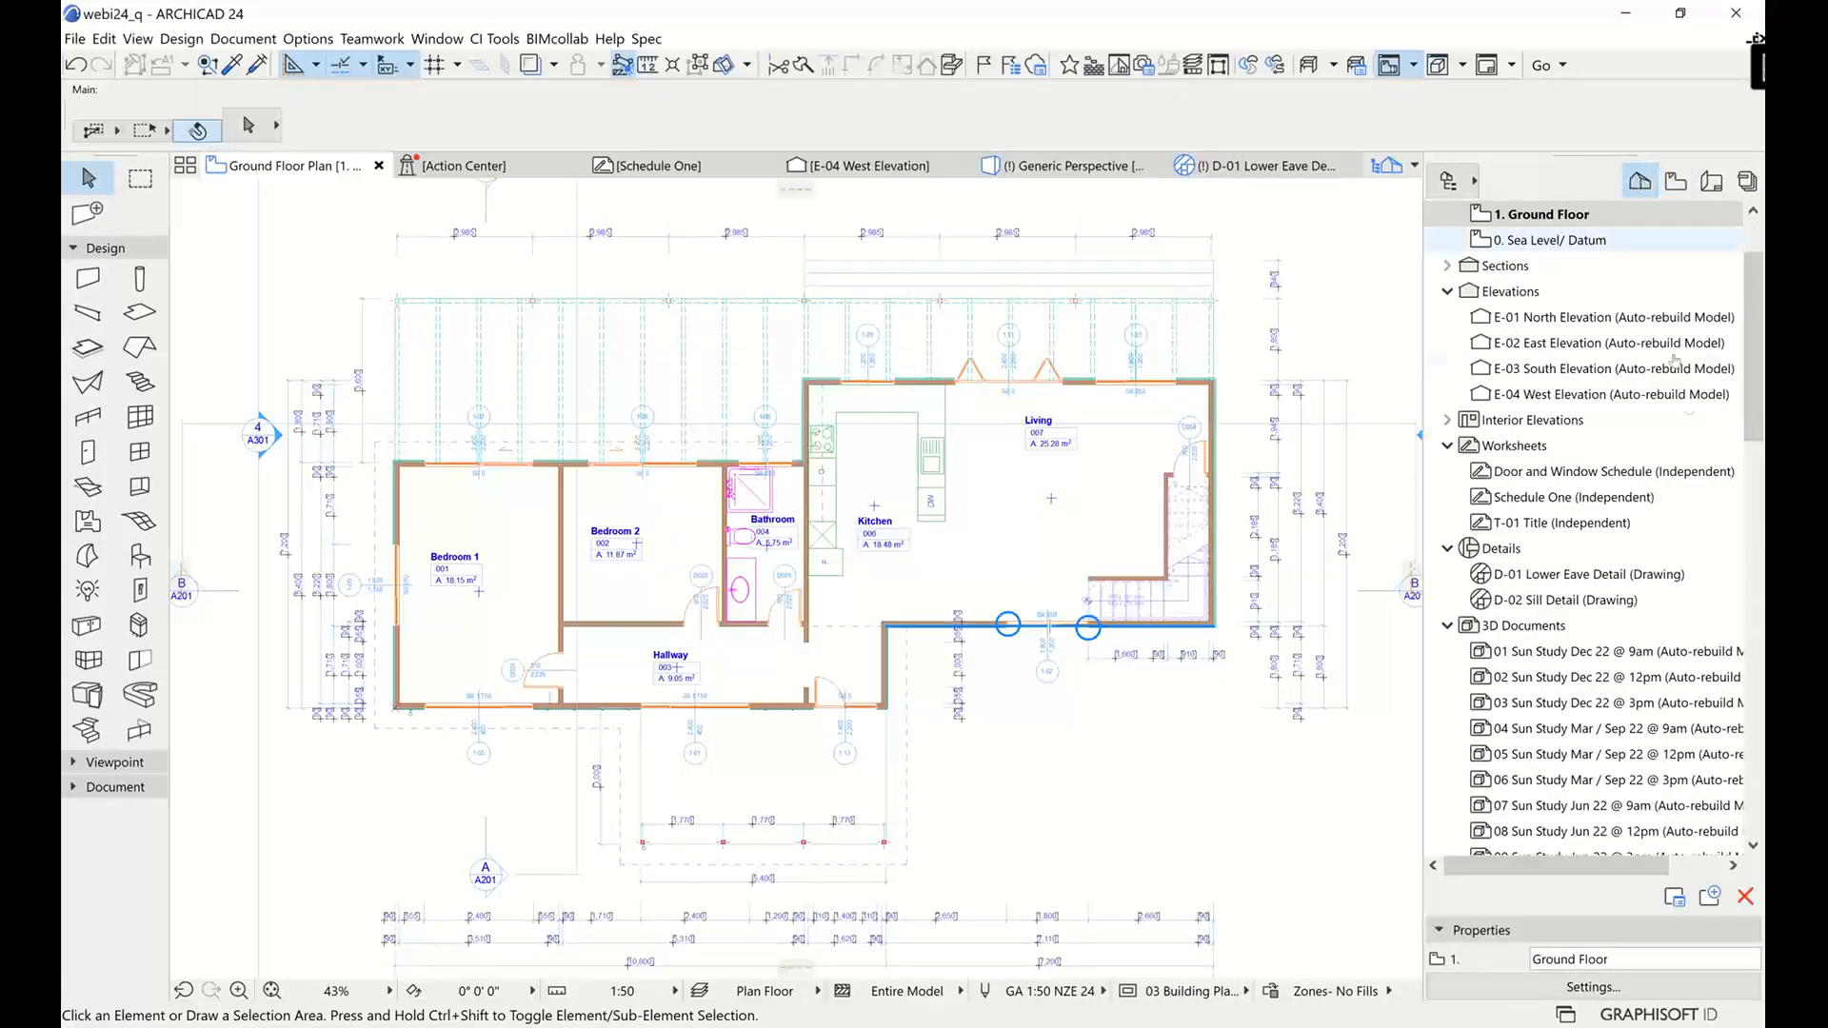
Open the Door and Window Schedule worksheet and view its door and window elevations with their labels up close
double_click(1573, 472)
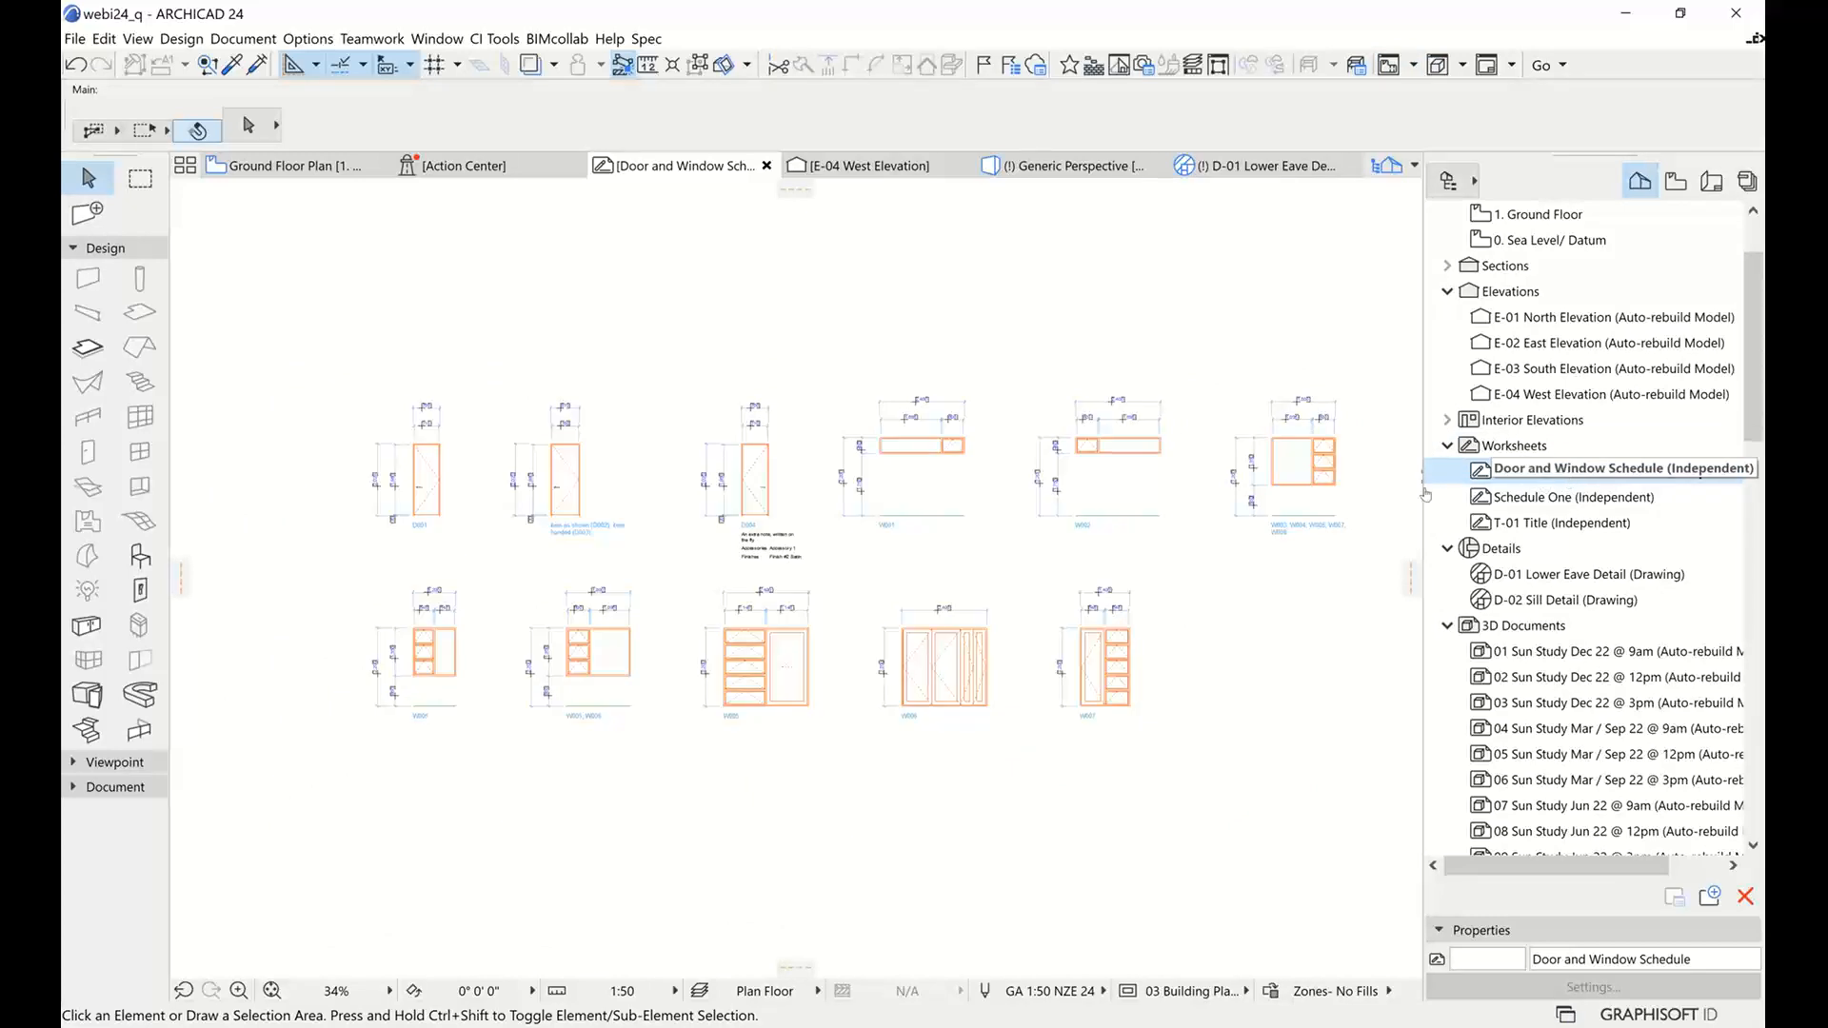
middle_drag(1116, 526, 983, 406)
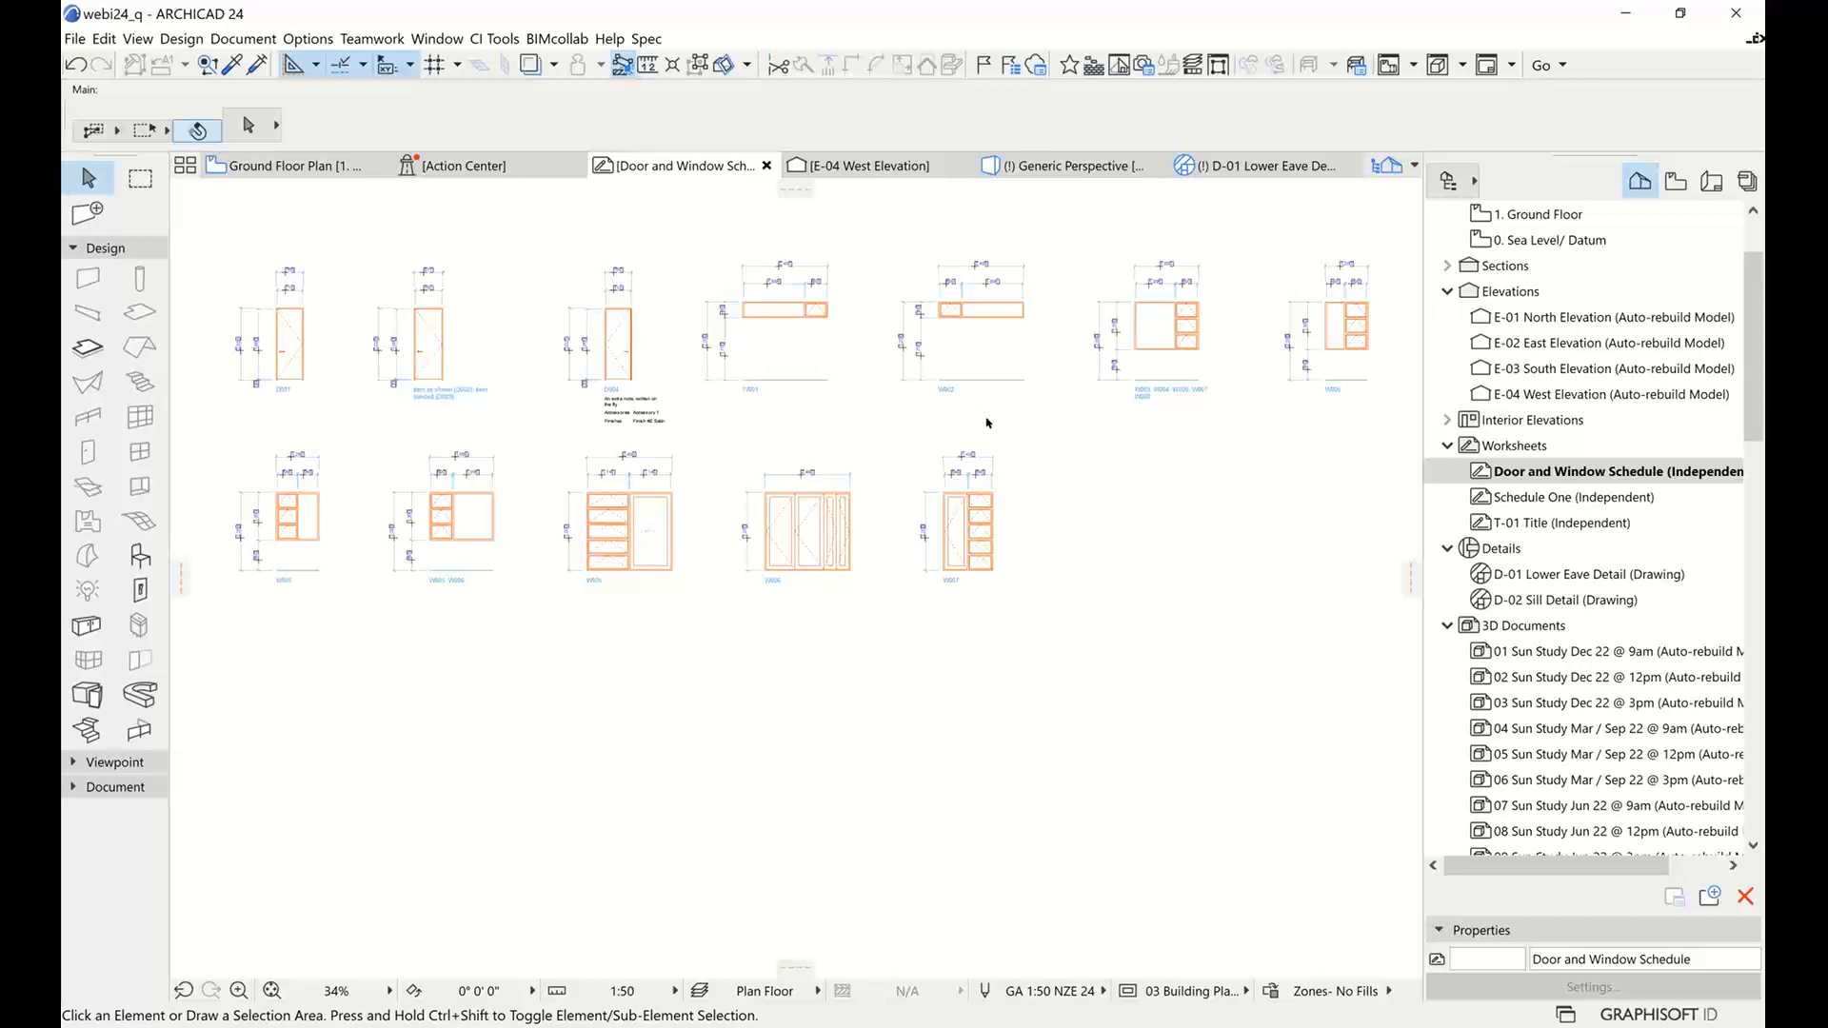
middle_drag(577, 450, 598, 459)
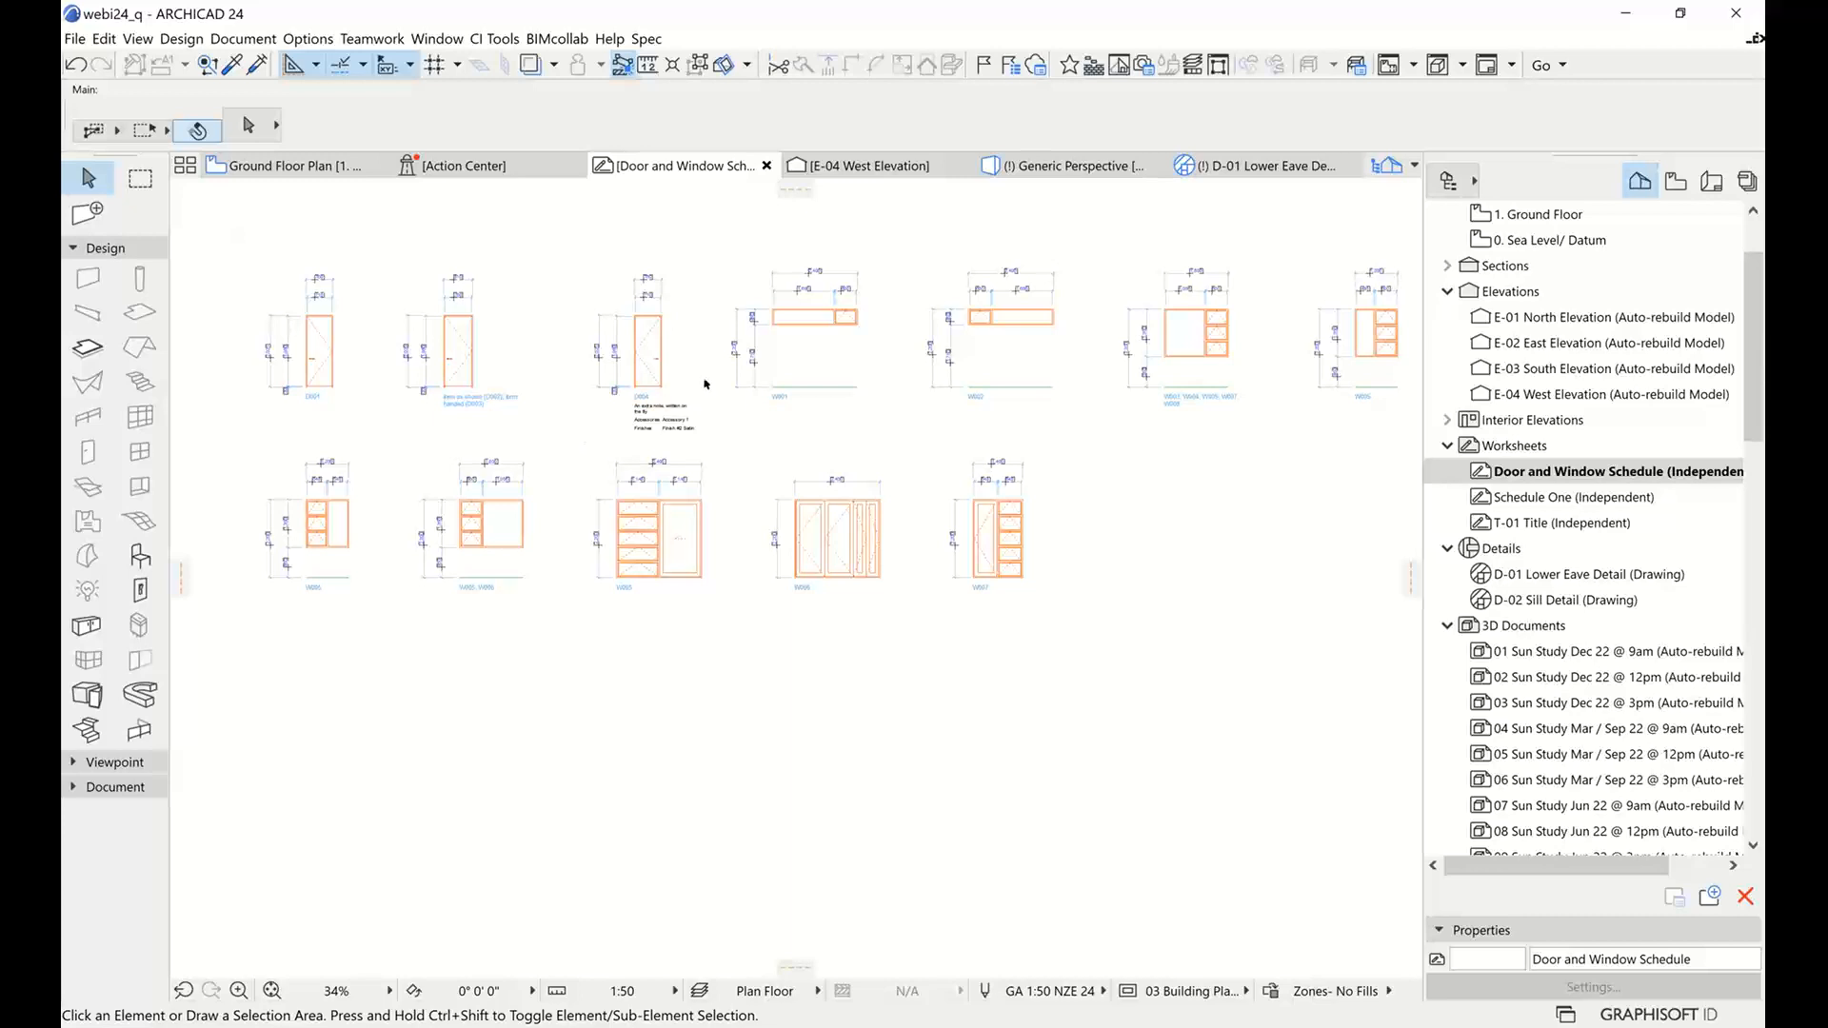
scroll(630, 385, up, 3)
middle_drag(574, 418, 875, 464)
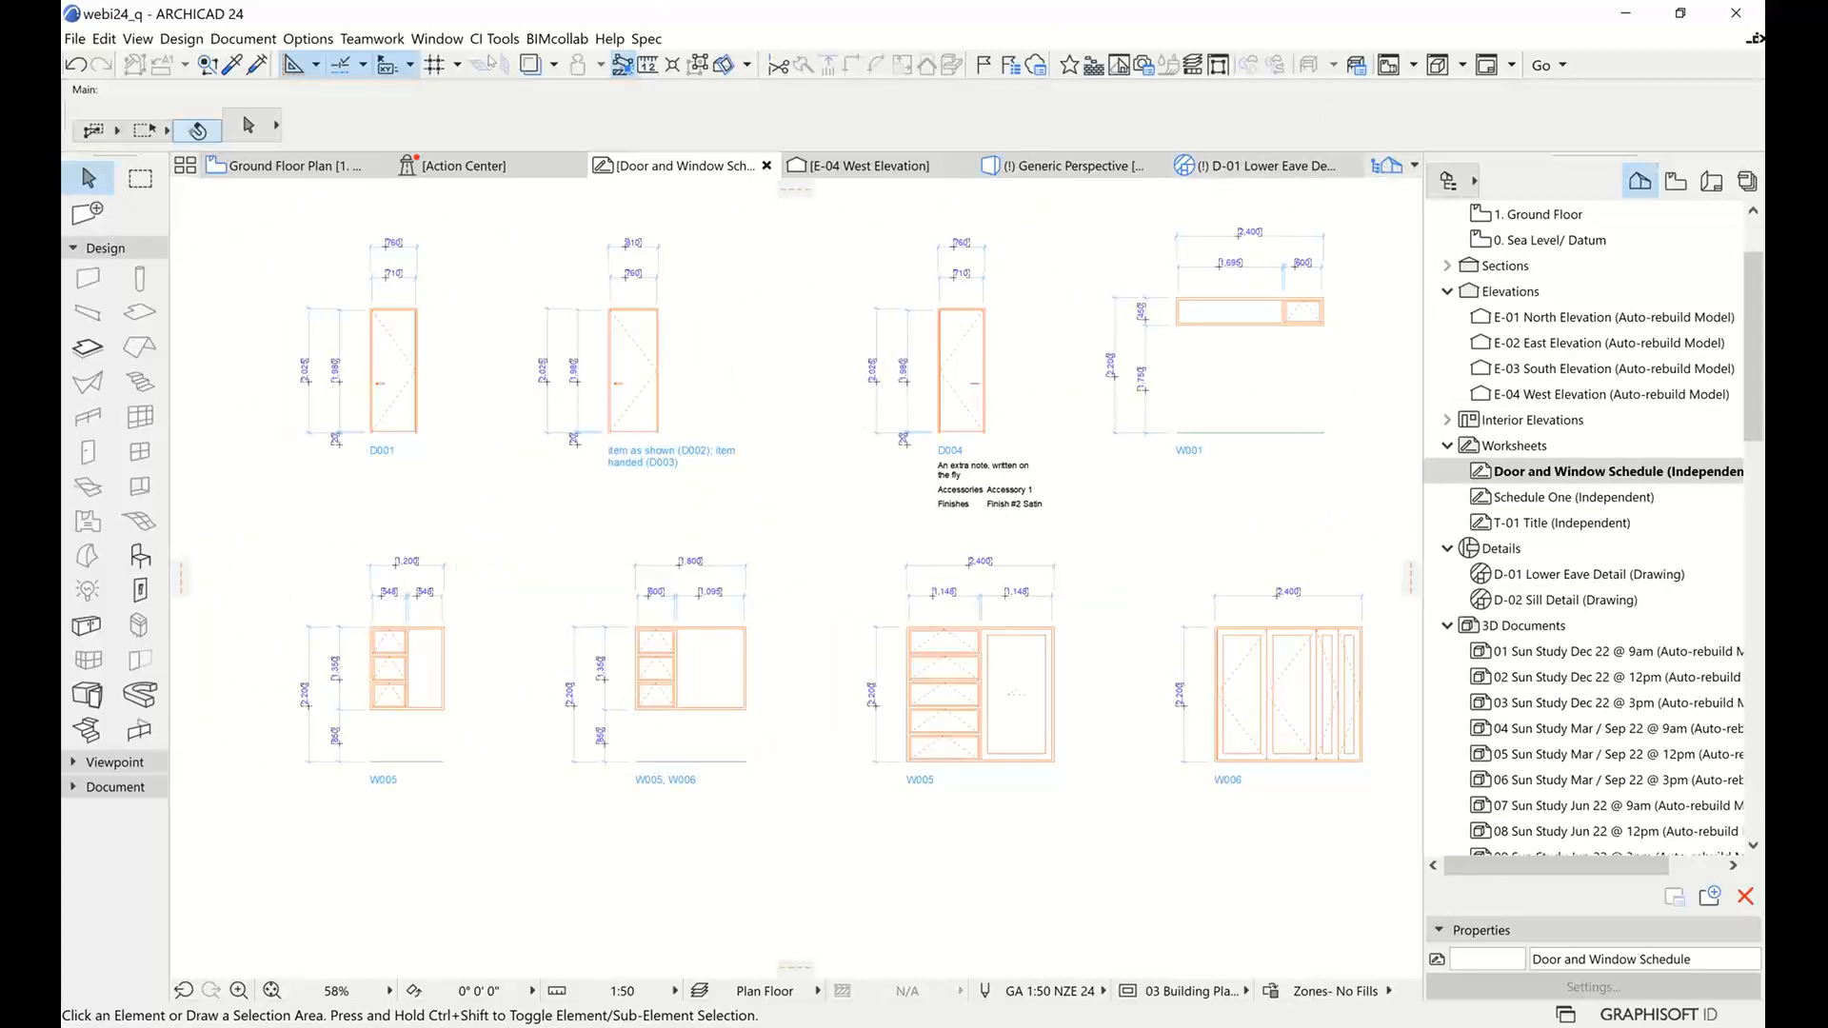
Open the Doors+Windows Schedule Notes palette, move it clear of the door elevations and enlarge it to fit all managed notes
click(492, 39)
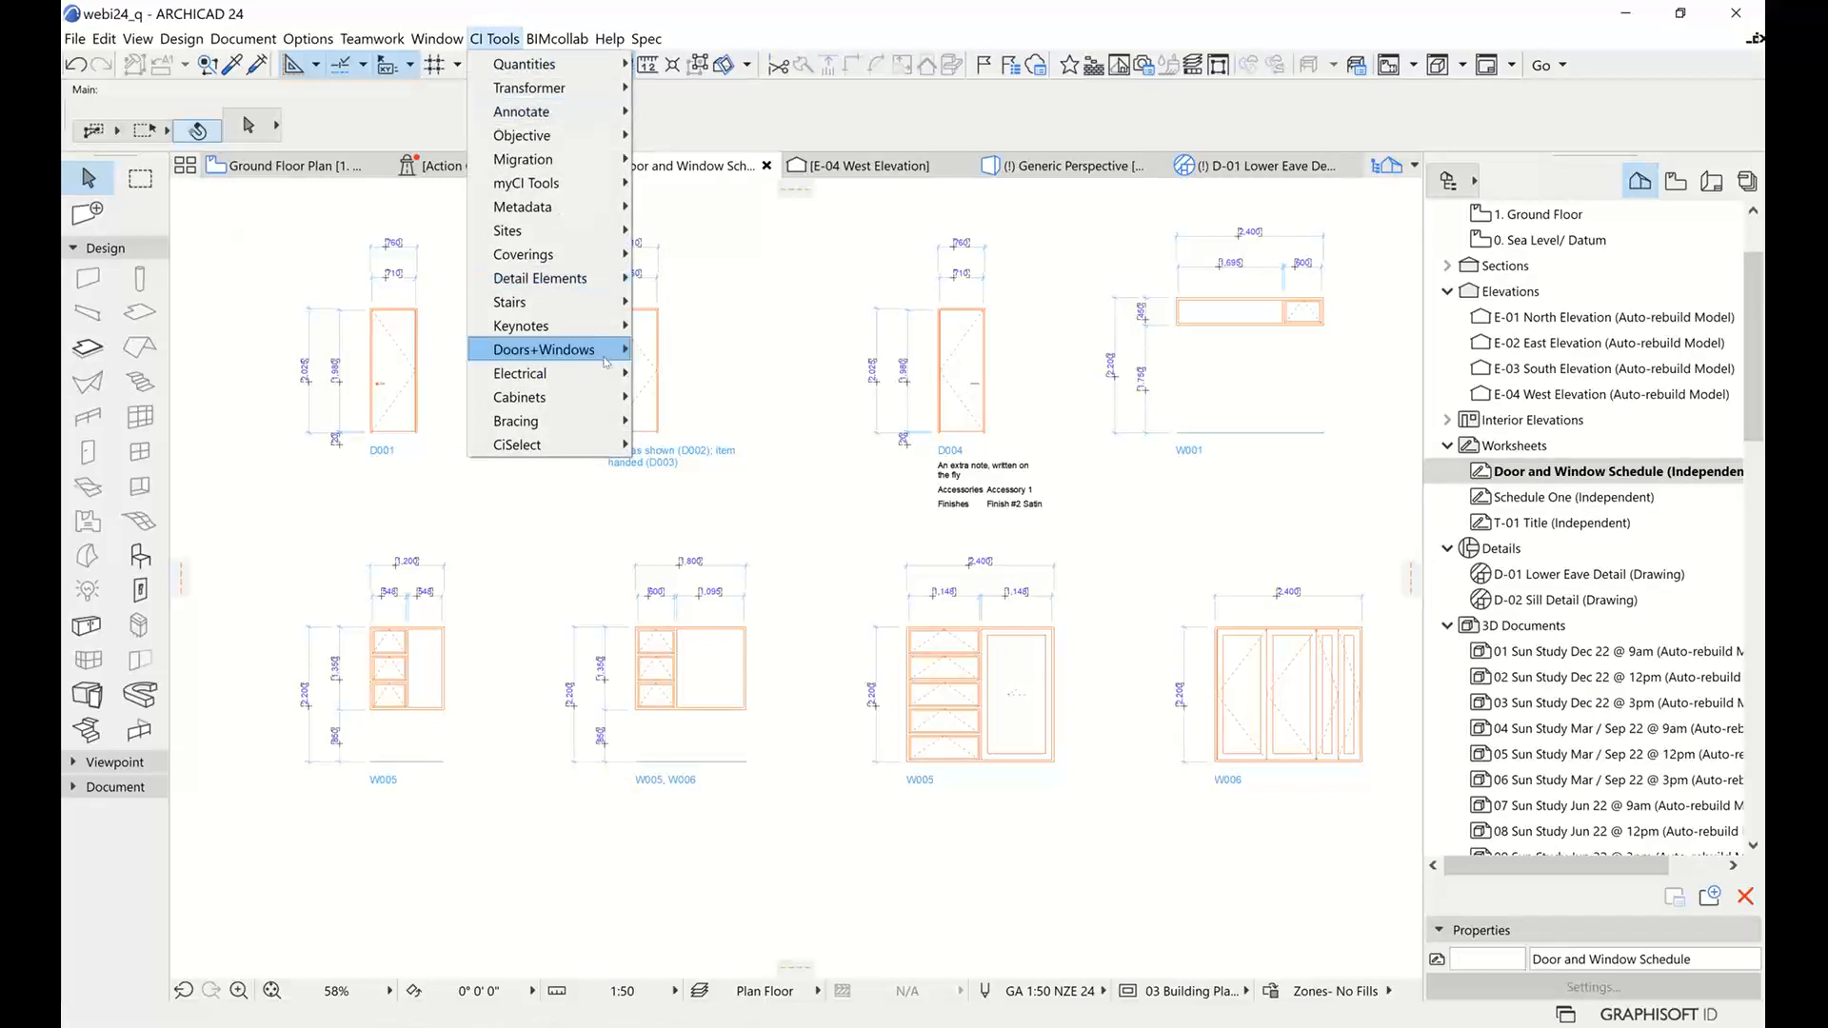
mouse_move(601, 361)
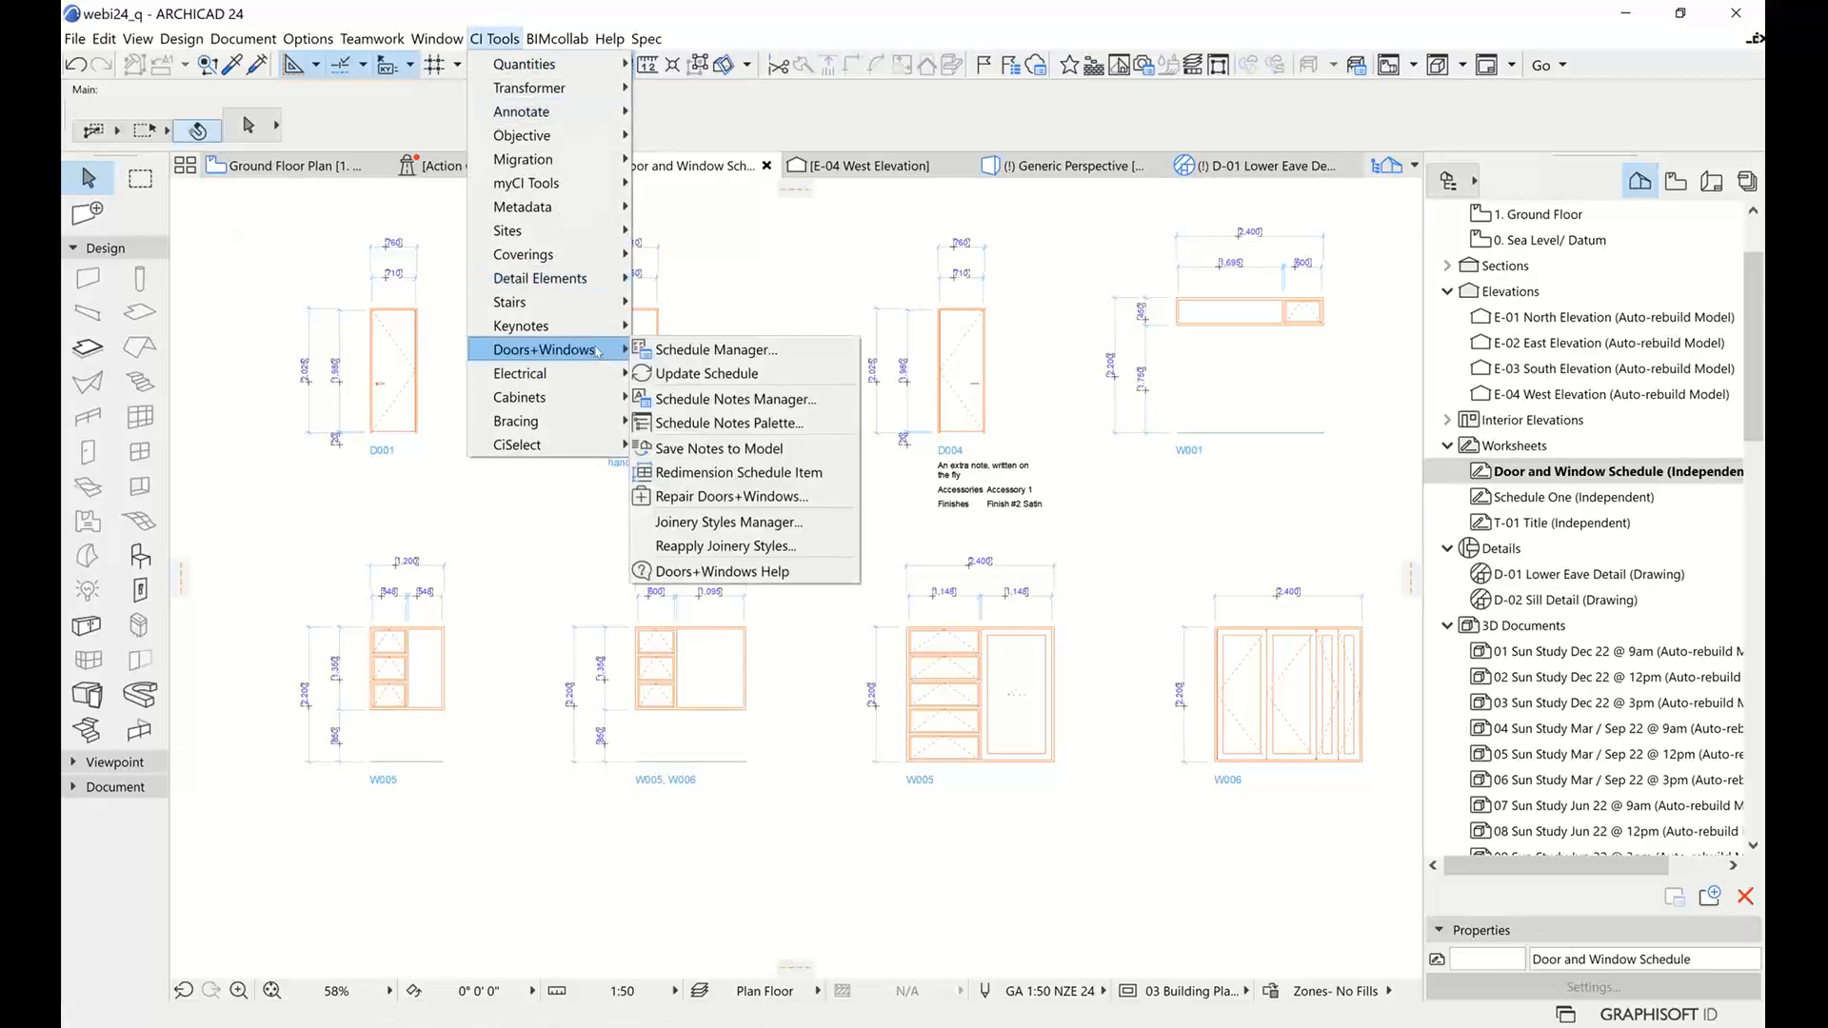
click(764, 423)
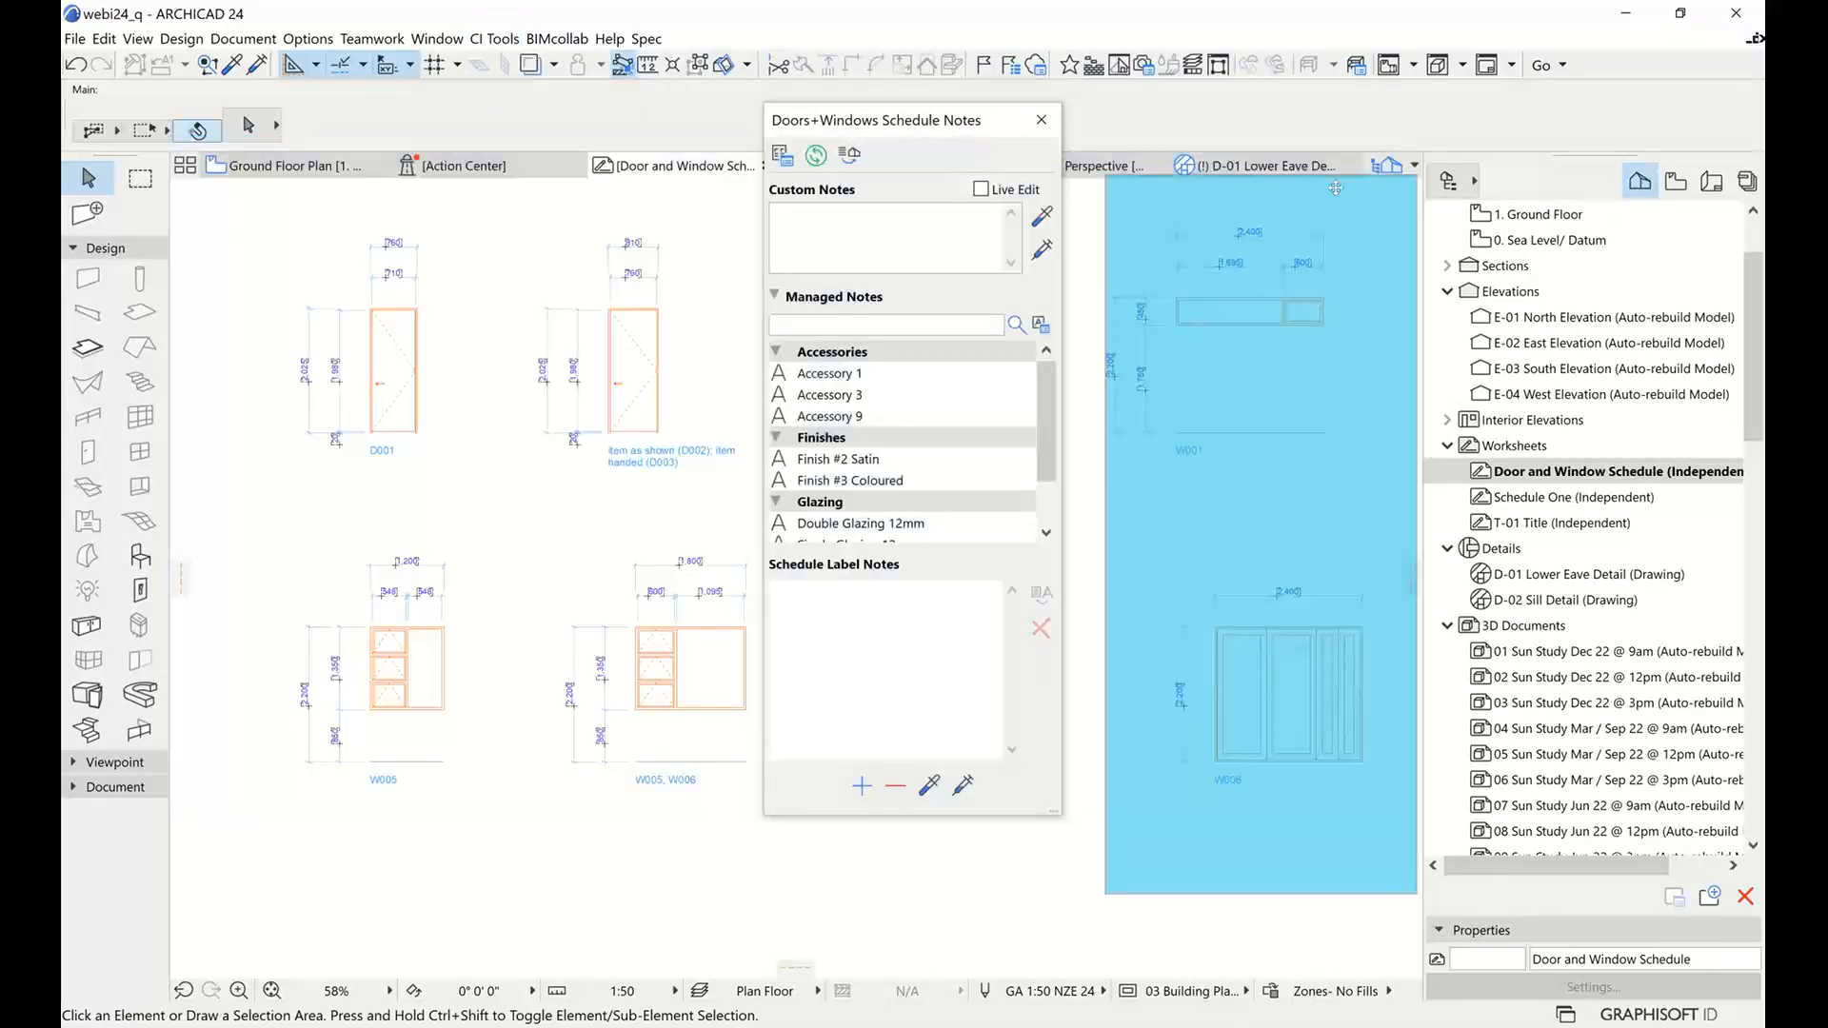
drag(1336, 188, 1383, 114)
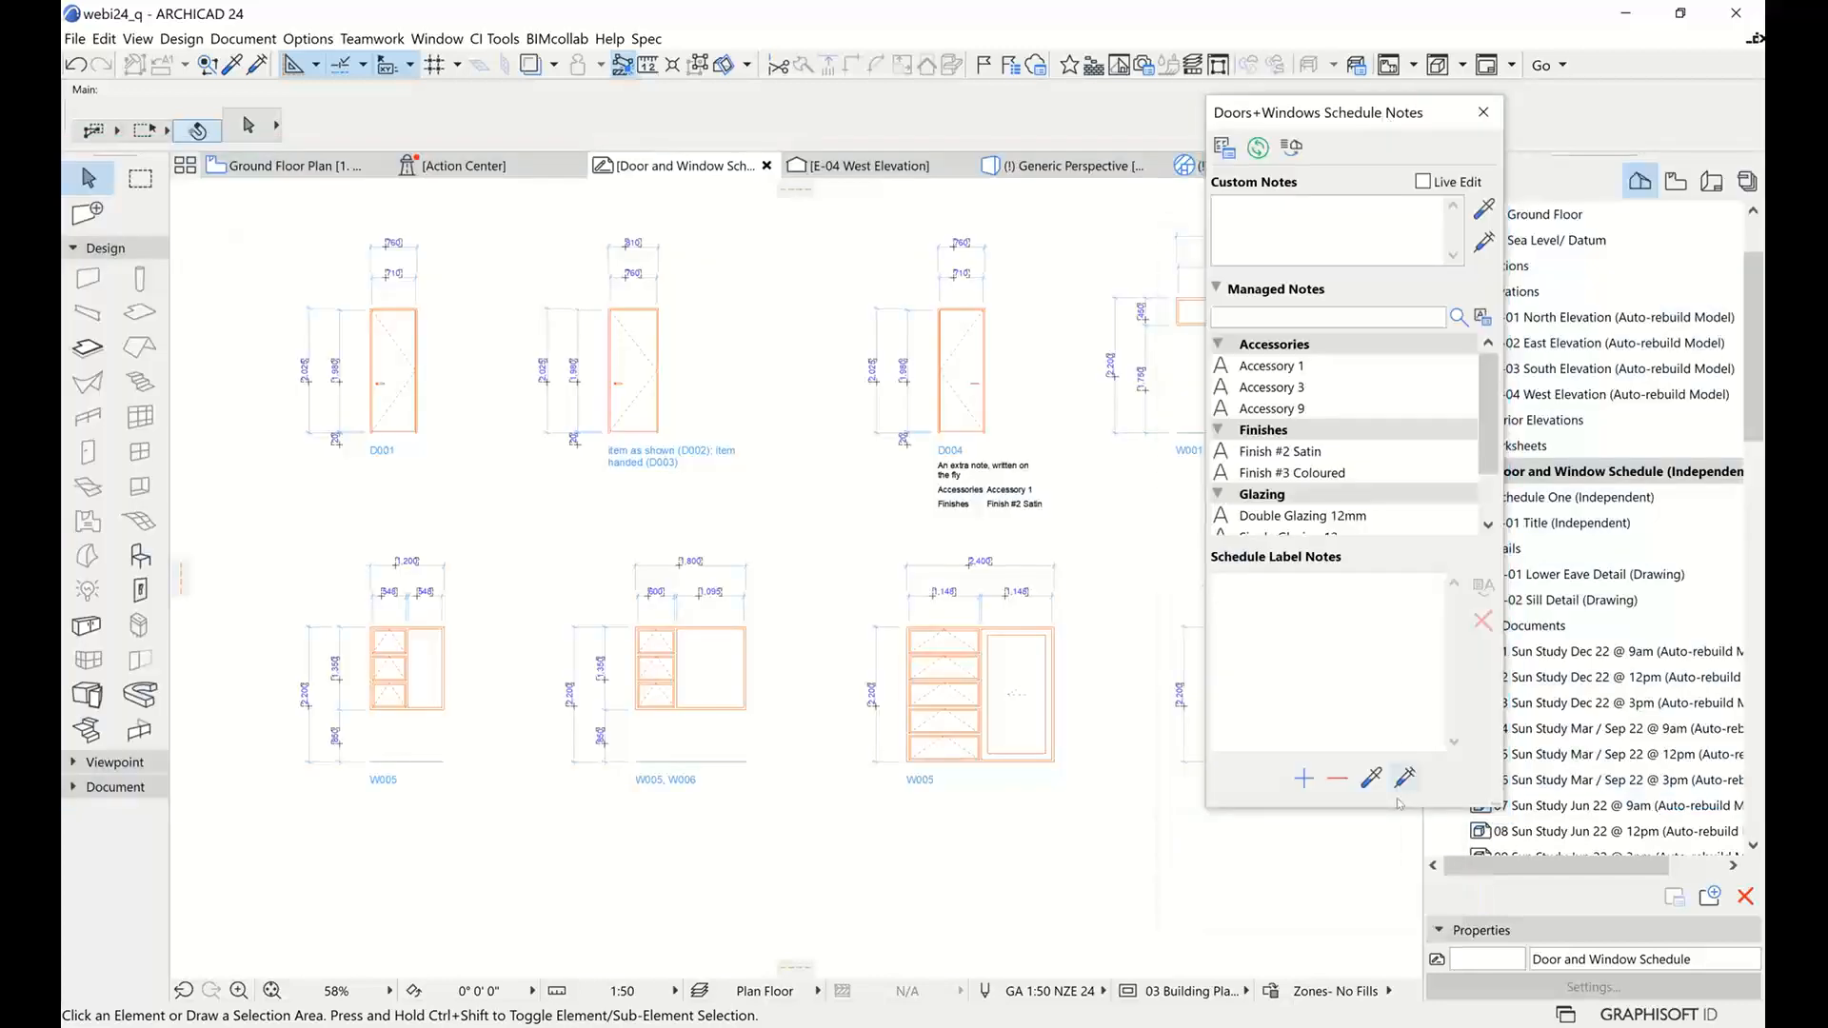
drag(1393, 807, 1395, 1015)
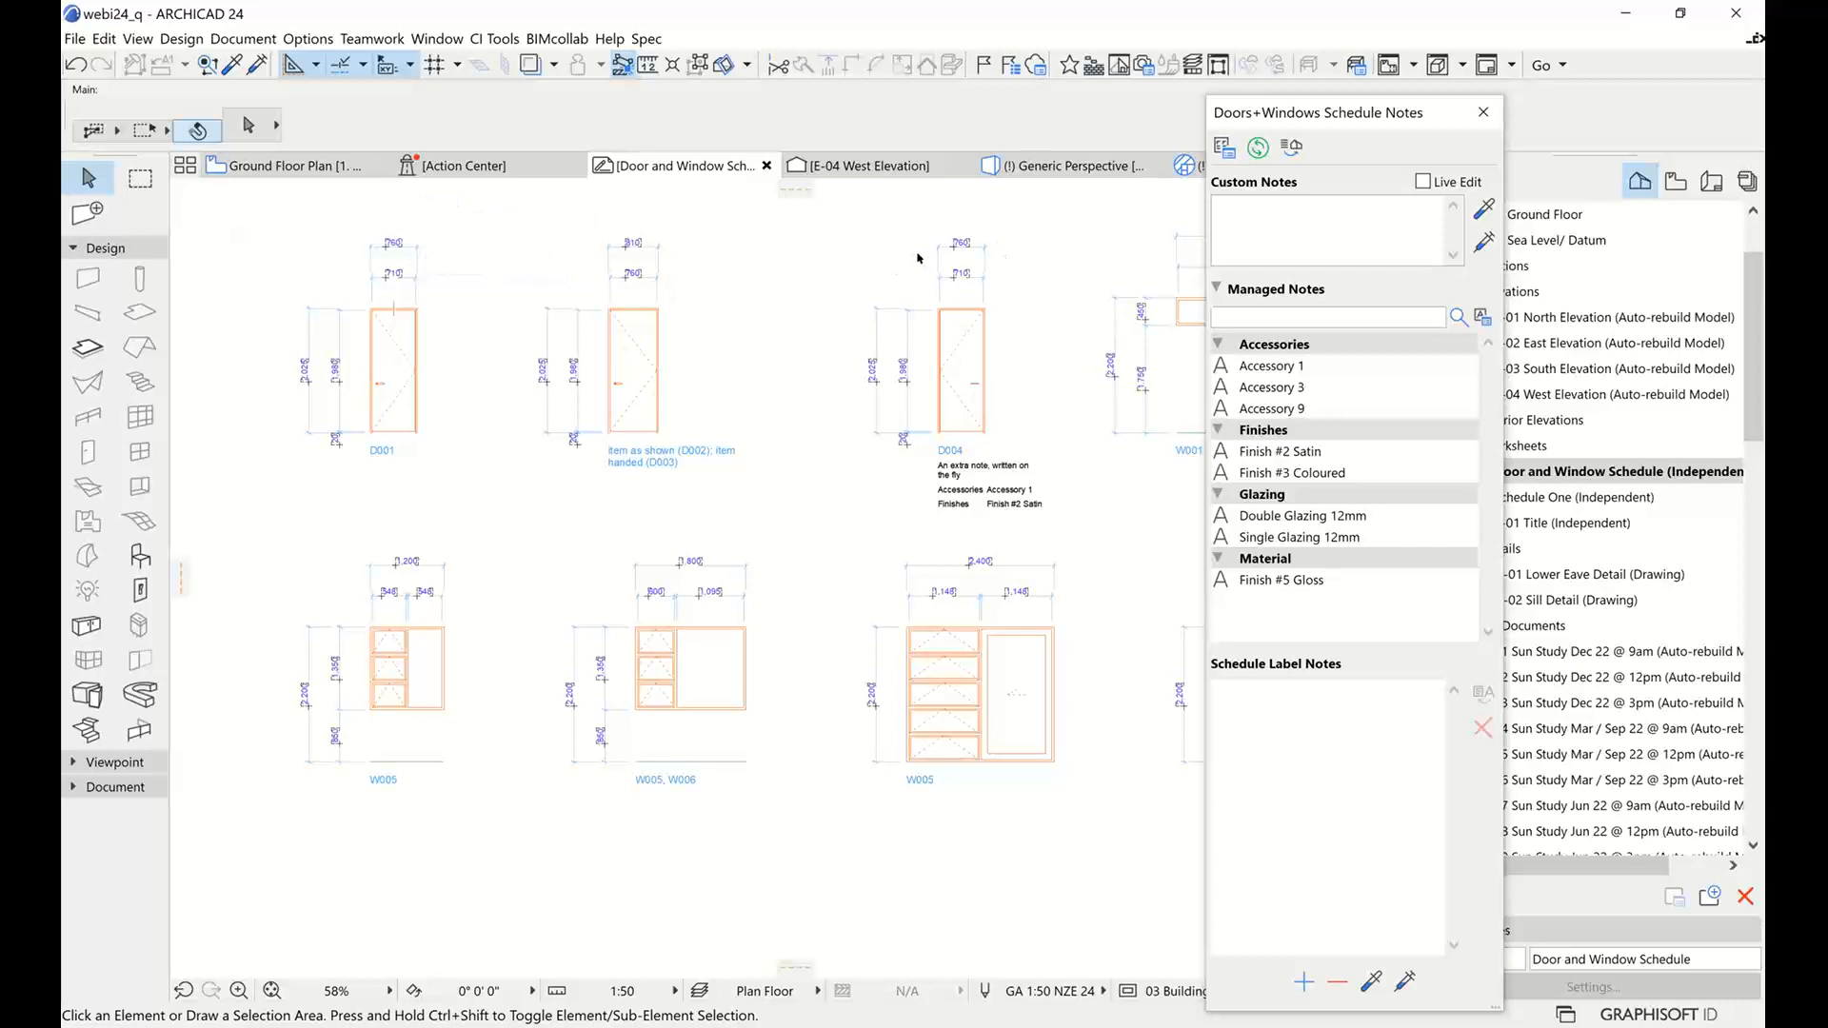
click(1368, 227)
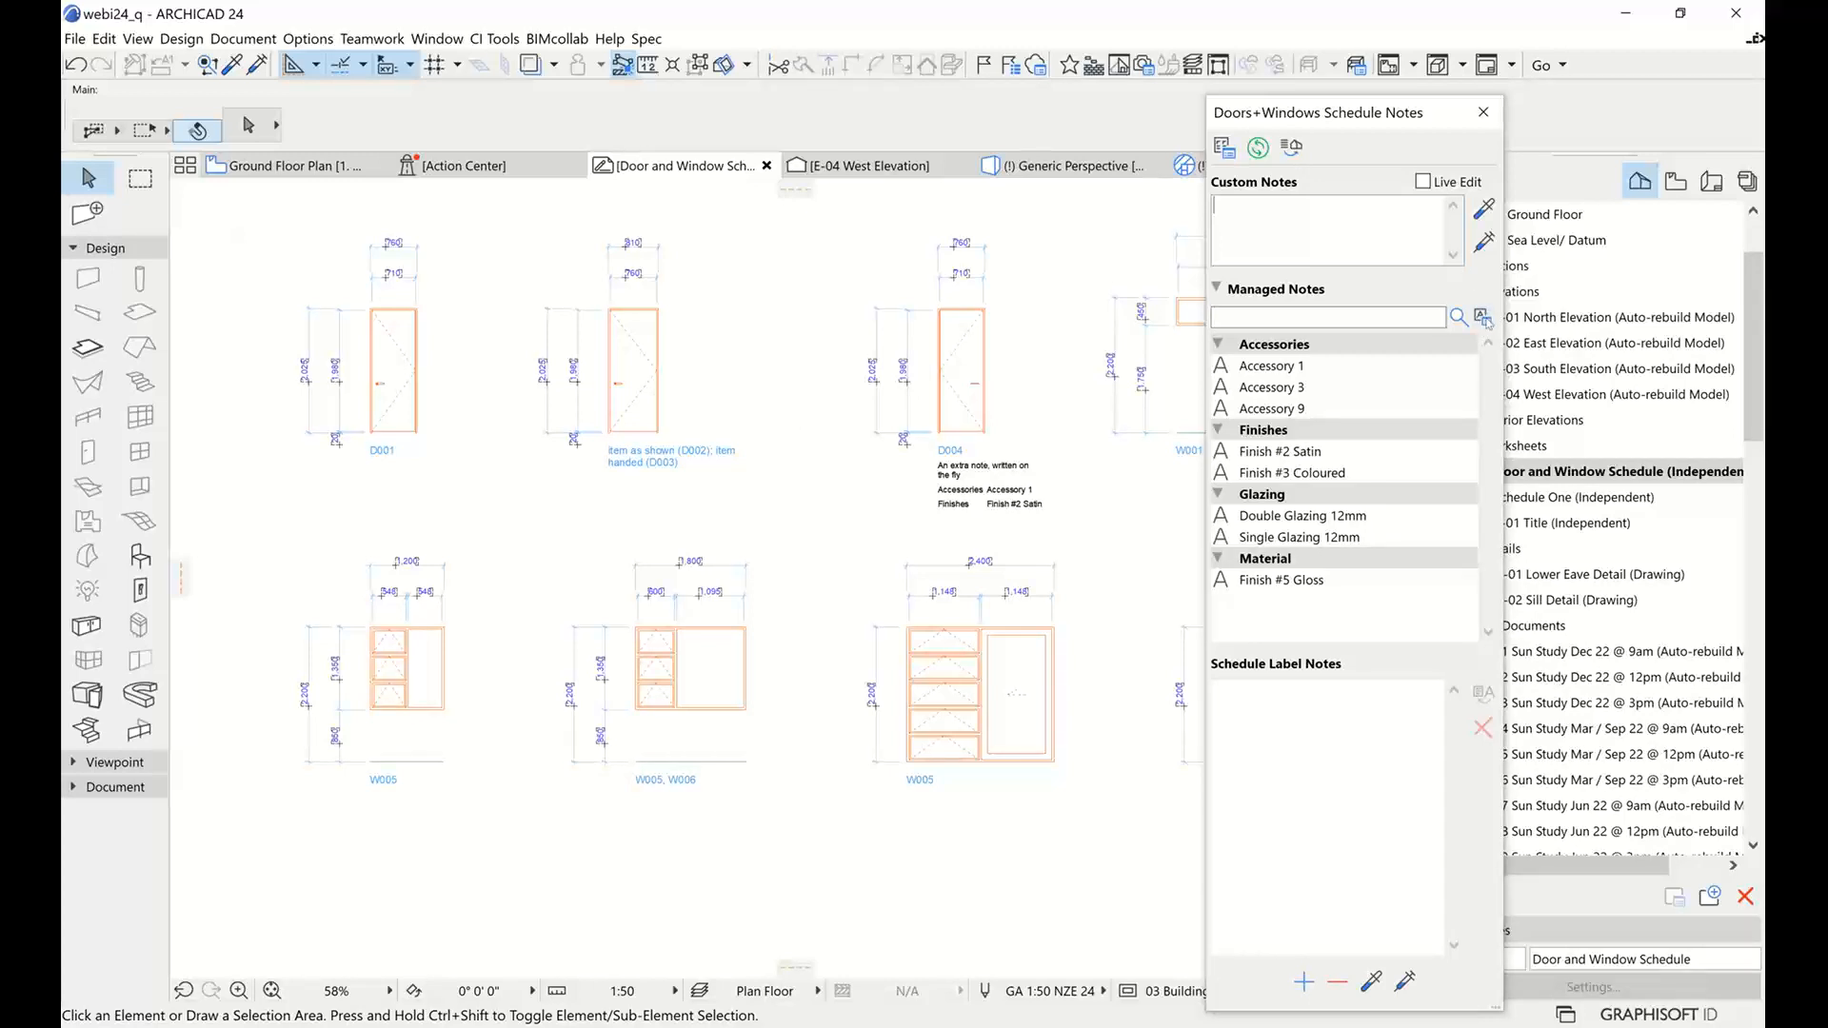
Open the Schedule Notes Manager to view the managed note categories and the note editing options
click(494, 39)
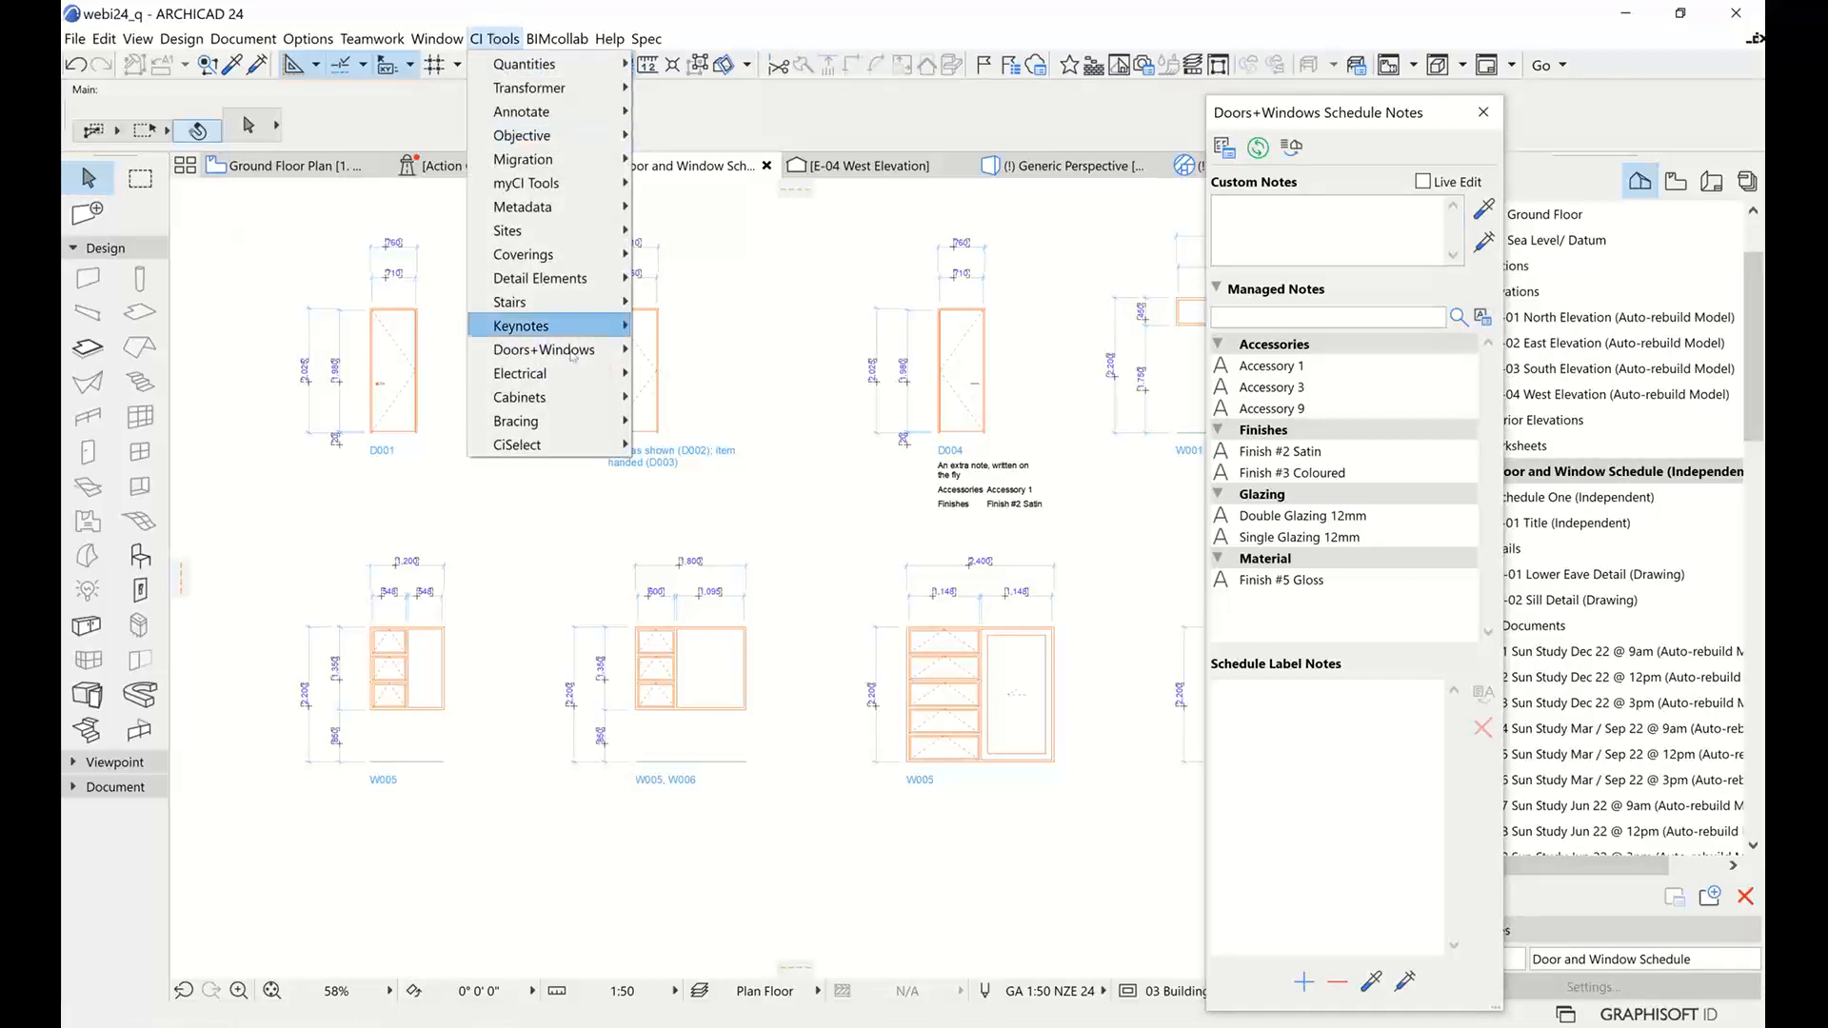
mouse_move(545, 350)
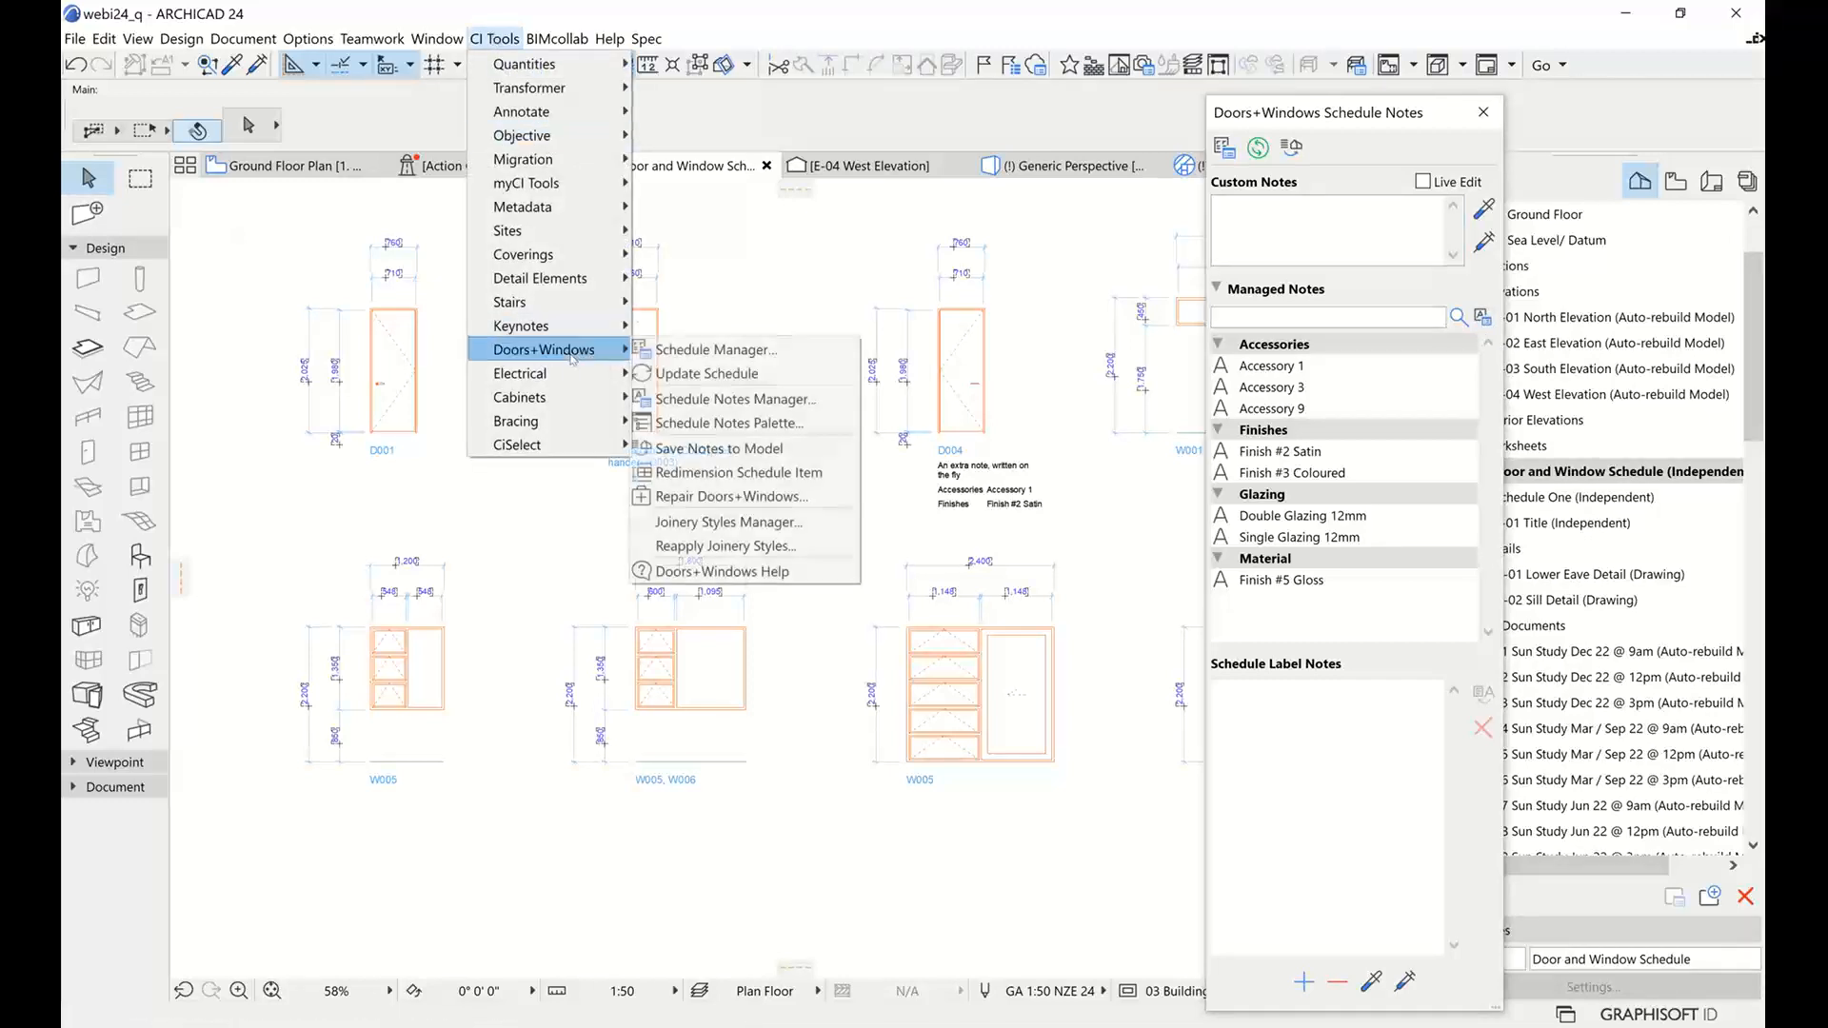
click(739, 408)
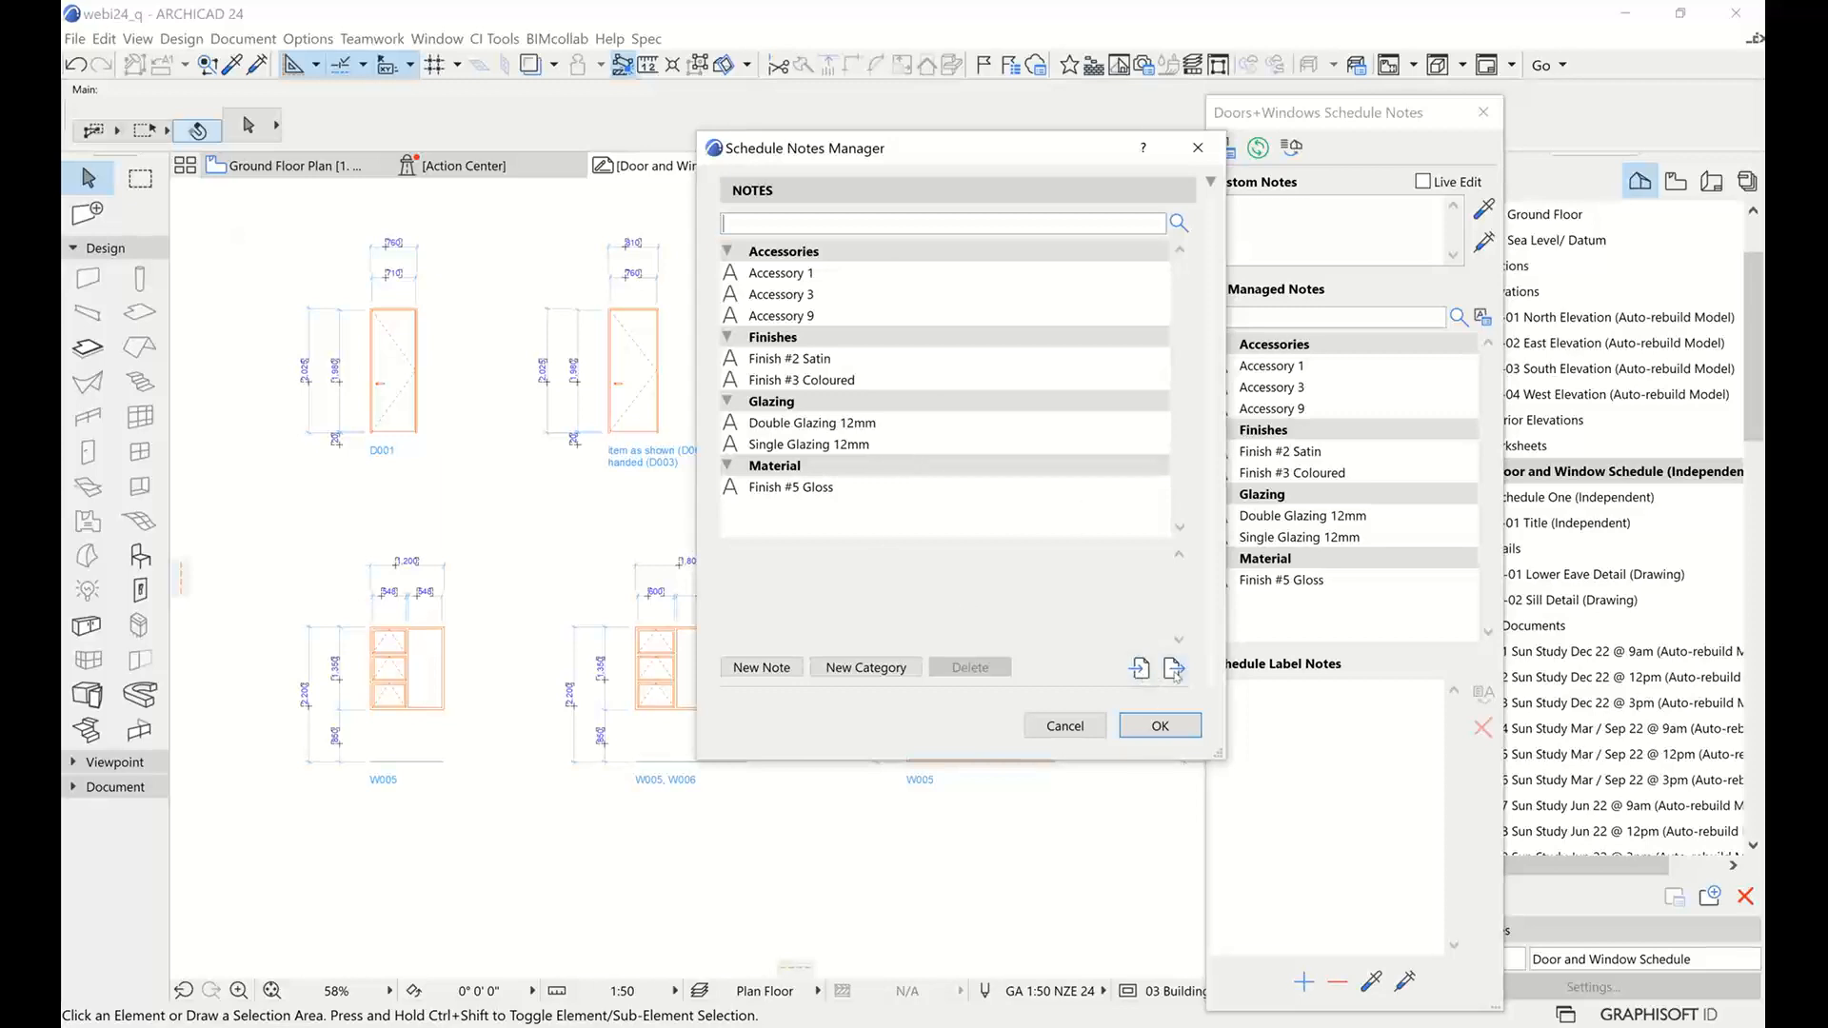
Check the file type offered for importing schedule notes, and cancel the import without choosing a file
click(1139, 673)
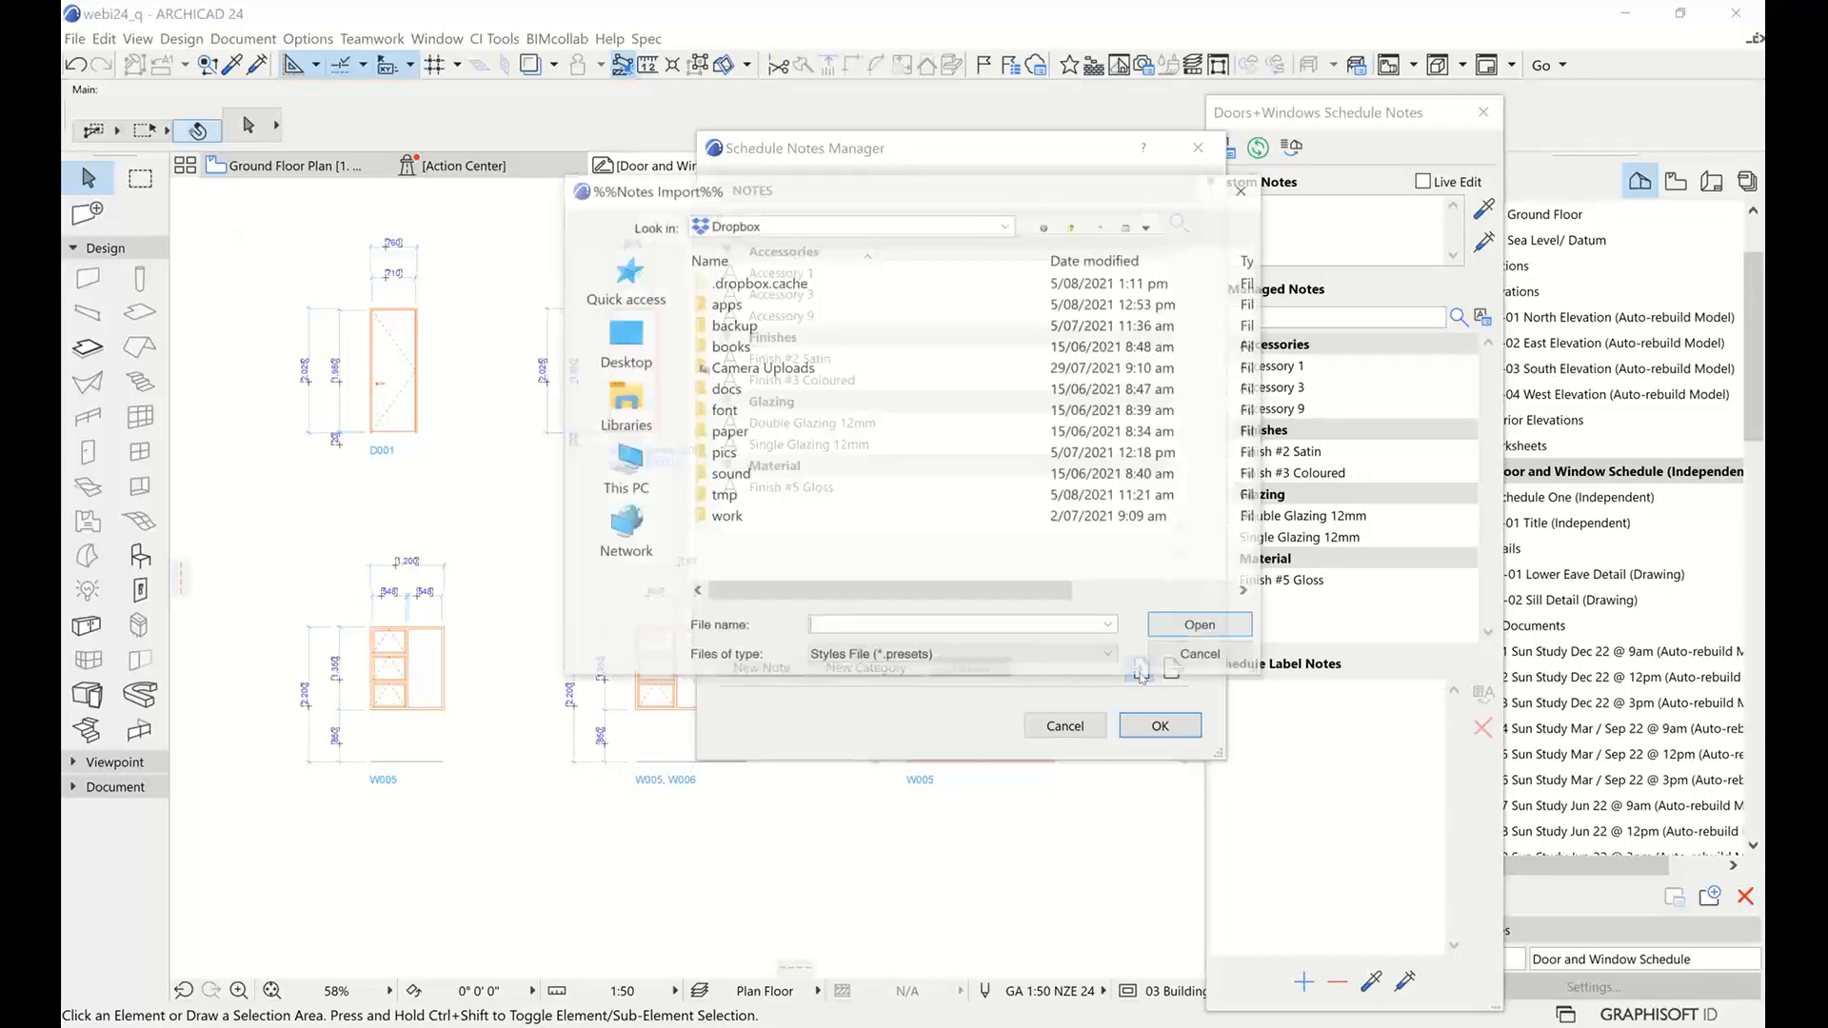
click(998, 661)
click(1000, 661)
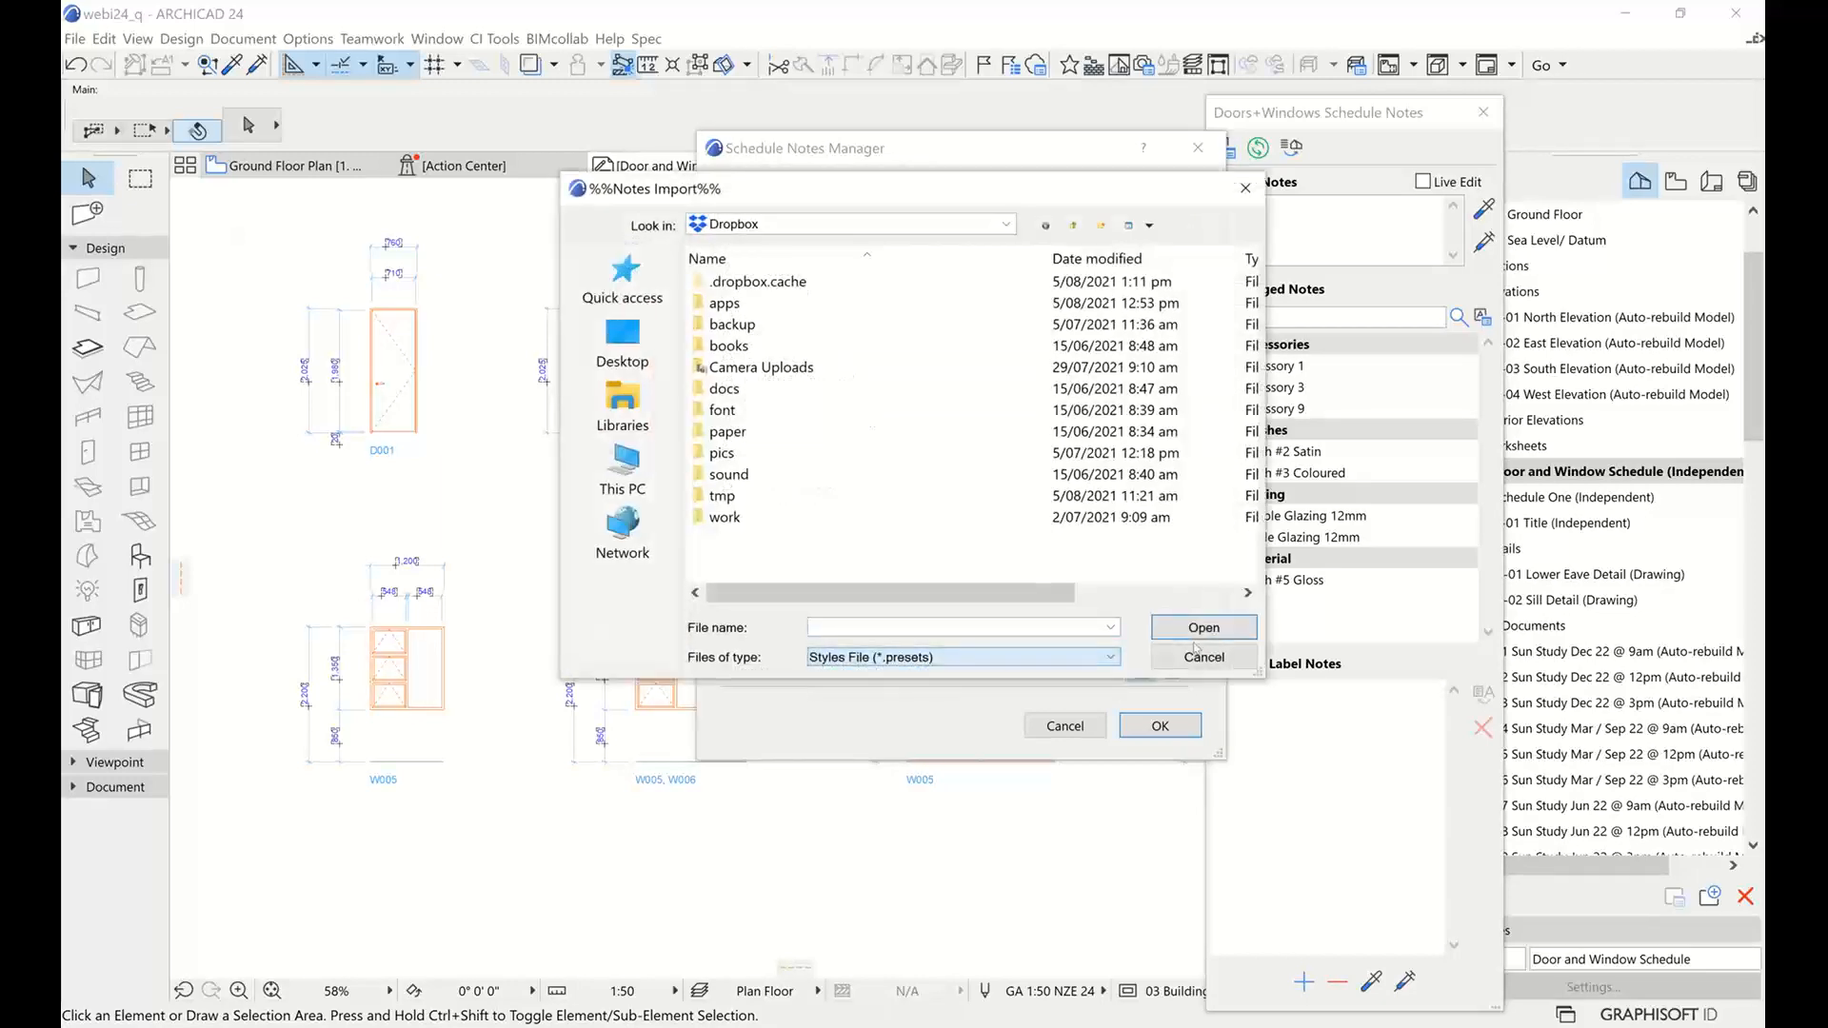
click(1202, 657)
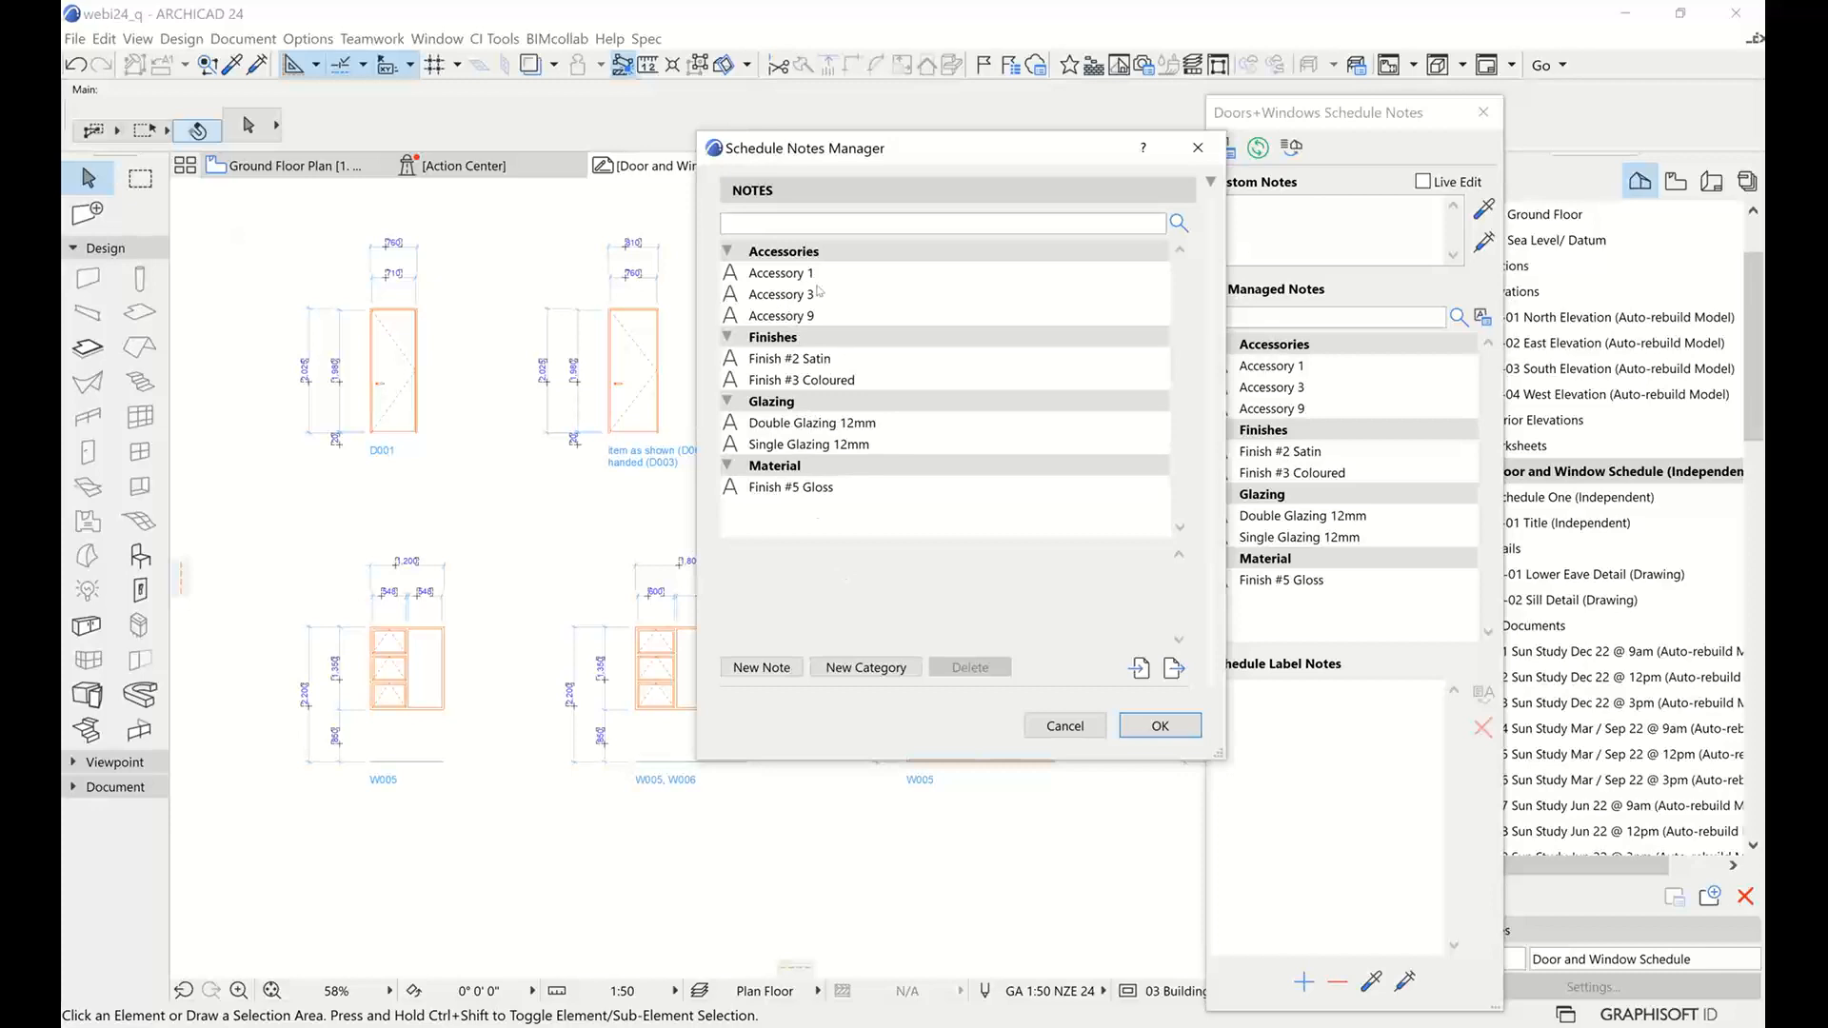
Review the editable text of the Accessories category and of sample notes under Accessories, Finishes, Glazing and Material
click(793, 257)
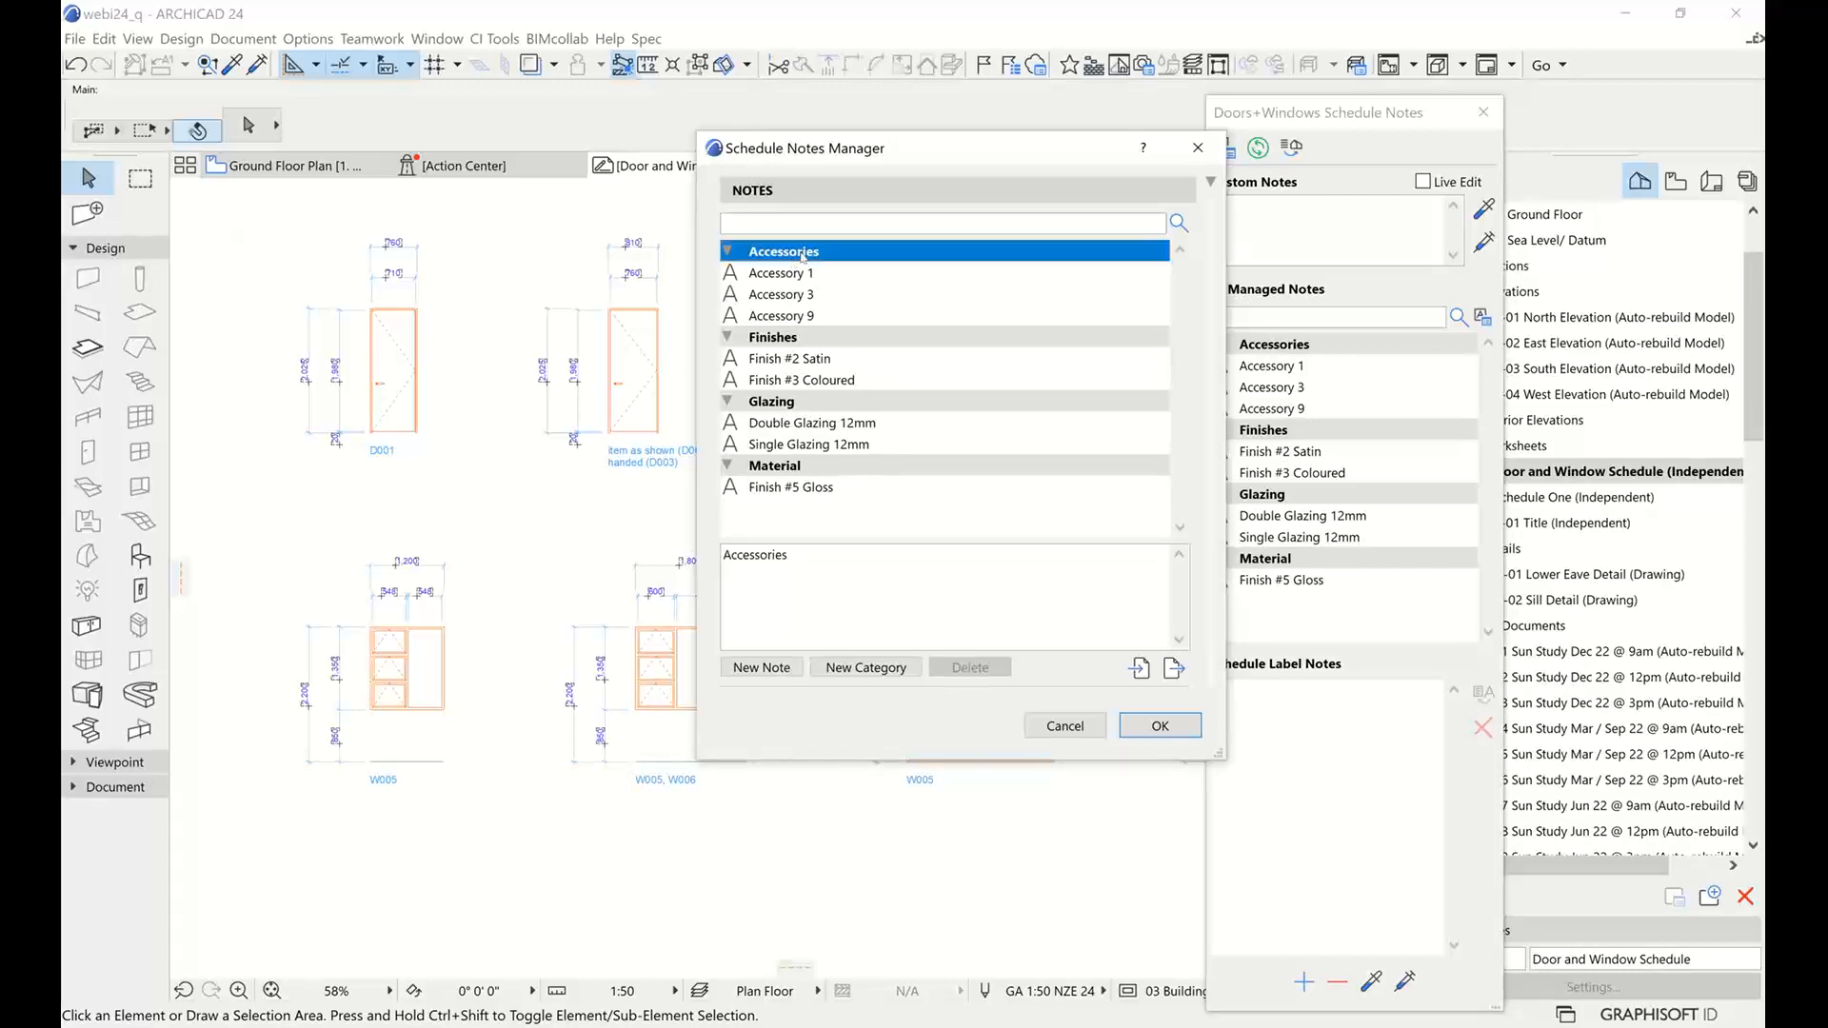
click(784, 274)
click(783, 297)
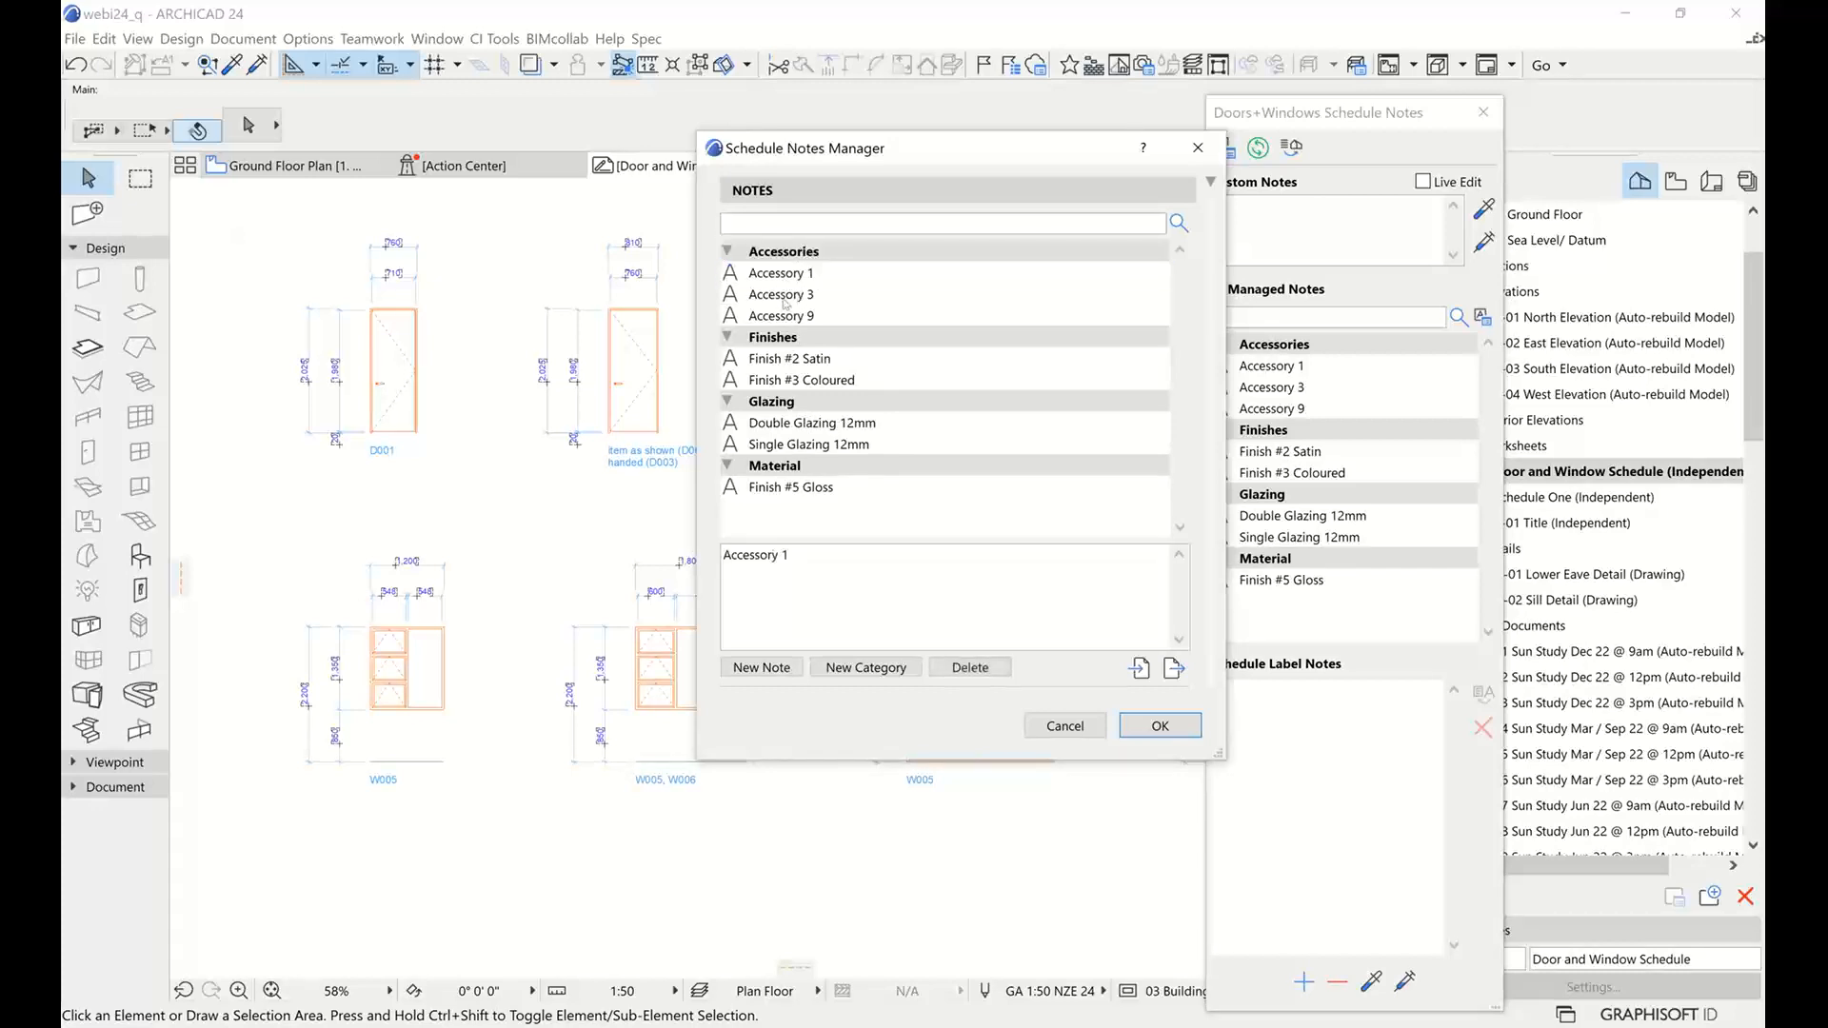
click(786, 253)
click(793, 274)
click(790, 295)
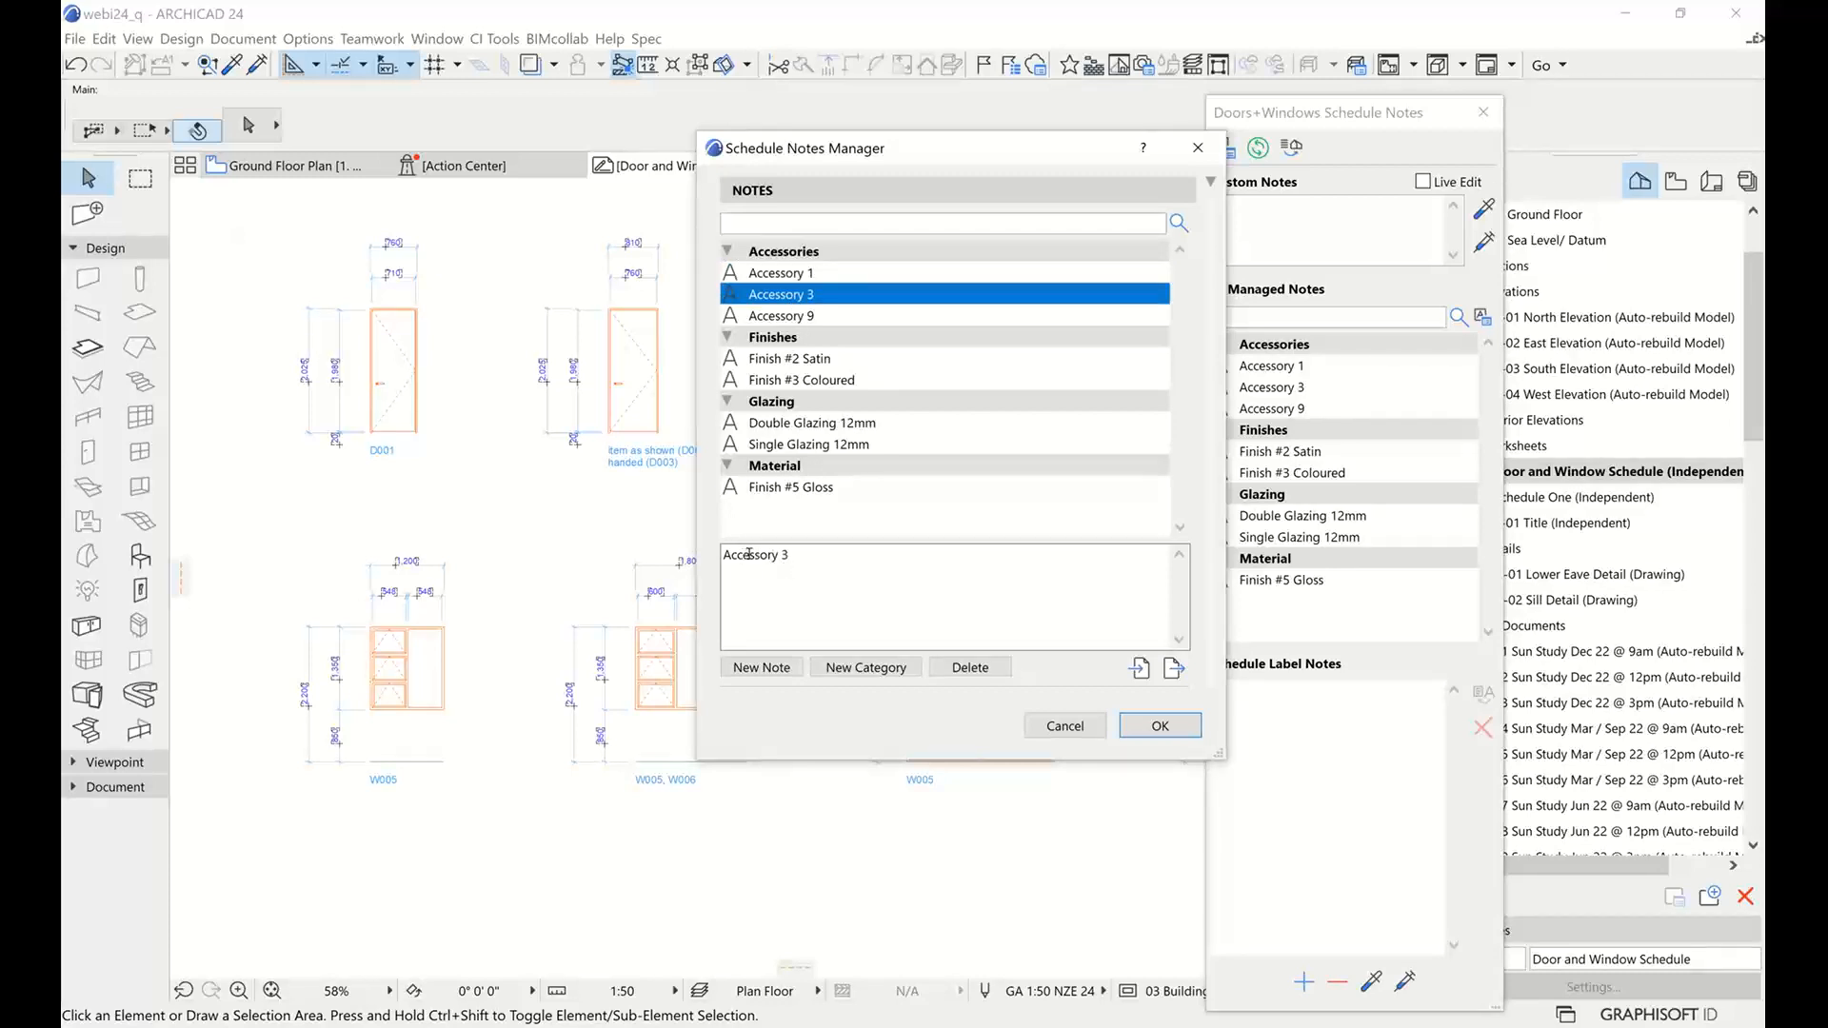
click(810, 360)
click(808, 423)
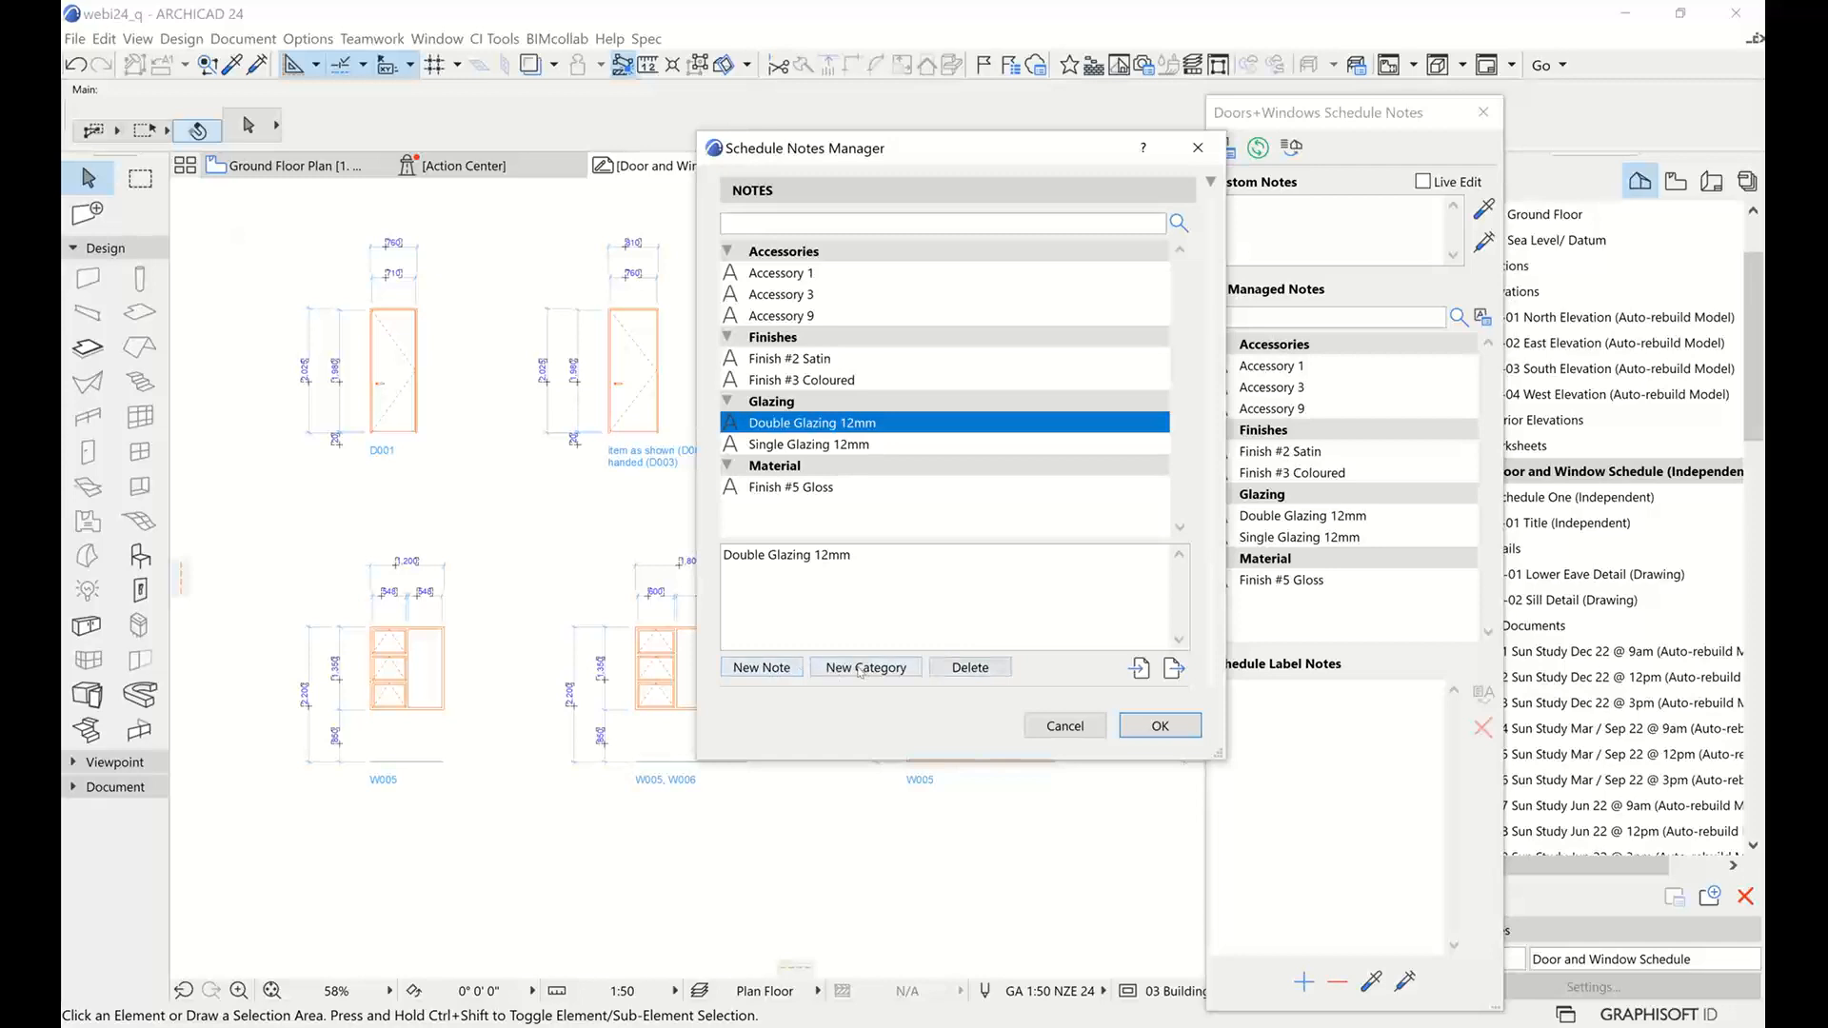
click(828, 488)
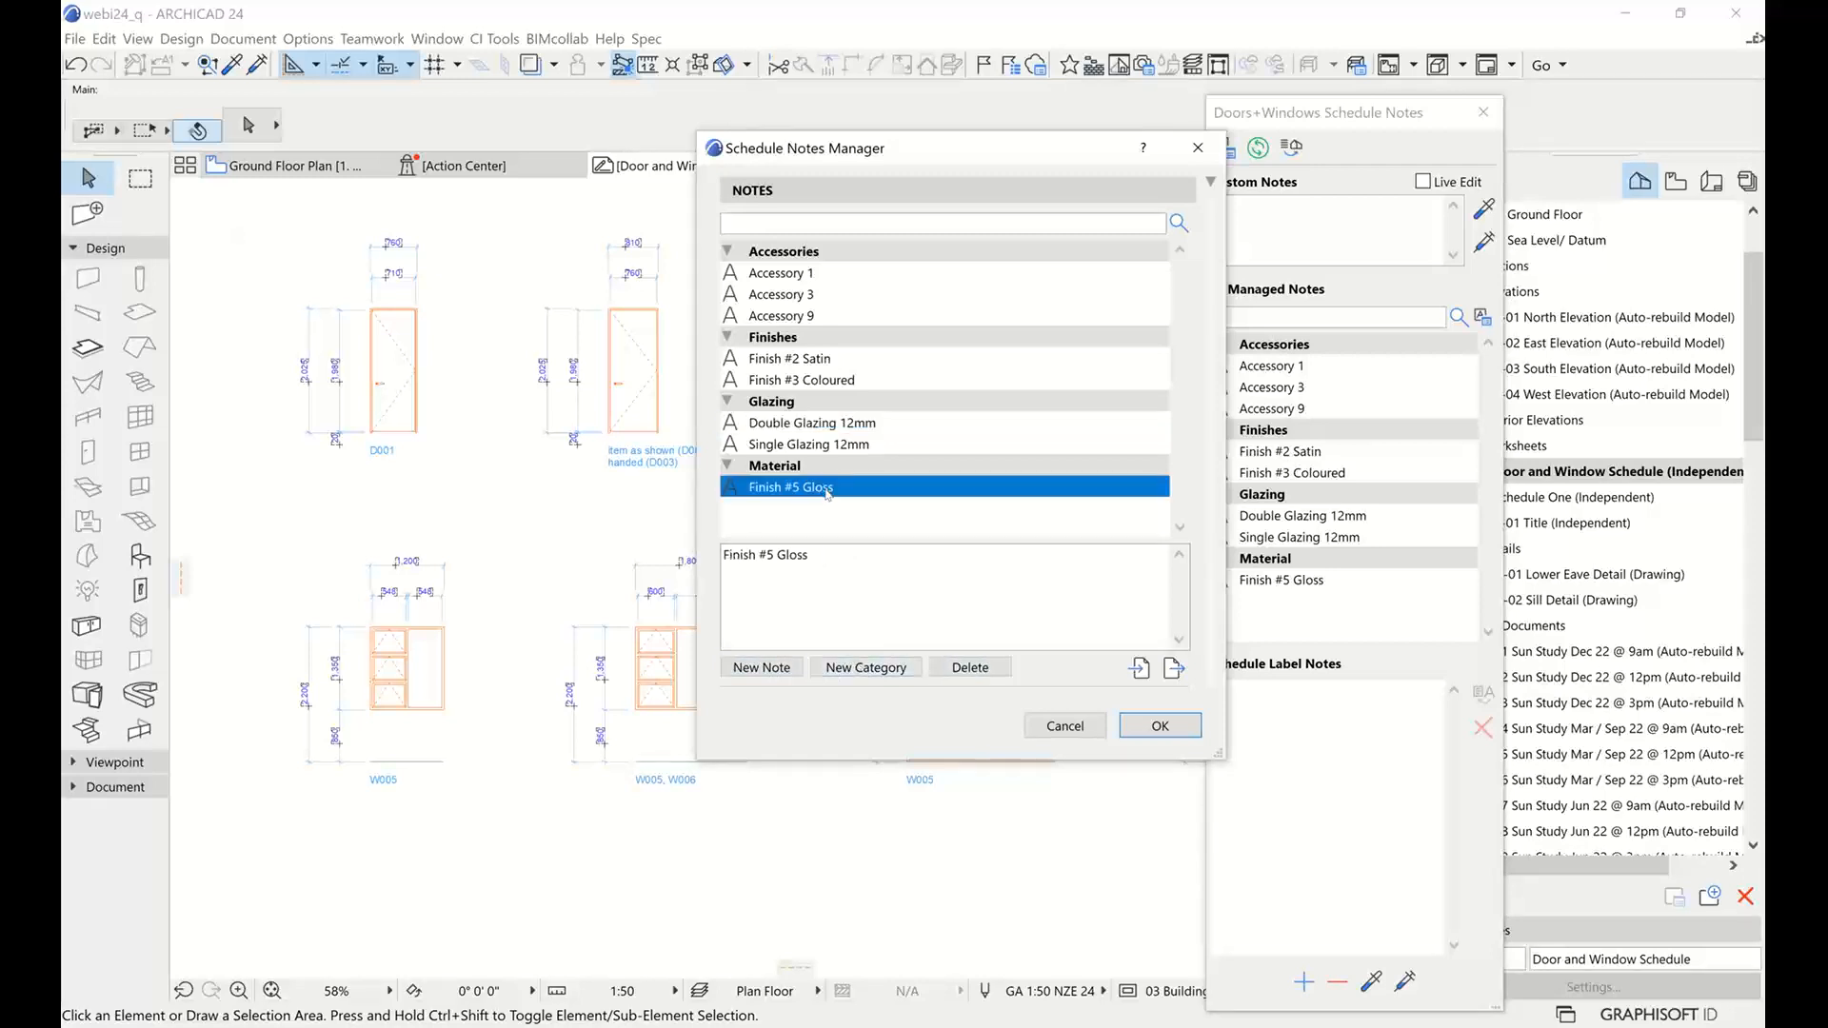
Create a new note category named "Test Category" in the Schedule Notes Manager
click(866, 669)
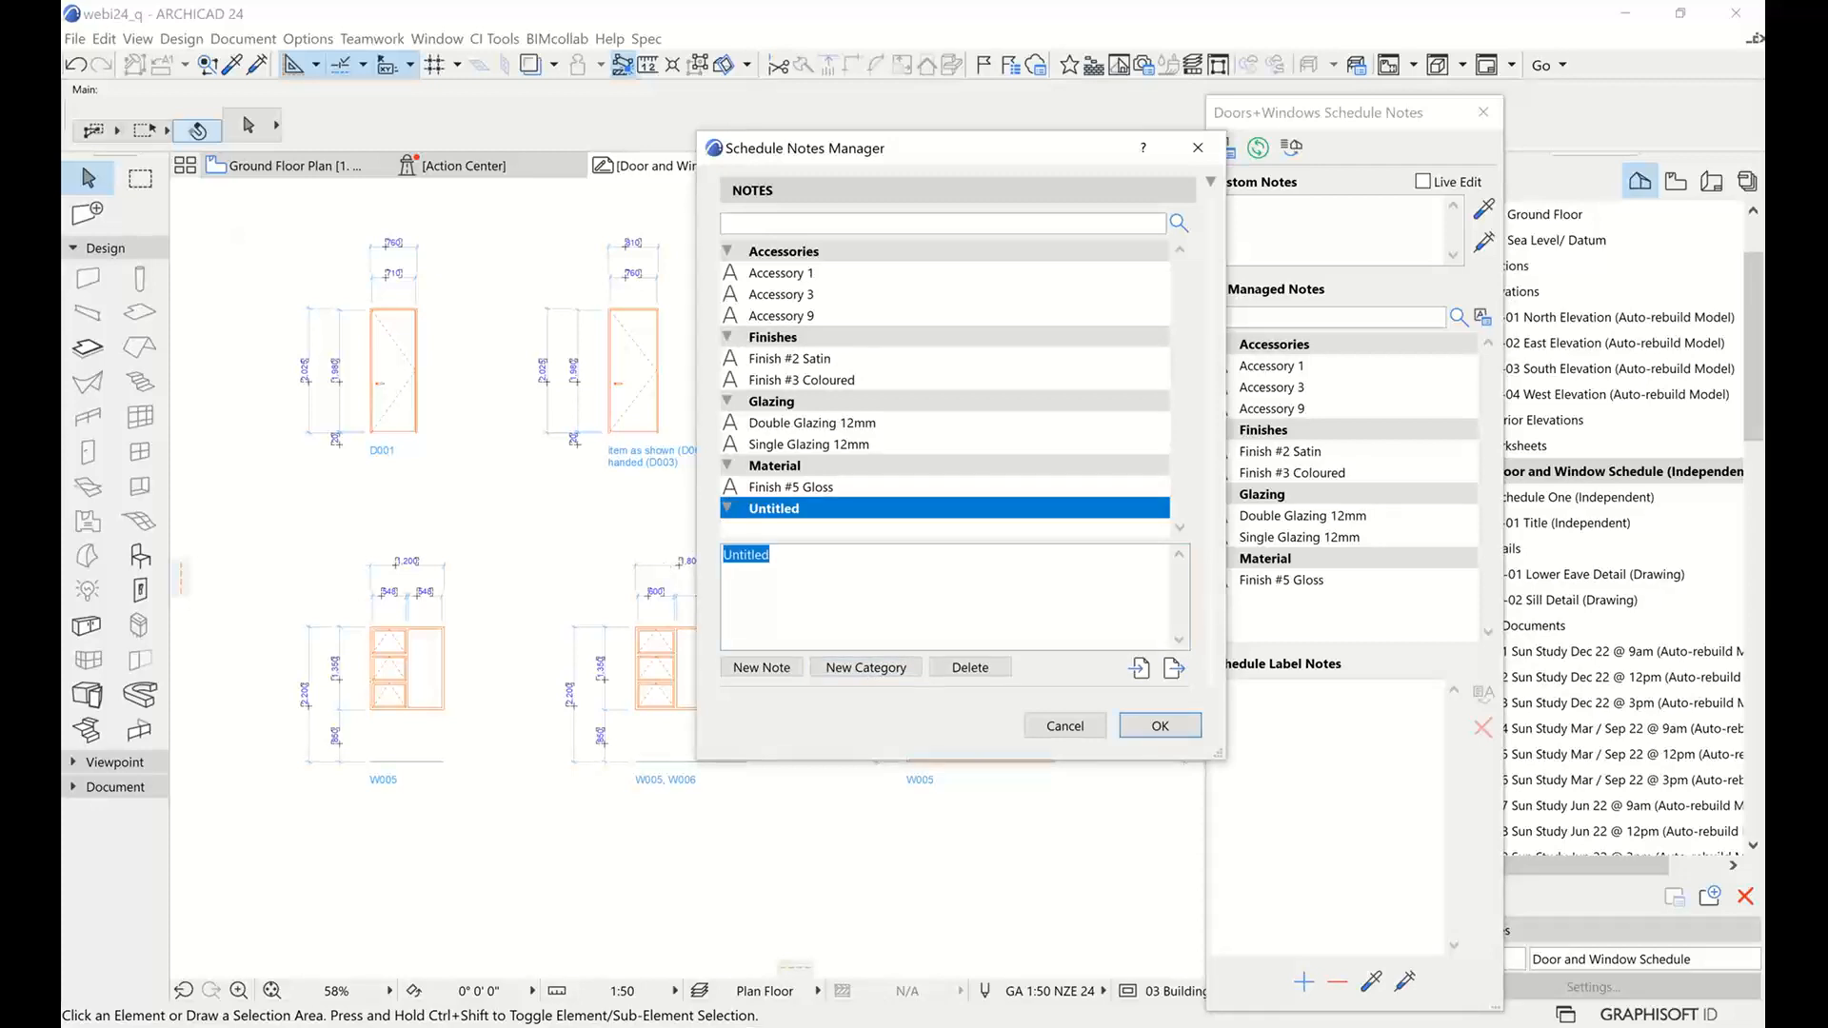
text(Test Category)
click(881, 533)
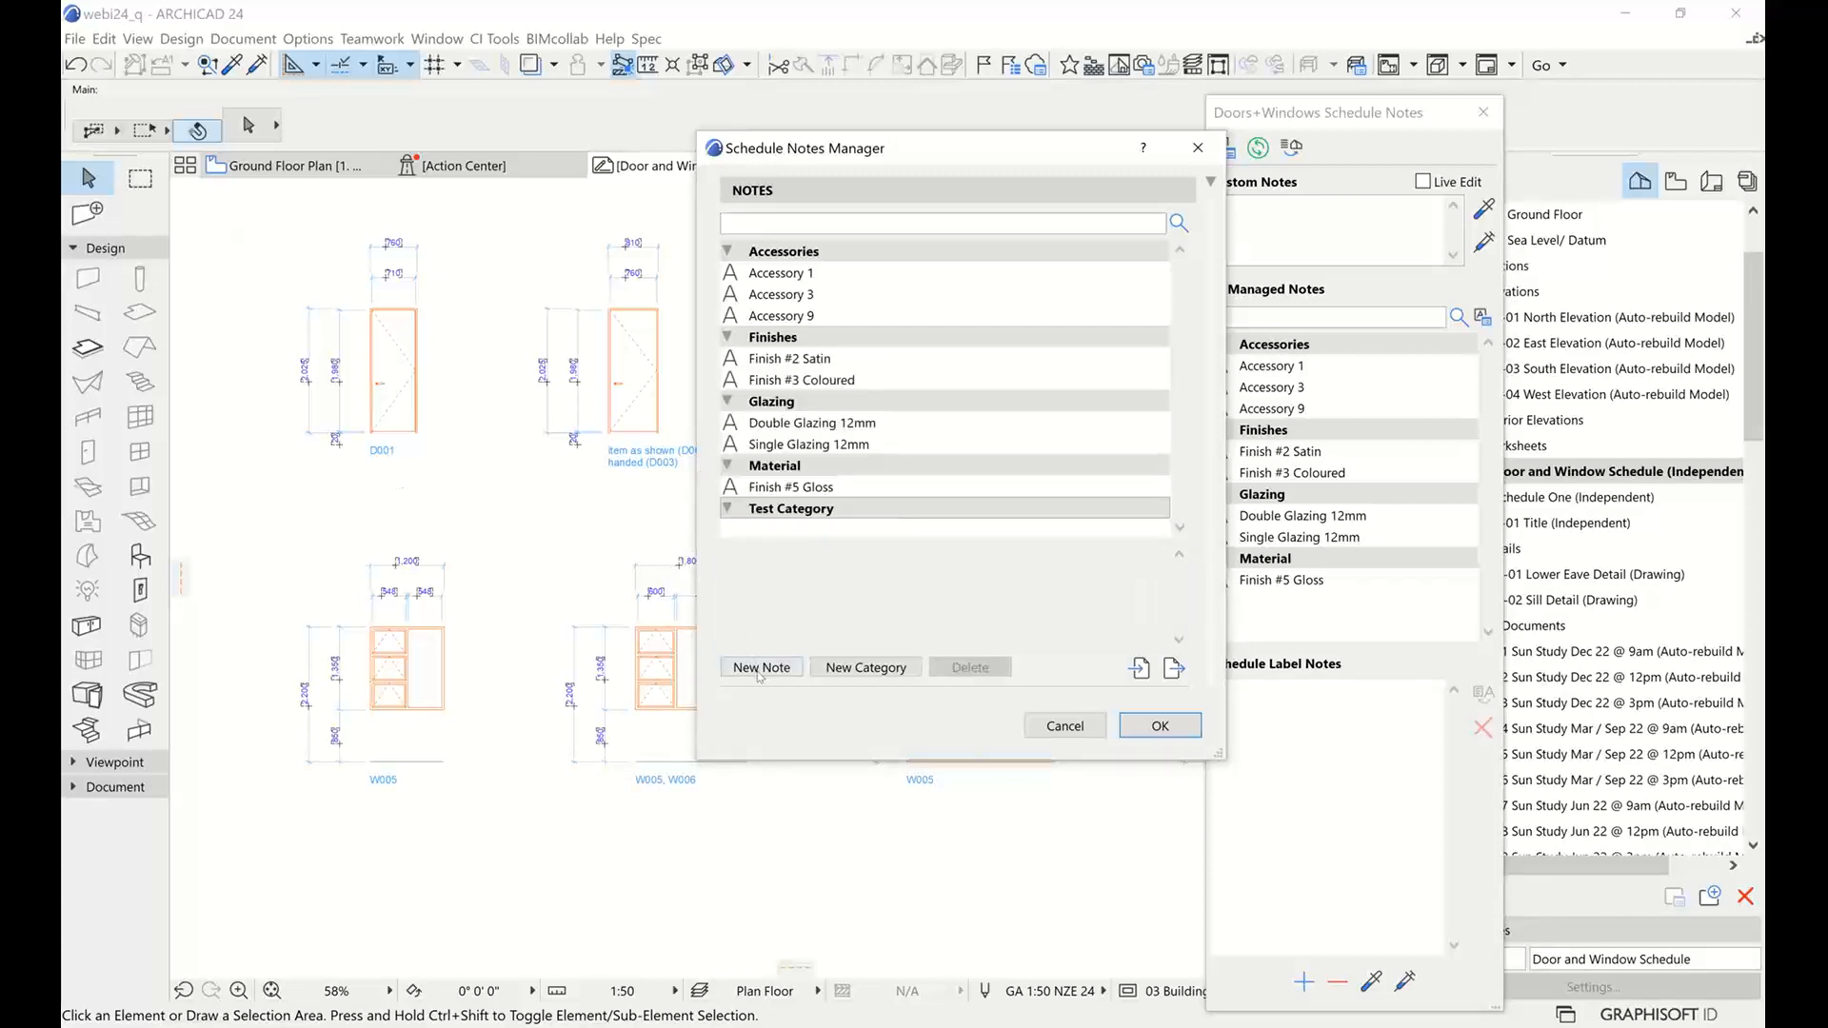
Add a new managed note with the text "Test Note"
click(759, 670)
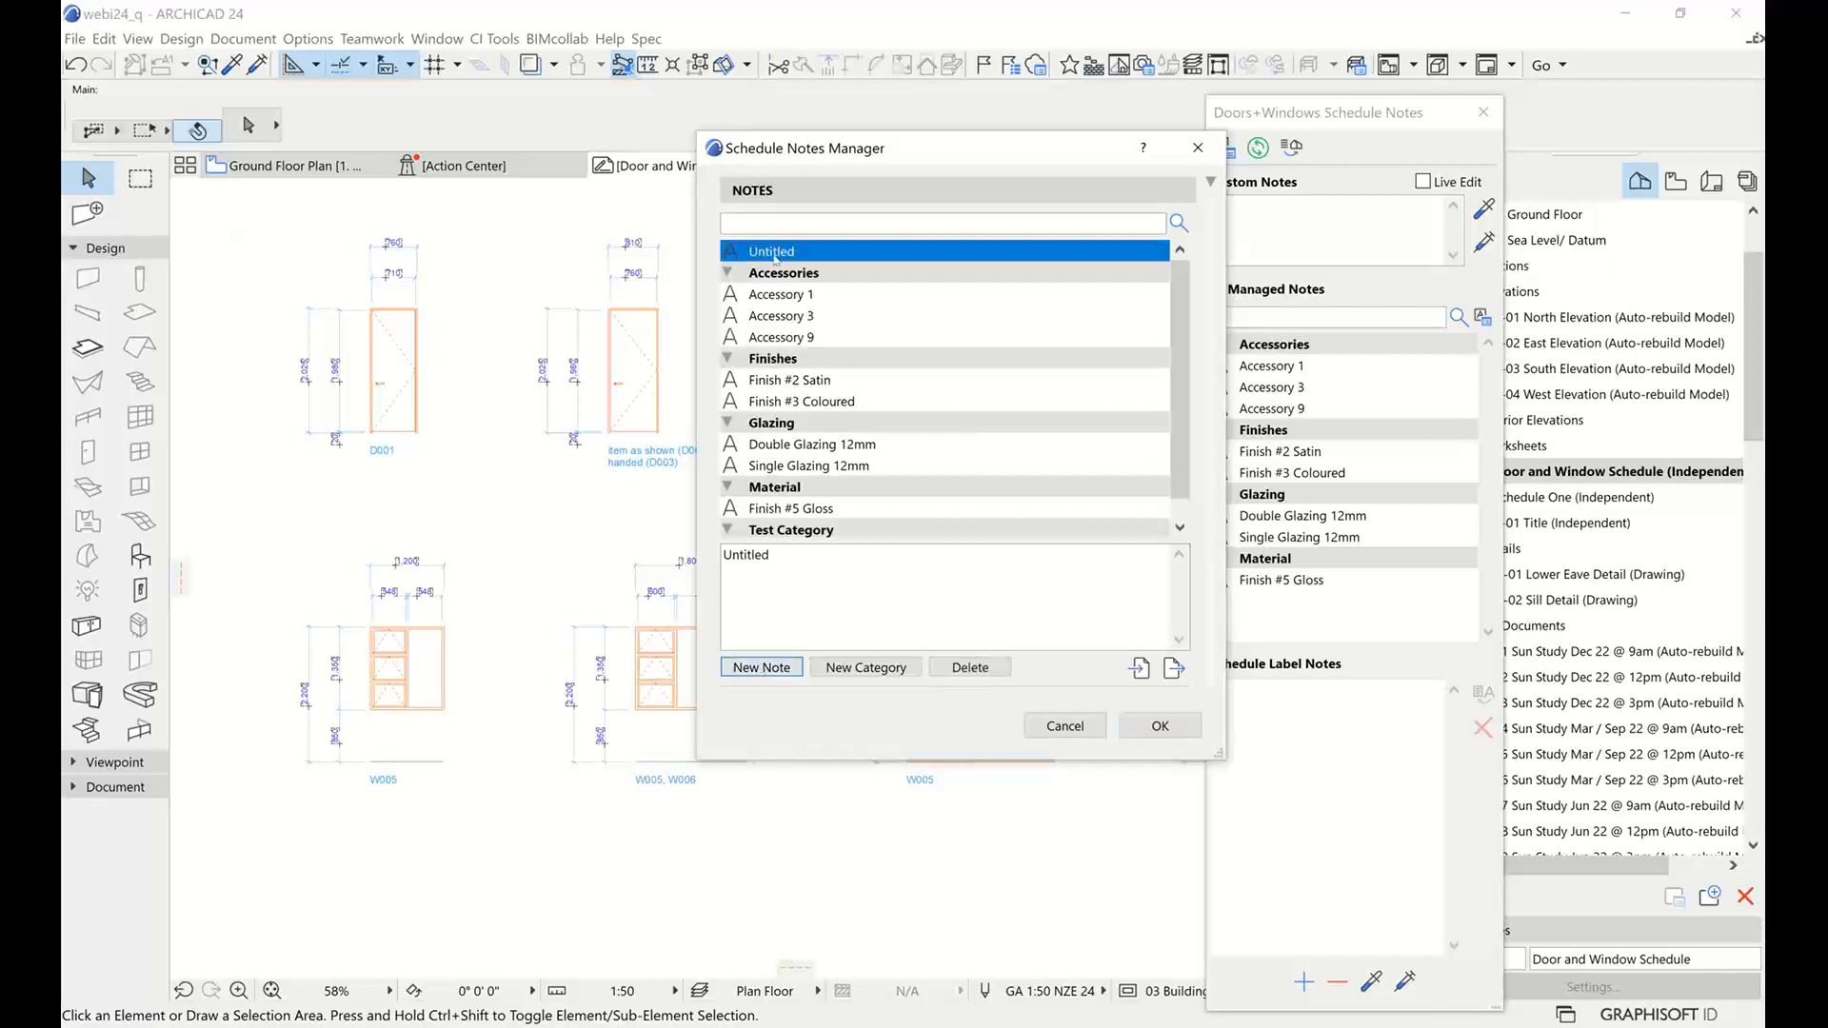
drag(795, 563, 600, 566)
text(T)
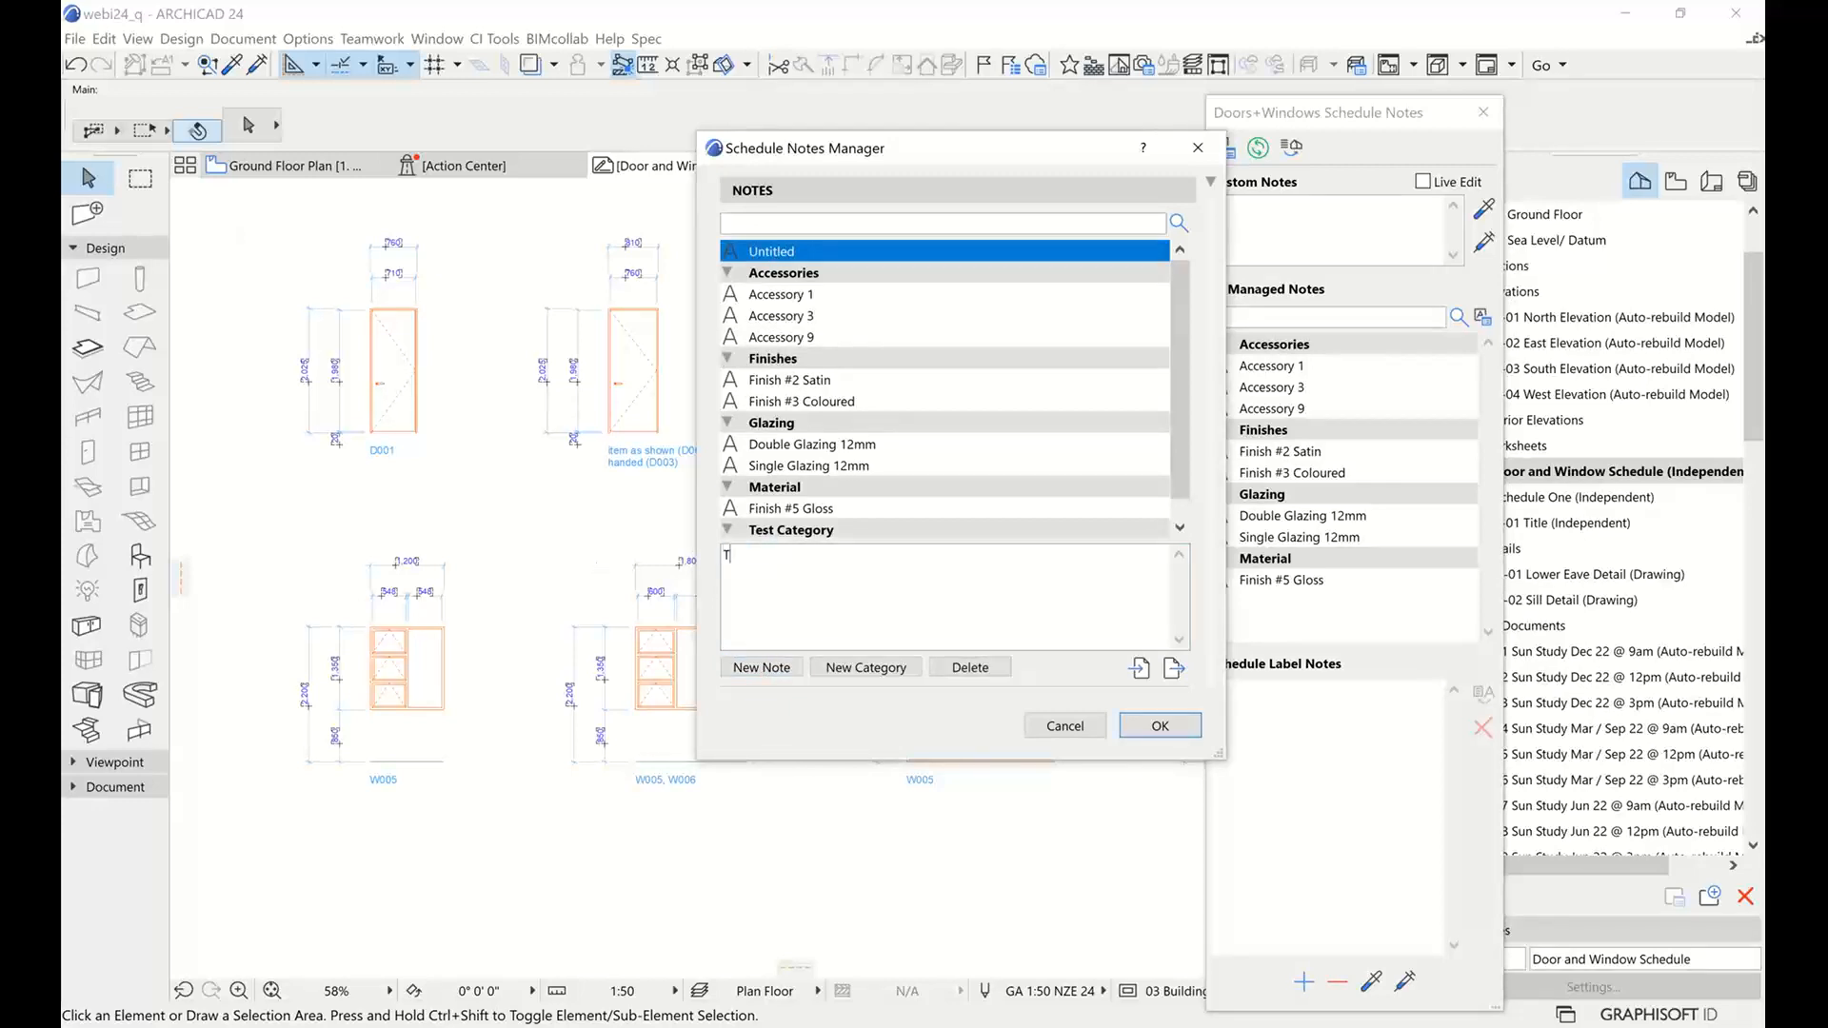
text(est Note)
click(914, 295)
Move the Test Note out of the top of the notes list into Test Category
click(831, 253)
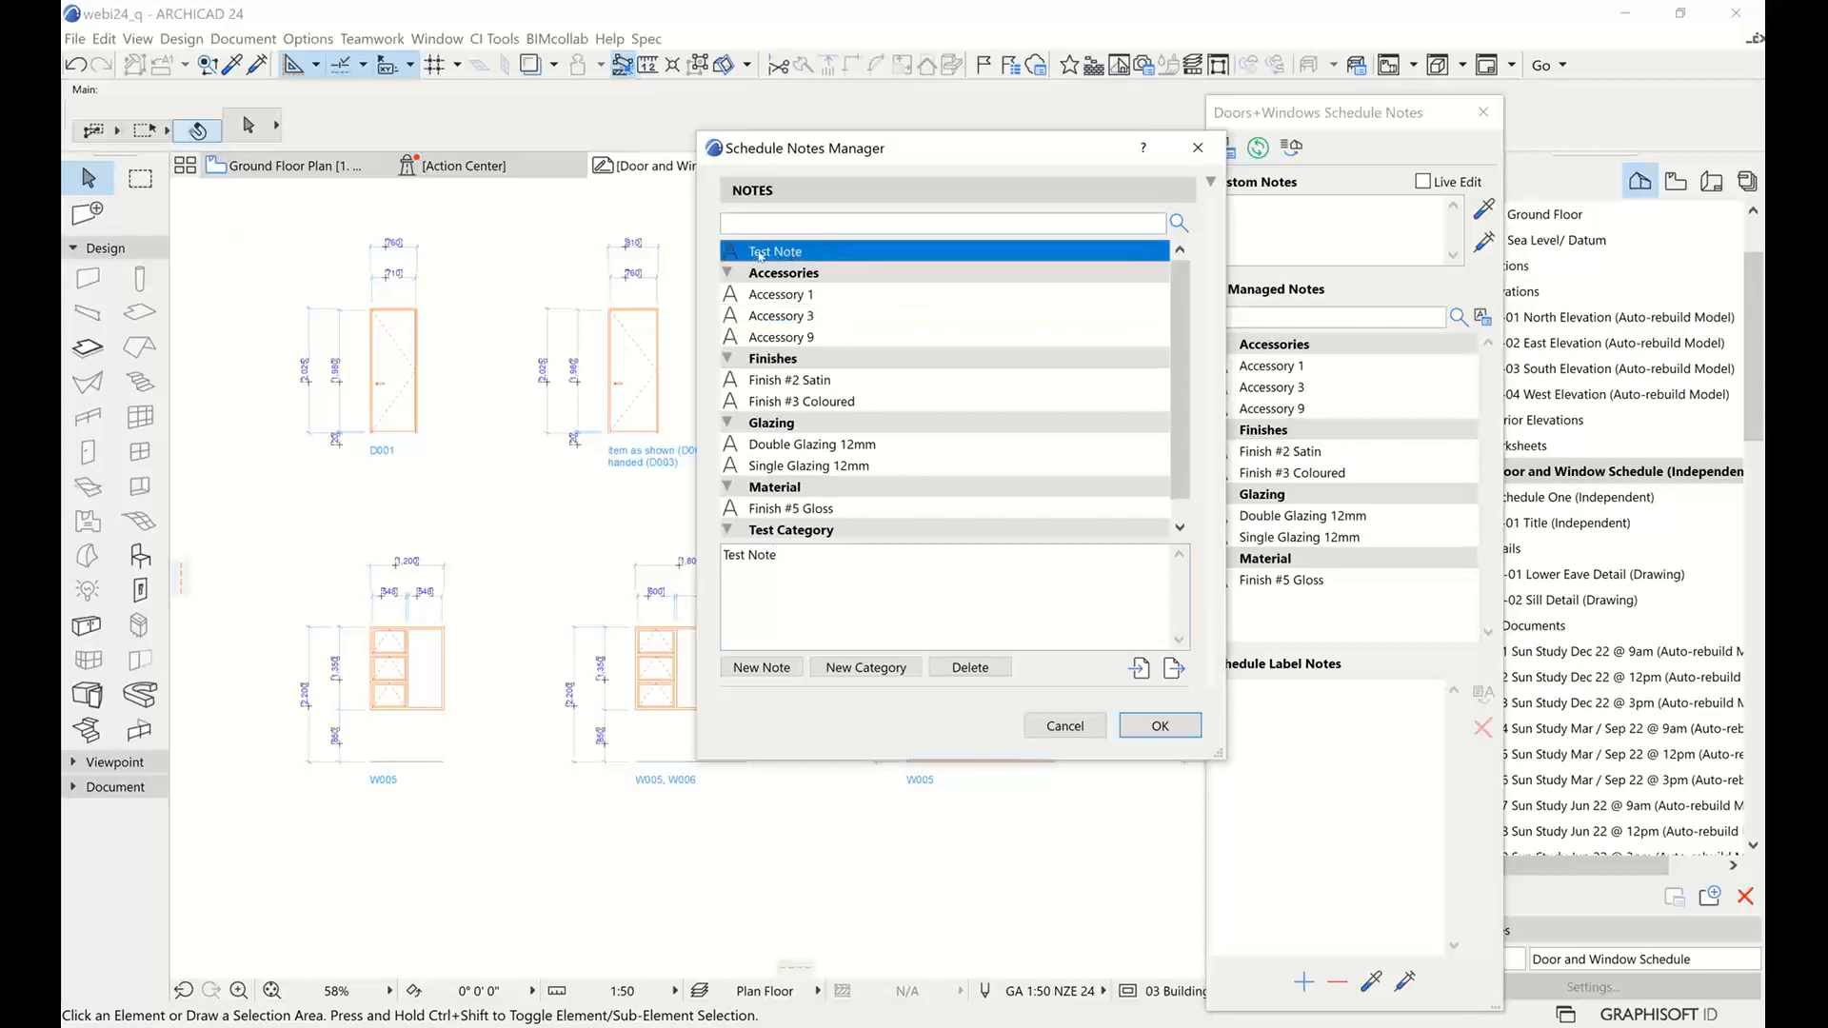
drag(763, 263, 786, 528)
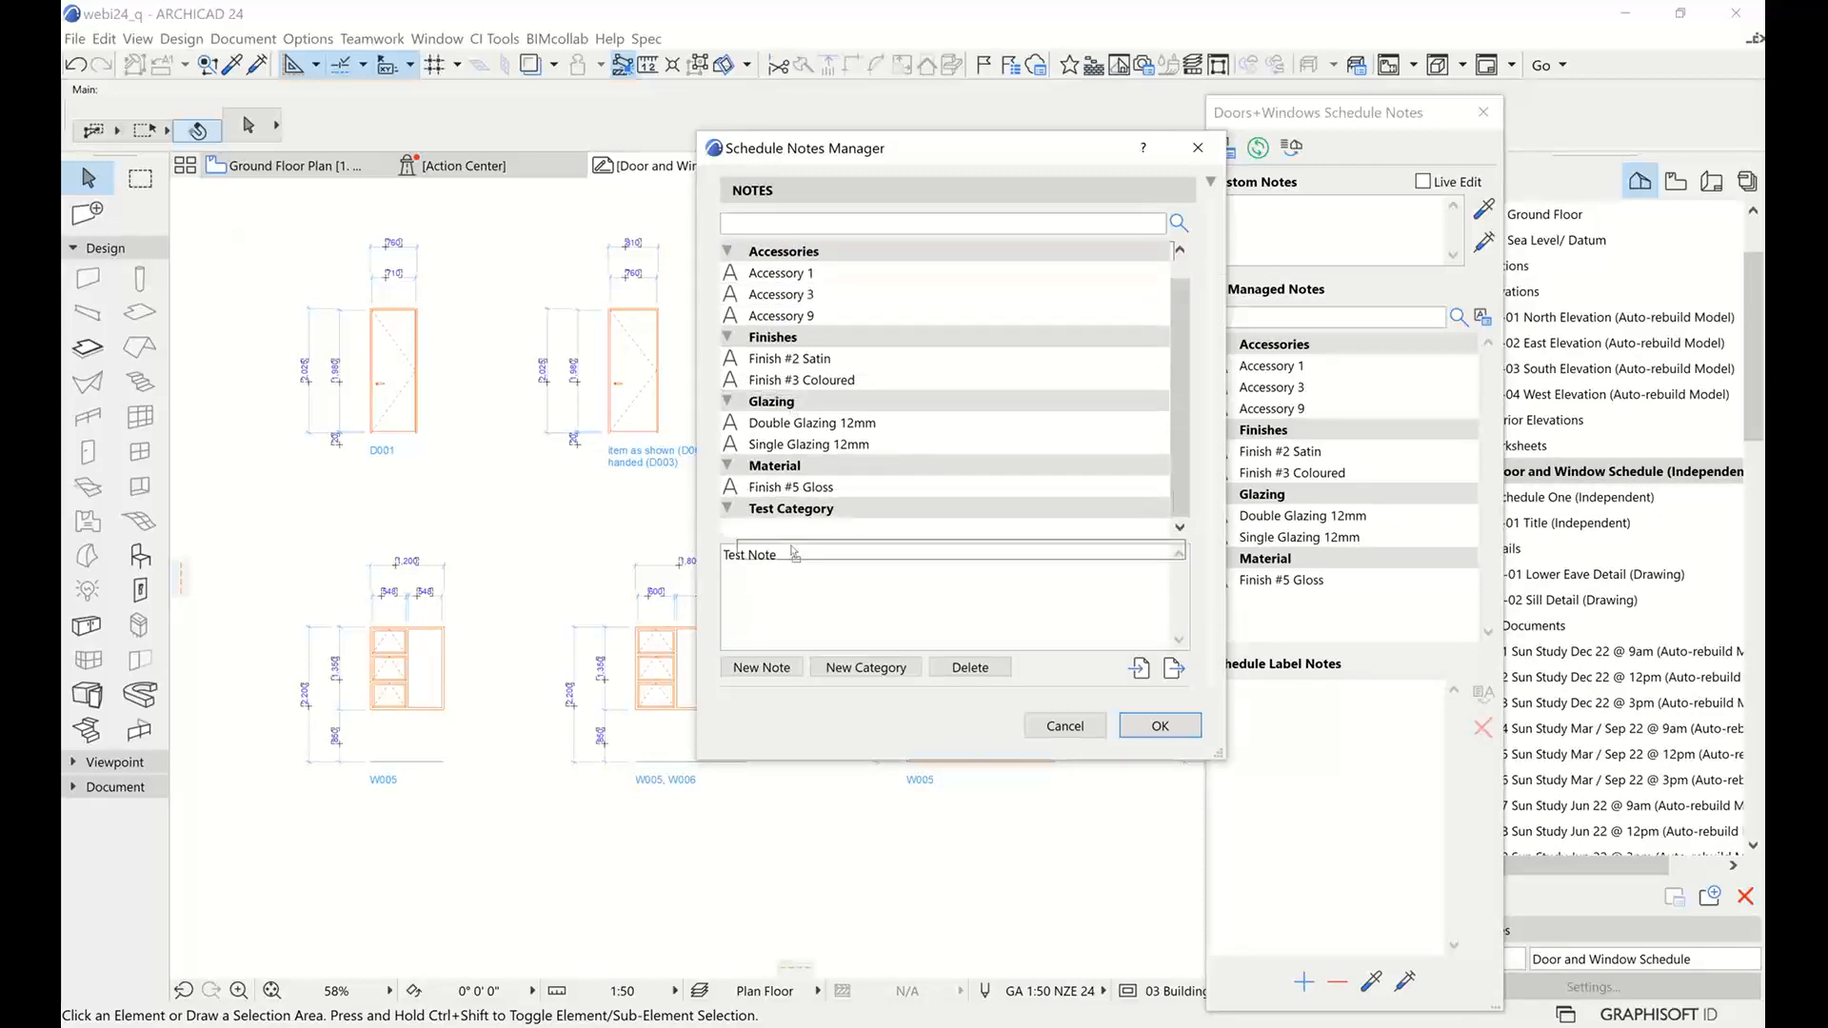
click(783, 511)
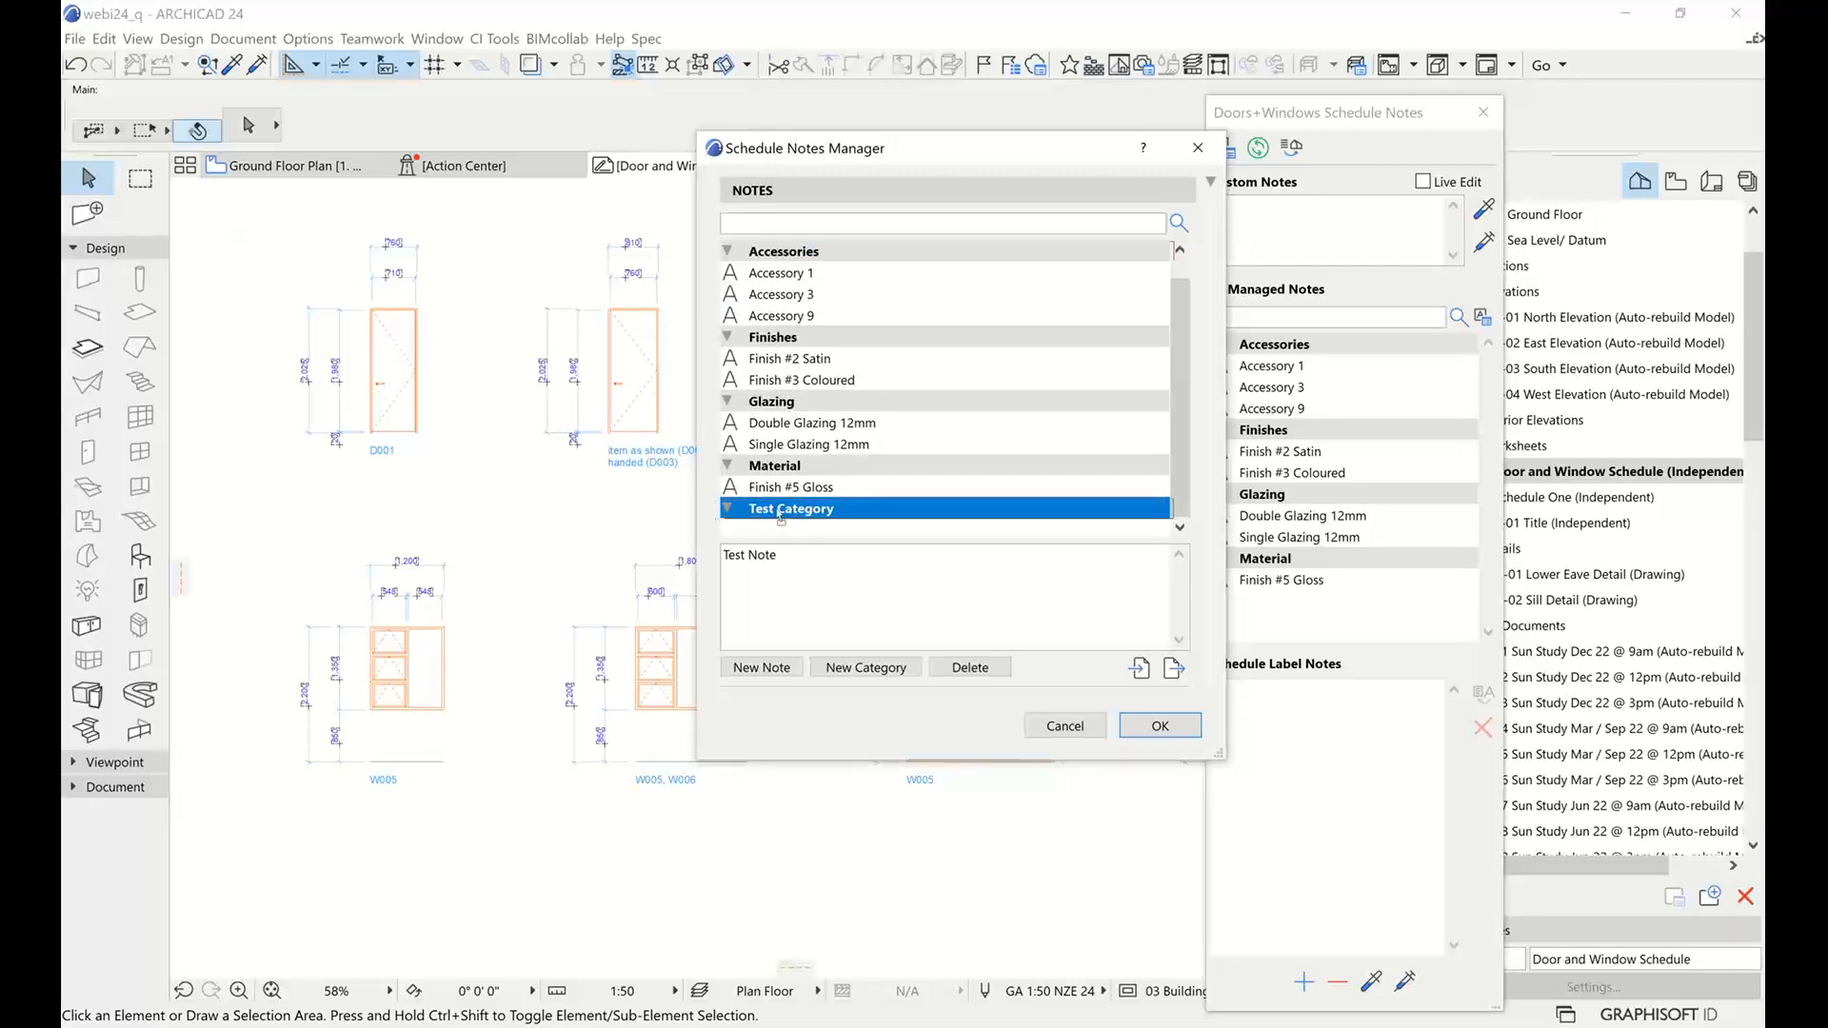
drag(778, 510, 778, 511)
scroll(781, 526, down, 1)
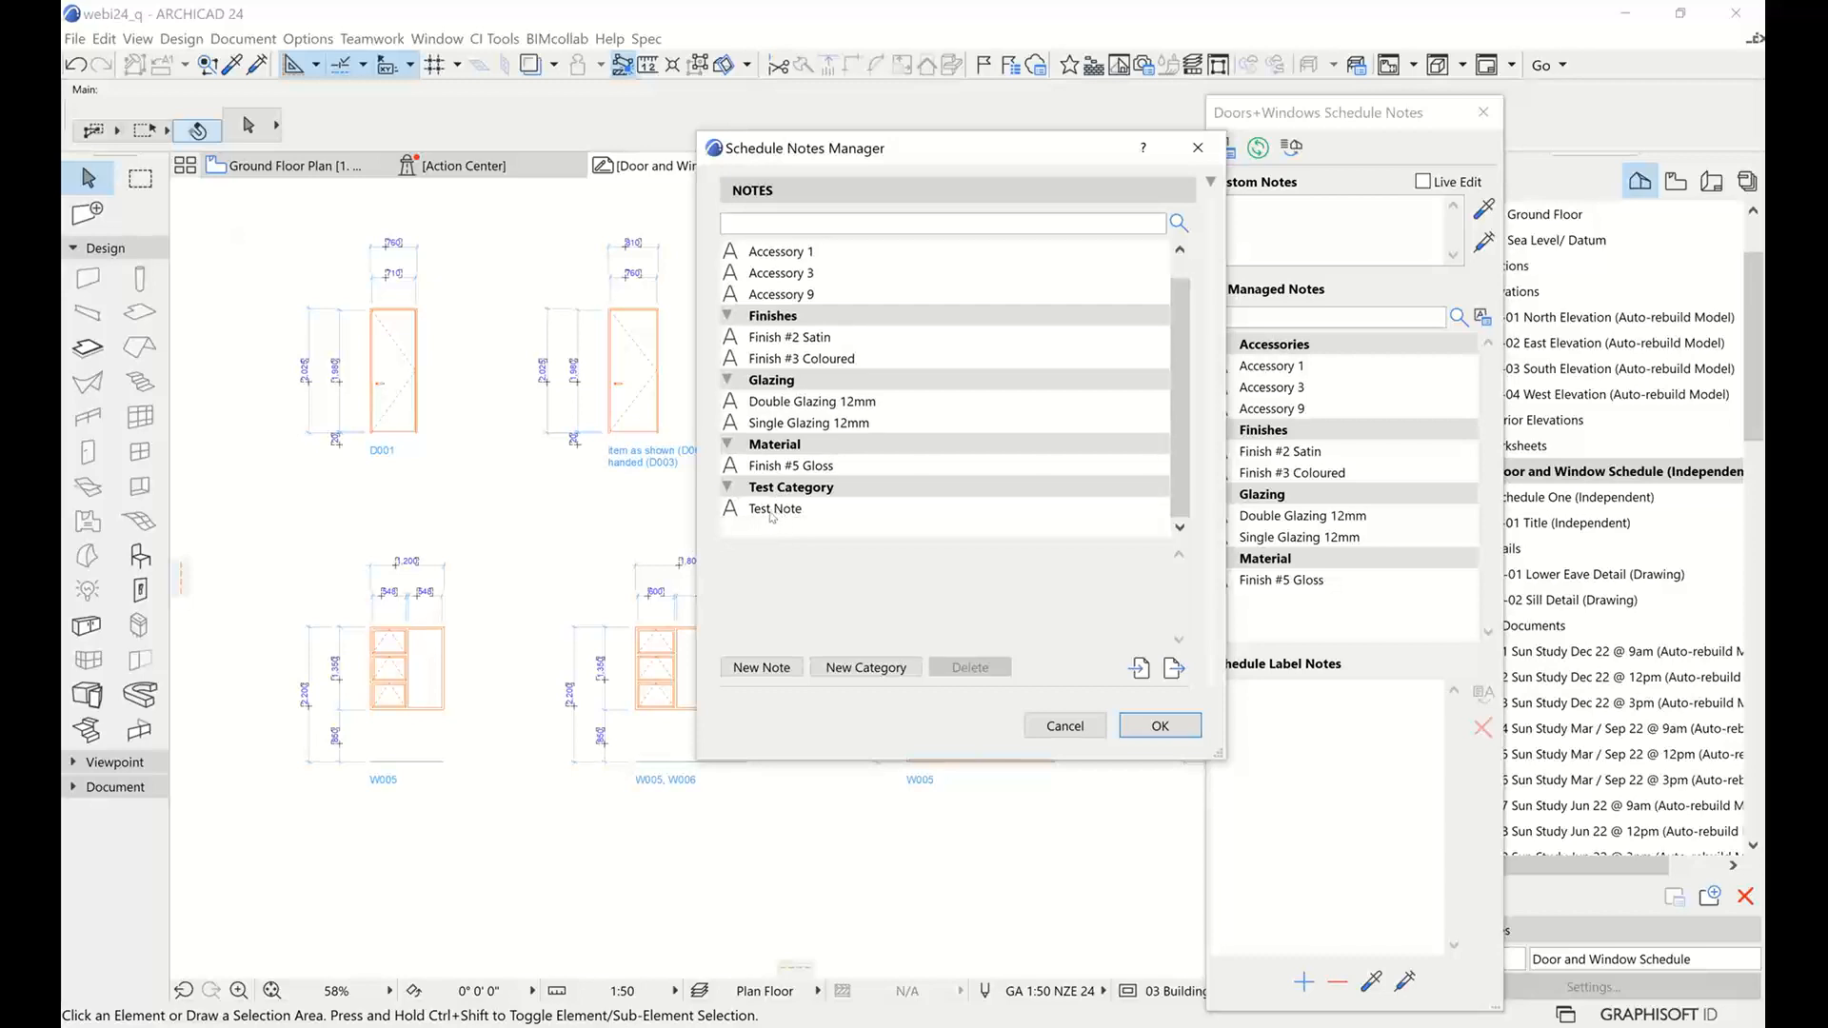
Collapse and re-expand Test Category, and save the changes to the managed notes
click(729, 487)
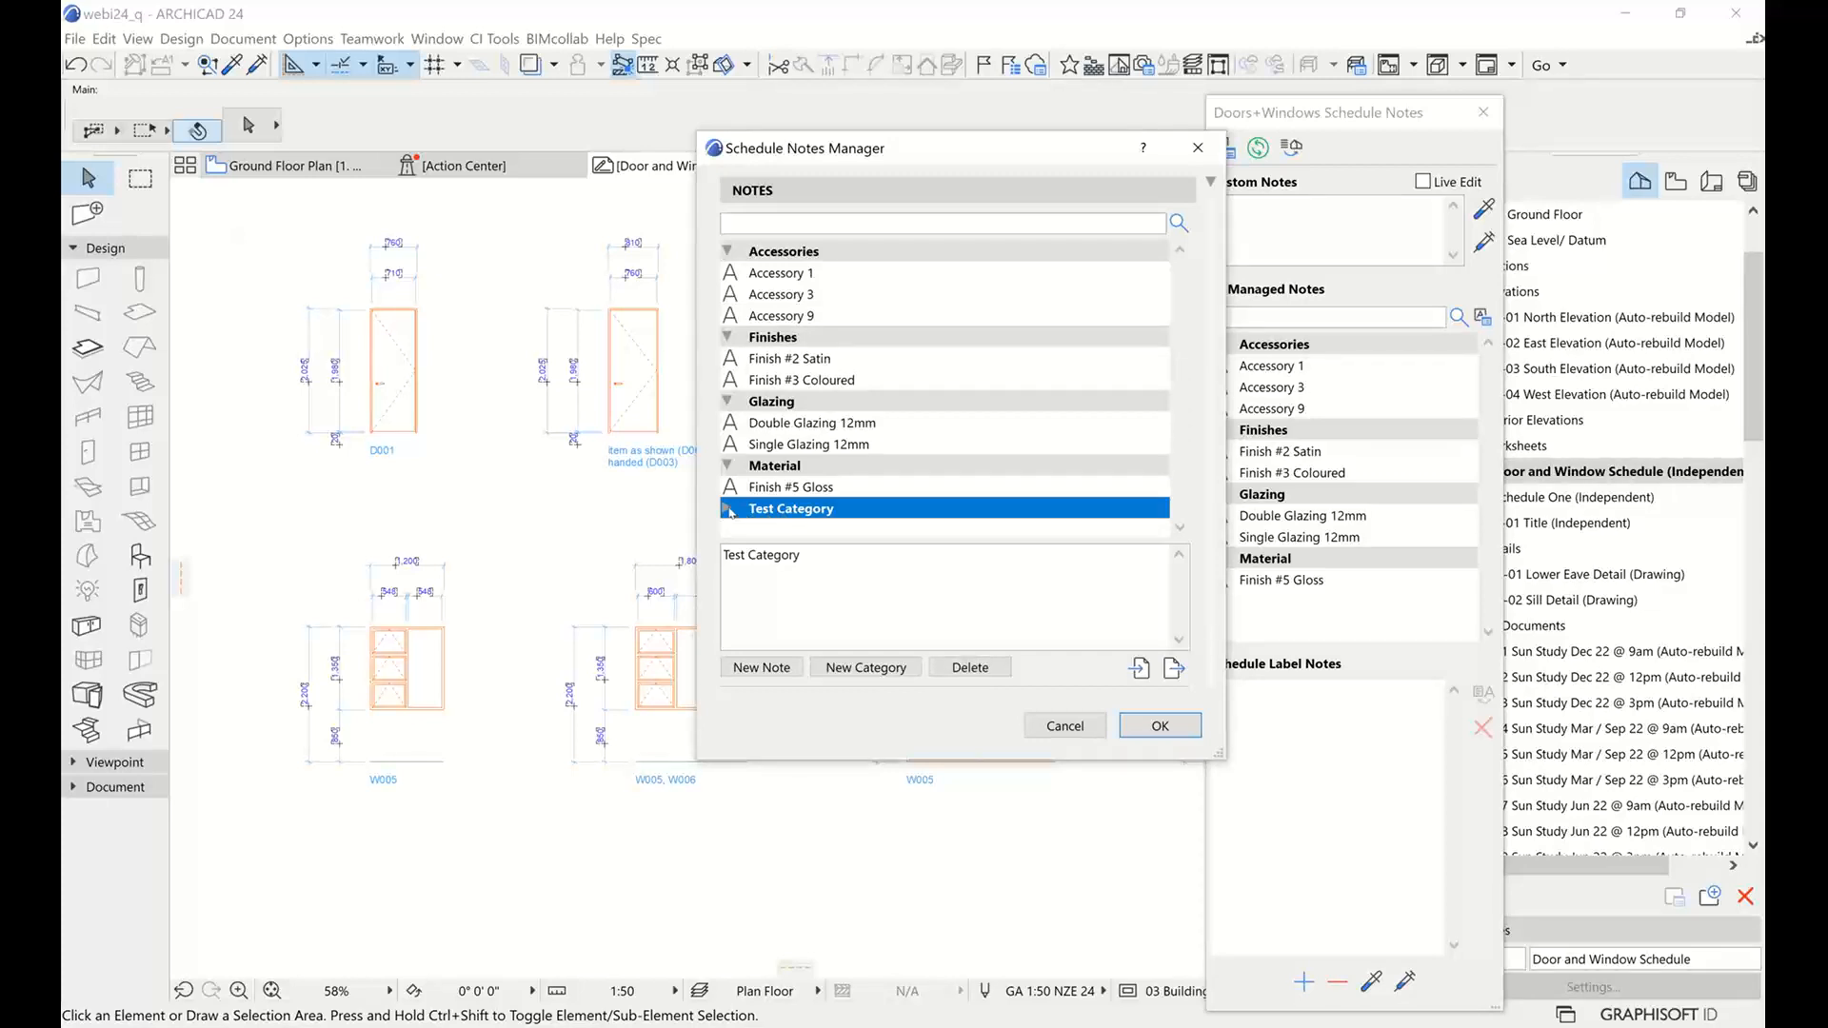
click(731, 511)
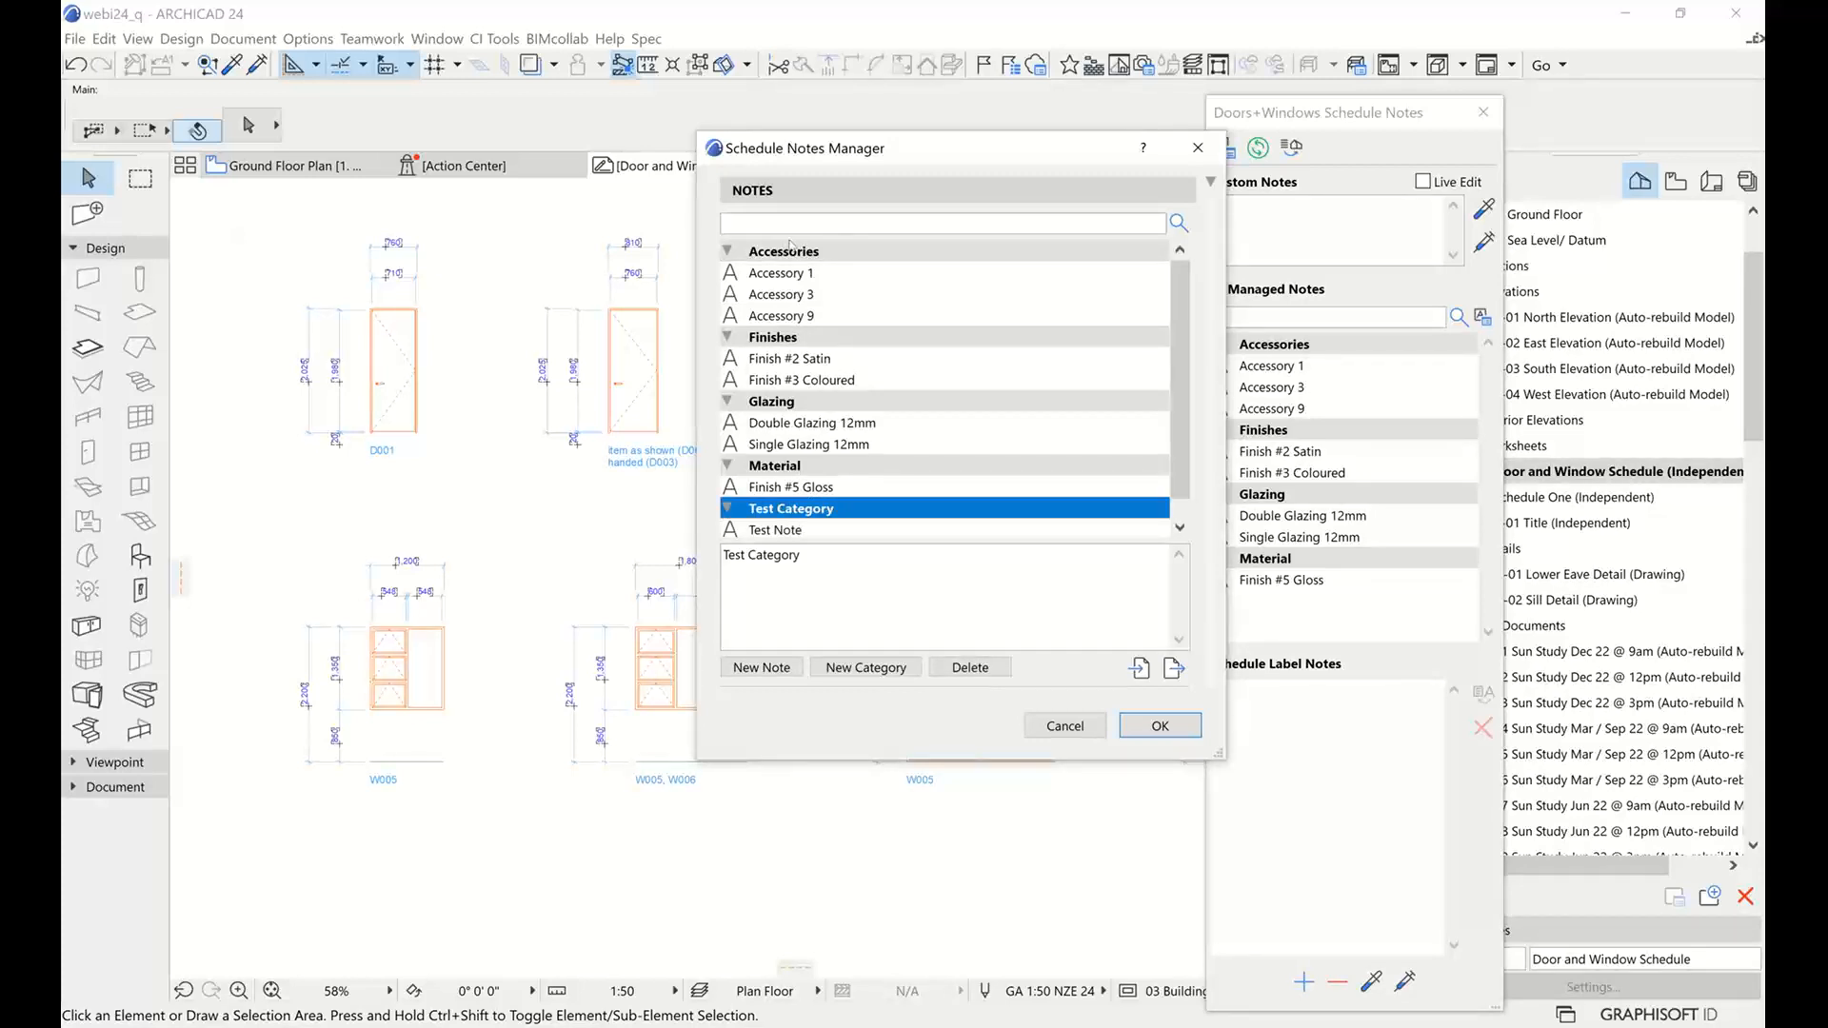
scroll(844, 386, down, 1)
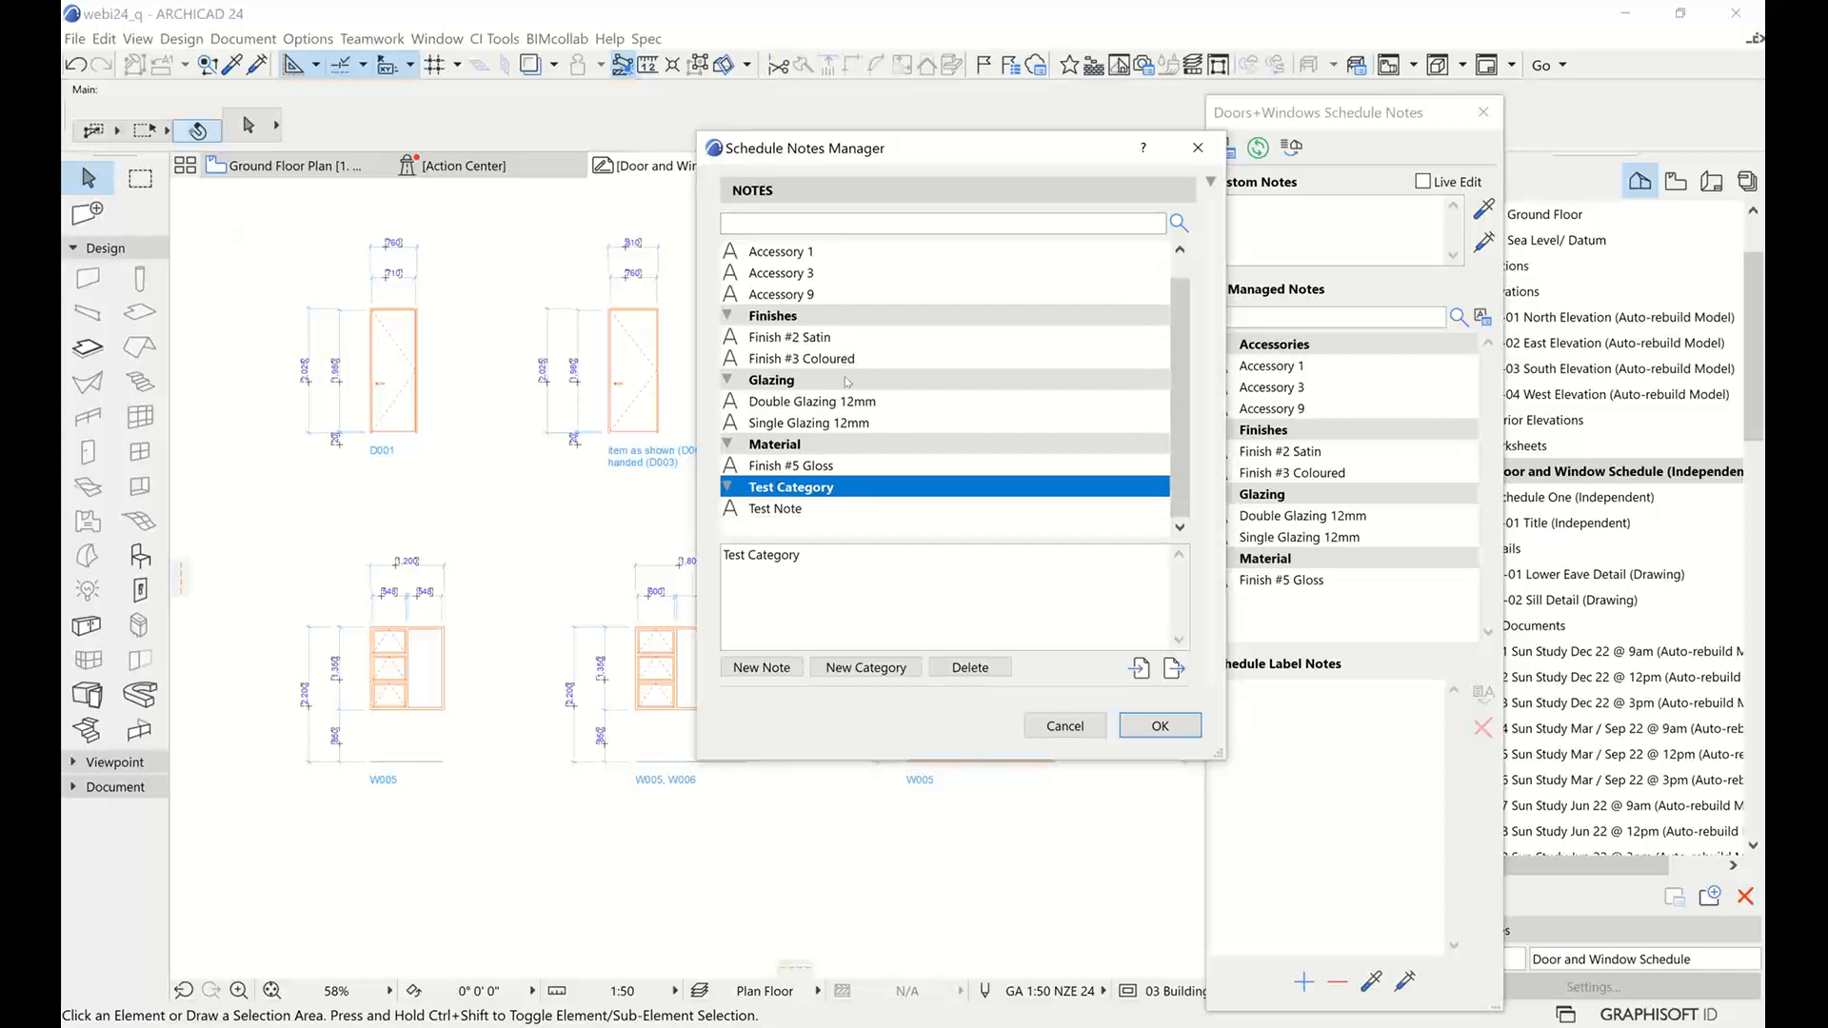
scroll(840, 380, up, 1)
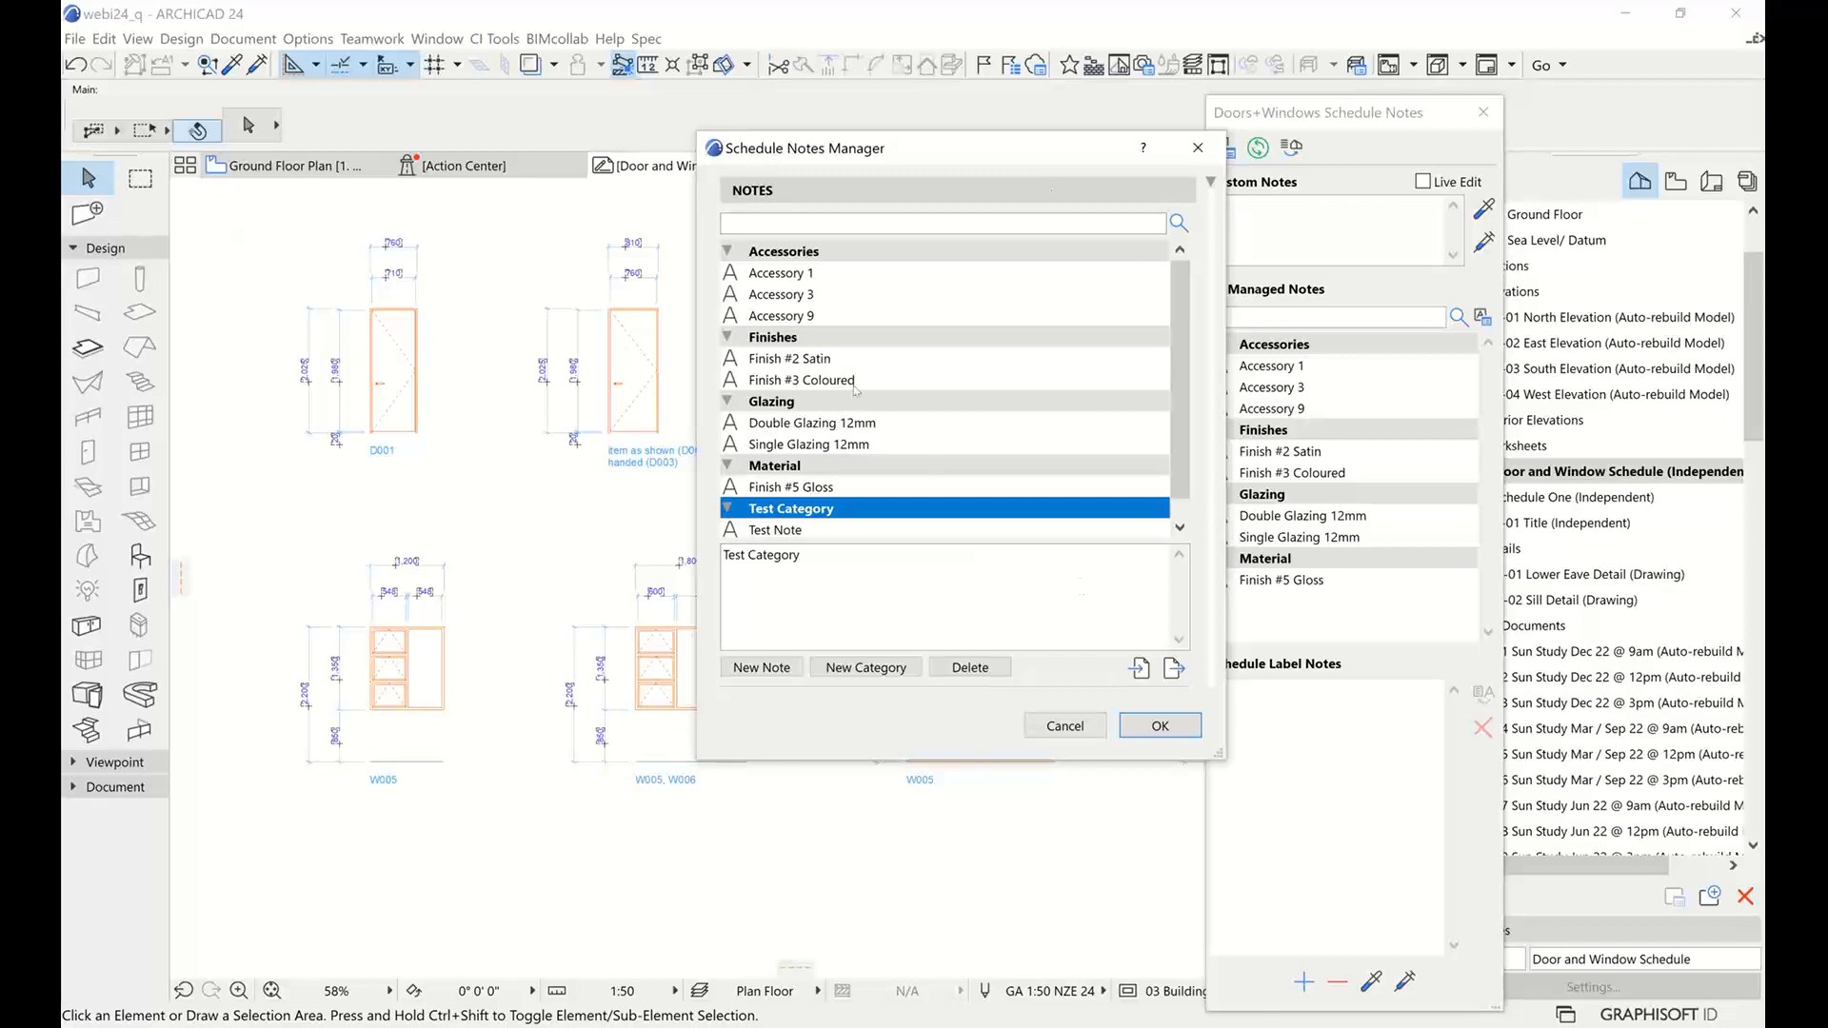
click(1127, 727)
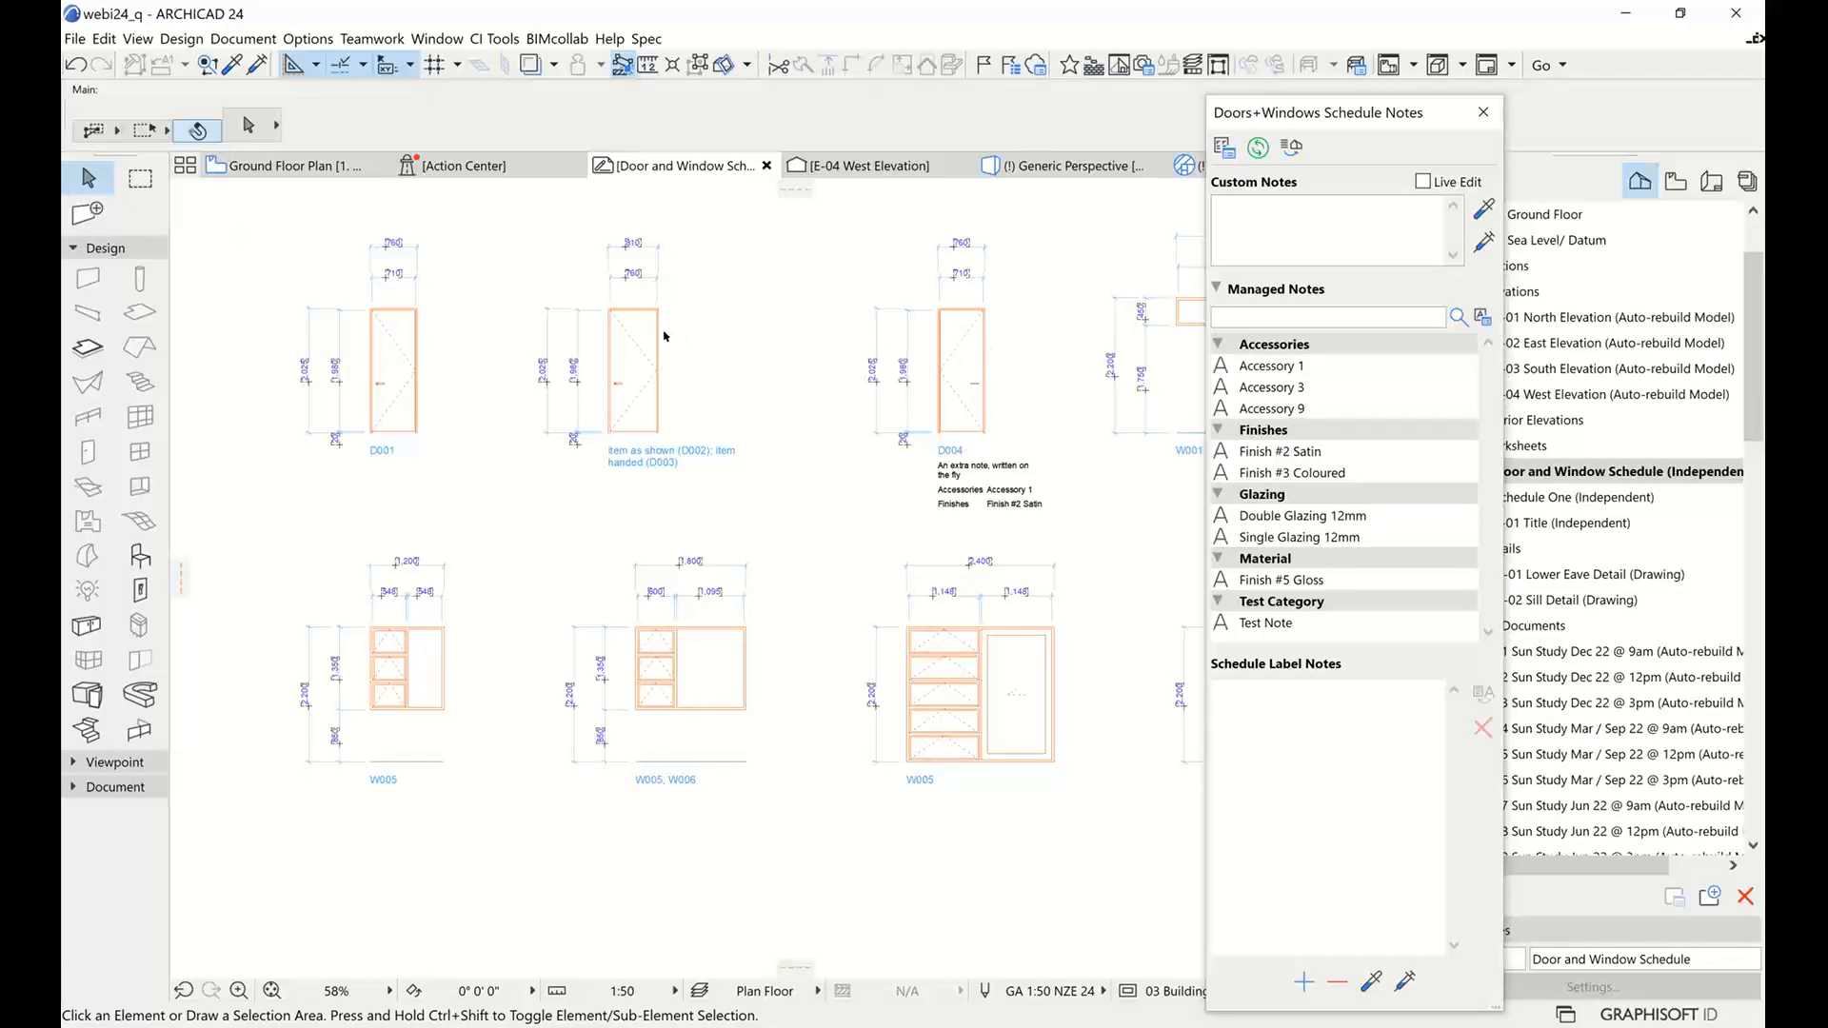
View the Ground Floor Plan, switch to the Generic Perspective and open the settings of the 2400 x 2200 CI Tools window facing the deck
mouse_move(640, 335)
middle_down()
mouse_move(563, 391)
mouse_move(739, 388)
middle_up()
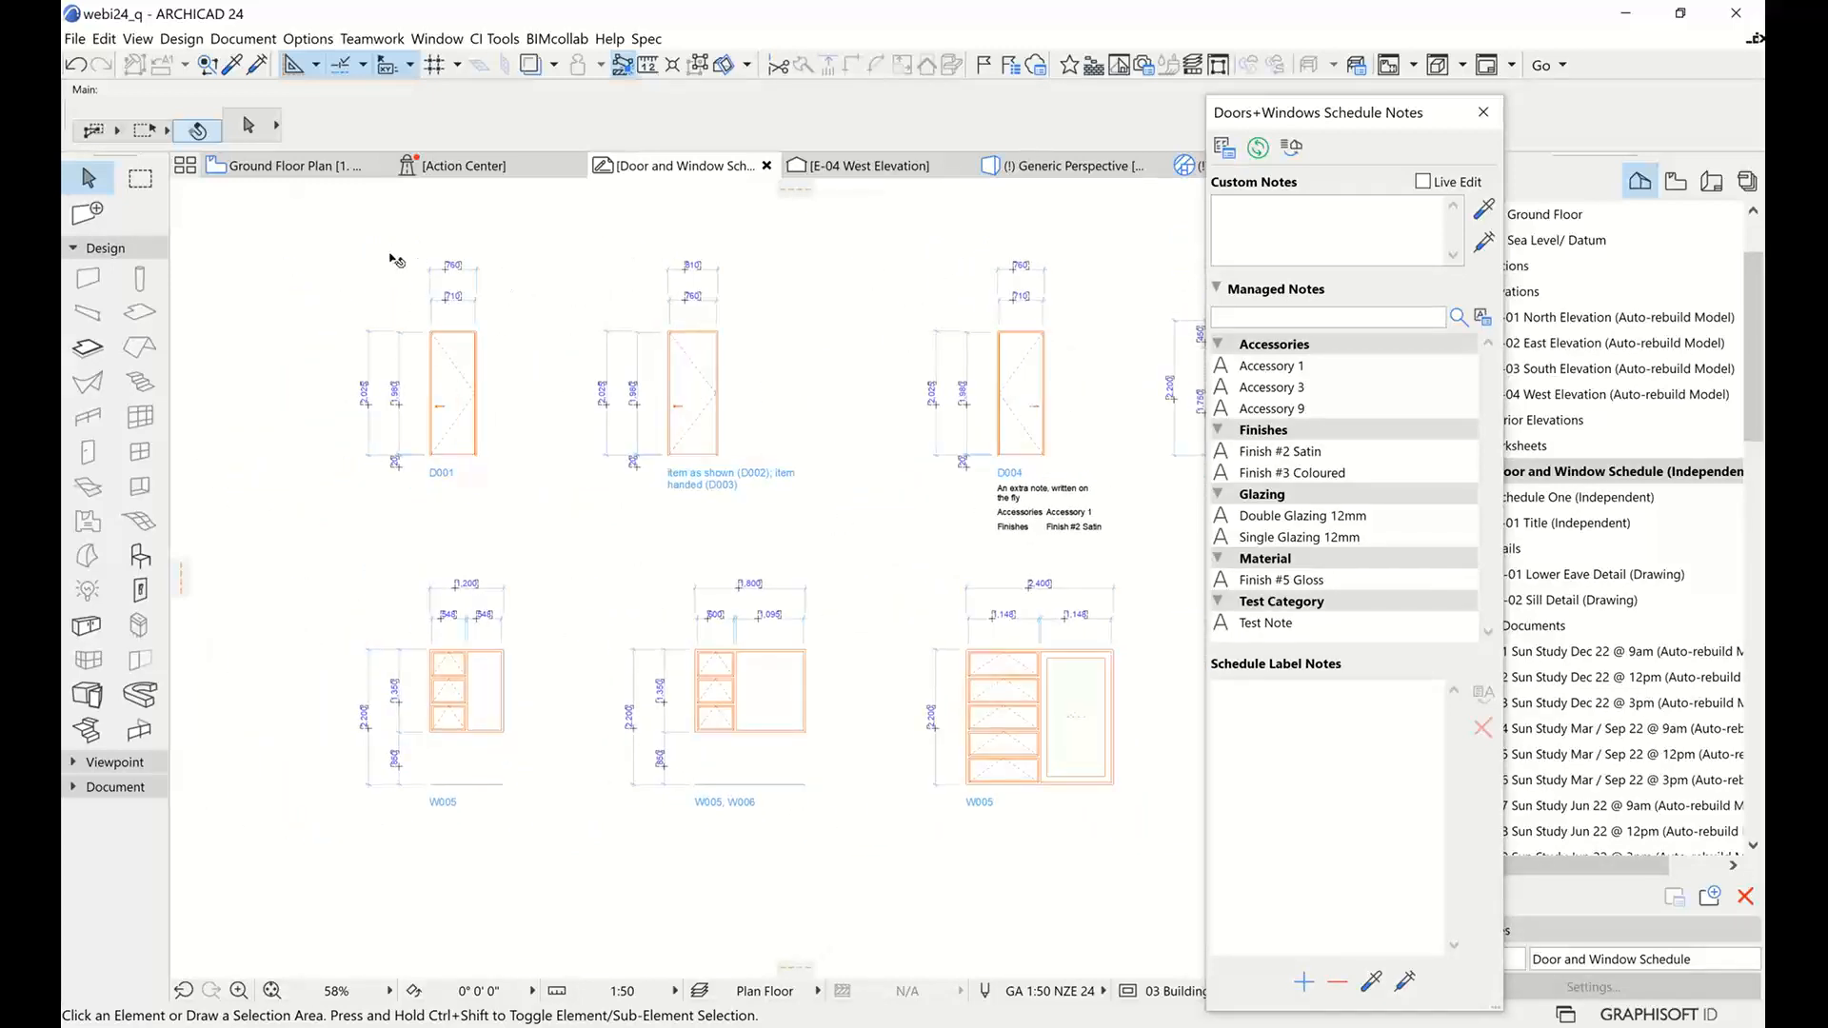
mouse_move(302, 178)
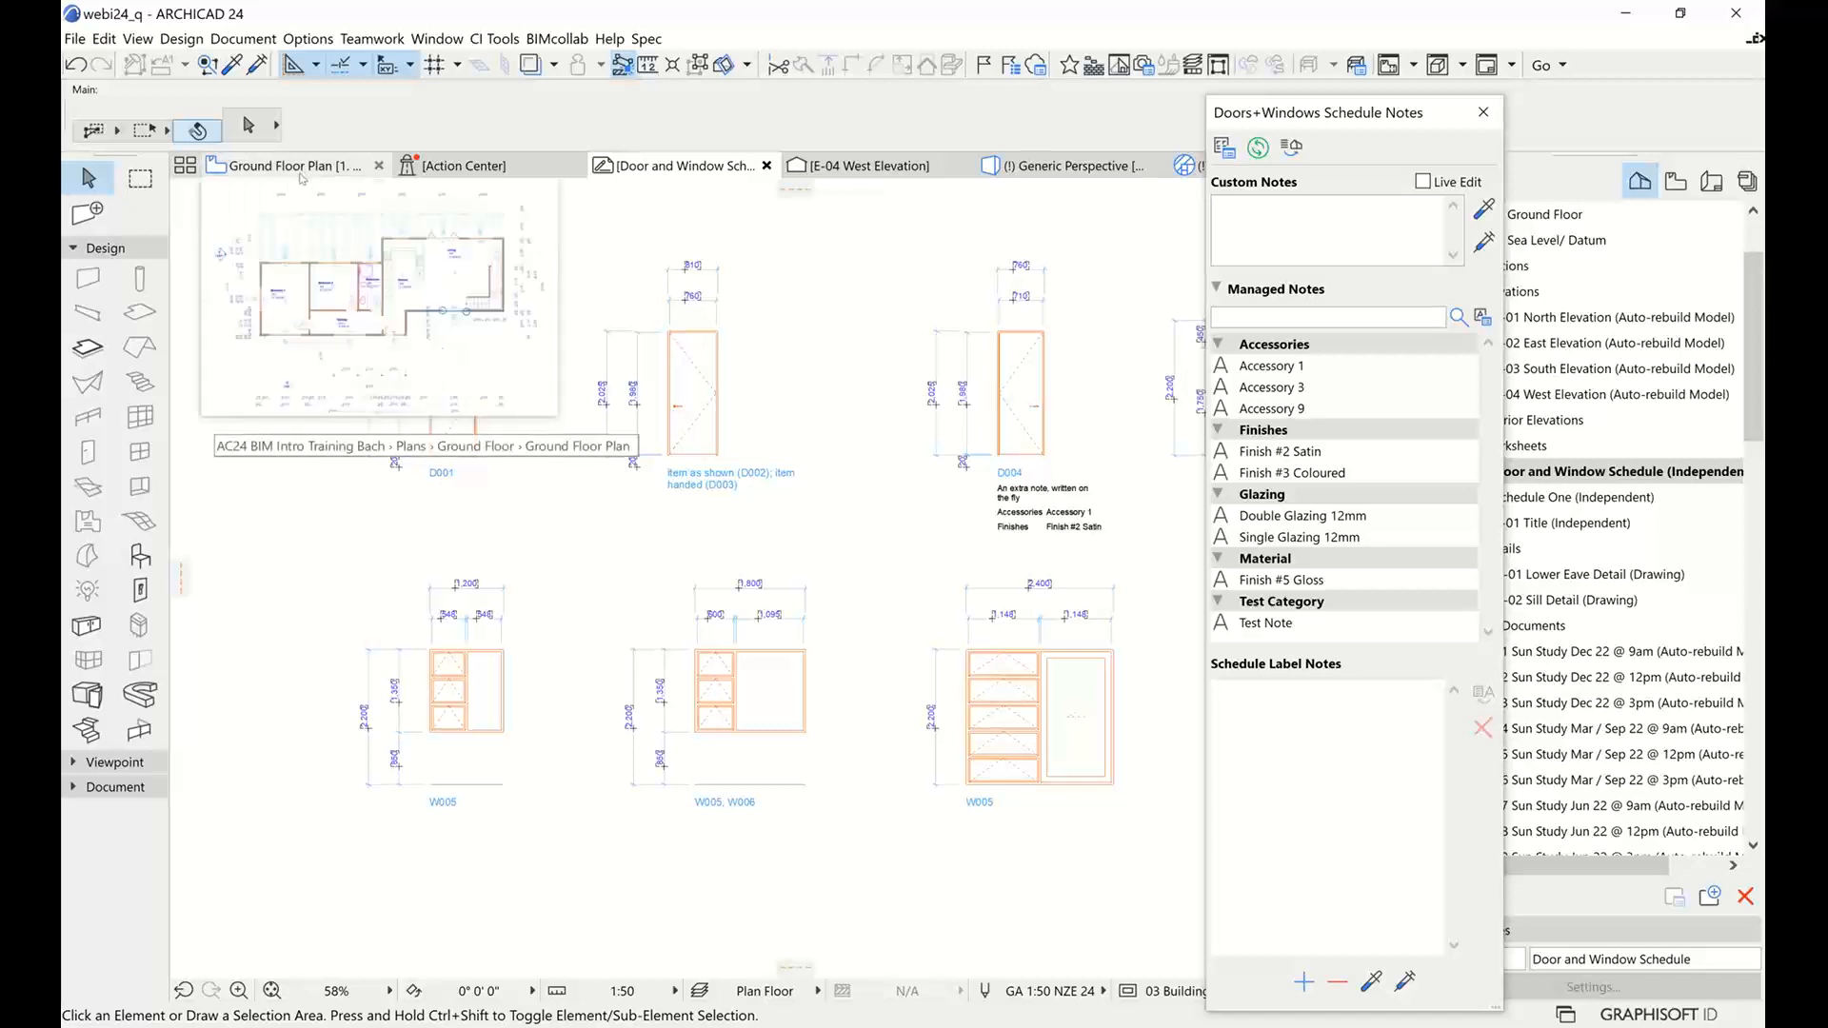
click(302, 179)
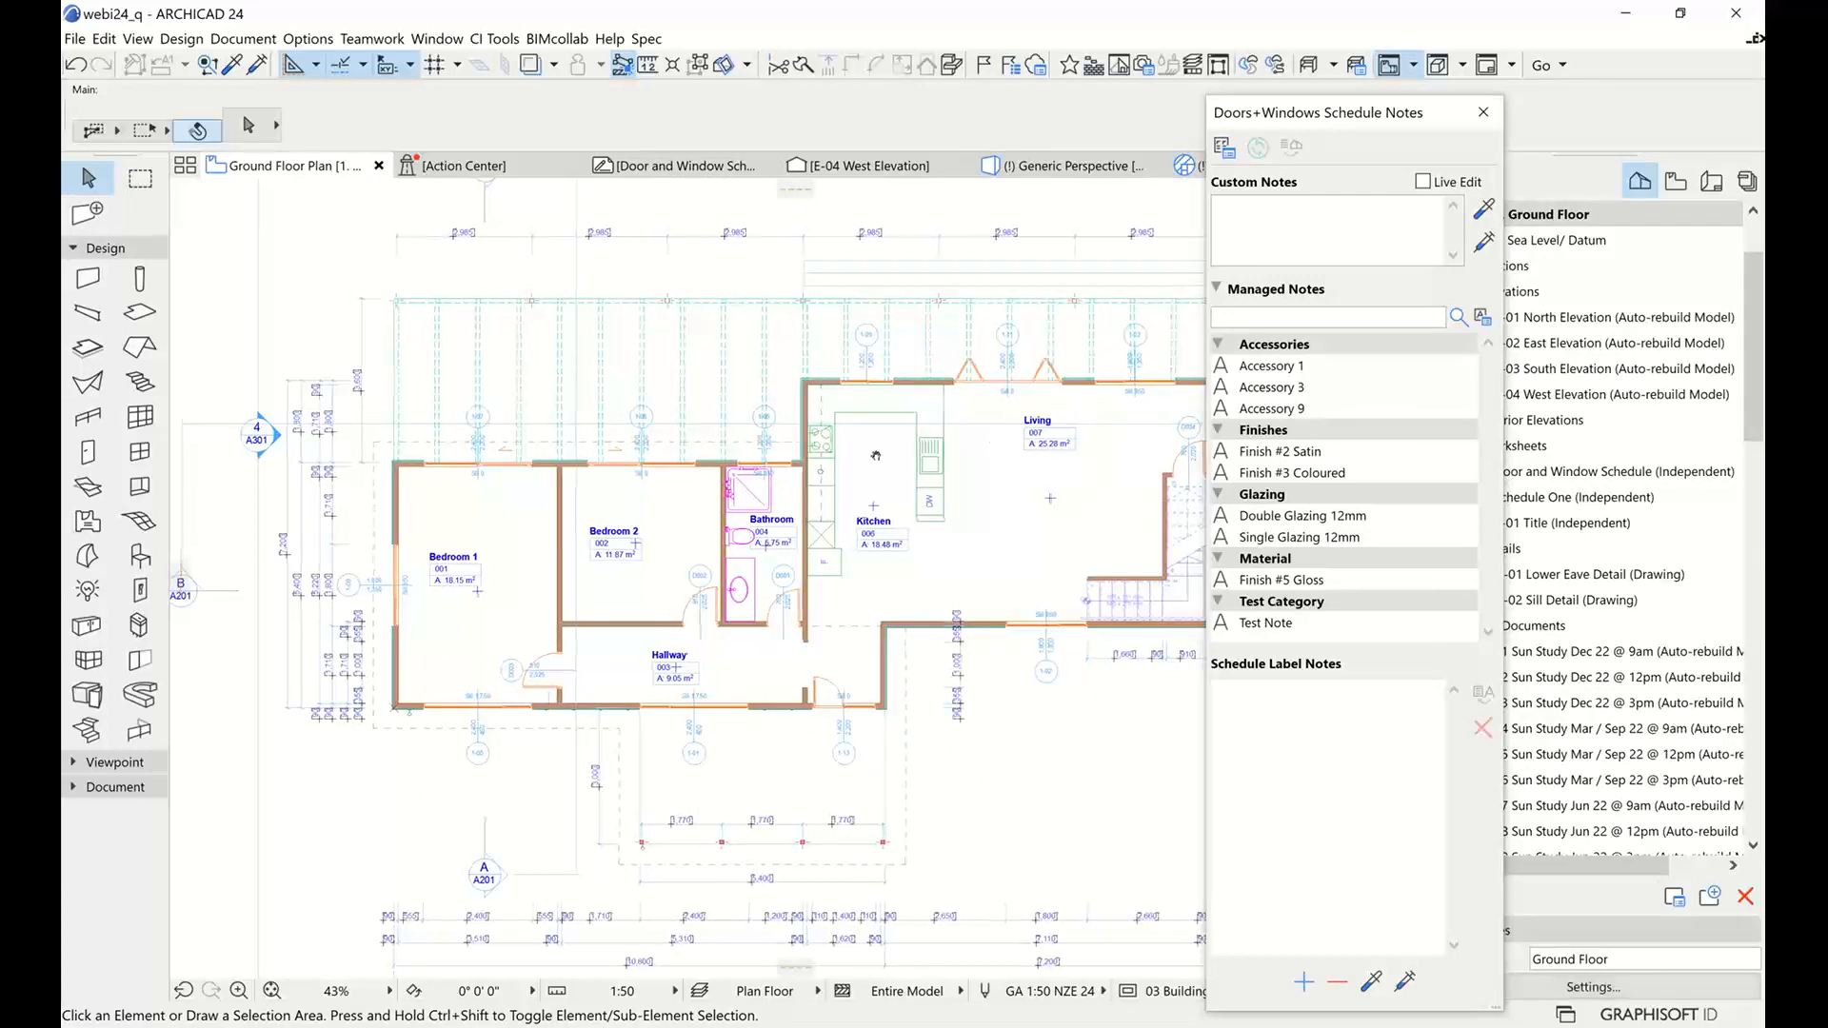
click(1064, 168)
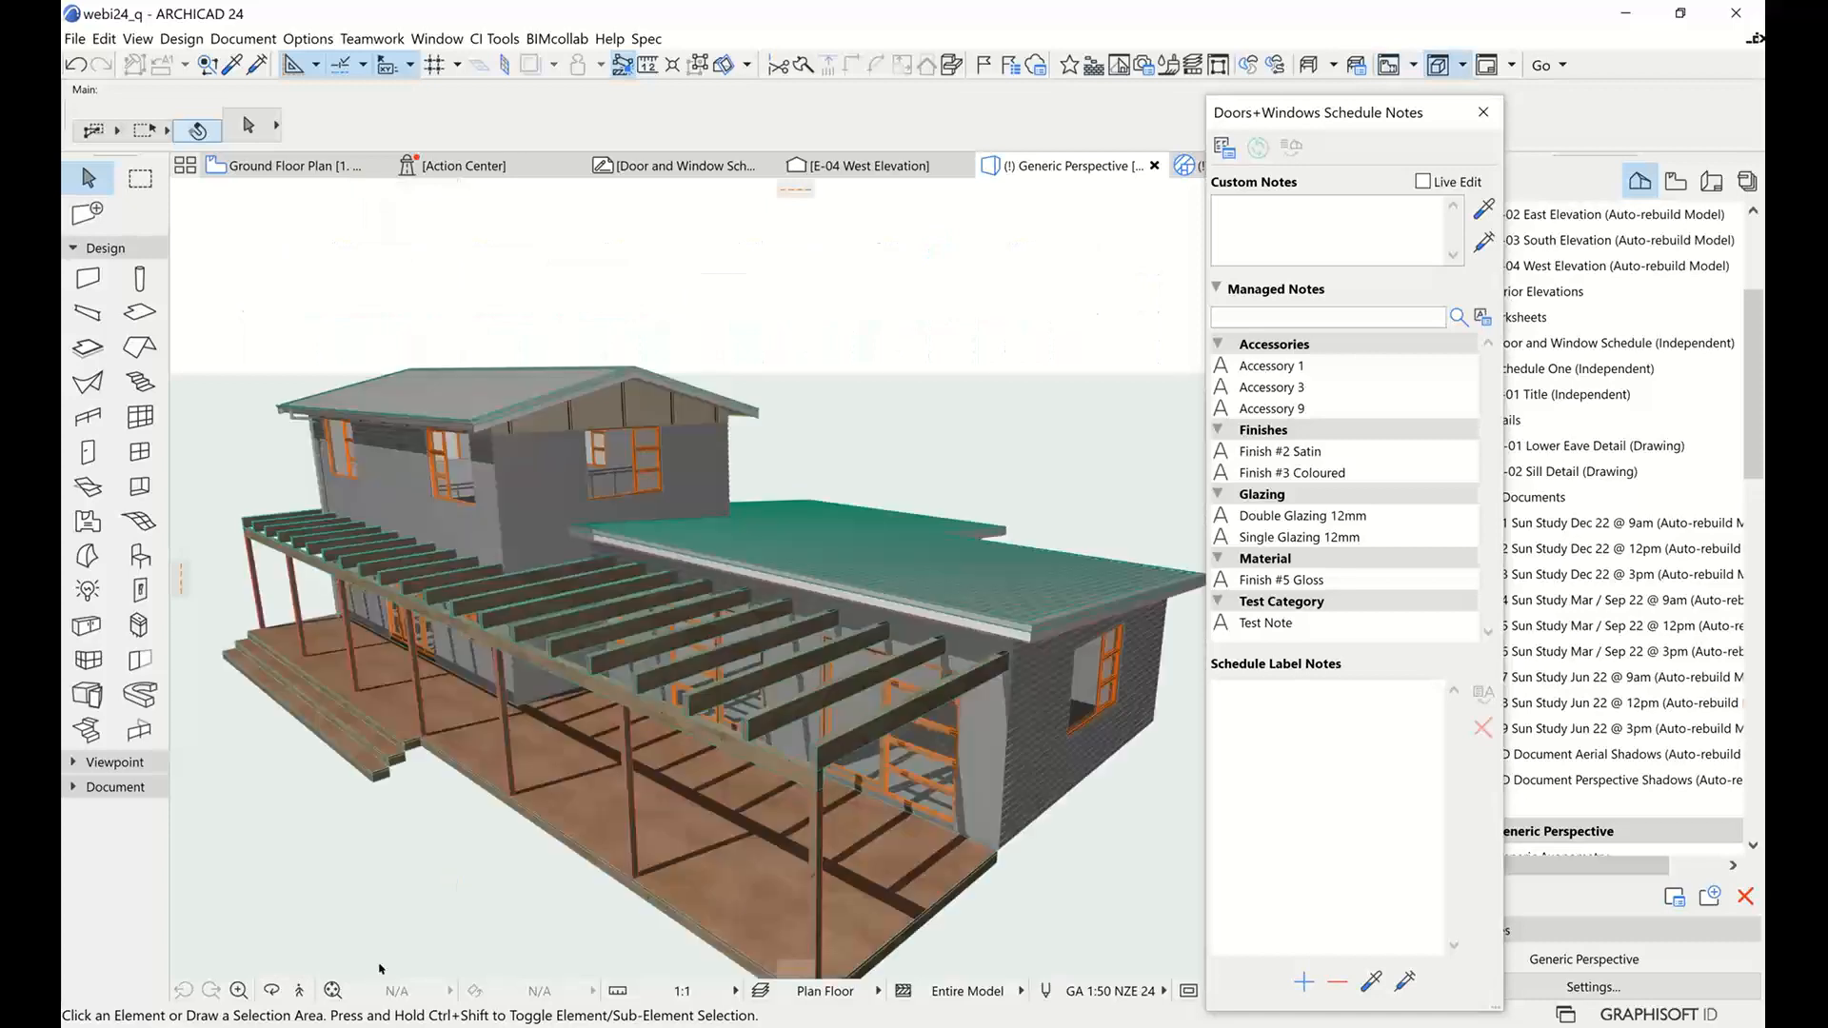
shift+middle_drag(1028, 697, 898, 704)
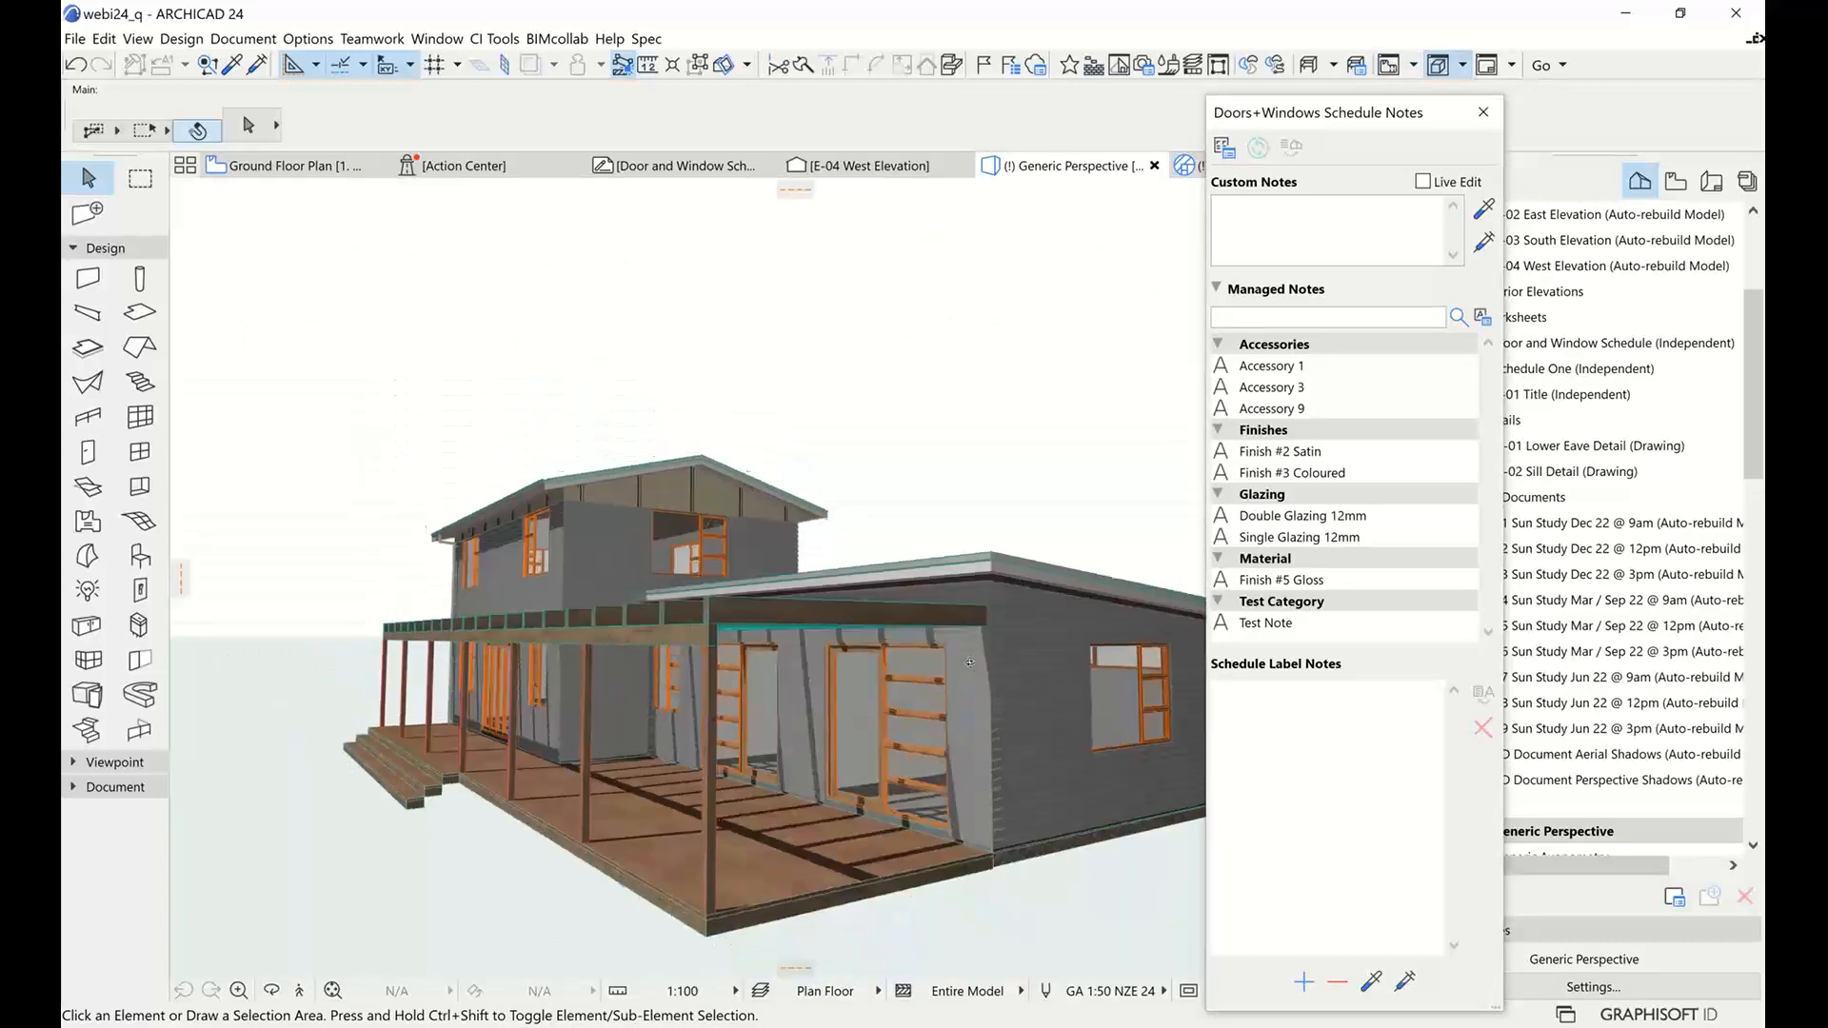
click(850, 712)
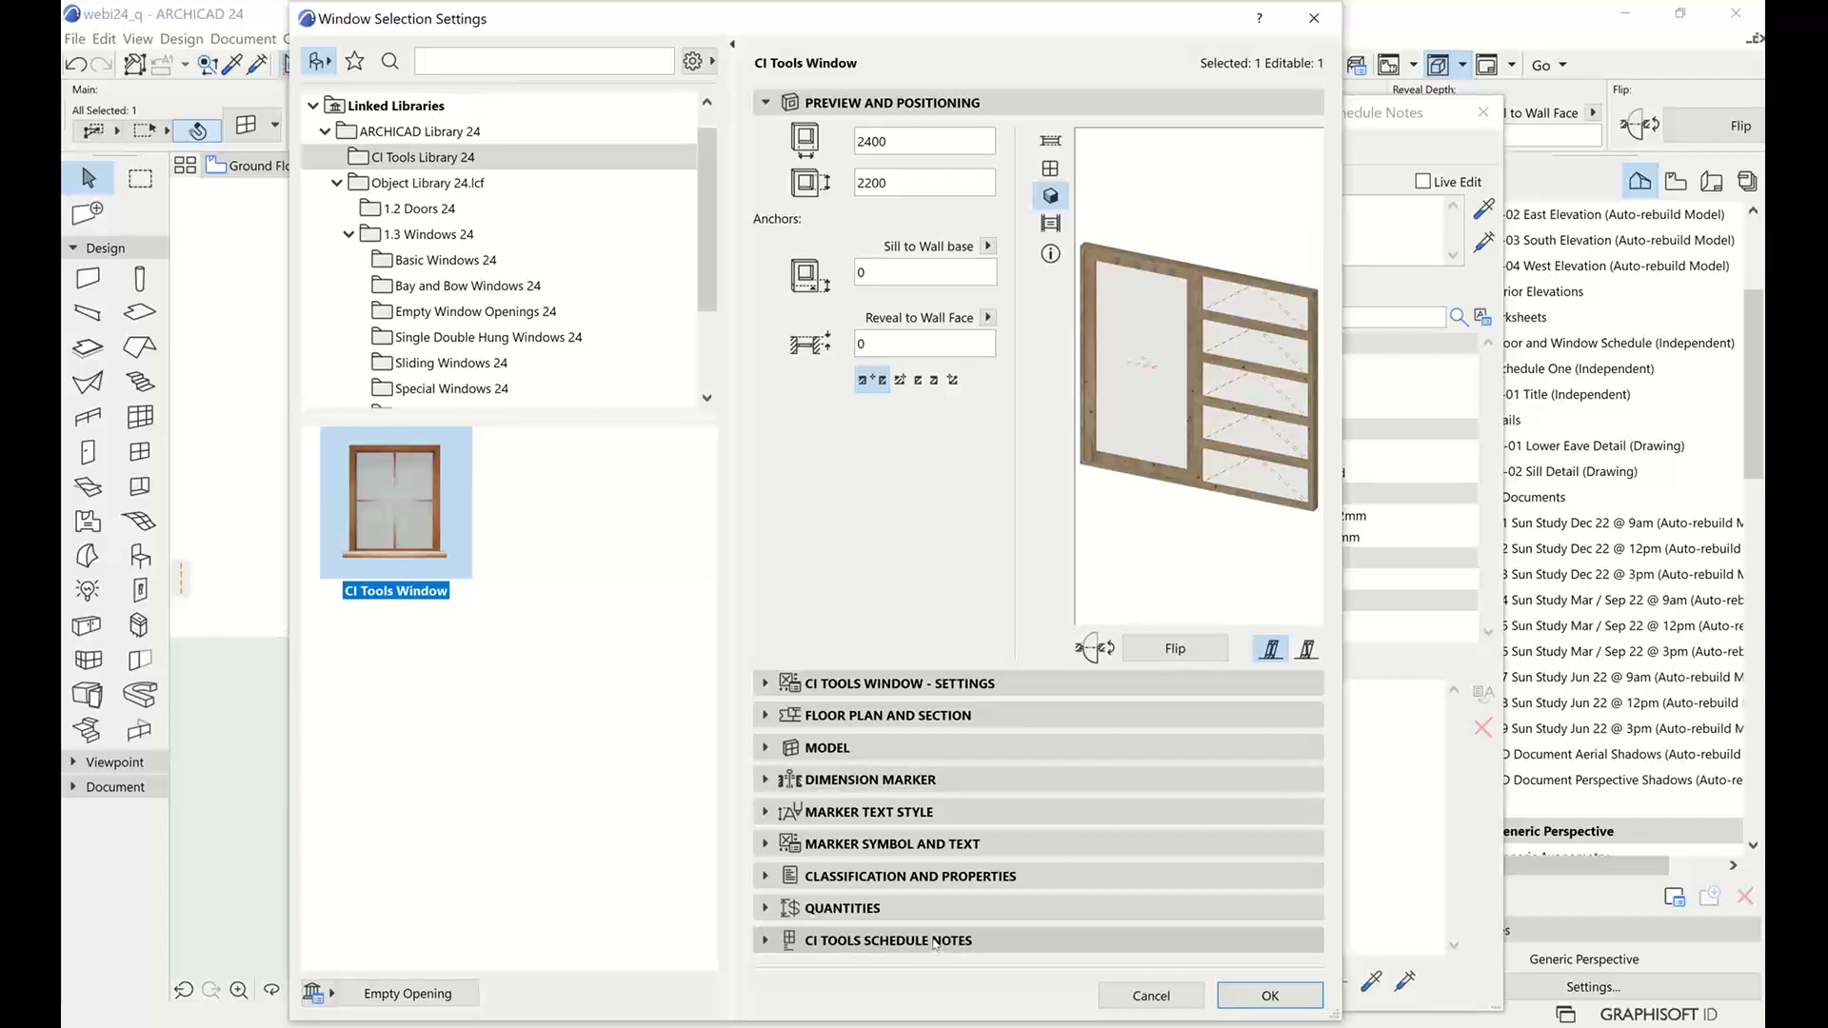
Add the managed note Finish #2 Satin to the window's CI Tools Schedule Notes and apply the settings
click(901, 941)
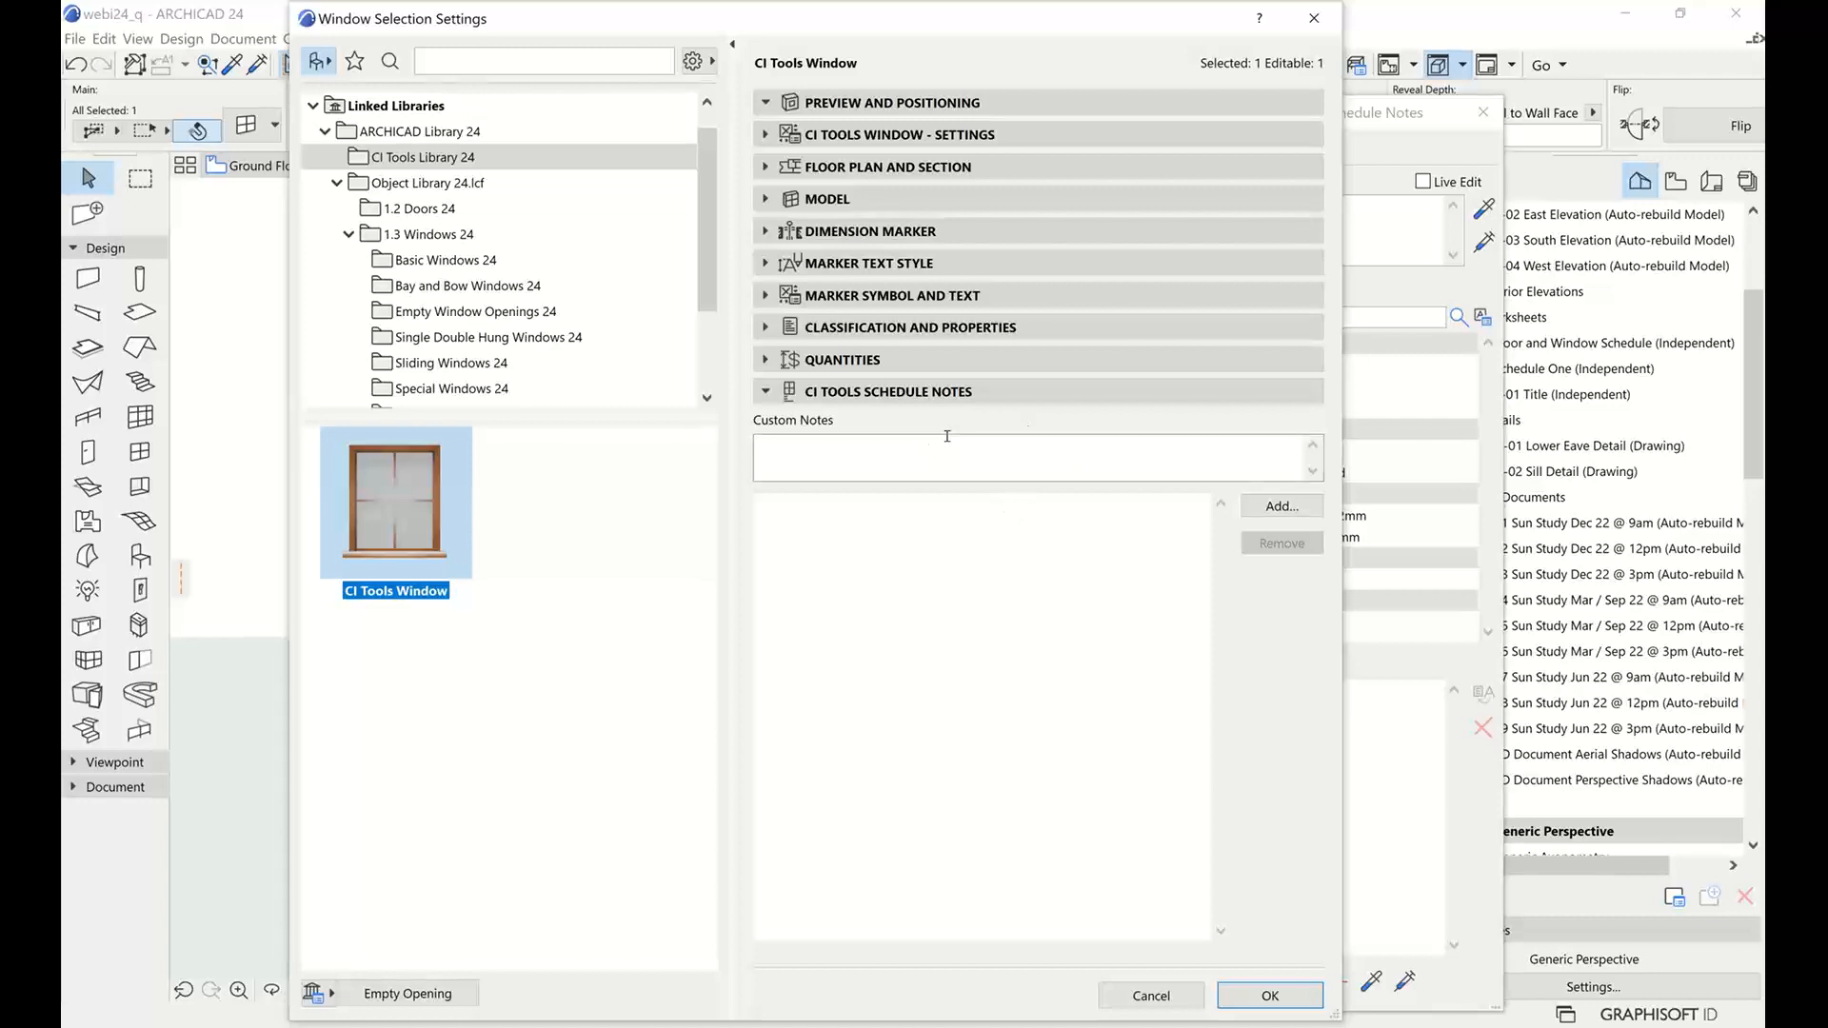
click(905, 462)
click(1076, 578)
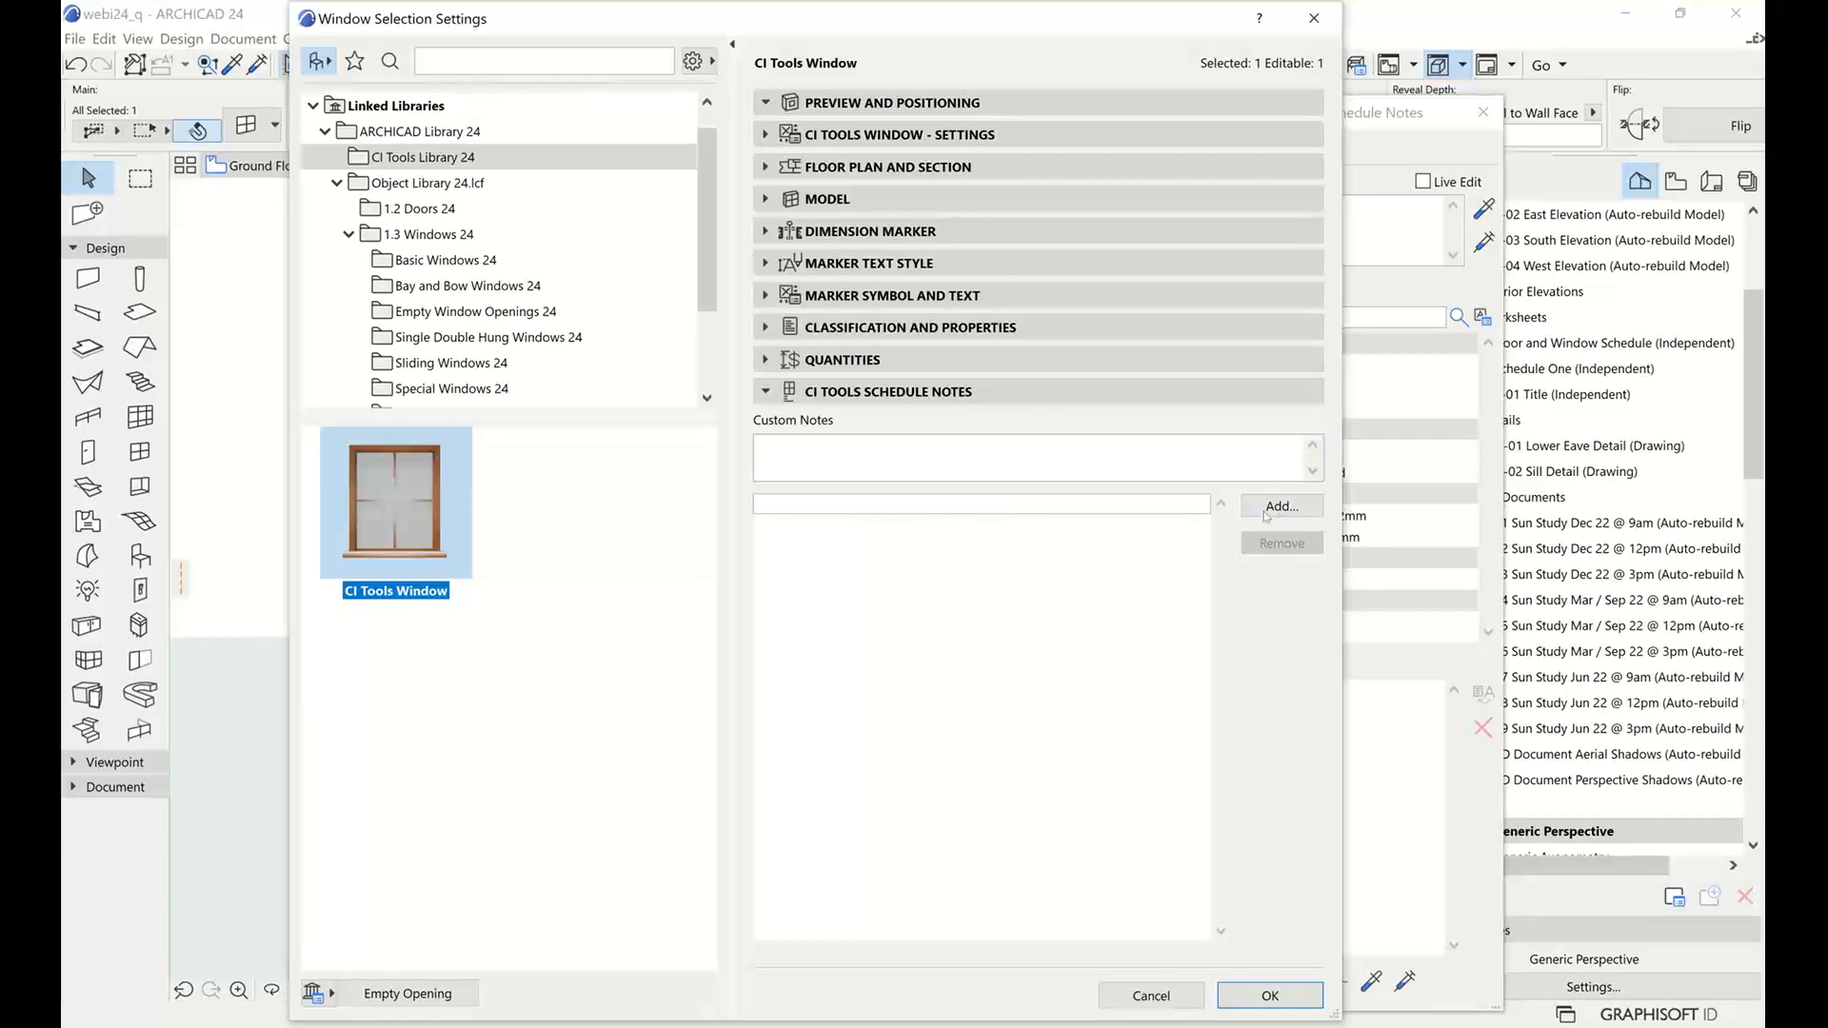
click(1294, 510)
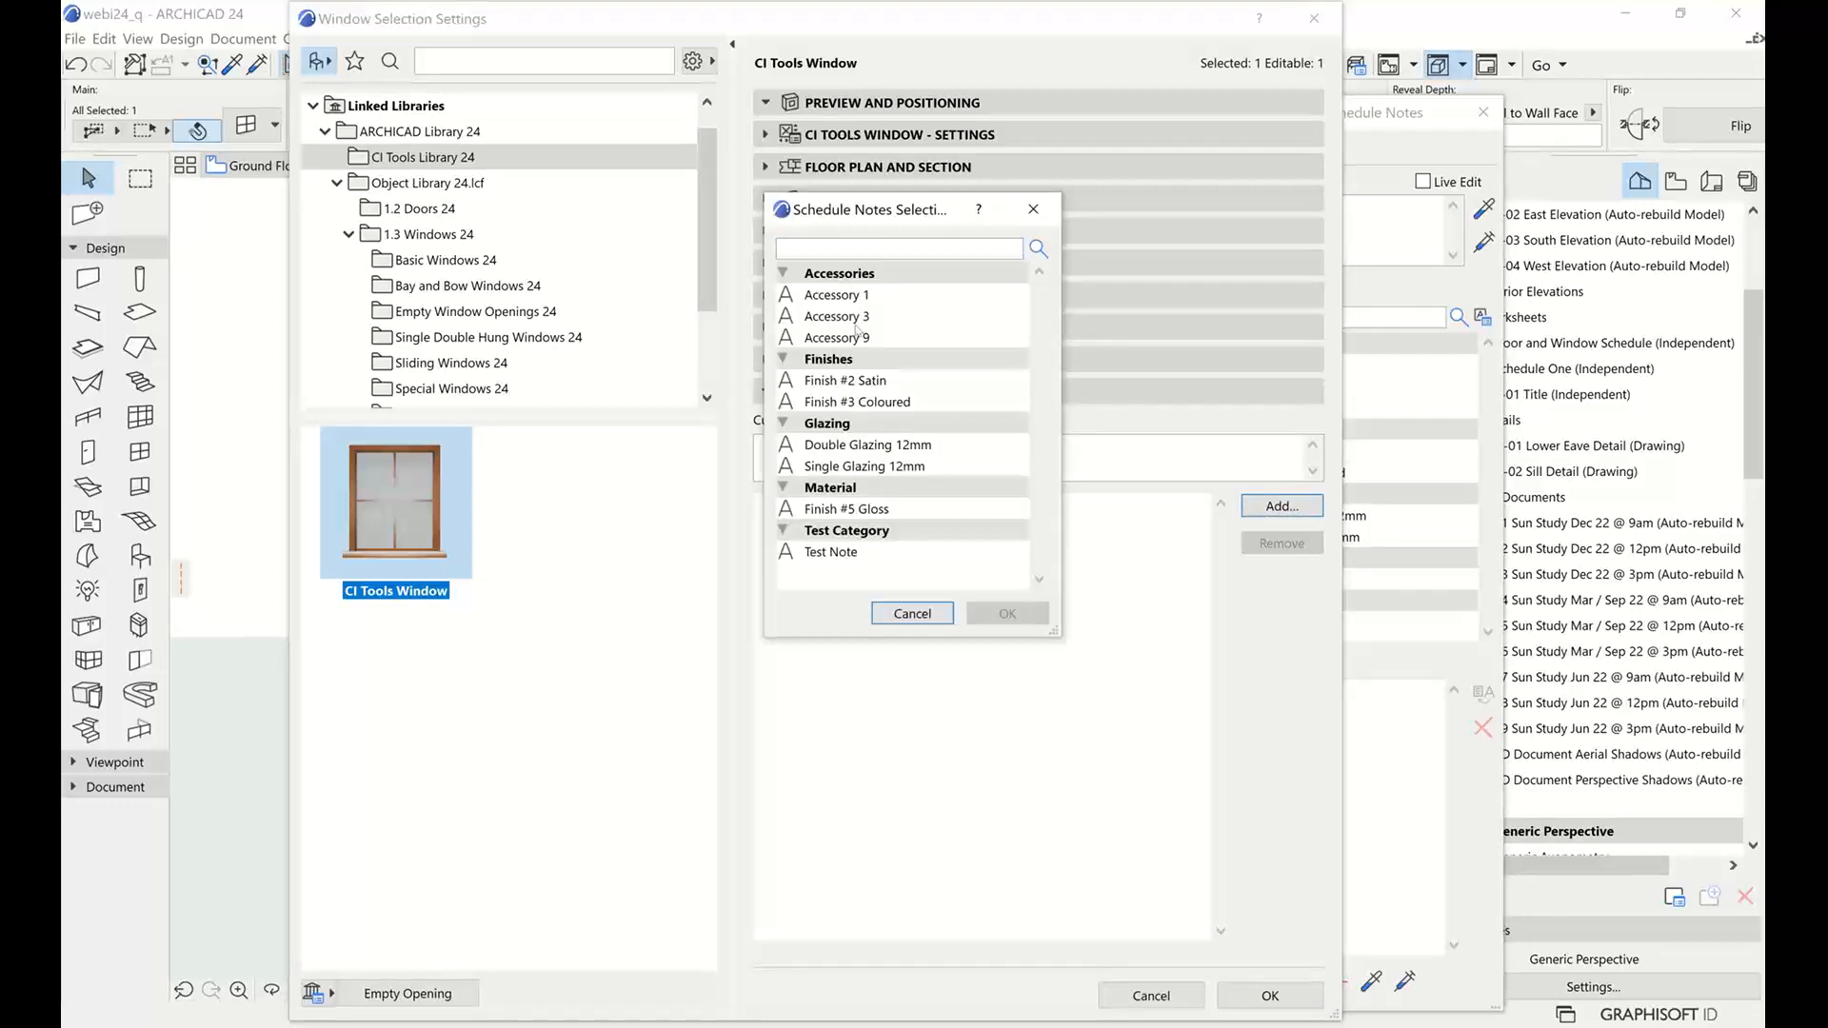
click(842, 380)
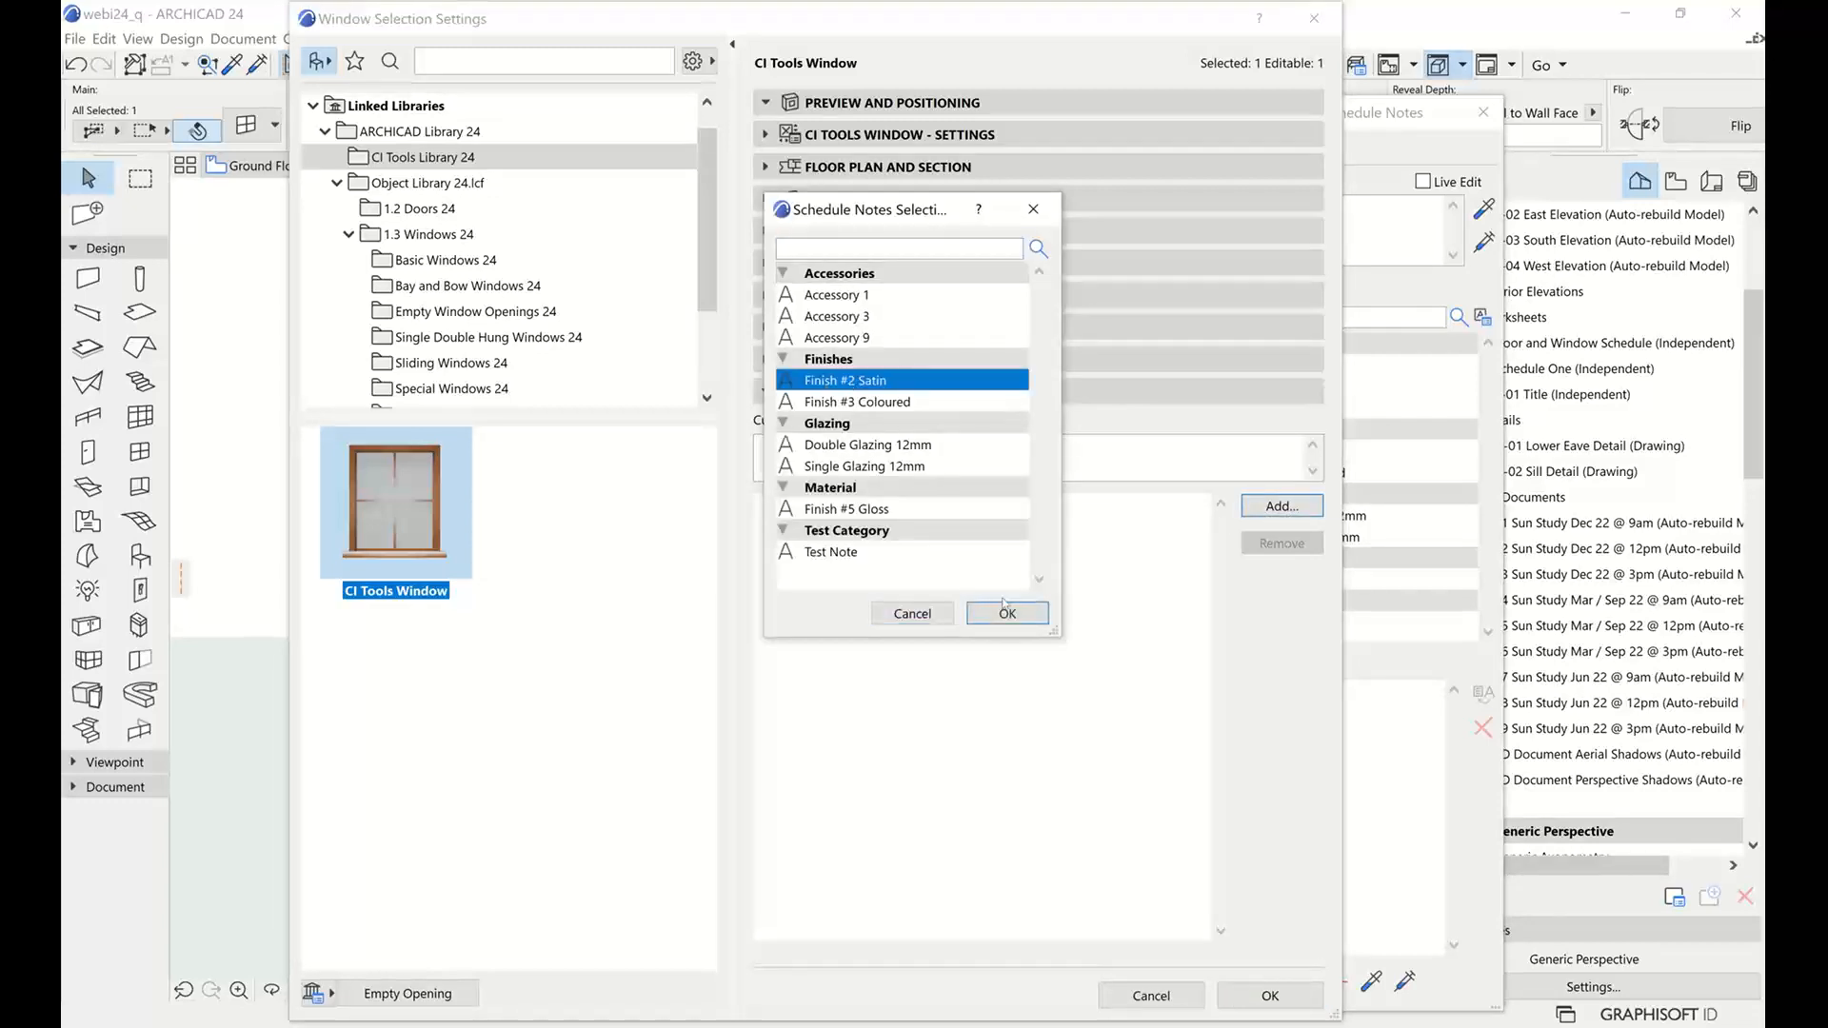
click(1010, 613)
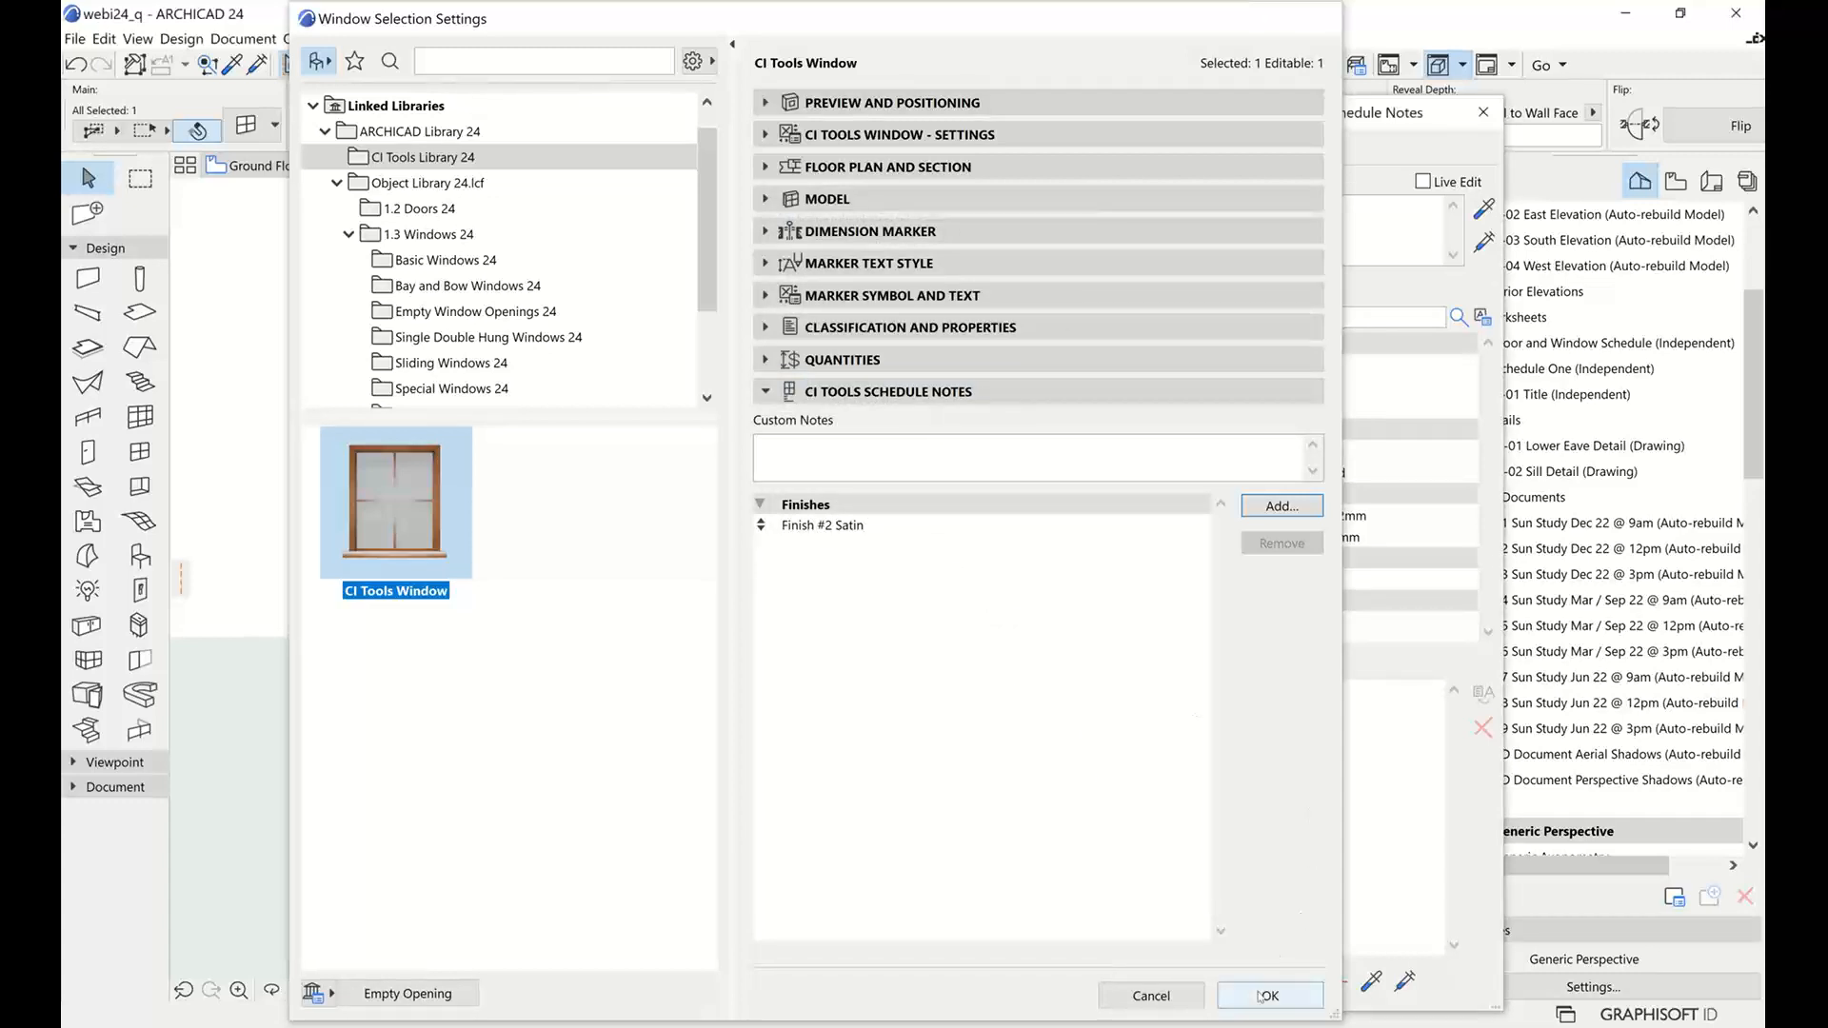
click(1270, 996)
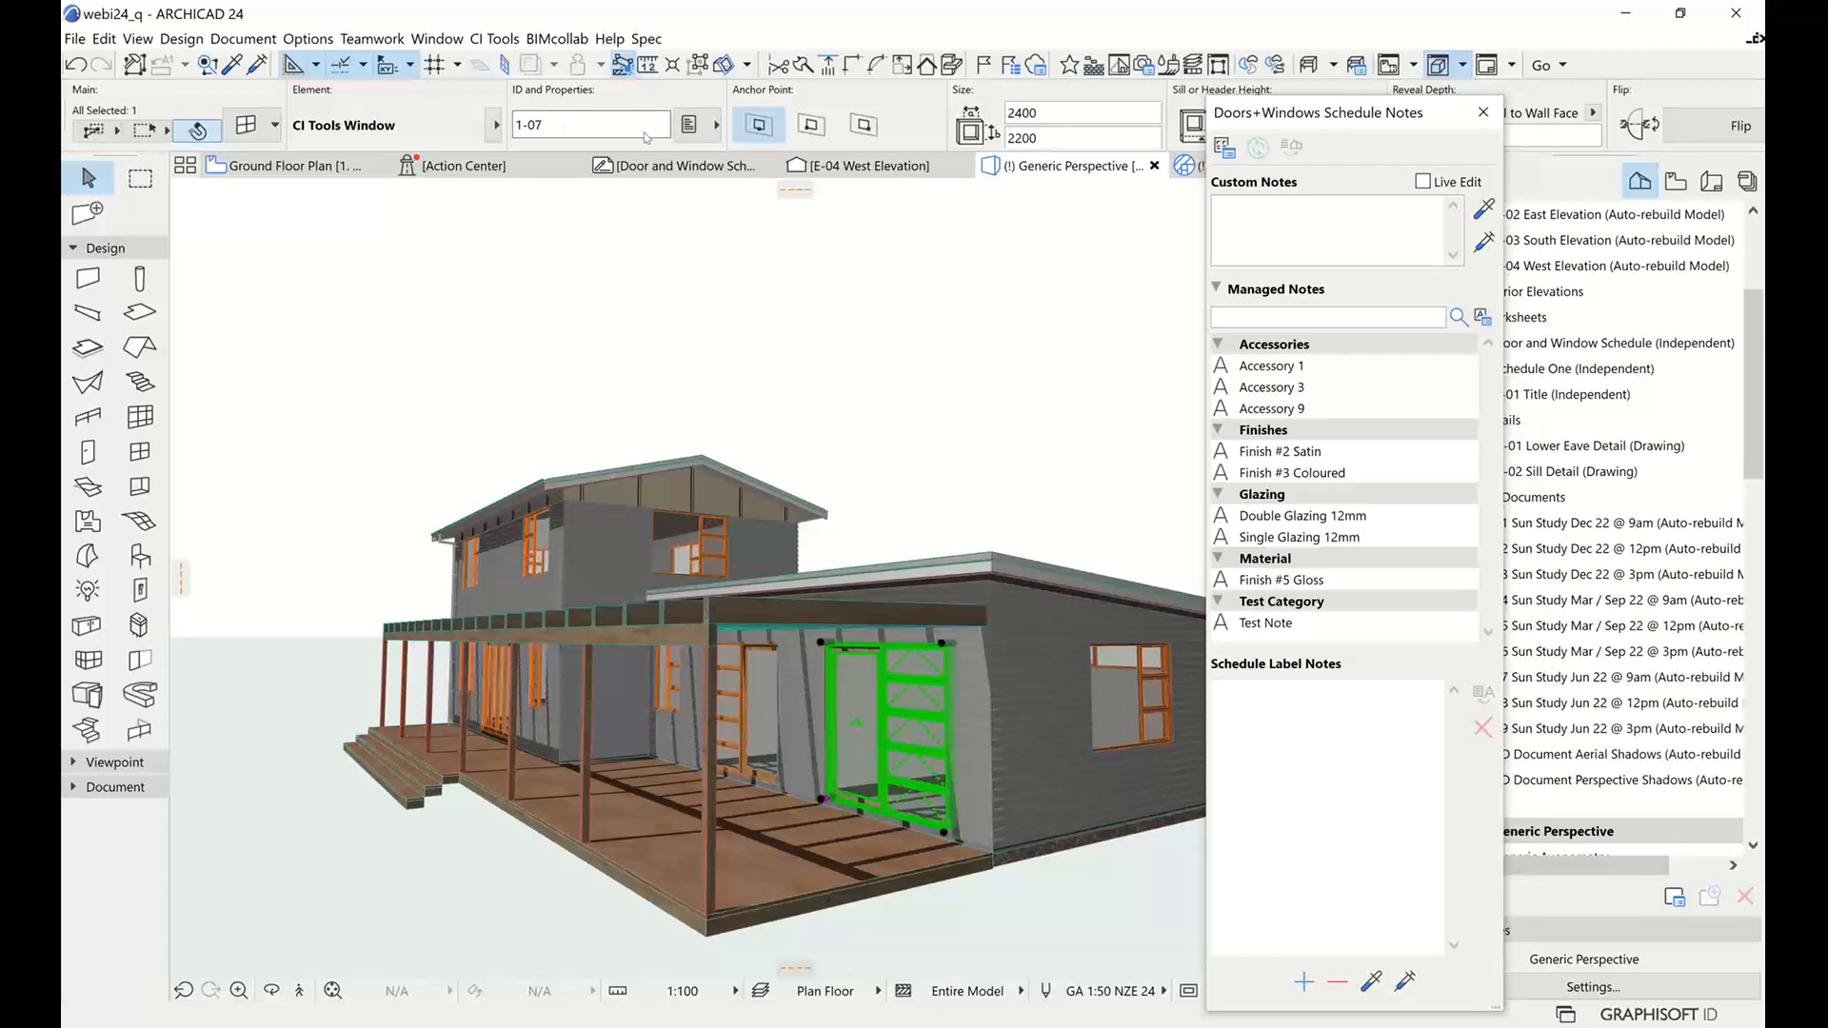
View the Door and Window Schedule and rebuild all the Doors & Windows schedules
click(701, 167)
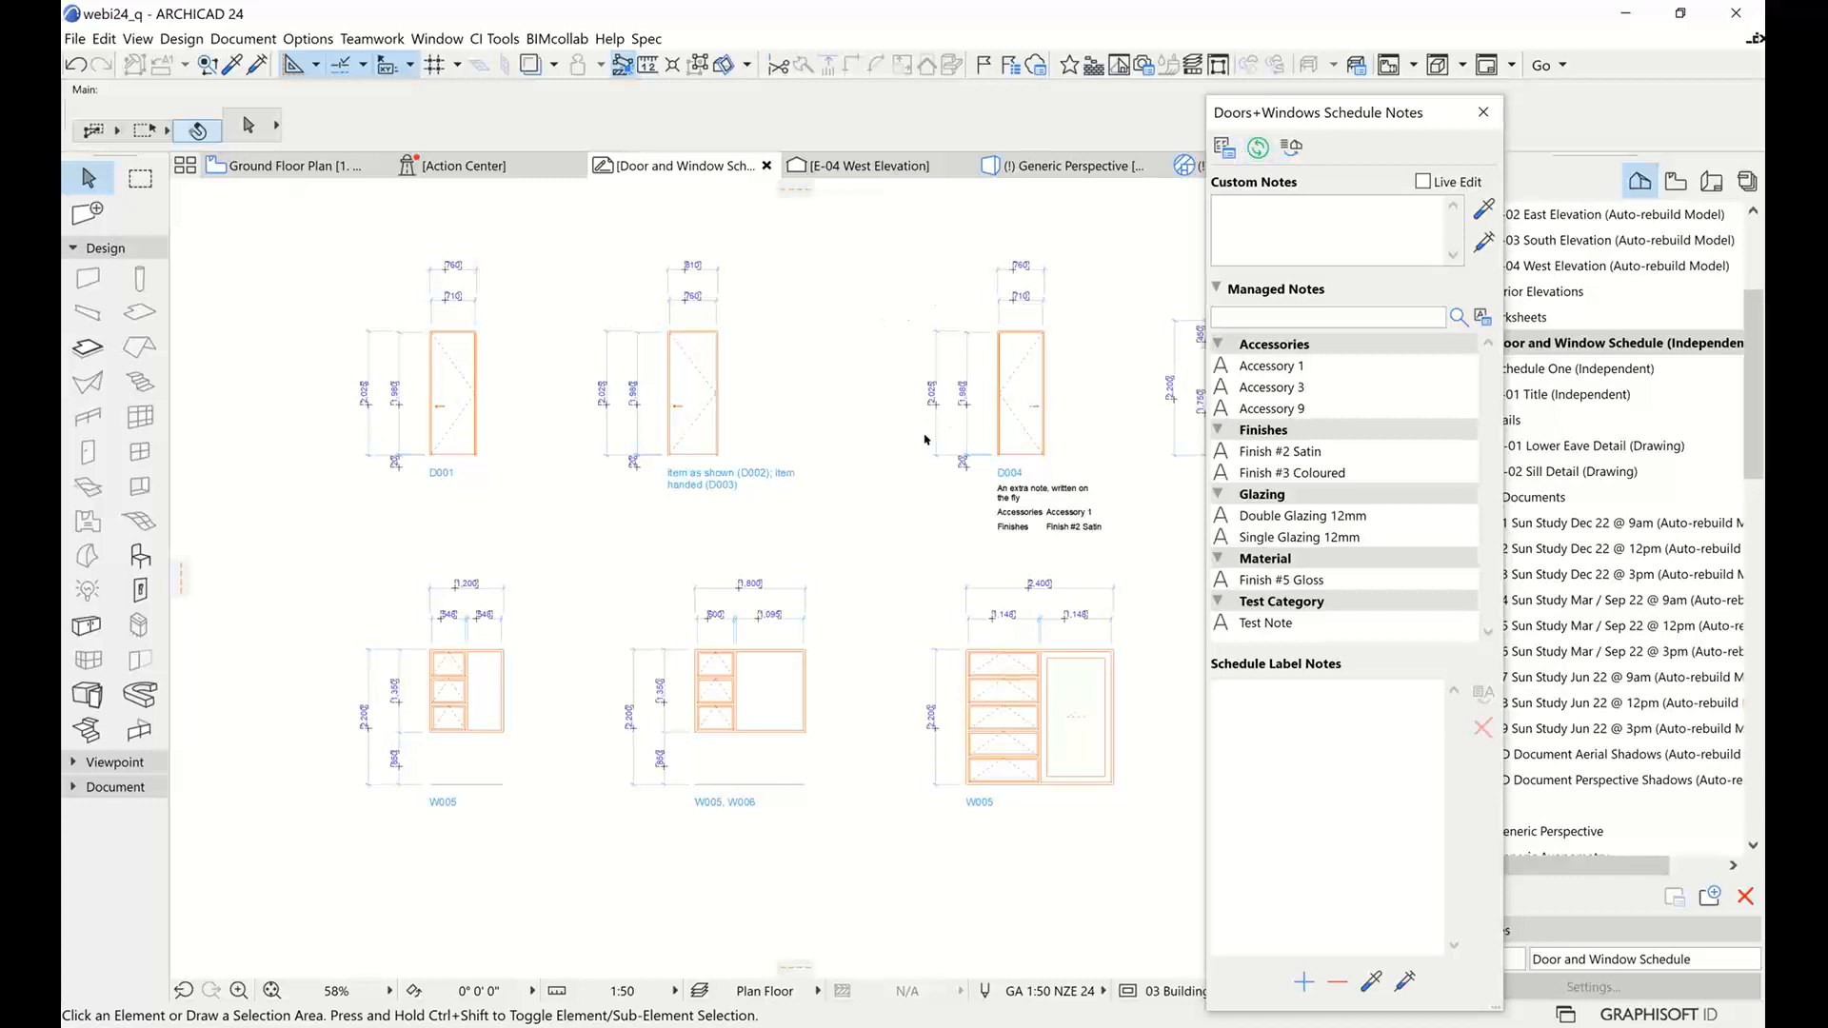
mouse_move(913, 436)
middle_down()
mouse_move(869, 413)
mouse_move(708, 474)
middle_up()
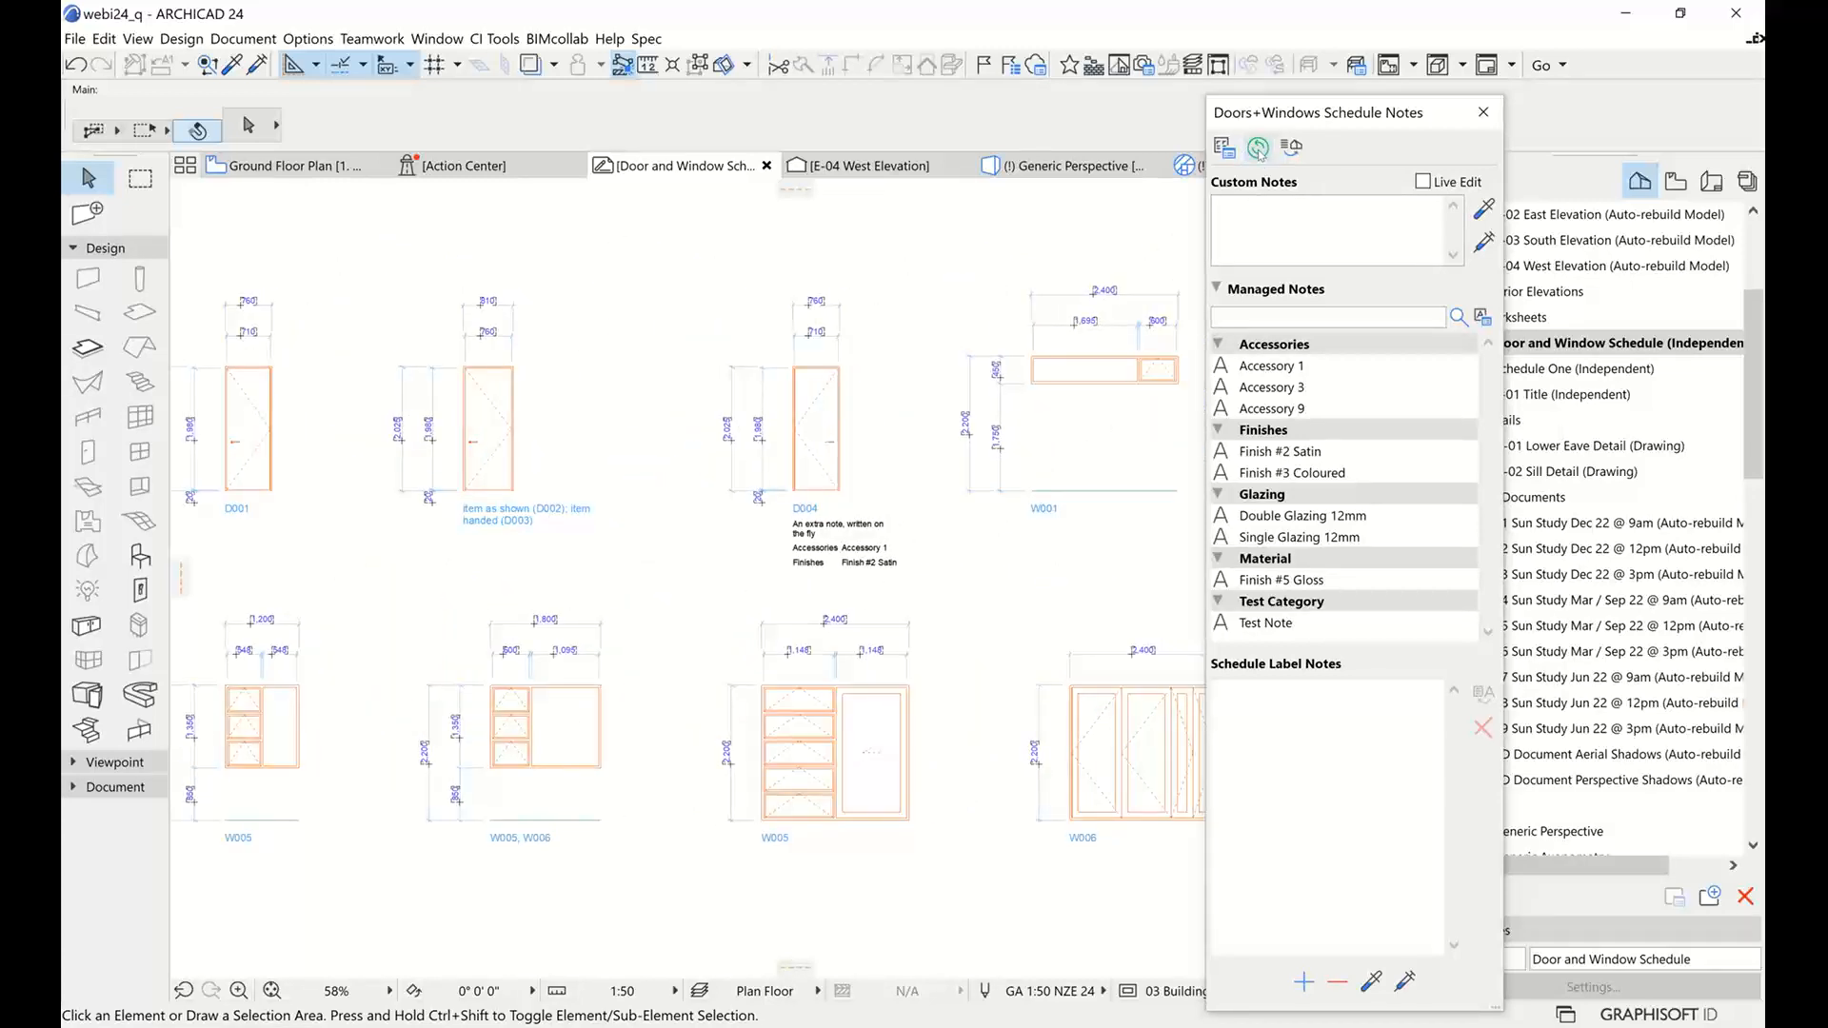
scroll(1043, 442, down, 4)
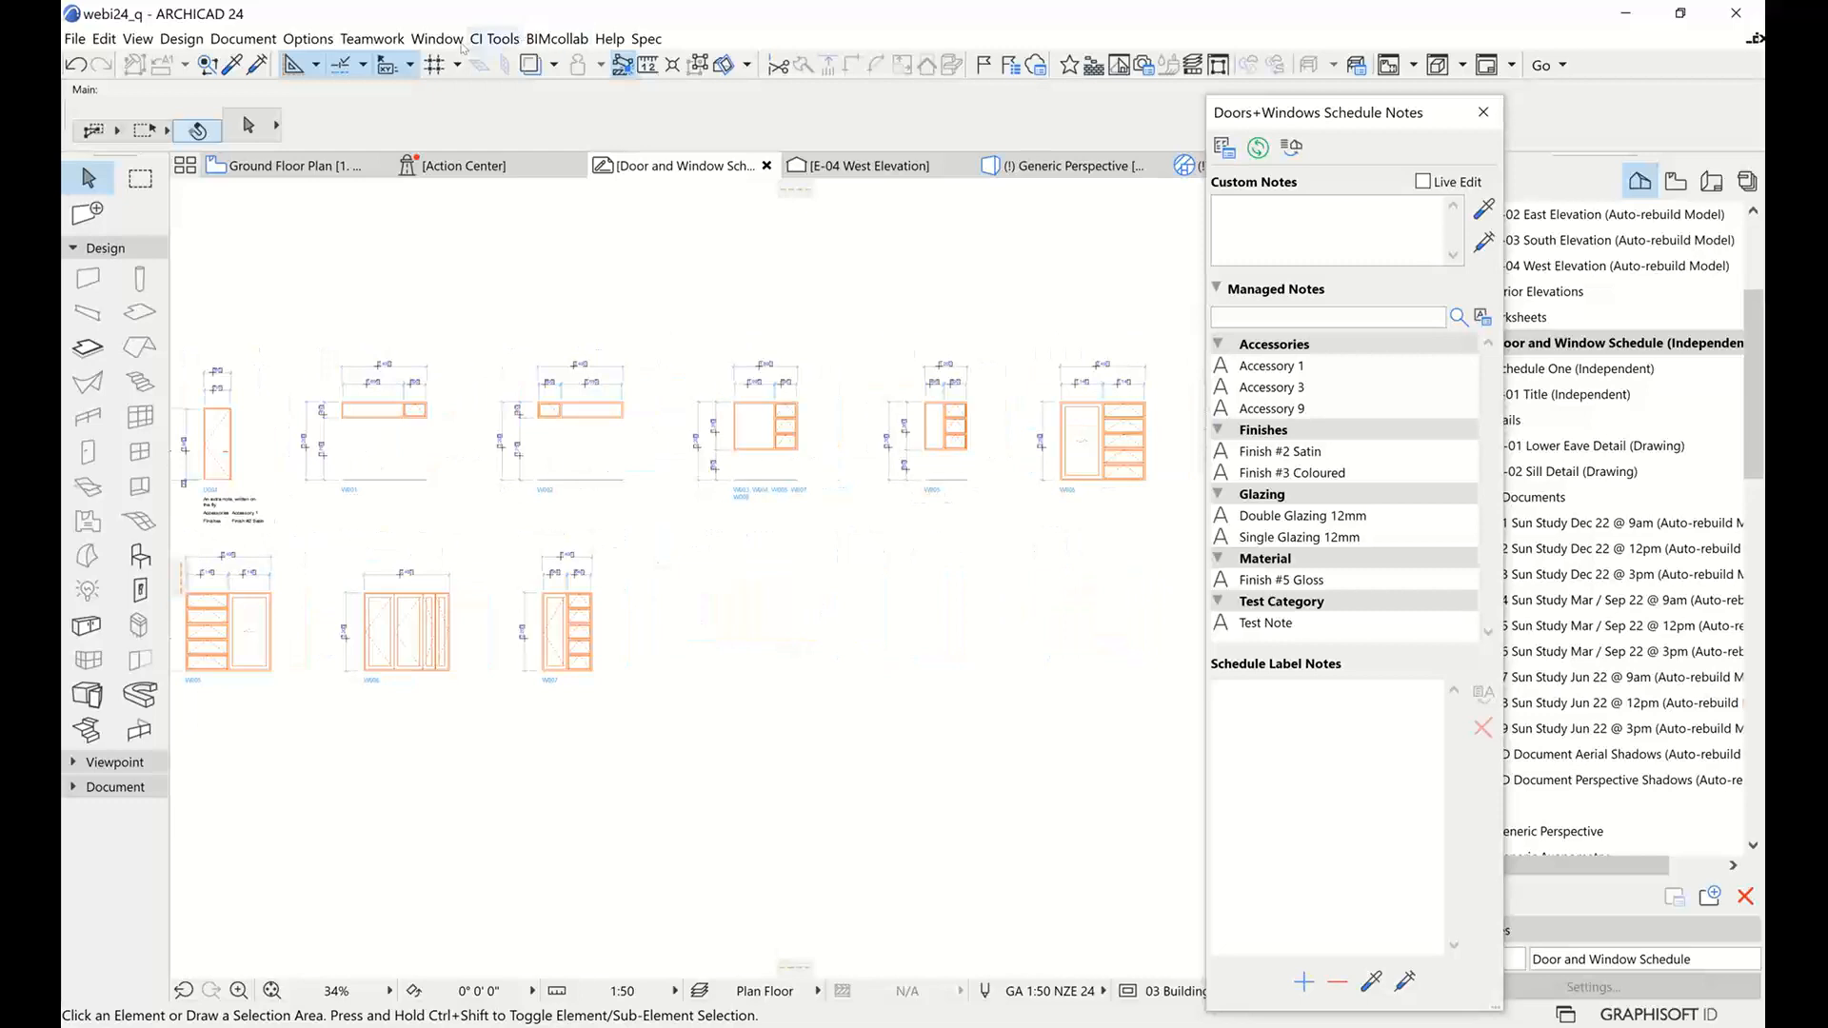
click(494, 38)
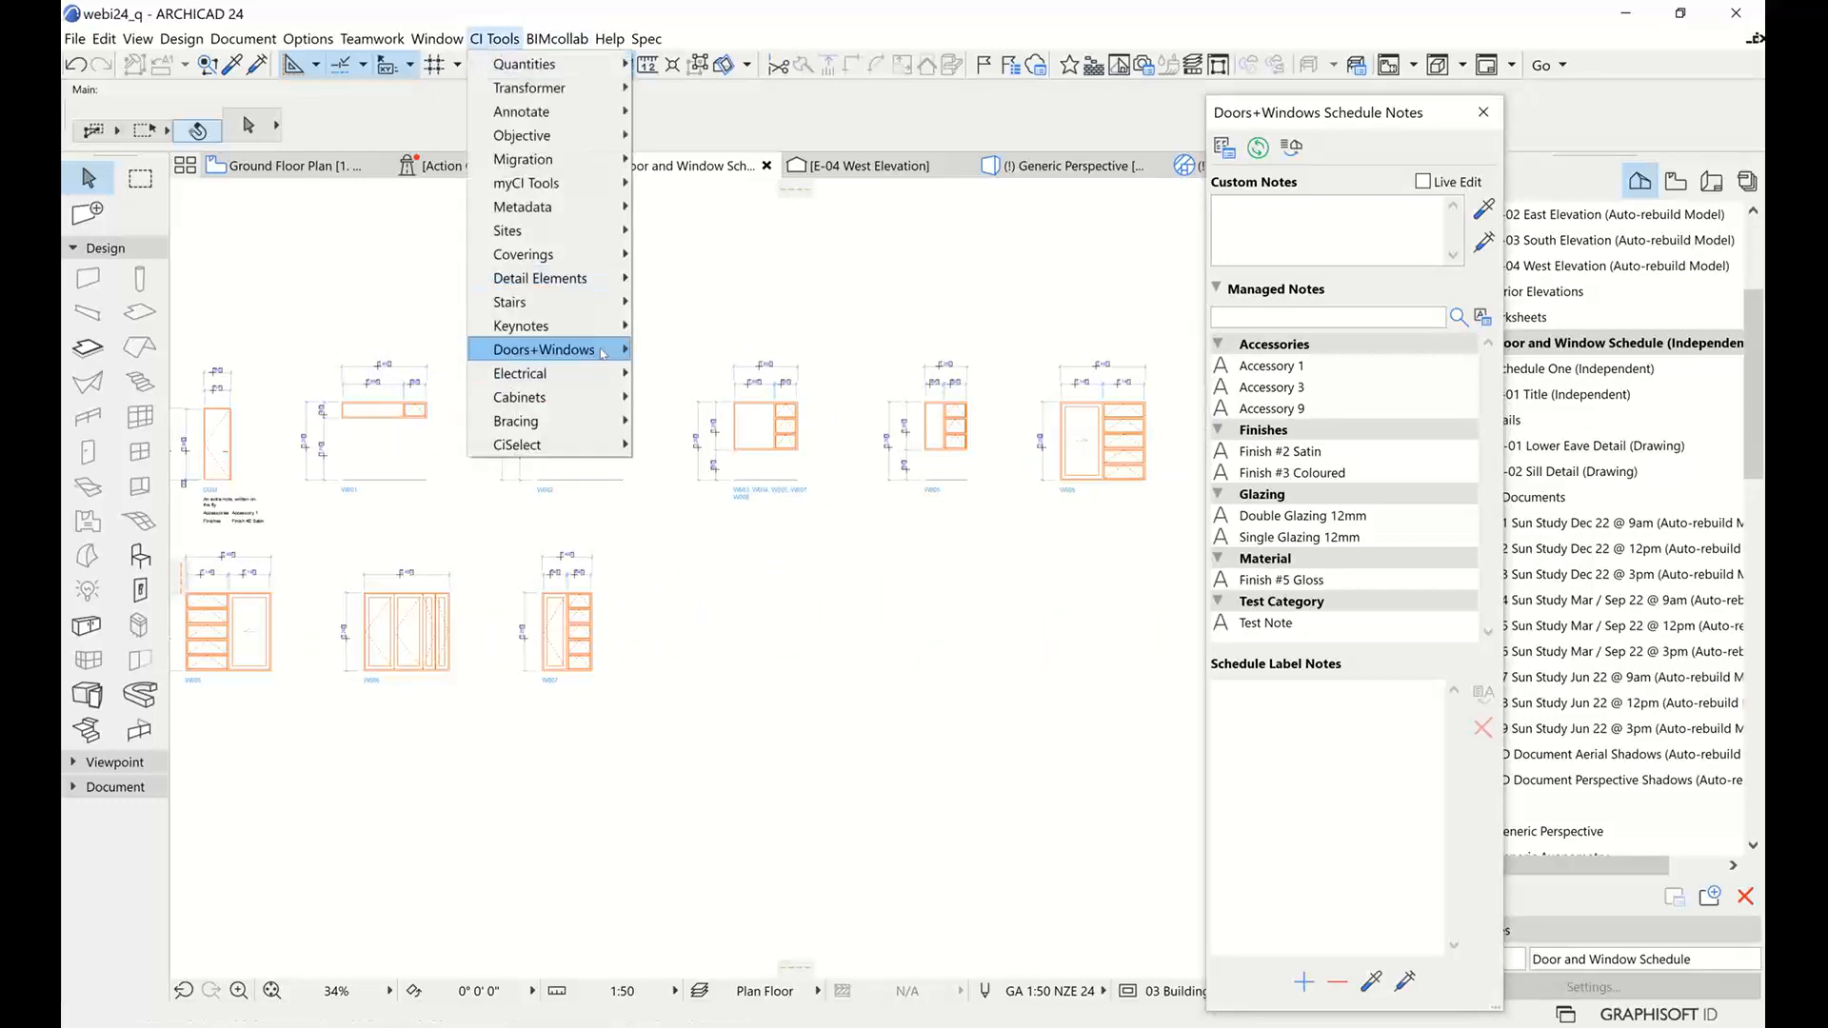
mouse_move(571, 350)
click(710, 374)
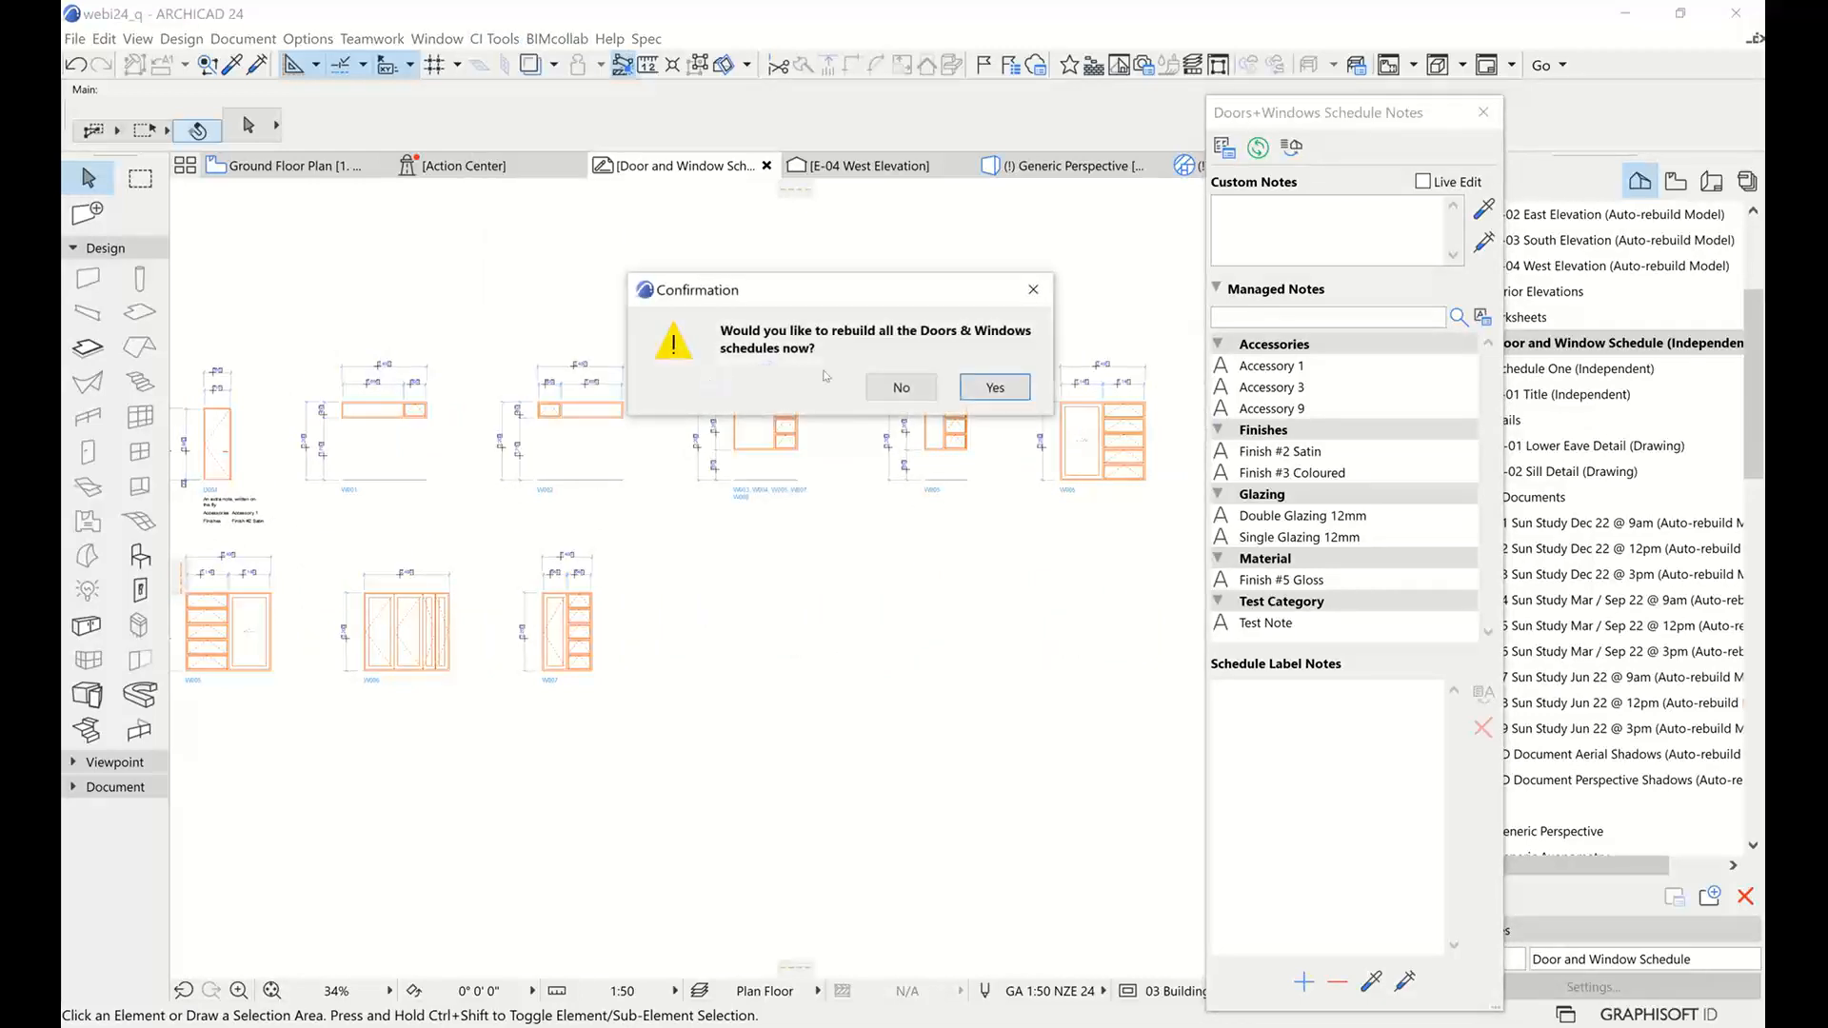
click(972, 385)
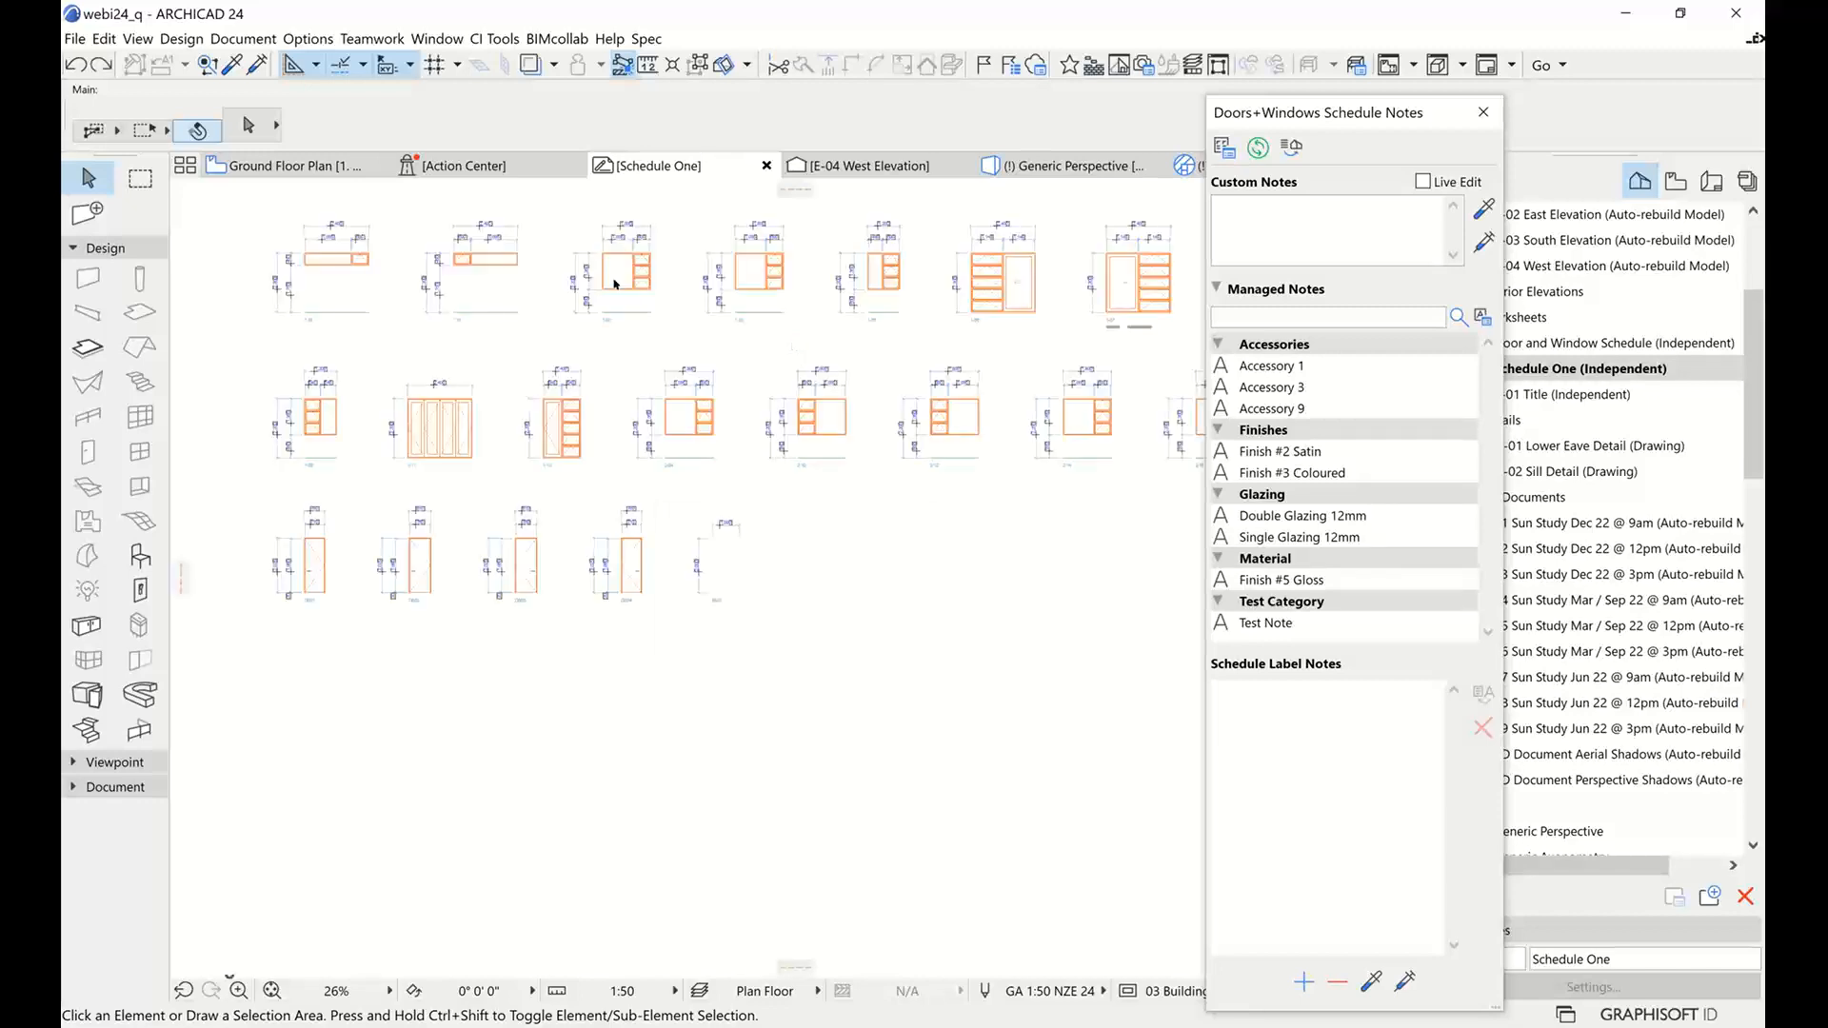
Examine Schedule One for the managed note shown under window 1-07
scroll(756, 401, up, 3)
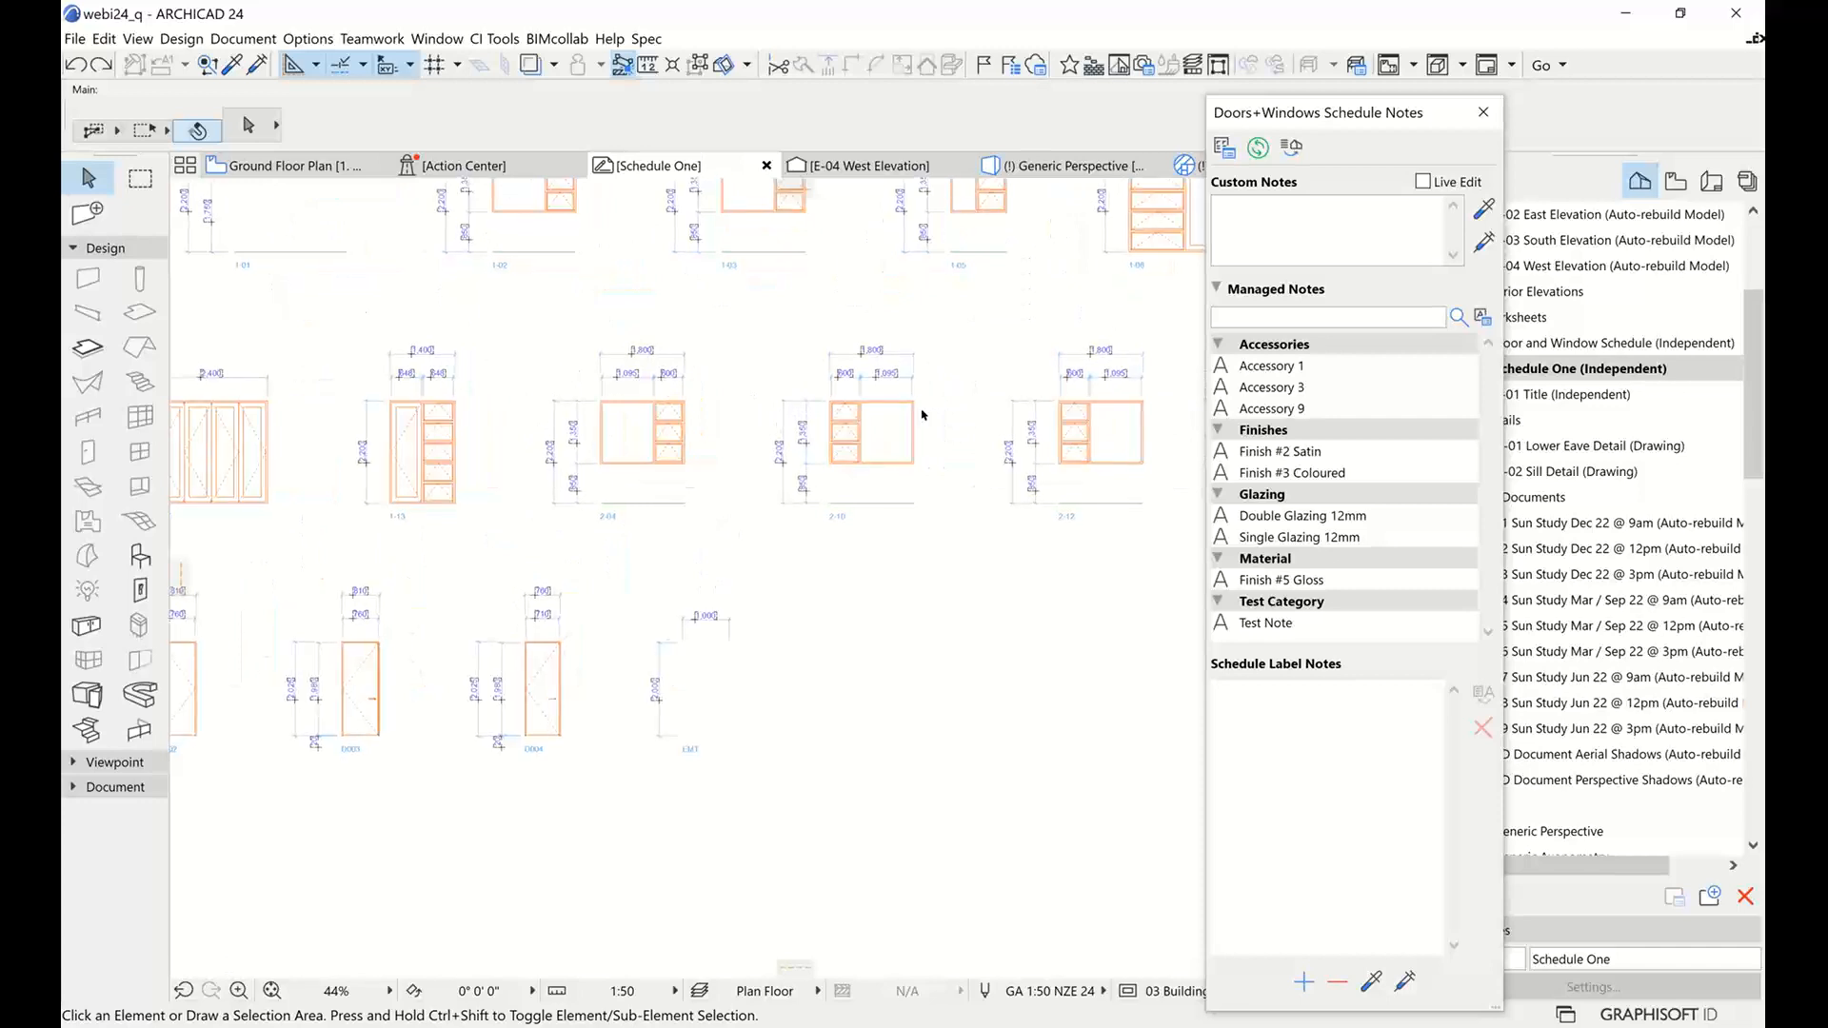
middle_drag(923, 414, 622, 430)
scroll(940, 386, up, 3)
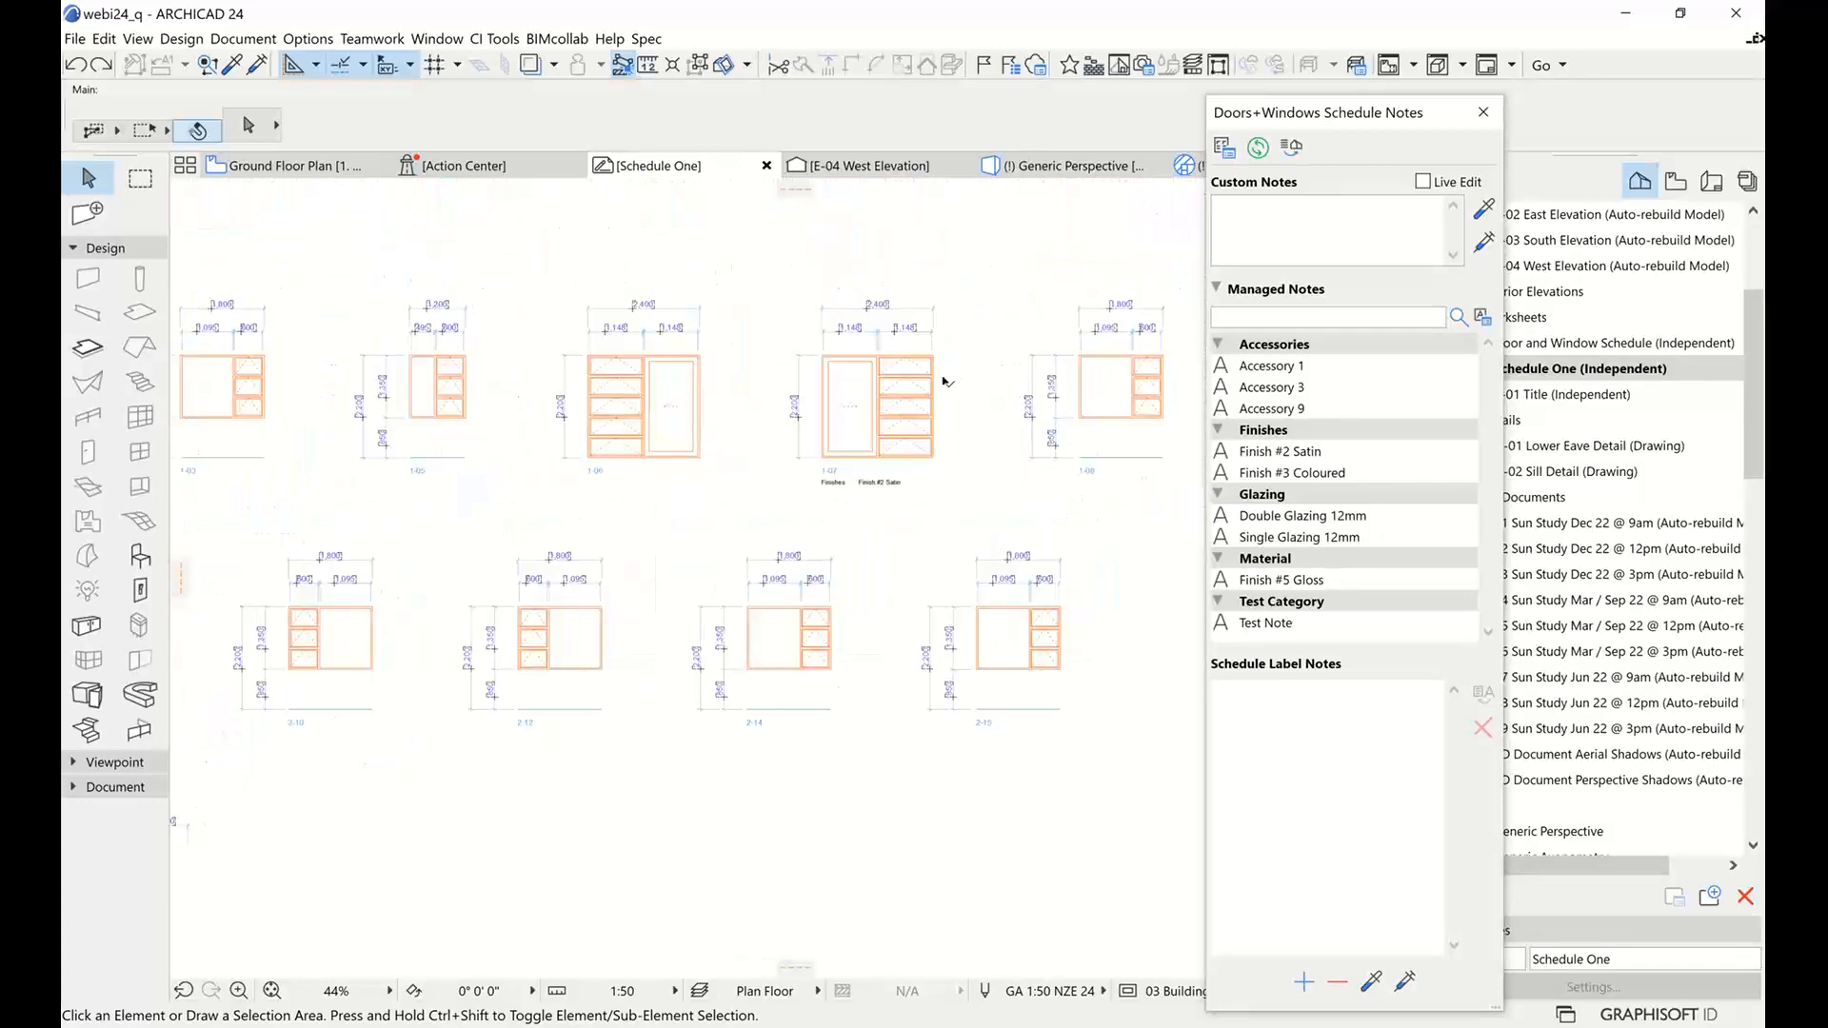
scroll(933, 395, up, 1)
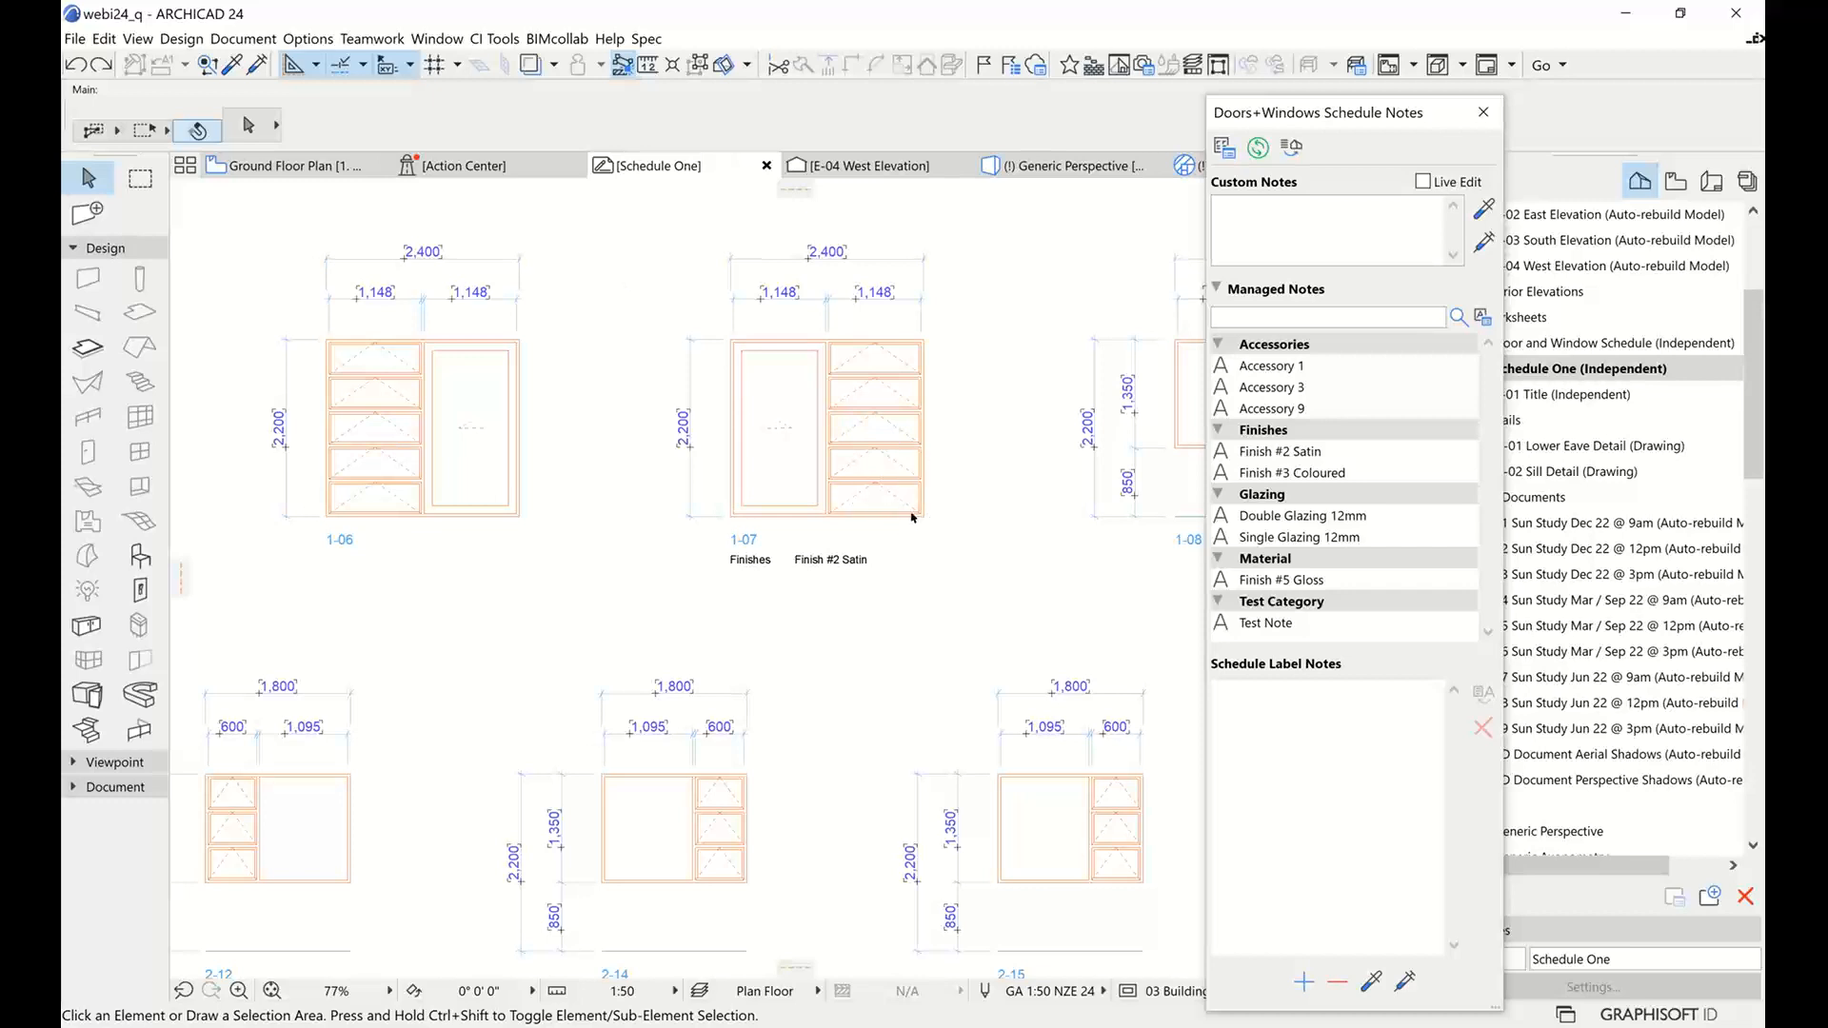
scroll(947, 512, down, 3)
scroll(947, 511, up, 3)
Select window 1-07 in Schedule One and enable Live Edit for its schedule notes
click(464, 165)
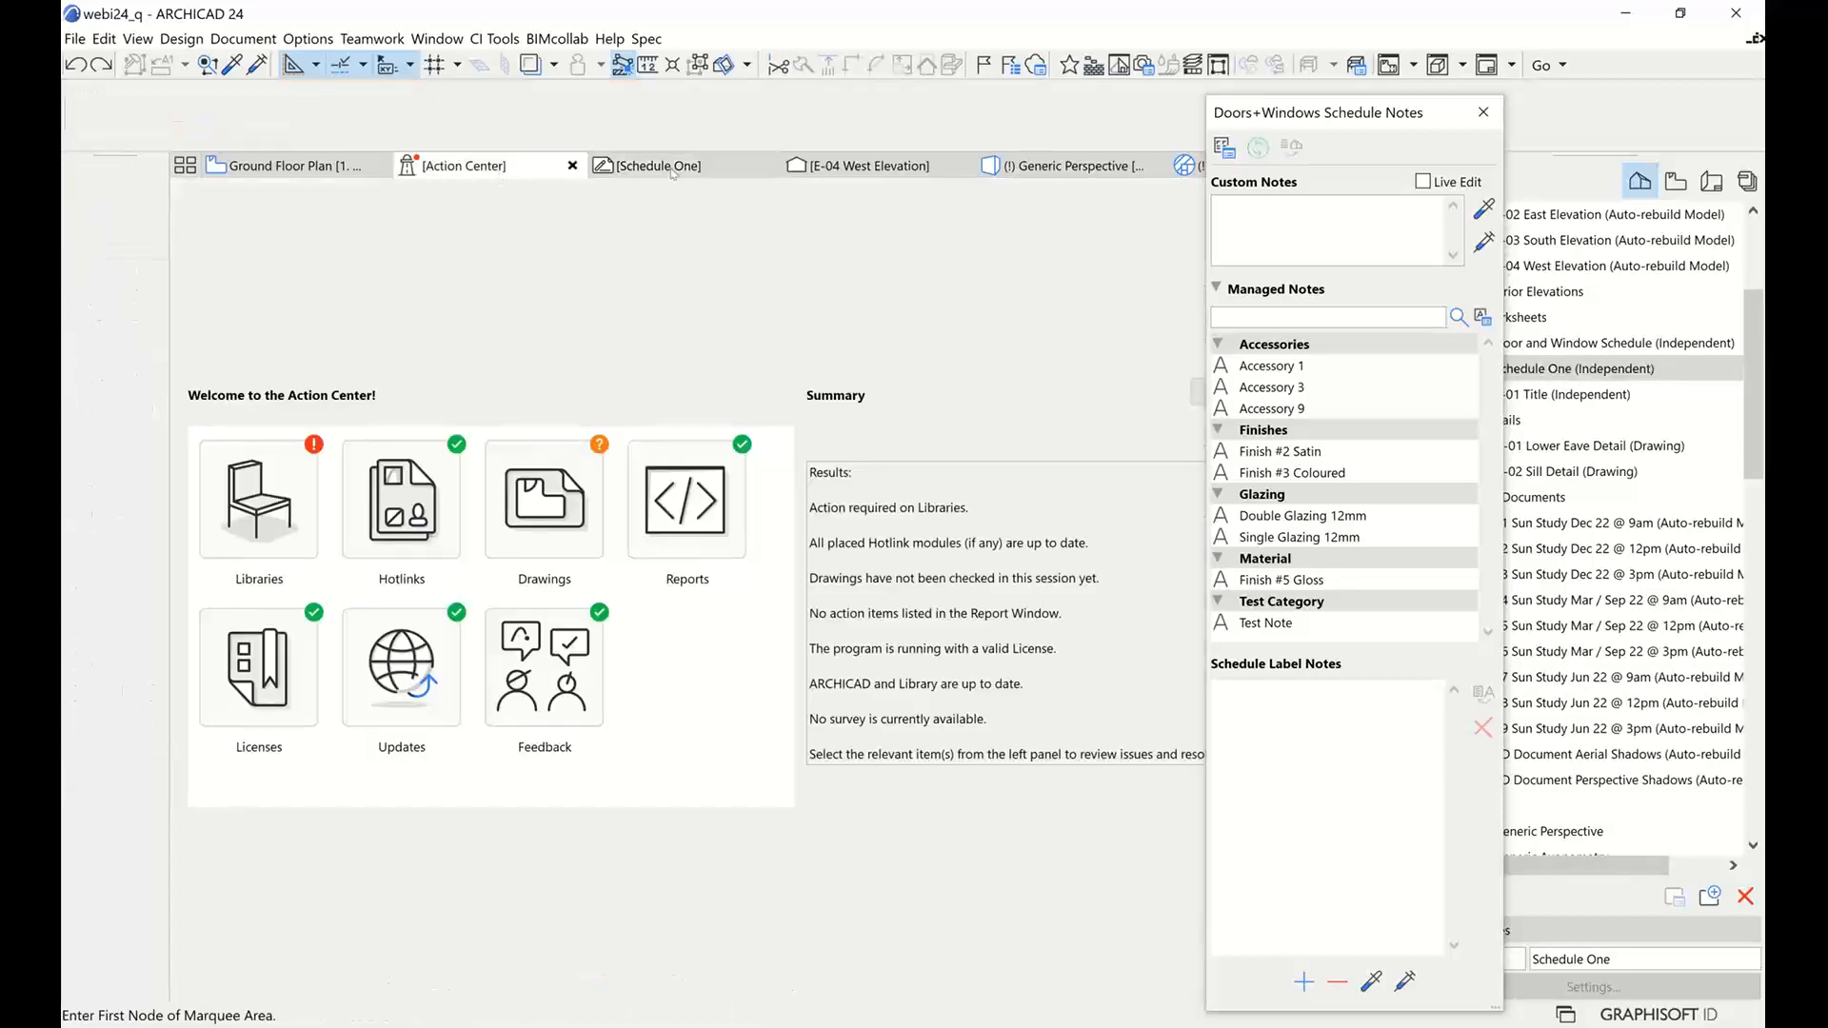
click(657, 166)
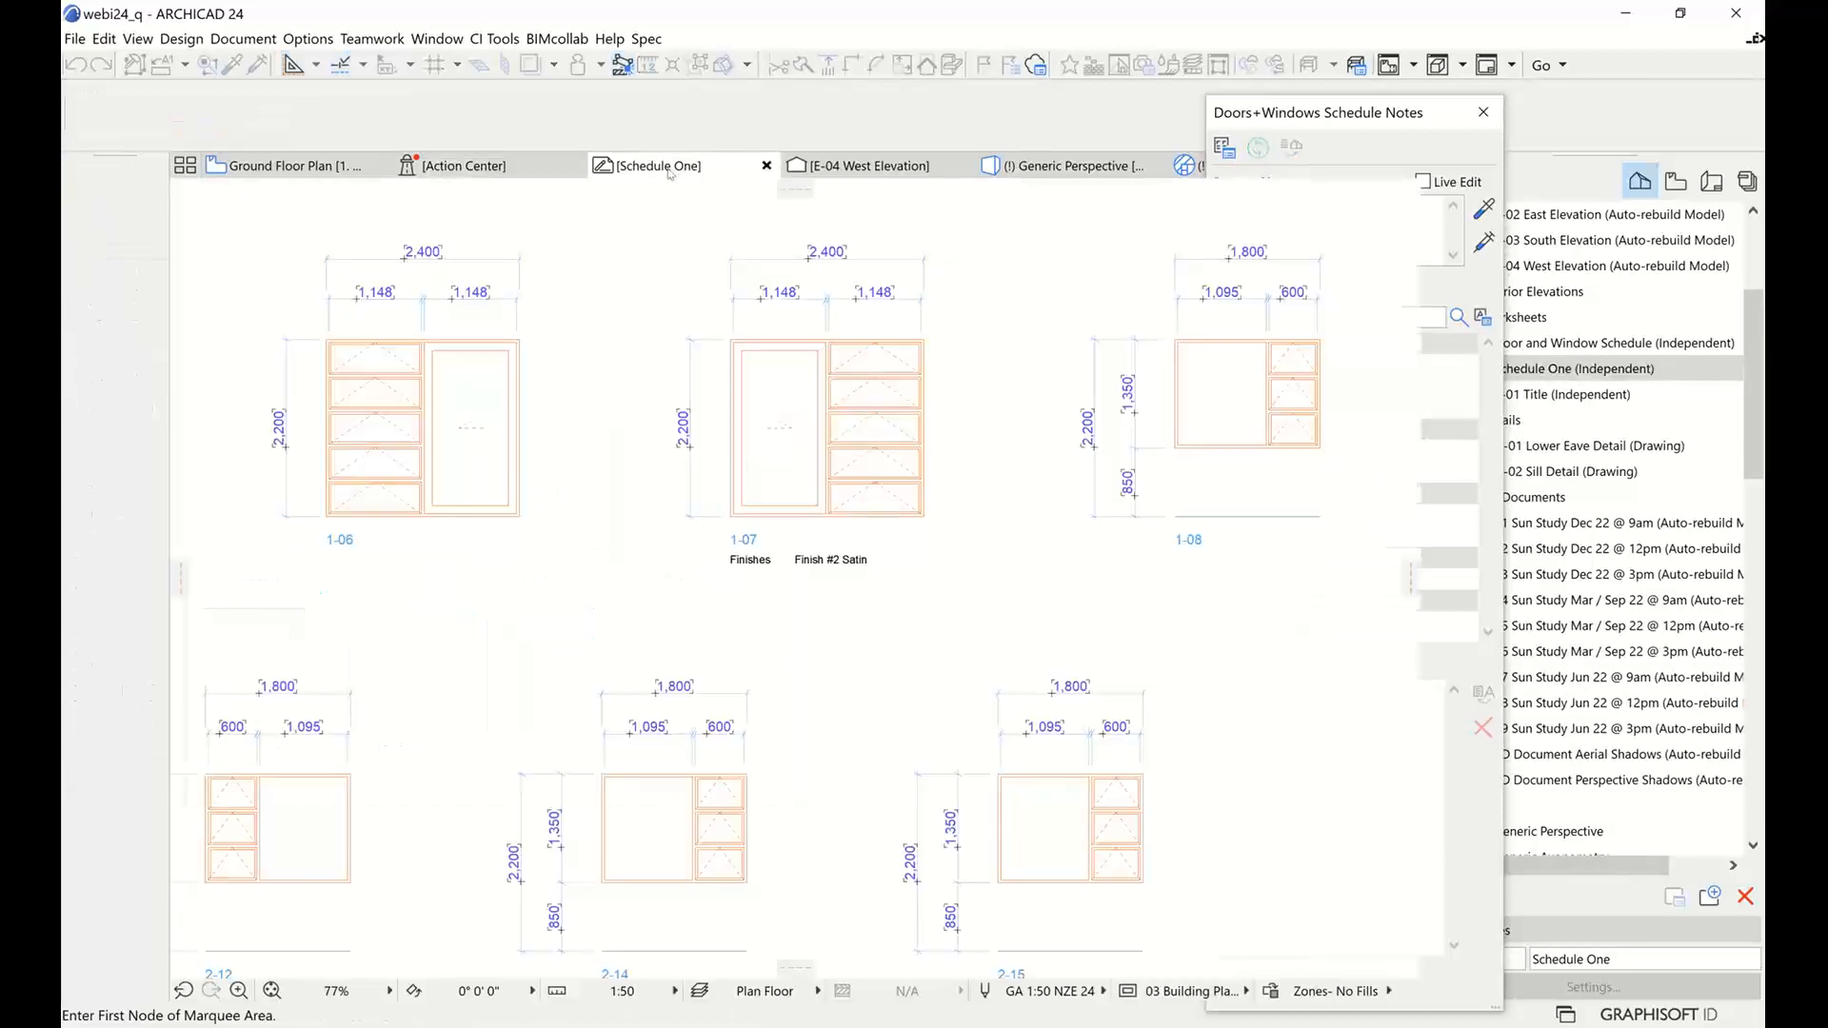
click(907, 521)
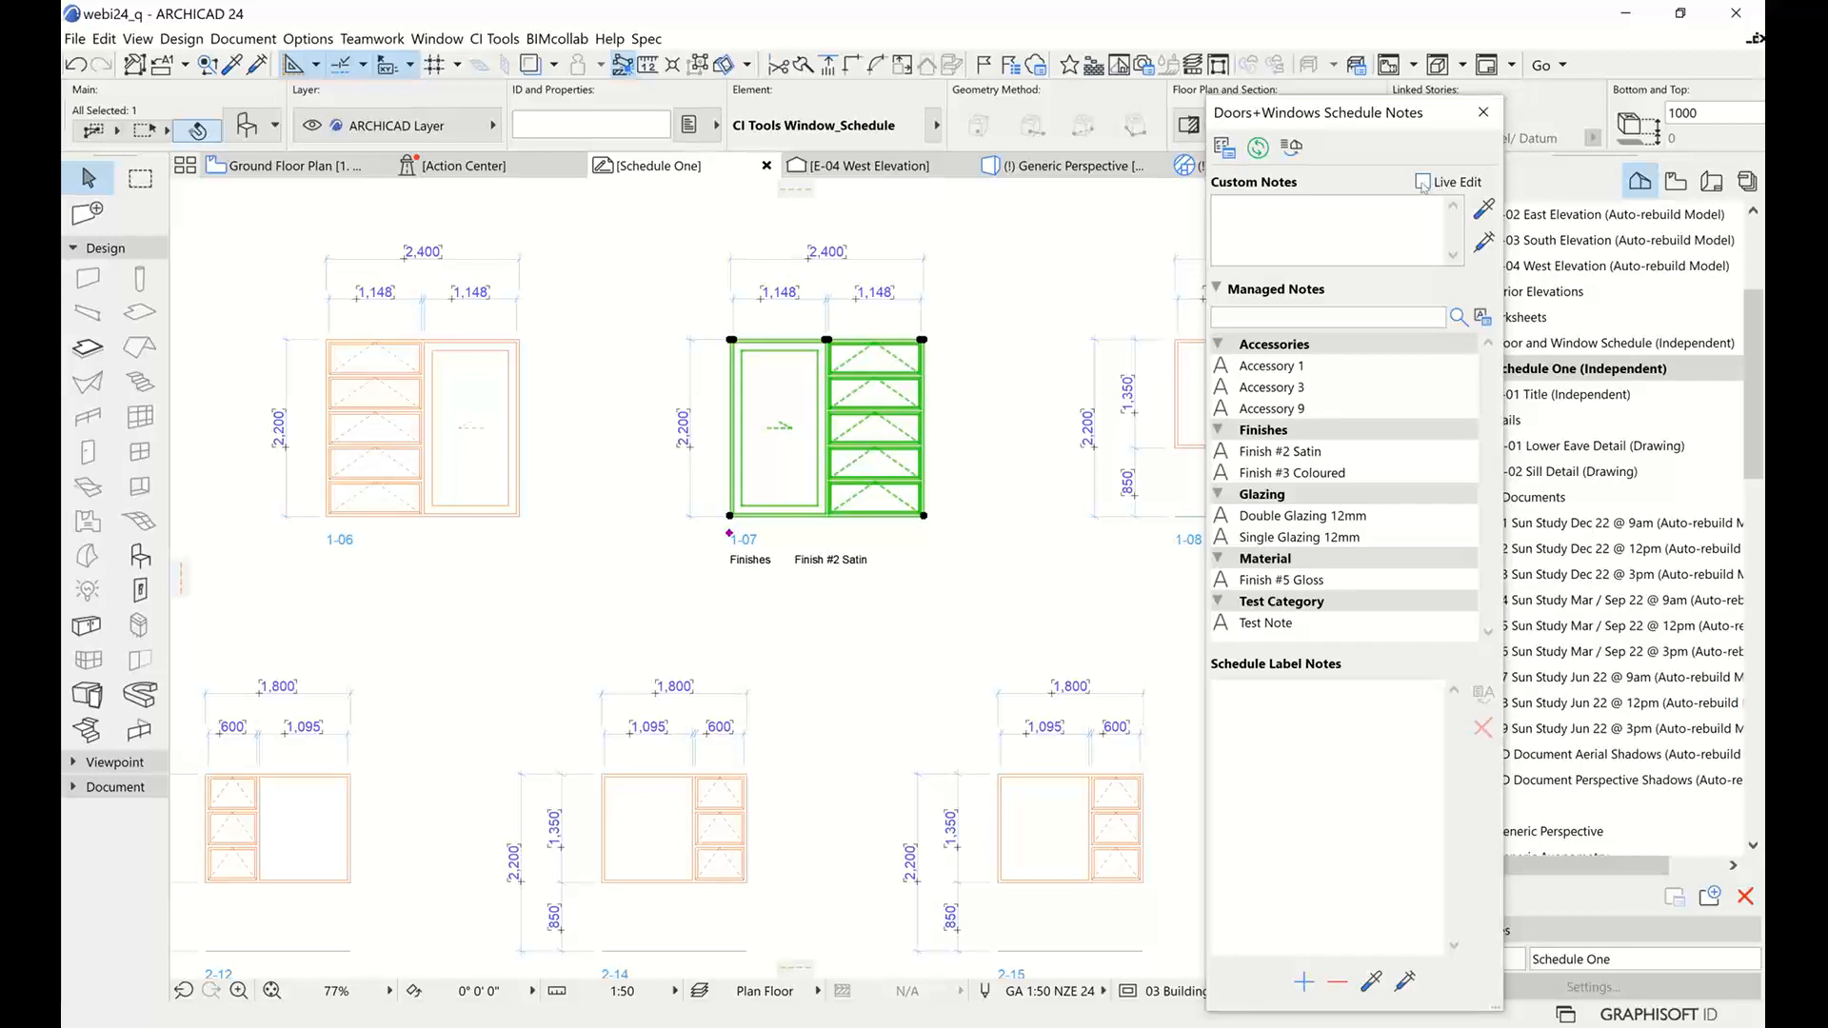
click(1421, 182)
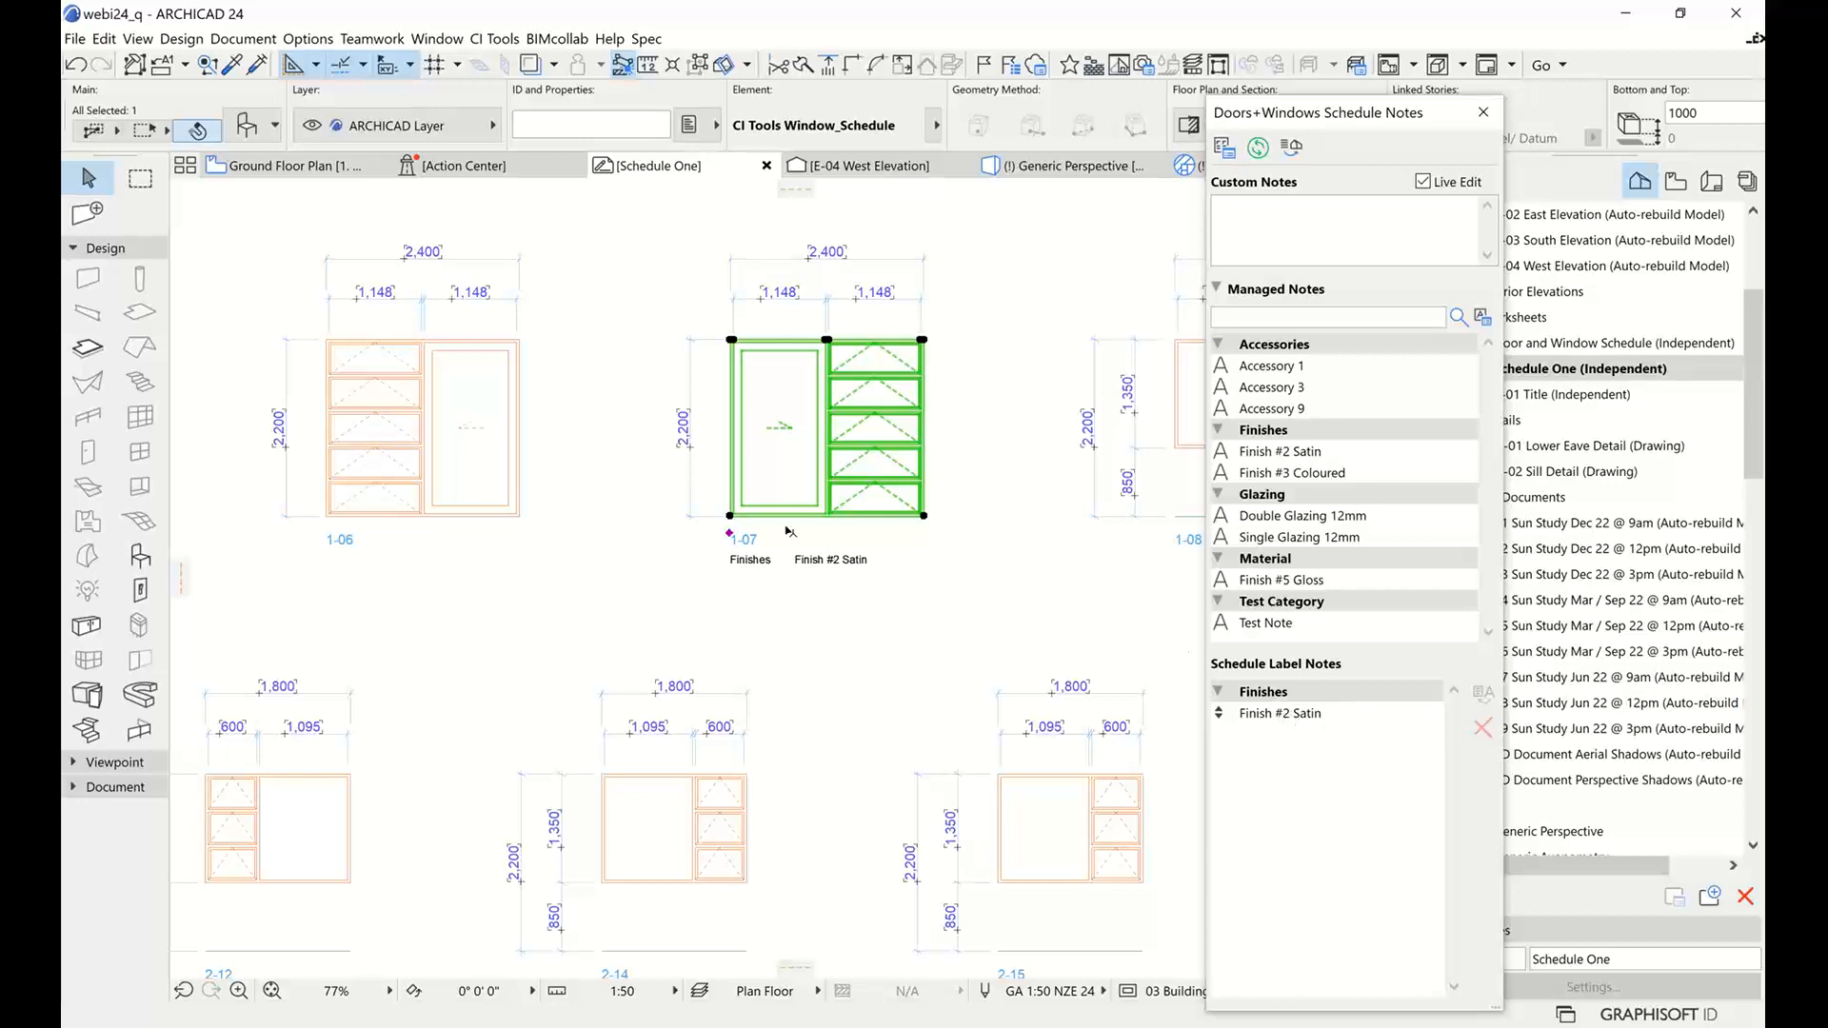
Add the managed notes Accessory 1, Double Glazing 12mm and Finish #5 Gloss to window 1-08 in Schedule One
scroll(620, 497, down, 3)
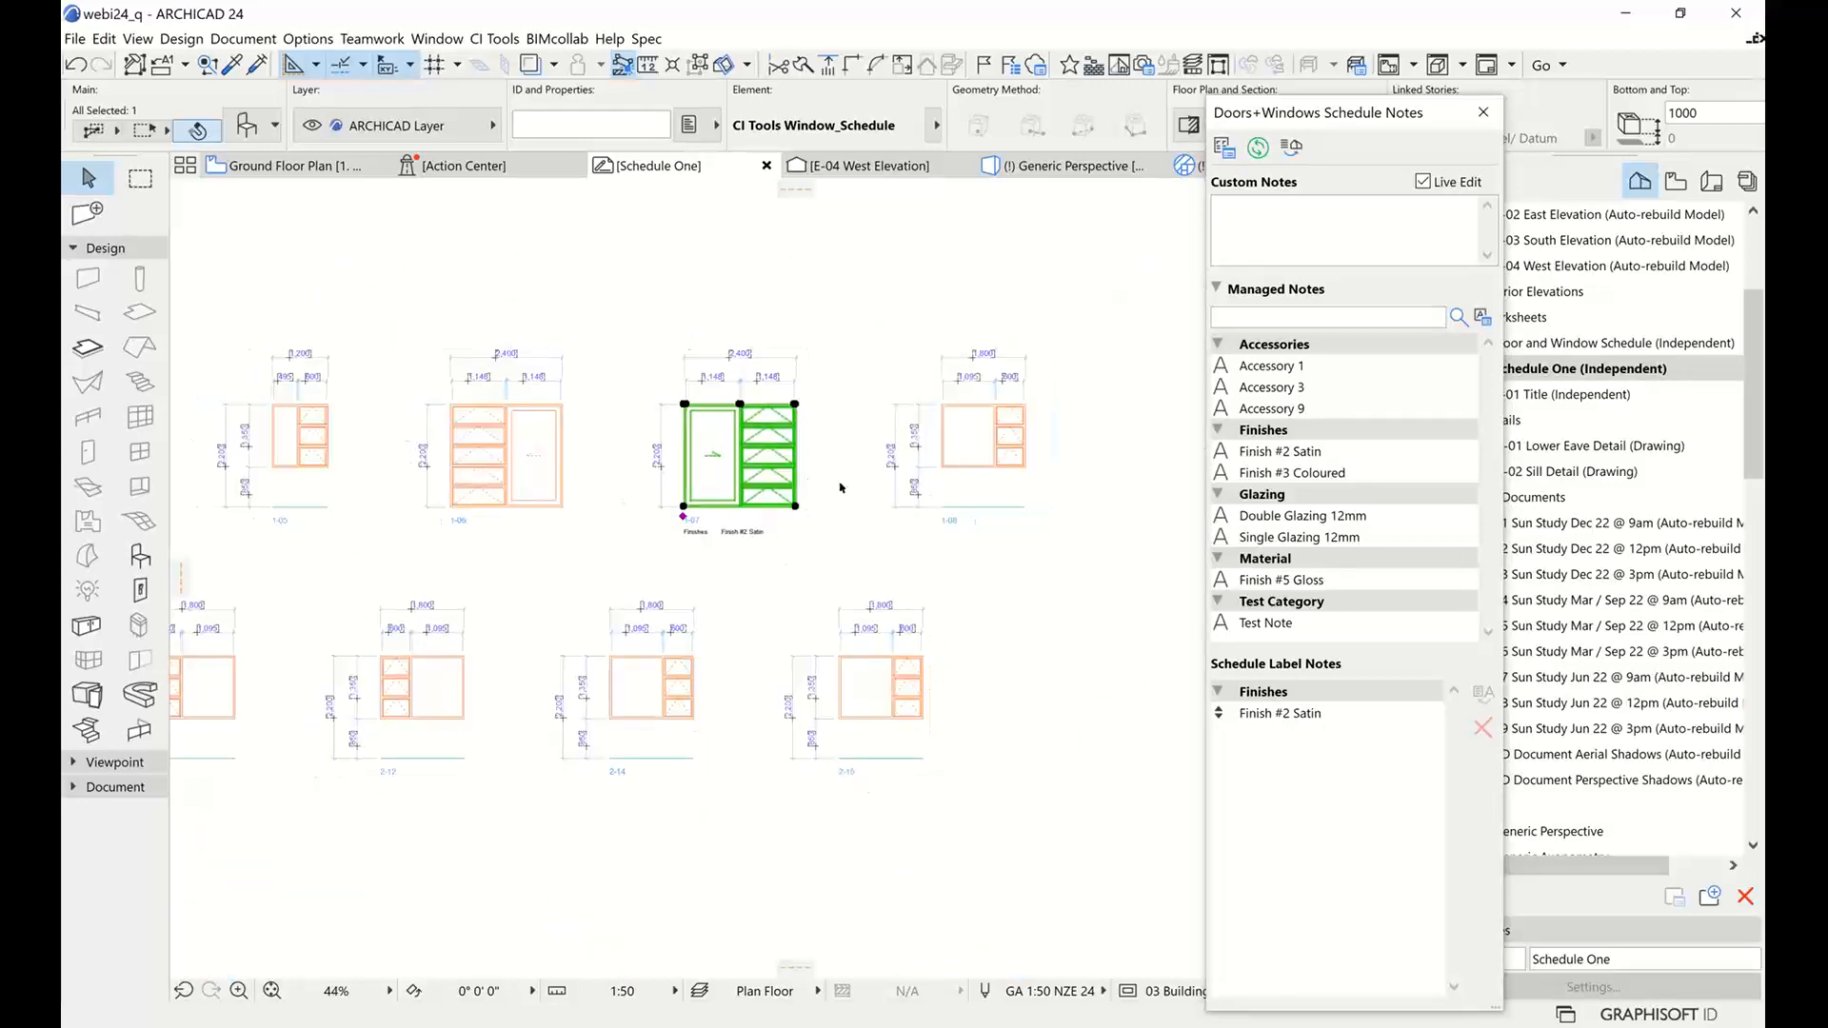
middle_drag(880, 505, 784, 513)
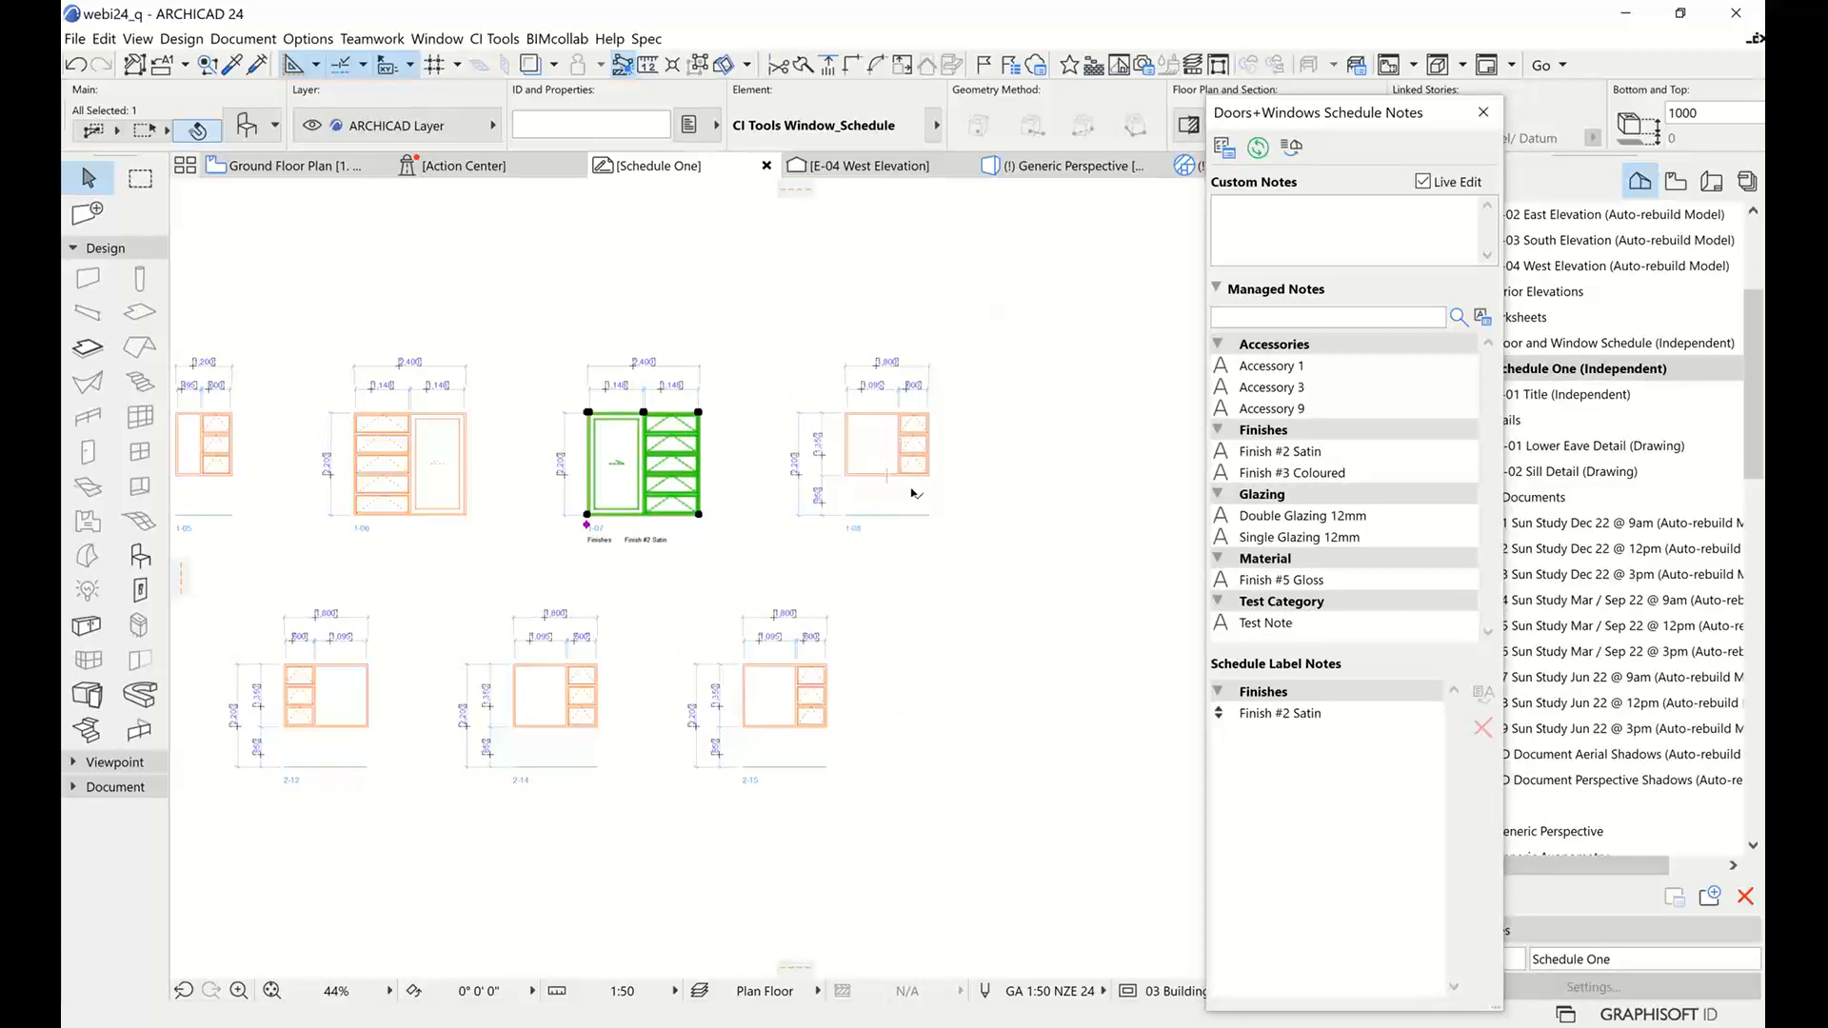
scroll(913, 493, up, 2)
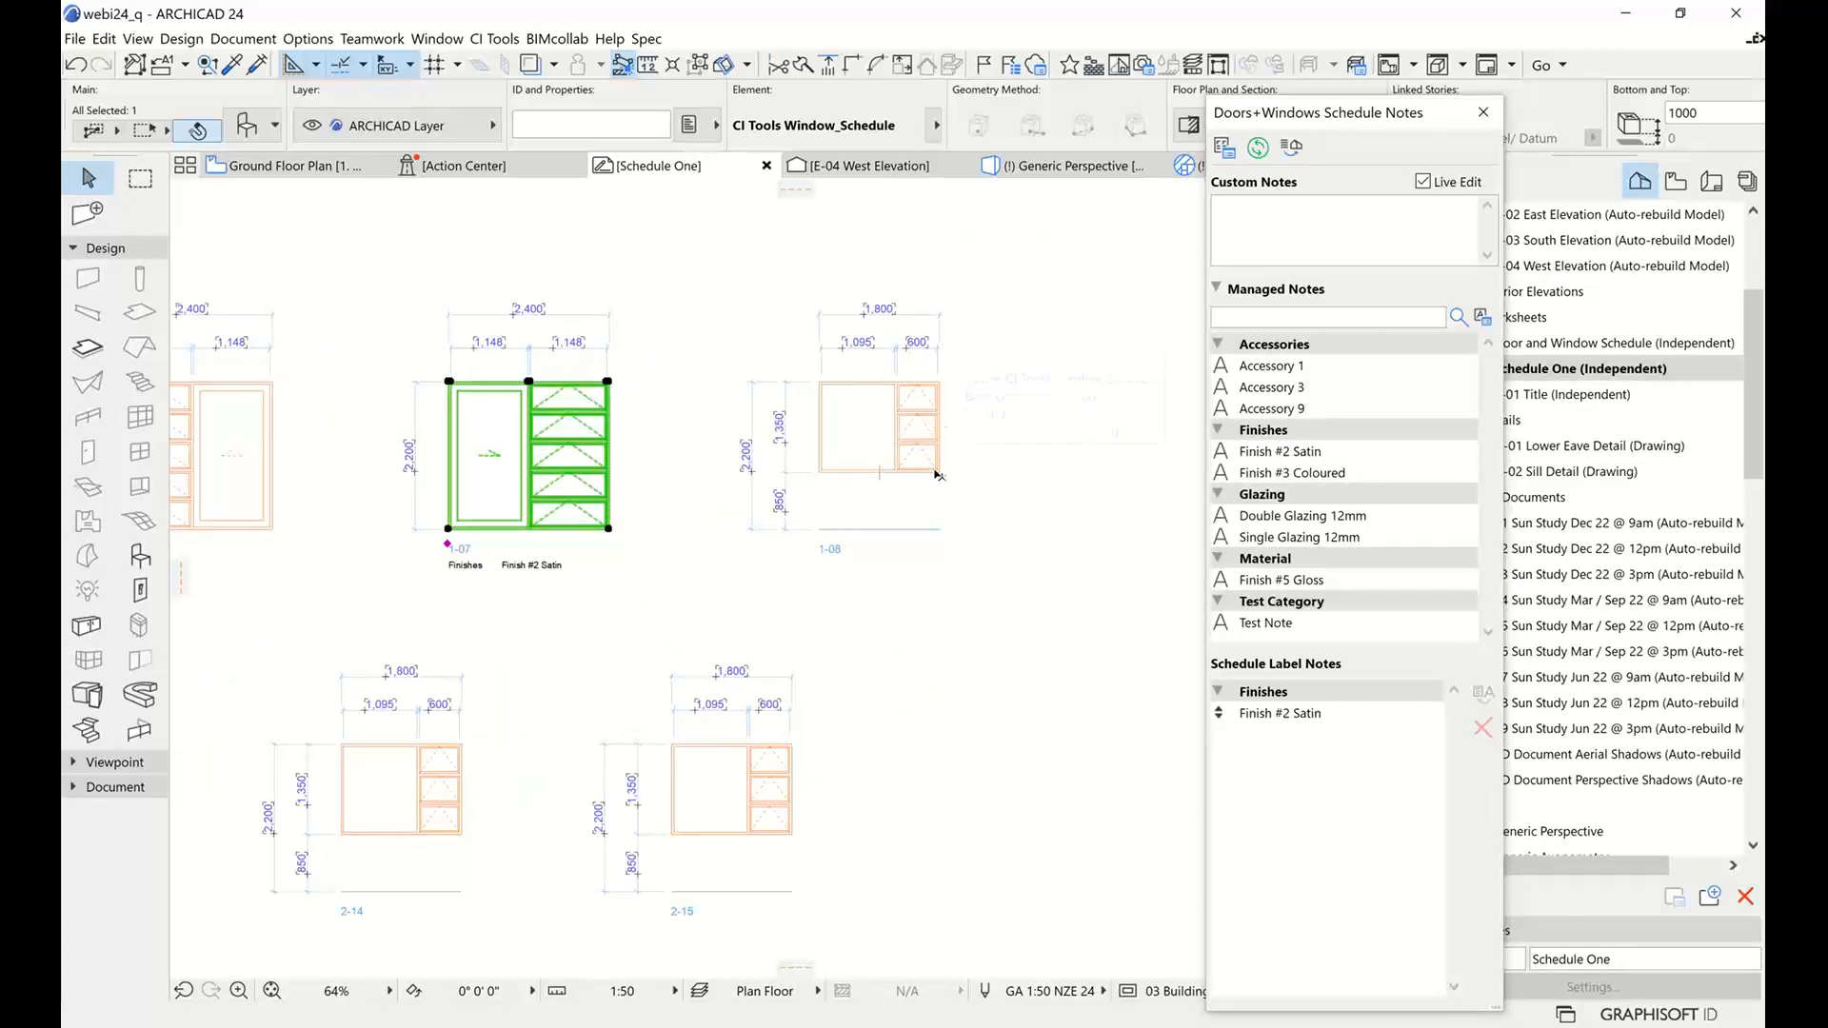
click(938, 474)
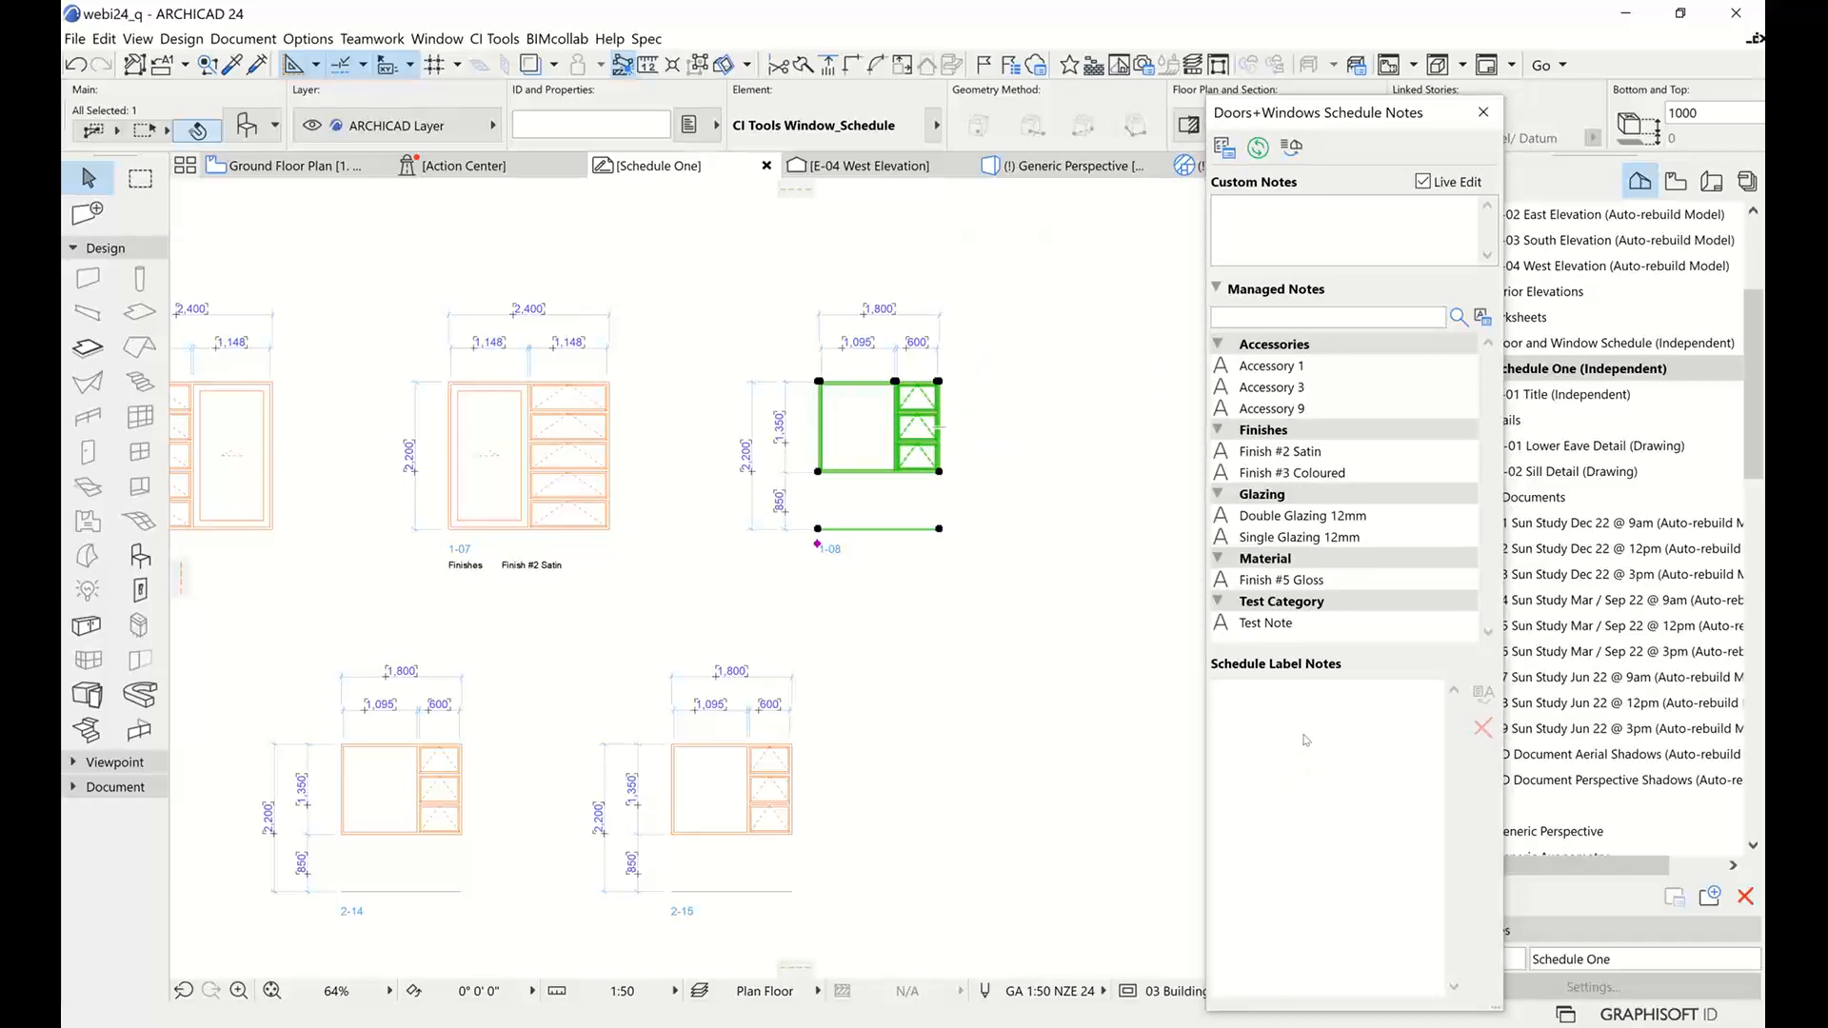
double_click(1272, 367)
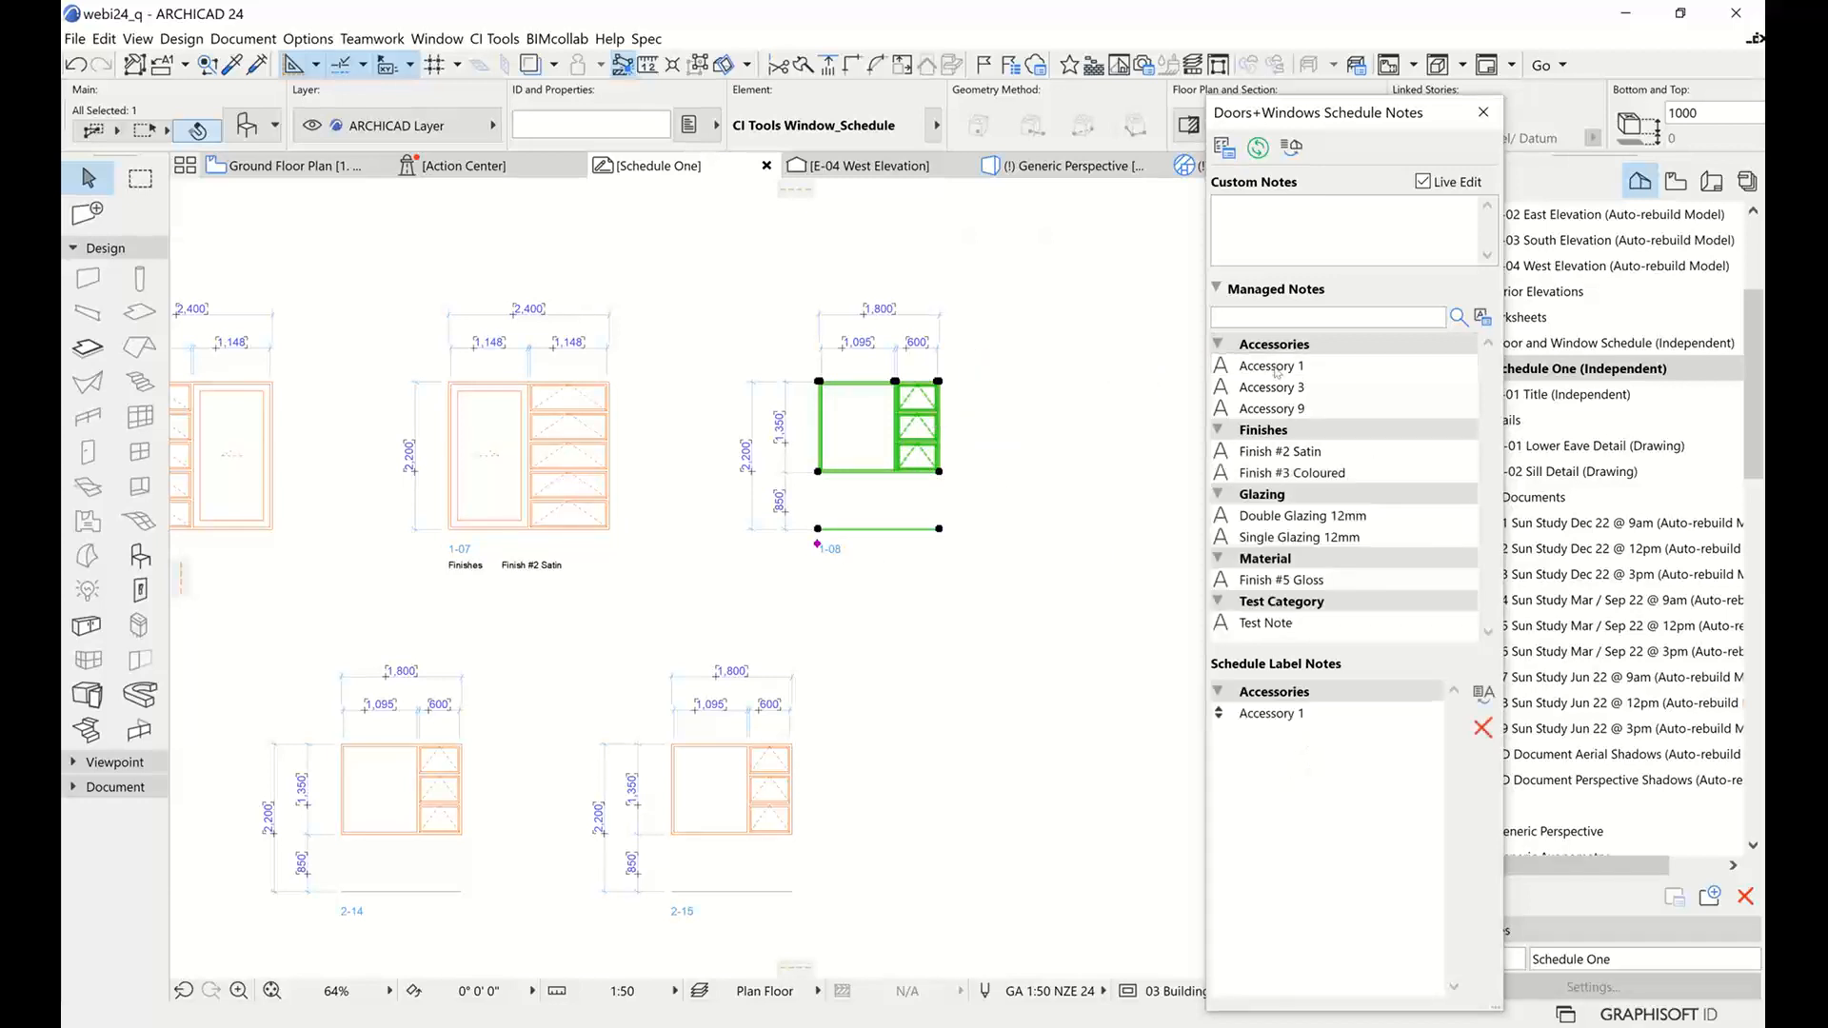
double_click(1271, 515)
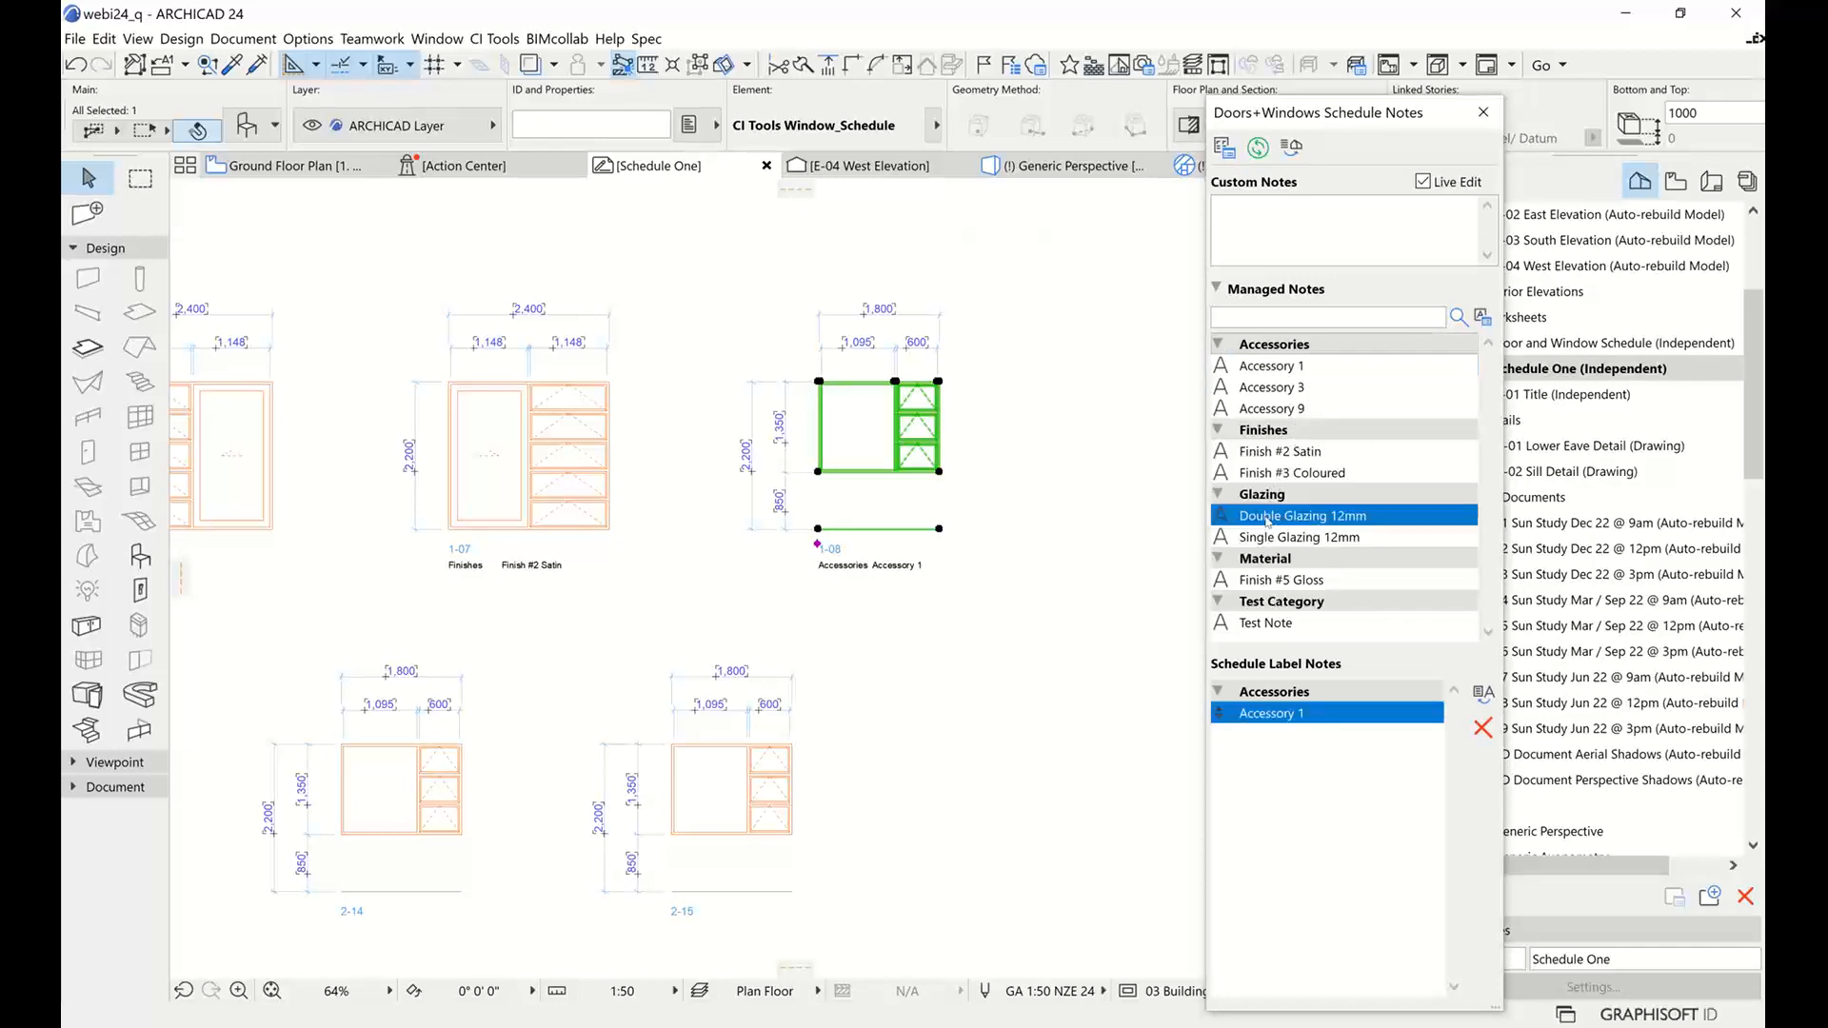
double_click(1298, 581)
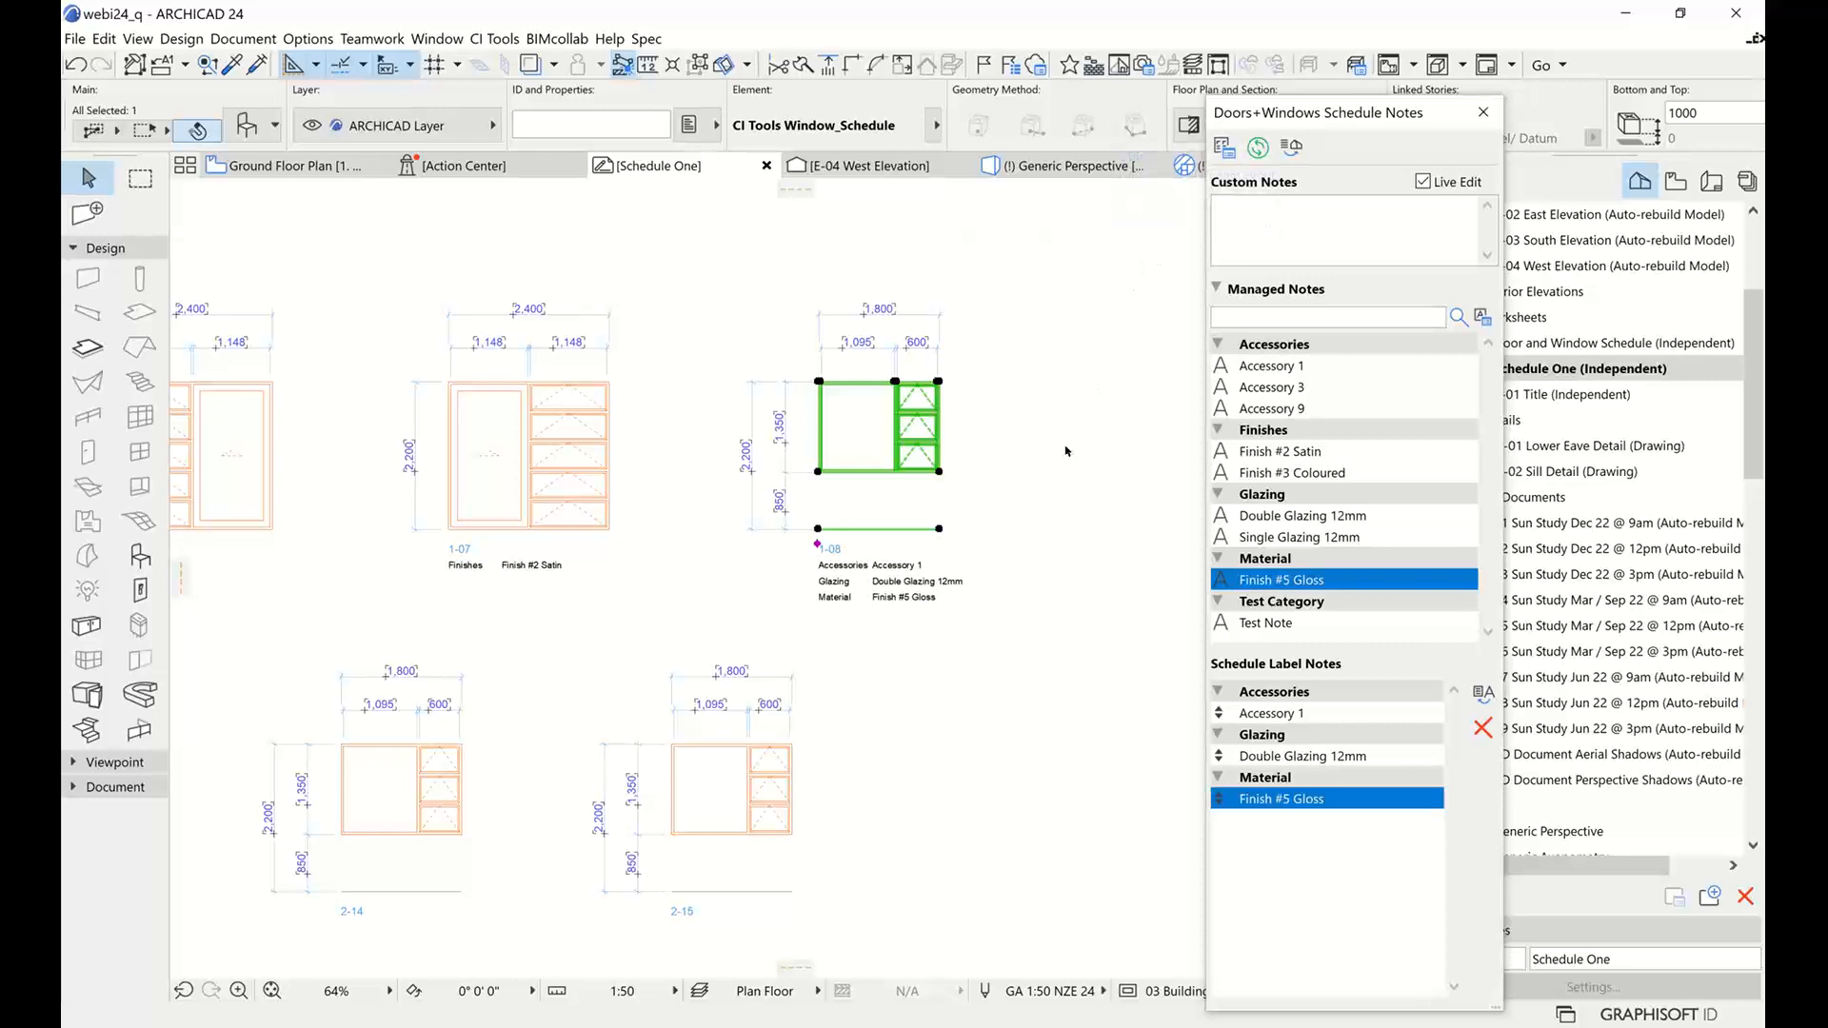
click(1074, 486)
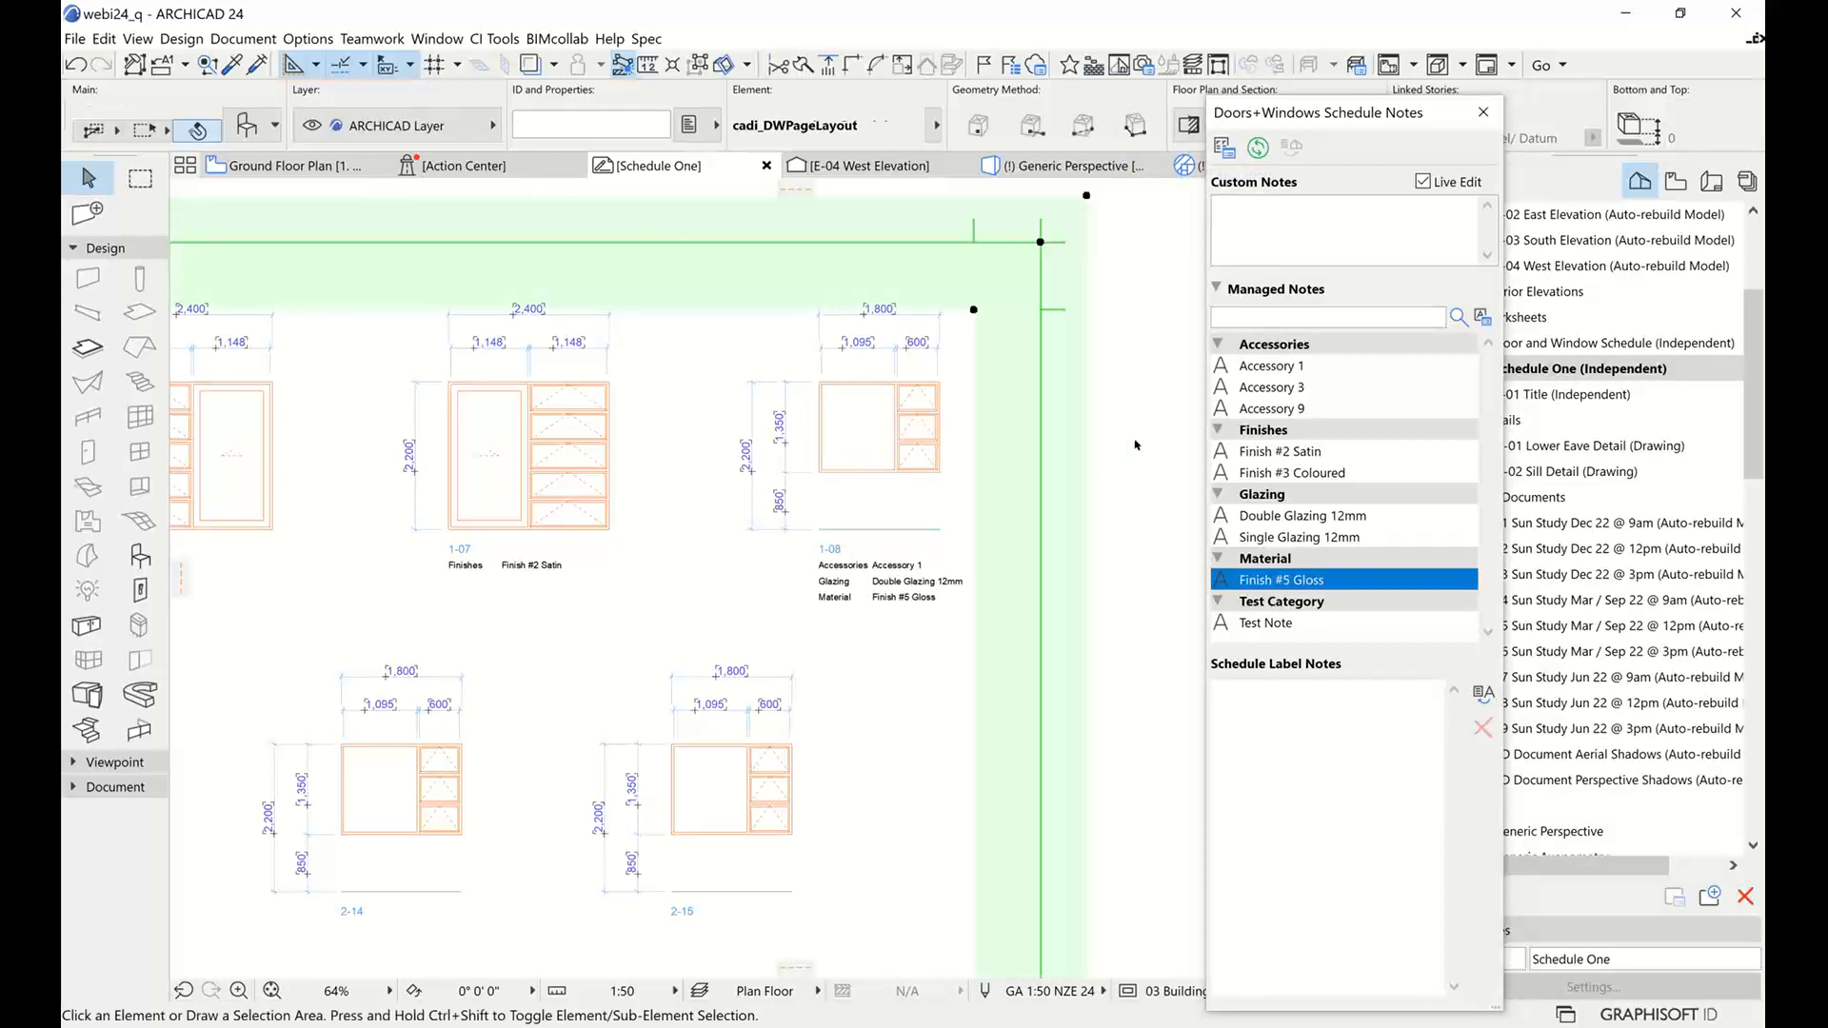
Check the CI Tools Schedule Notes in the settings of Bedroom 1's window 1-08 on the Ground Floor Plan, leaving them unedited
click(285, 166)
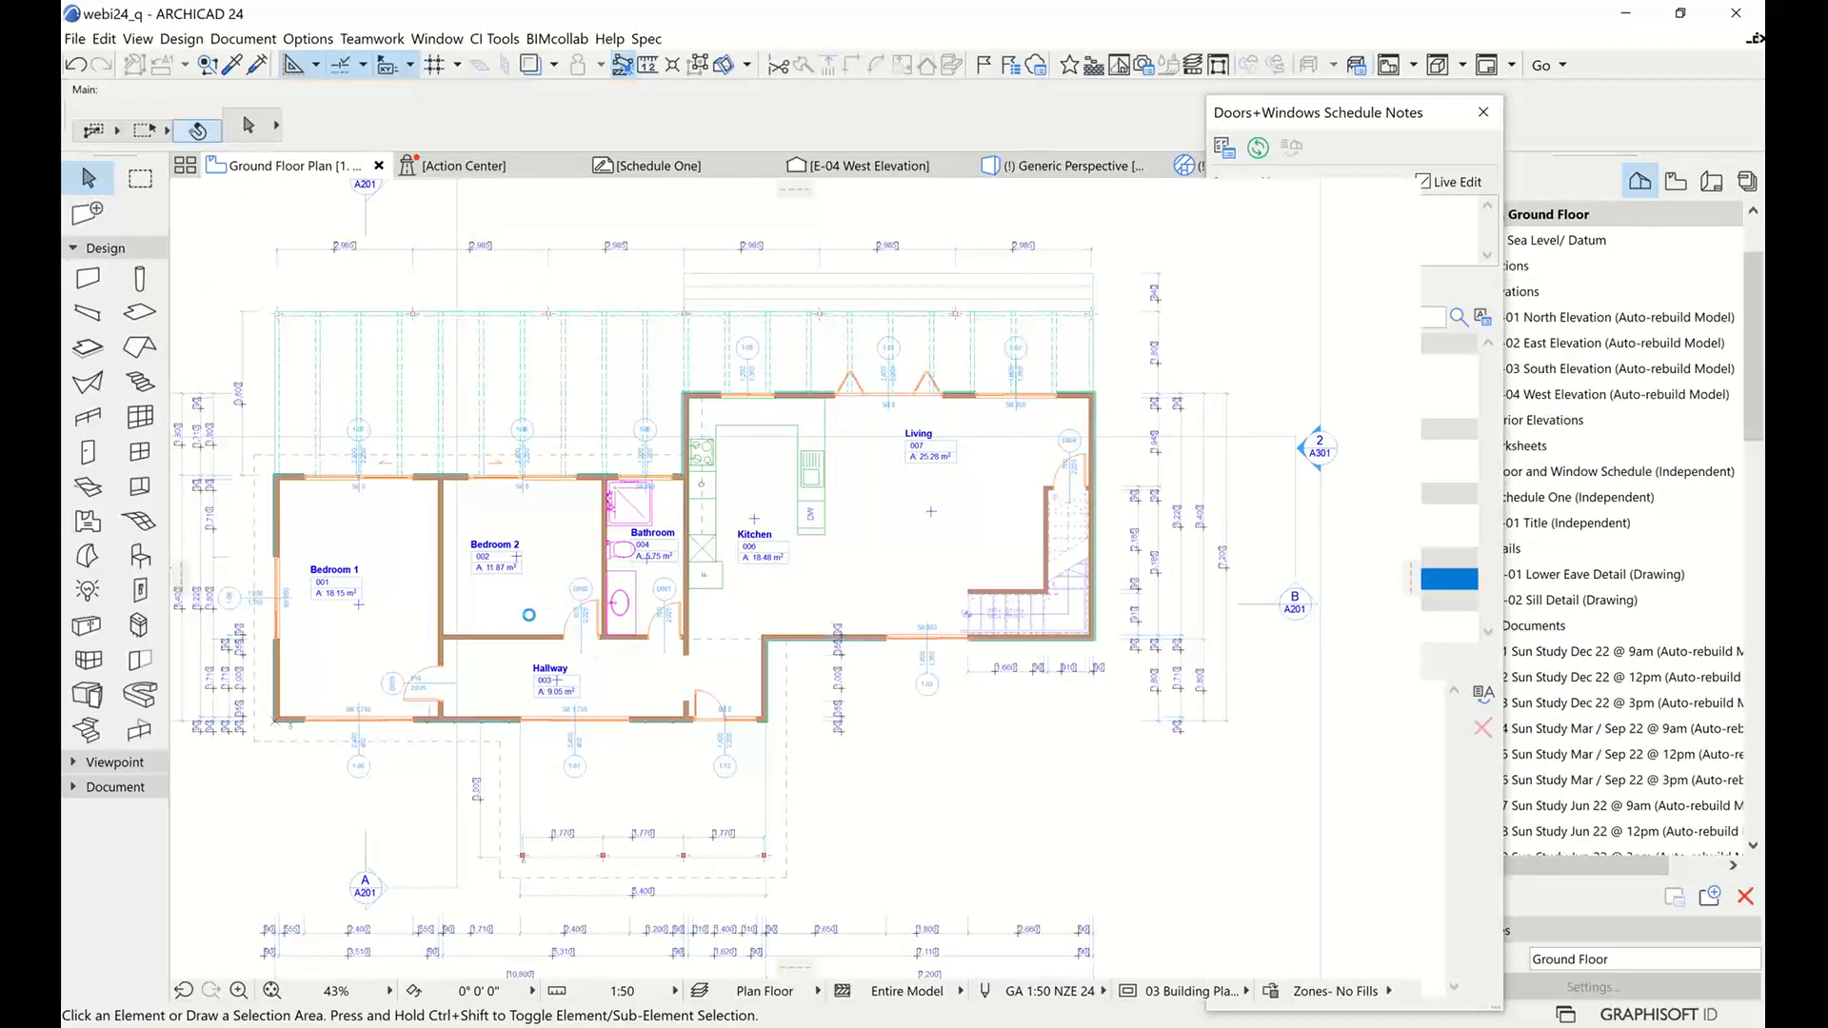
scroll(275, 562, up, 3)
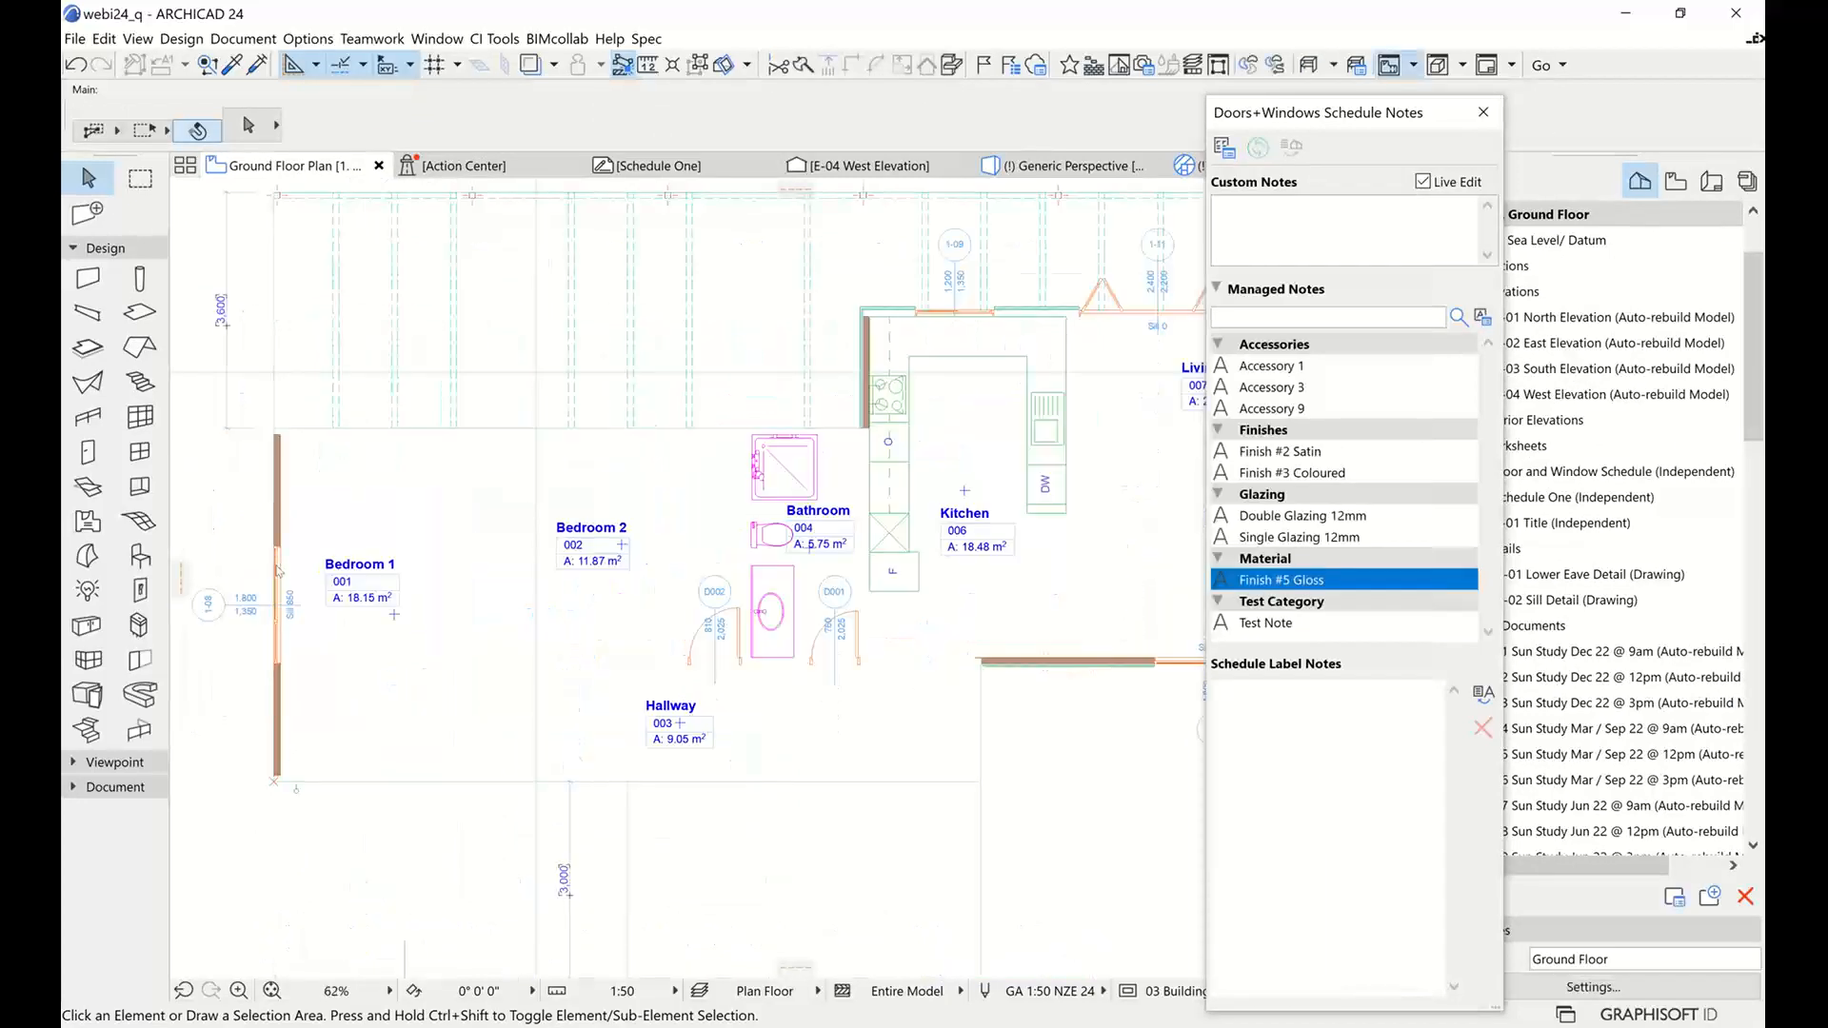
click(275, 553)
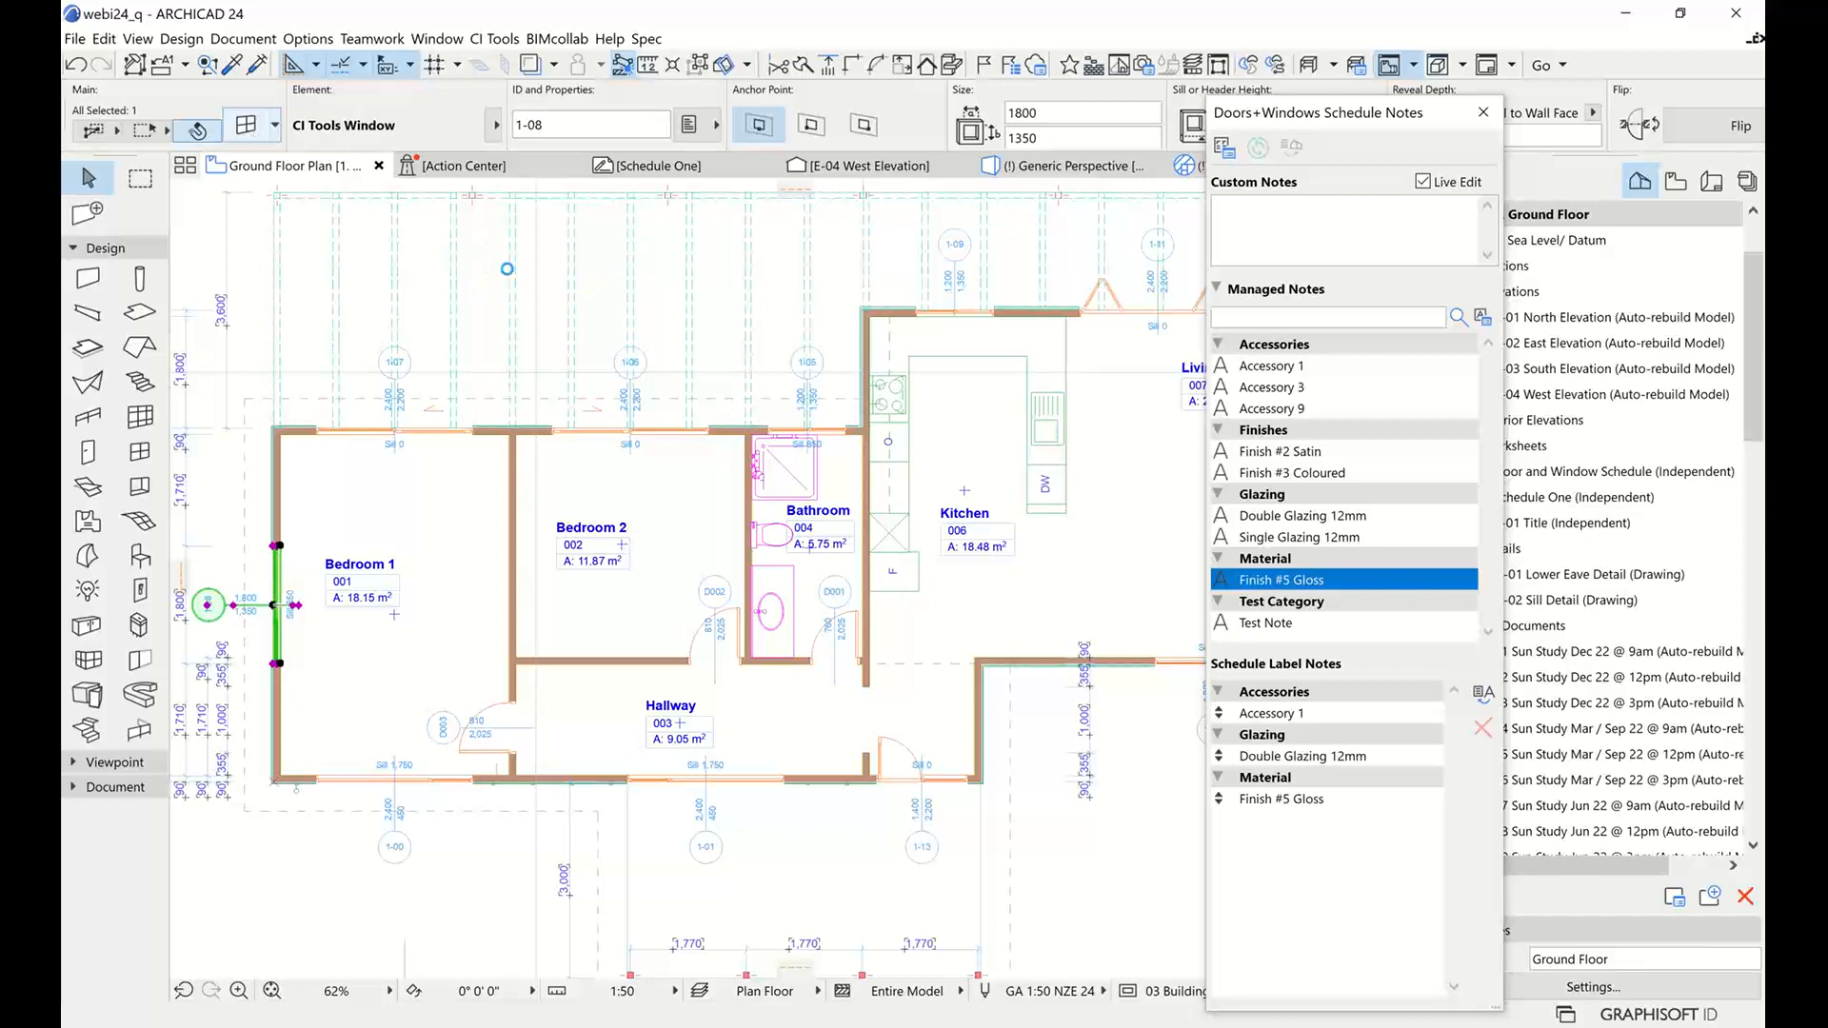
key(ctrl+t)
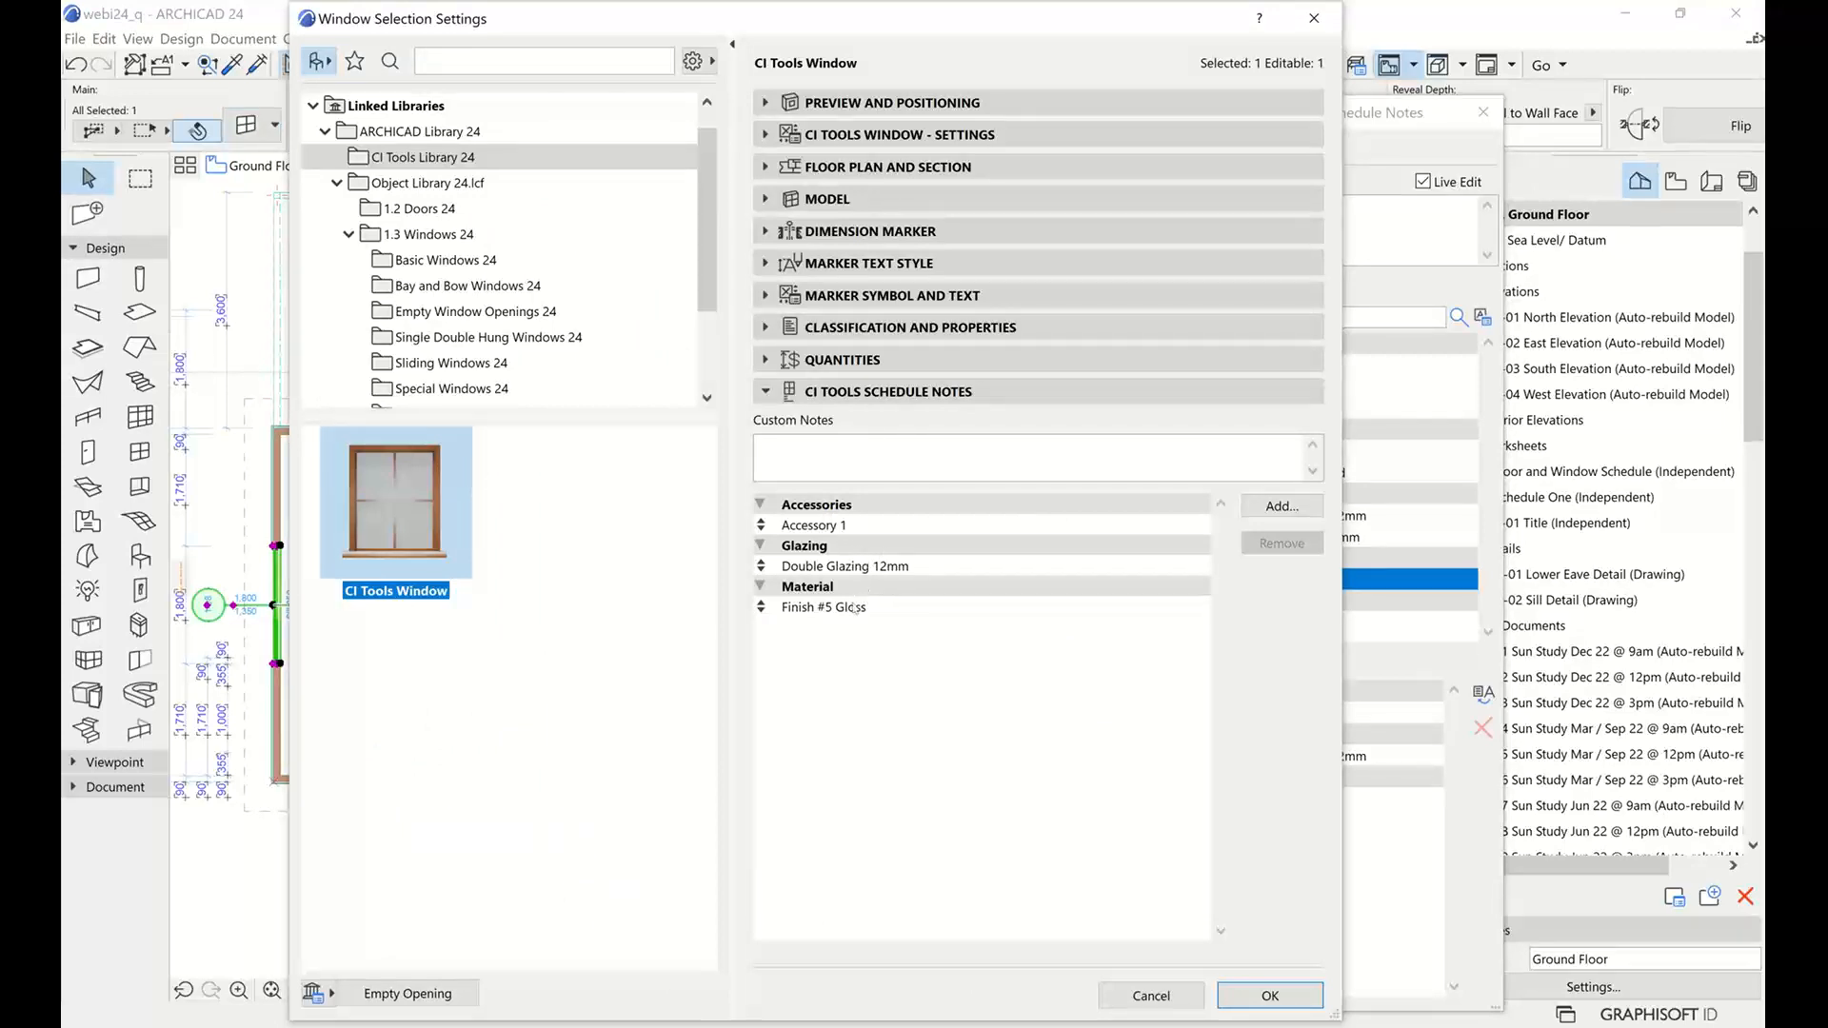
click(1151, 995)
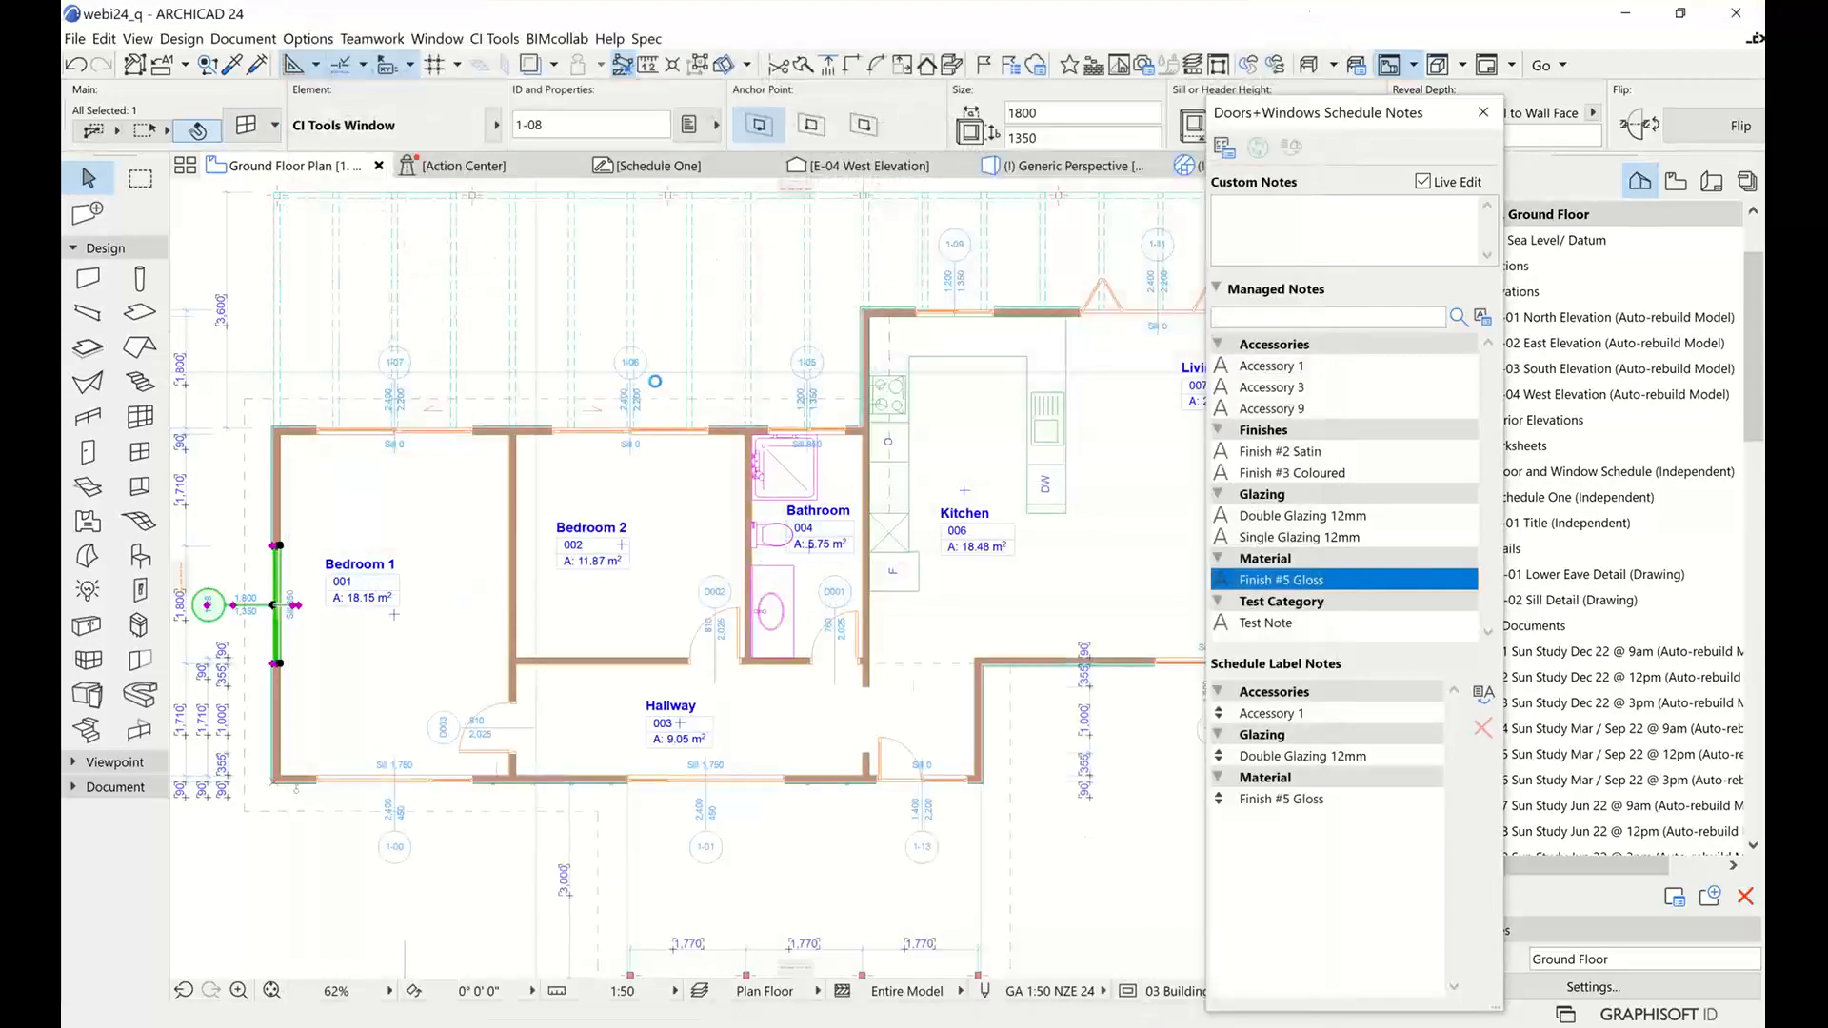
scroll(585, 531, down, 4)
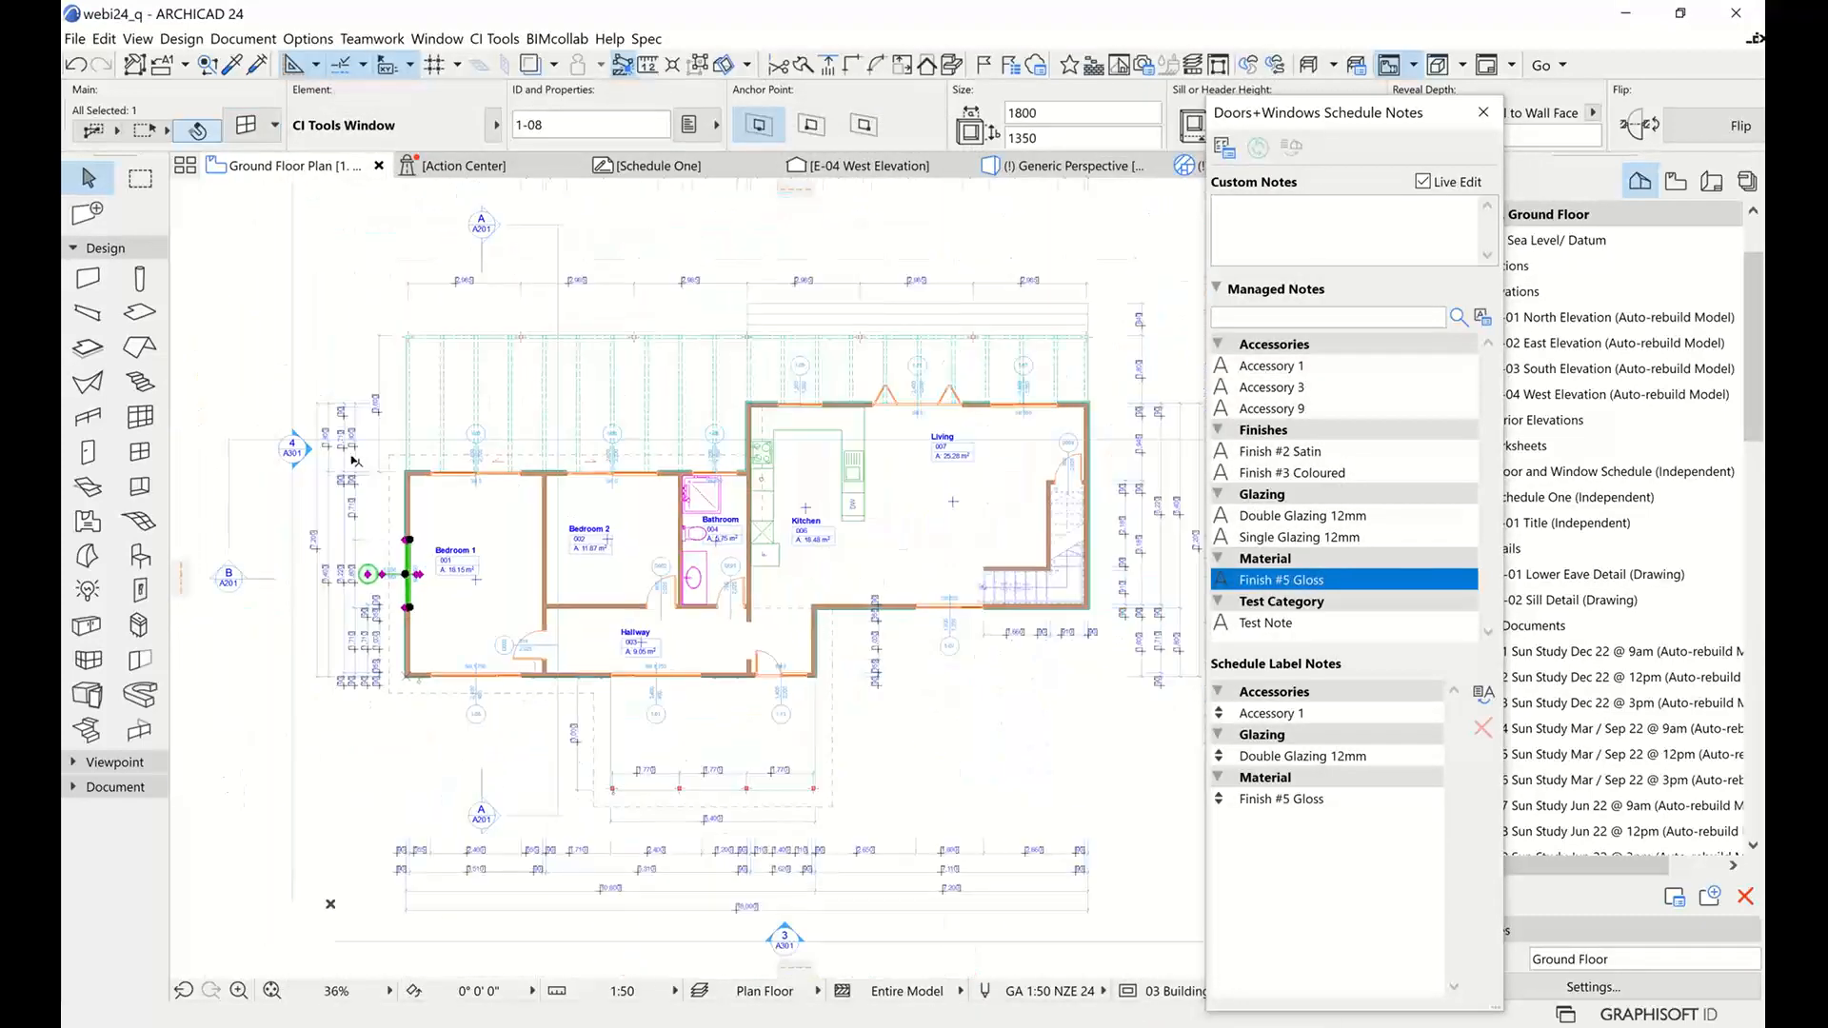
click(257, 350)
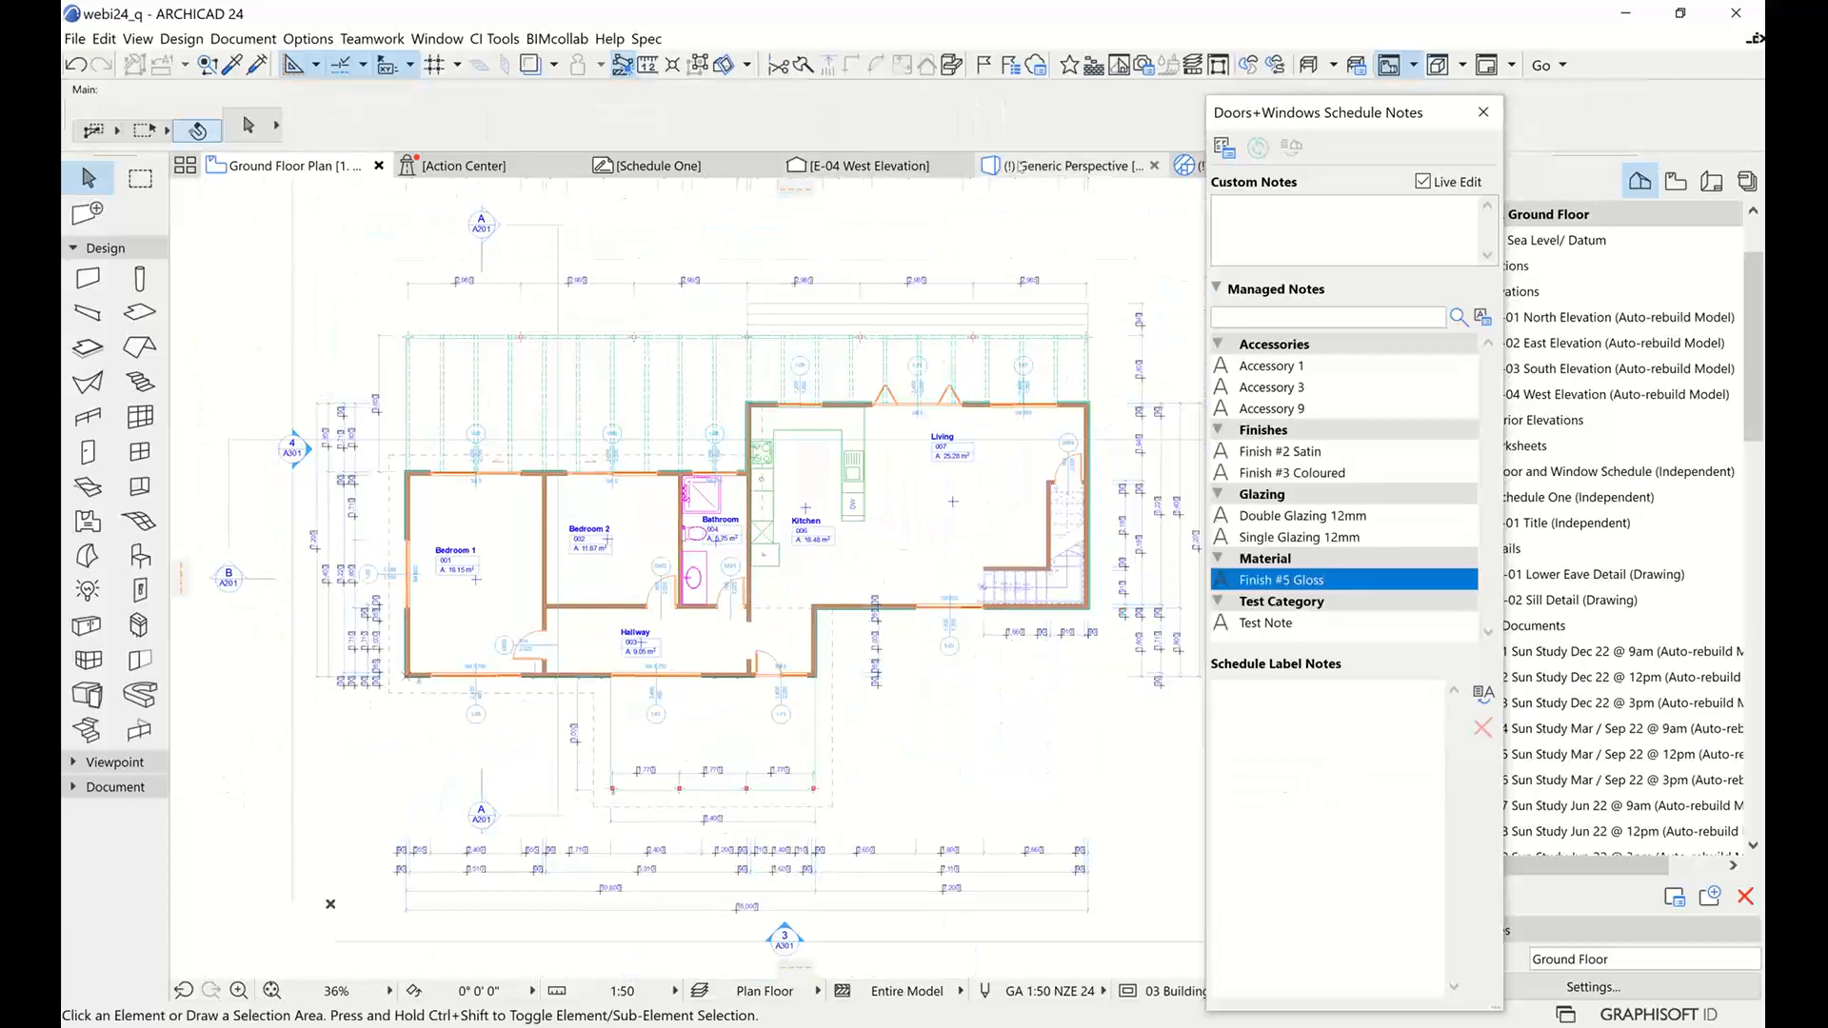
Return to Schedule One and add the managed Test Note from Test Category to window 2-15
click(970, 169)
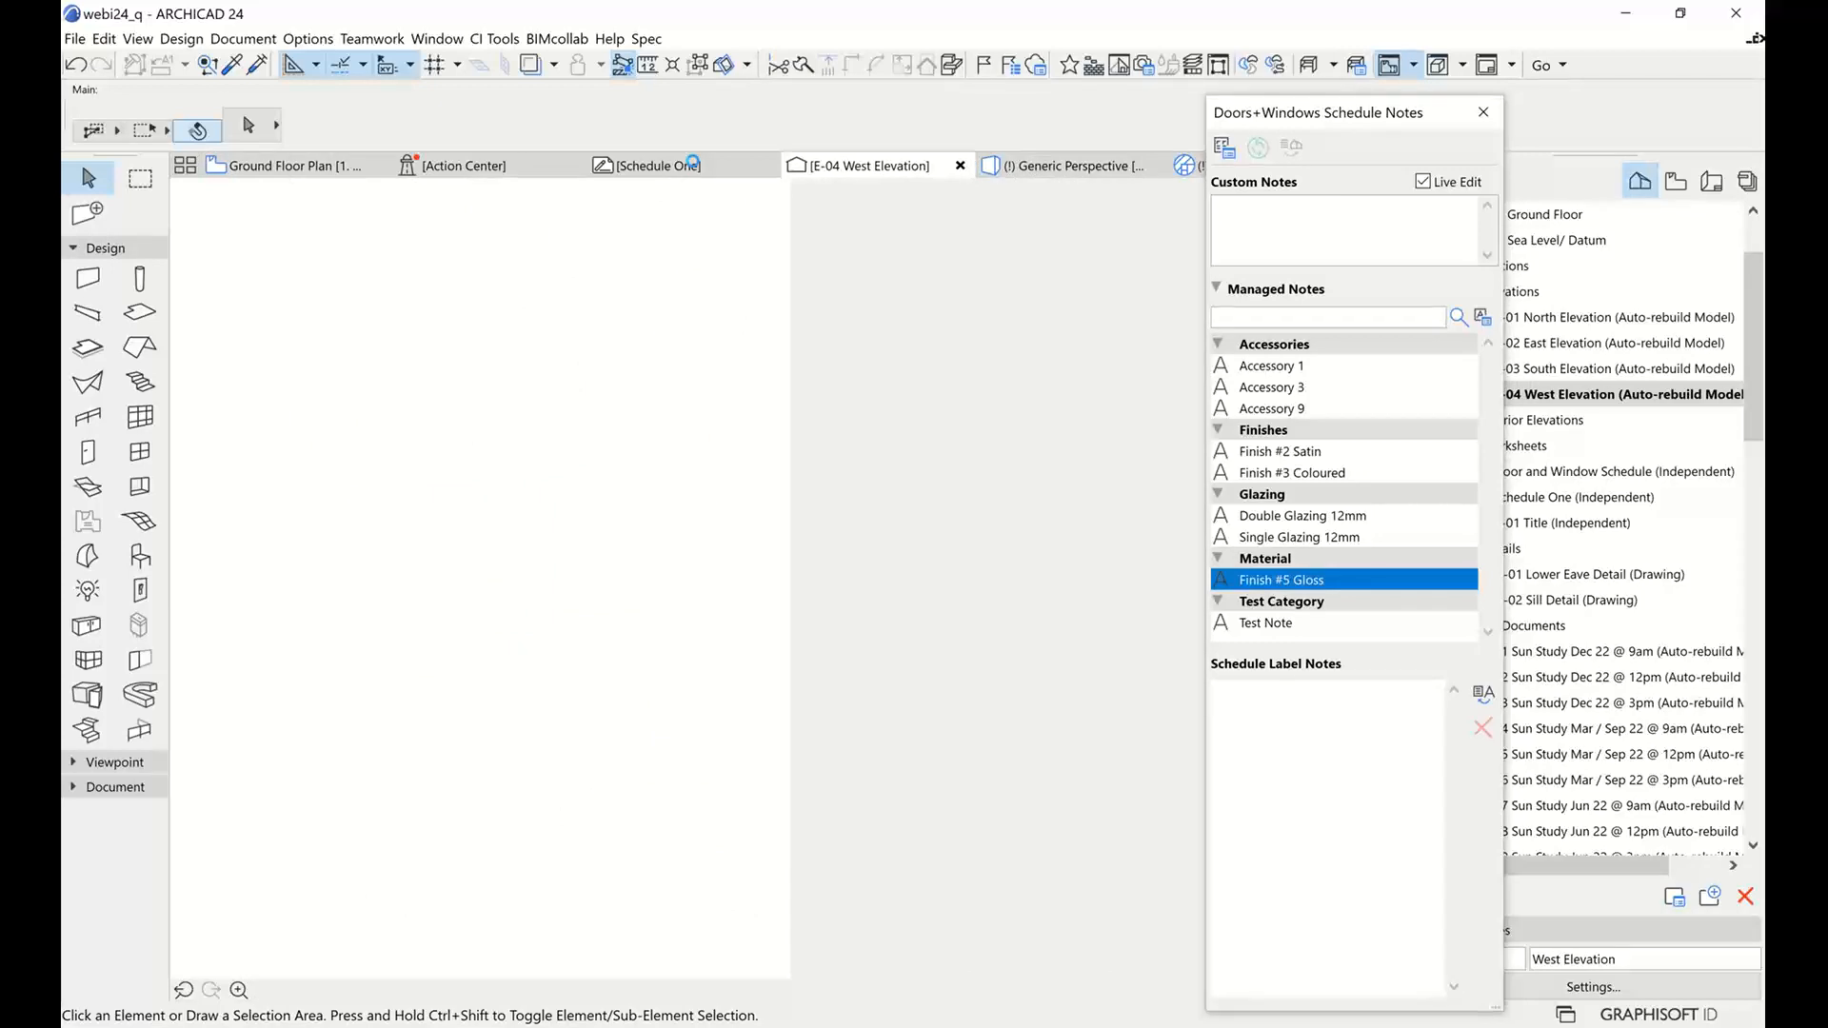
click(692, 164)
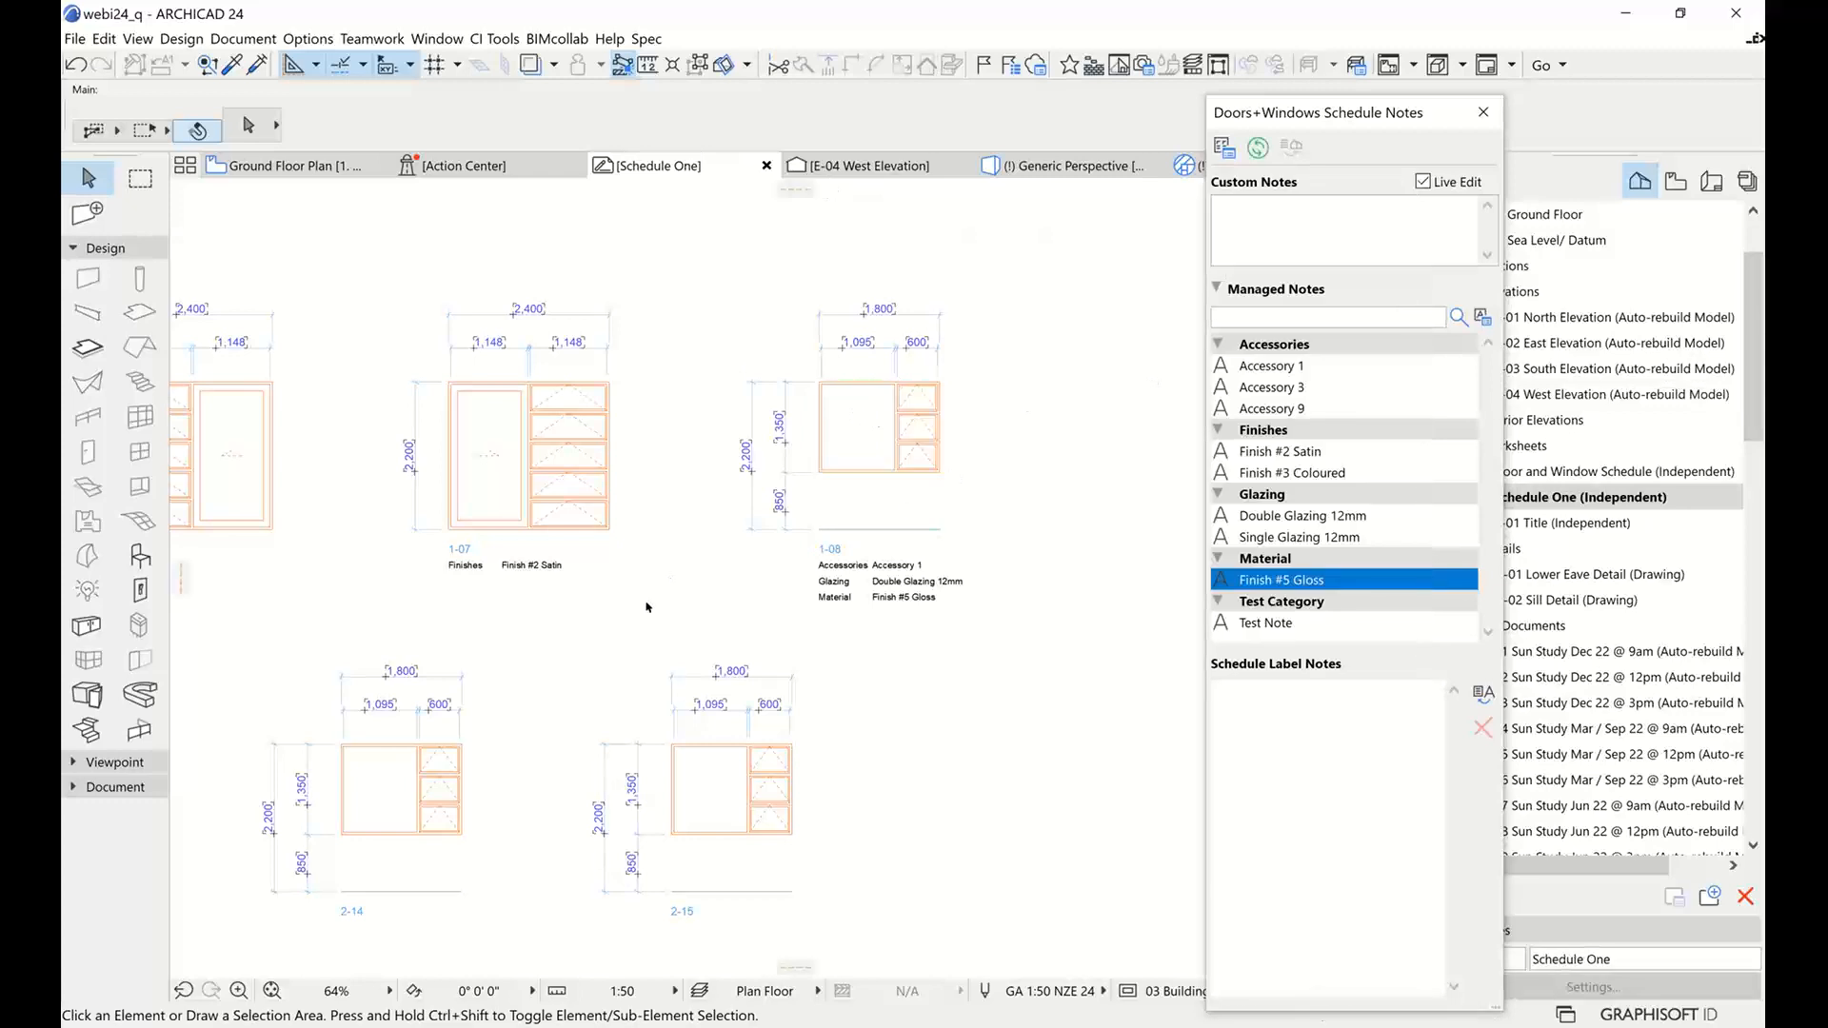
click(787, 834)
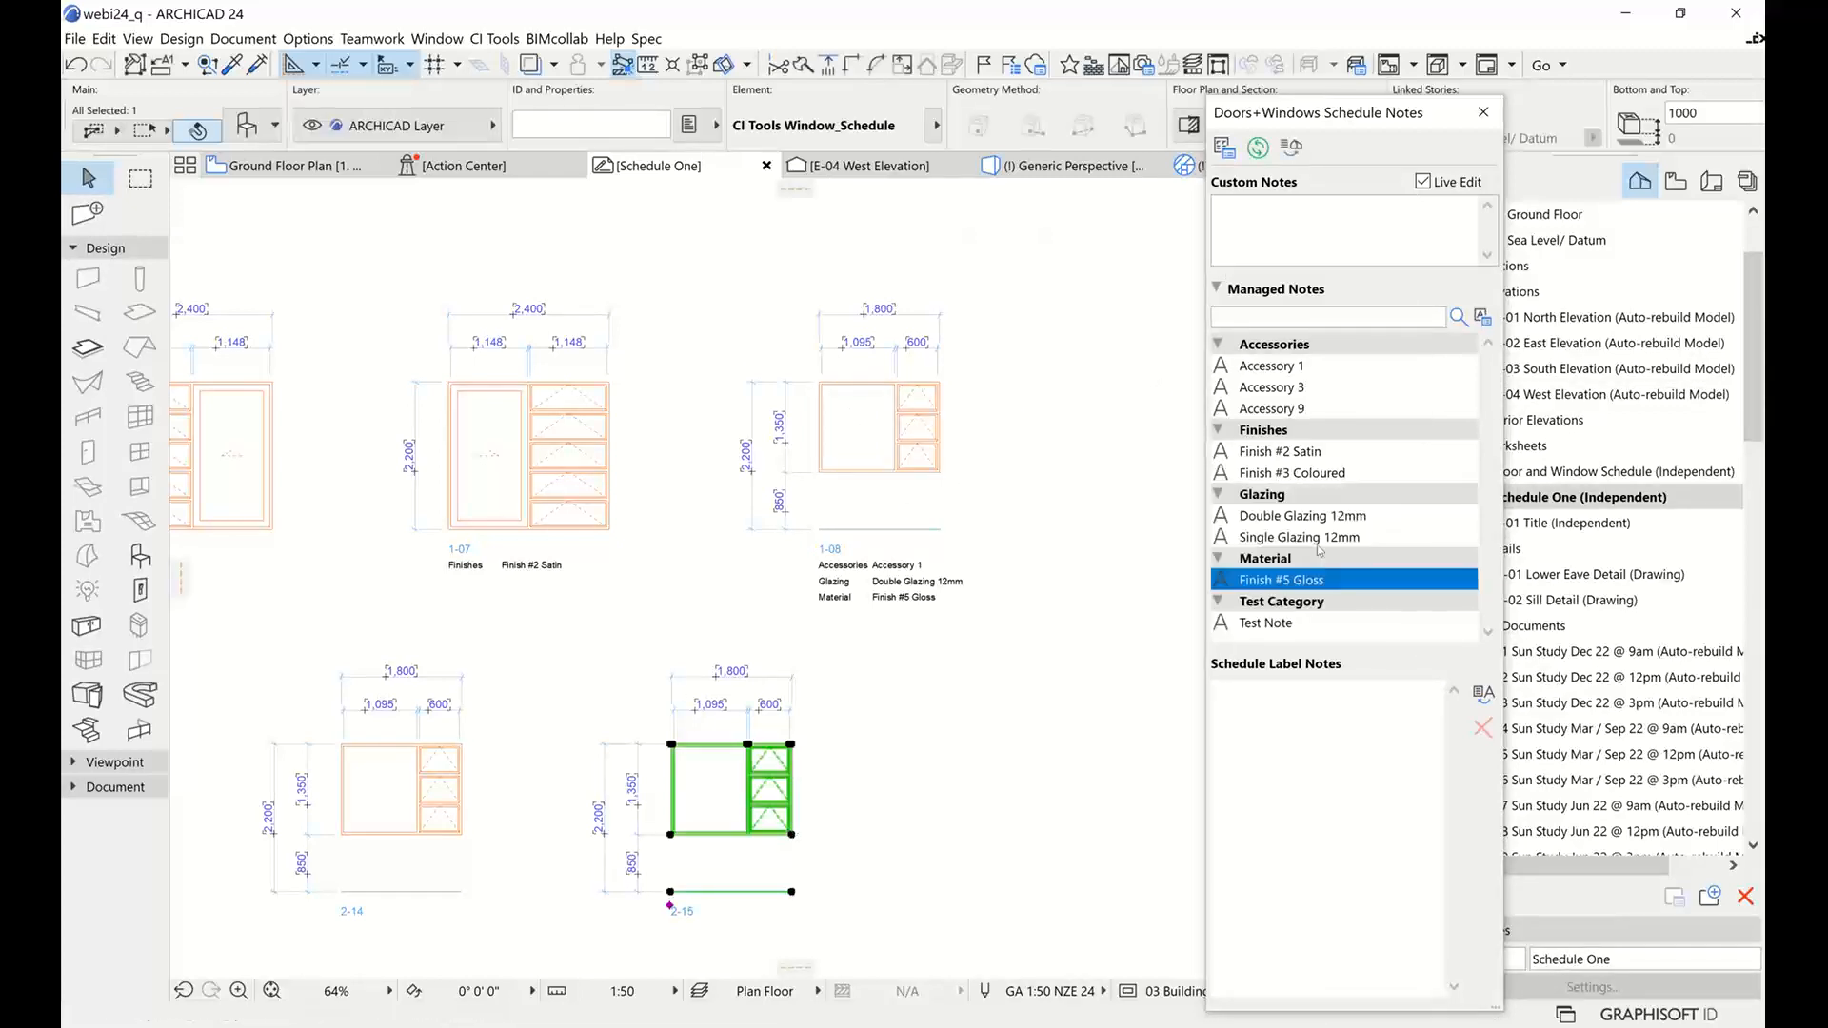
double_click(1268, 625)
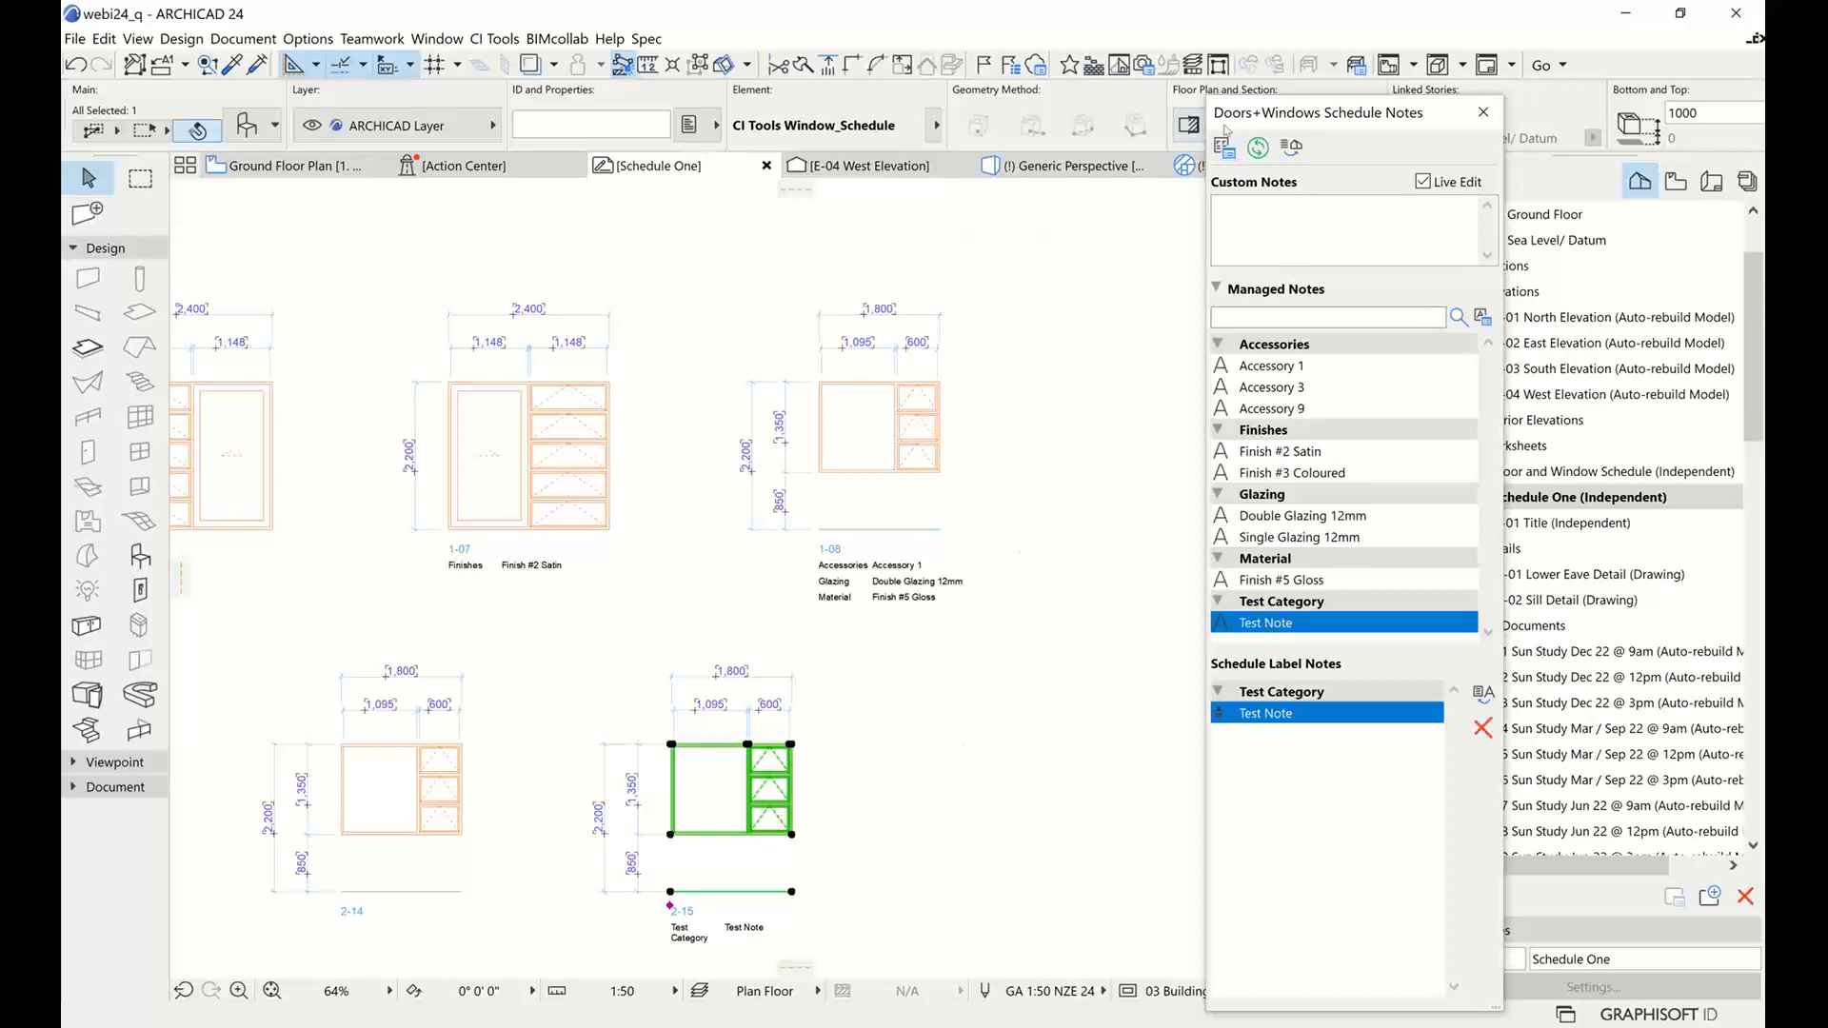
Rebuild the door and window schedules and review windows 1-08 and 2-15 in Schedule One
click(495, 38)
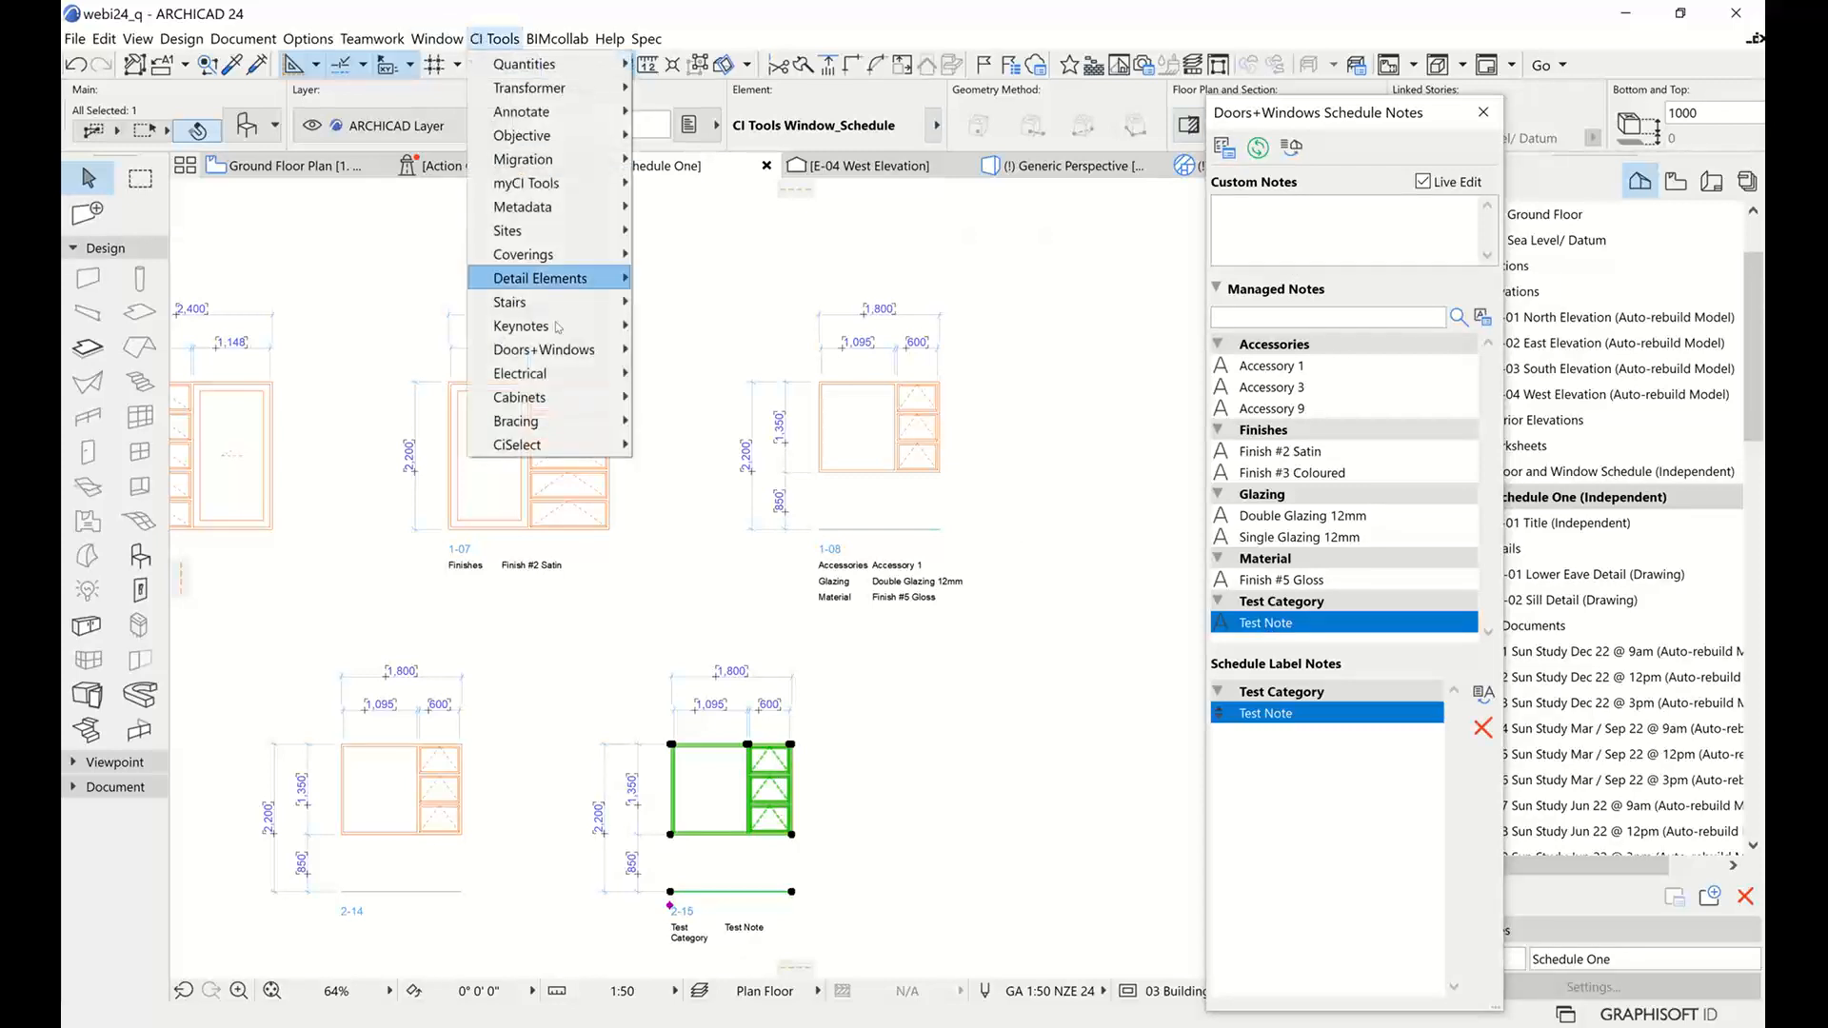
mouse_move(575, 357)
click(694, 375)
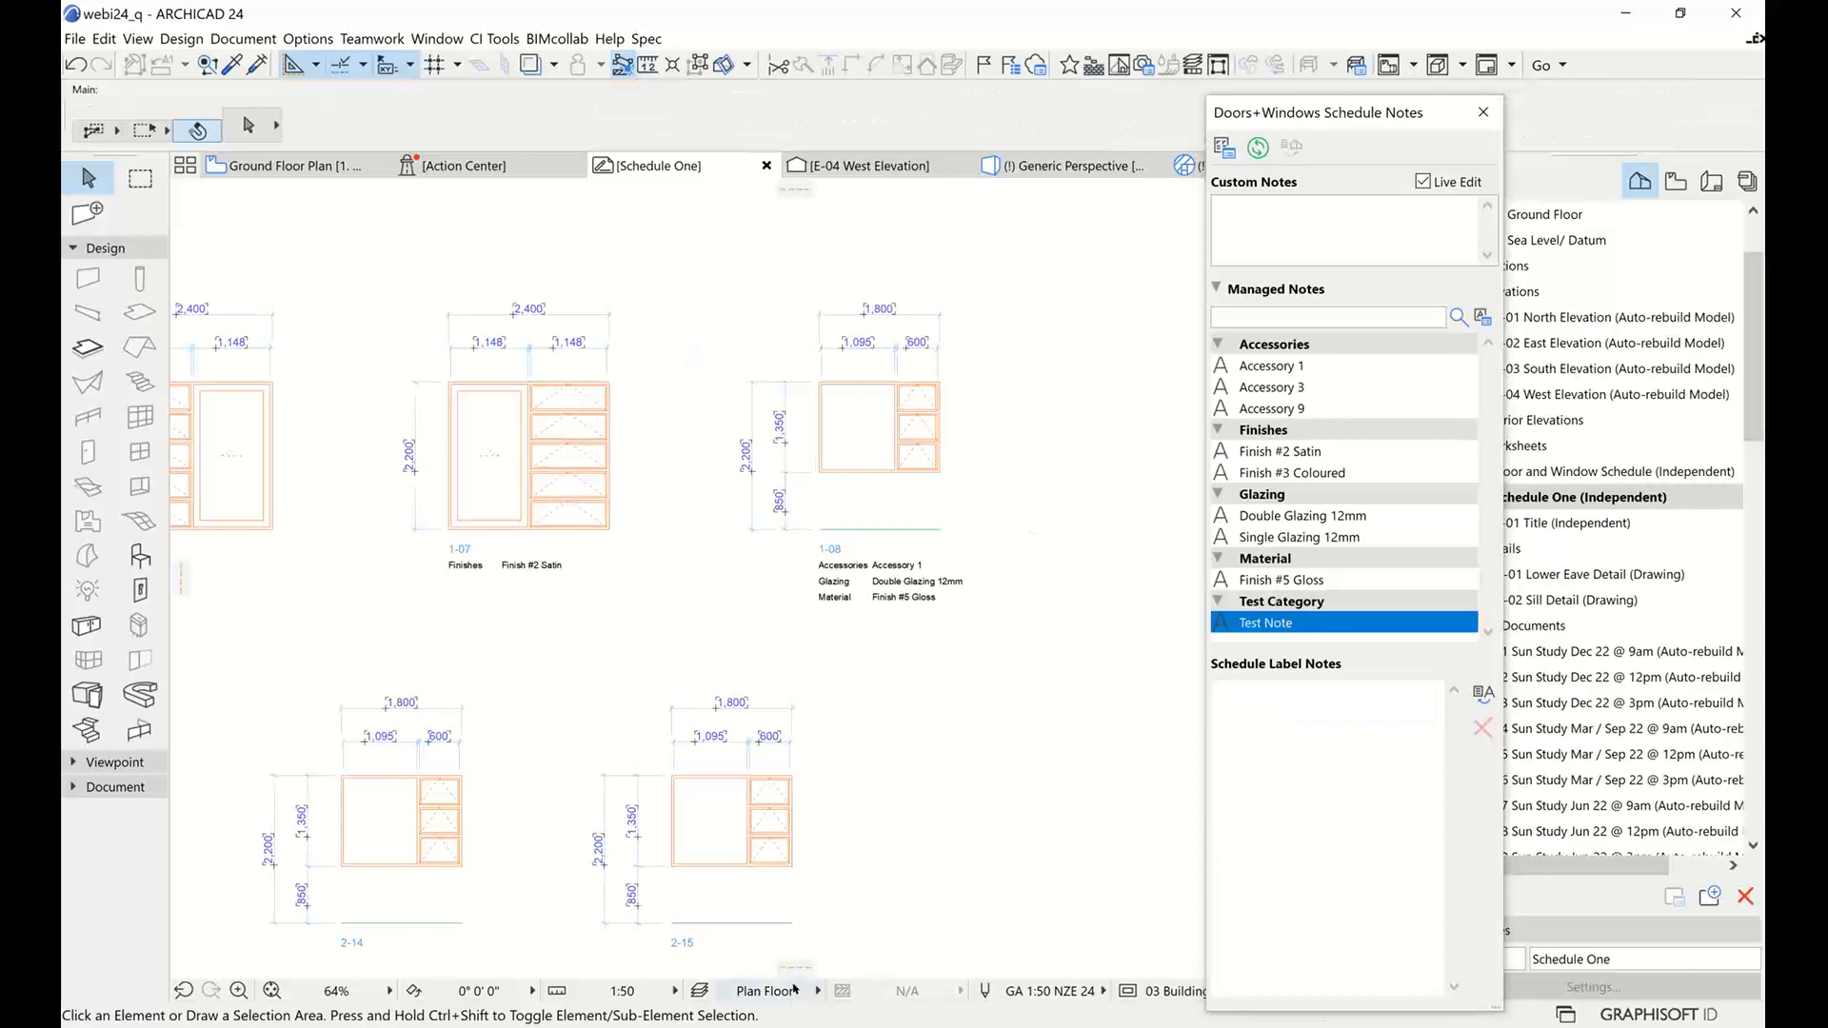
middle_drag(782, 843, 835, 773)
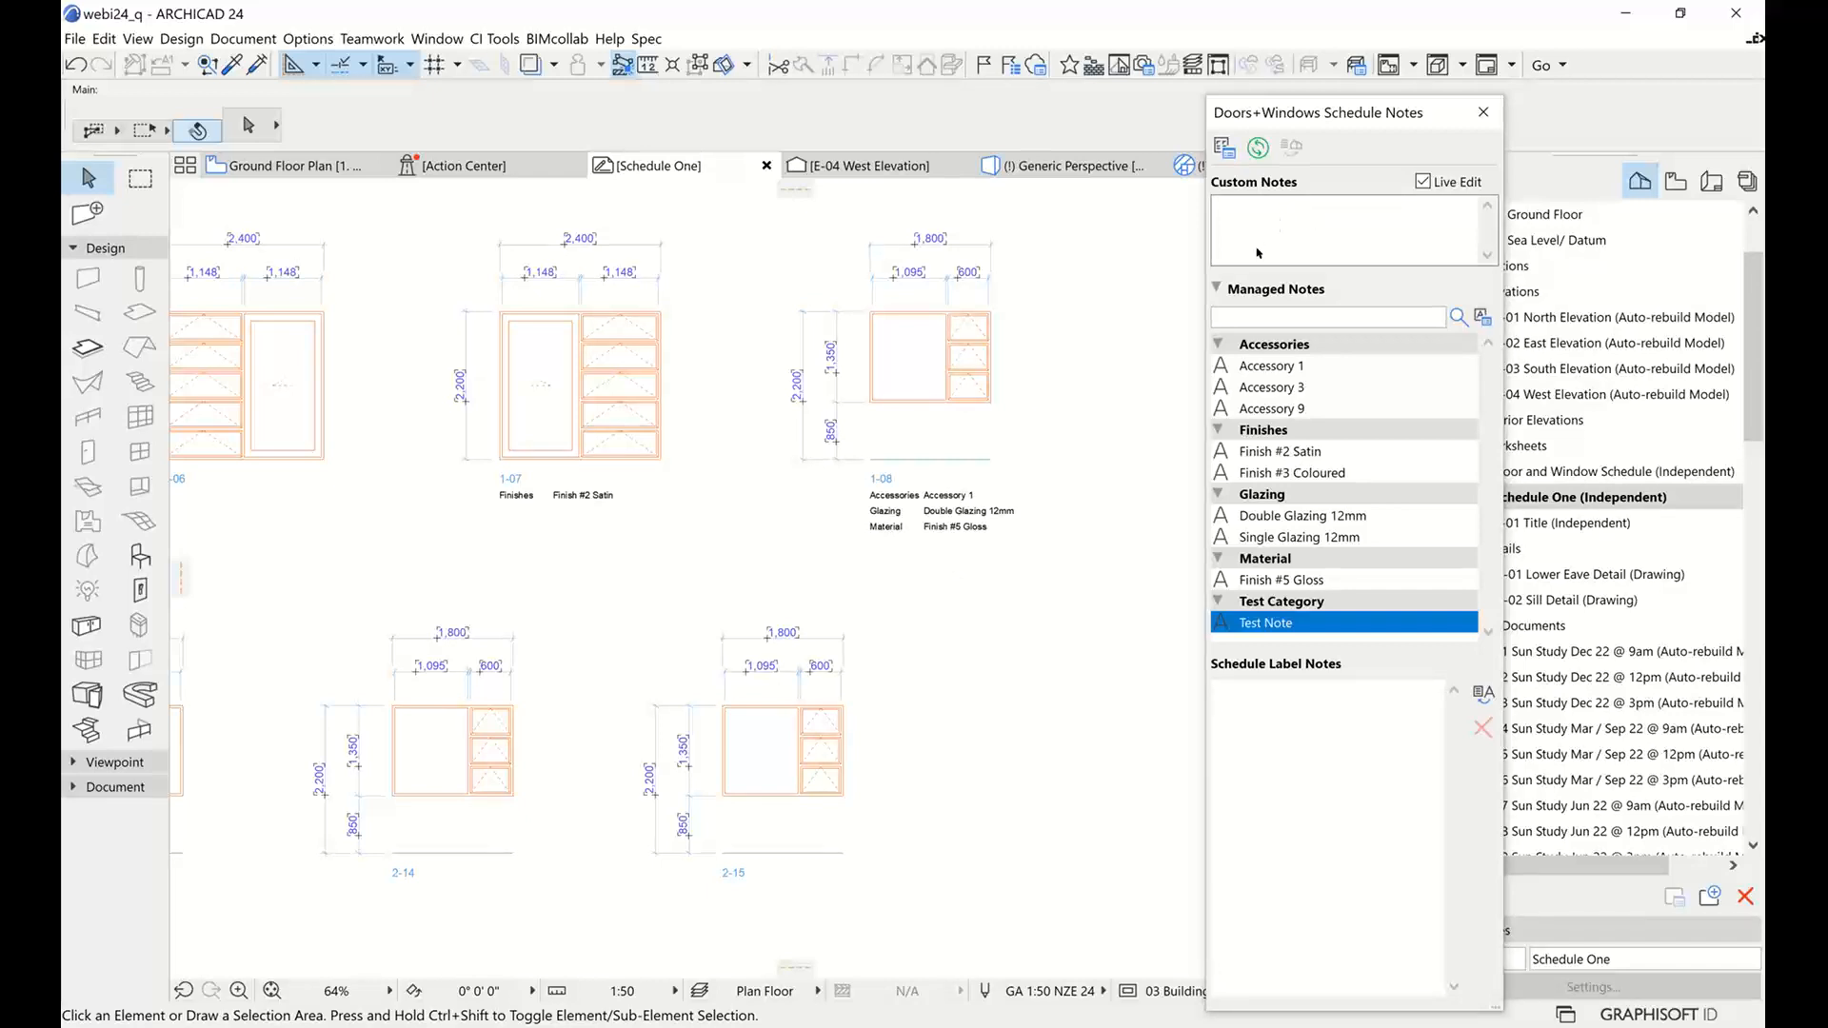
Review the schedule label notes of windows 2-15, 1-07 and 1-08 in Schedule One with Live Edit on
click(843, 712)
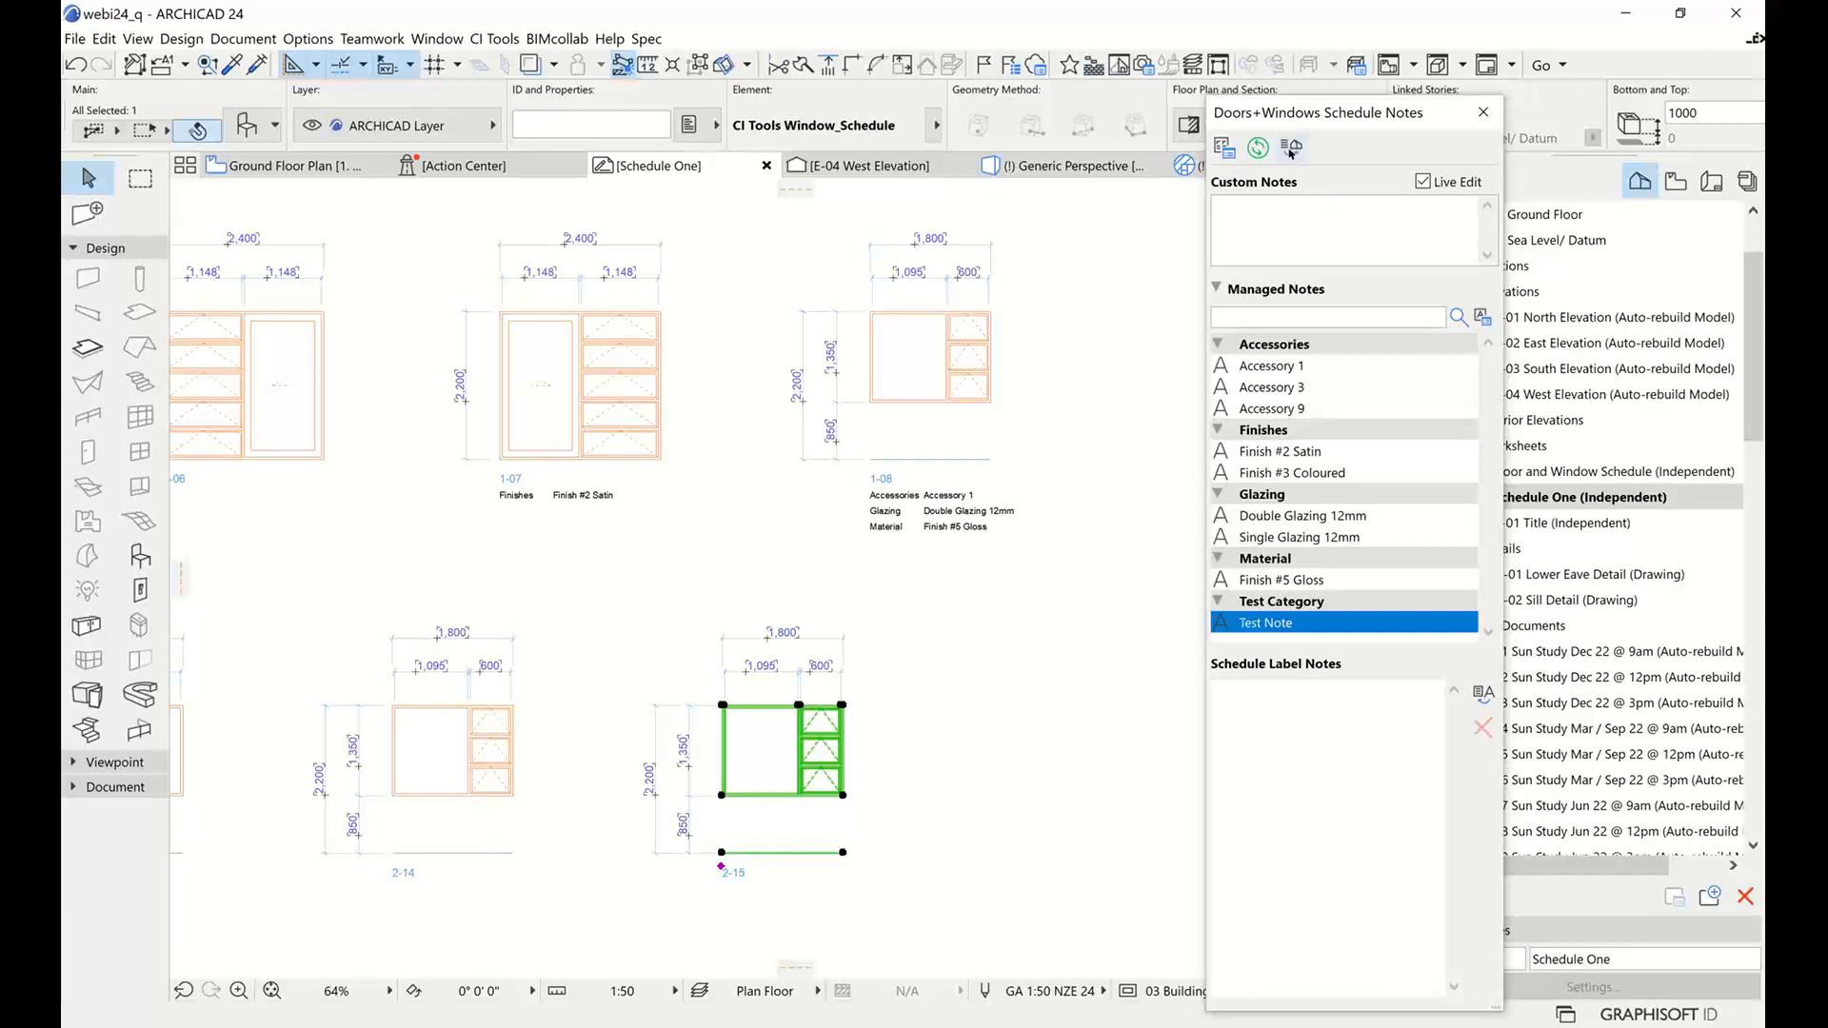
middle_drag(632, 542, 791, 530)
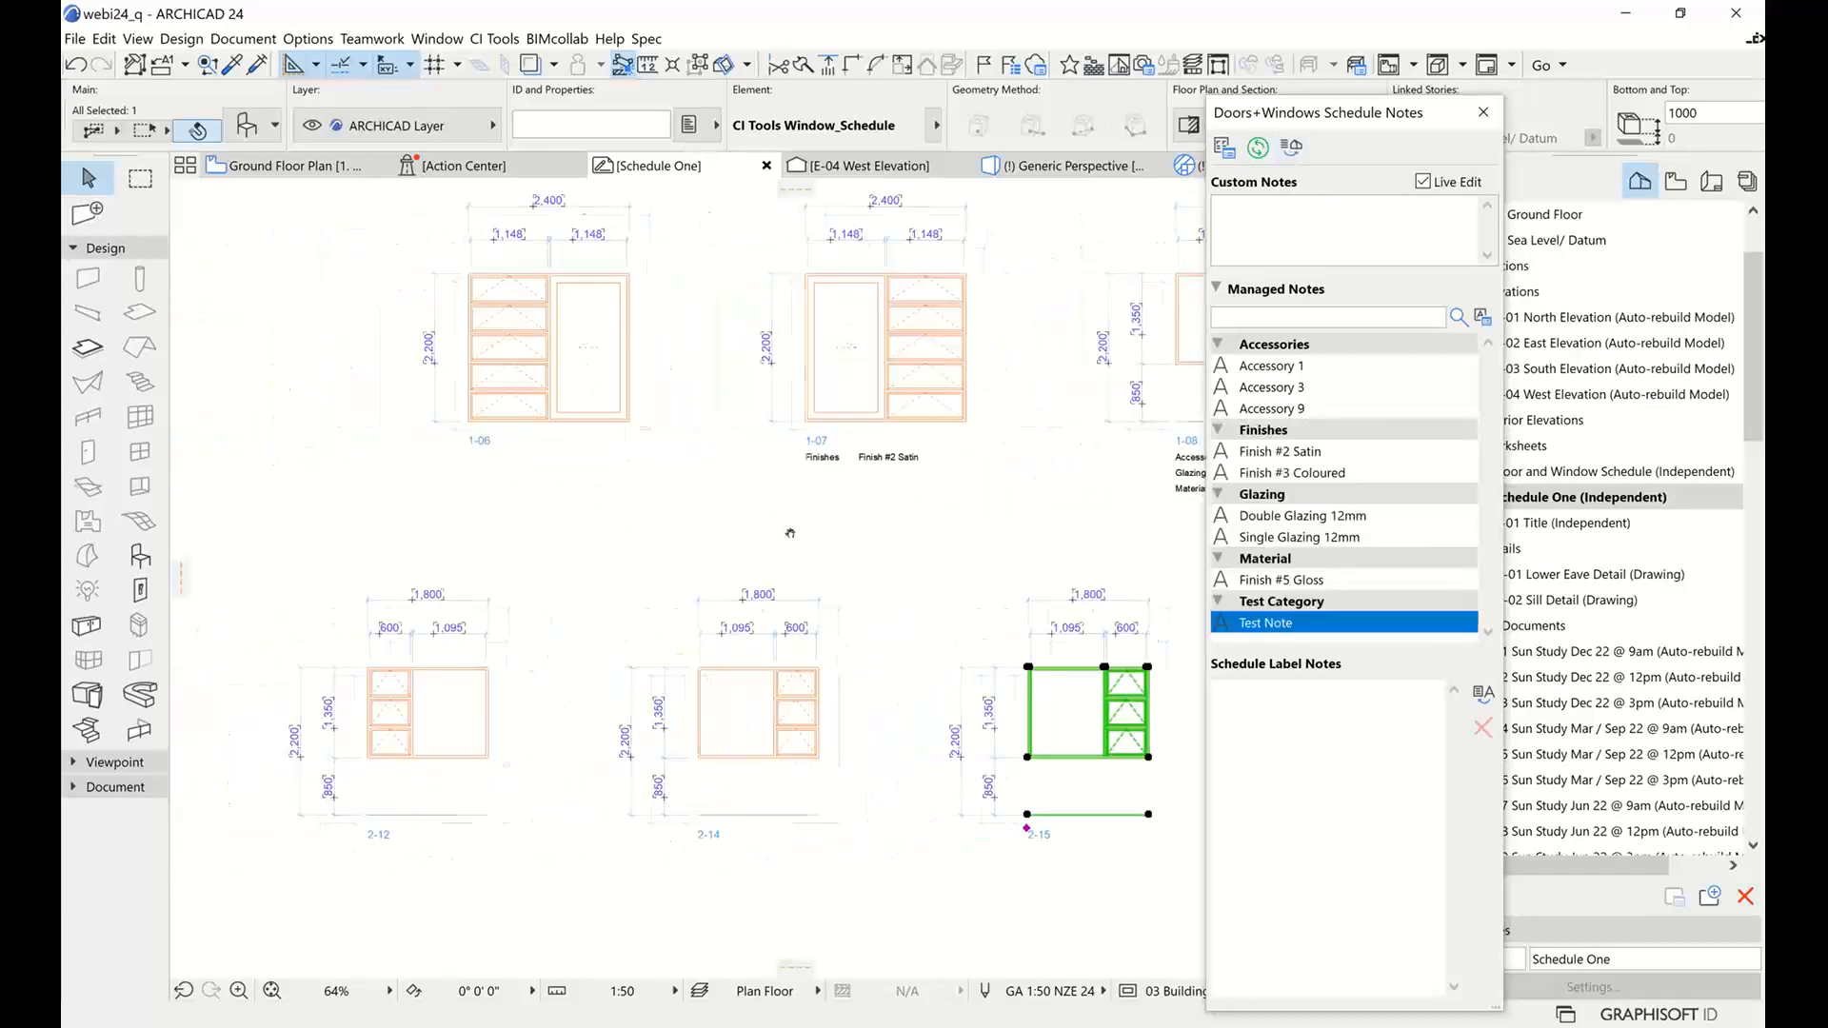
mouse_move(842, 594)
middle_down()
mouse_move(747, 571)
mouse_move(559, 601)
mouse_move(548, 622)
middle_up()
click(649, 580)
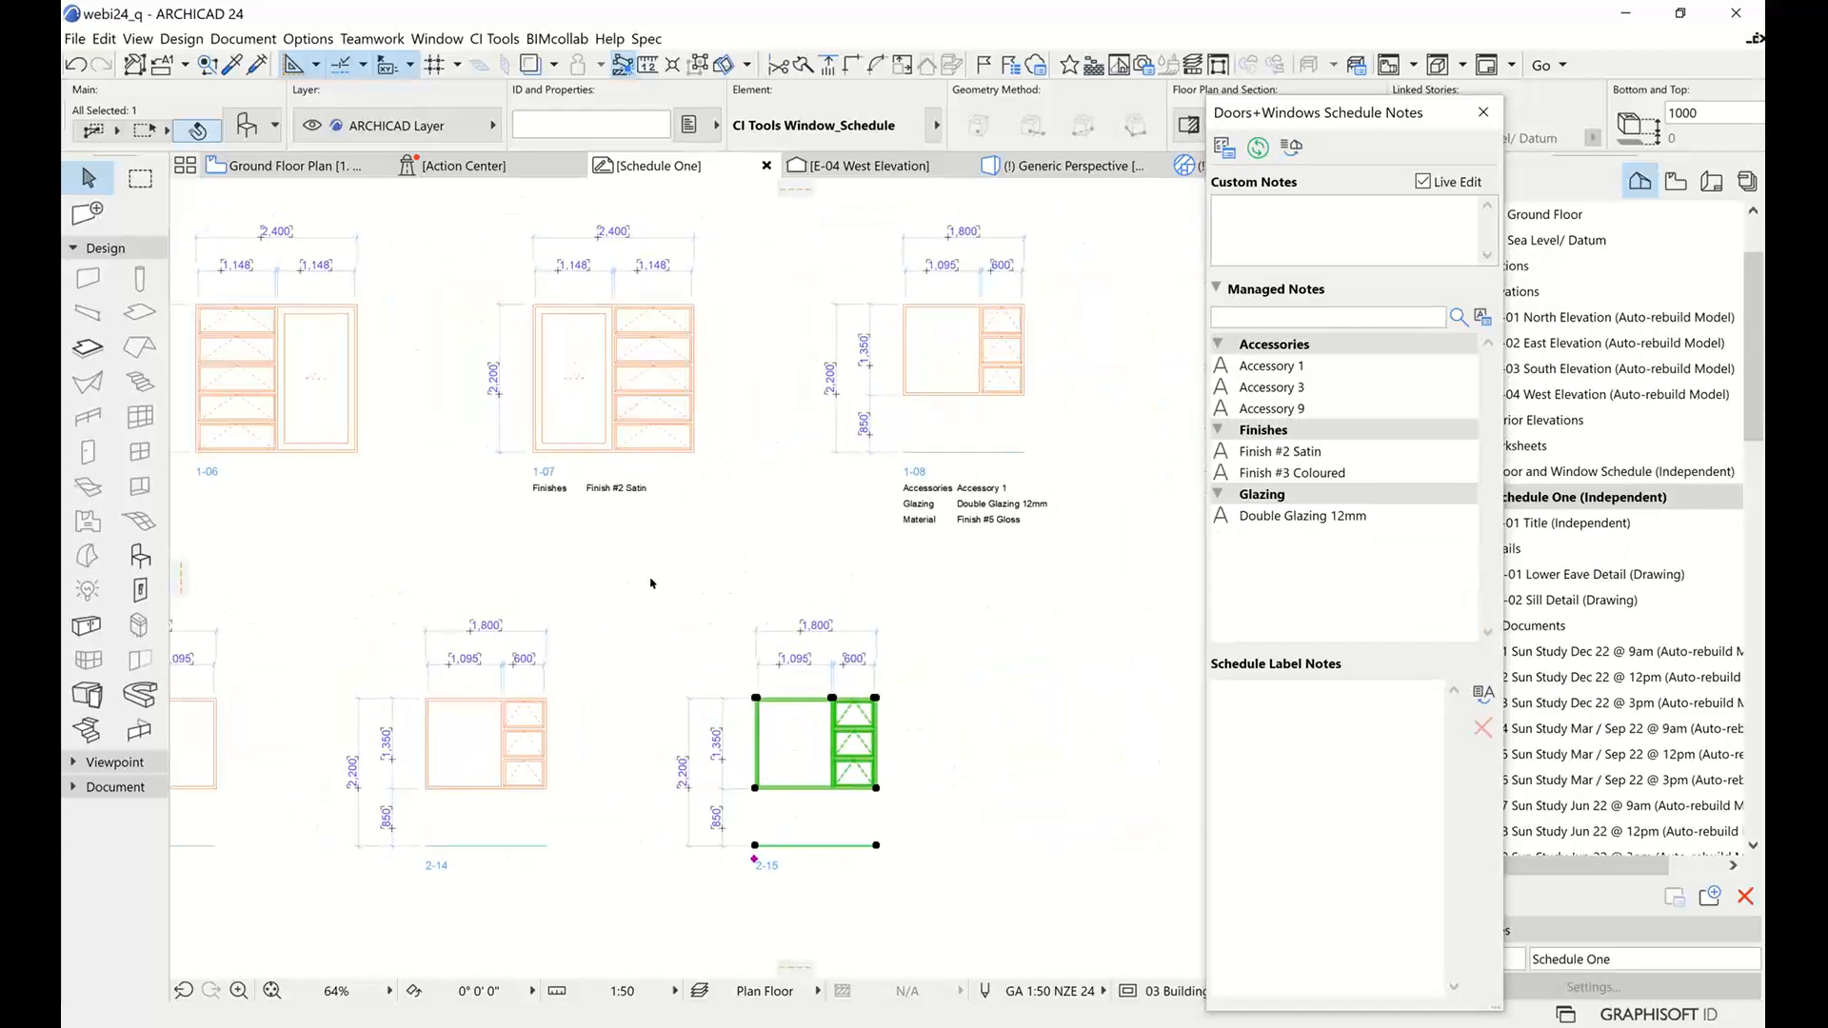
middle_drag(604, 565, 837, 547)
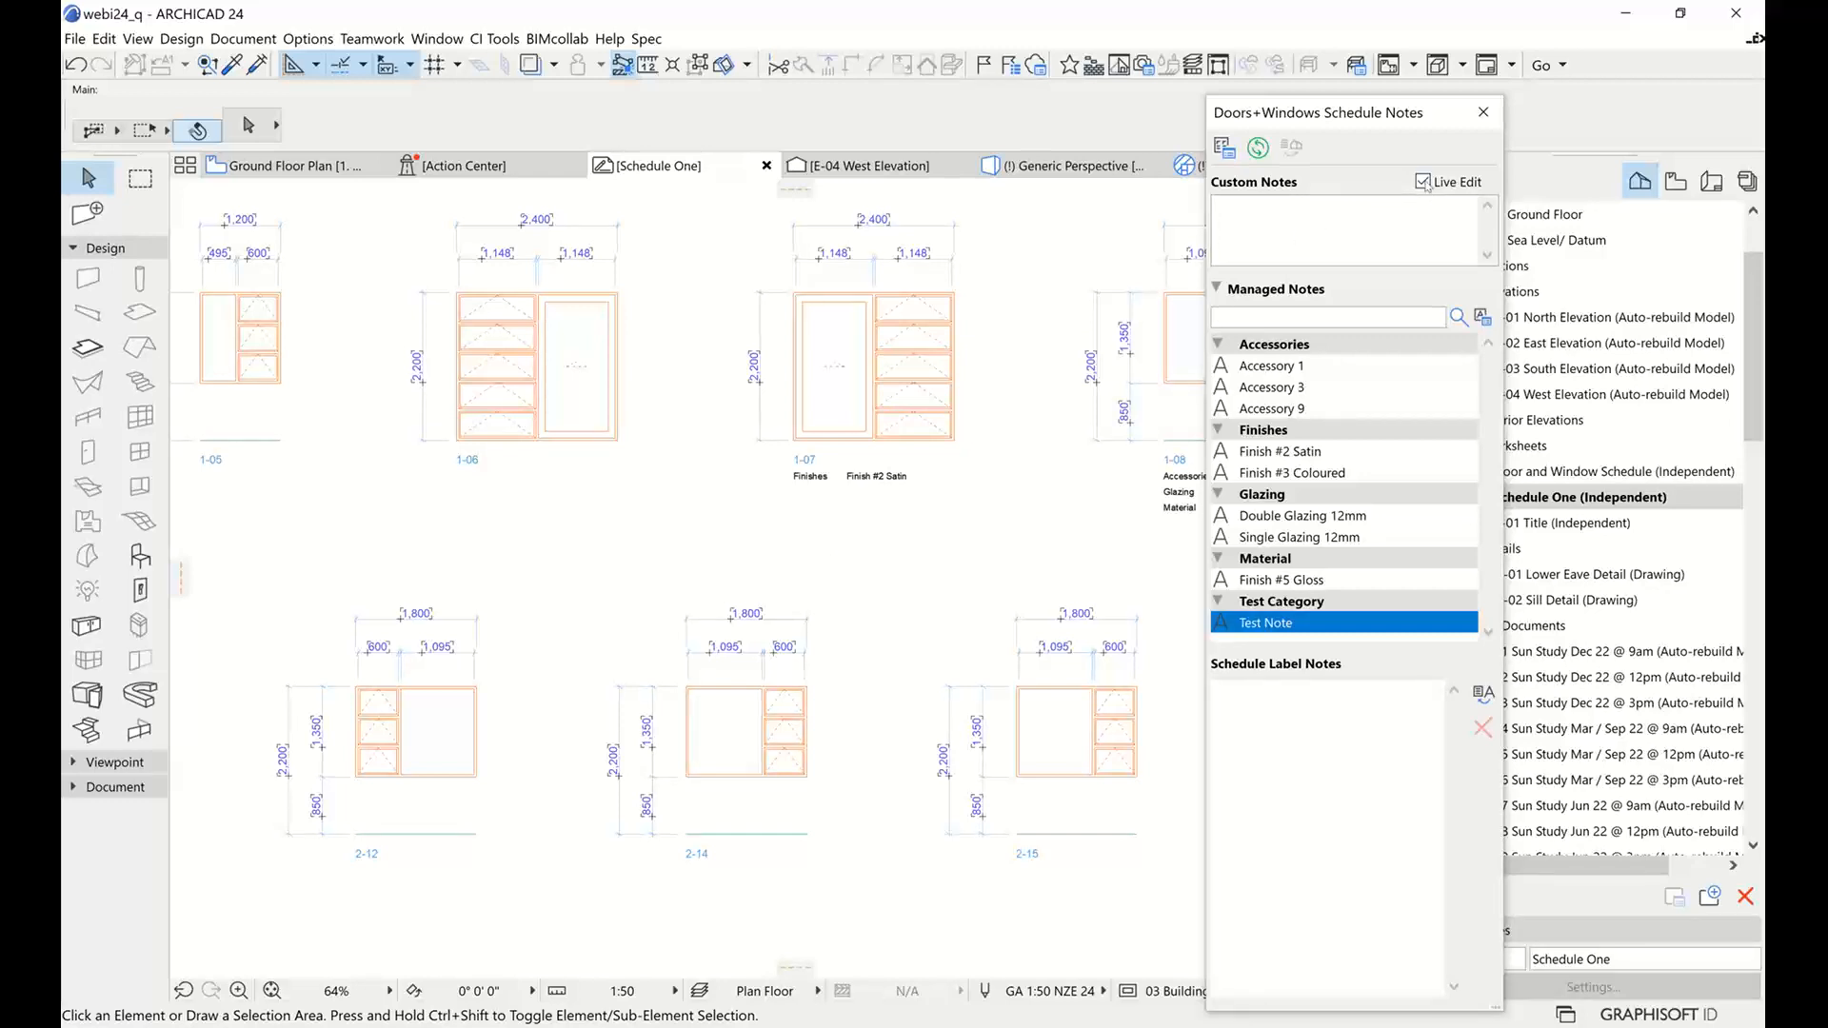
click(956, 438)
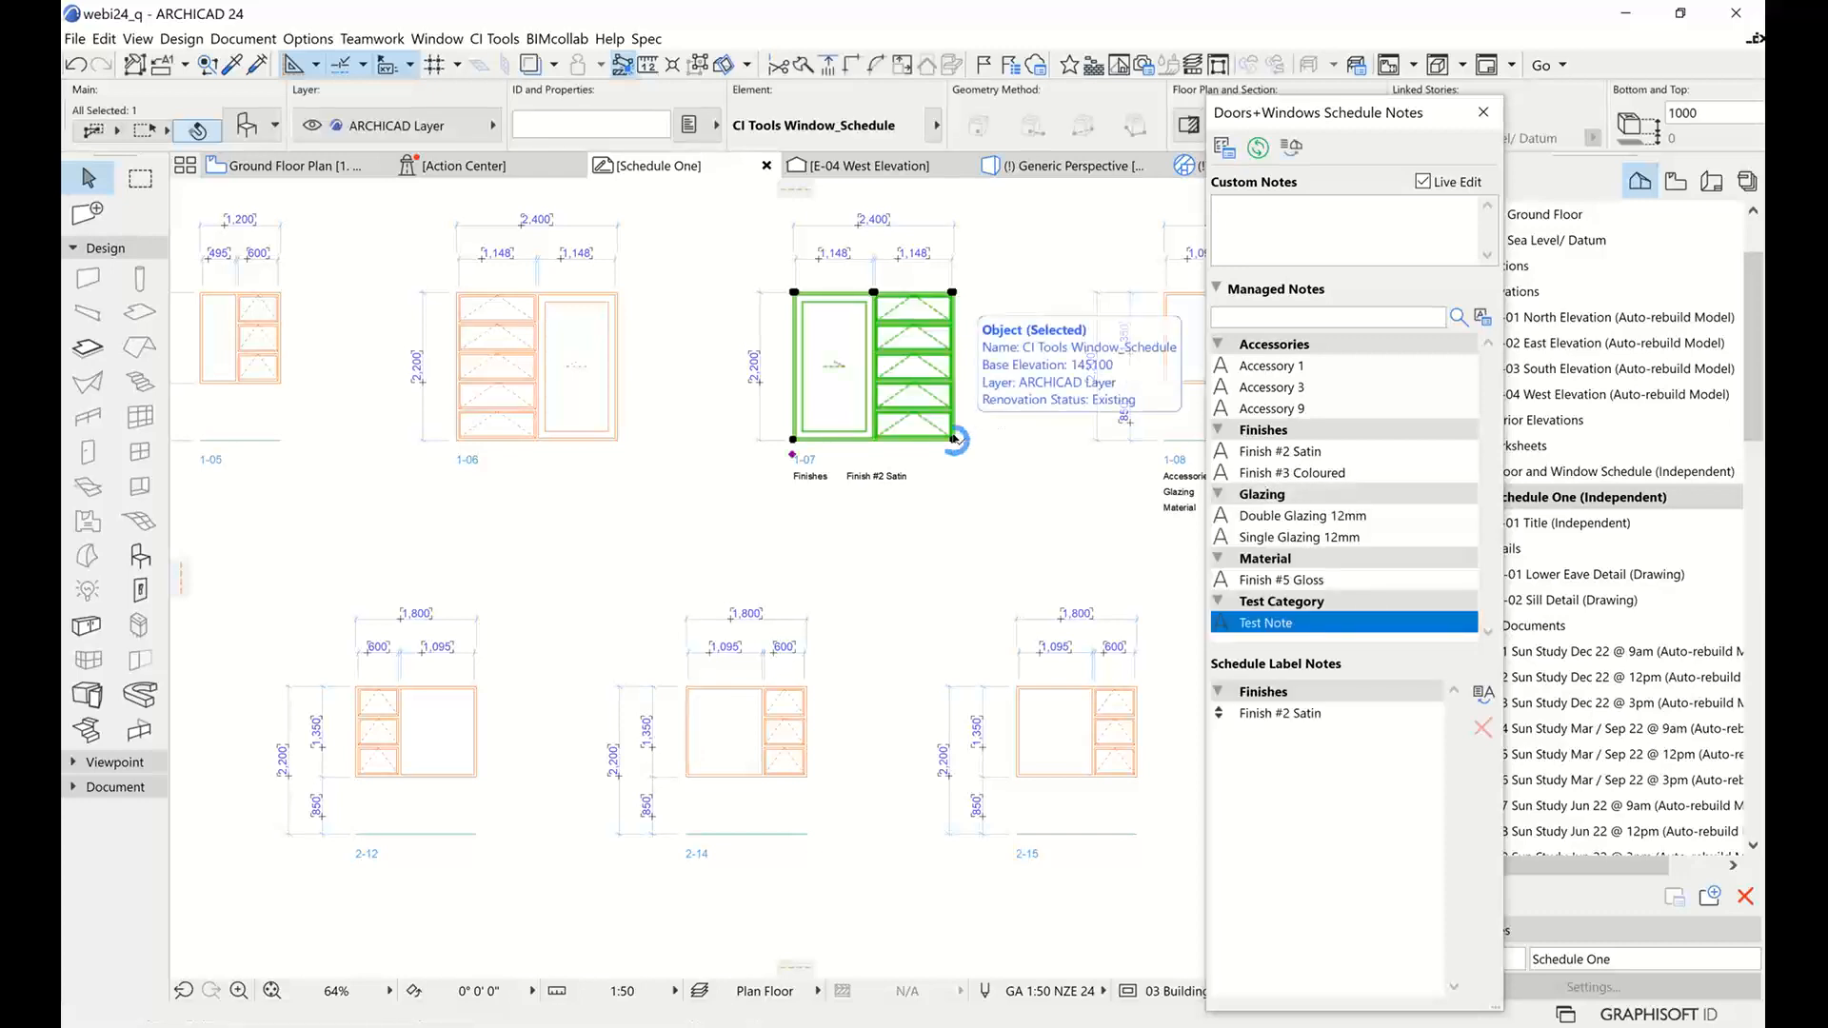
middle_drag(997, 456, 871, 477)
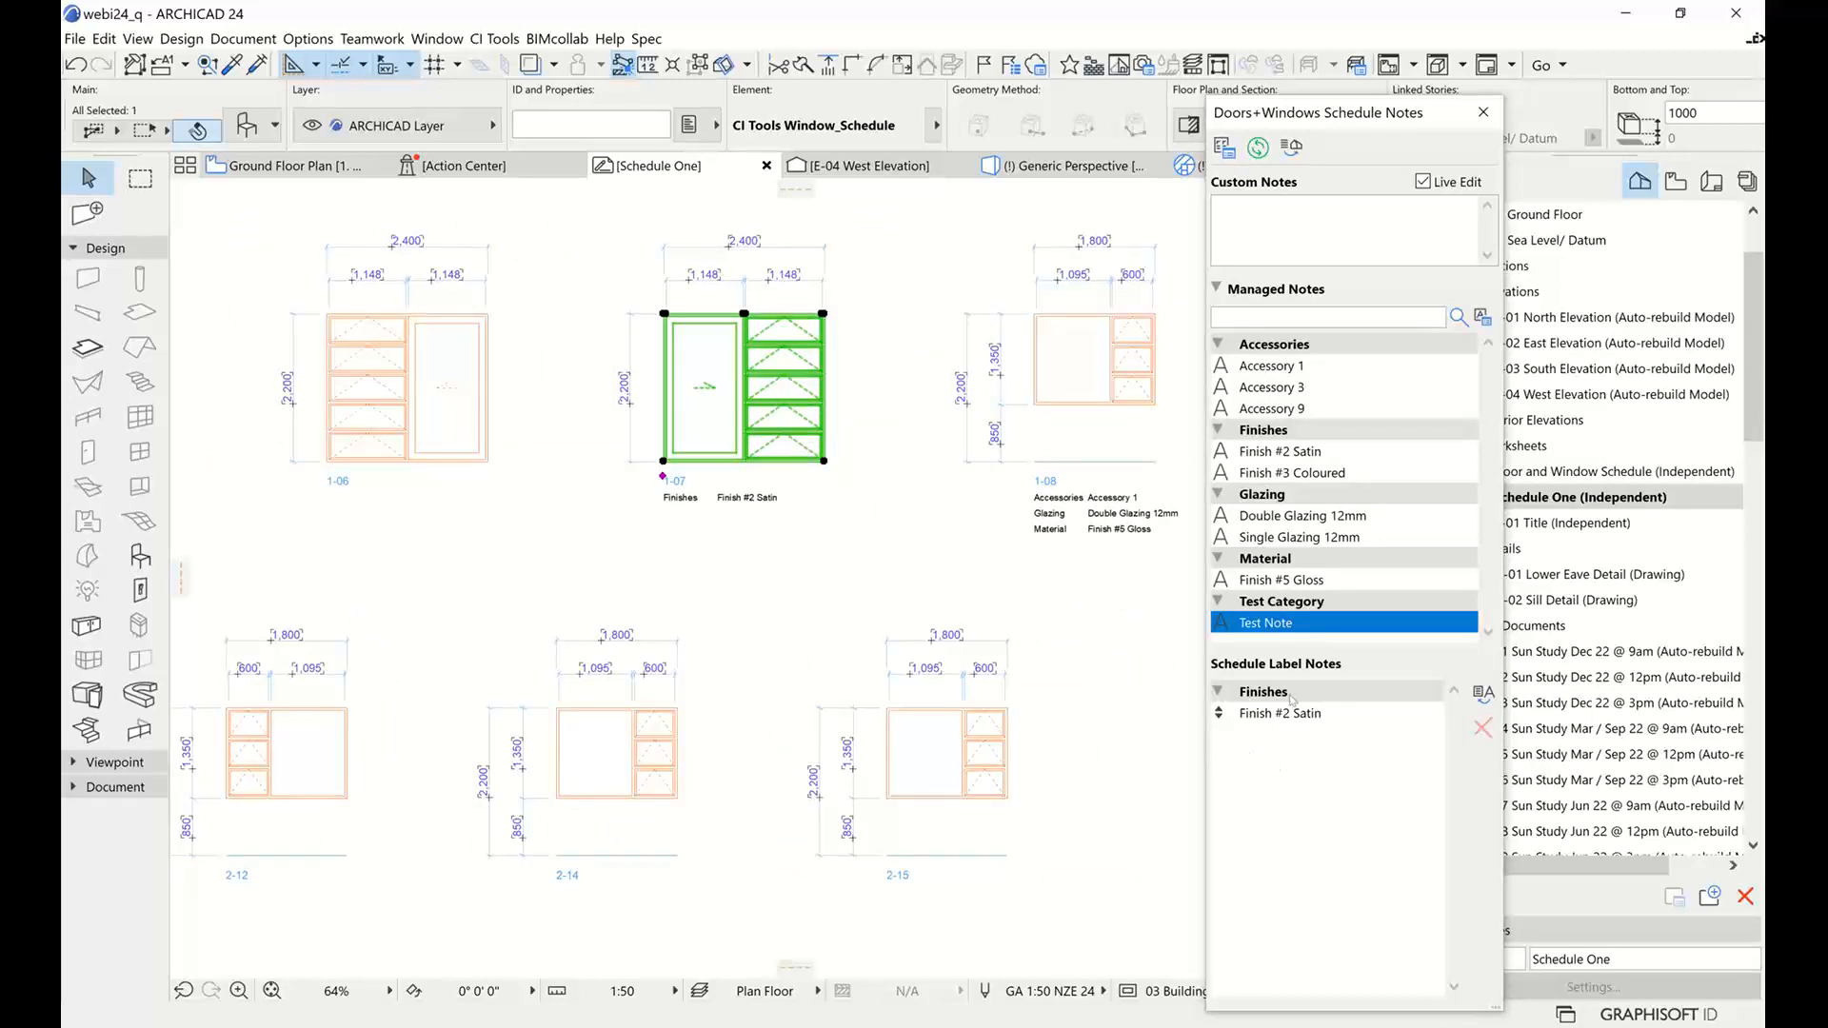
click(1016, 452)
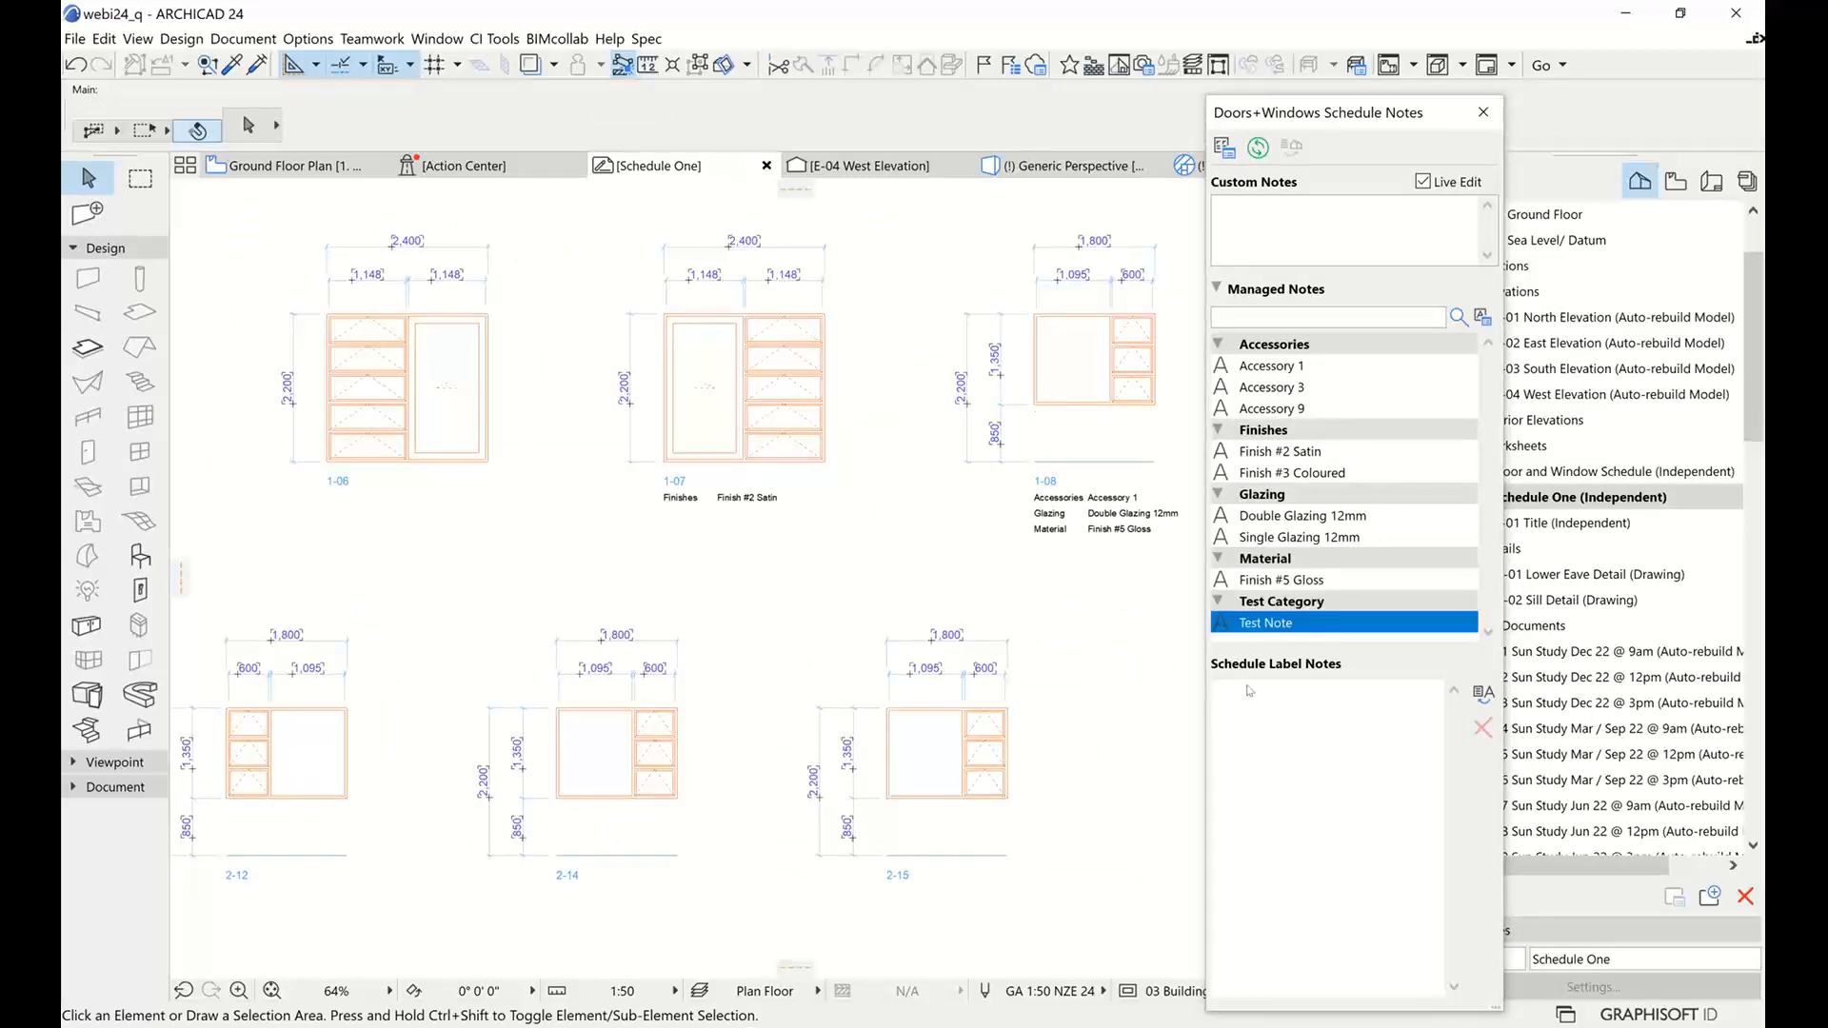
click(1042, 402)
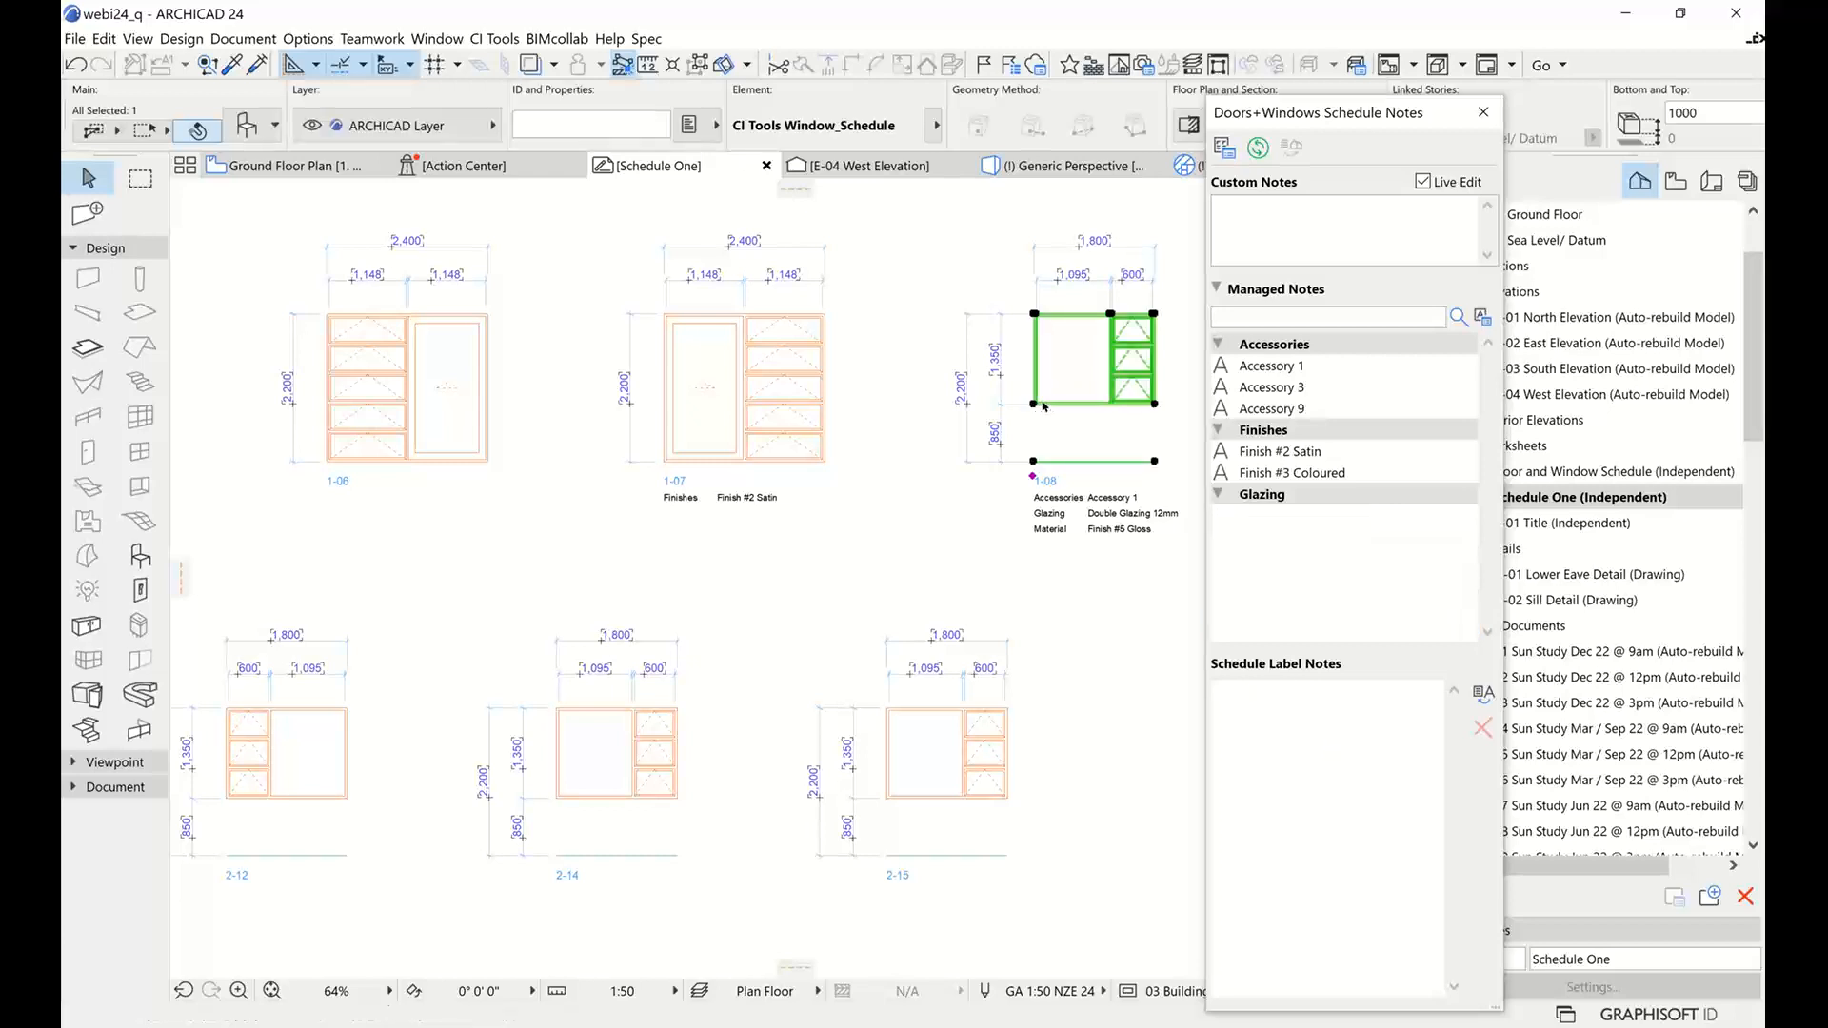
click(836, 534)
Turn off Live Edit and pick up the schedule label notes from window 1-07, leaving nothing selected
click(1423, 182)
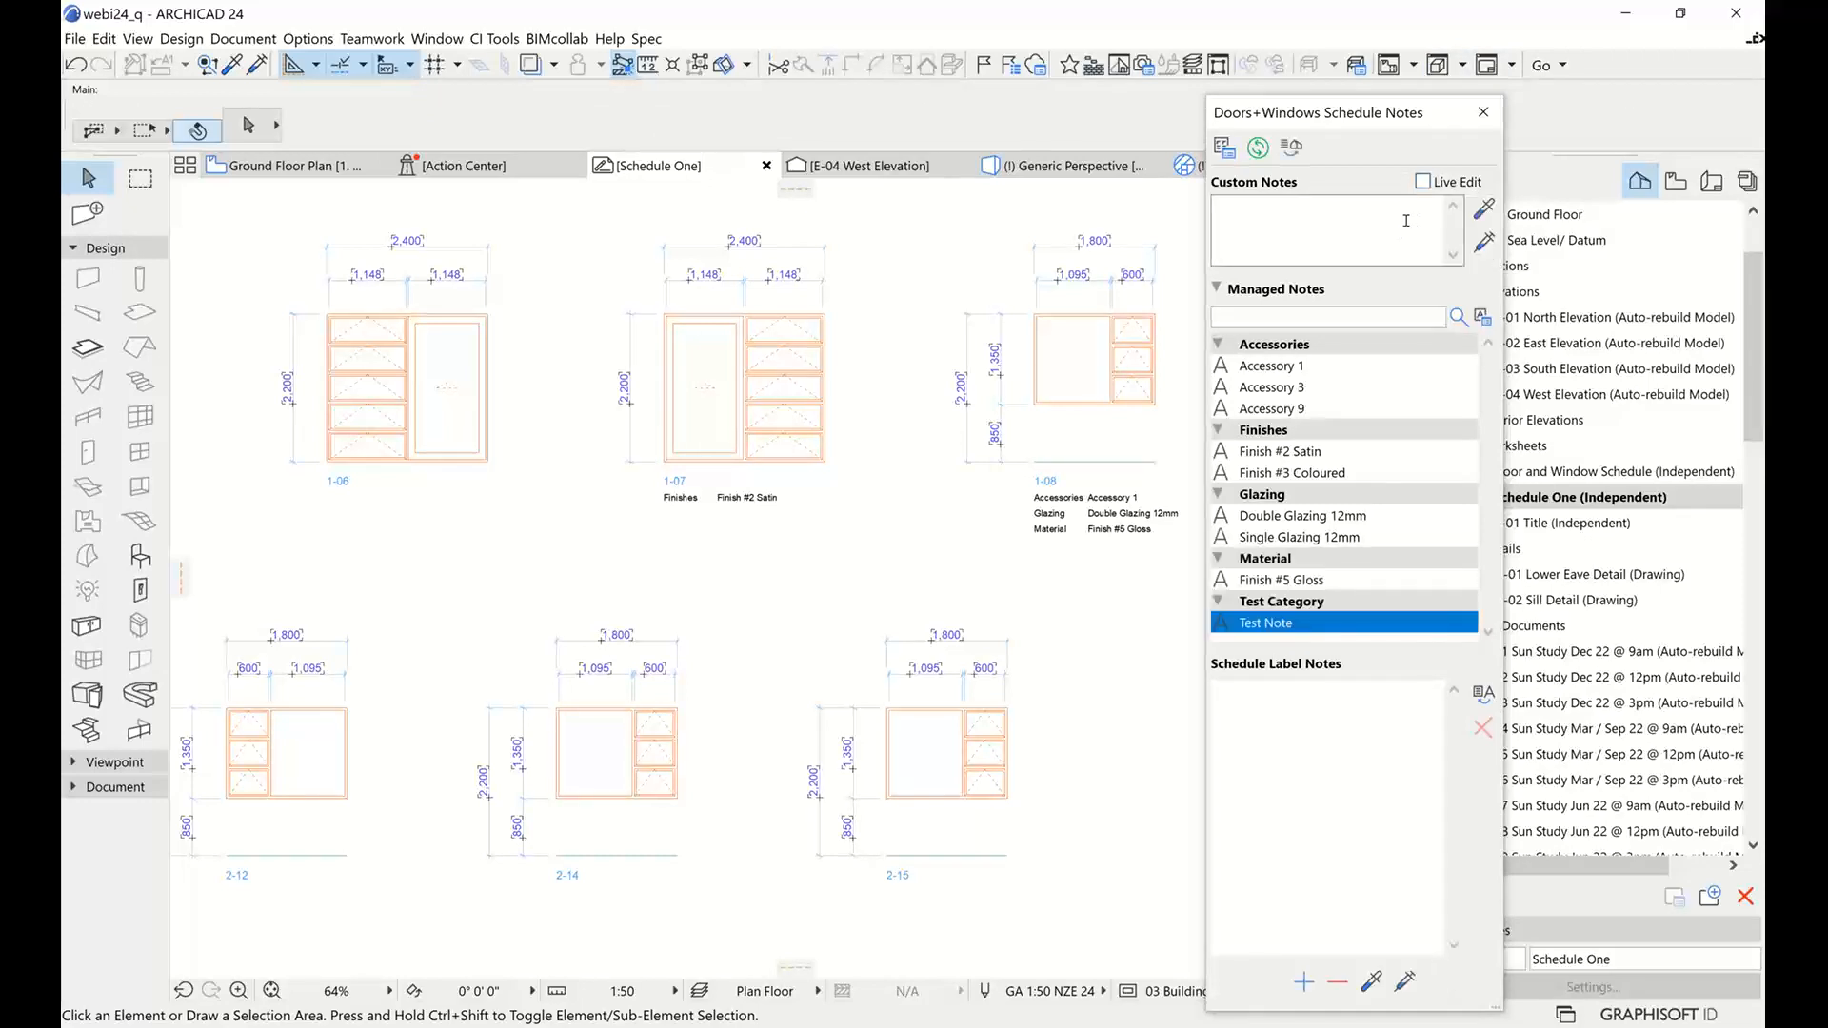
click(819, 462)
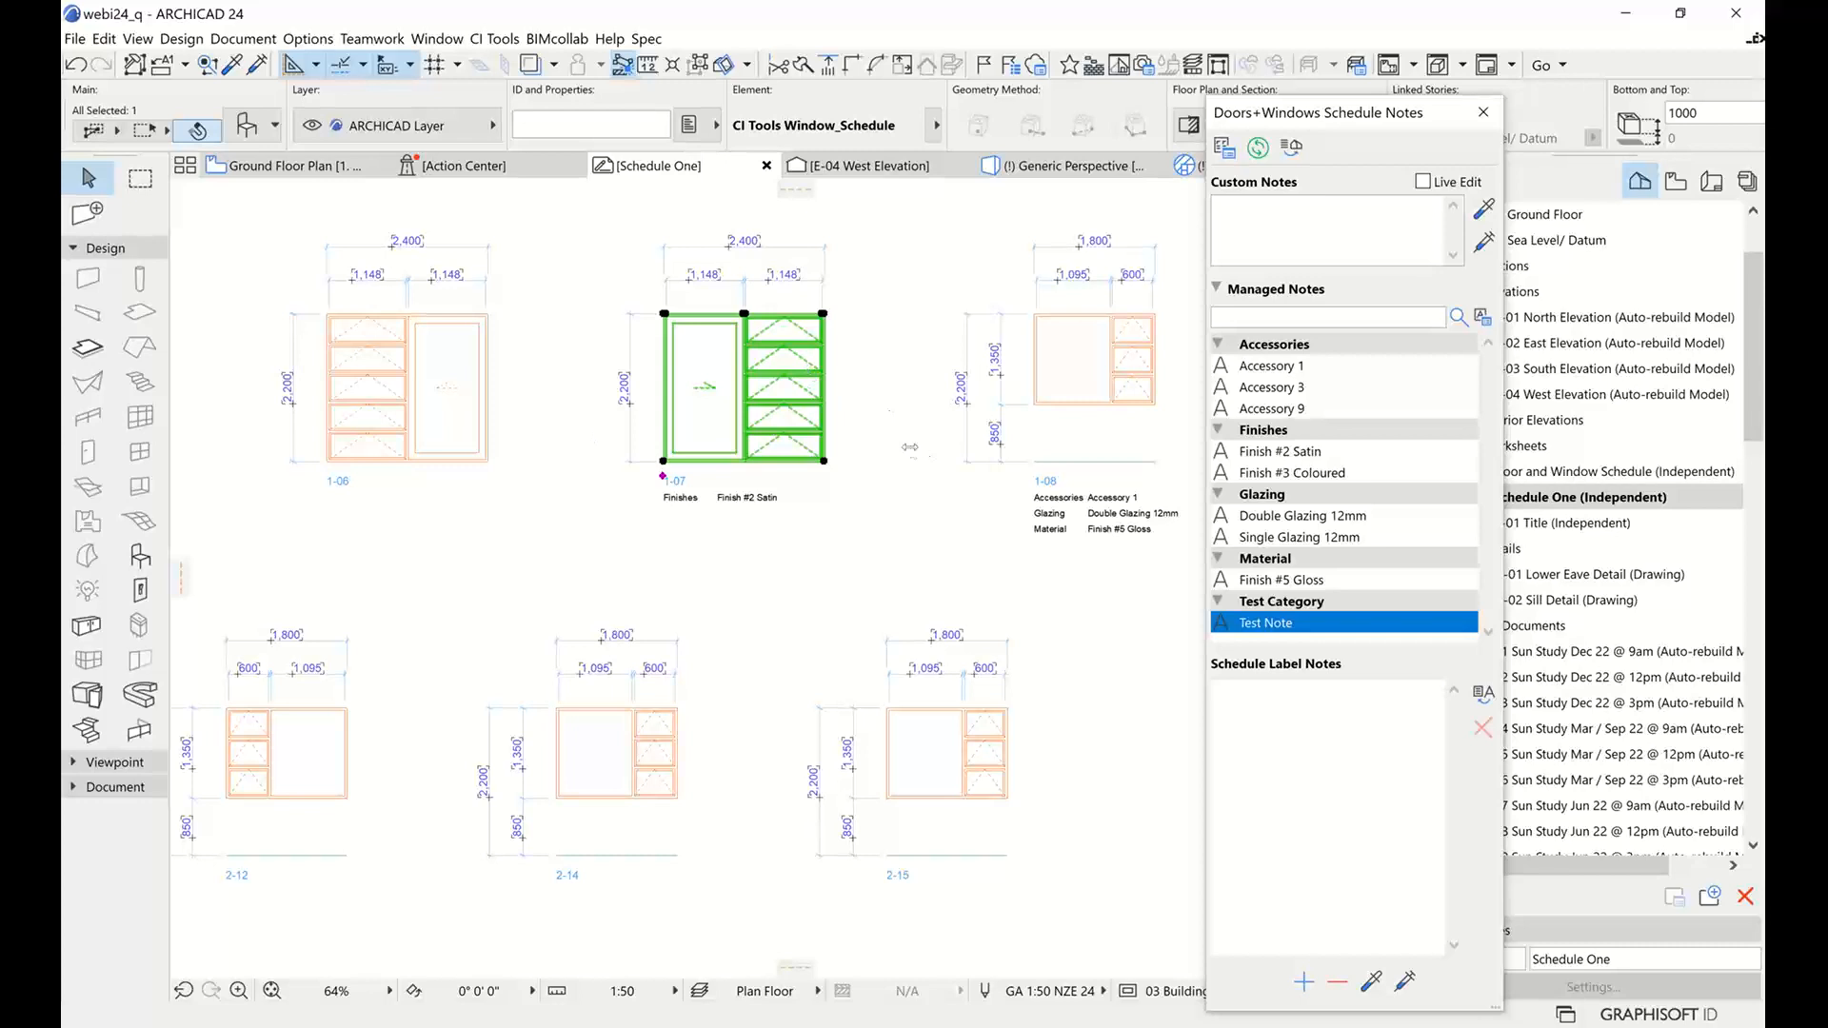
click(1372, 983)
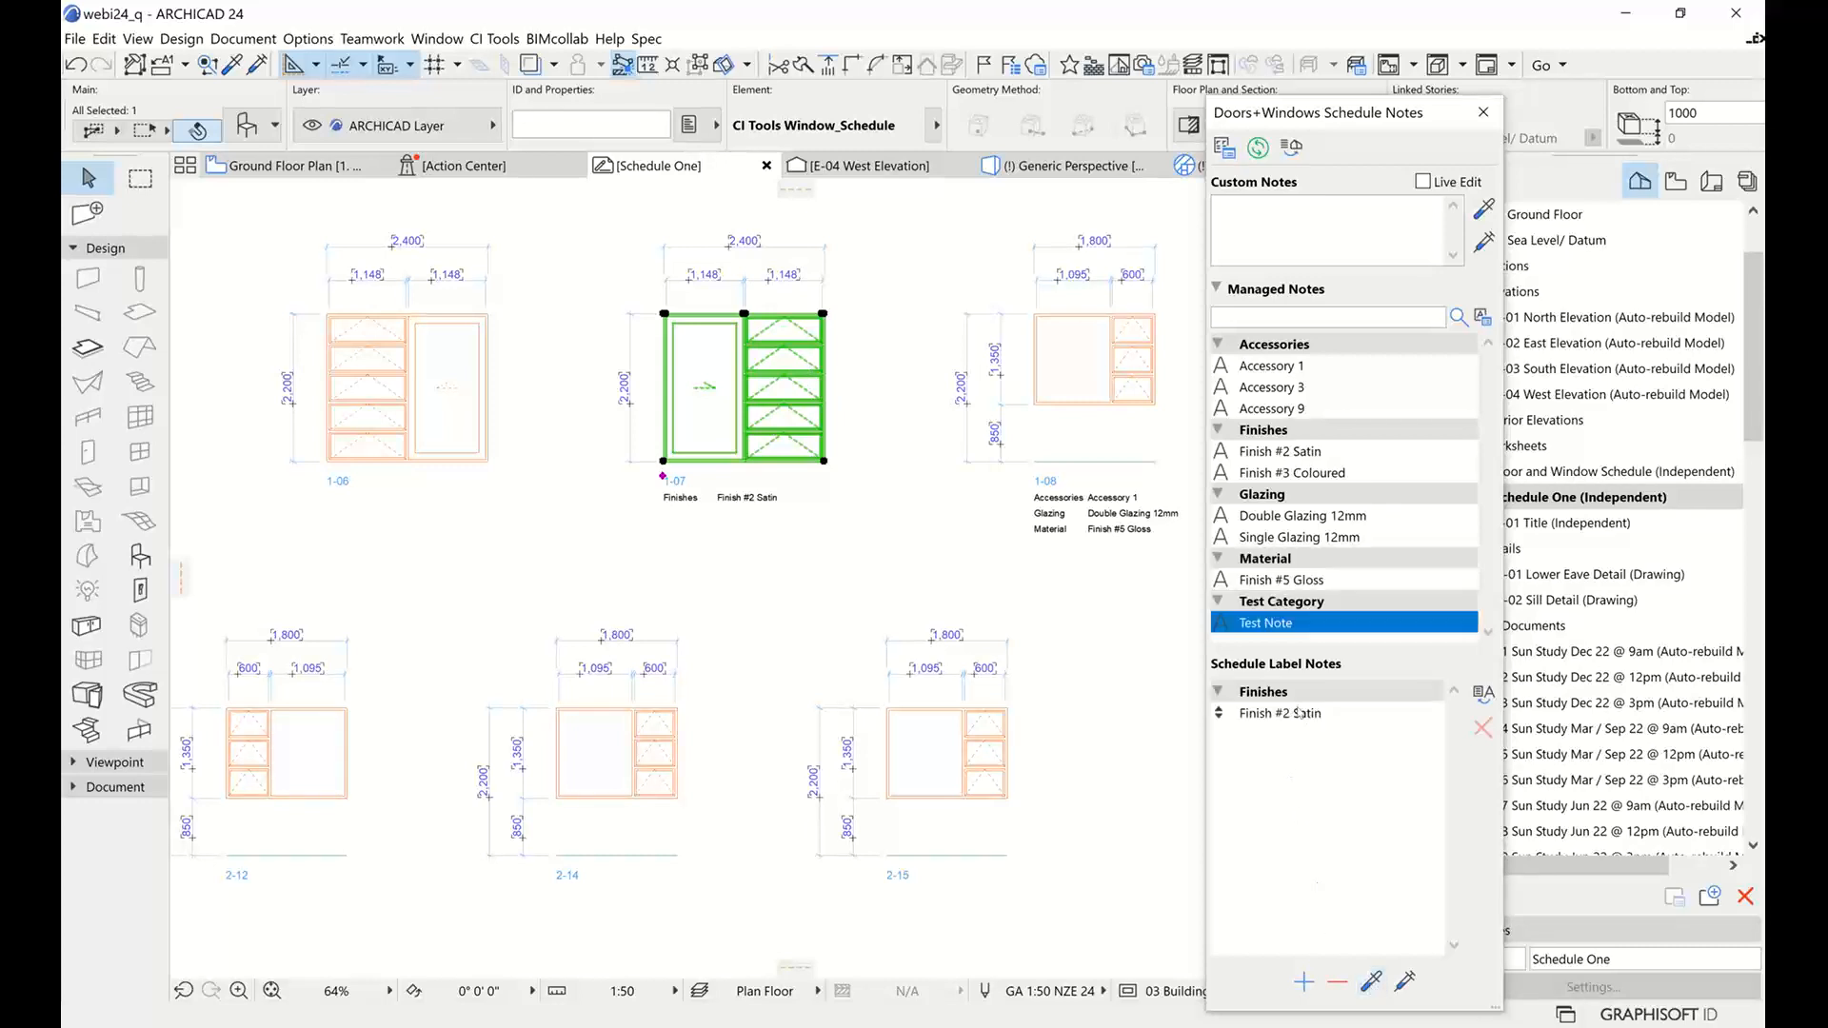
click(890, 529)
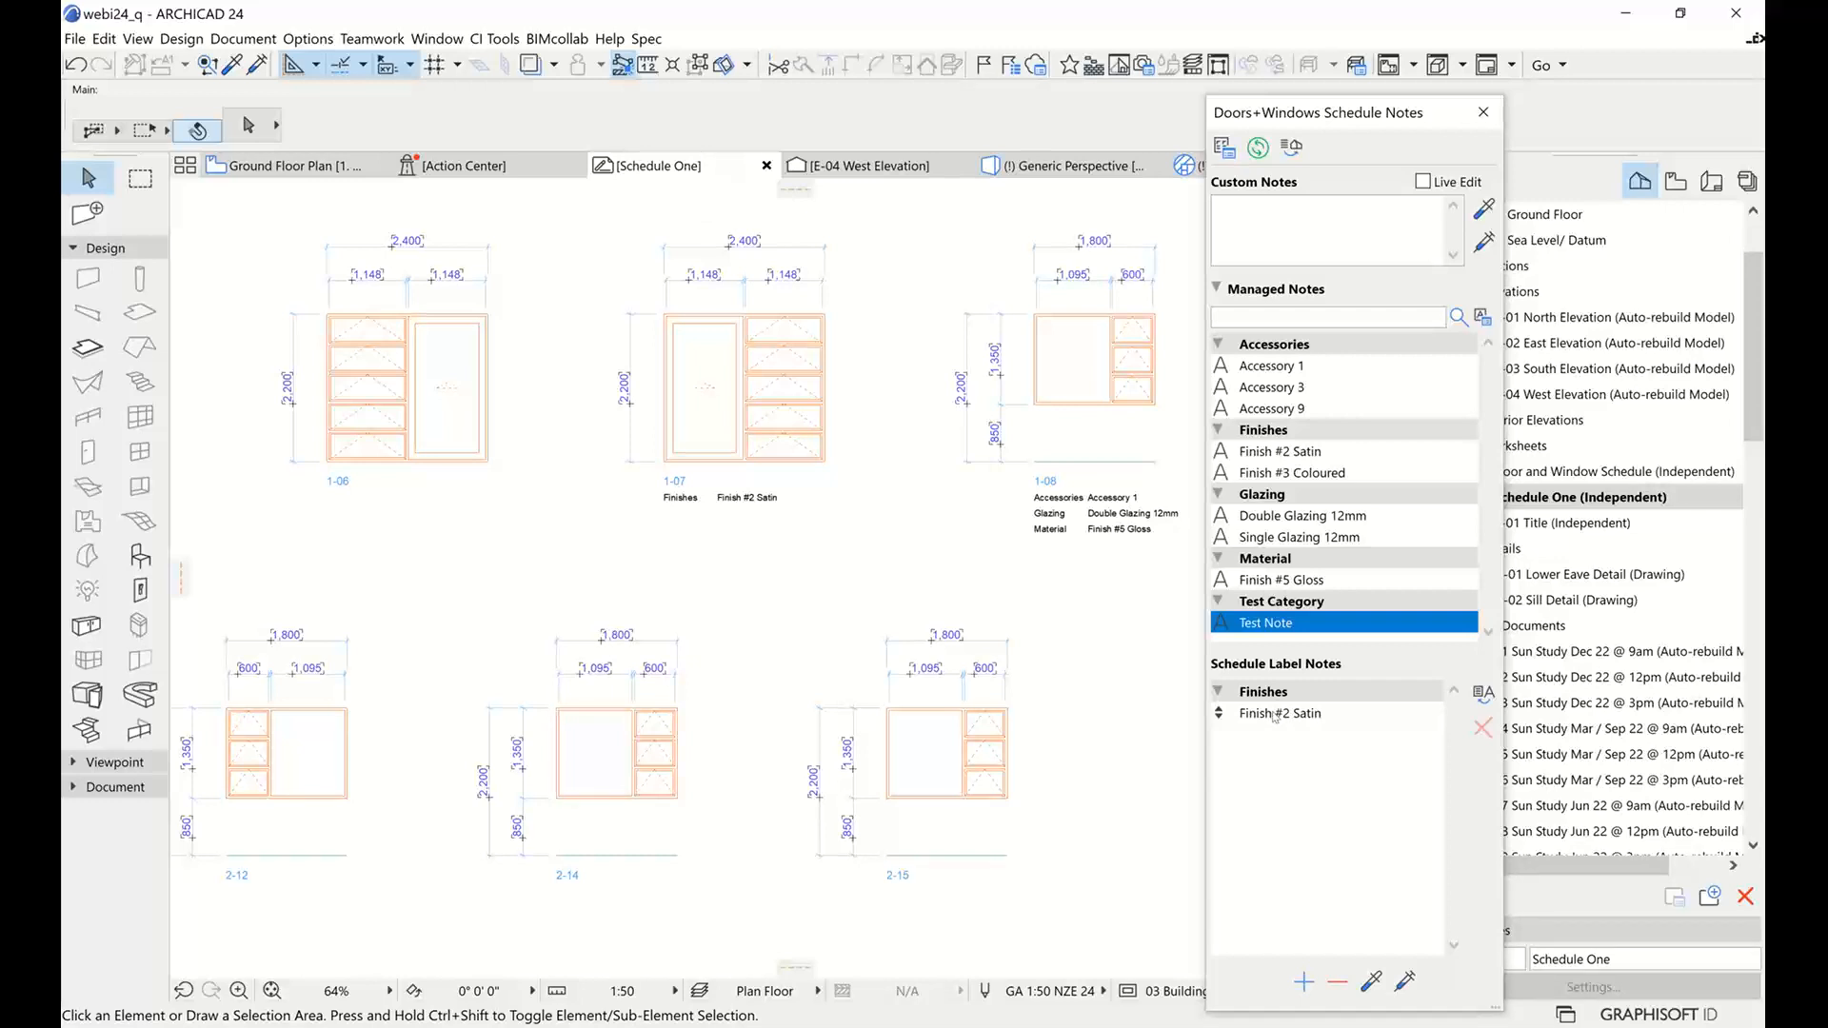
Inject the picked-up Finish #2 Satin note into windows 1-06 and 1-08, replacing the existing notes of 1-08
click(483, 462)
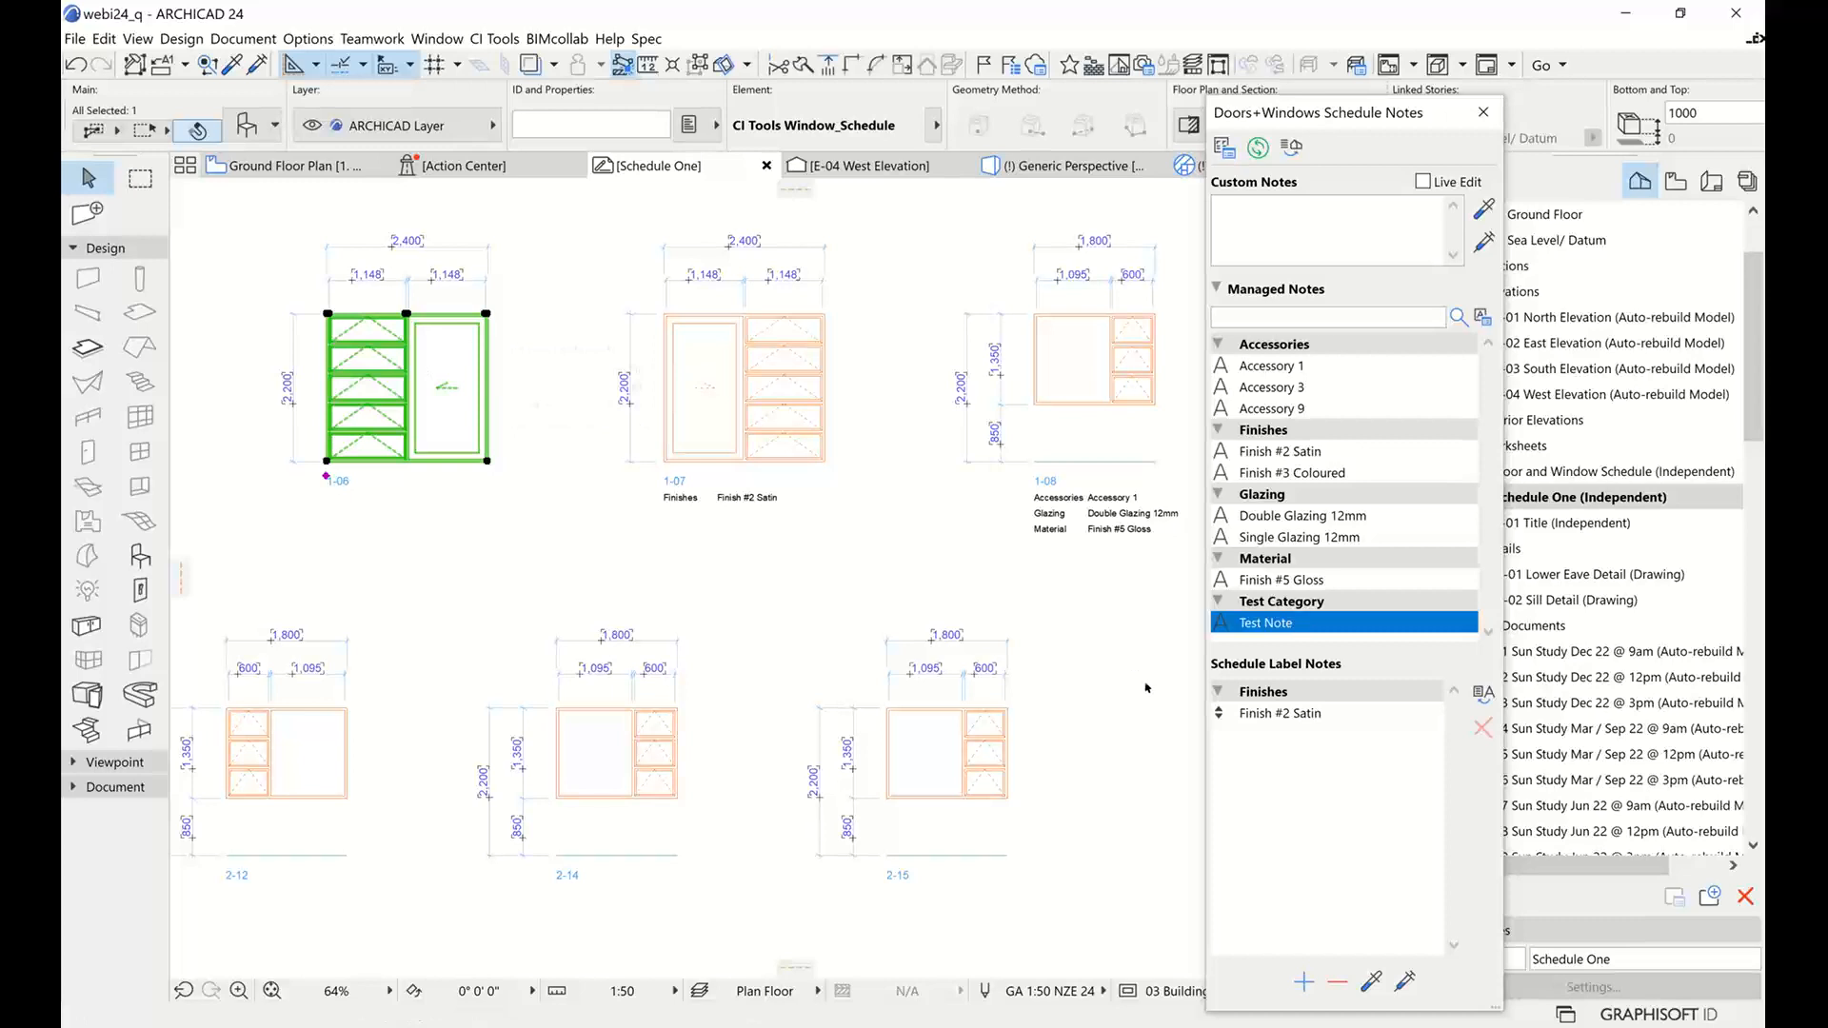
click(1407, 981)
click(1119, 530)
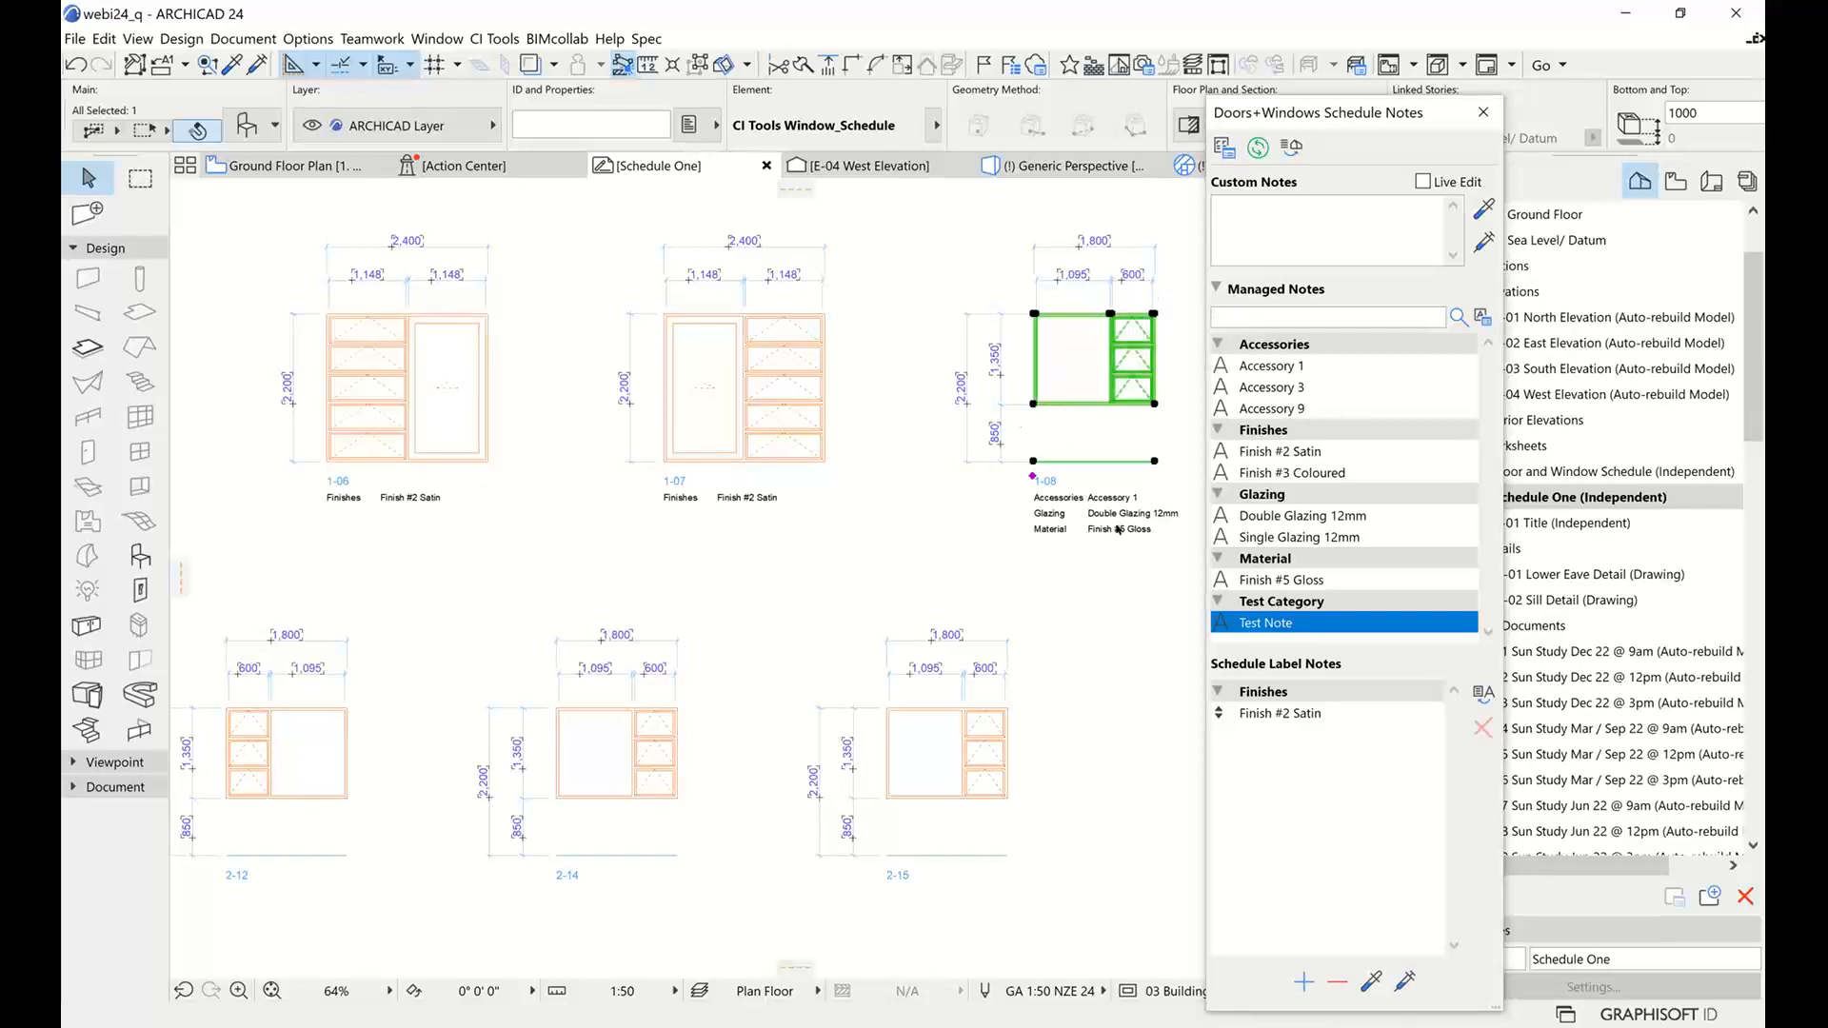
click(1405, 981)
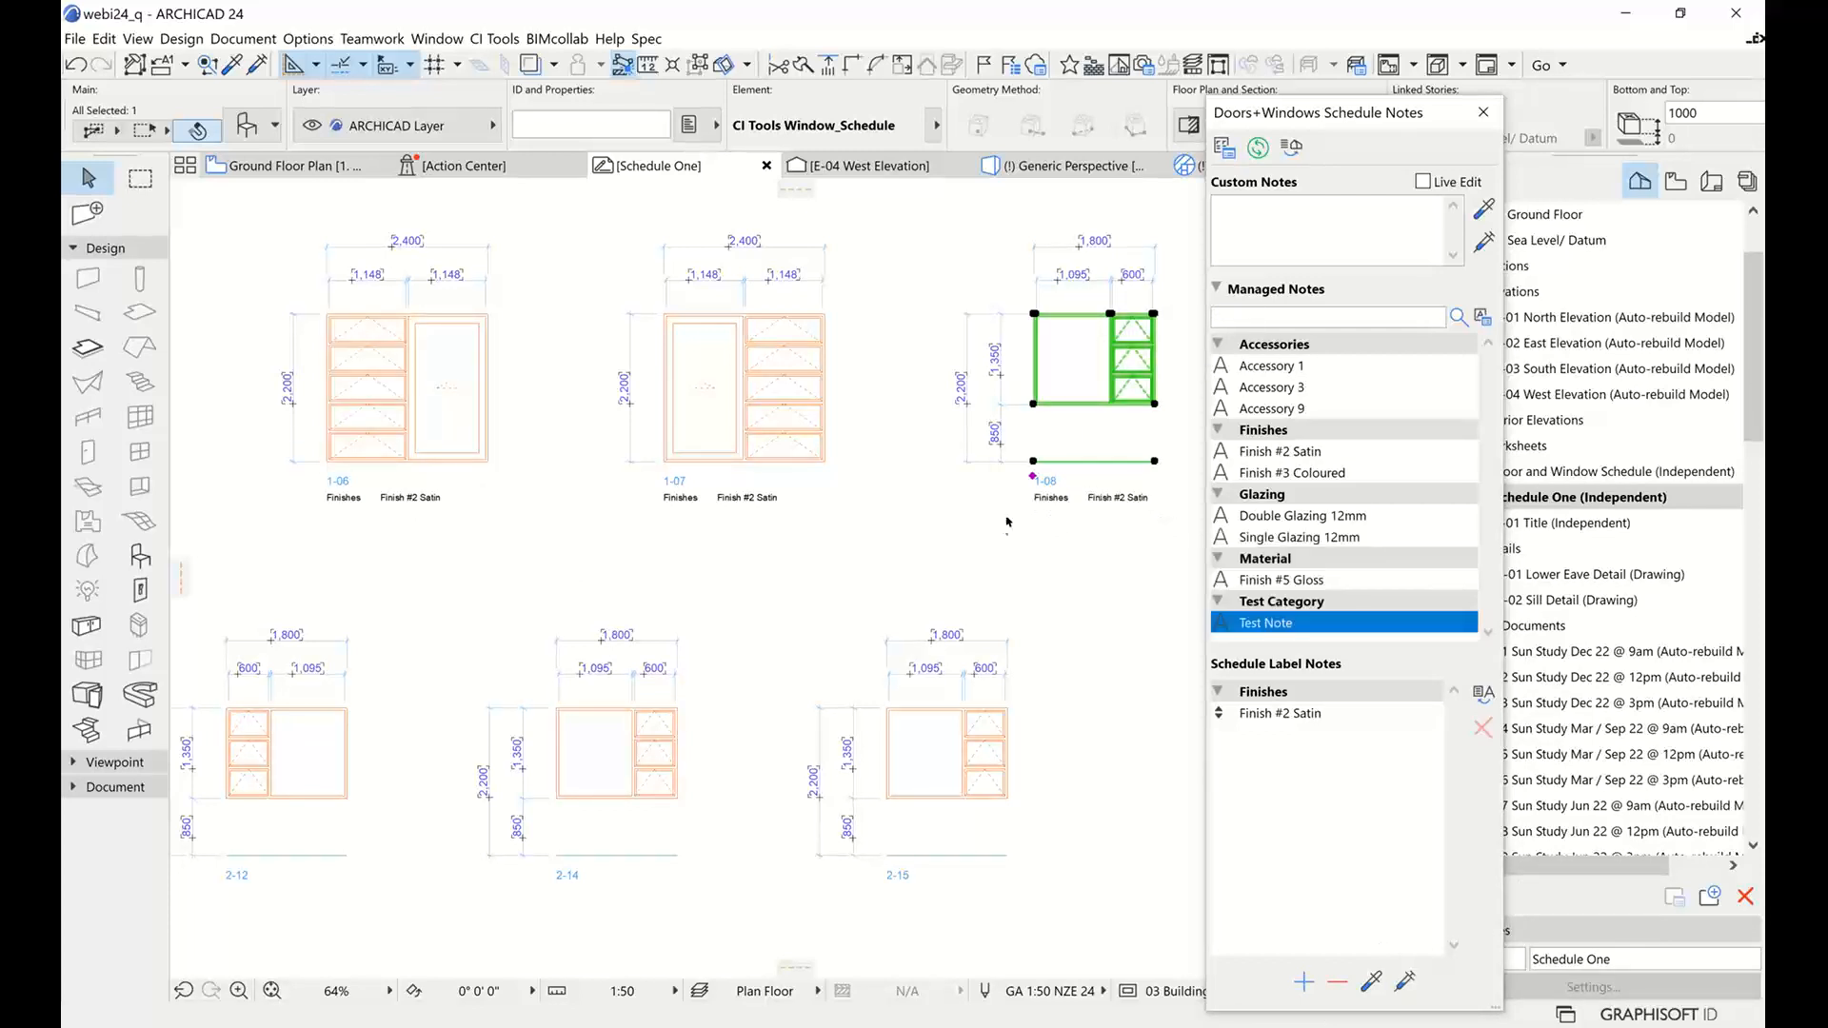
middle_drag(992, 517, 884, 530)
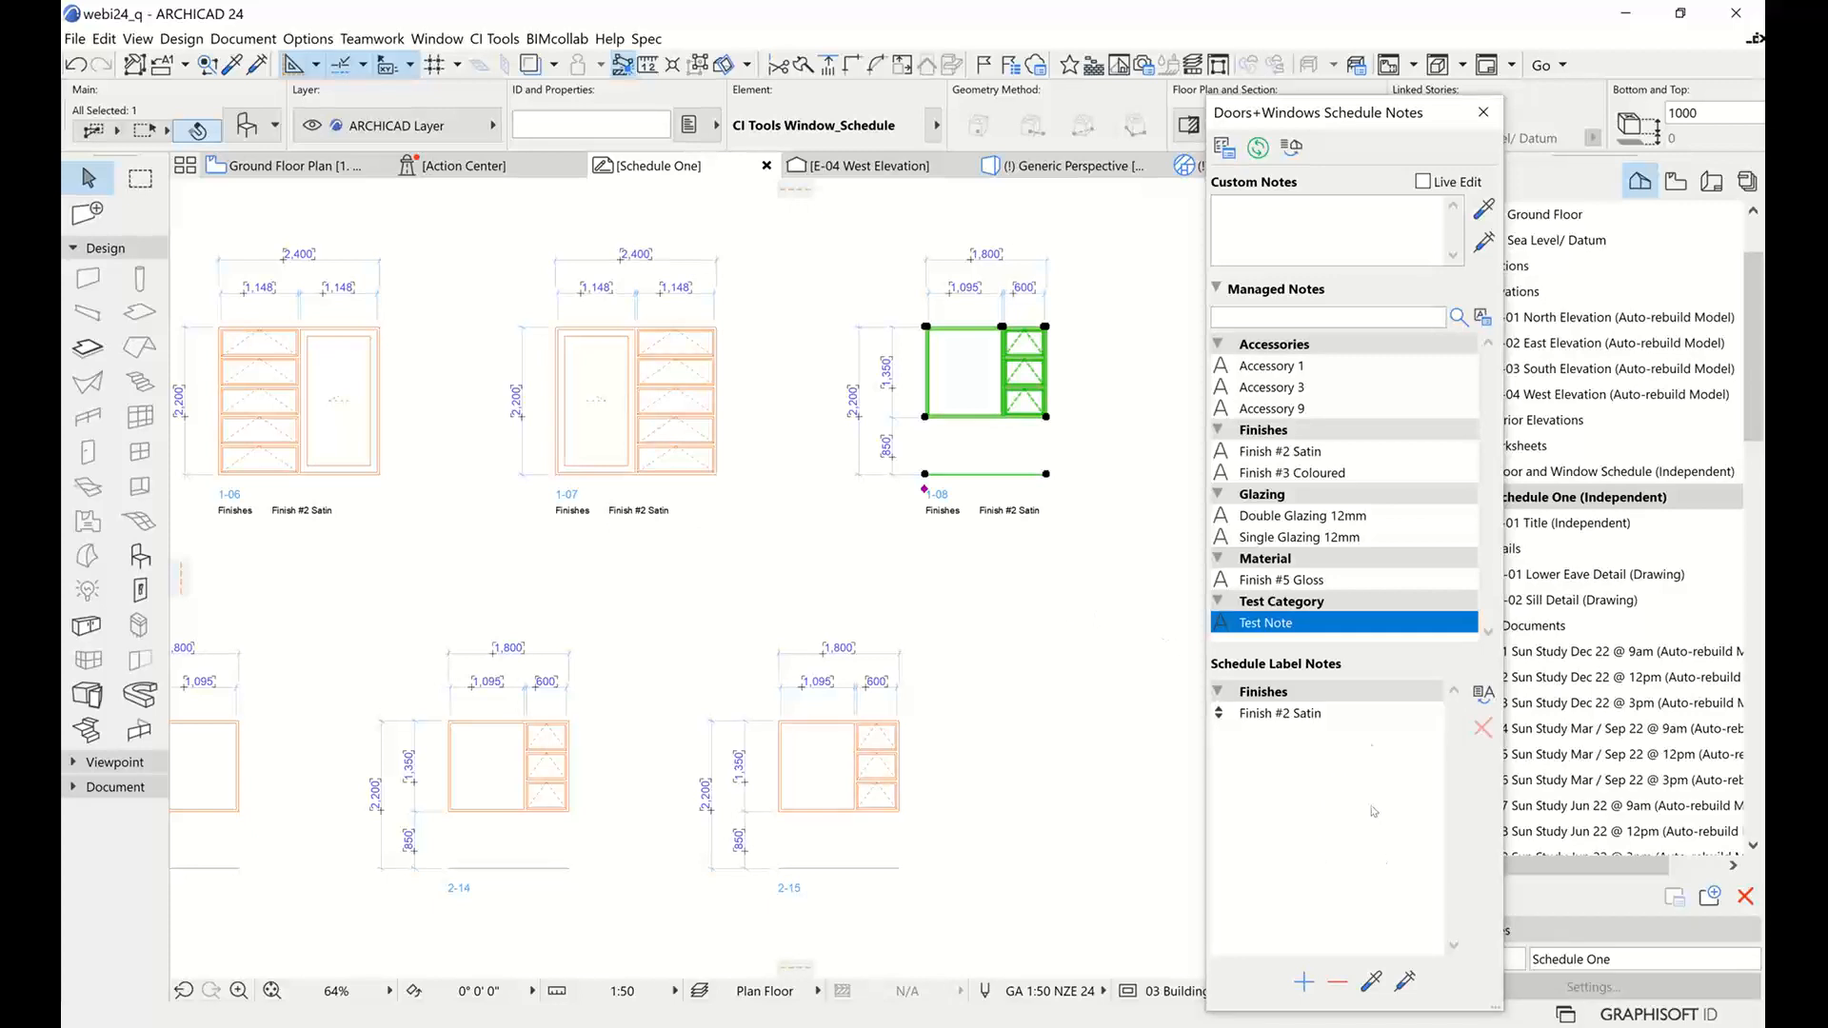
Add the managed notes Single Glazing 12mm and Finish #3 Coloured to window 1-07 by live editing
click(1292, 515)
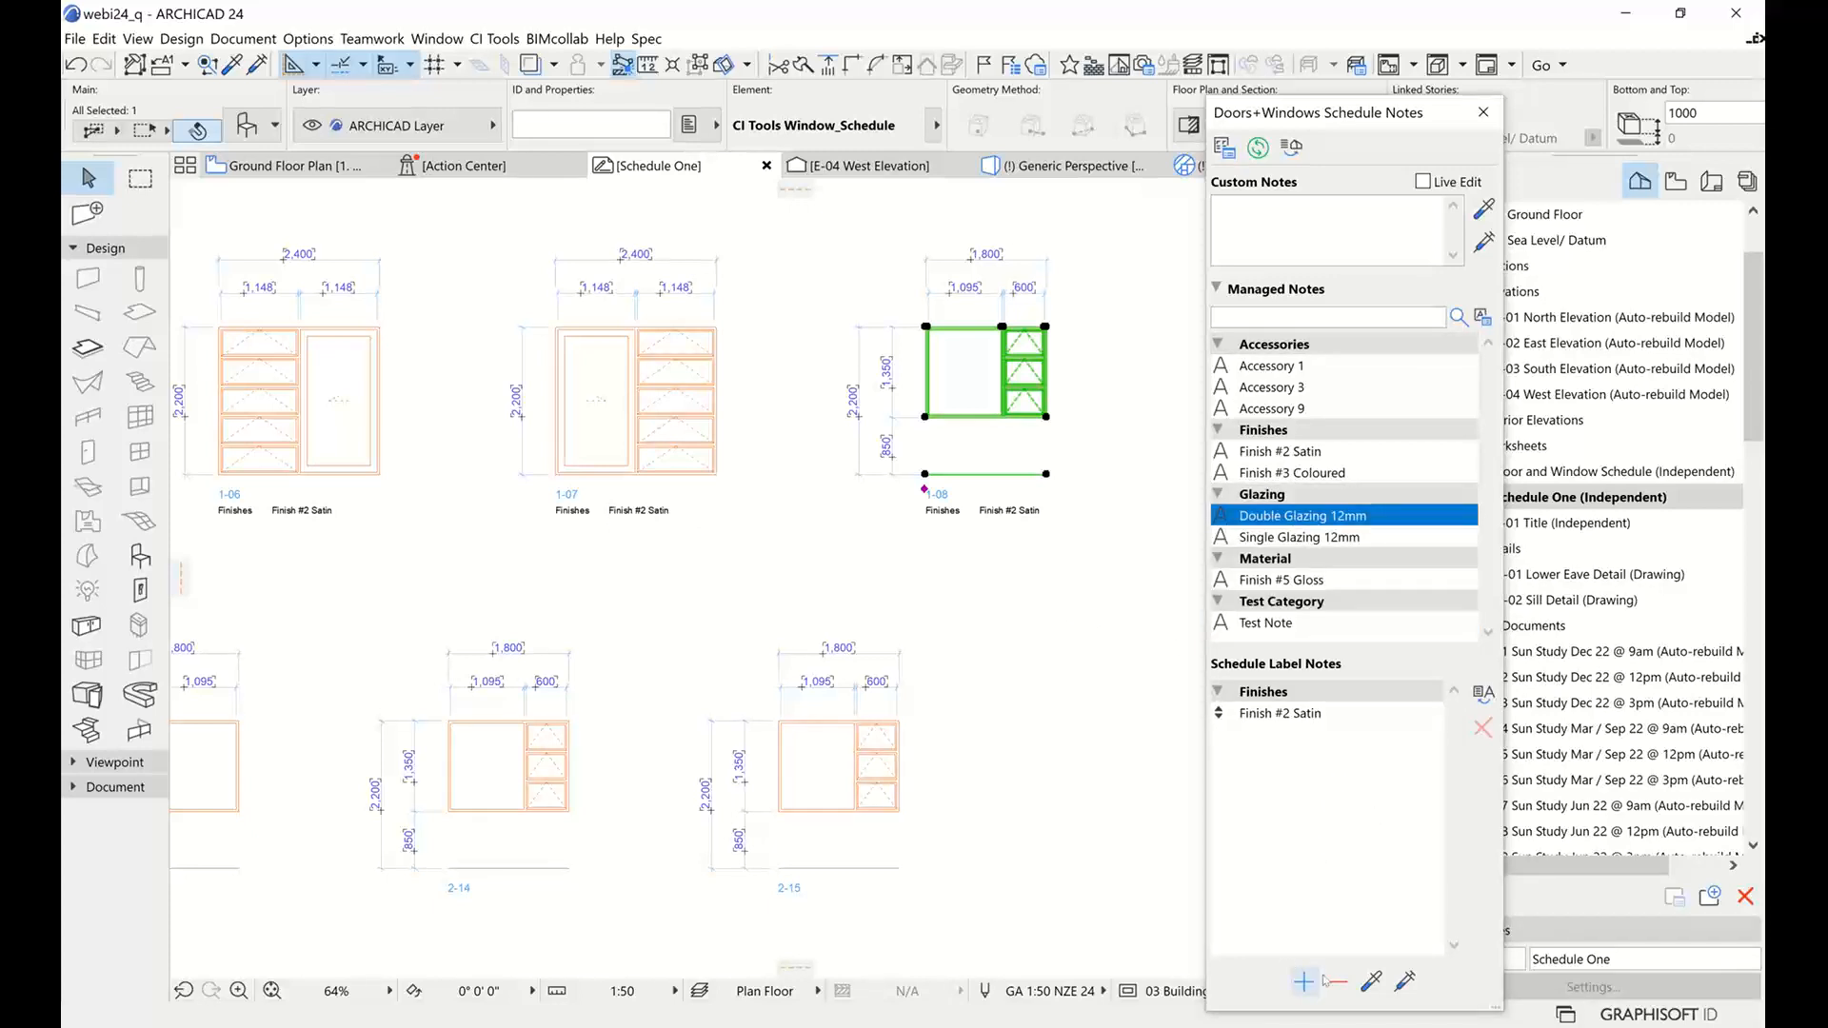
middle_drag(750, 538, 869, 524)
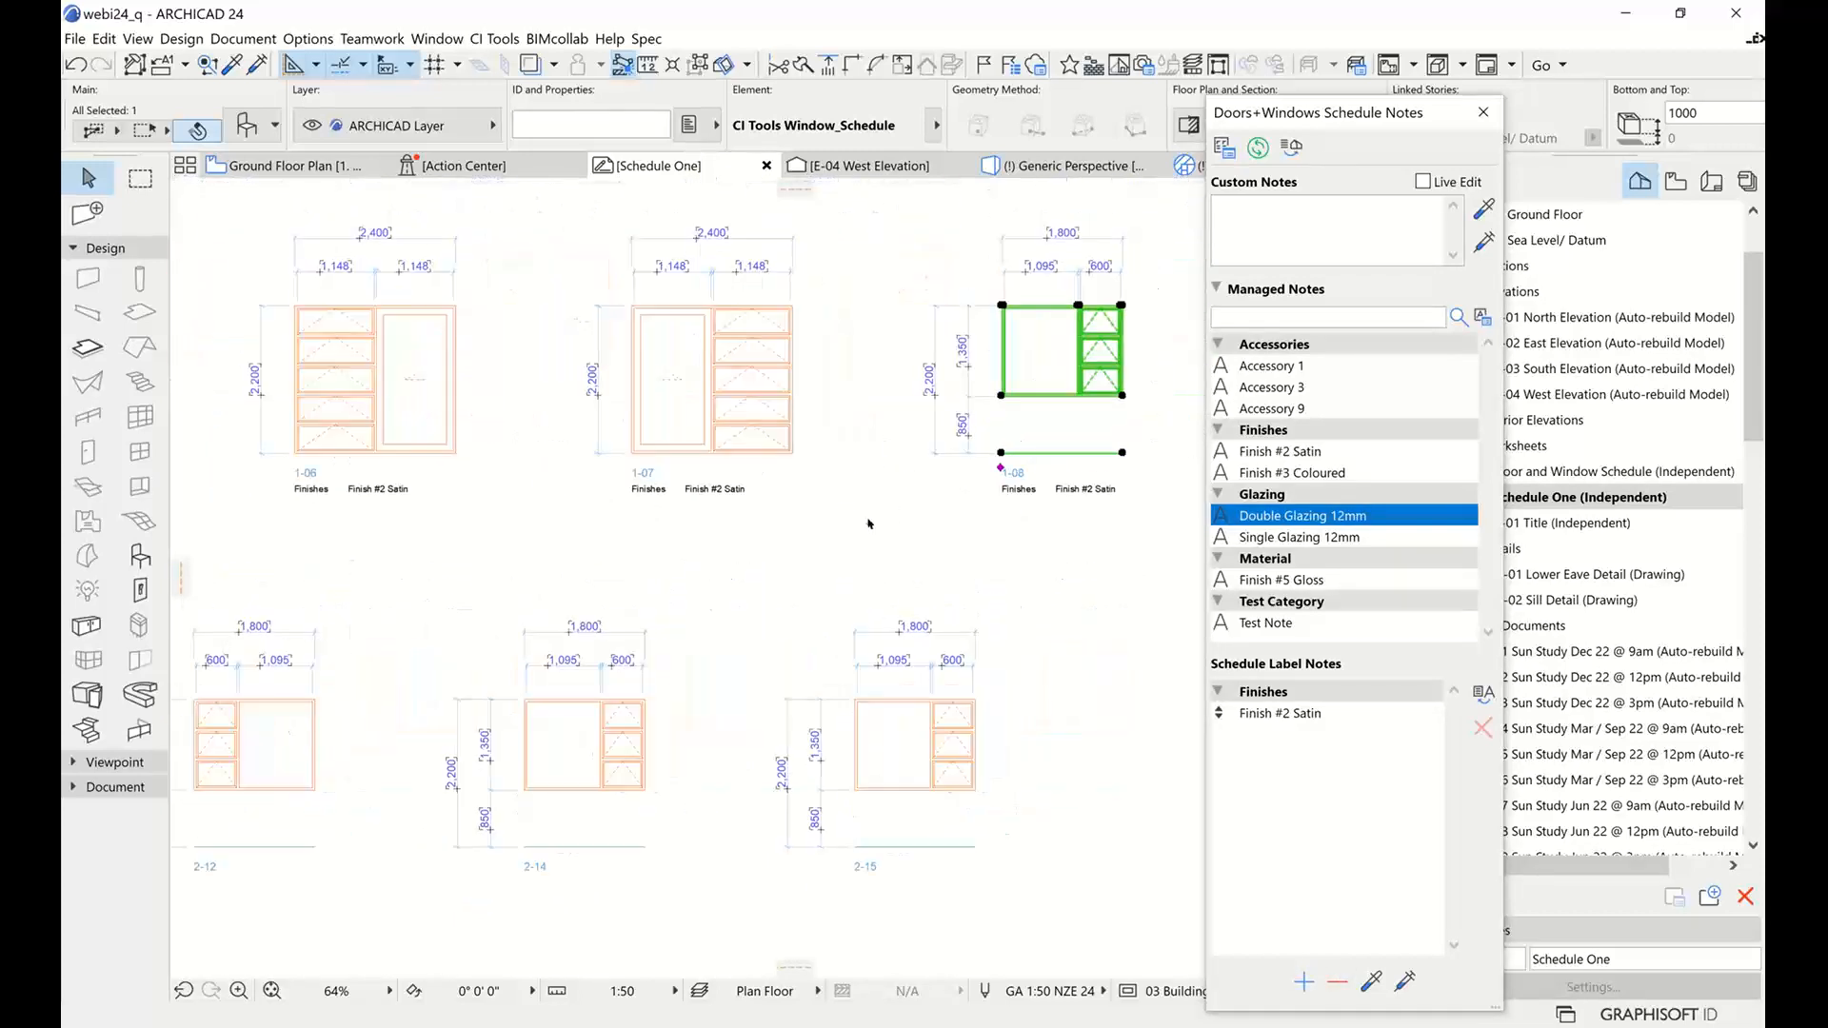
click(802, 460)
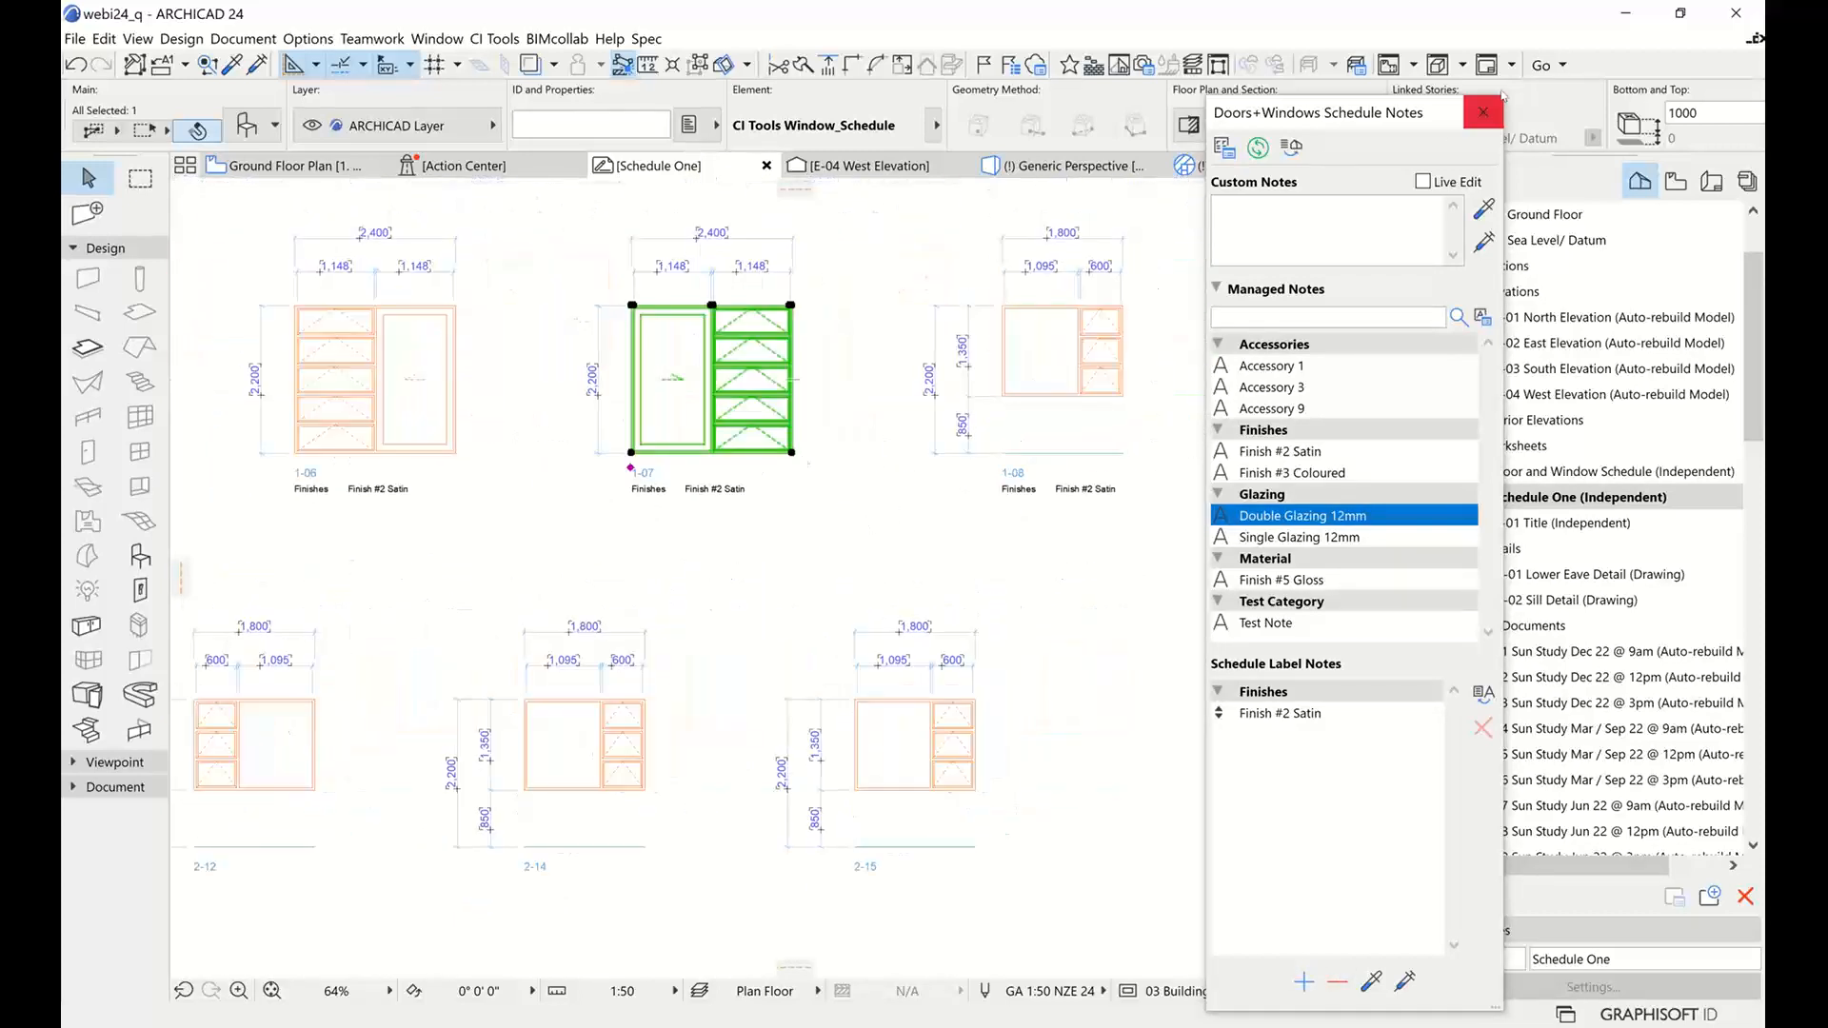
double_click(1276, 537)
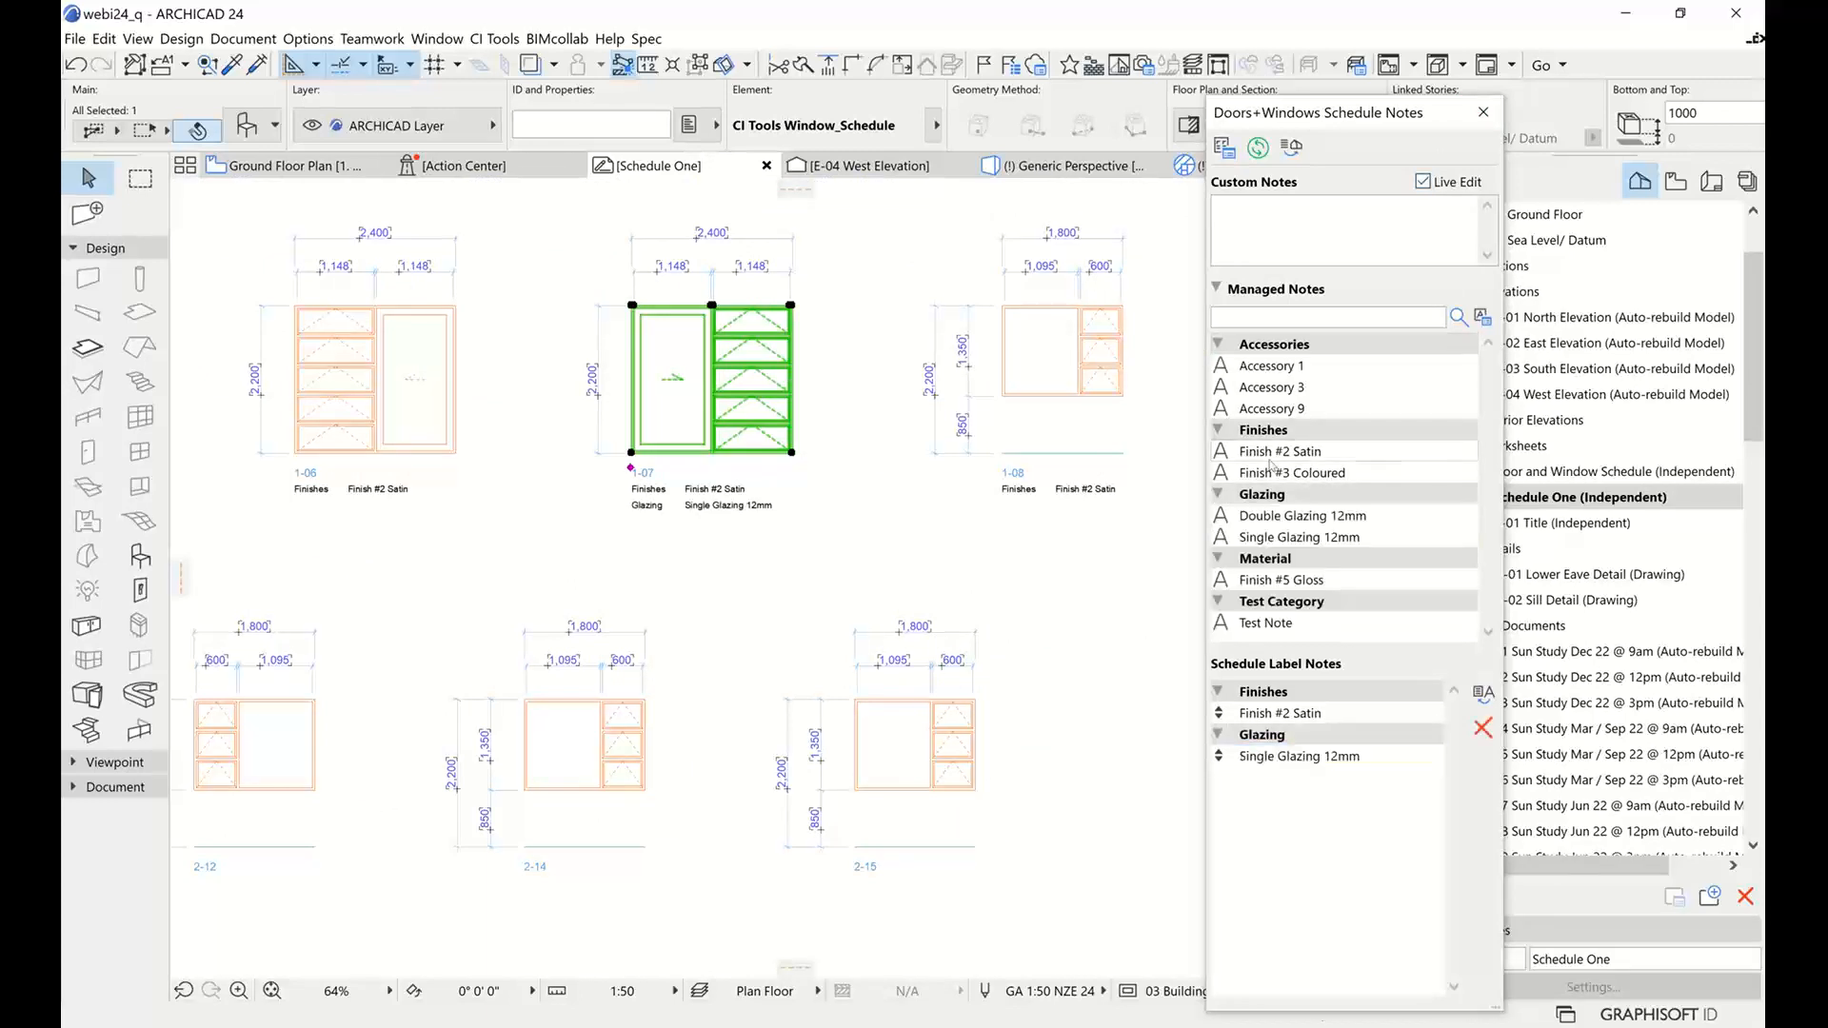
double_click(1269, 473)
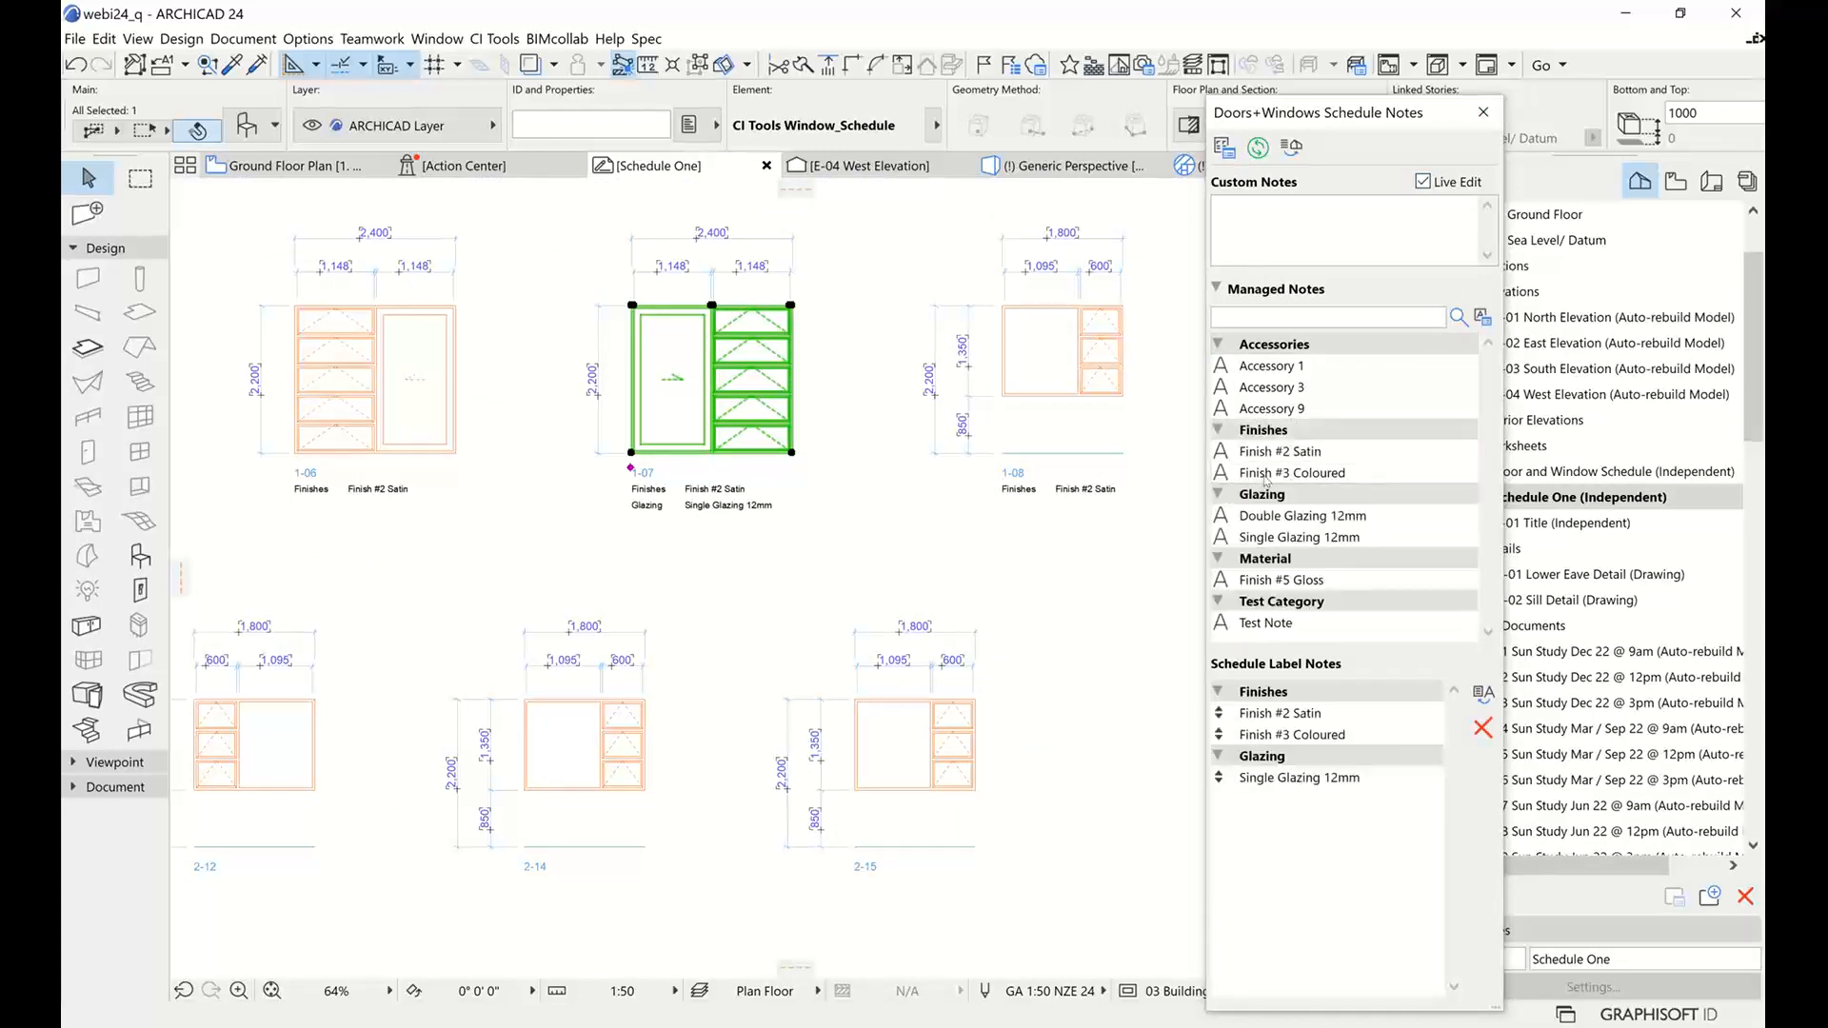
Turn off Live Edit and pick up all schedule label notes from window 1-07
click(1421, 182)
middle_drag(830, 526, 897, 584)
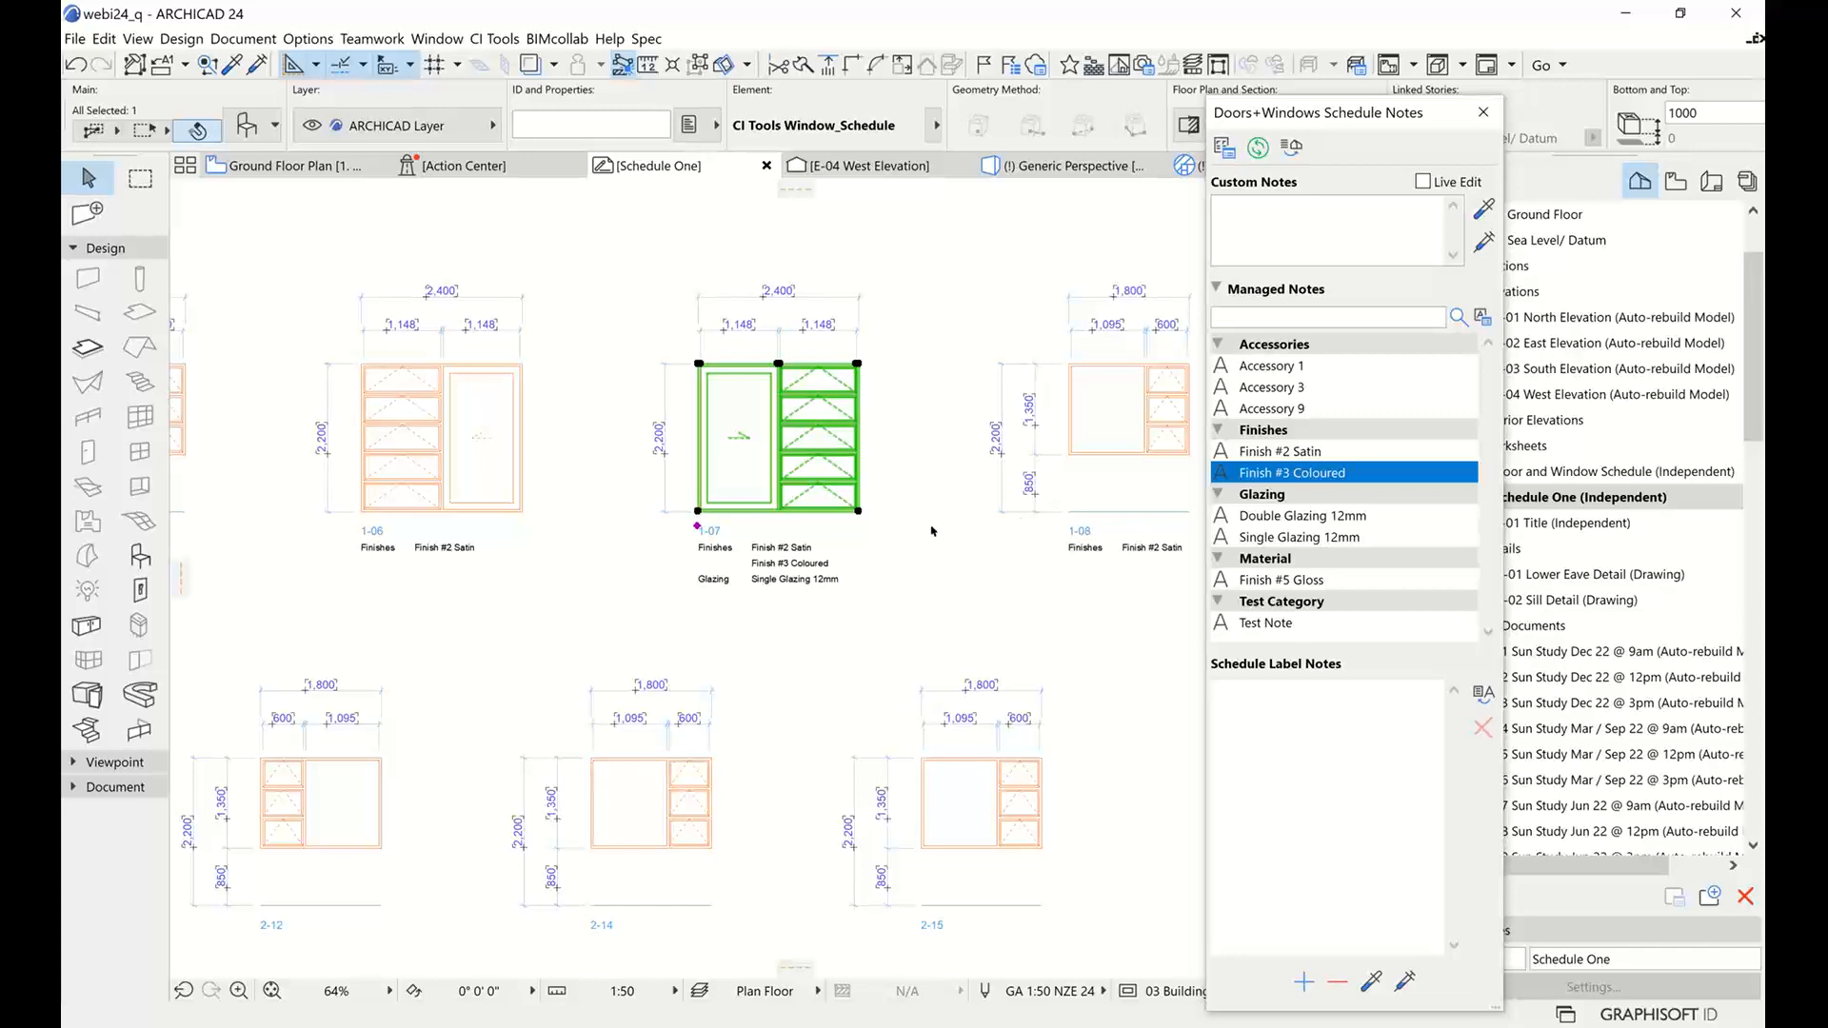
click(1372, 982)
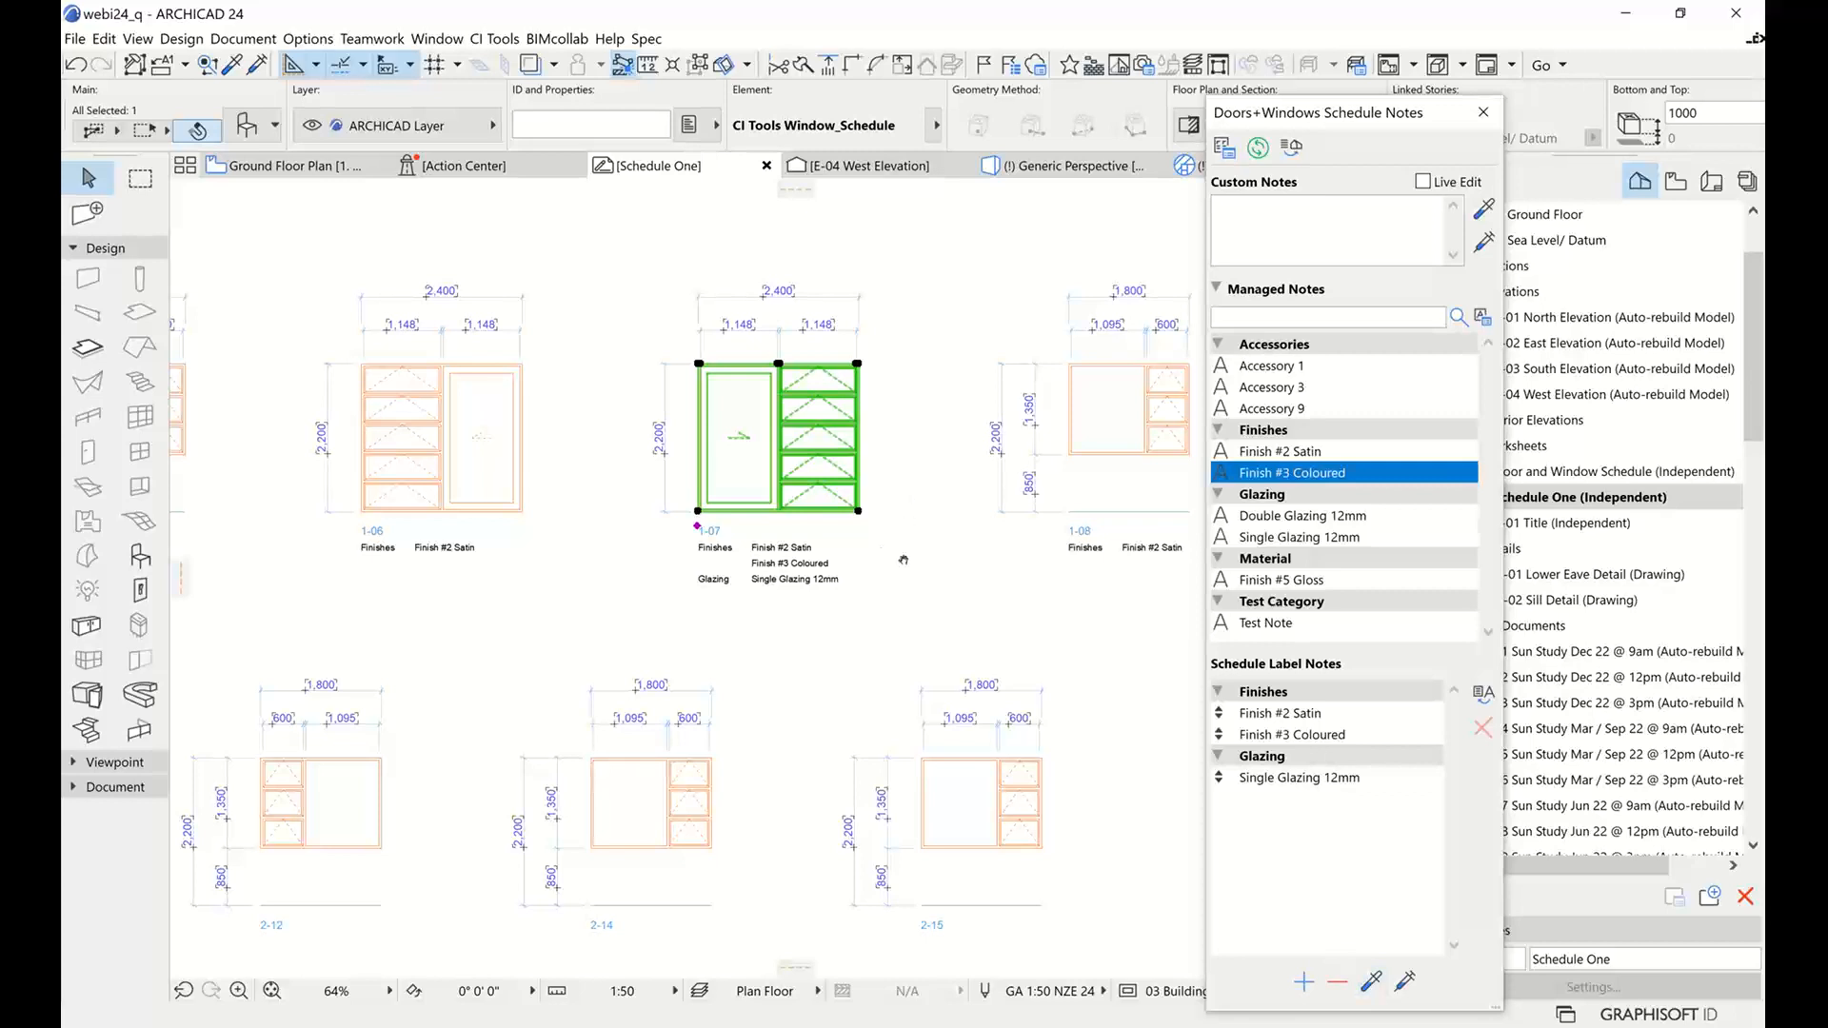
Add the managed Test Note from Test Category to window 2-15 with Live Edit on
middle_drag(903, 560, 783, 436)
click(916, 636)
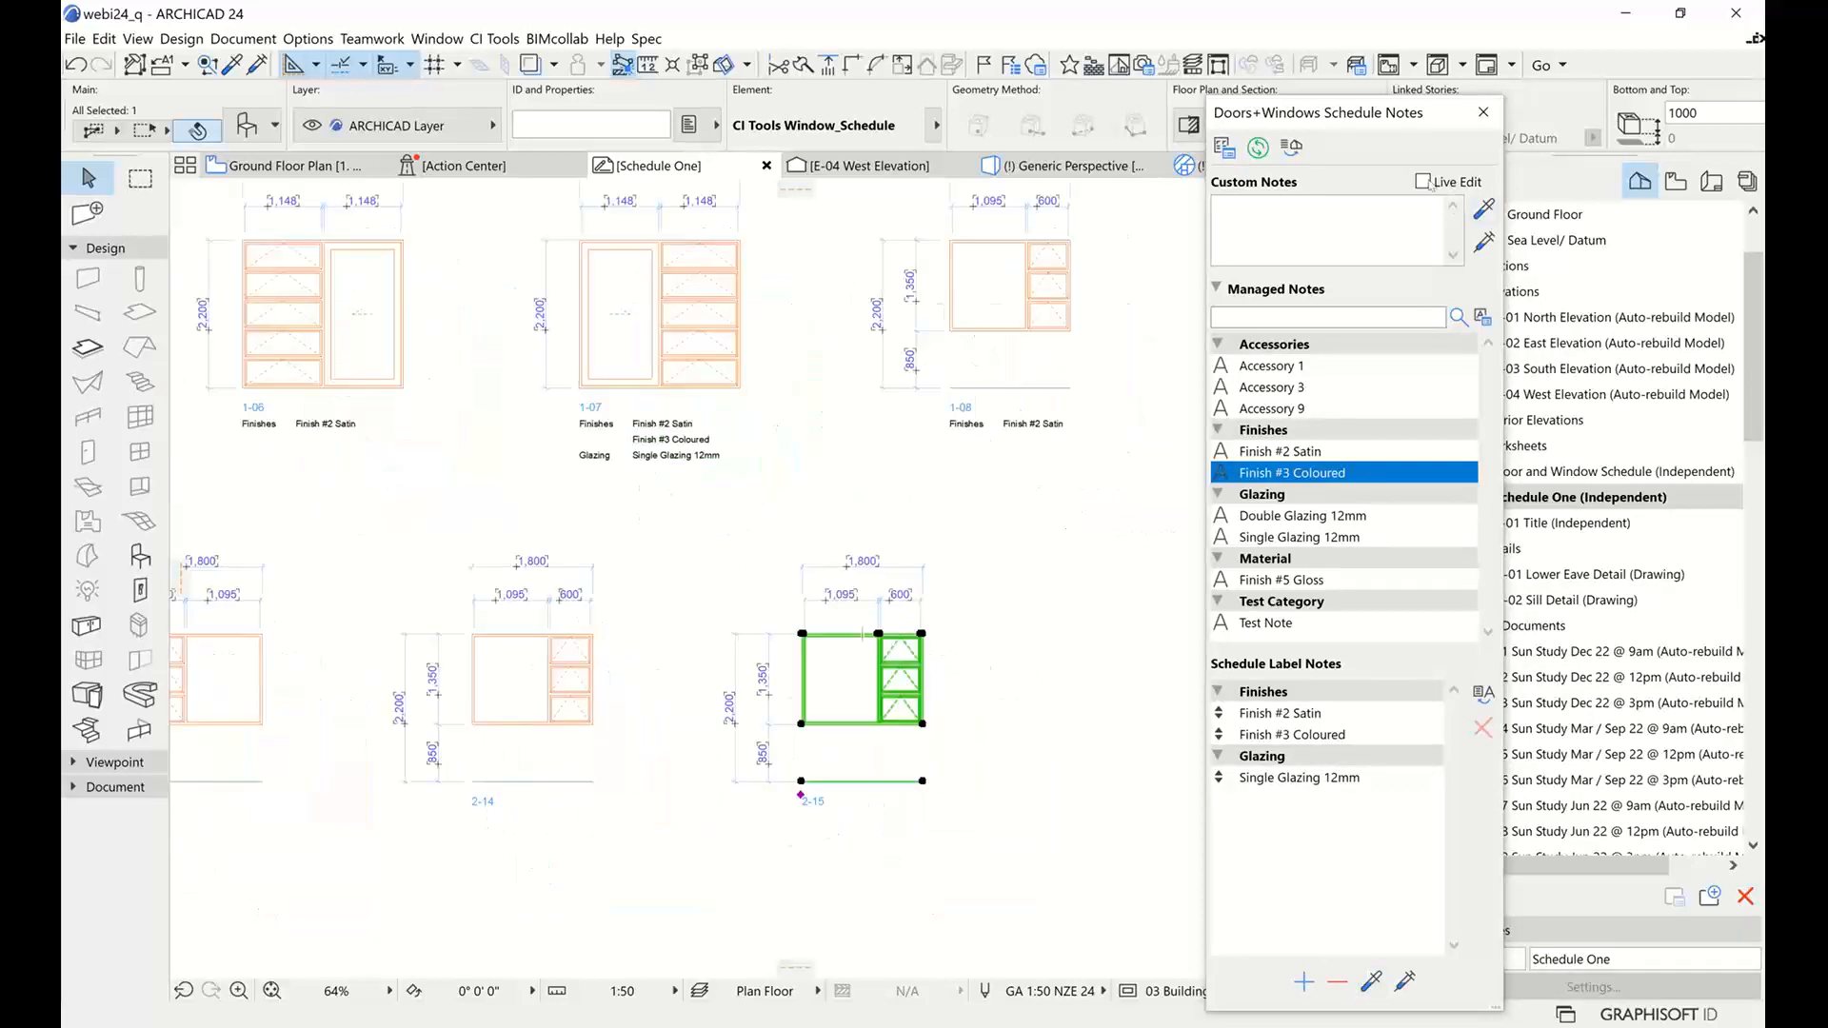
click(1424, 181)
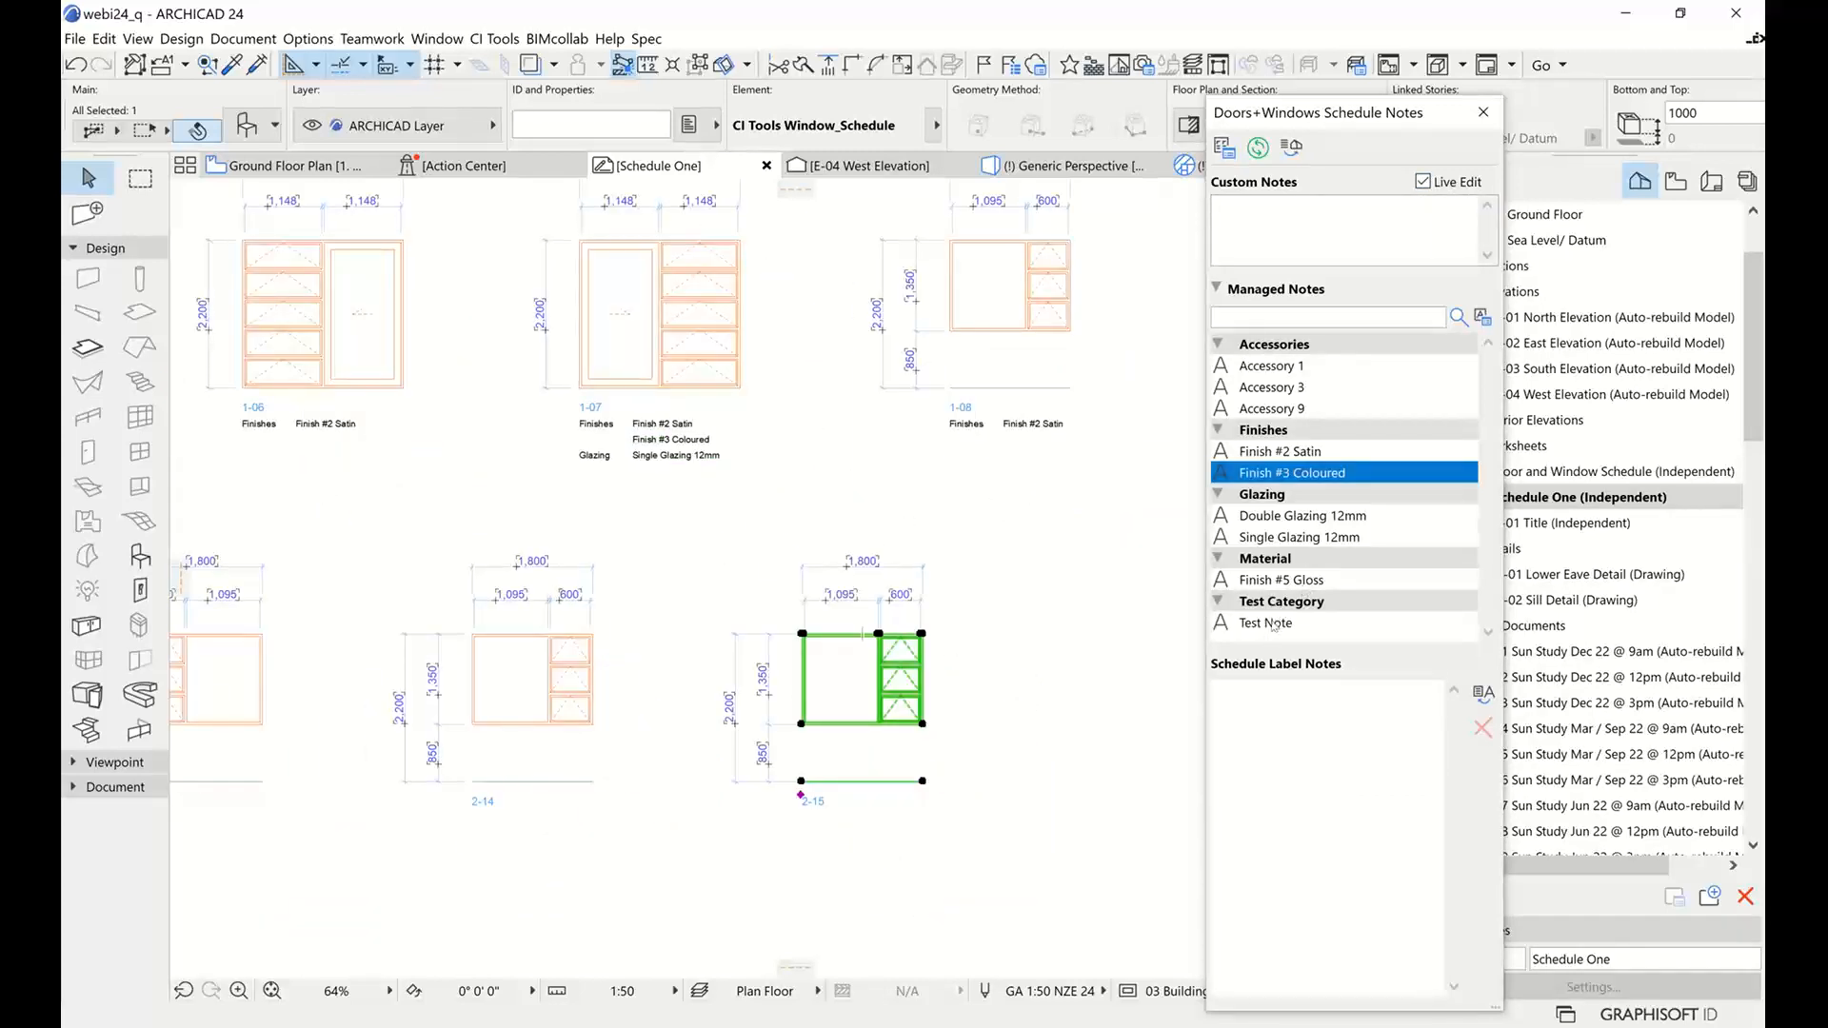
click(1267, 624)
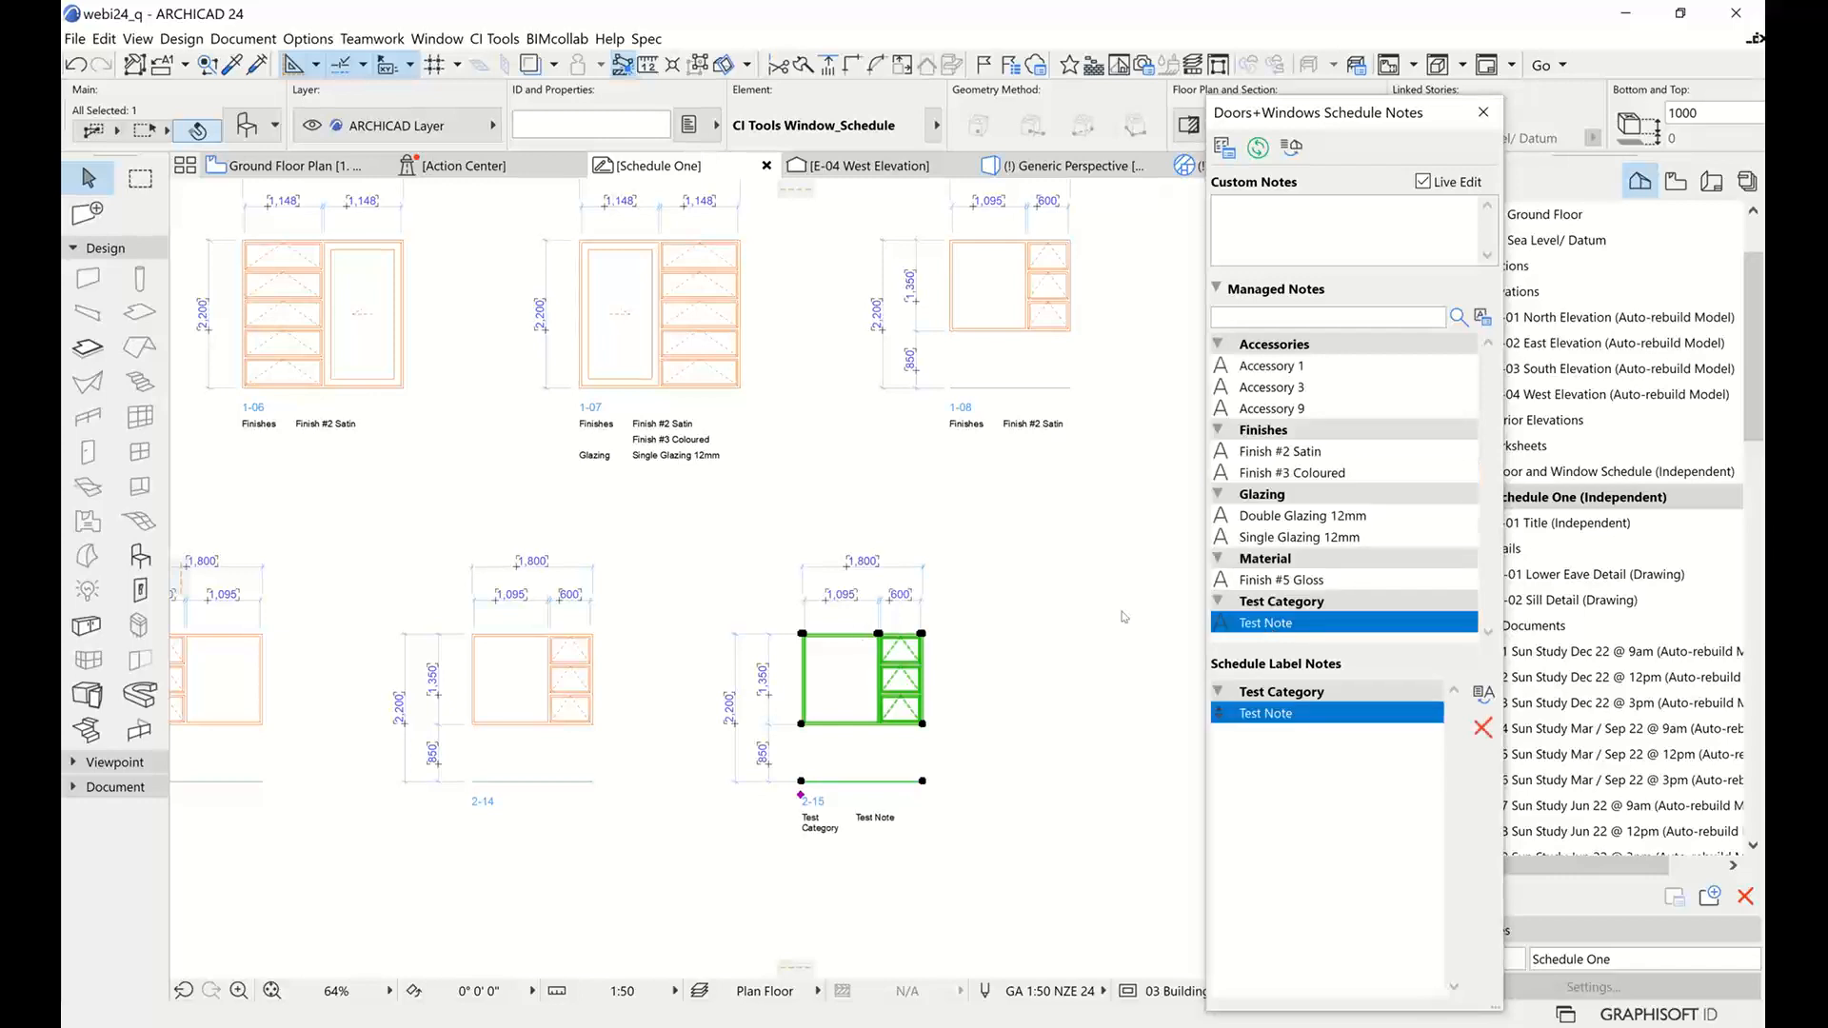
Turn off Live Edit and append the Test Note to window 1-08, keeping its existing finish note
click(1424, 181)
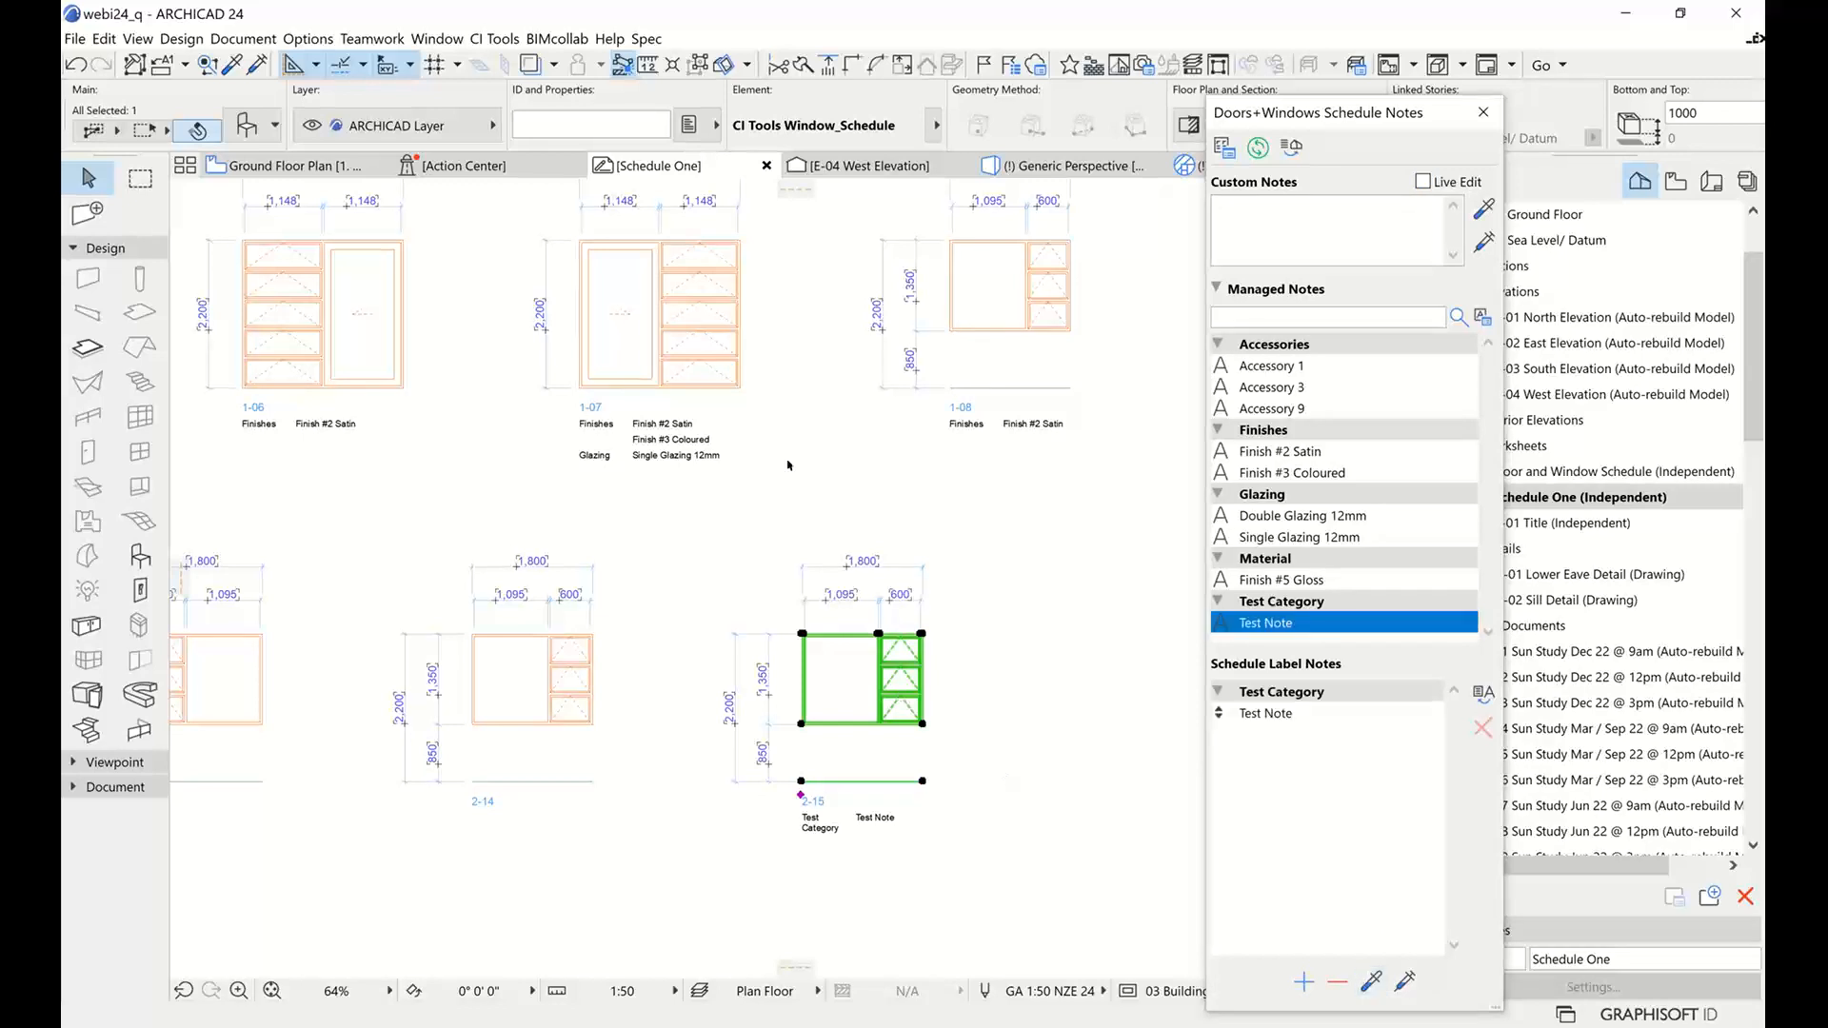
click(951, 388)
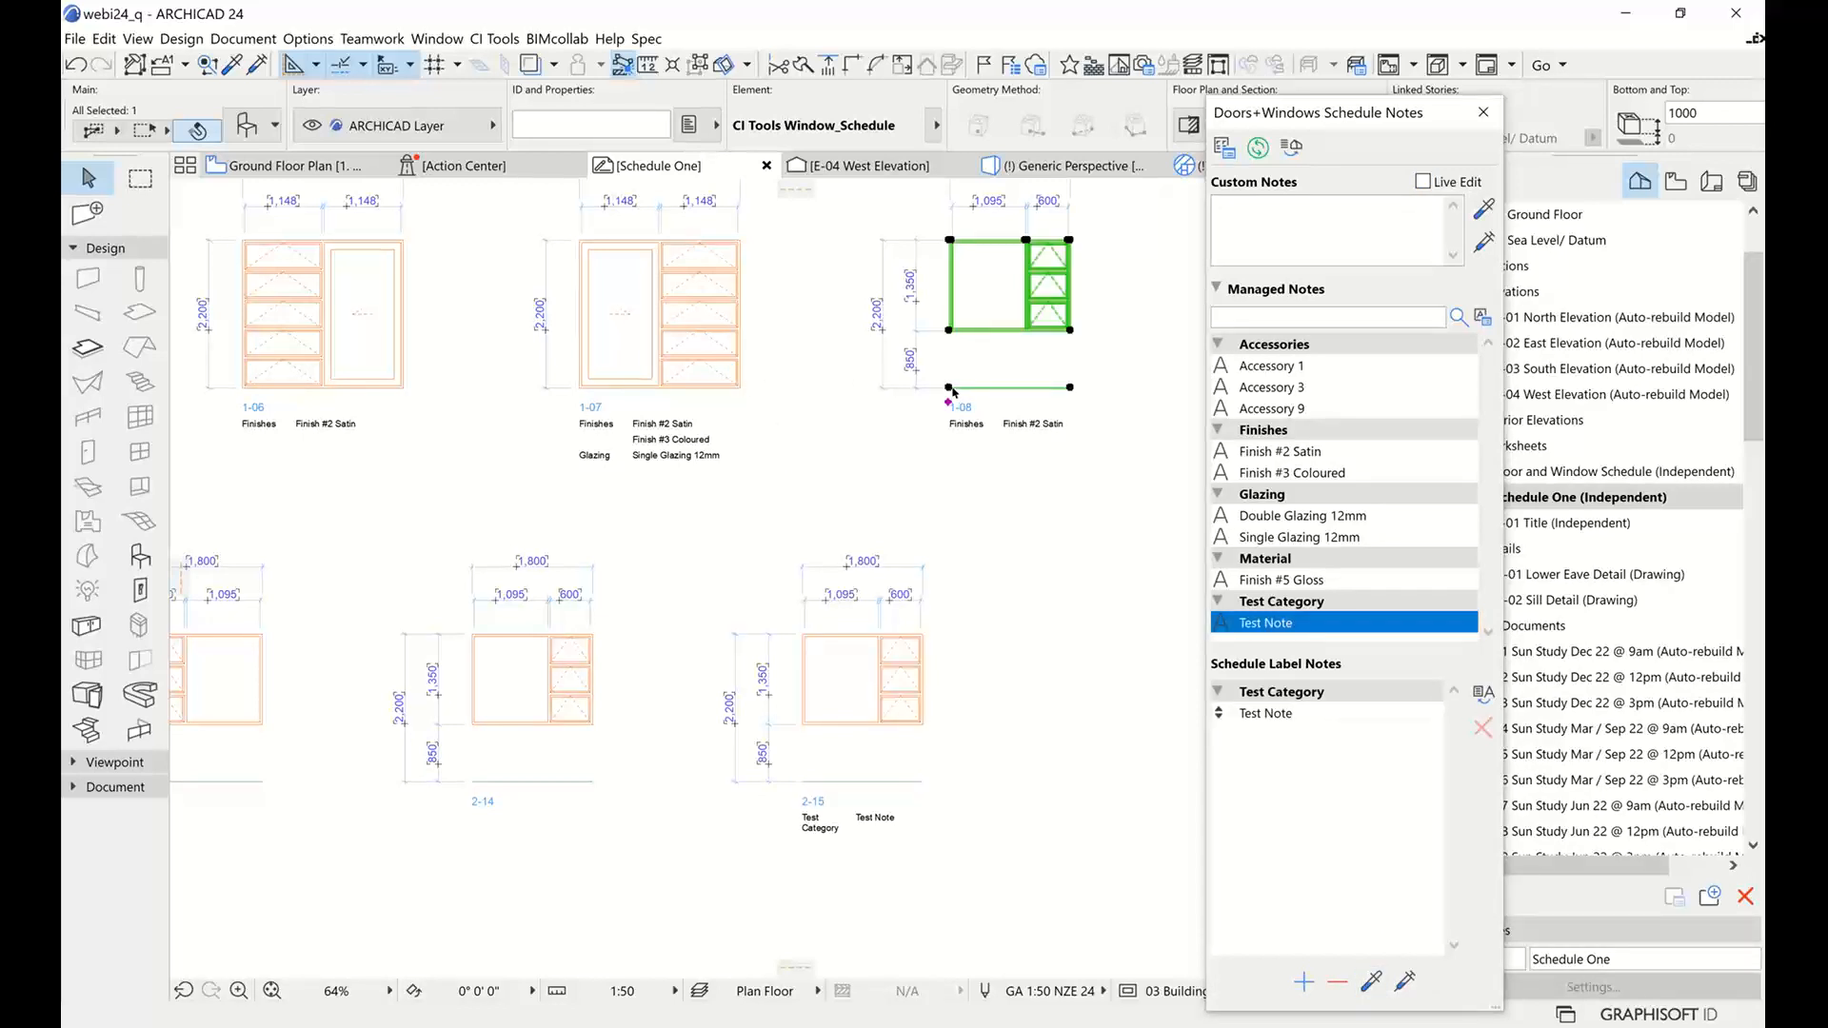
click(1305, 983)
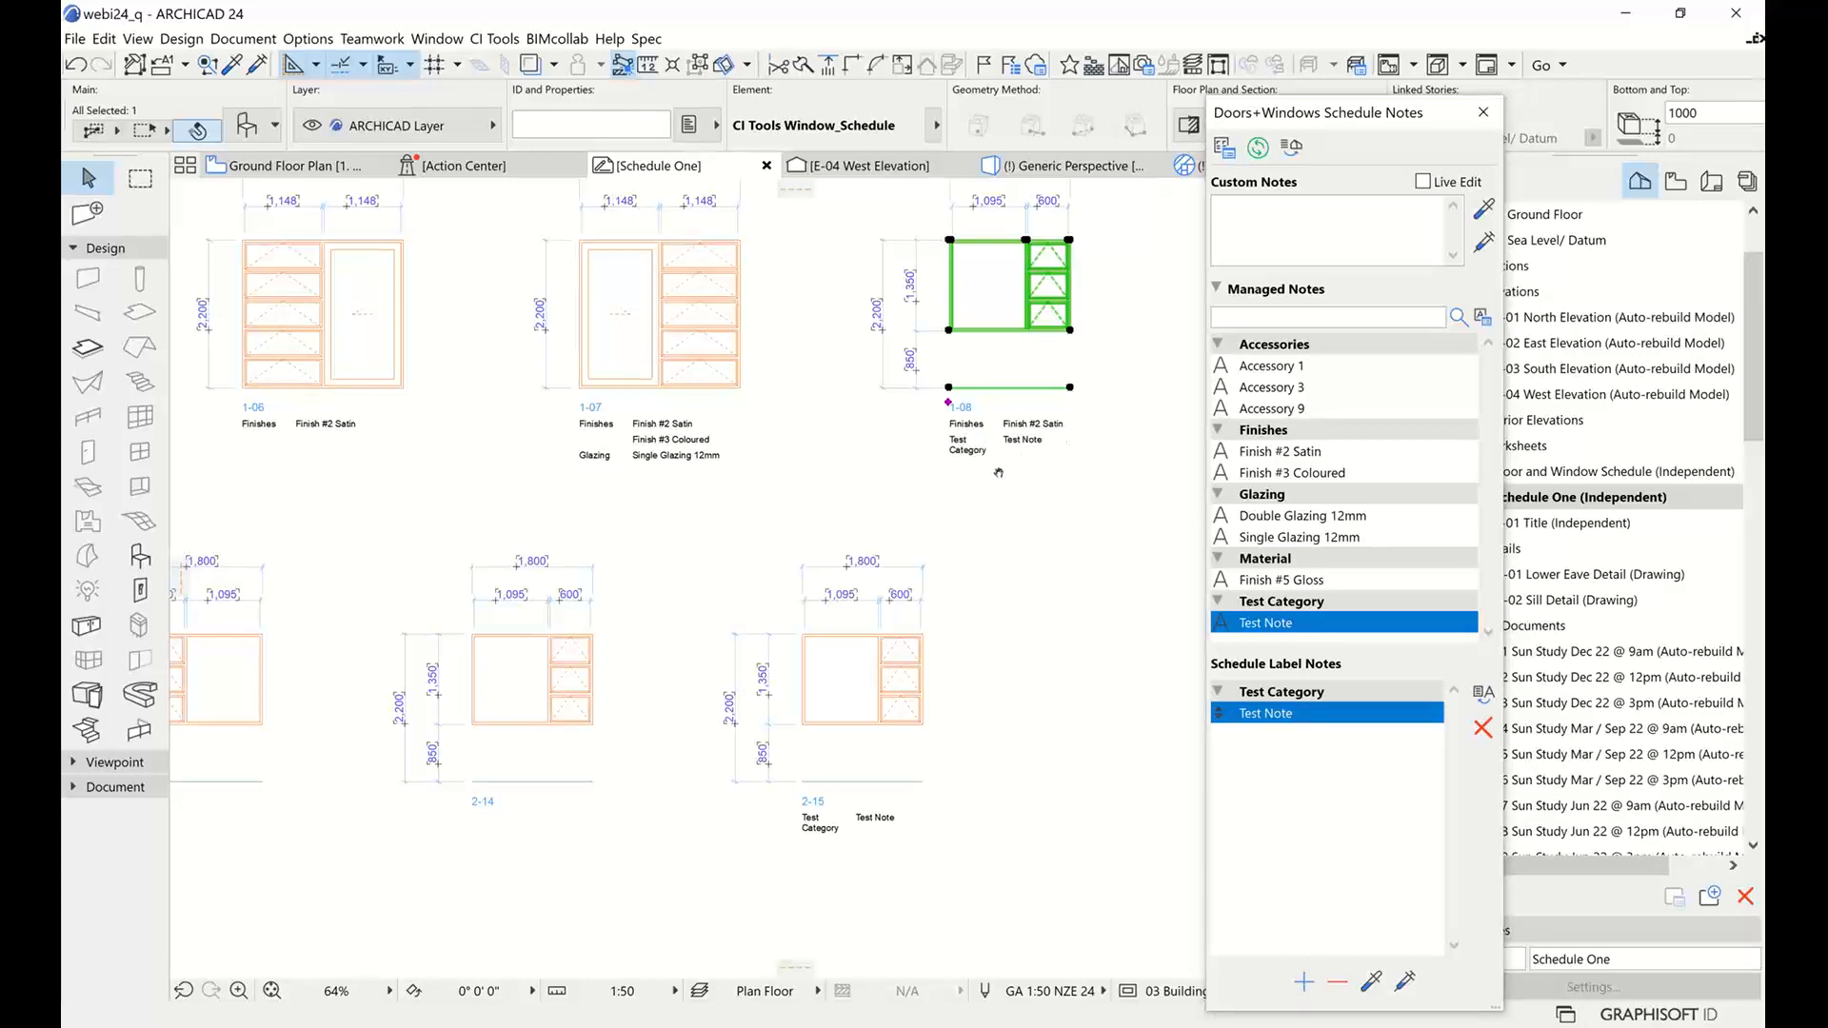
Pick up the label notes from window 1-08 and append Finish #2 Satin and Test Note individually to window 2-14
middle_drag(616, 398, 698, 478)
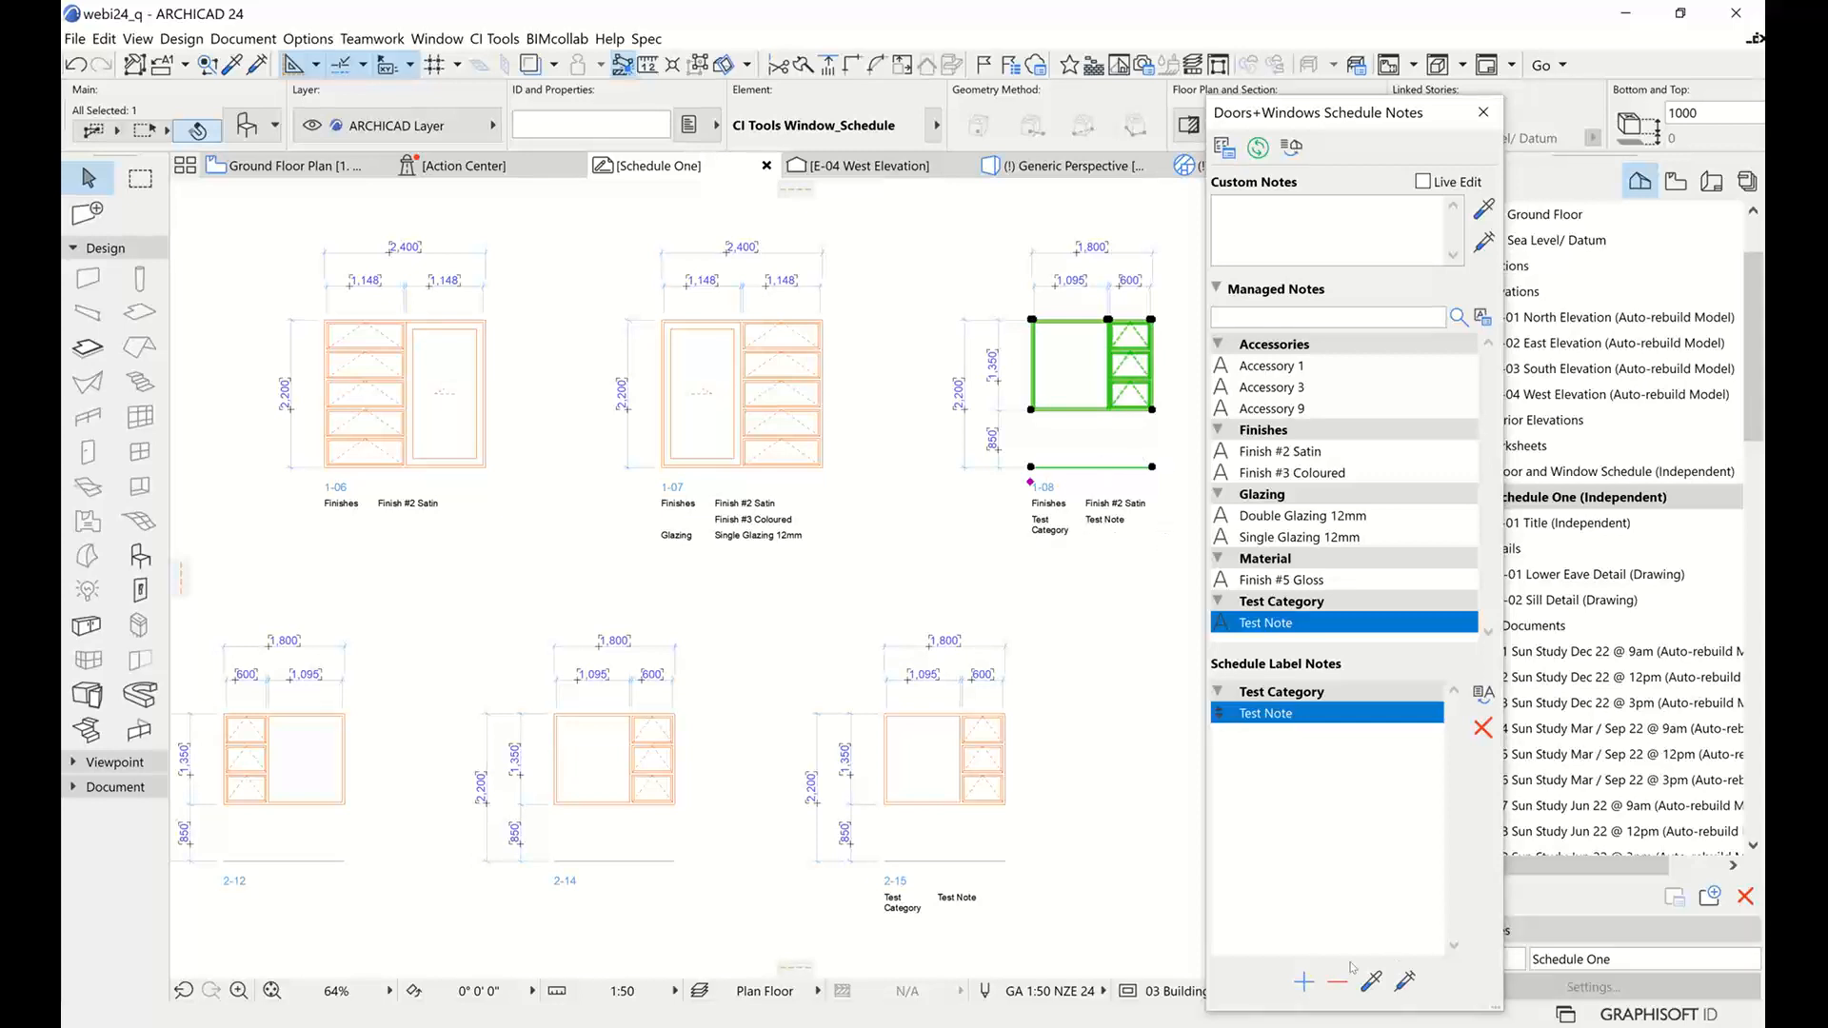
click(1371, 983)
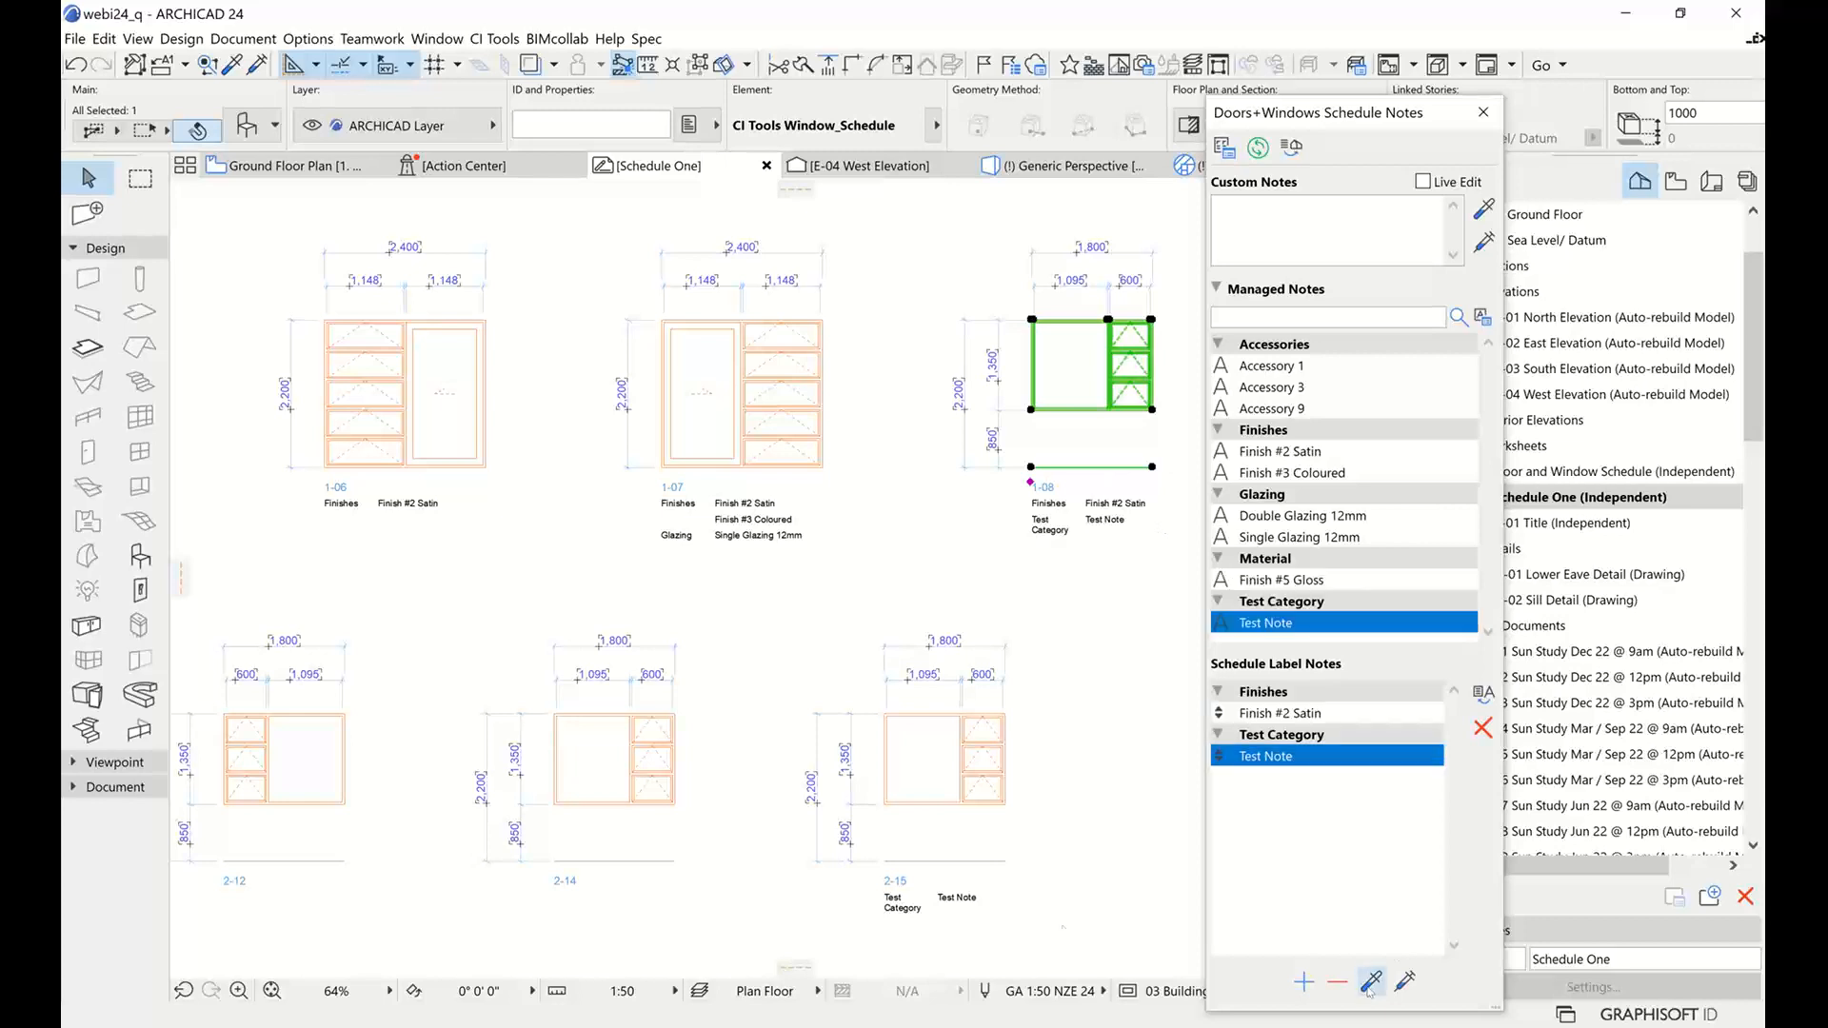
click(662, 721)
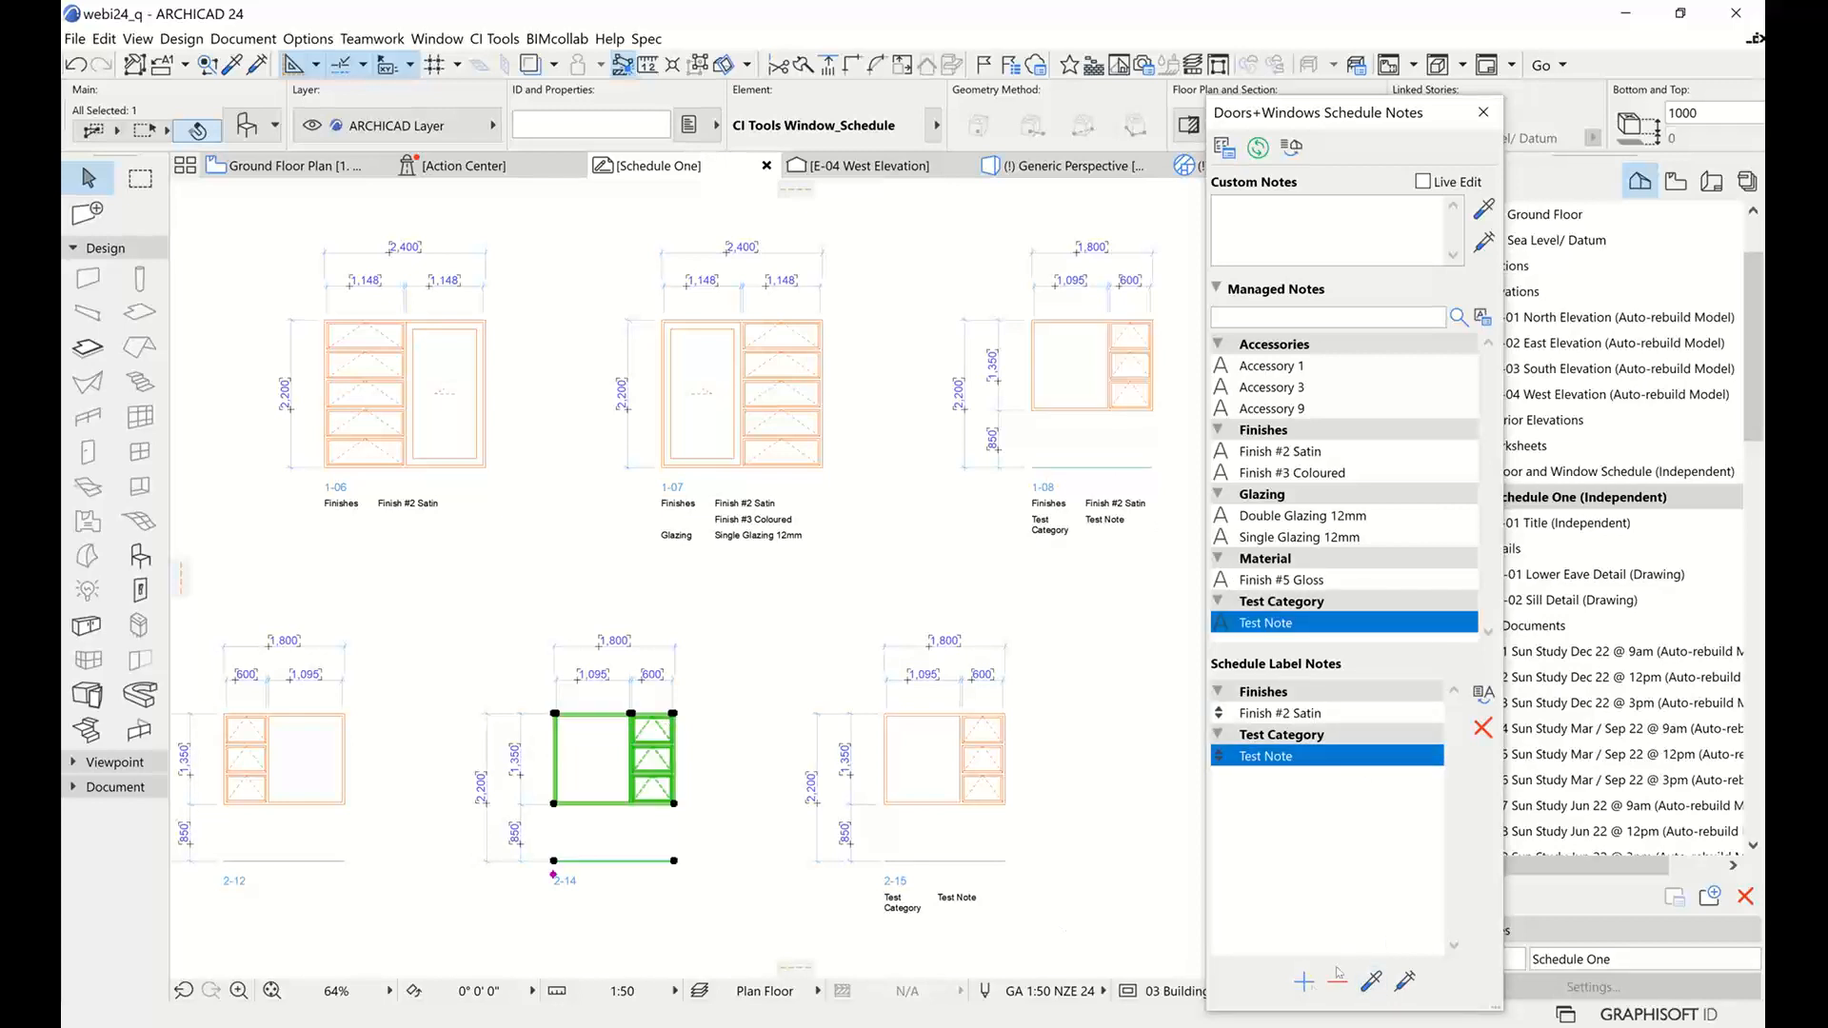
click(1283, 716)
click(1303, 981)
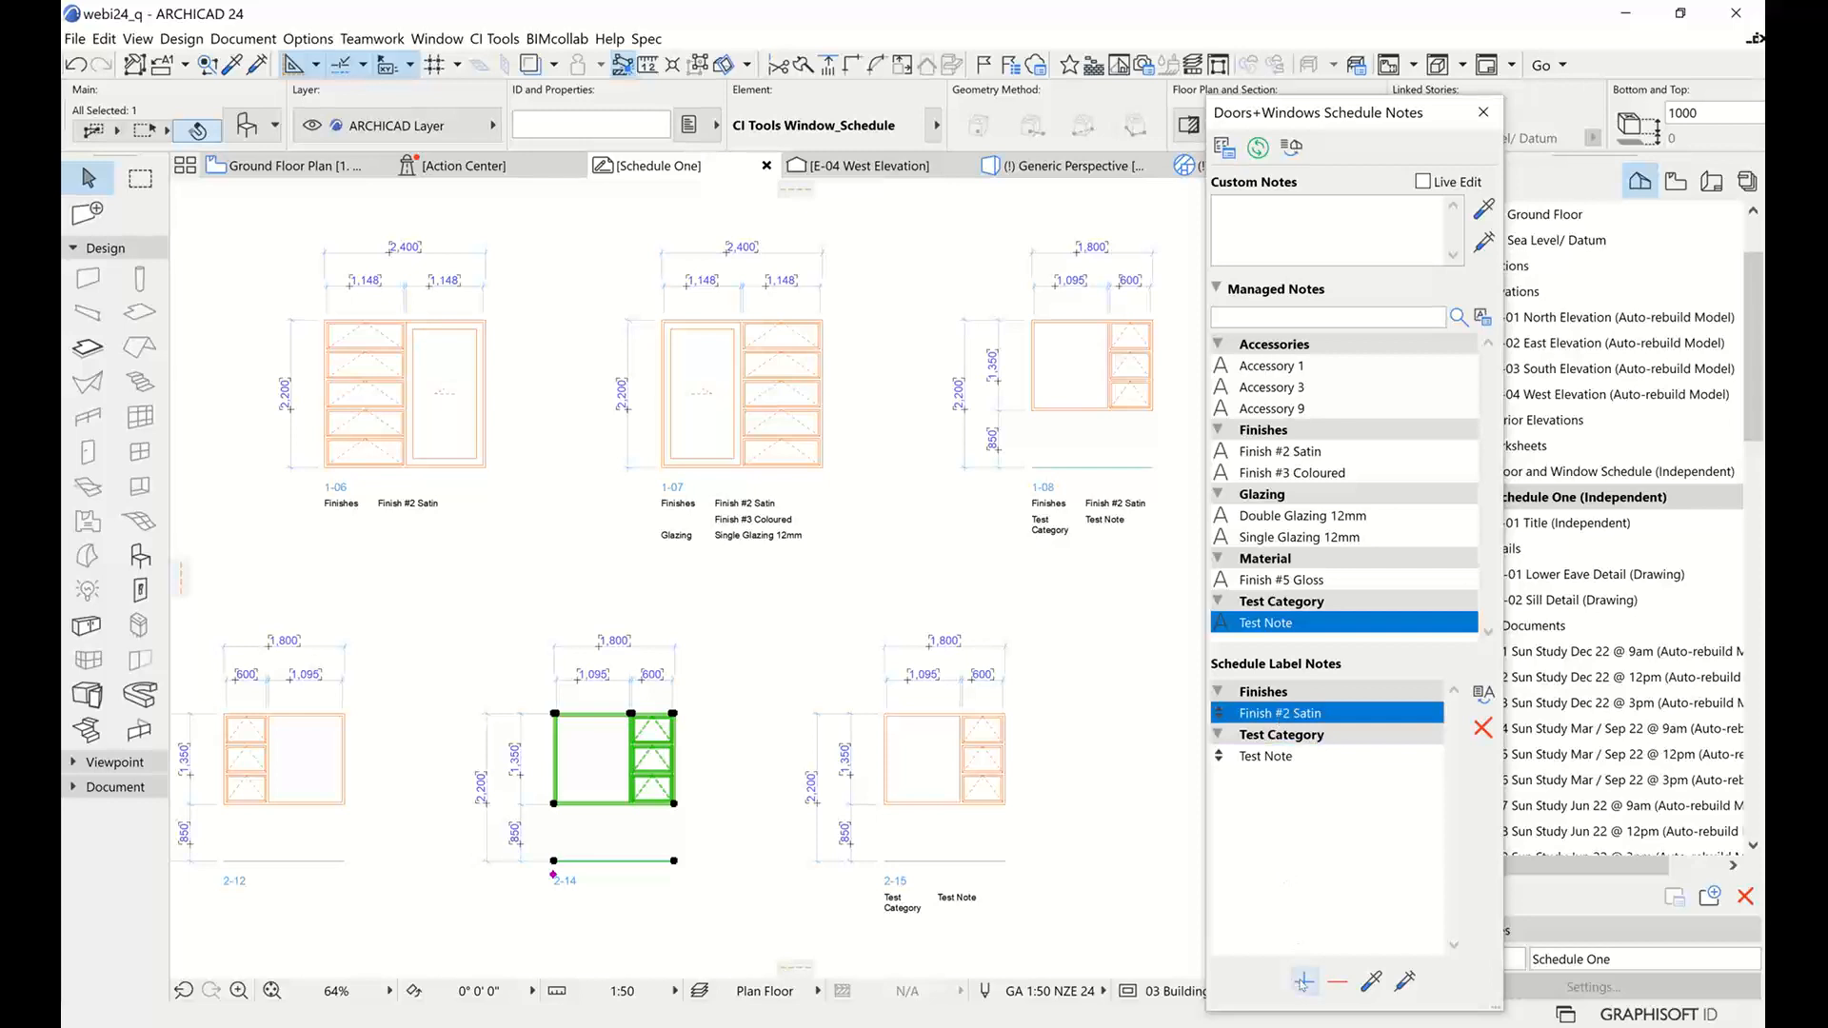
click(1272, 757)
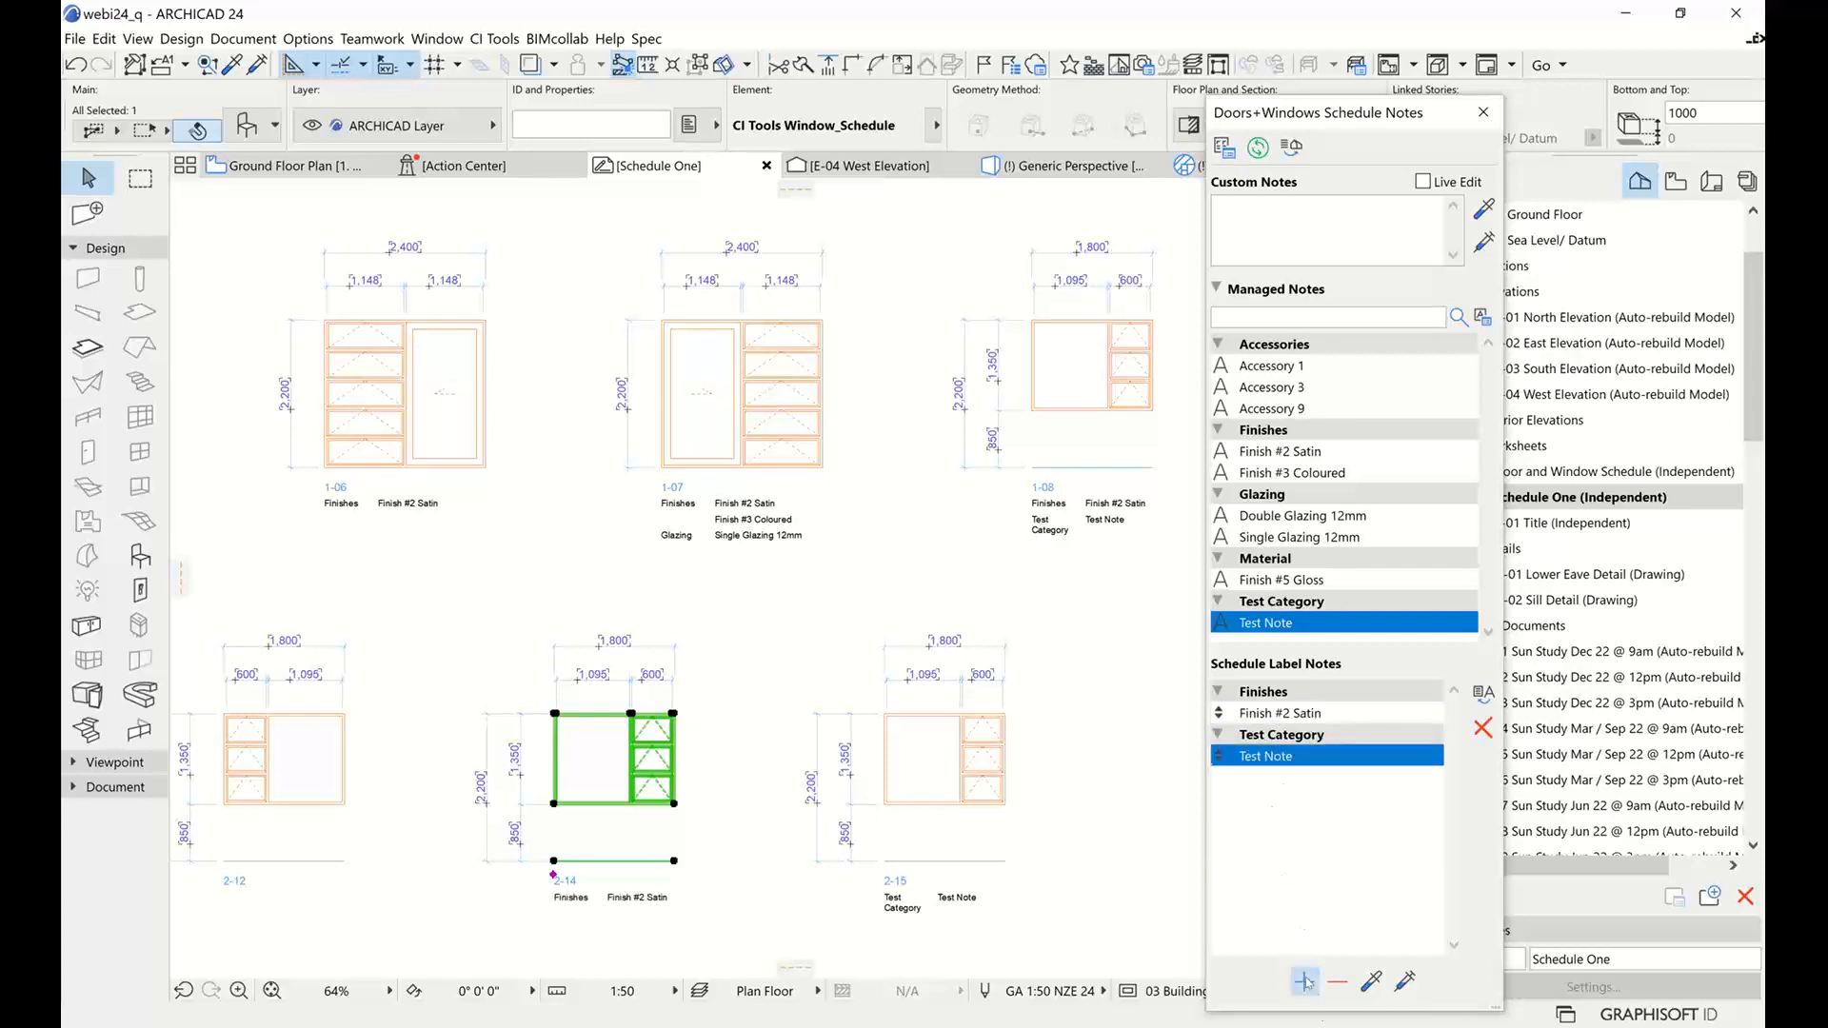
click(1304, 981)
middle_drag(476, 843, 620, 840)
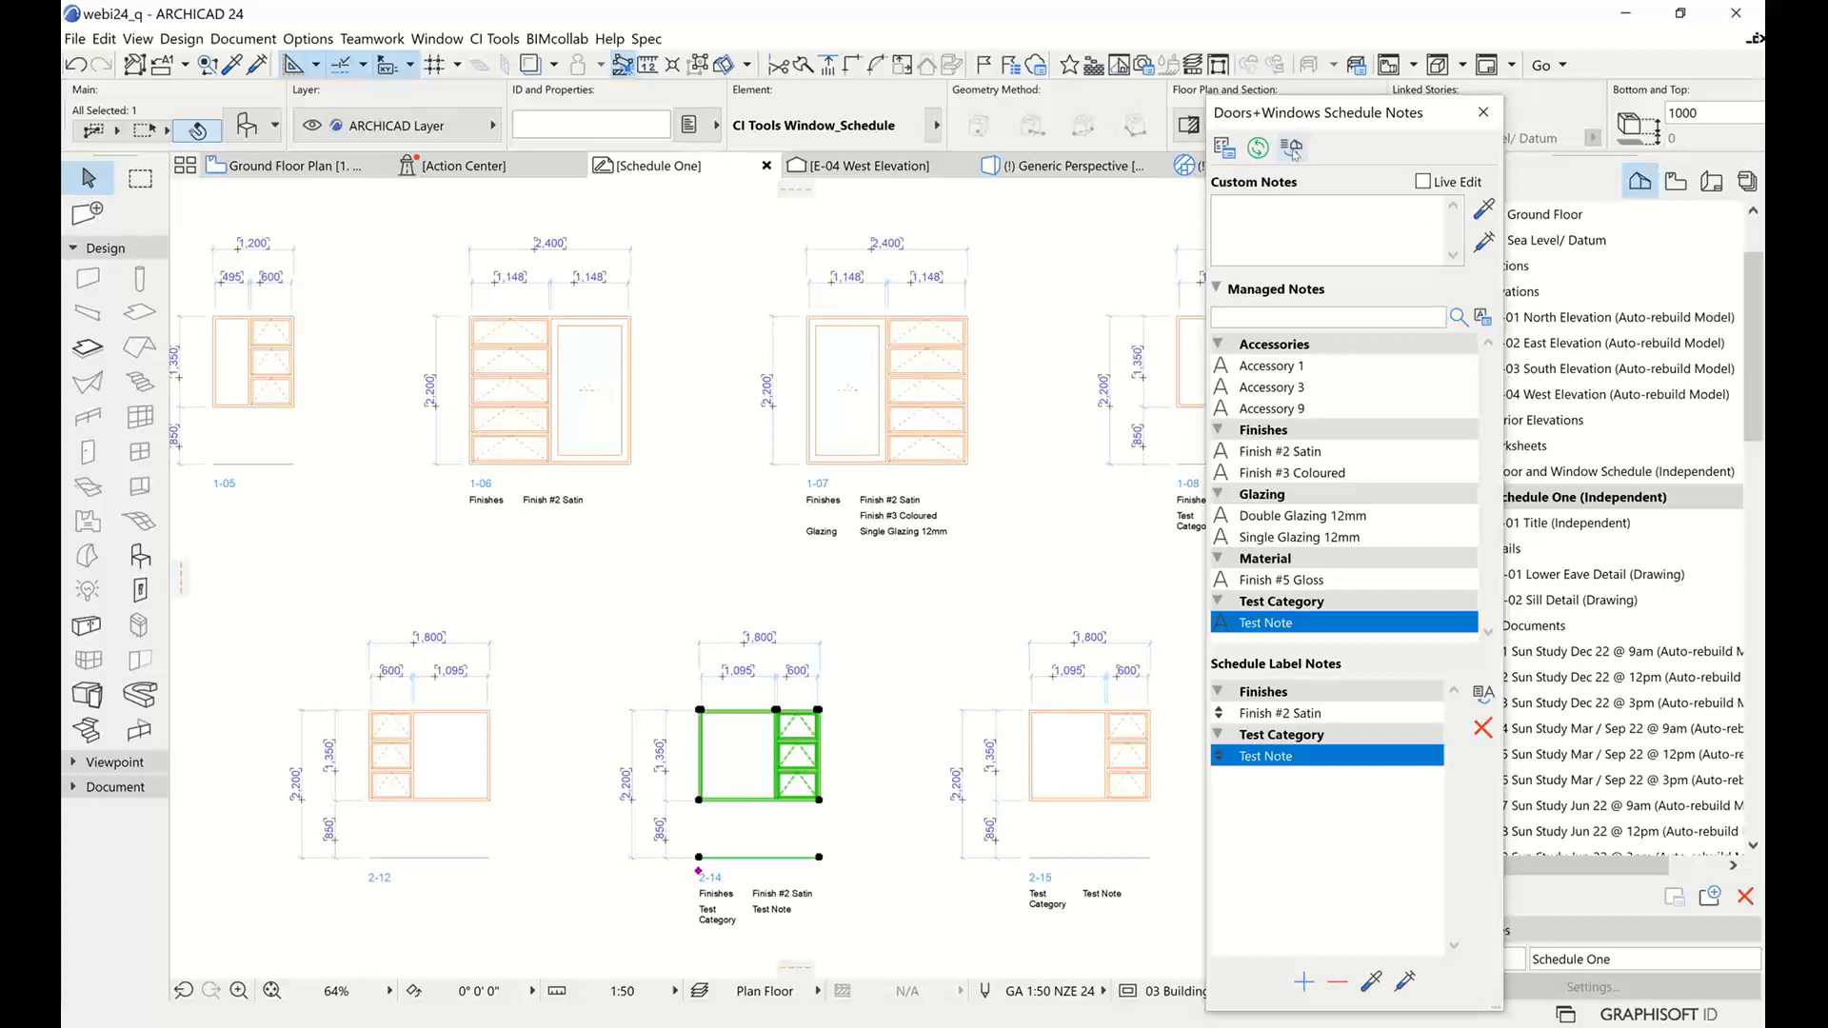
Deselect window 2-14 and transfer the schedule notes to the doors and windows in the floor plans
click(992, 578)
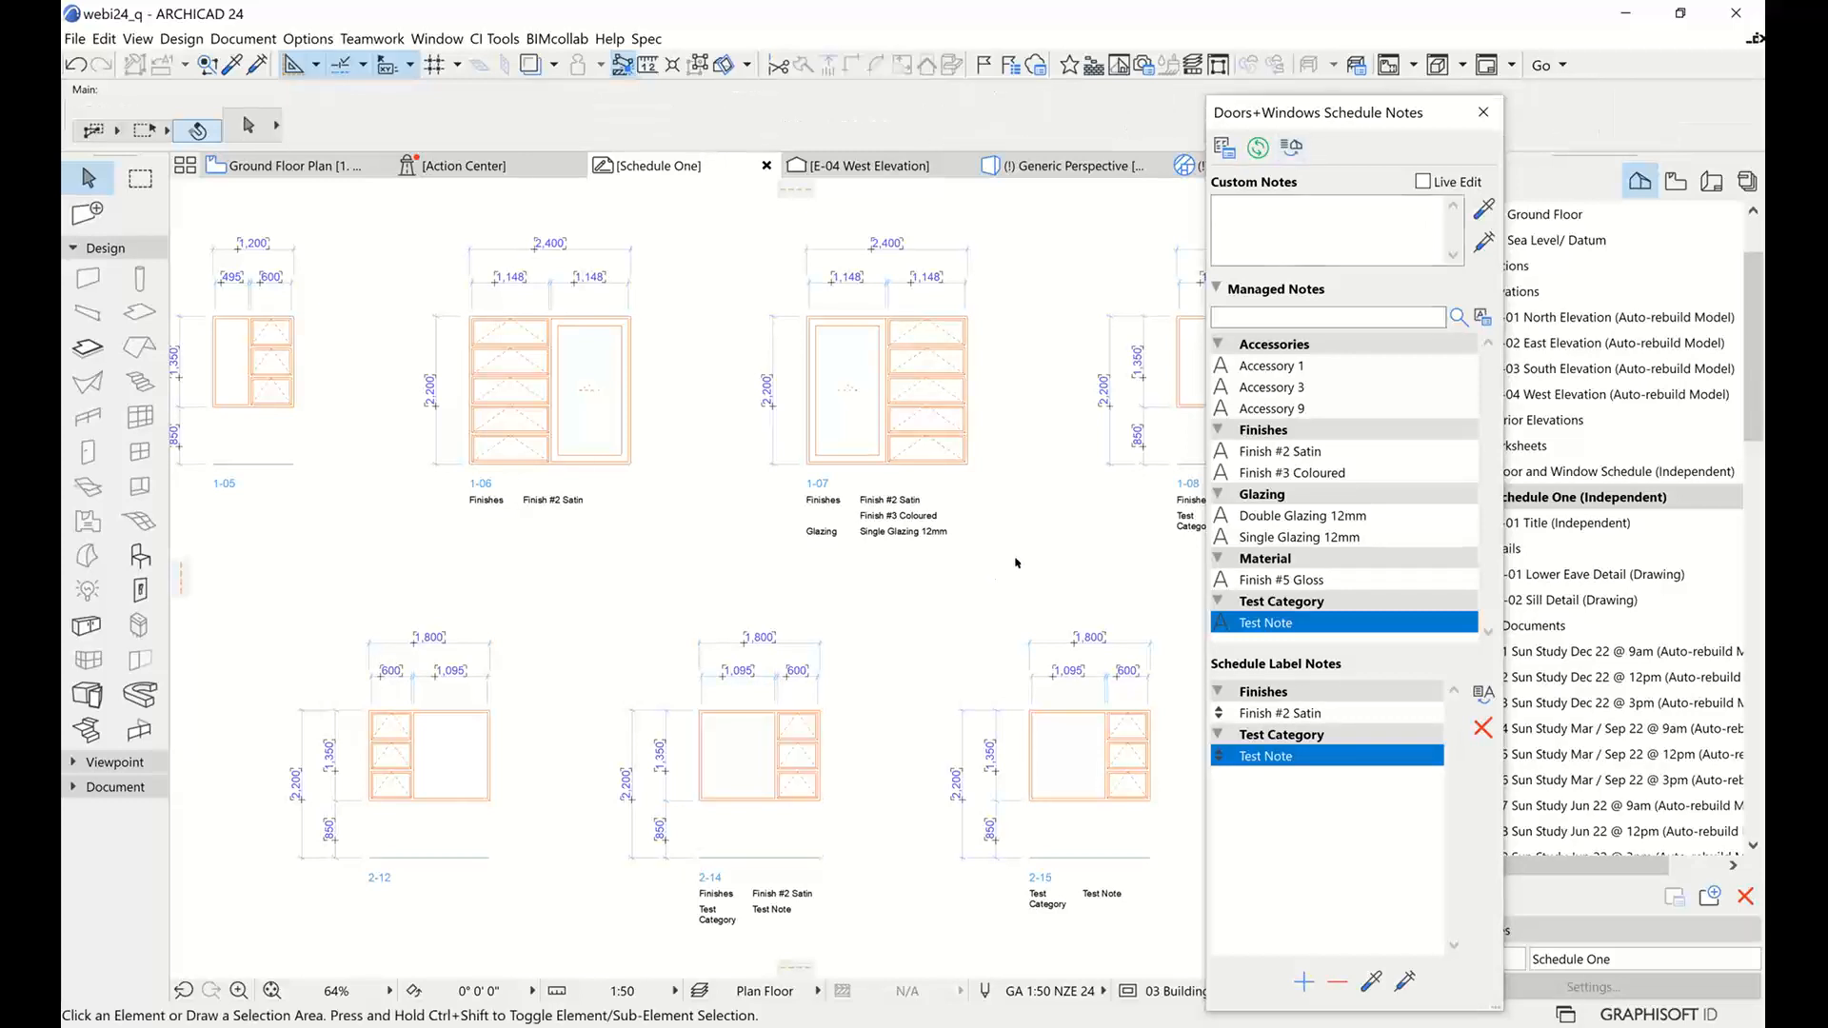
click(1285, 149)
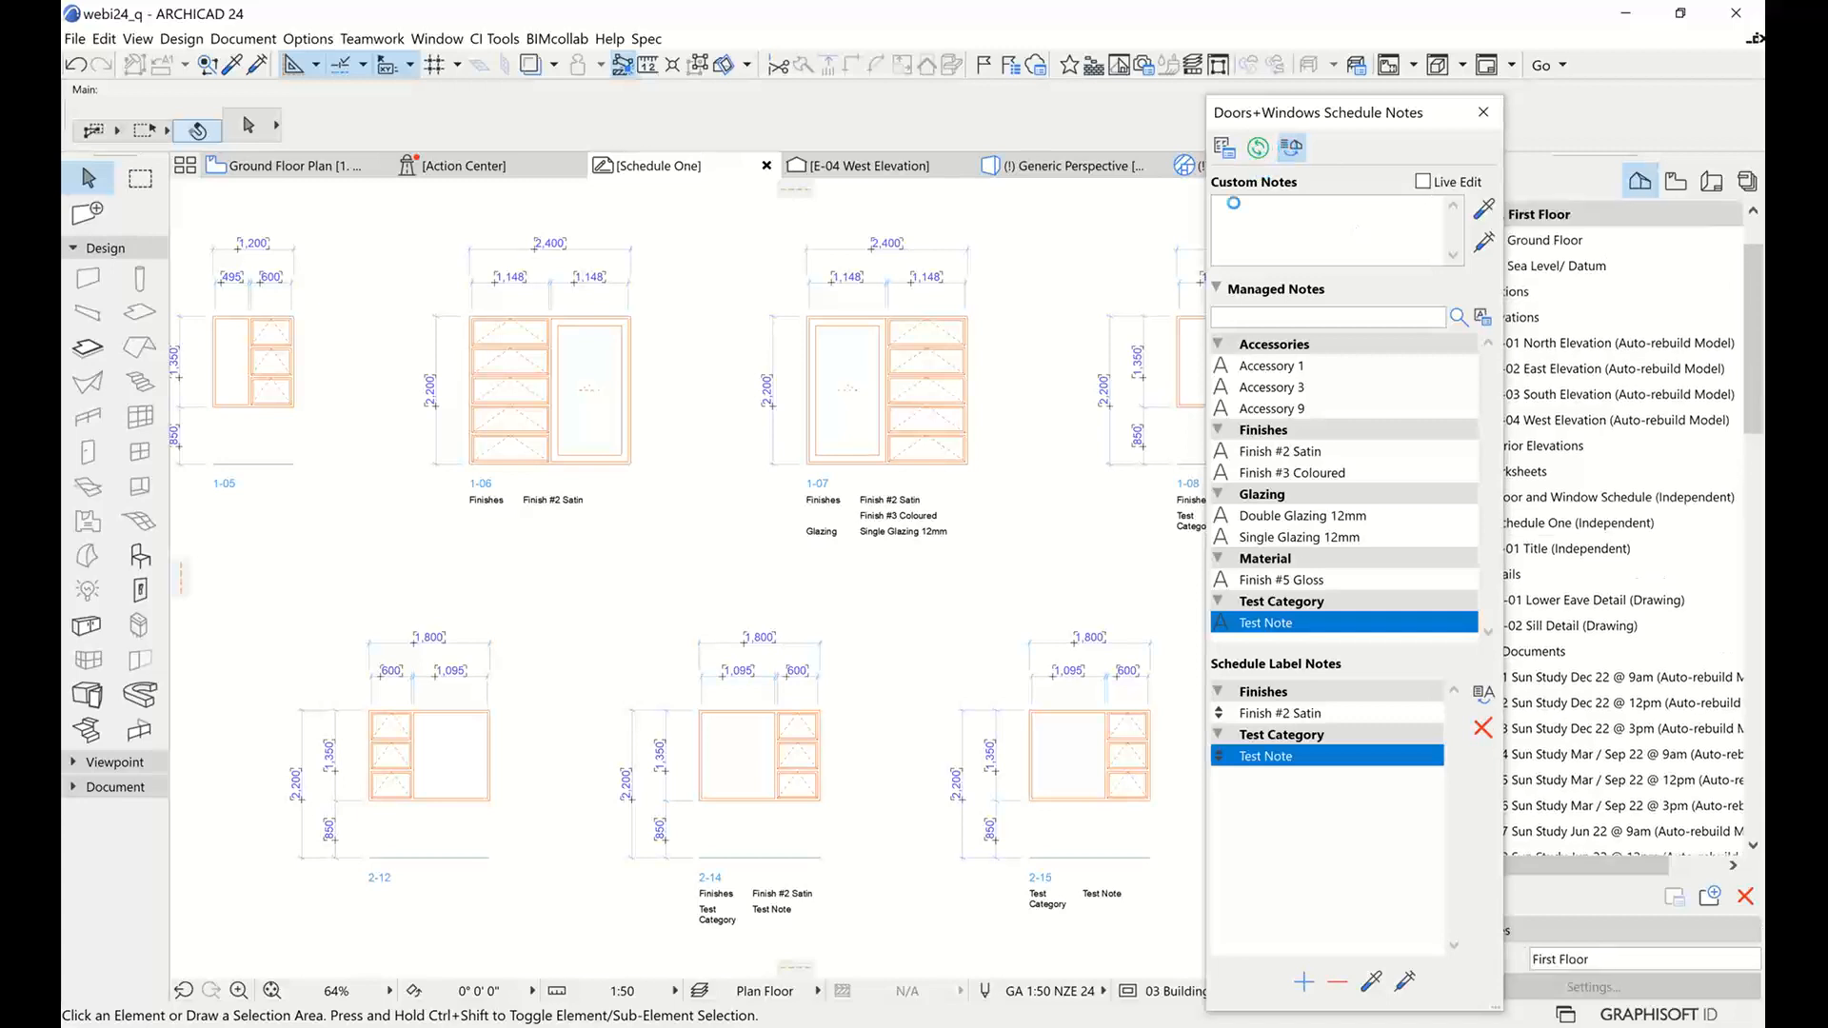
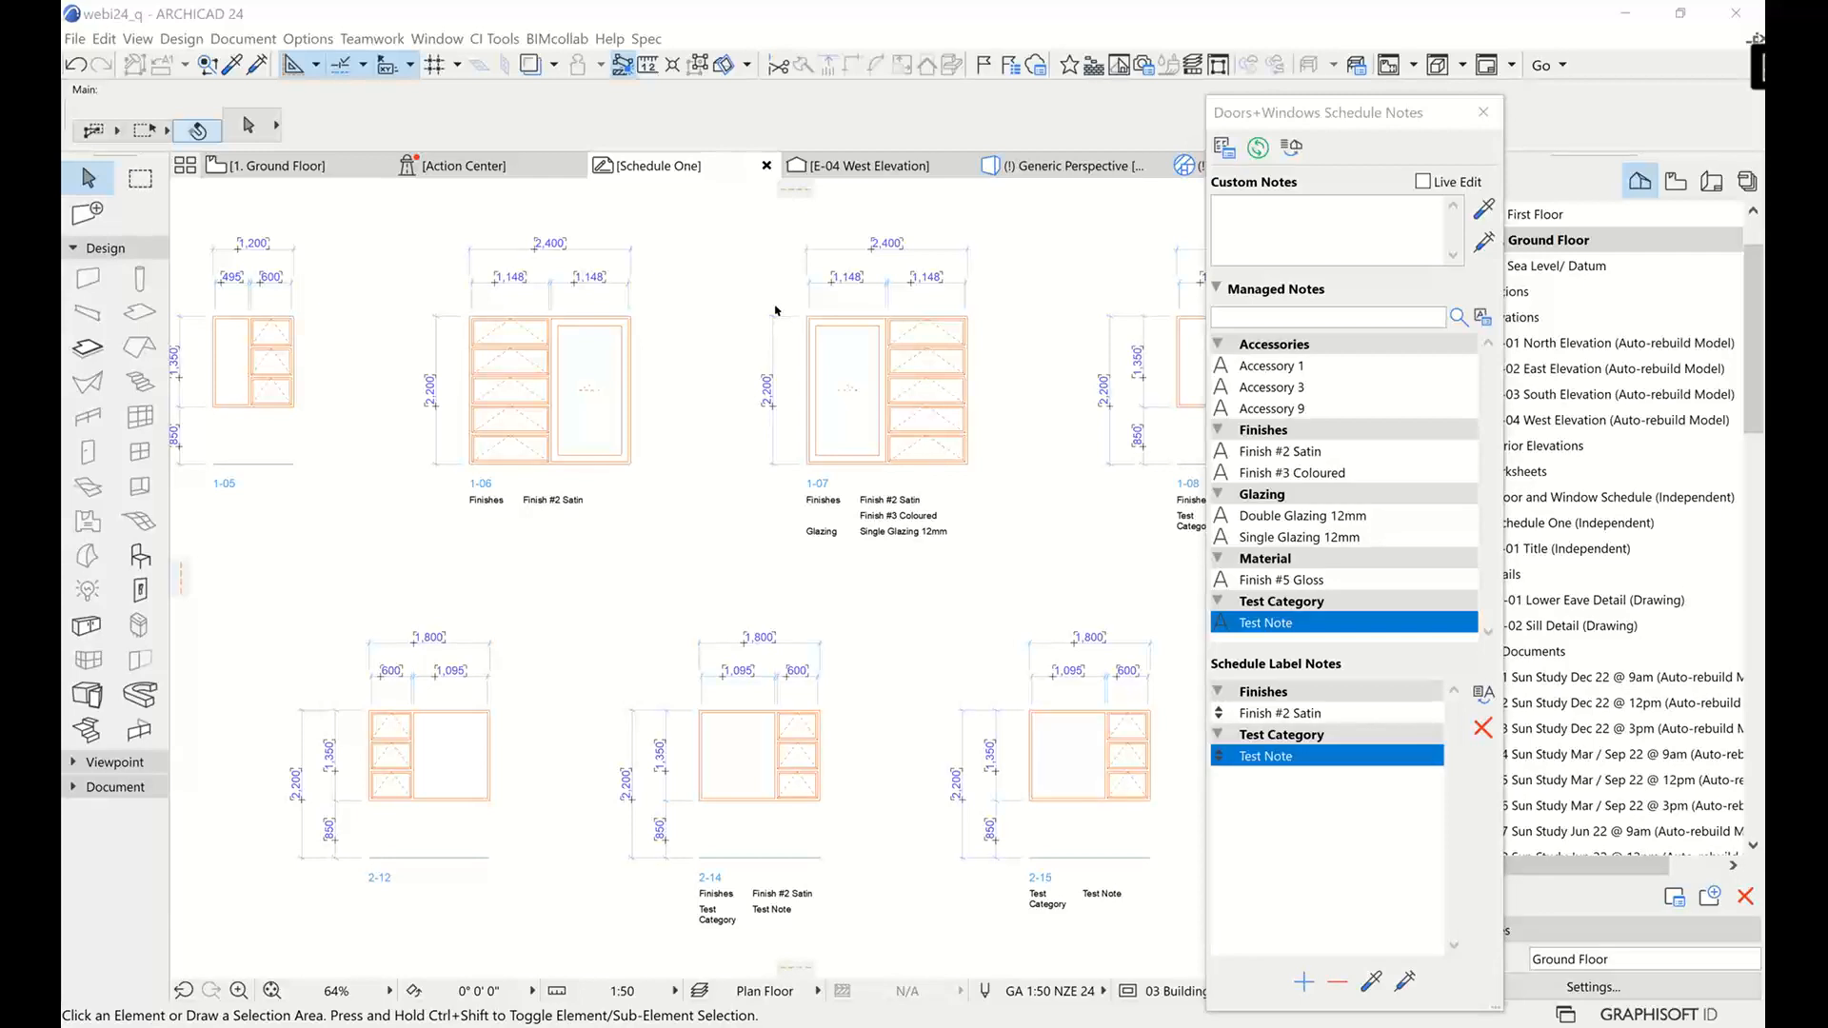
mouse_move(787, 271)
middle_down()
mouse_move(844, 255)
mouse_move(825, 265)
mouse_move(961, 268)
mouse_move(842, 276)
middle_up()
scroll(843, 255, down, 5)
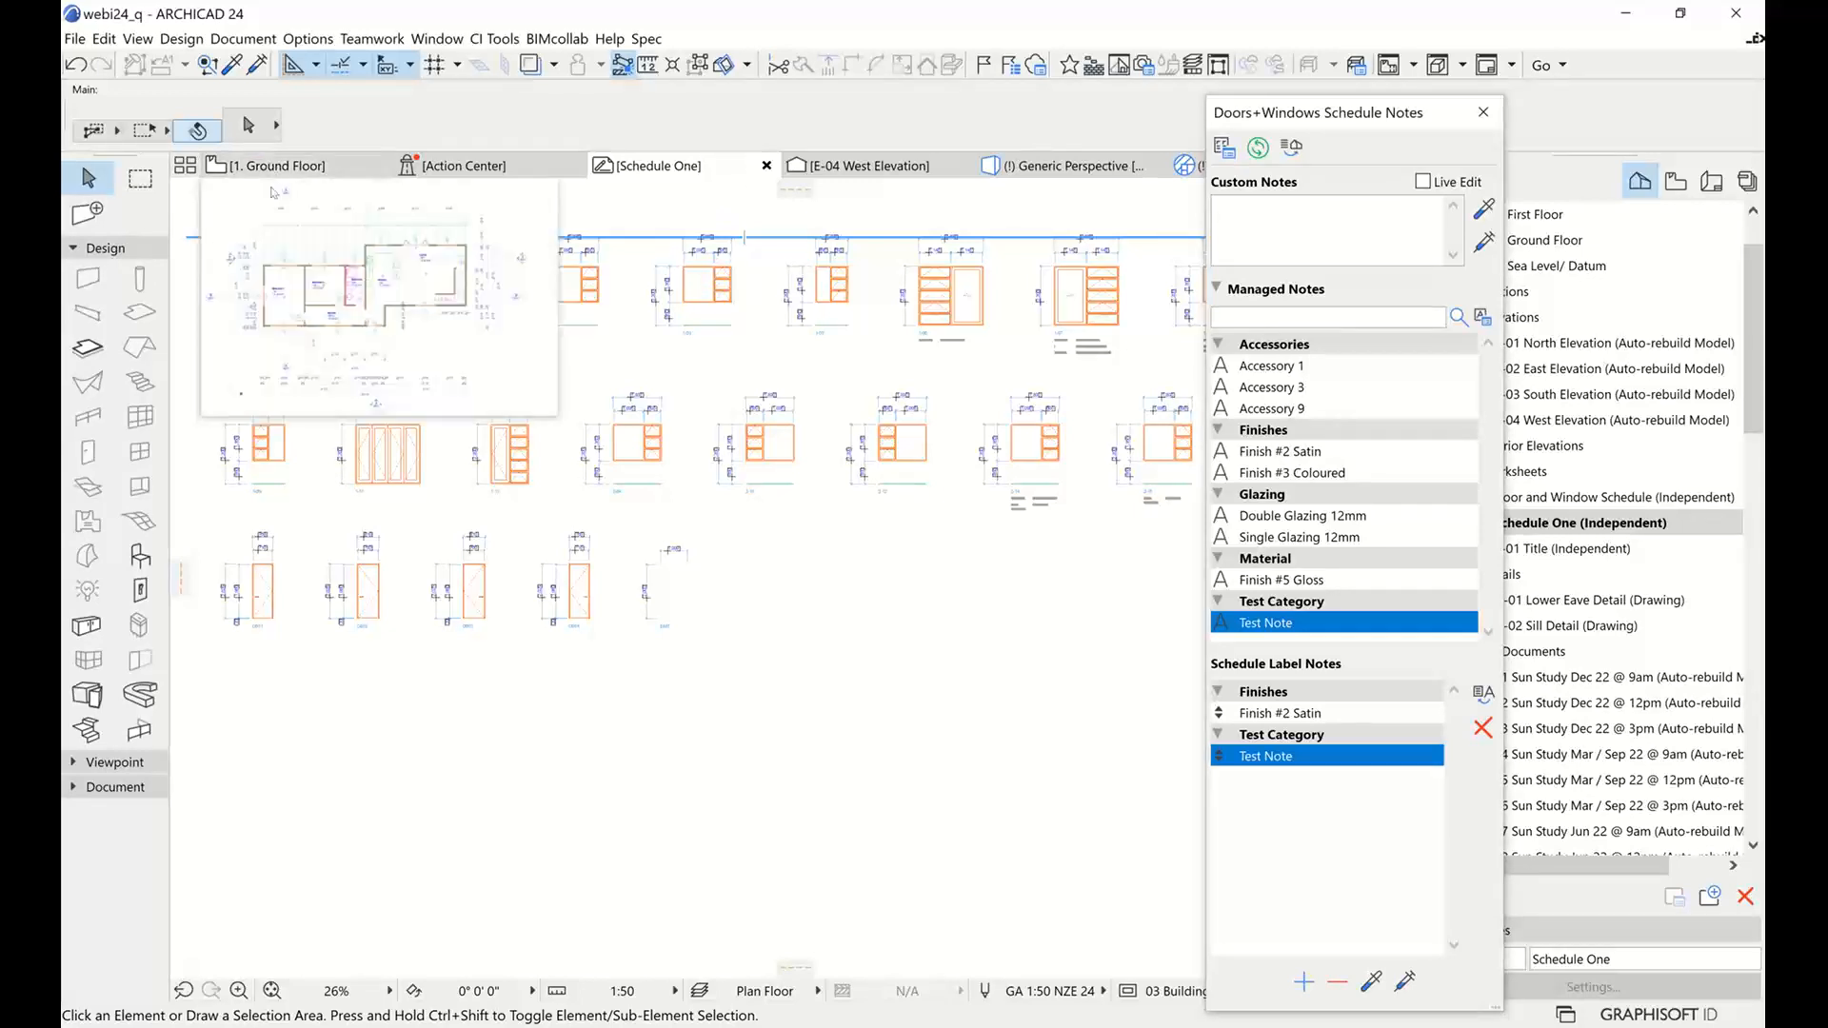
Switch to the Ground Floor plan at the kitchen and living area
click(296, 170)
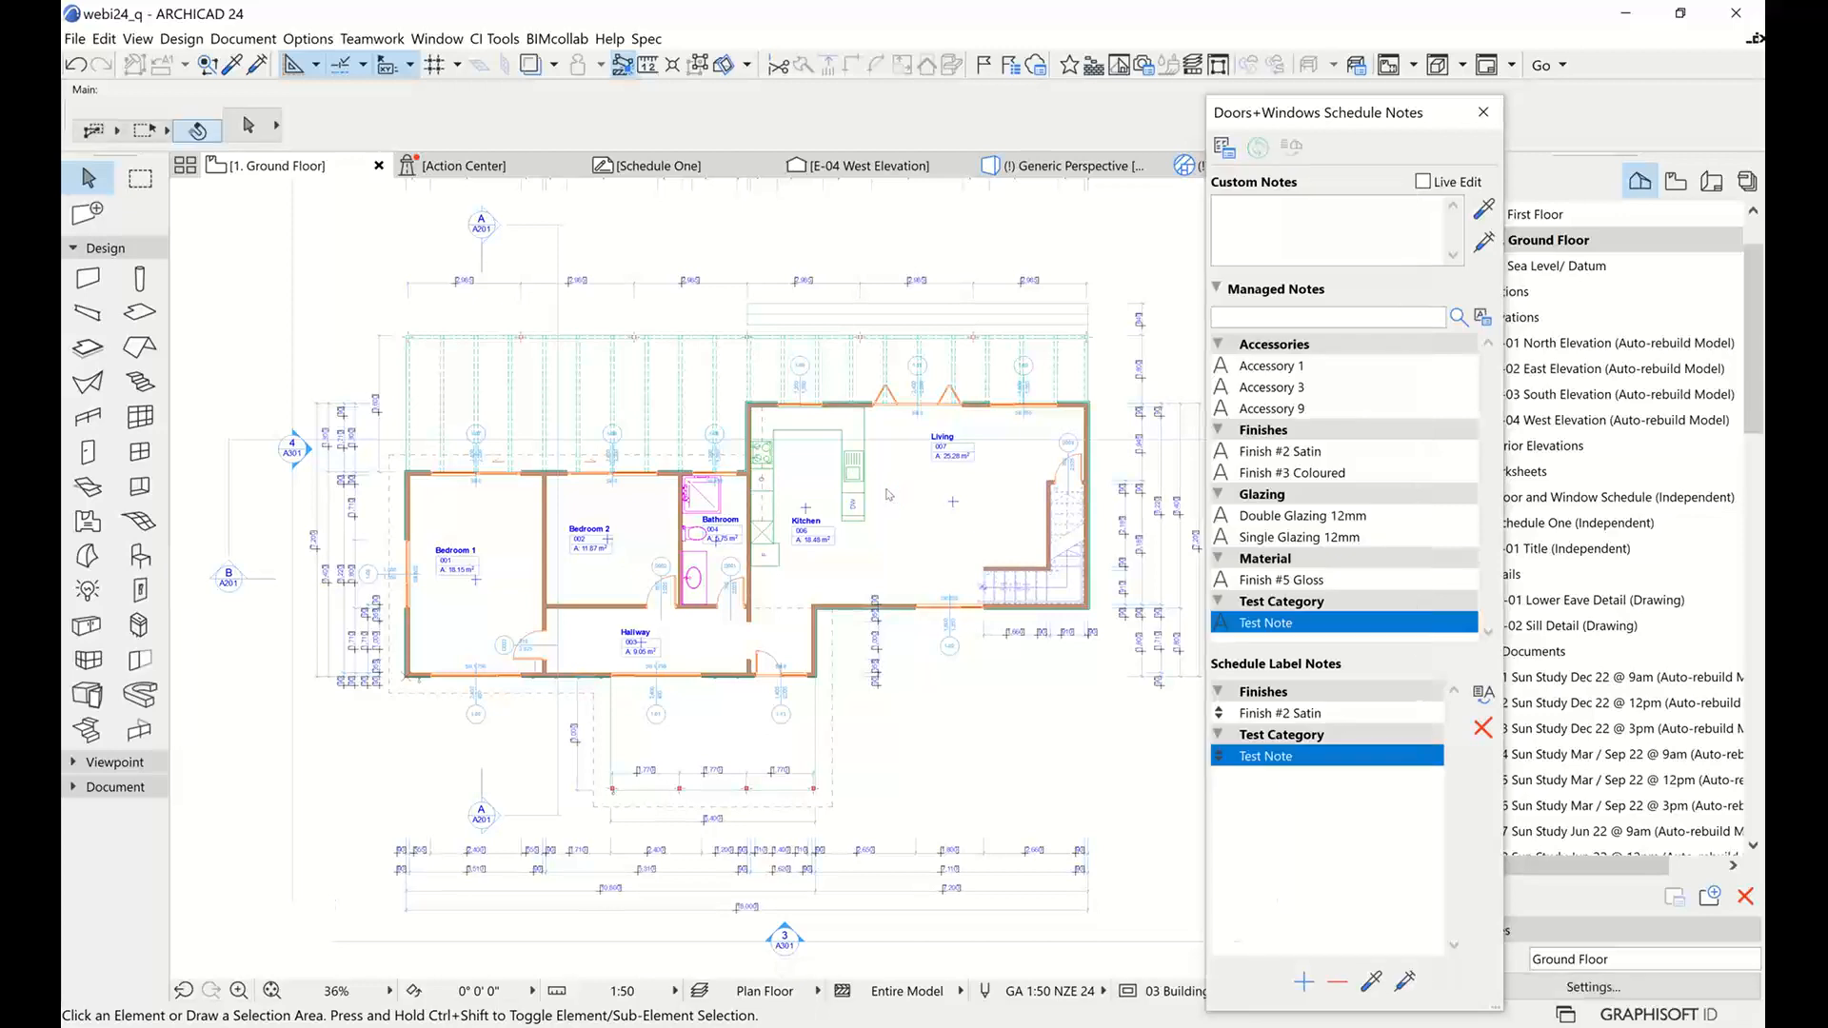
scroll(887, 494, up, 2)
scroll(786, 568, up, 2)
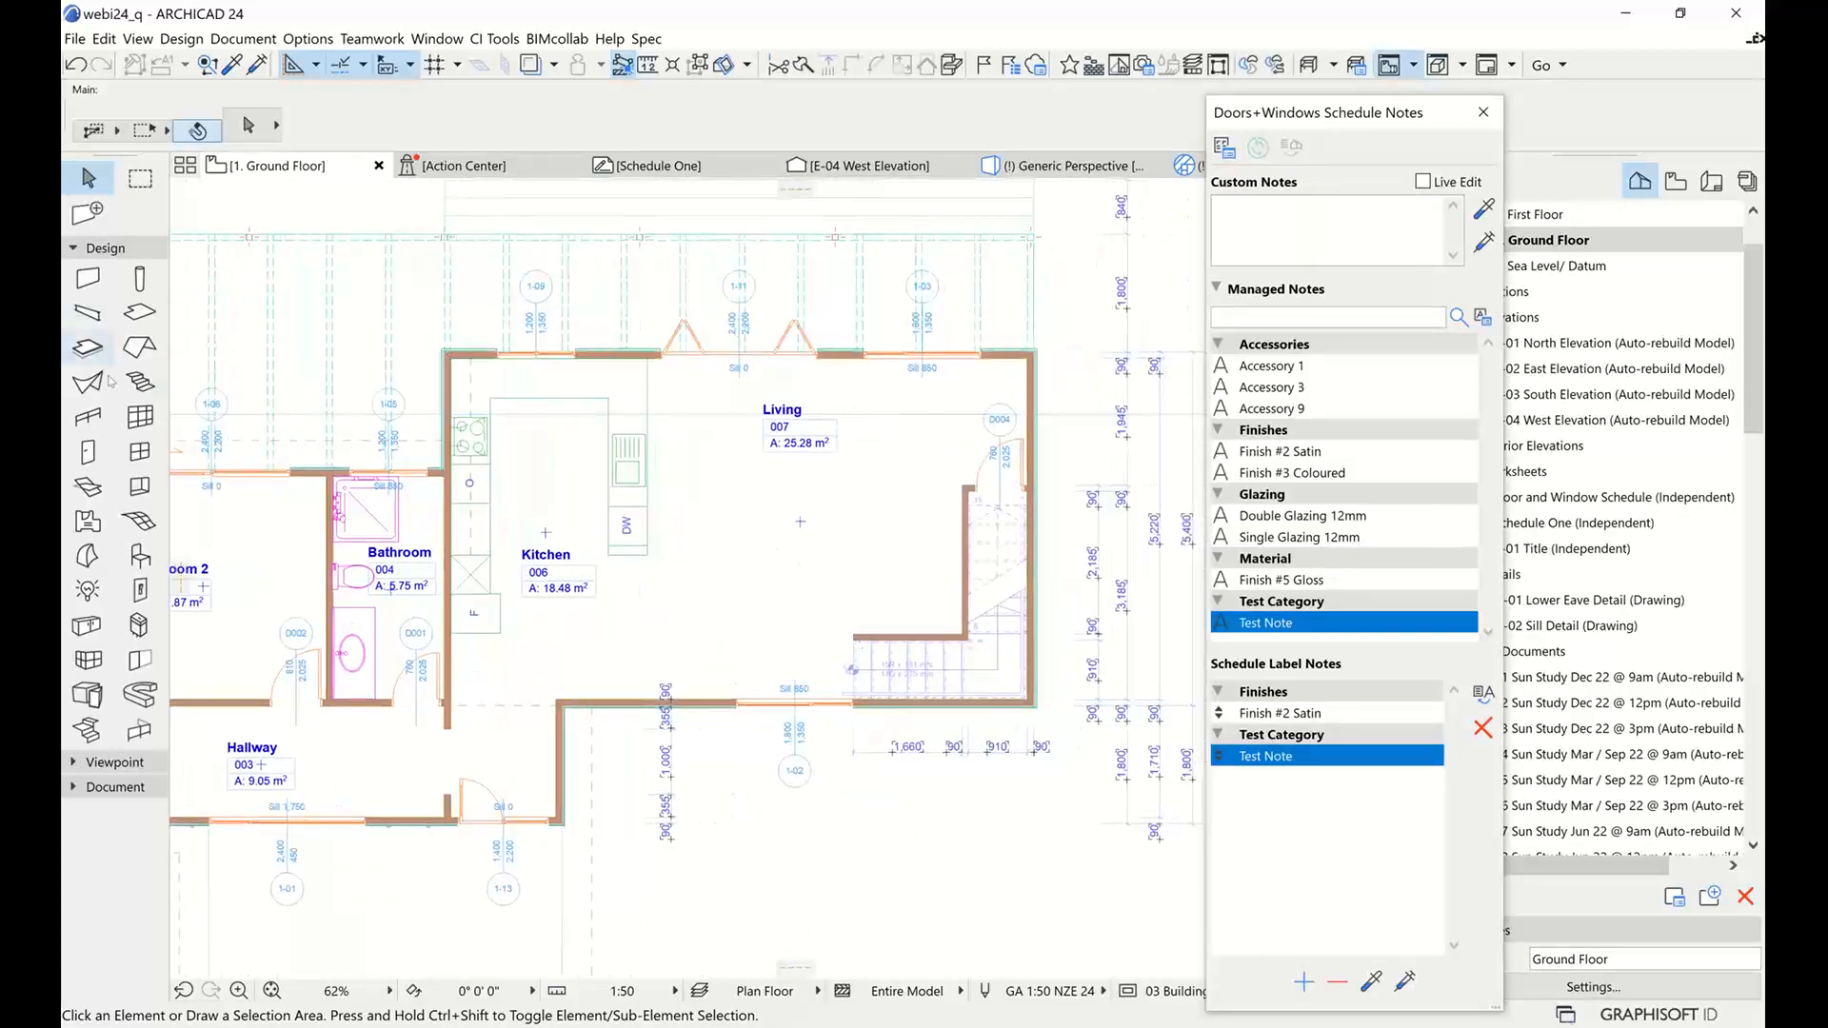
Examine the CI Tools Door Exterior configuration from CI Tools Library 24 in the default door settings
click(87, 453)
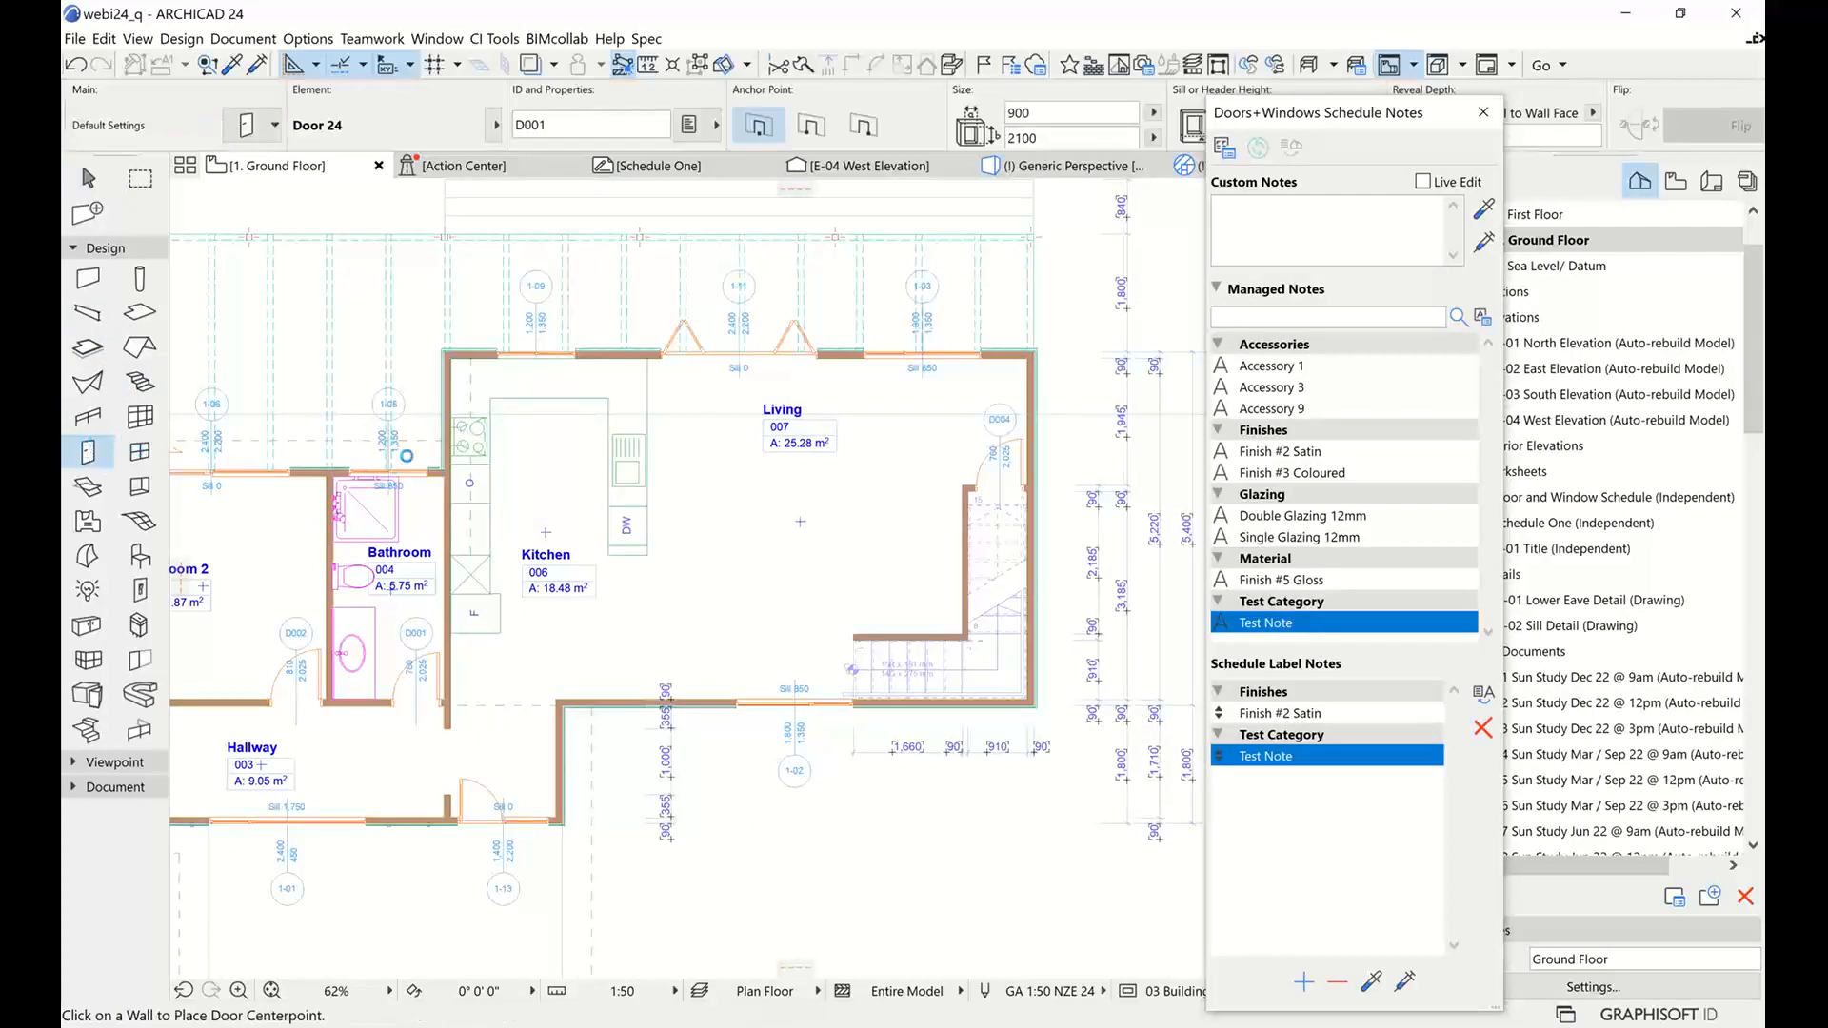
key(ctrl+t)
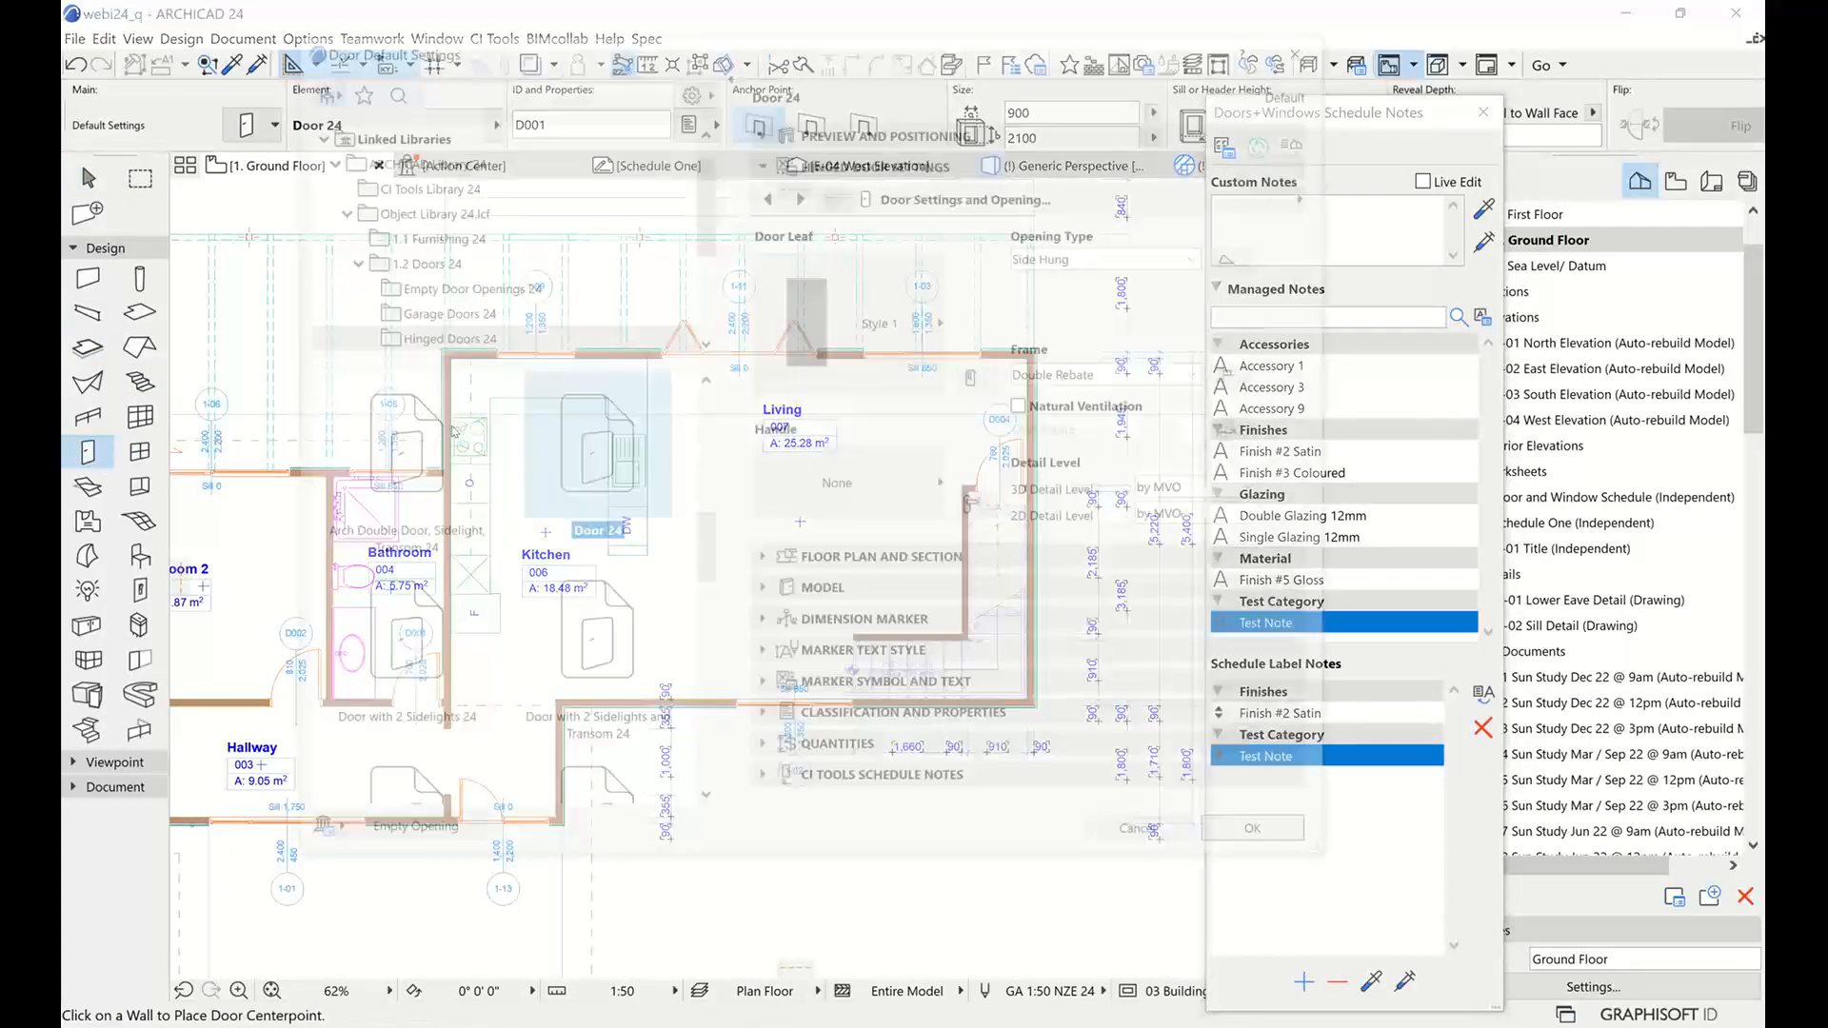
click(425, 181)
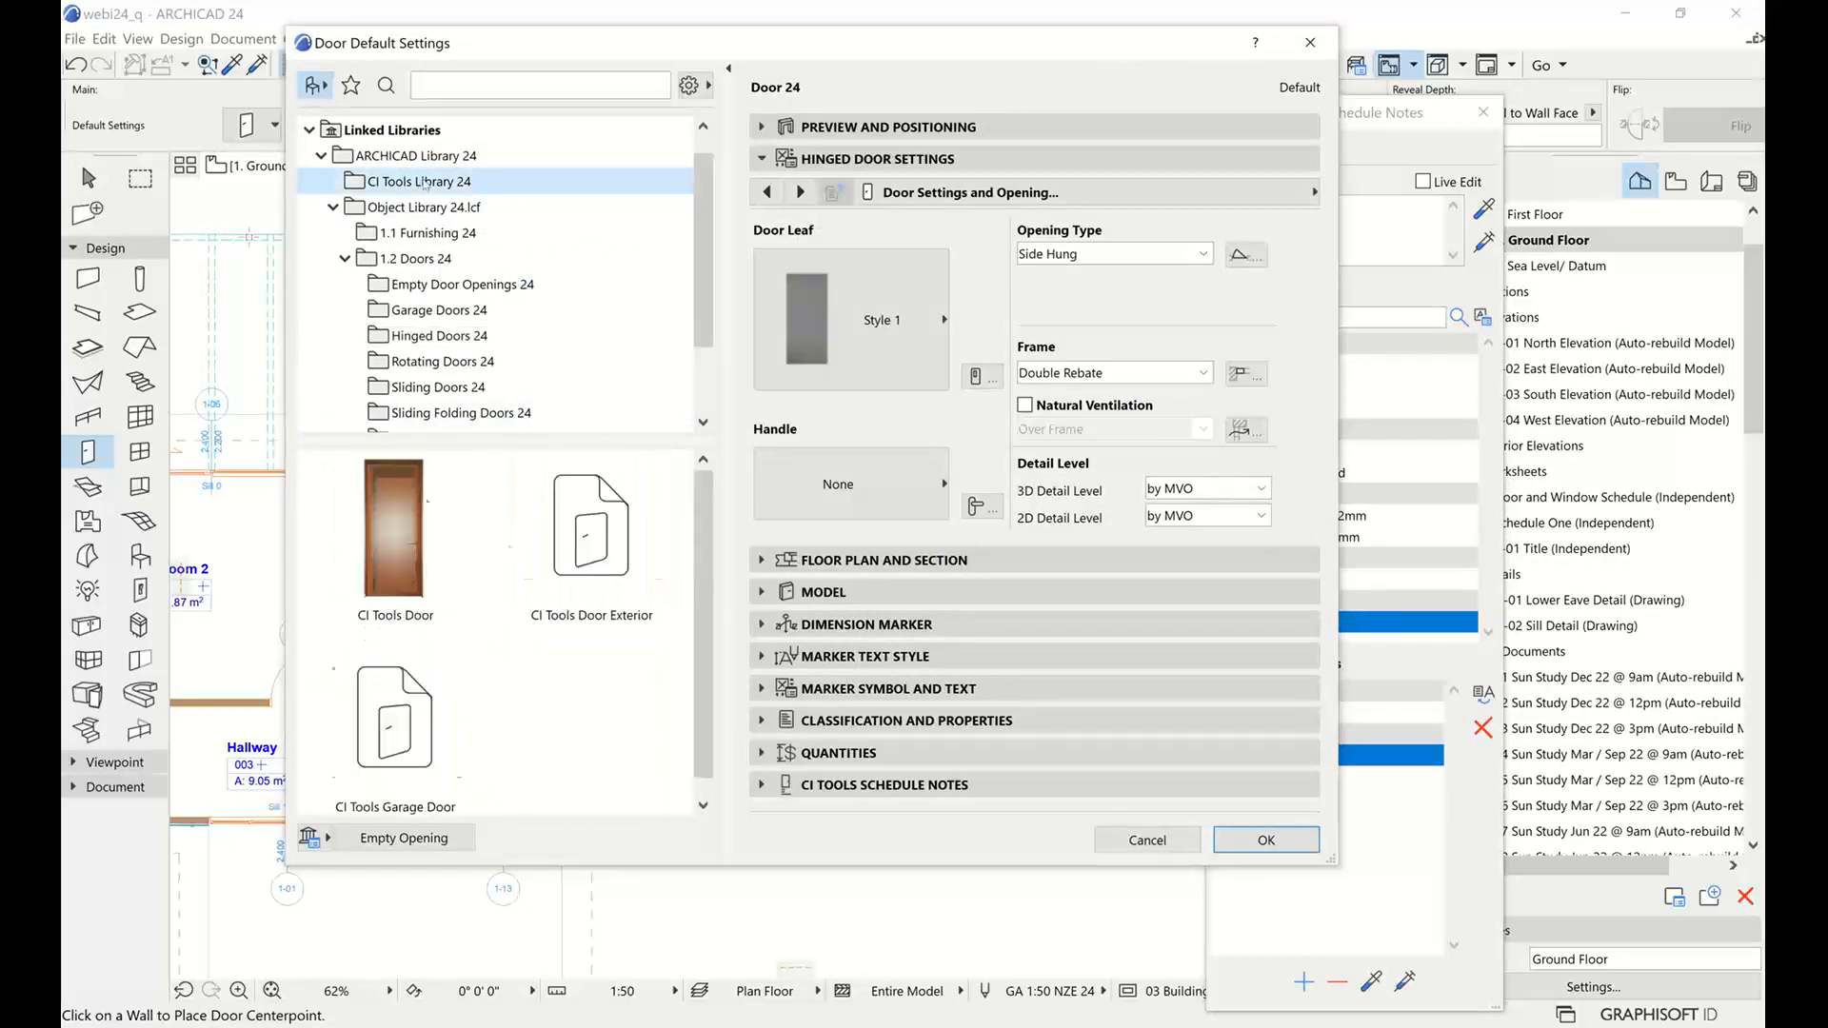
click(584, 546)
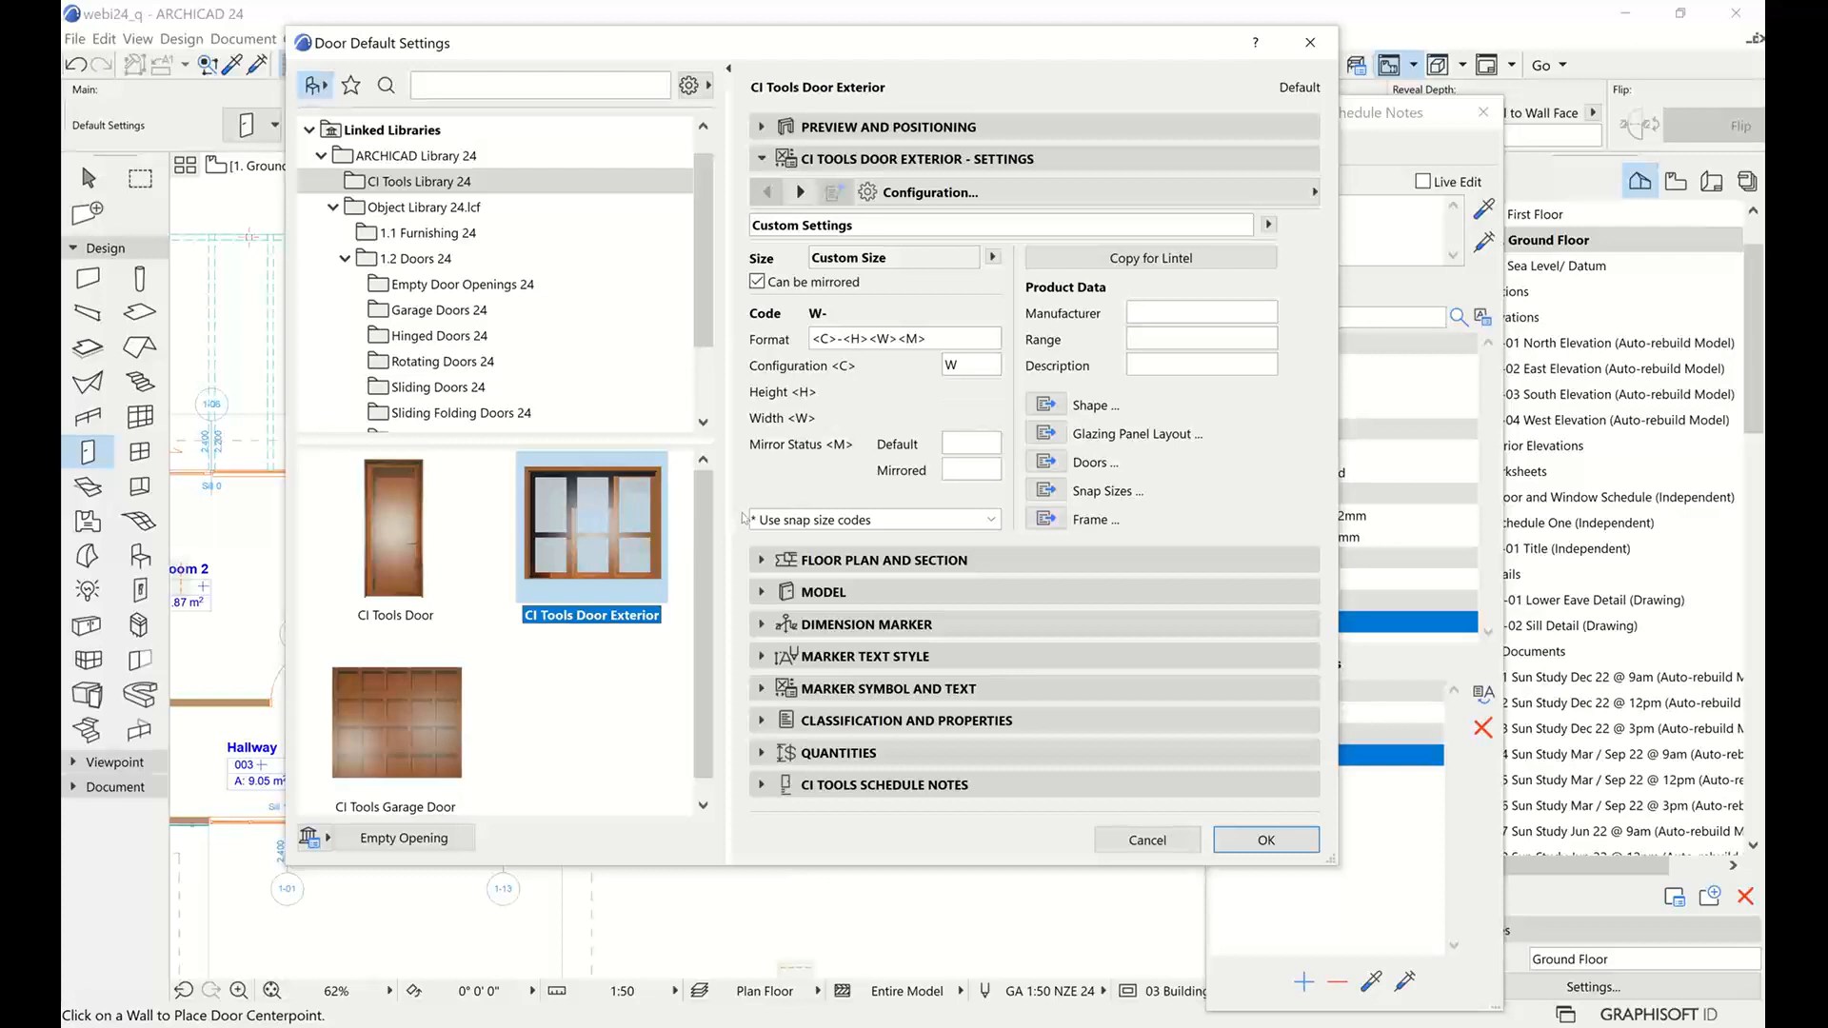
click(1148, 840)
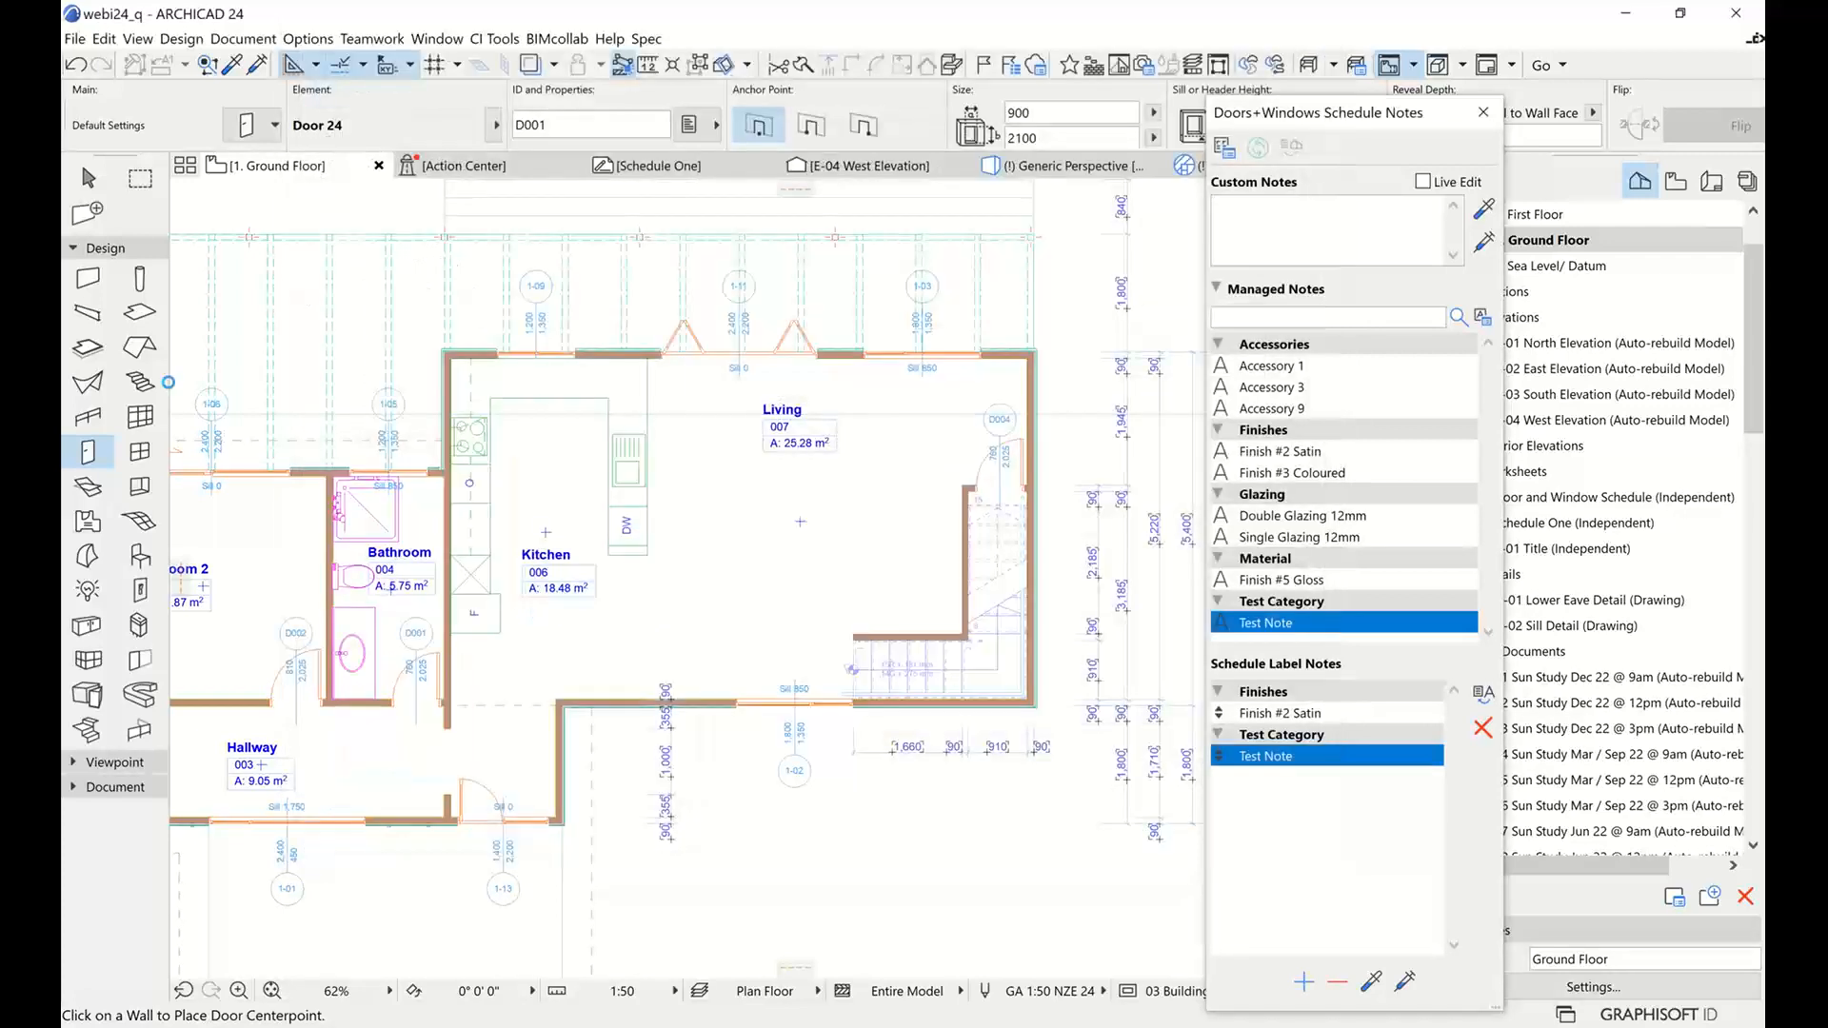
In the default CI Tools Window settings, review the glazing panel types and change the Awning panel to Door
click(143, 455)
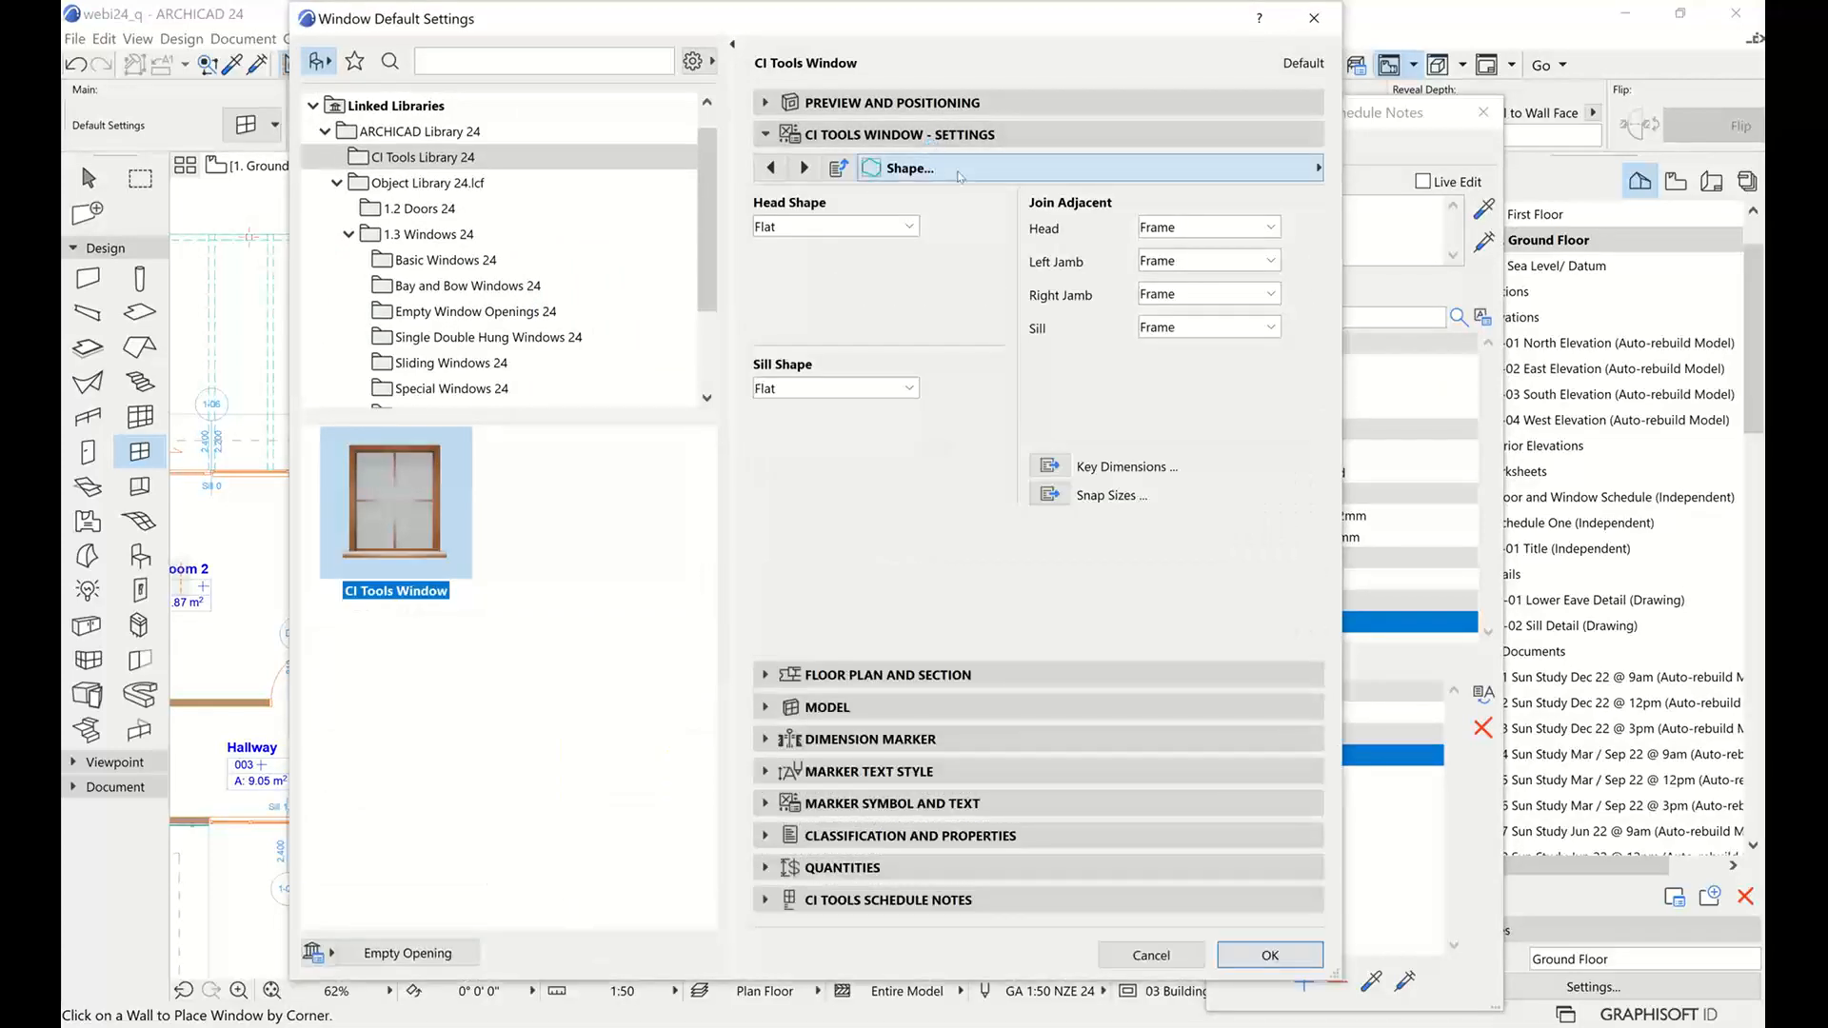
click(1162, 169)
click(1443, 246)
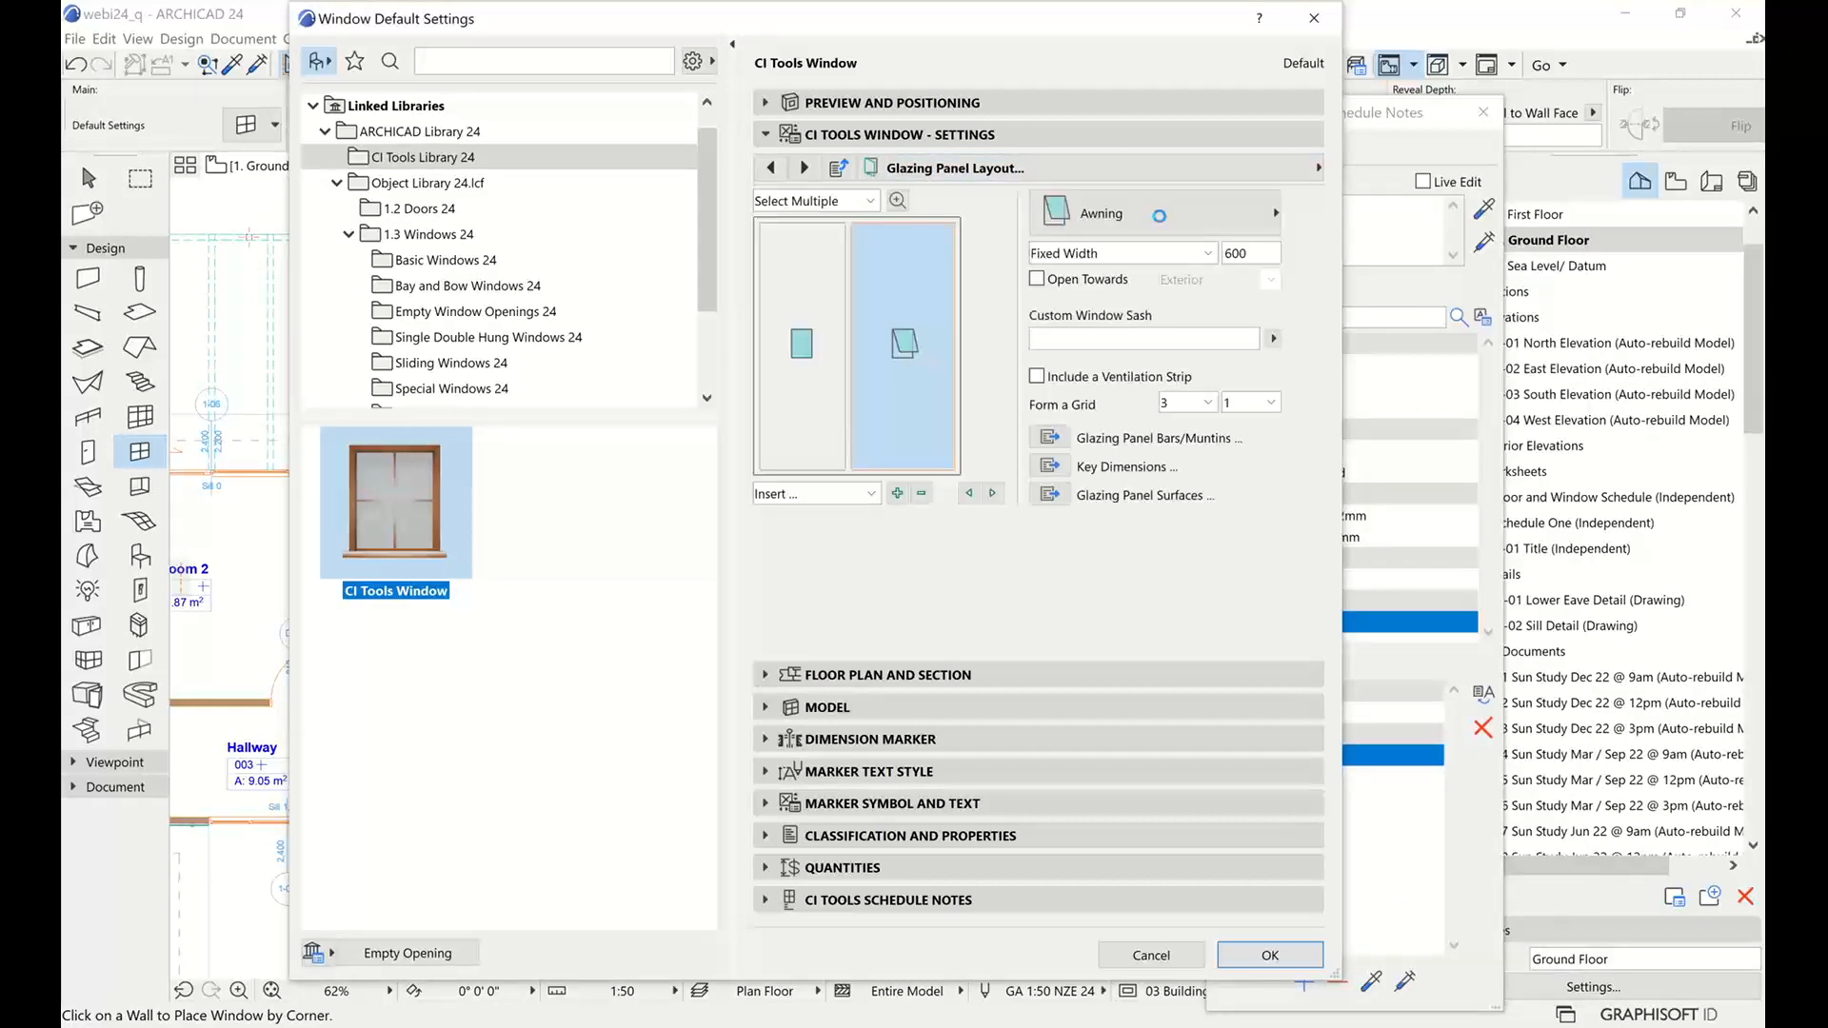
click(1228, 226)
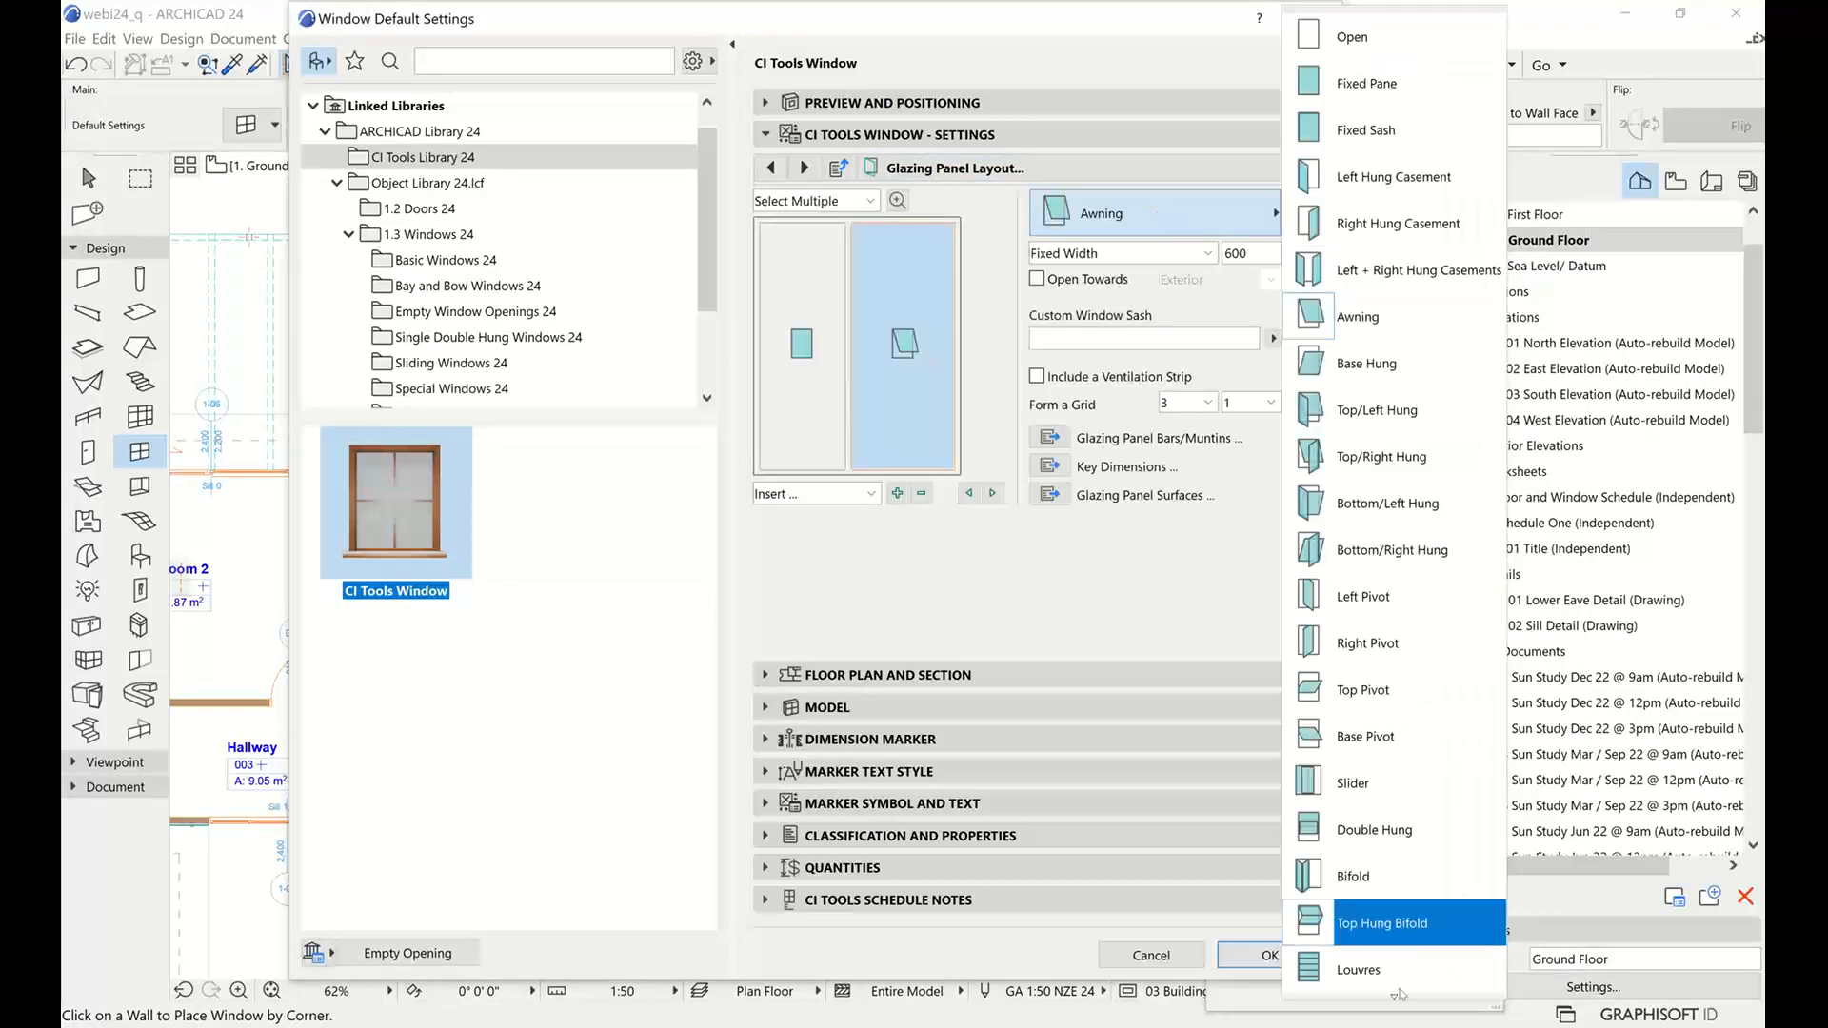
mouse_move(1398, 1003)
click(1368, 874)
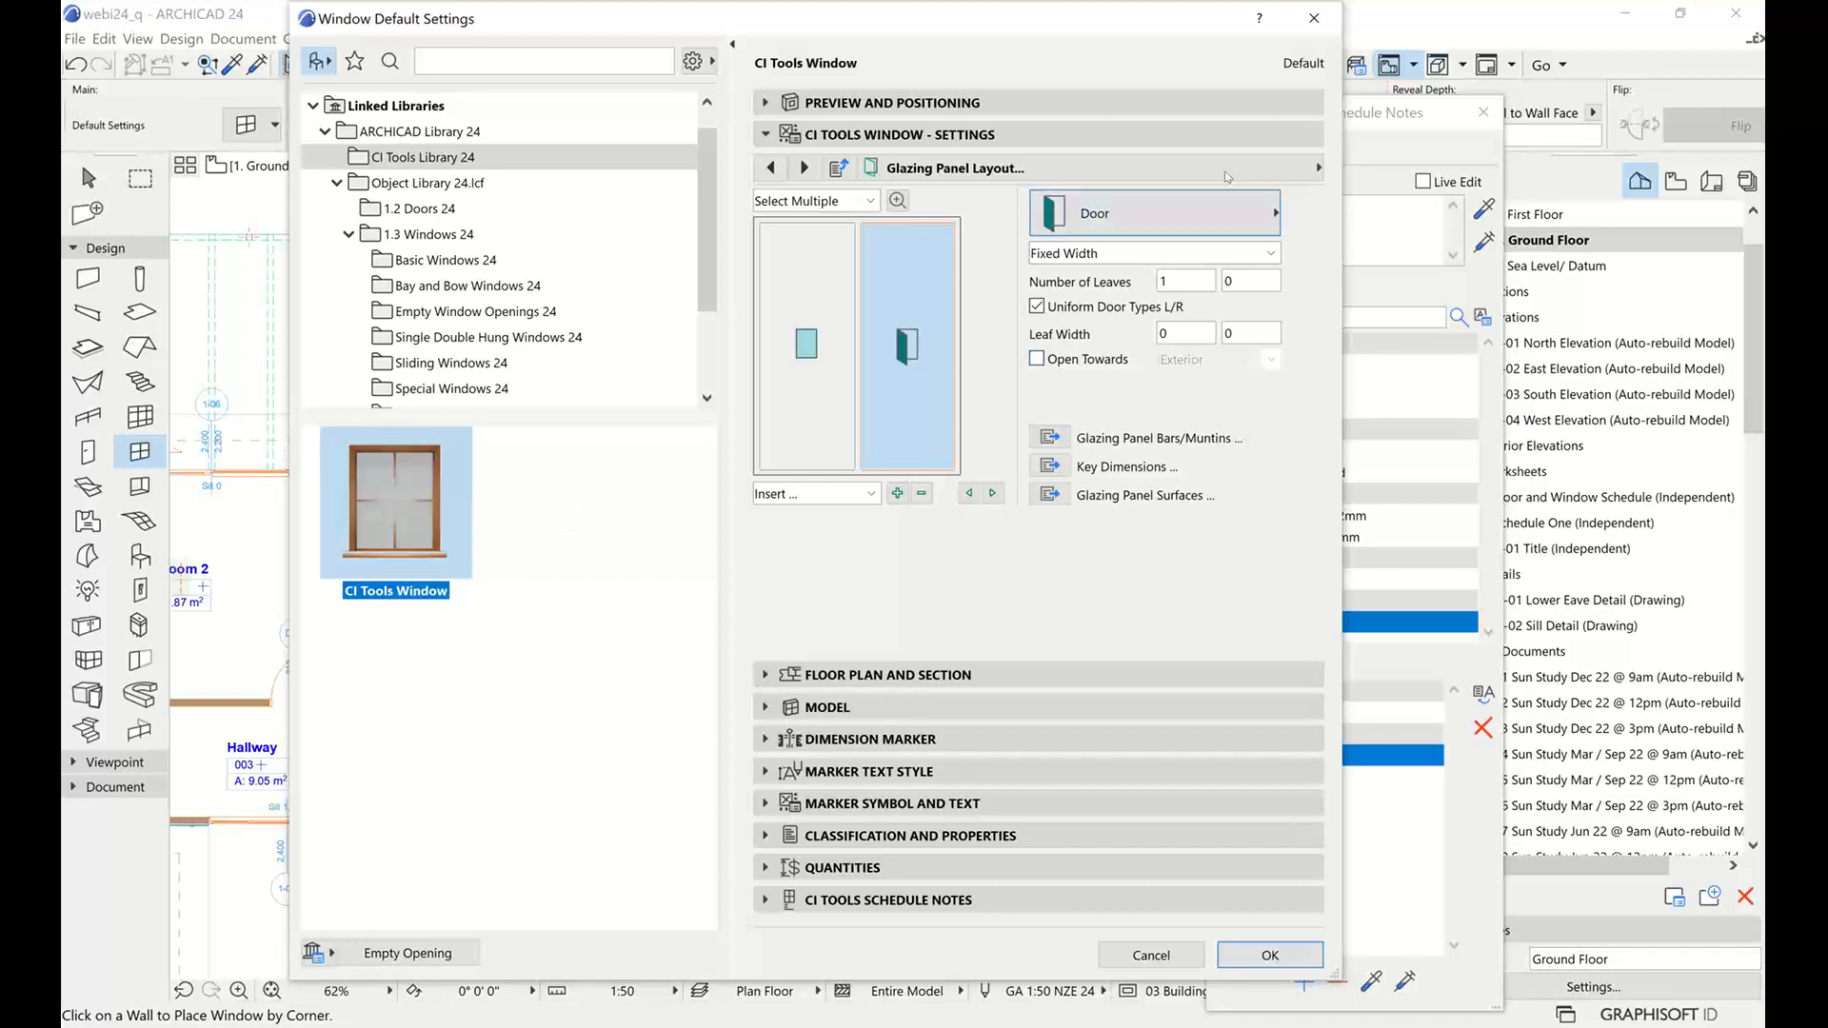
Examine the Doors, Door Leaf and Door Leaf Type settings of the CI Tools Window, and cancel the window defaults
click(1318, 167)
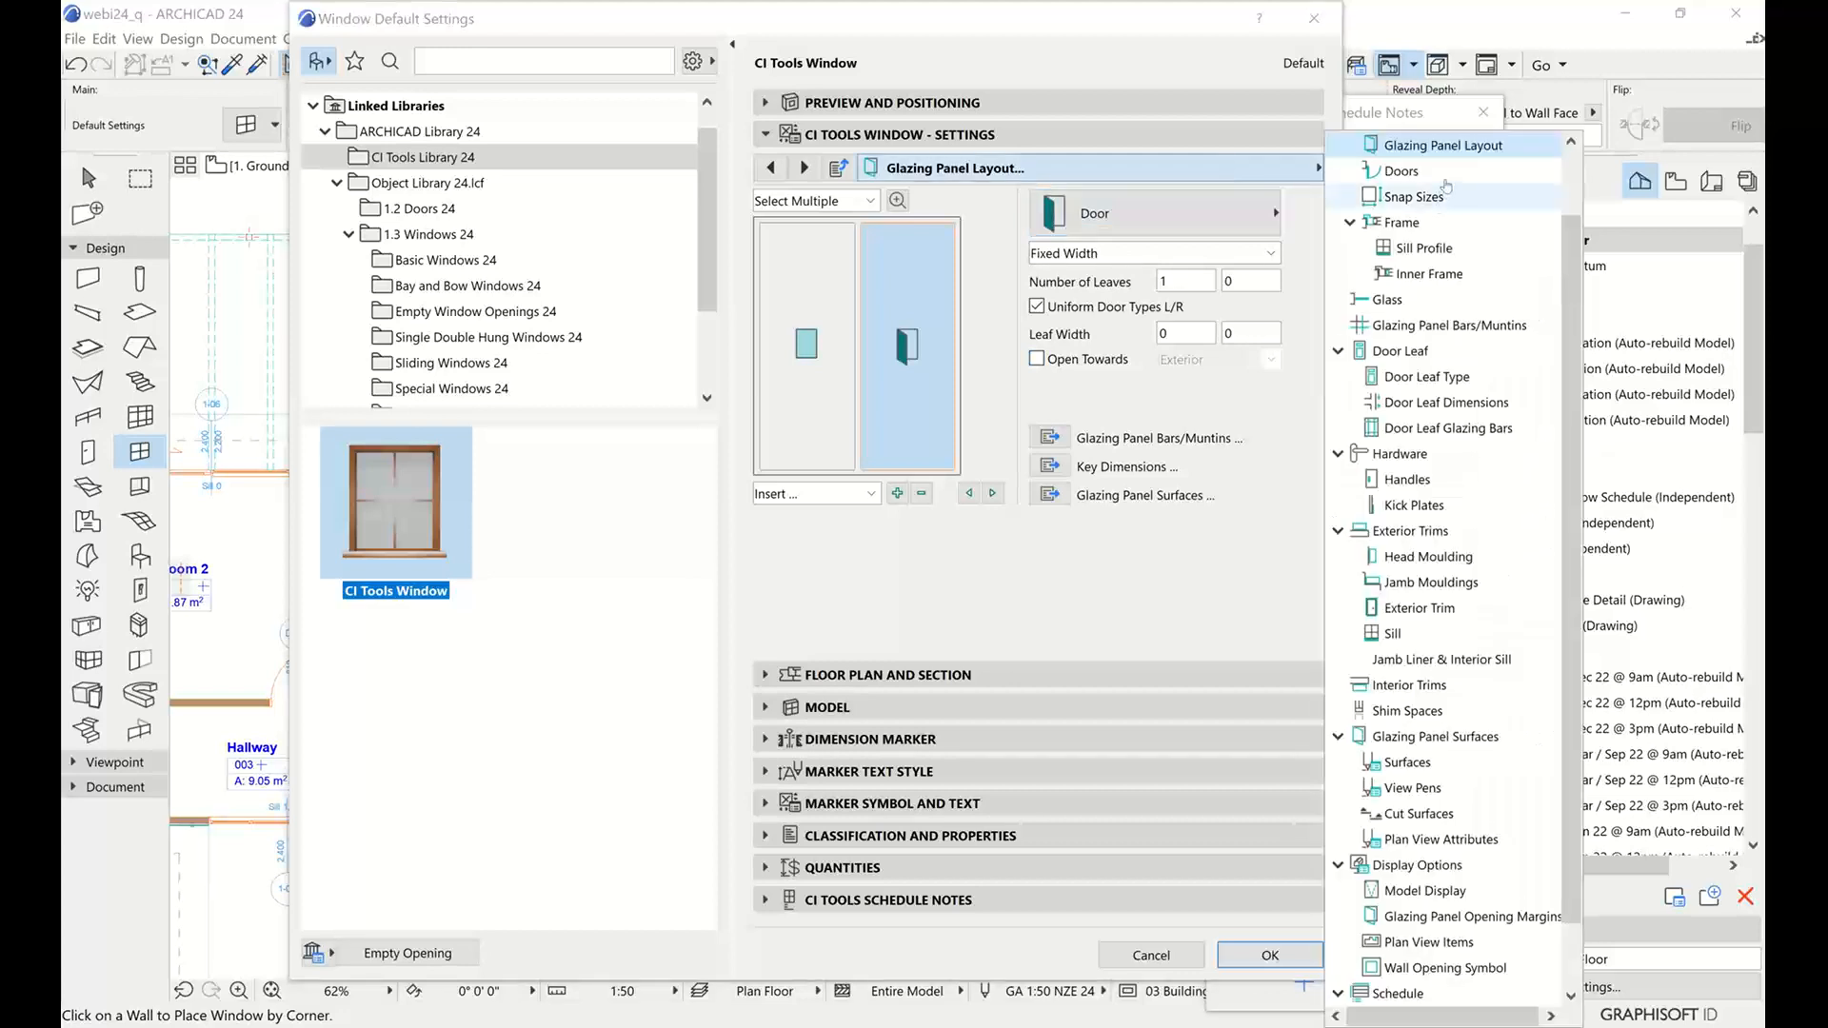
click(1407, 179)
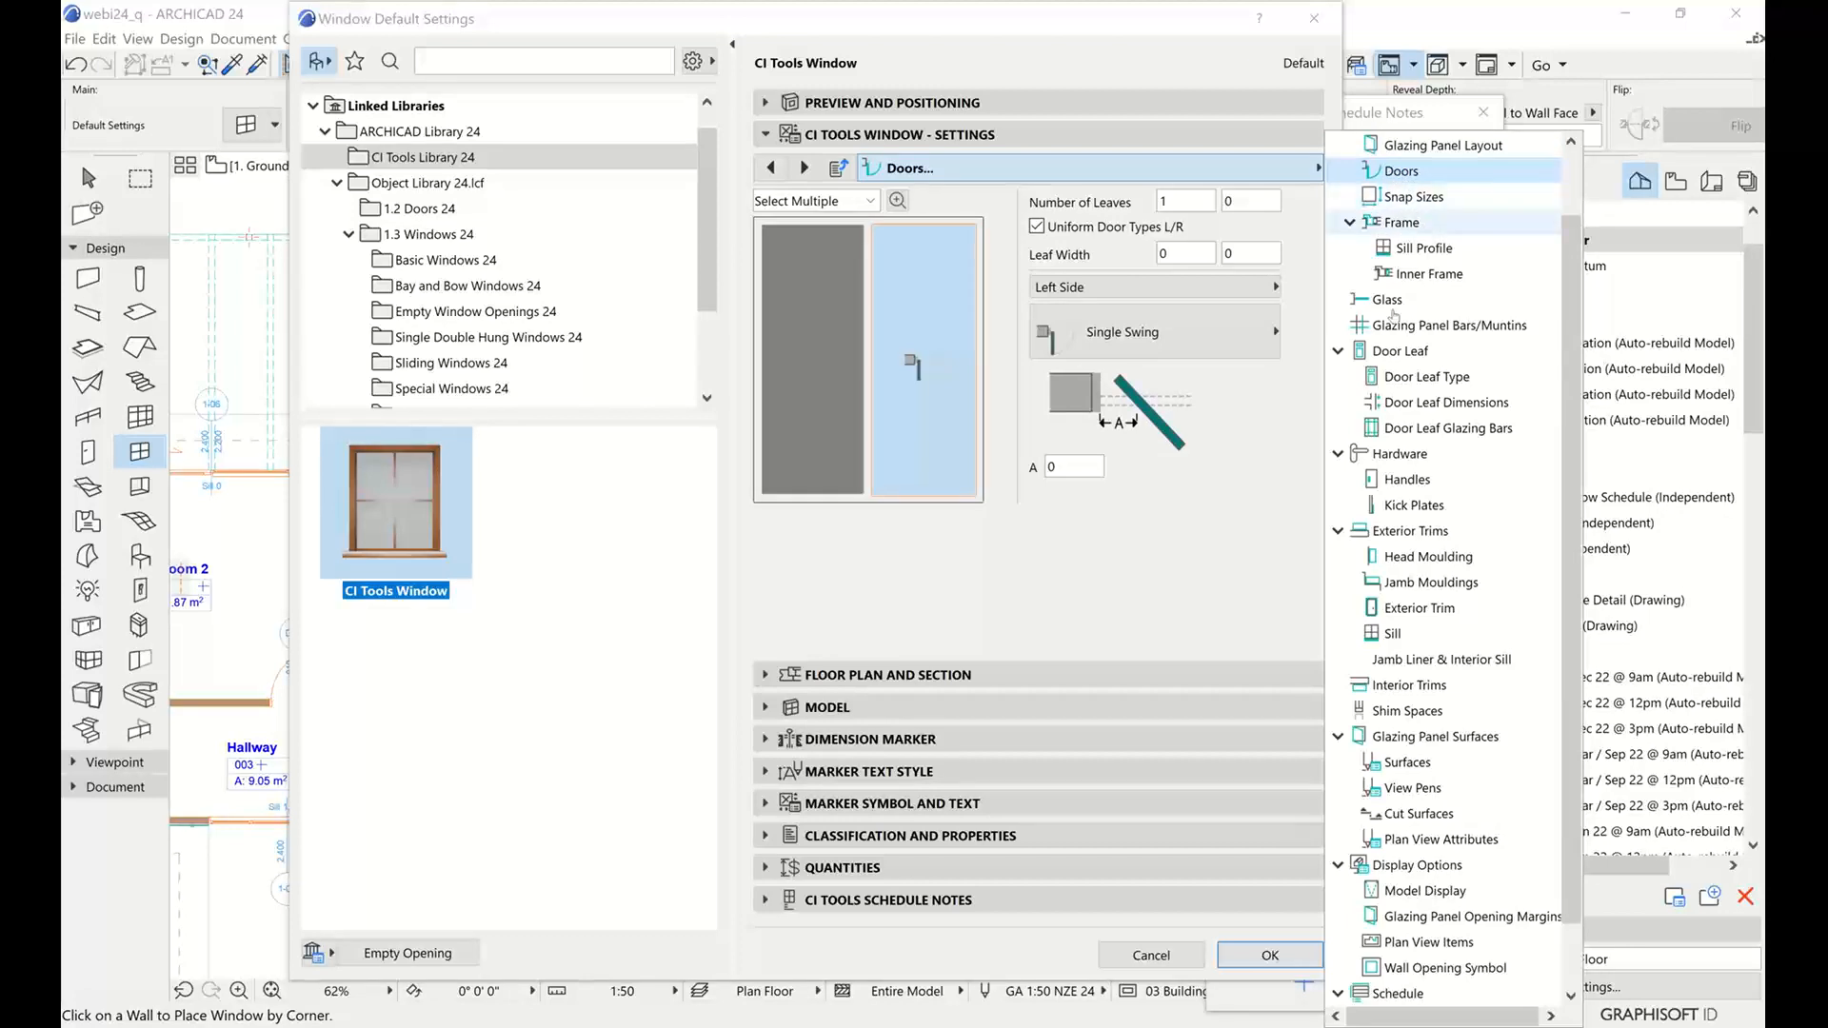
click(1401, 353)
click(1407, 376)
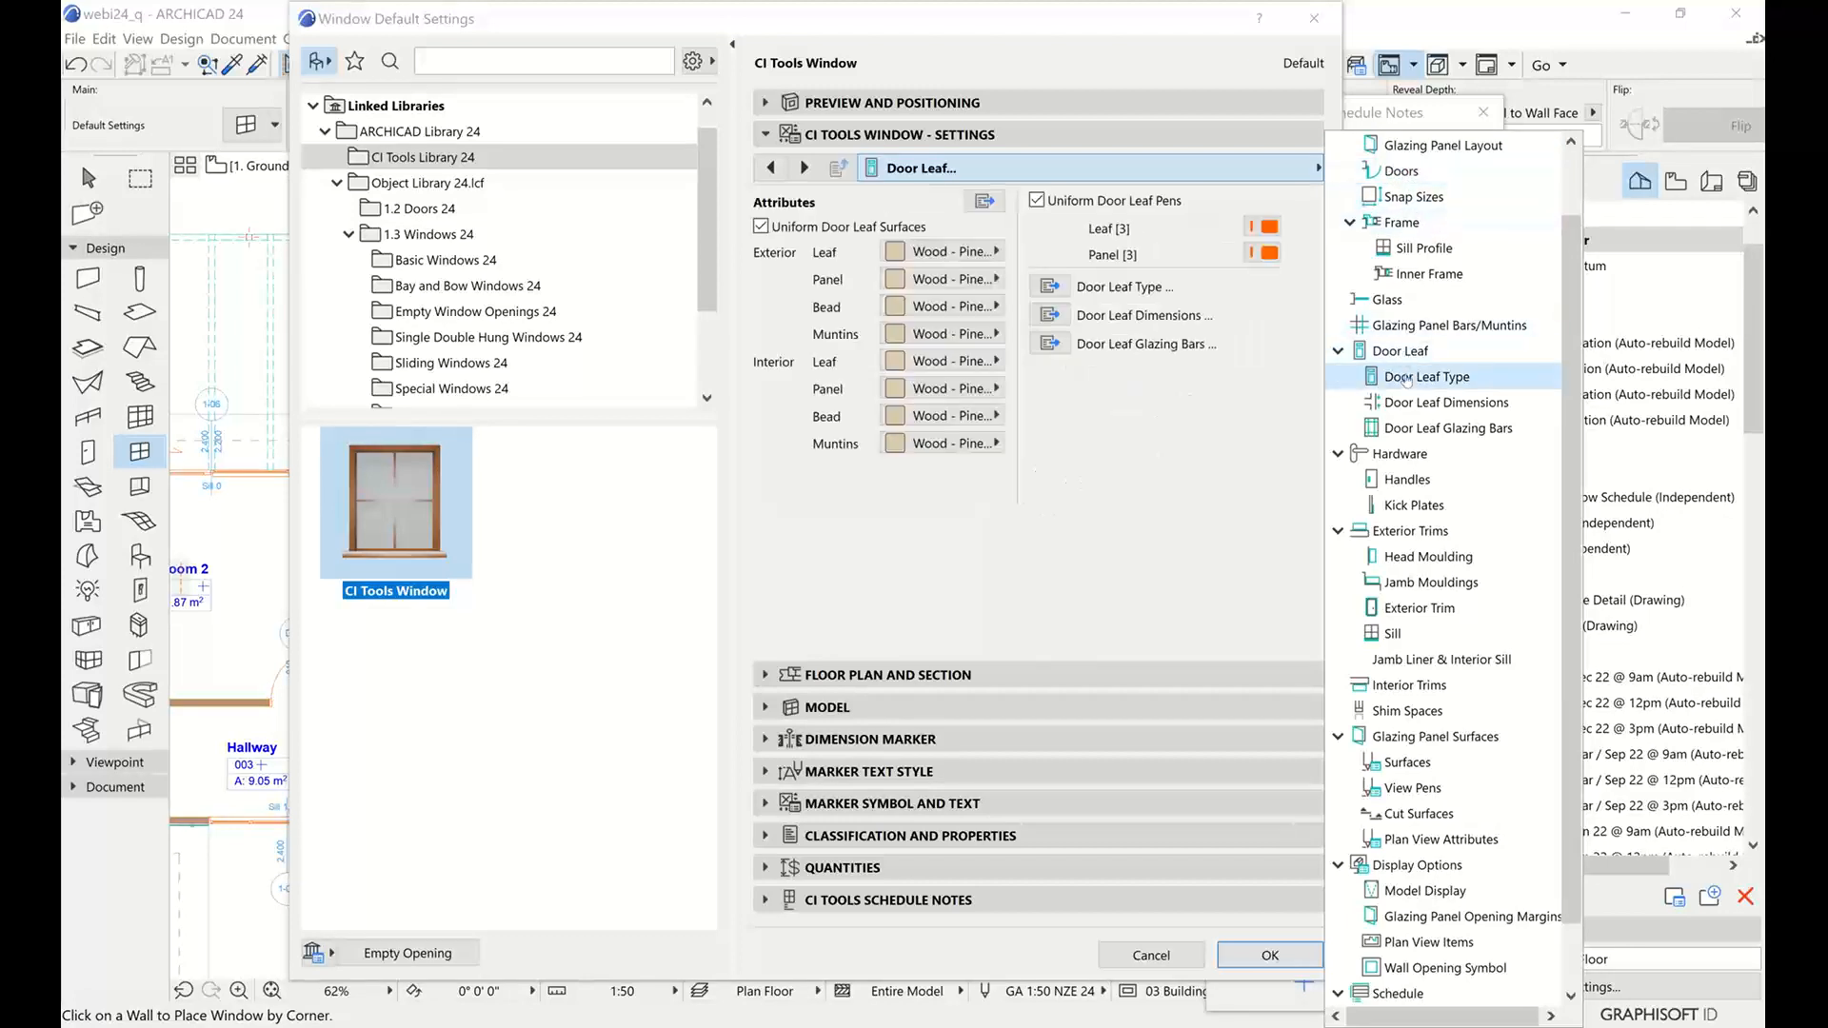
click(978, 520)
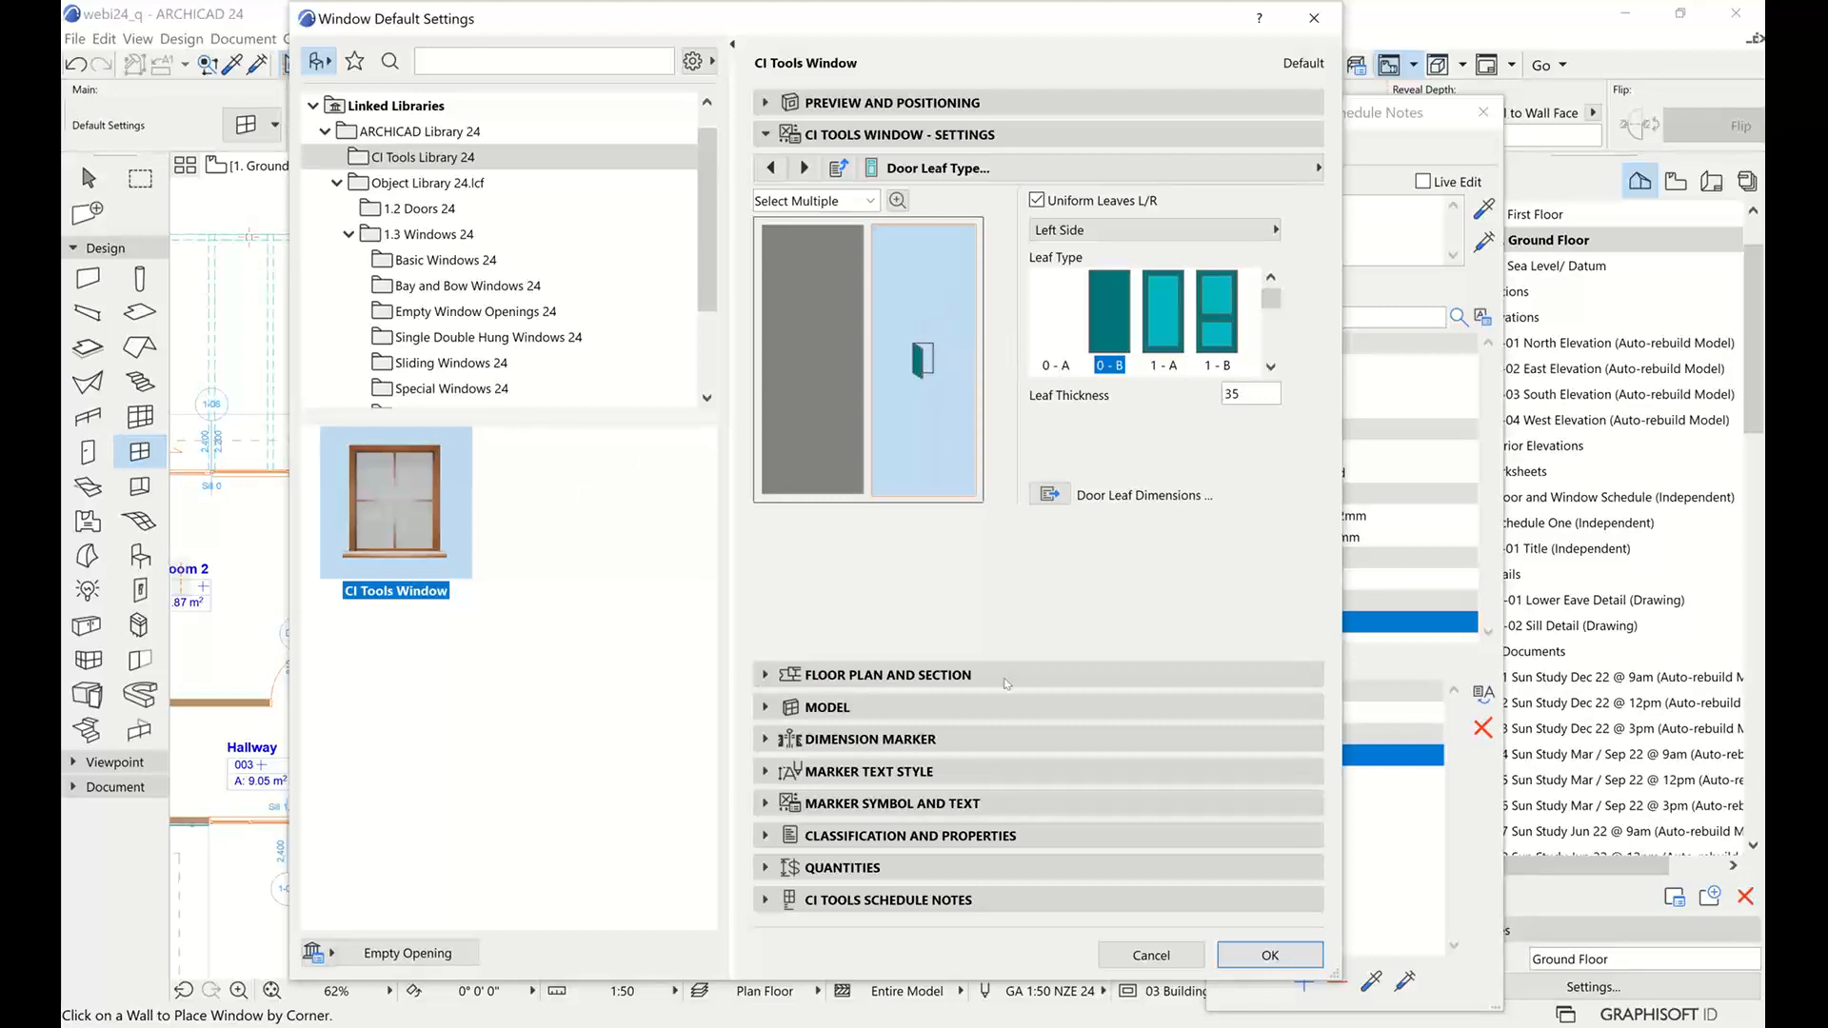
click(1152, 955)
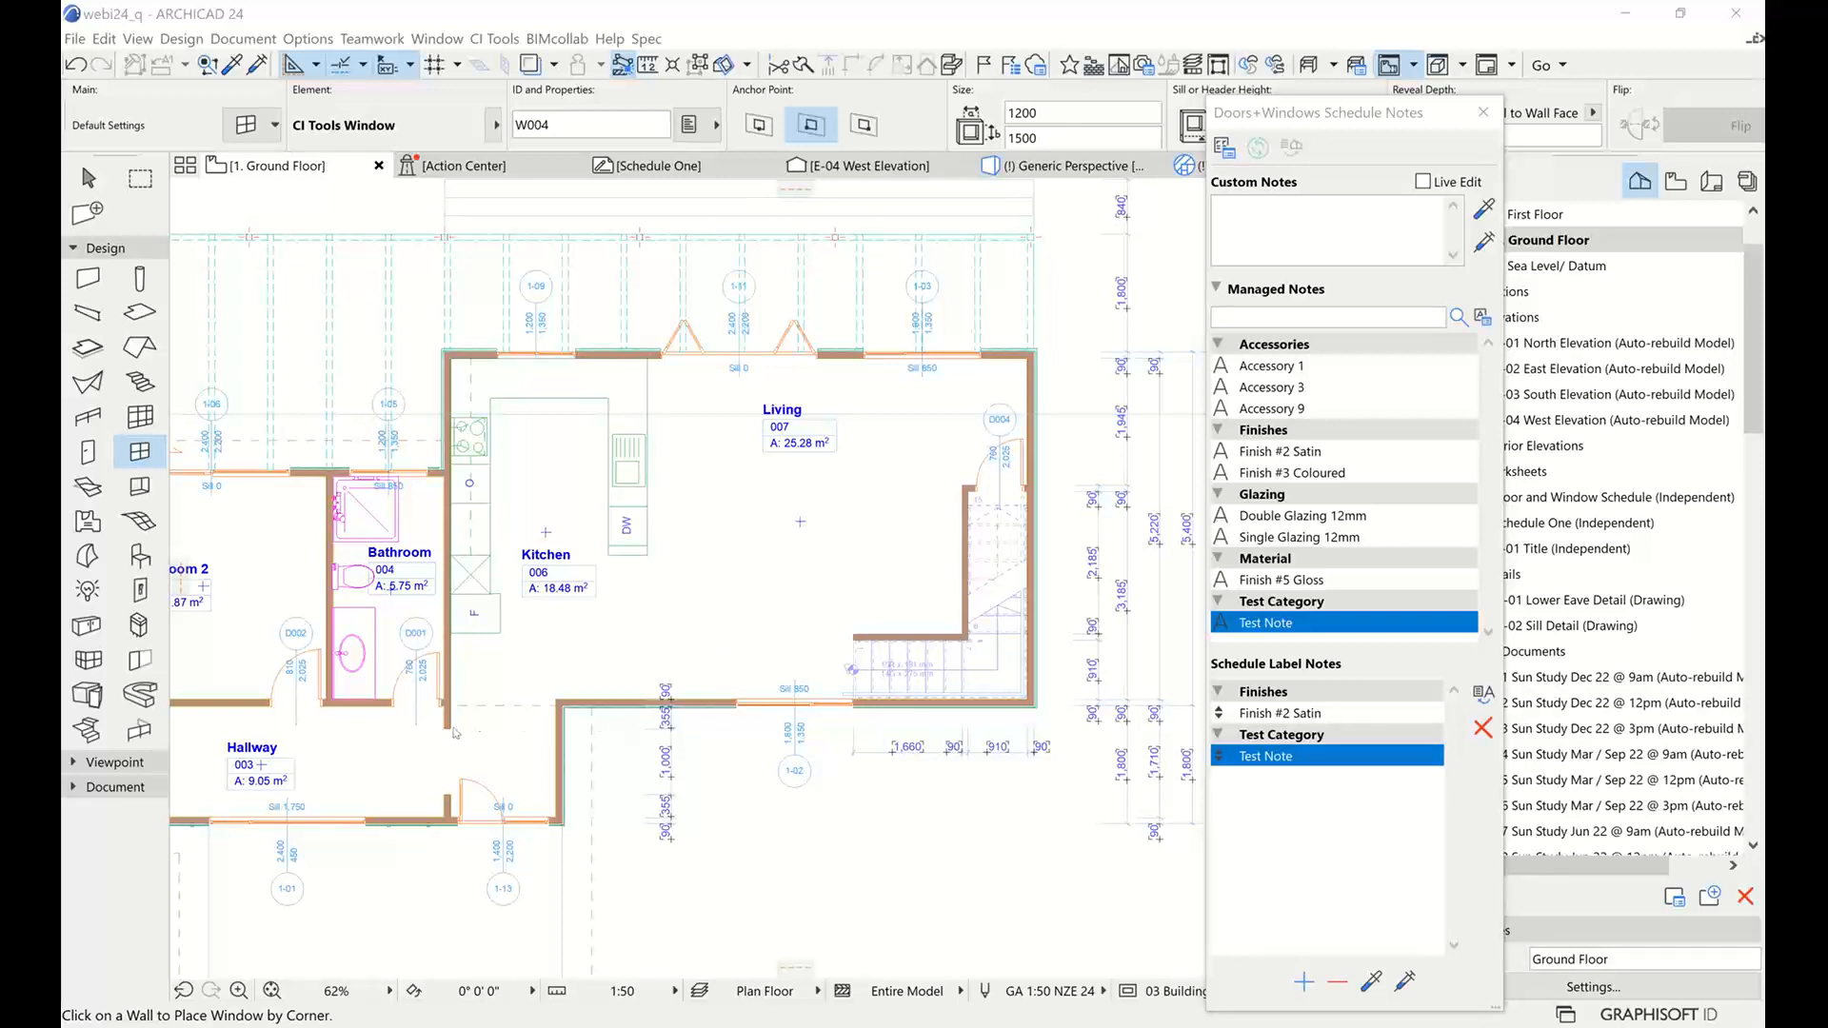
Close the schedule notes palette and choose CI Tools Door from CI Tools Library 24 as the default door
click(1484, 114)
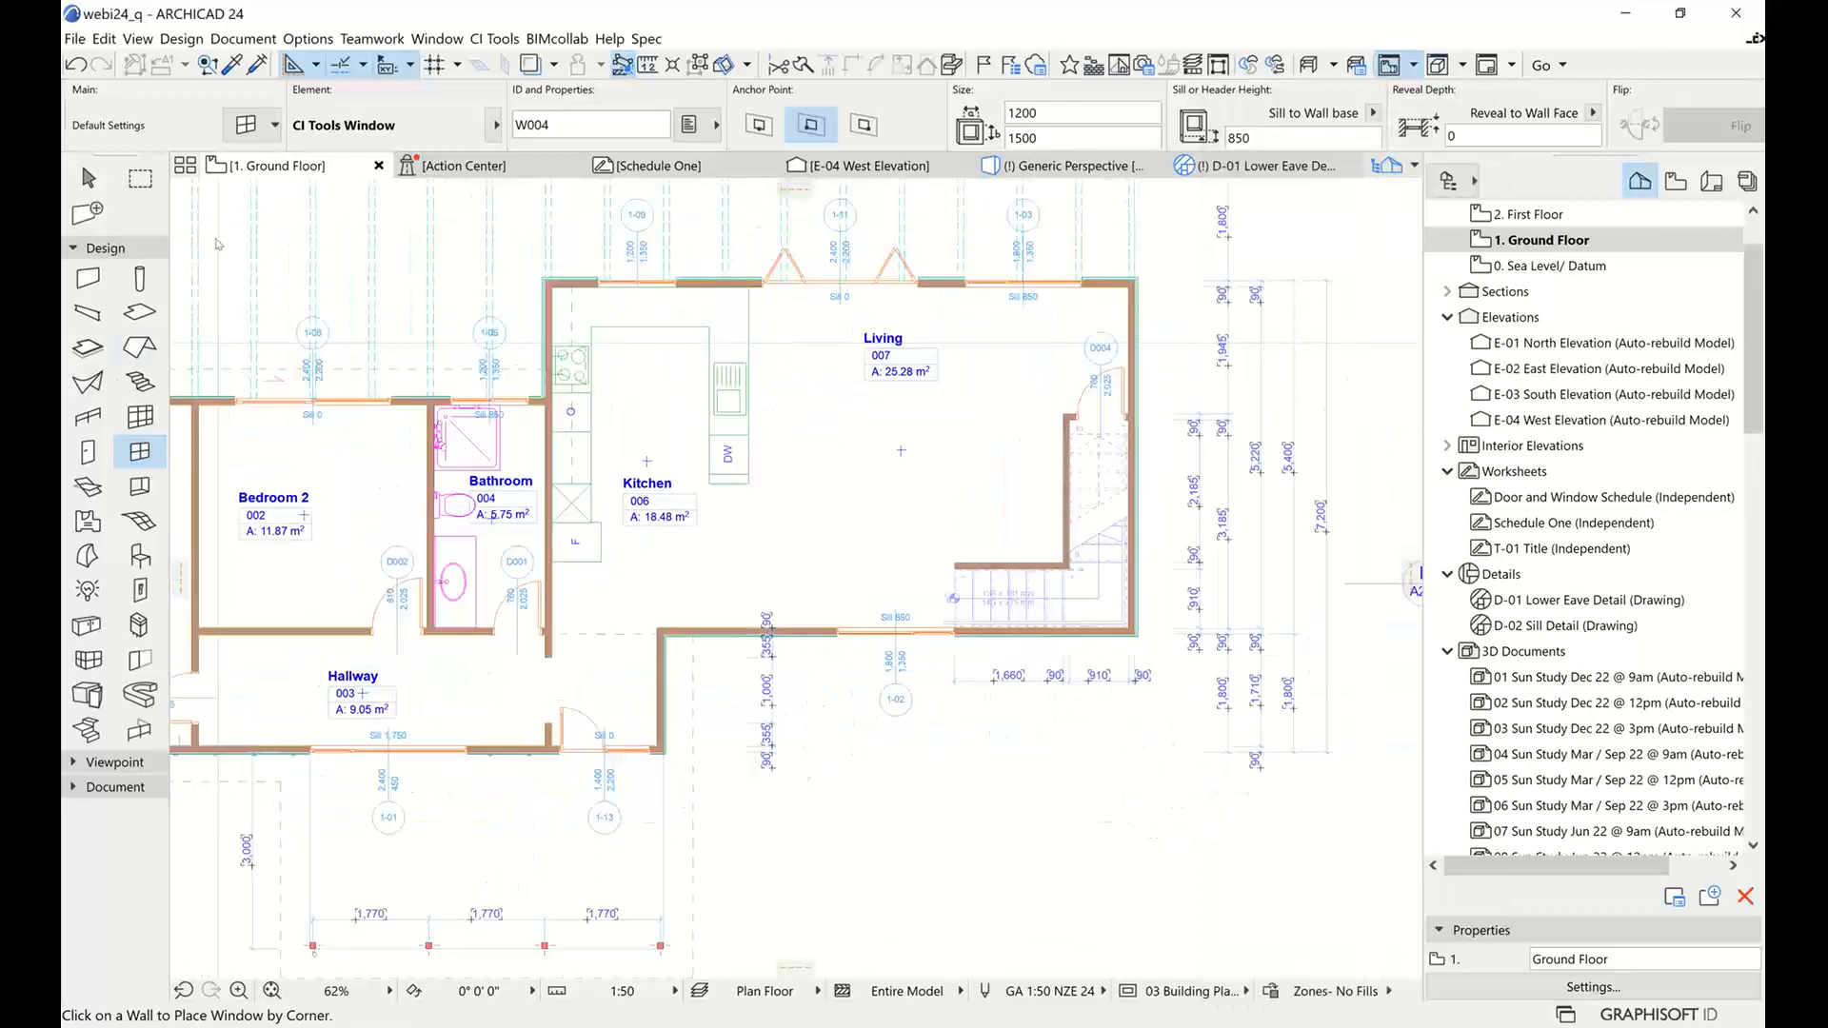
click(89, 455)
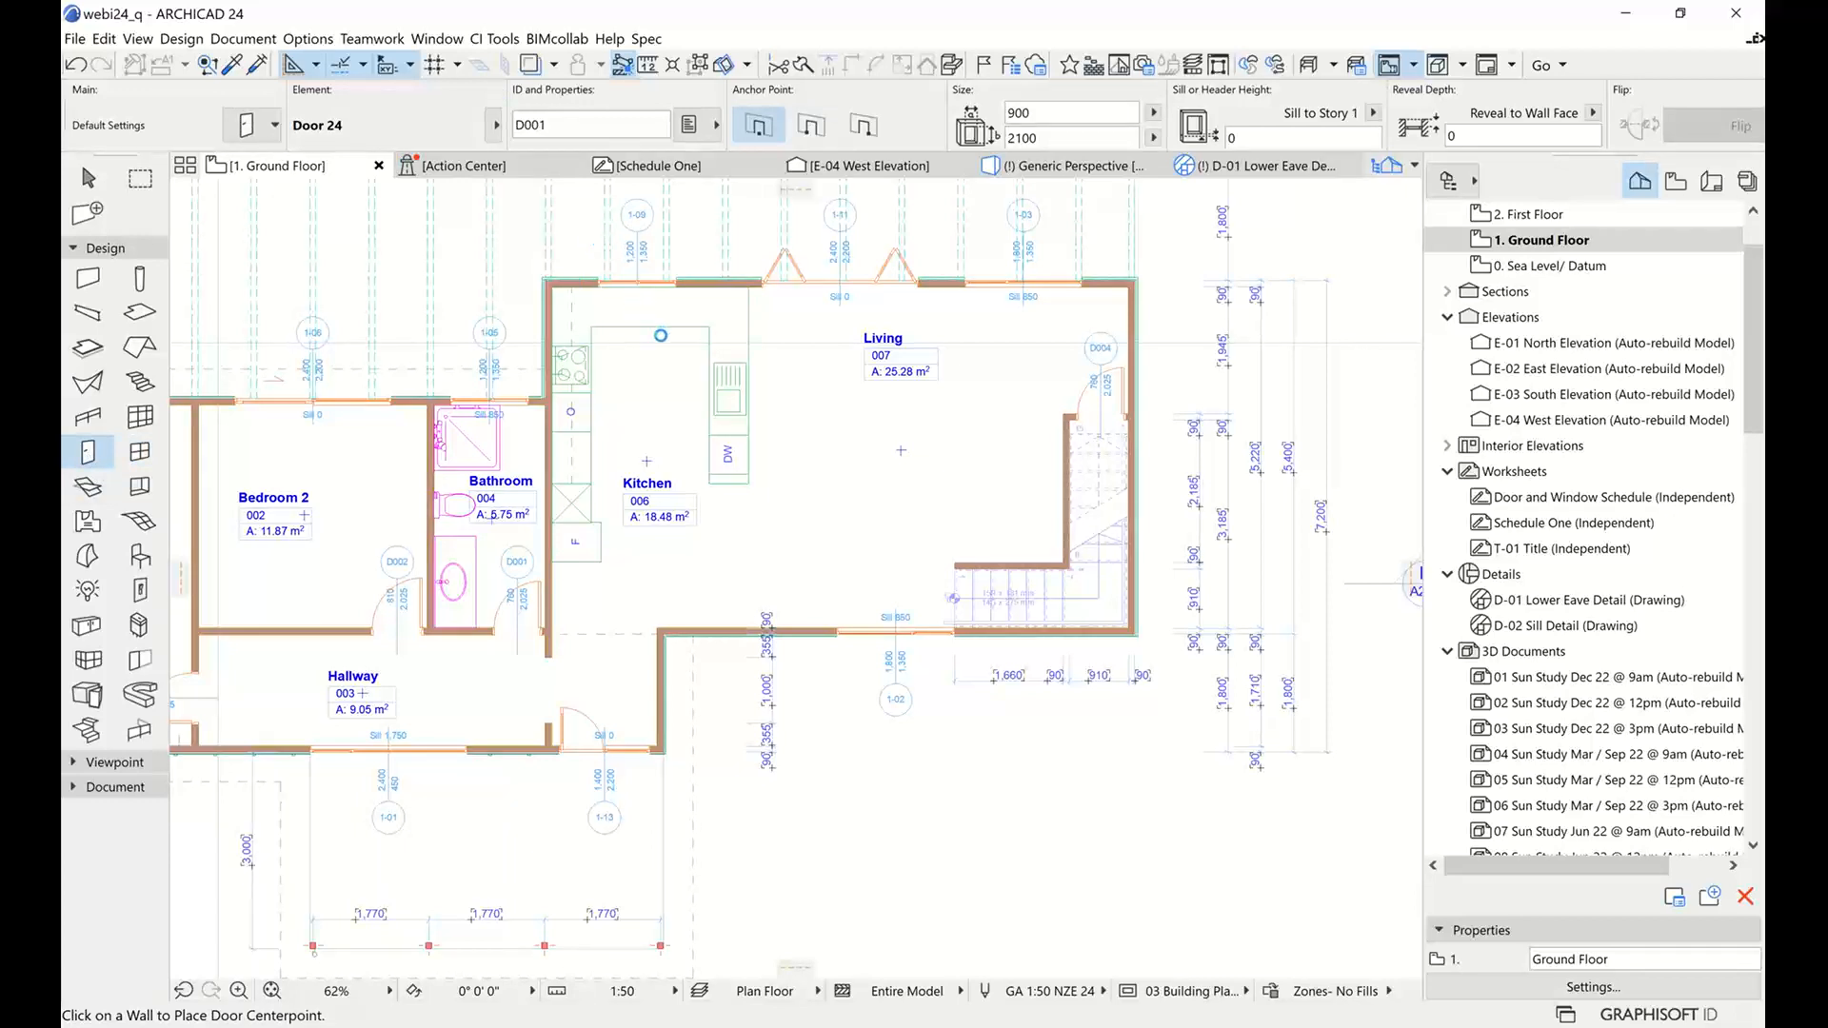
key(ctrl+t)
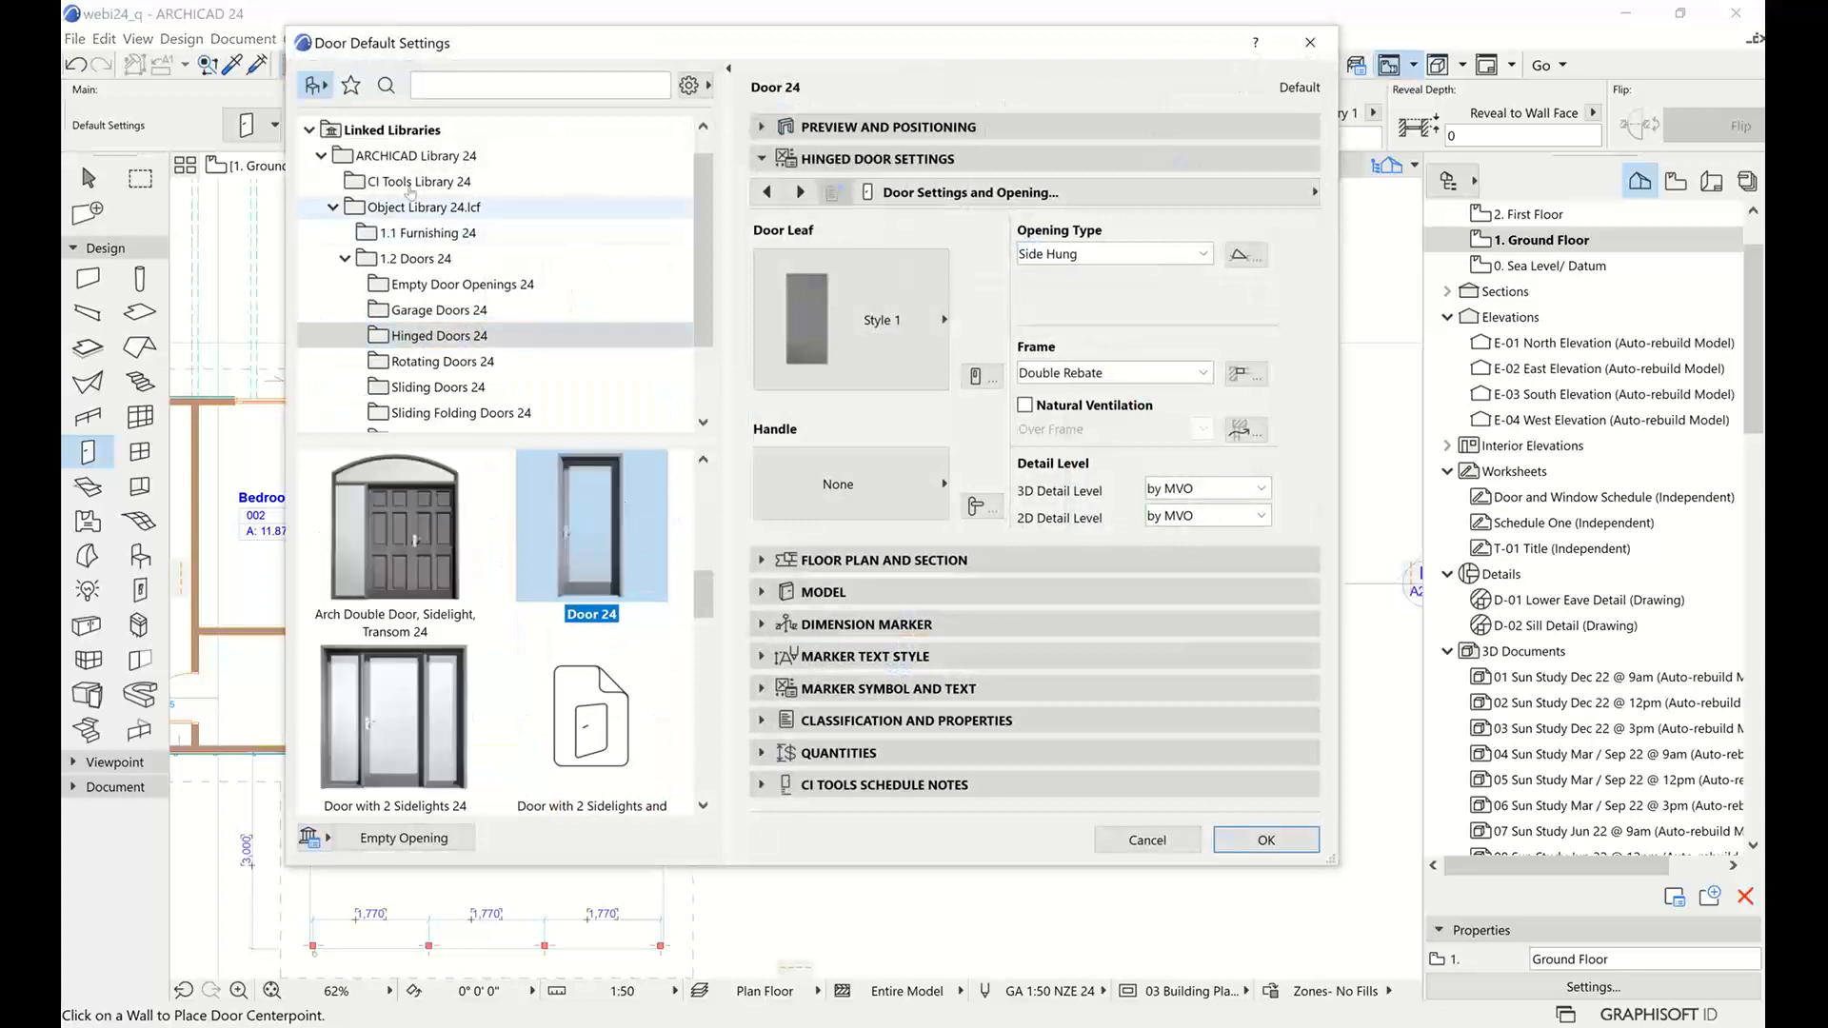
click(411, 187)
click(433, 526)
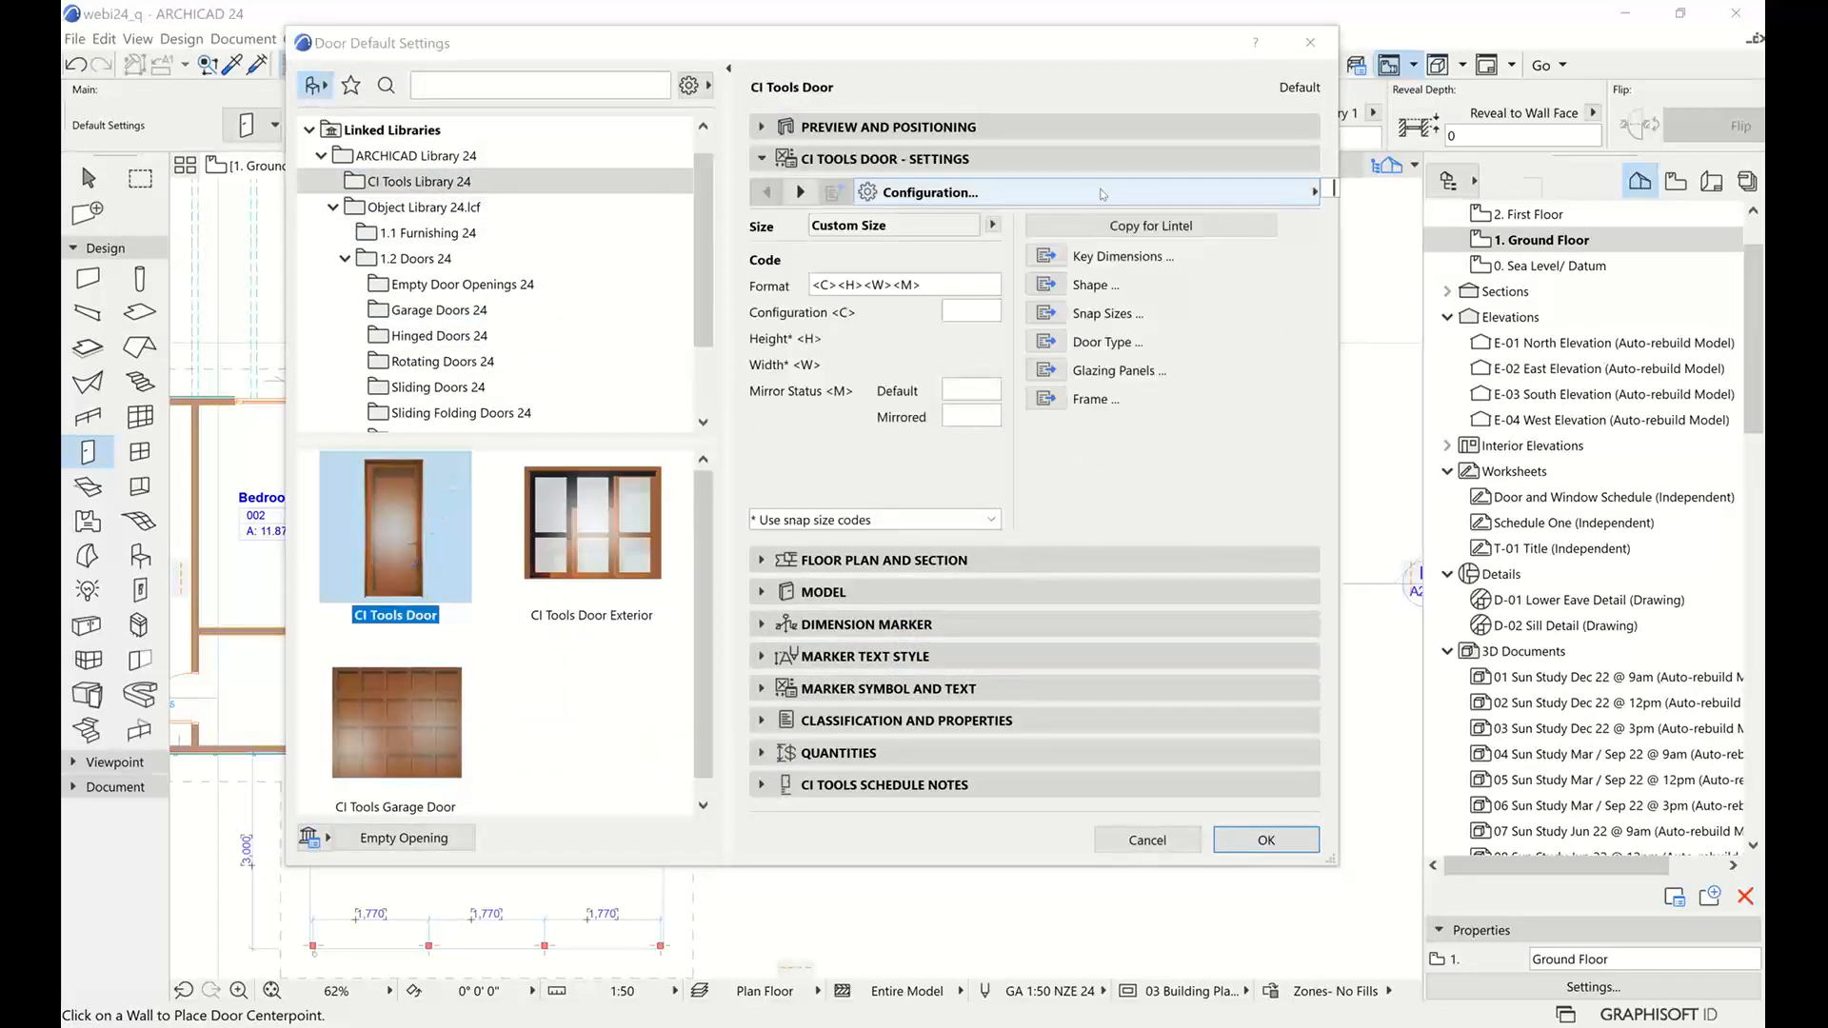
Review the CI Tools Door's key dimensions and door types, and set the second Number of Leaves to 1 with Single Swing
click(1314, 191)
click(1421, 218)
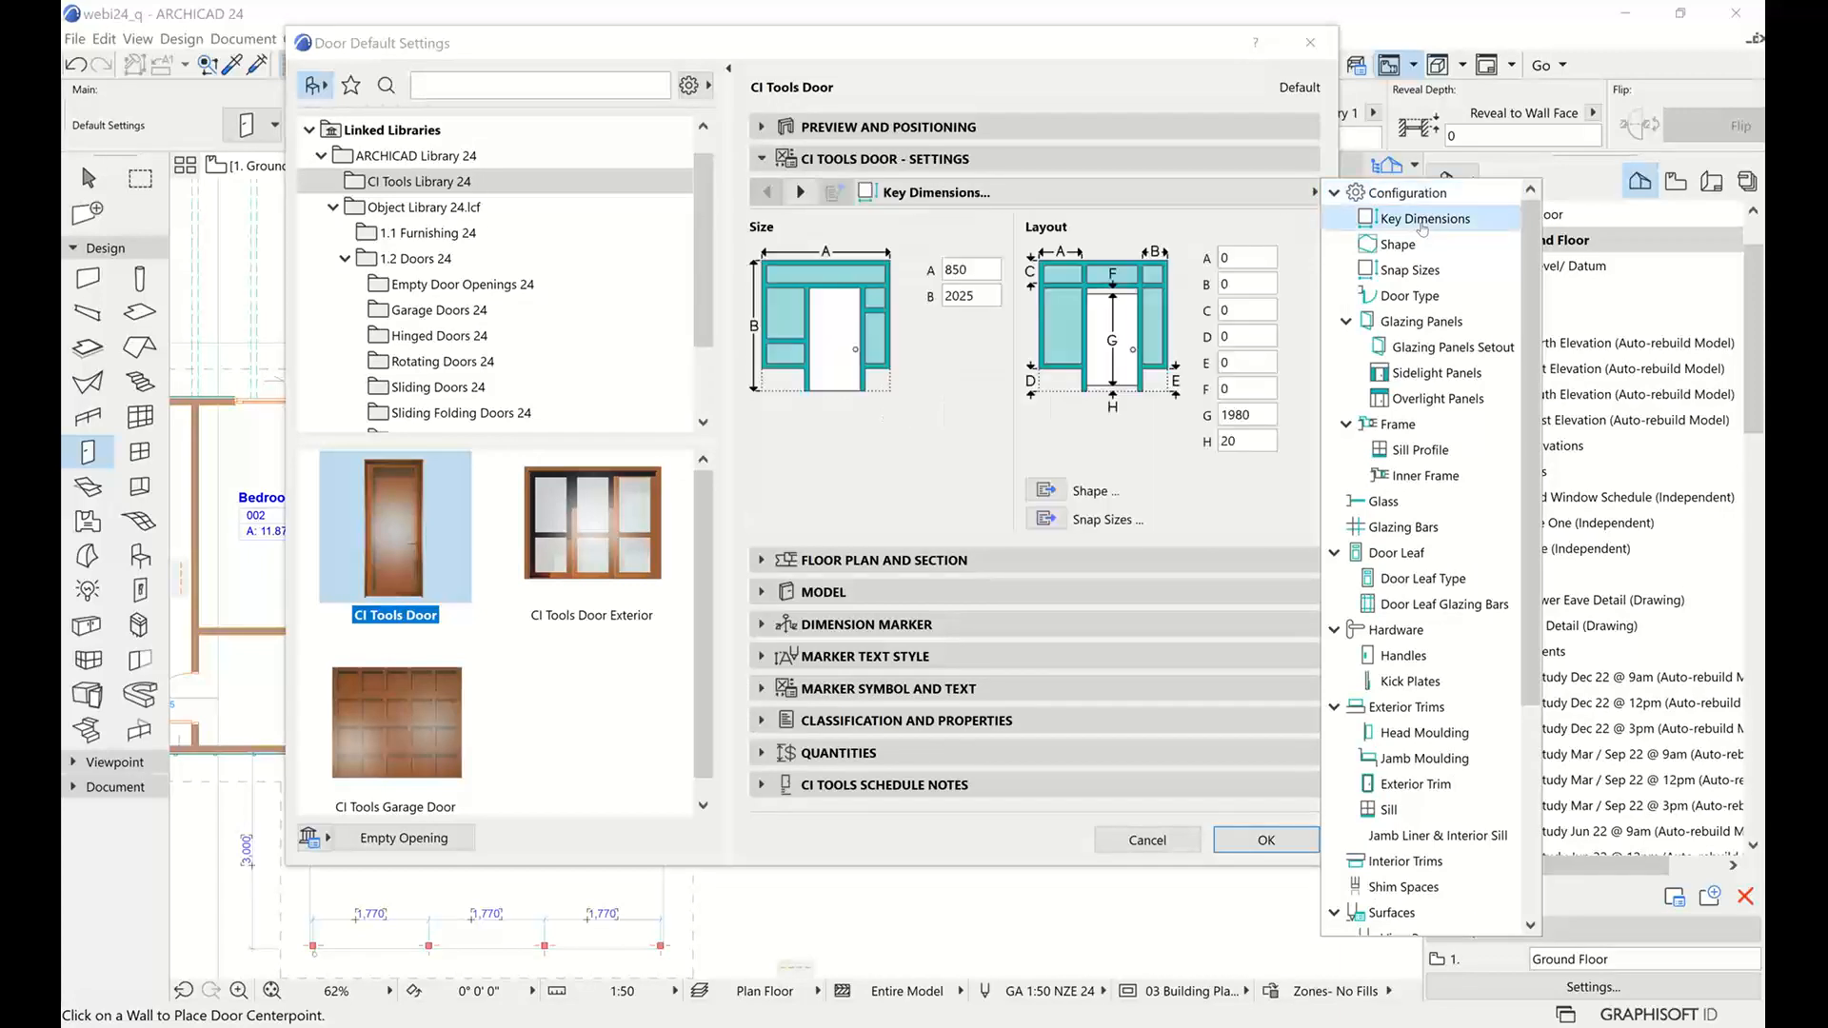
click(1426, 297)
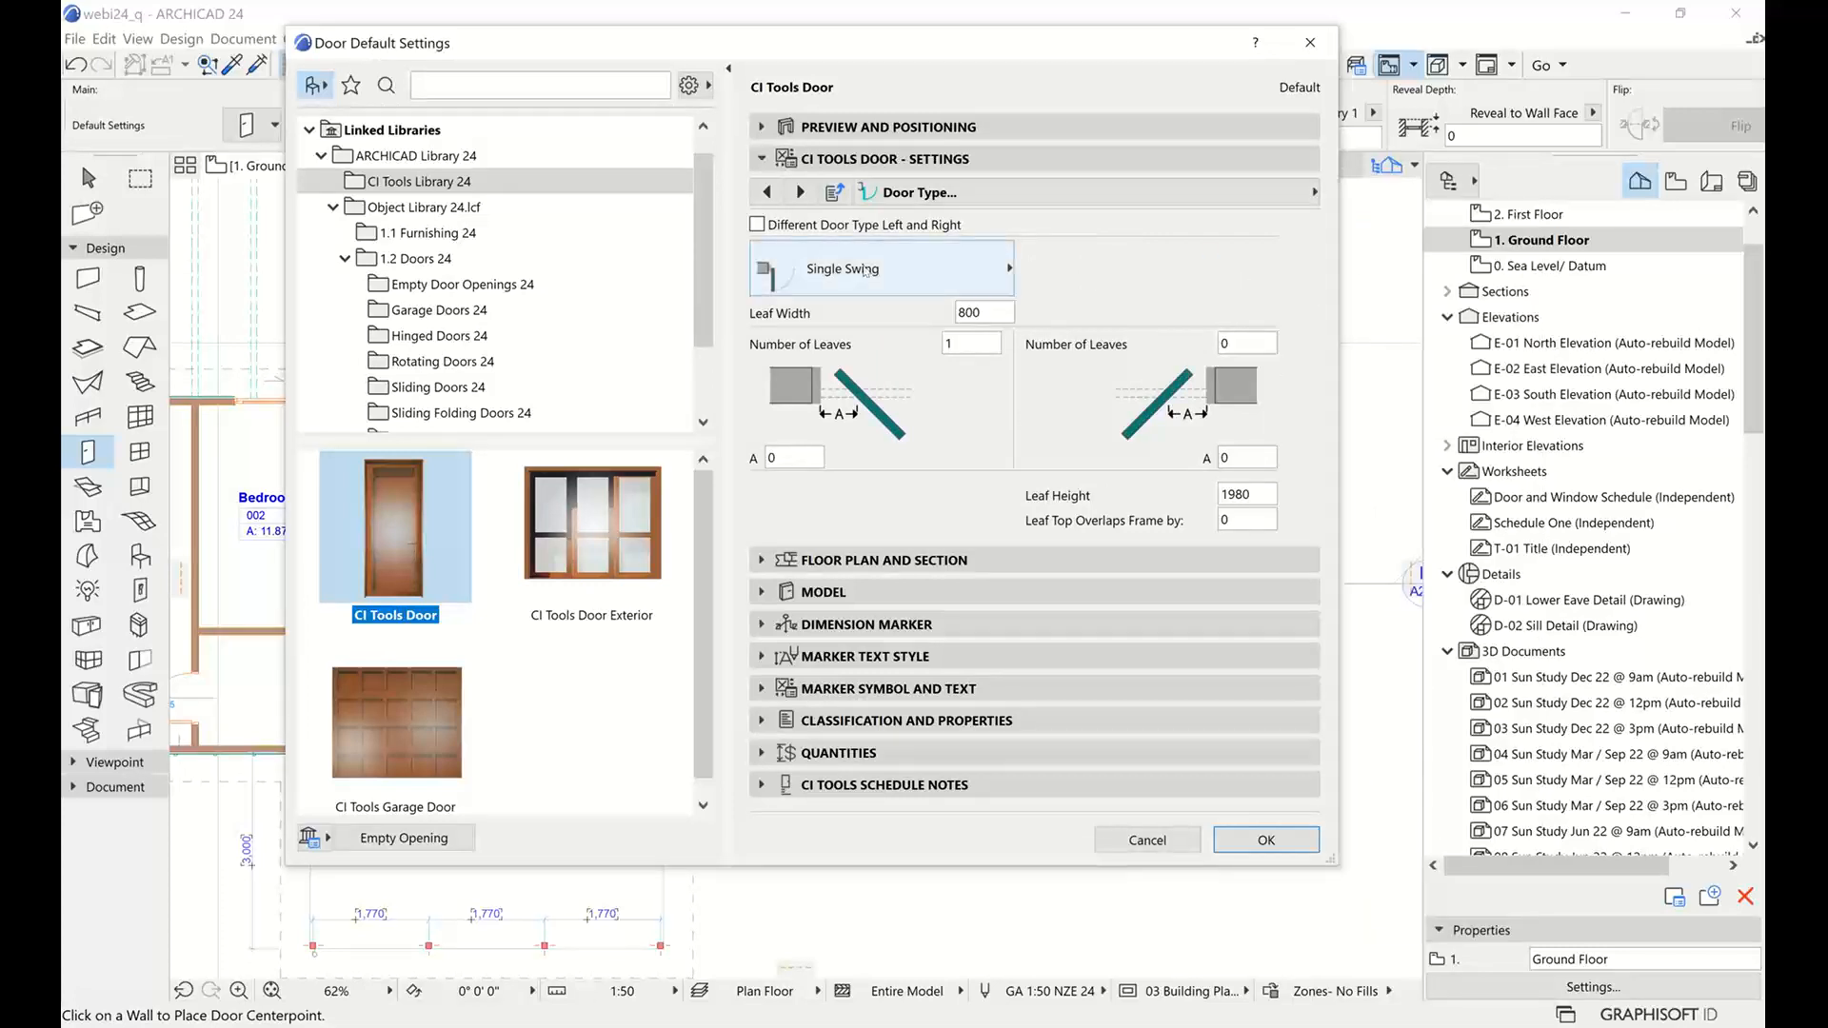
click(876, 271)
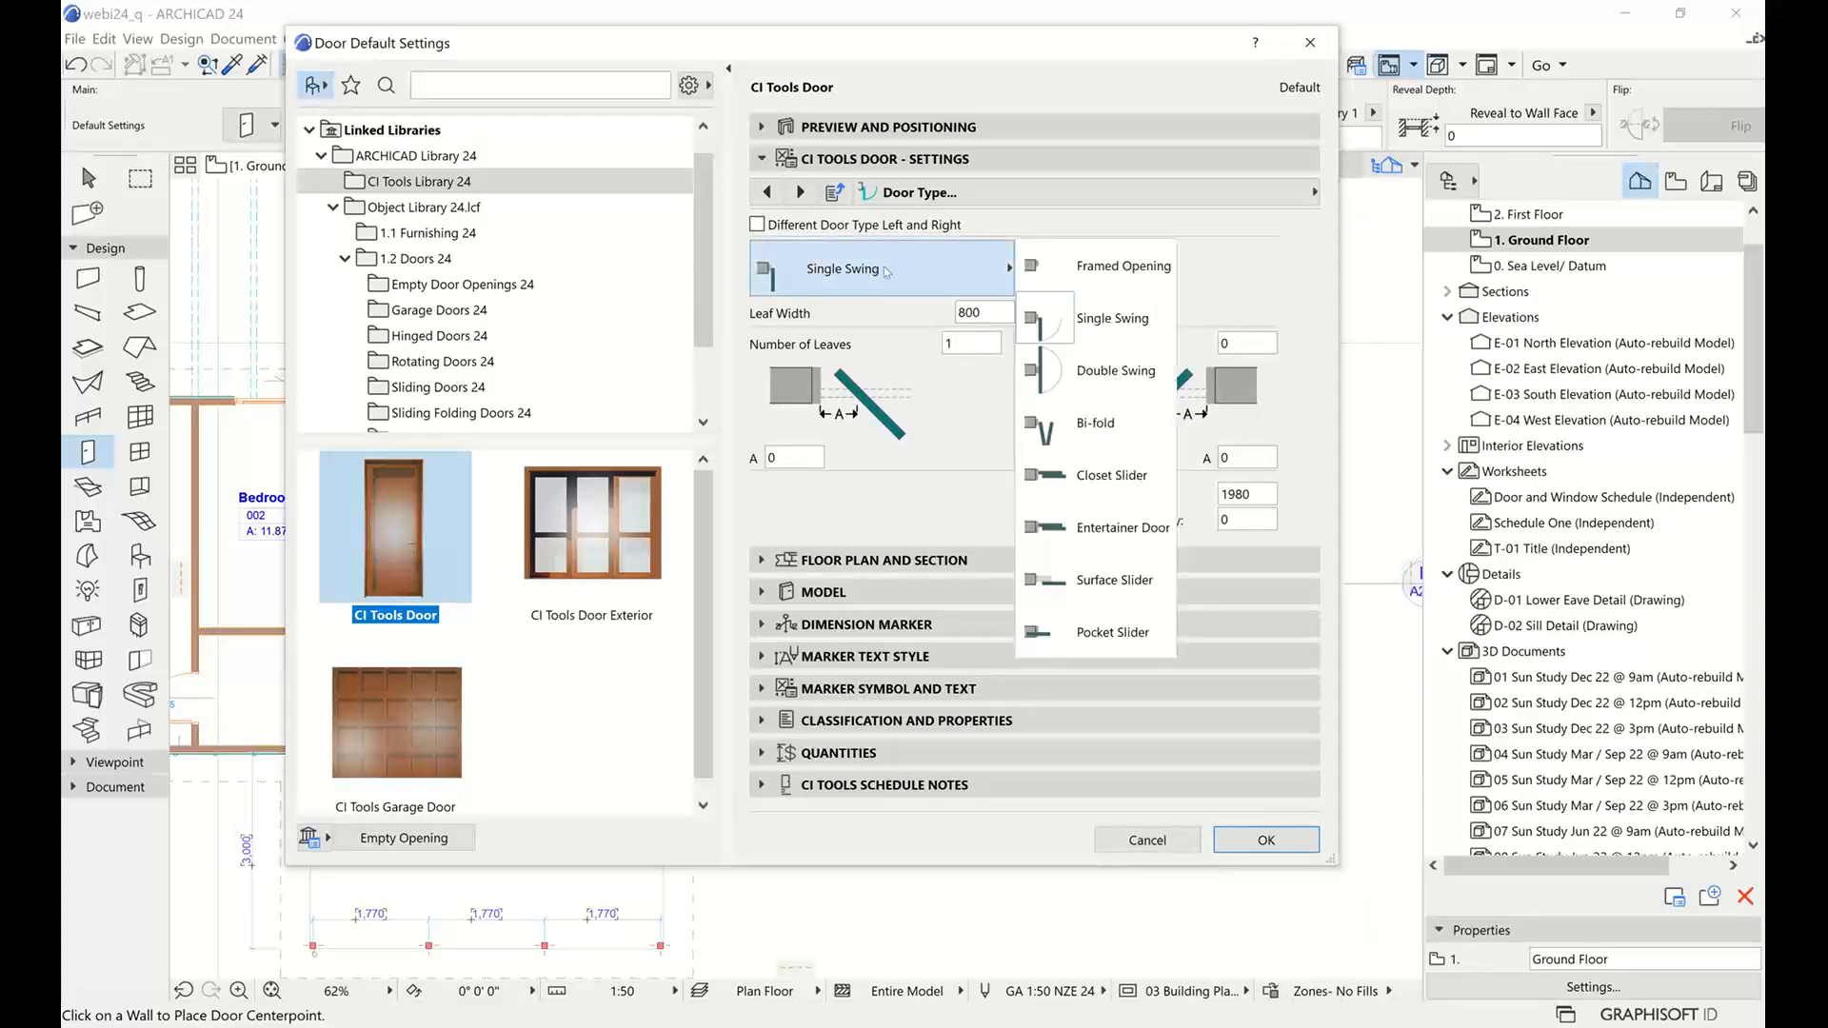
click(884, 271)
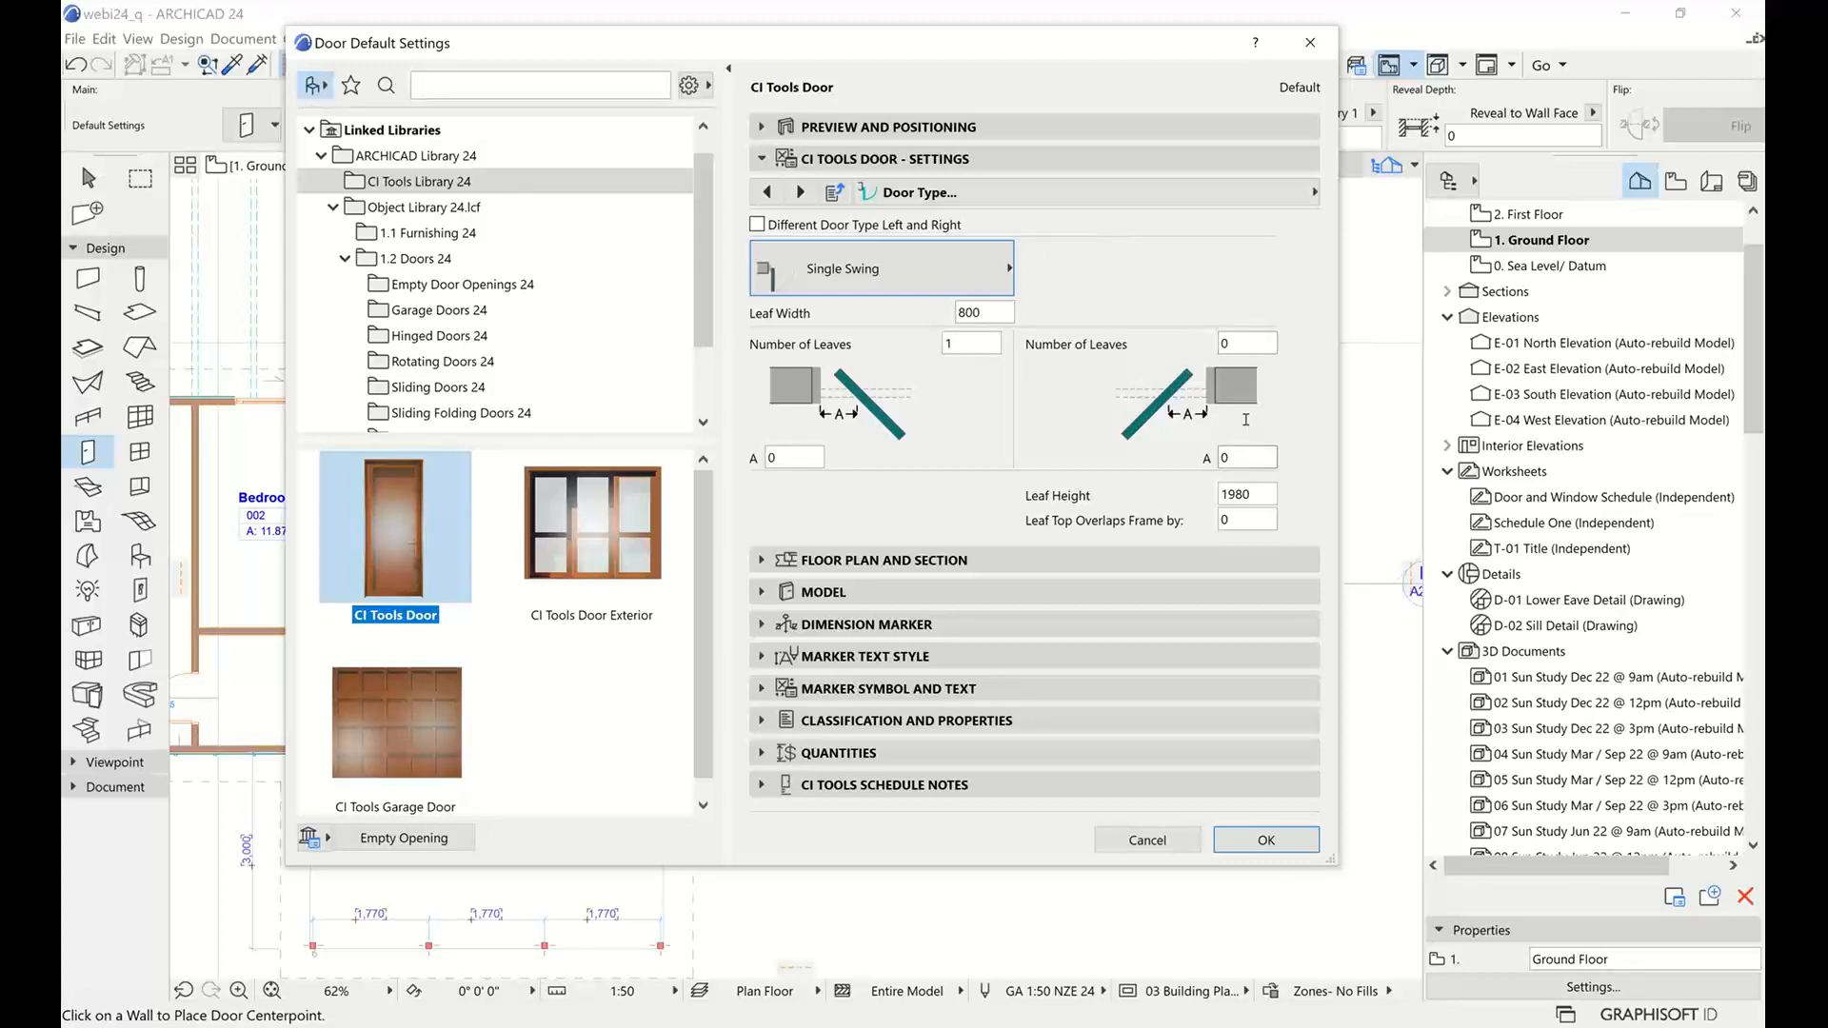
click(1247, 345)
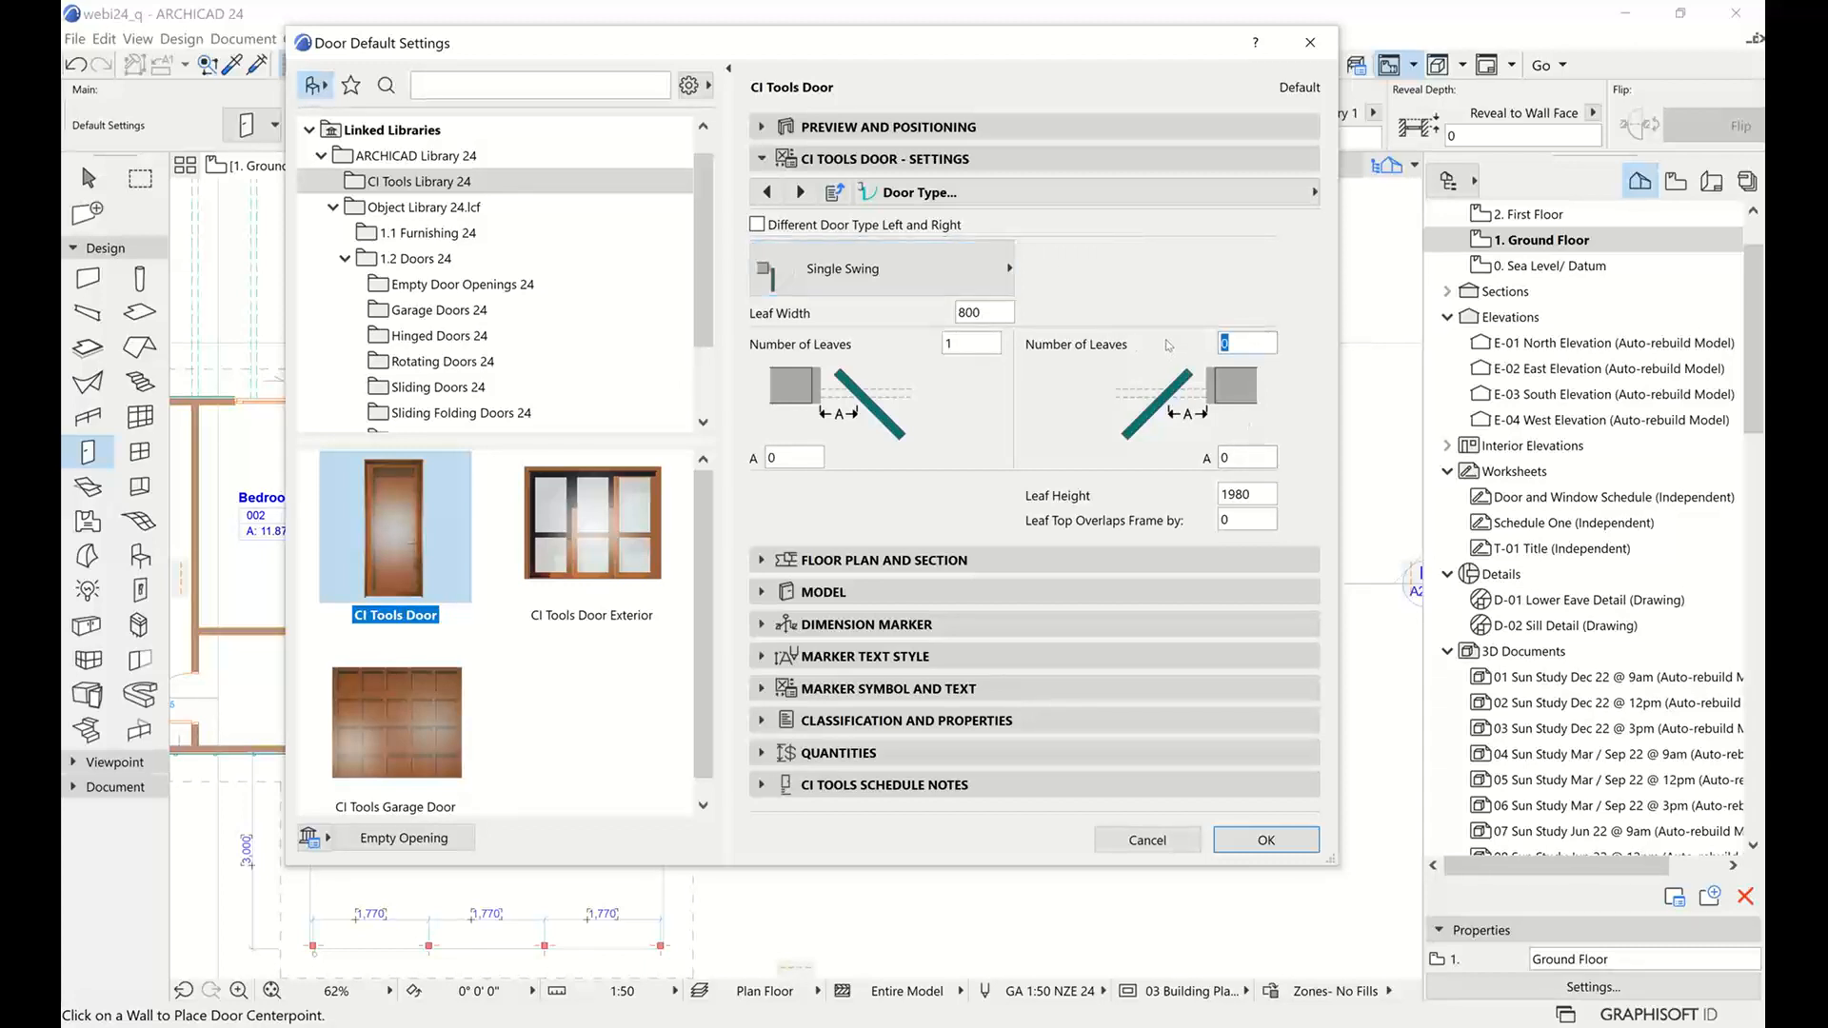
text(1)
key(Return)
key(Return)
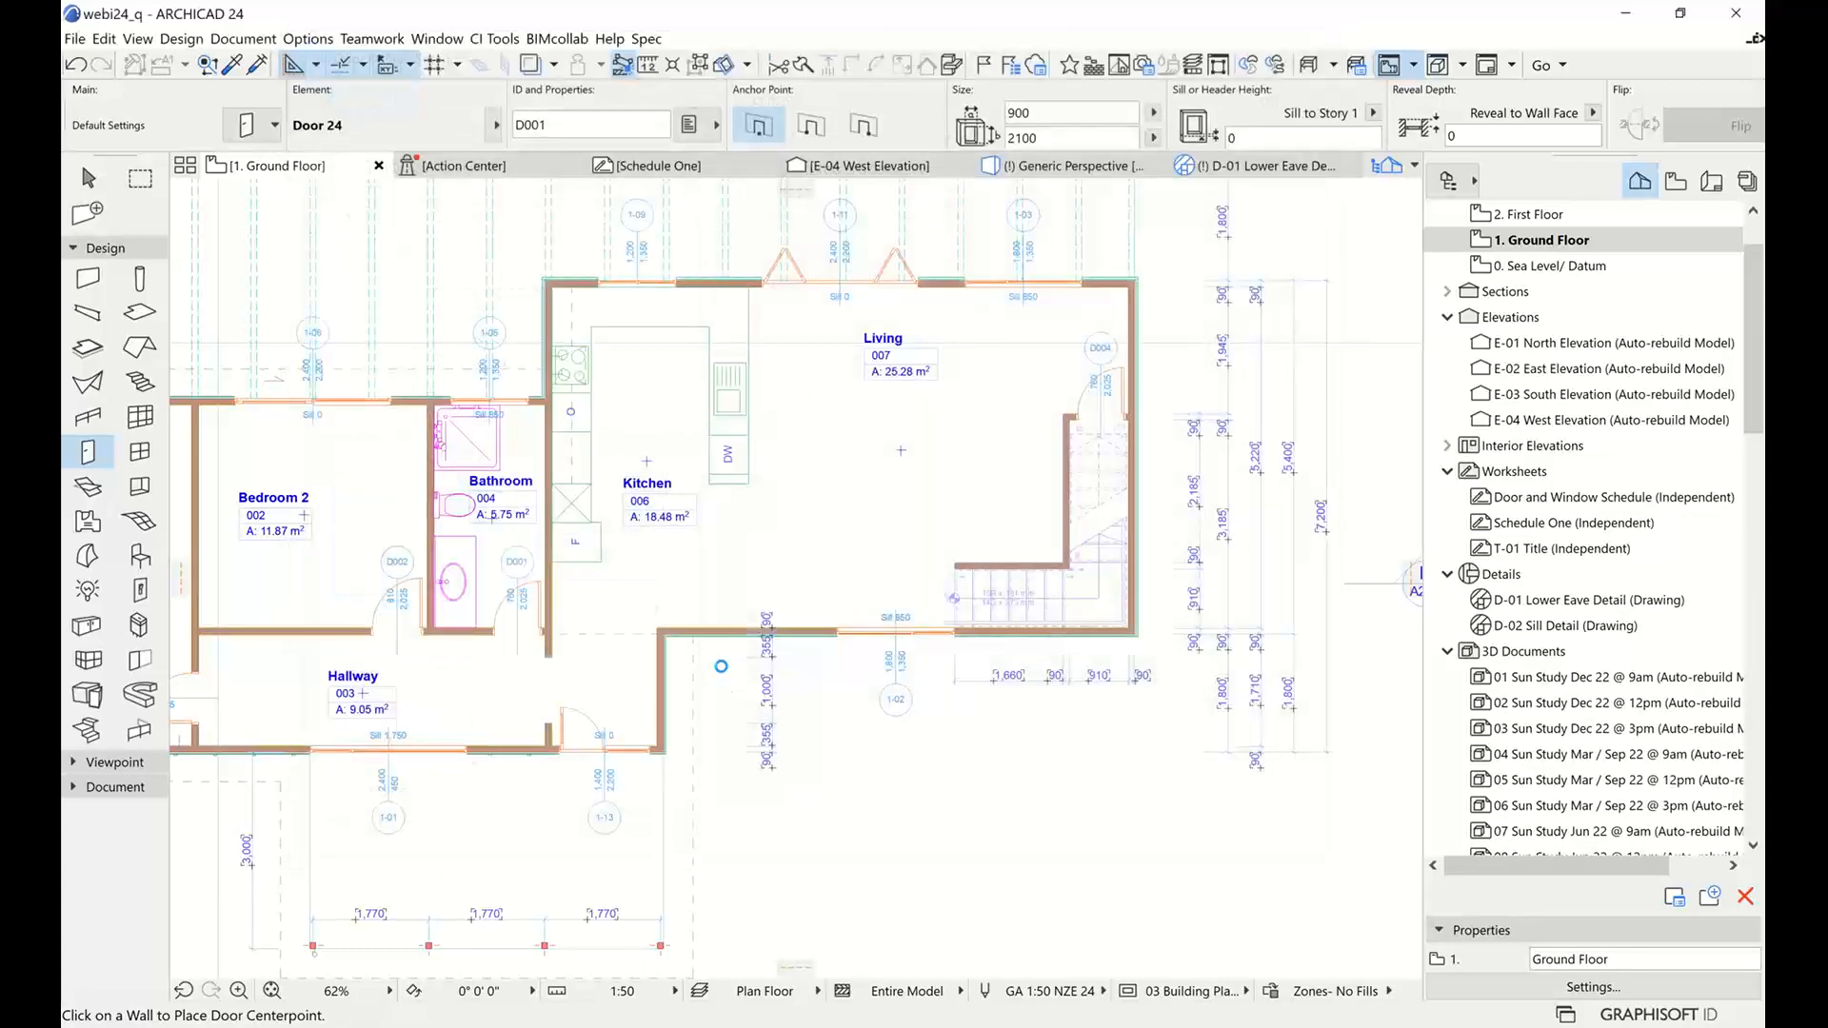
Place the double-leaf CI Tools Door in the exterior wall beside window 1-02, swinging outward, and select it
scroll(729, 630, up, 3)
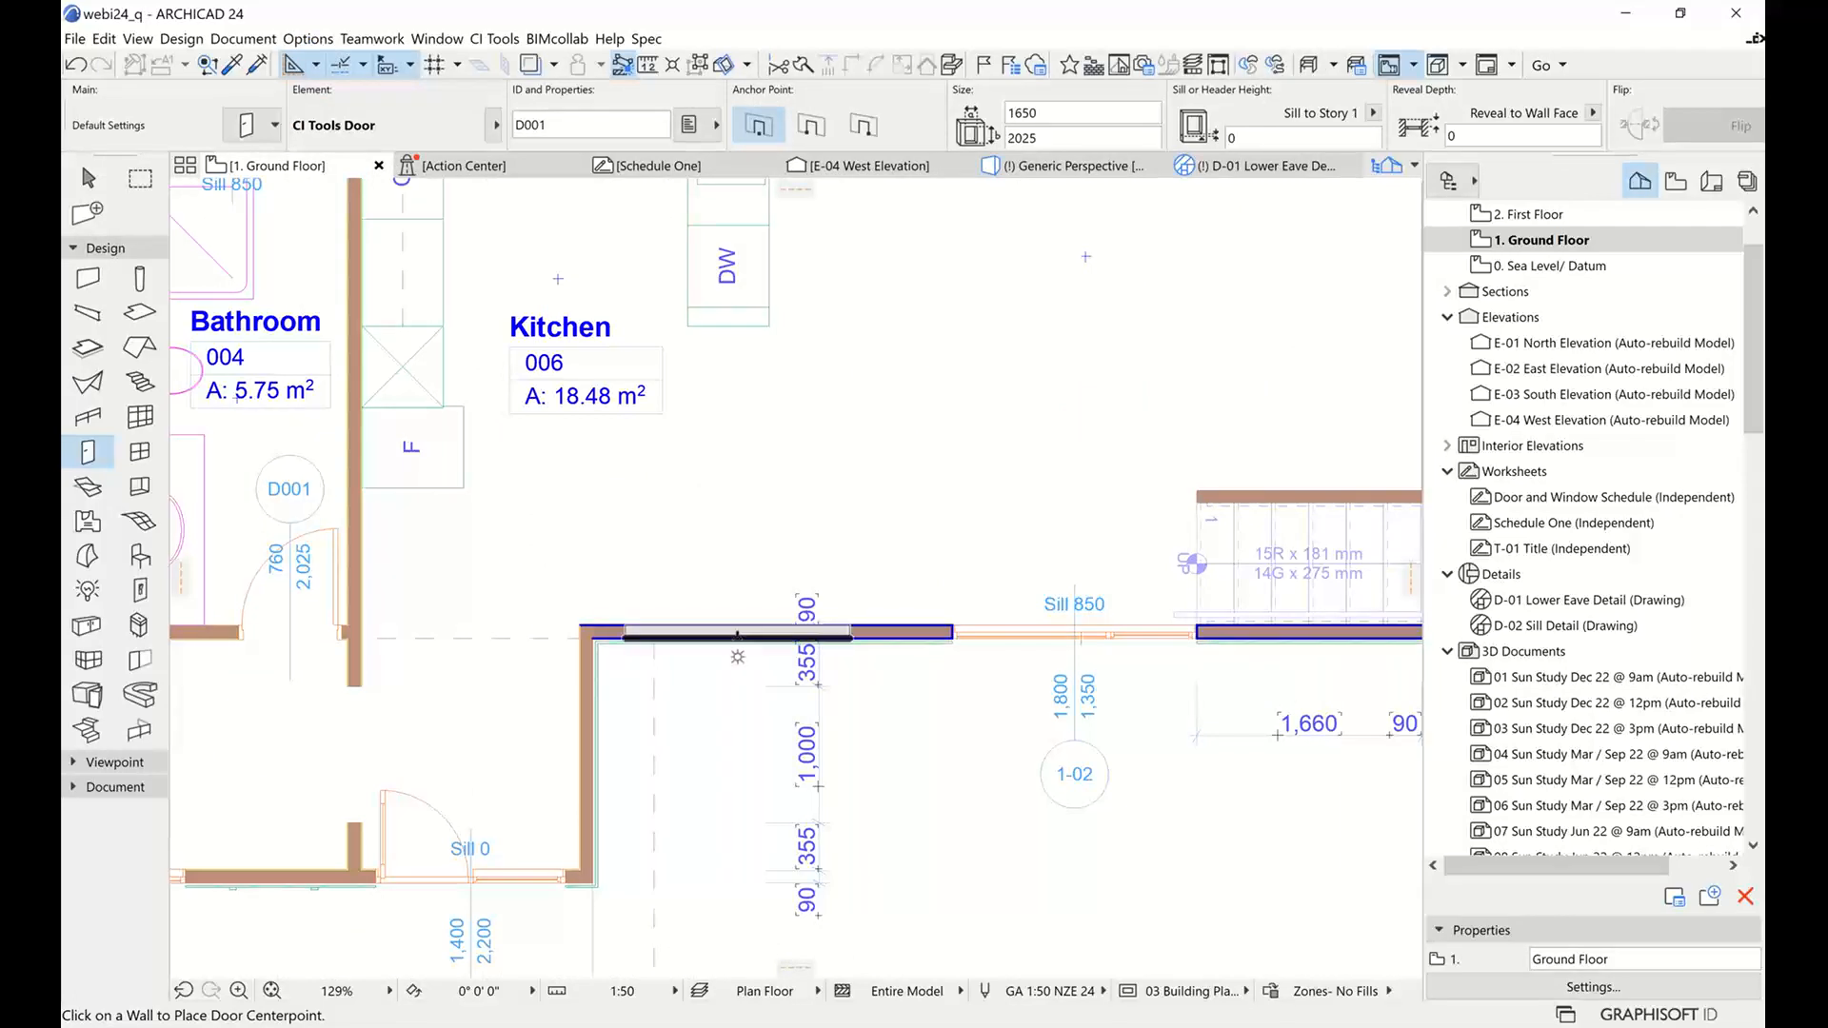
click(732, 633)
click(739, 720)
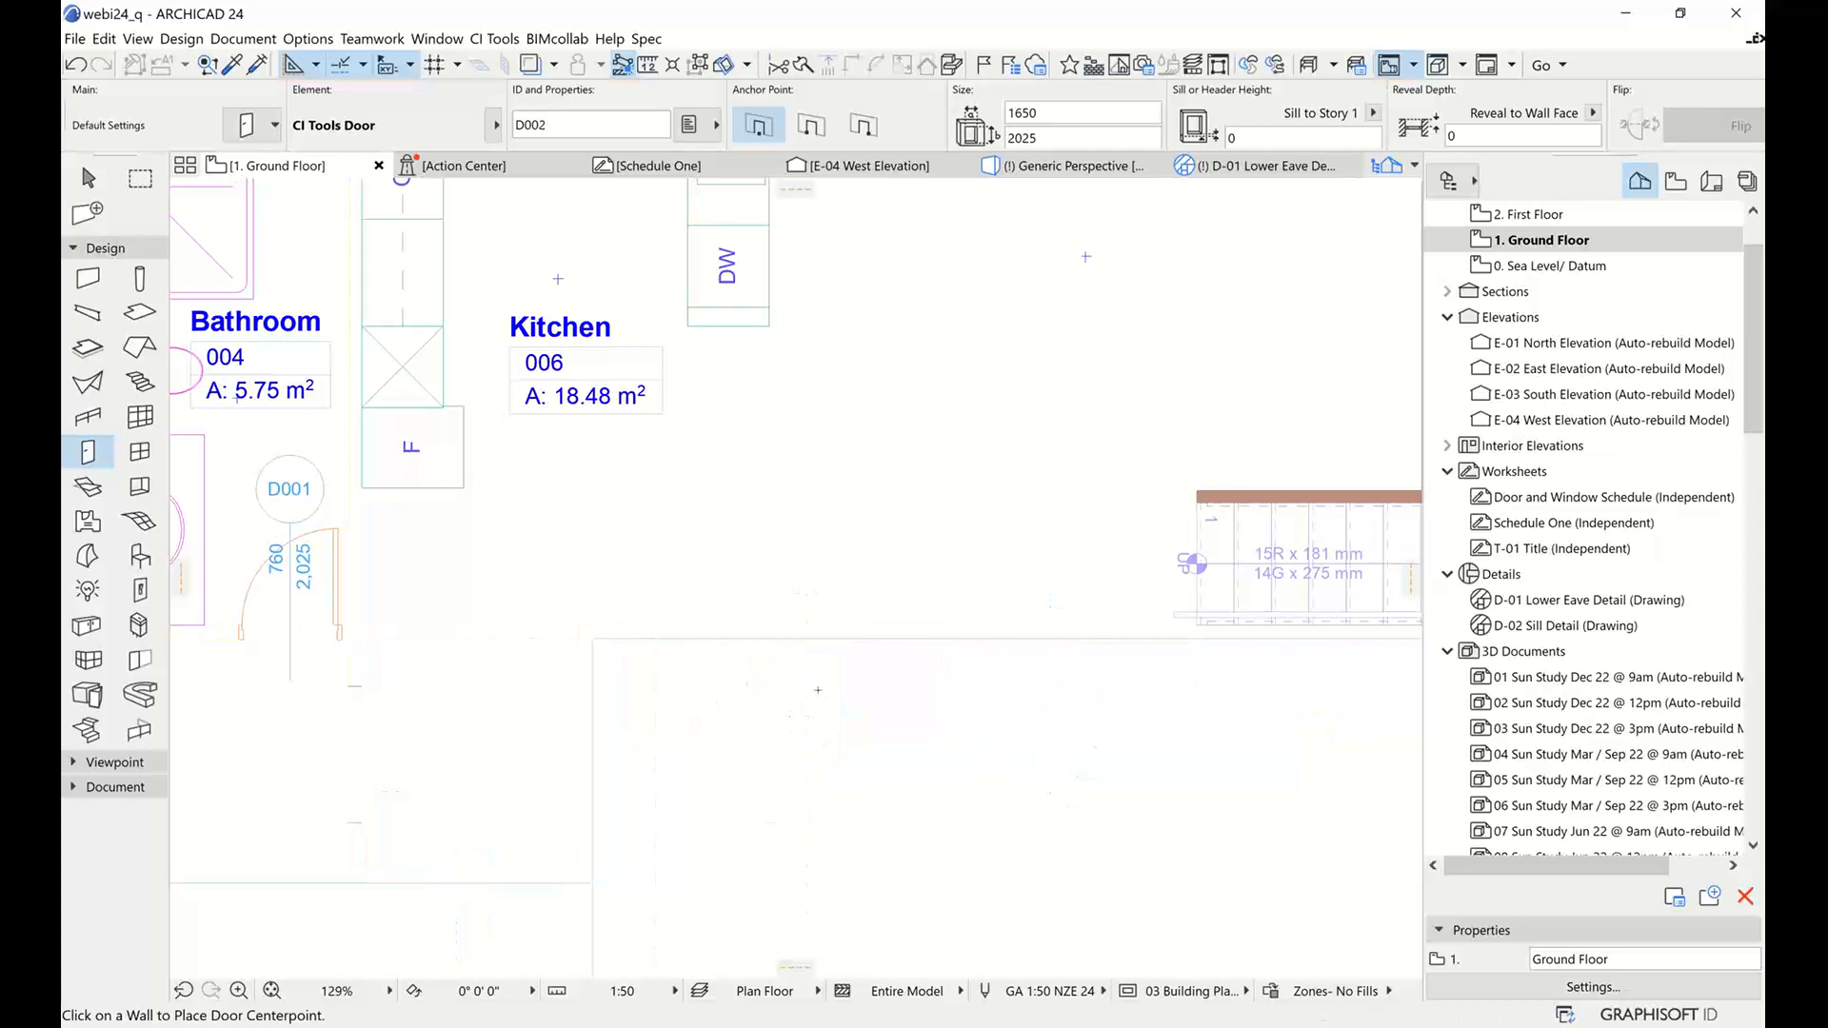
scroll(868, 698, down, 3)
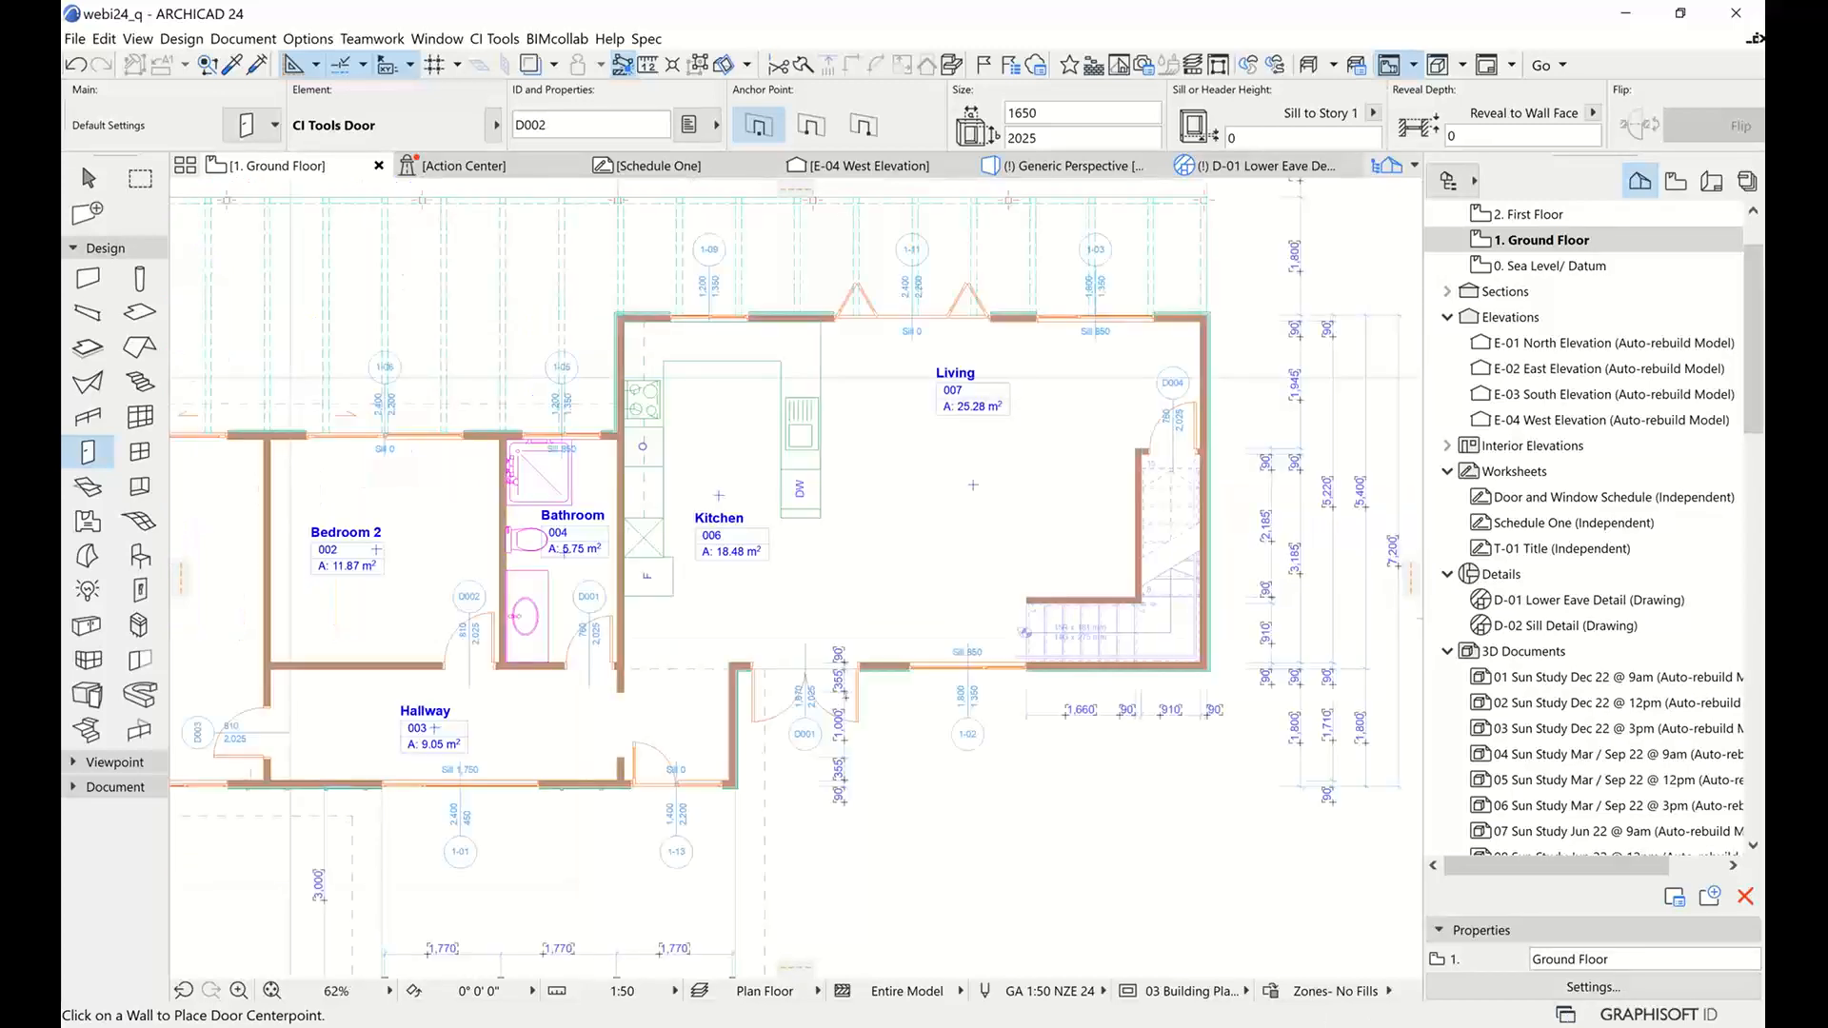
scroll(736, 674, up, 3)
click(103, 188)
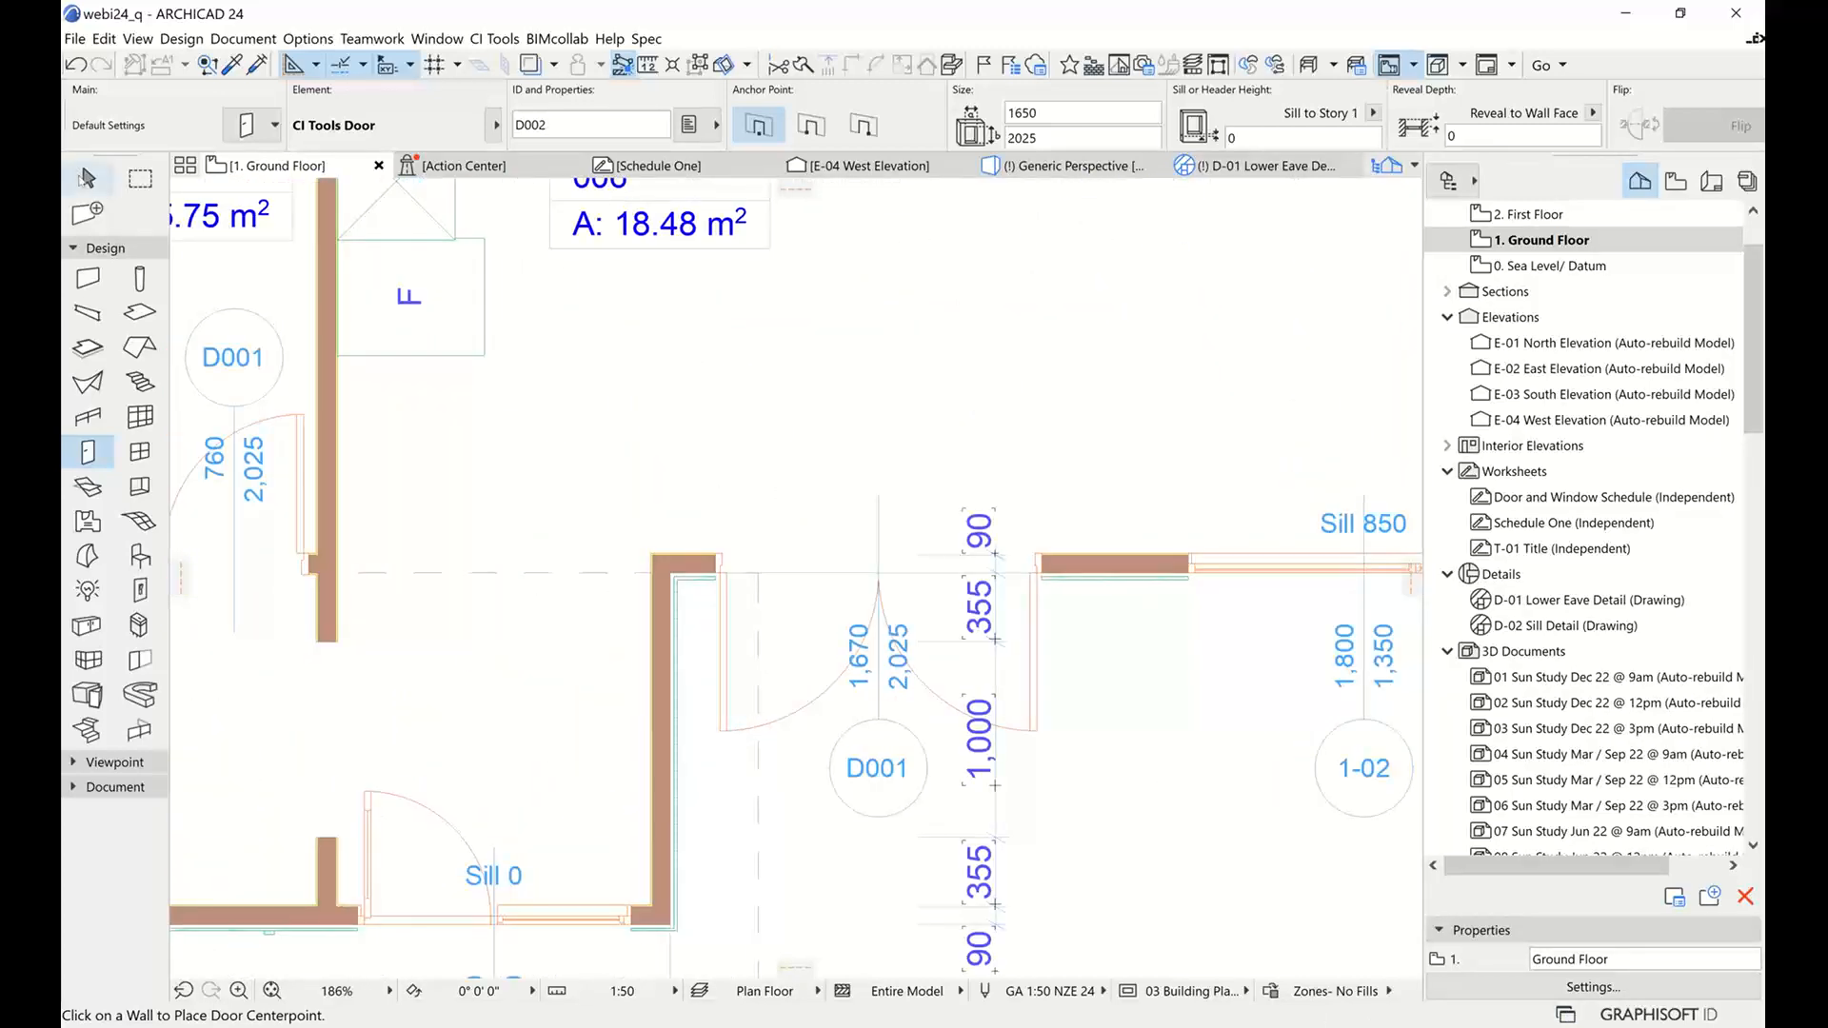
click(1038, 553)
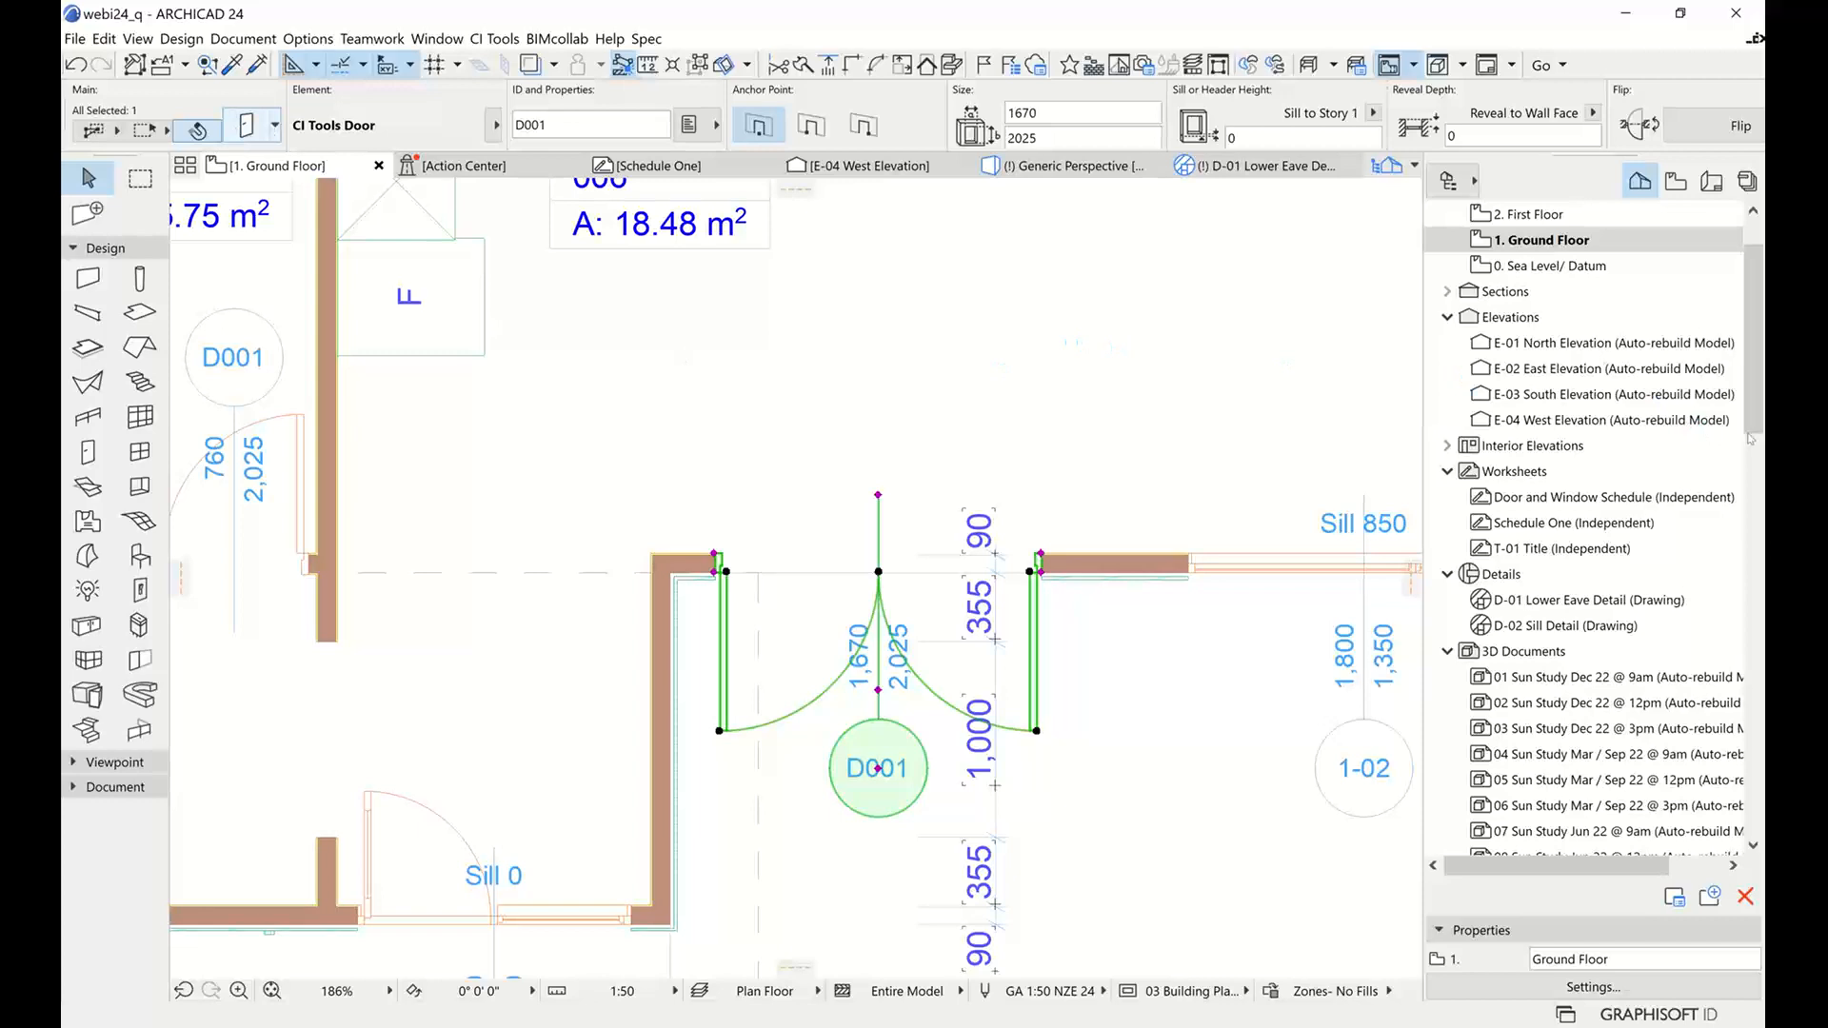
Try kick plates on the exterior and interior faces of the placed CI Tools Door, and cancel the door settings
key(ctrl+t)
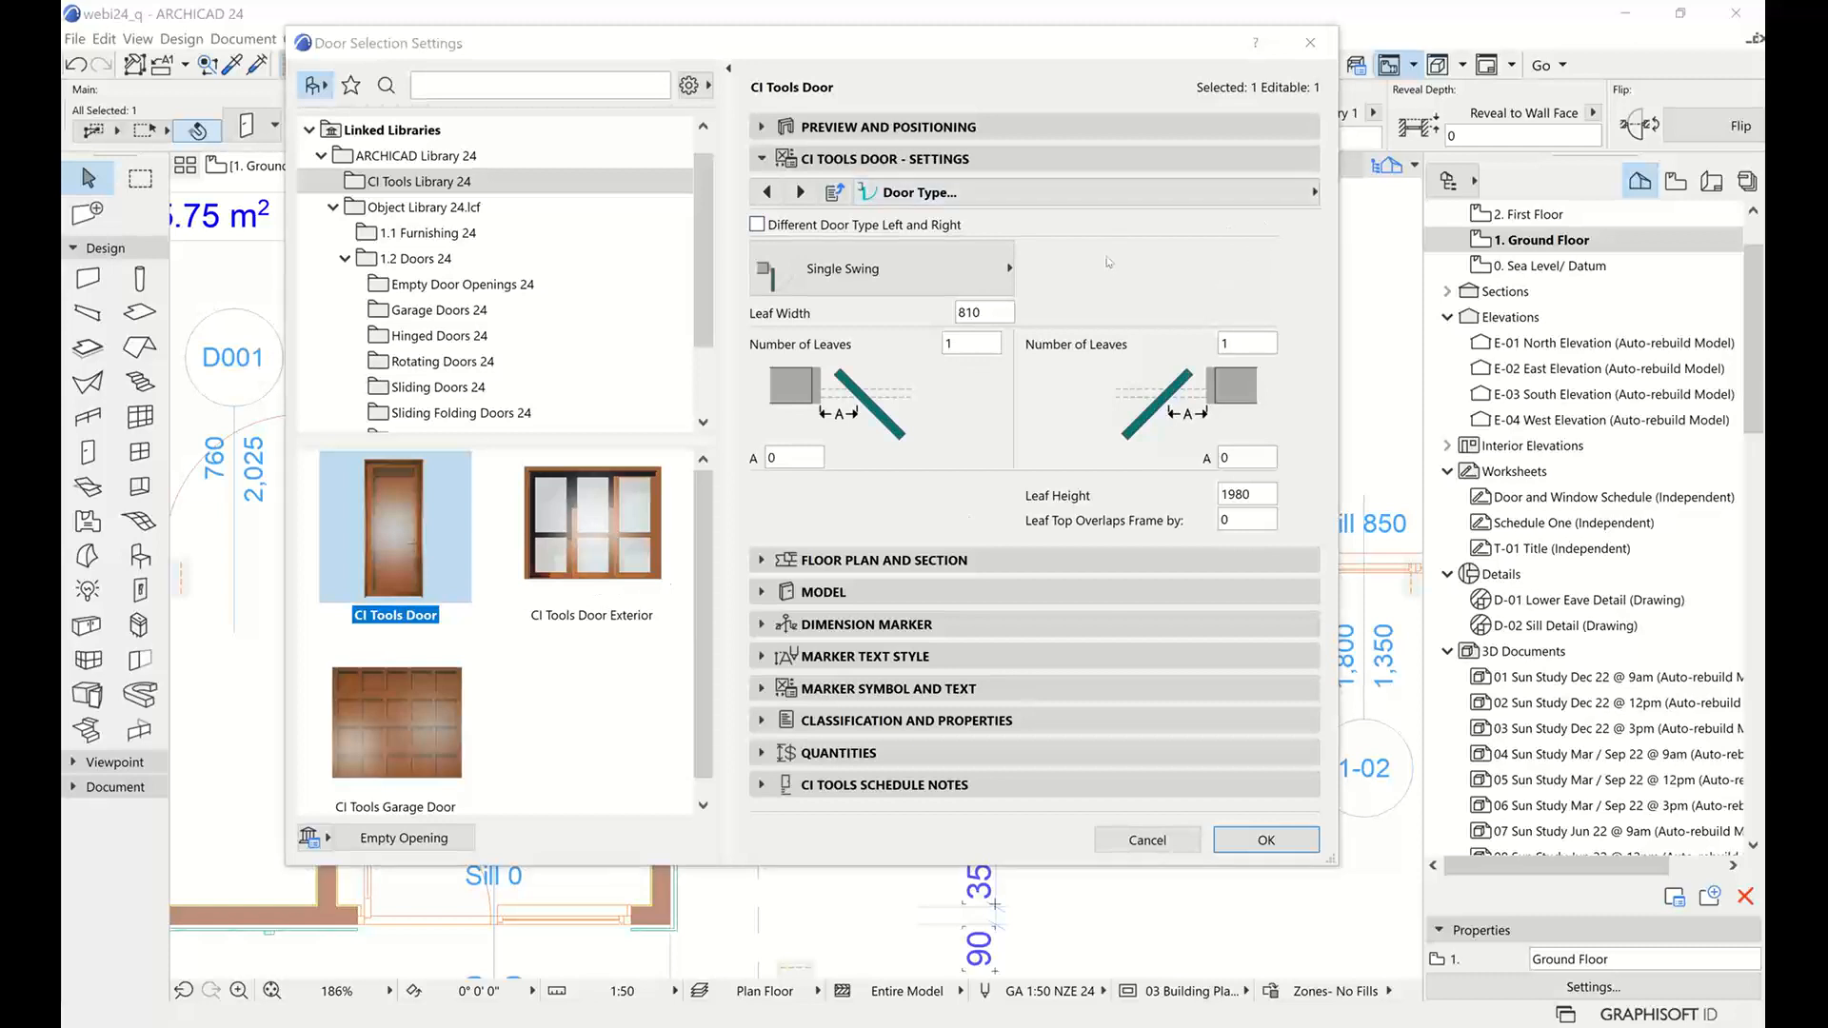
click(1095, 186)
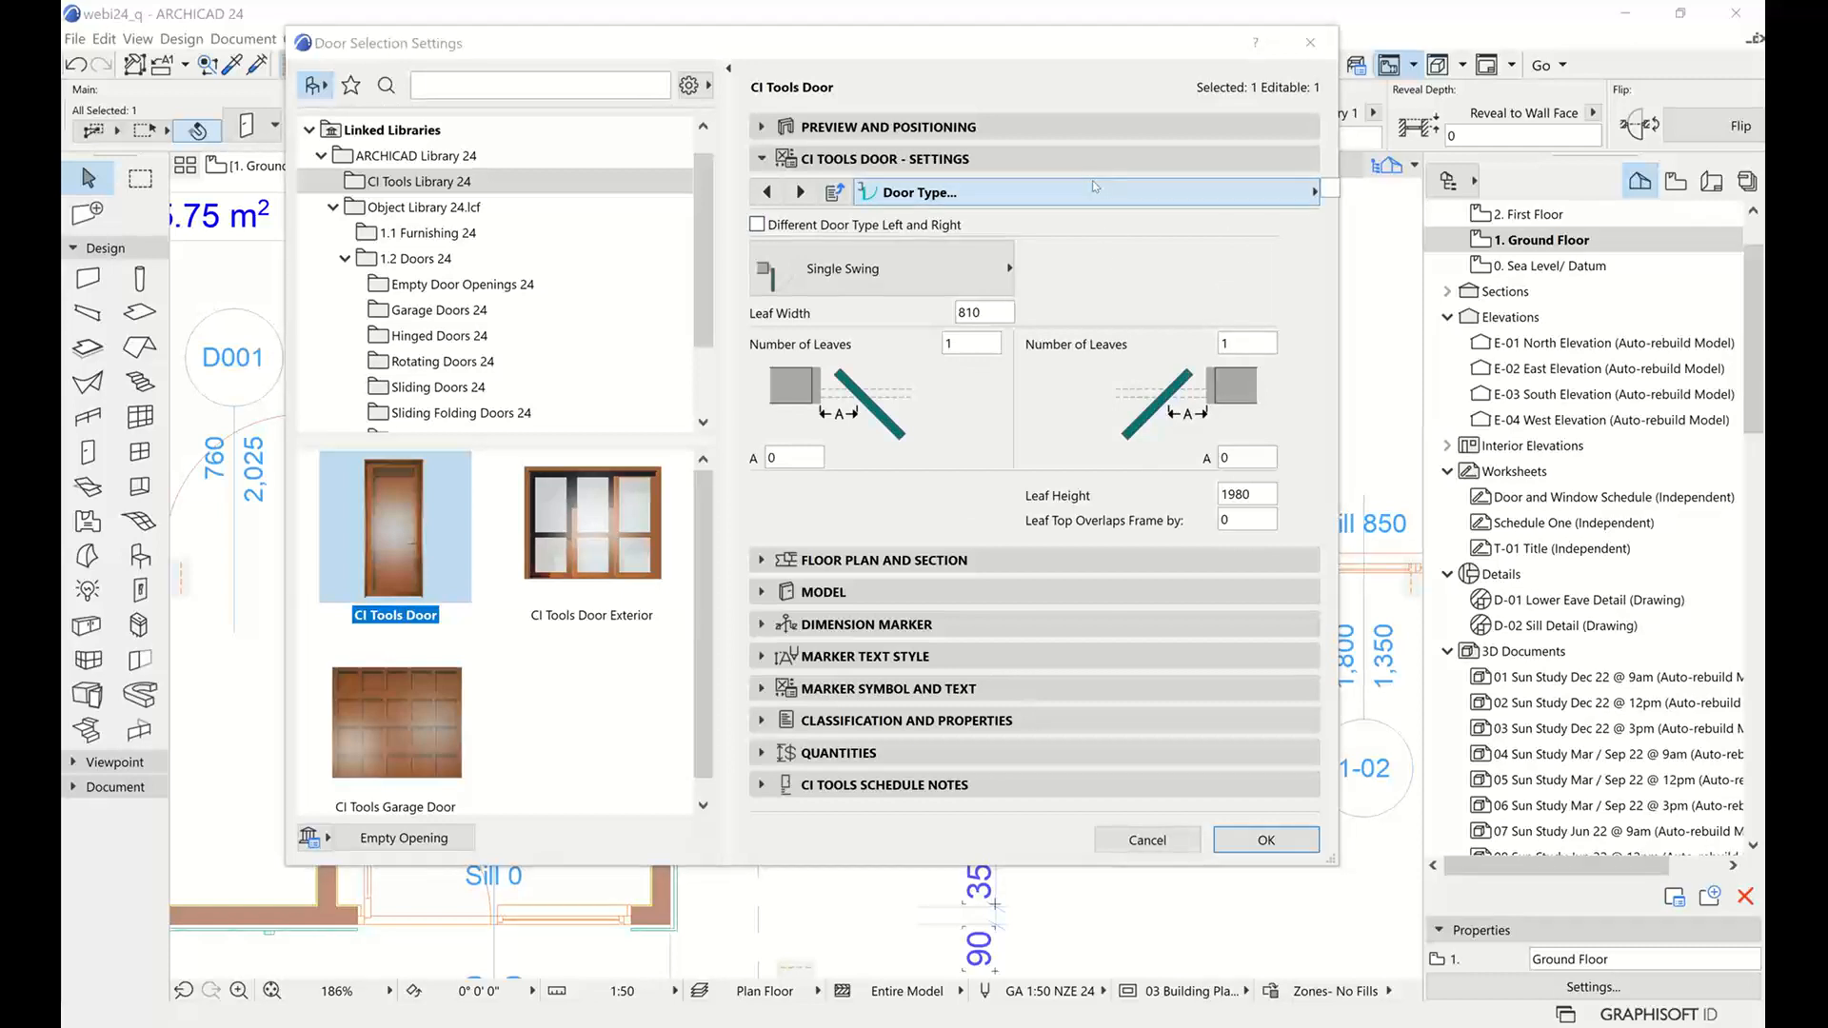
click(1184, 367)
click(1252, 193)
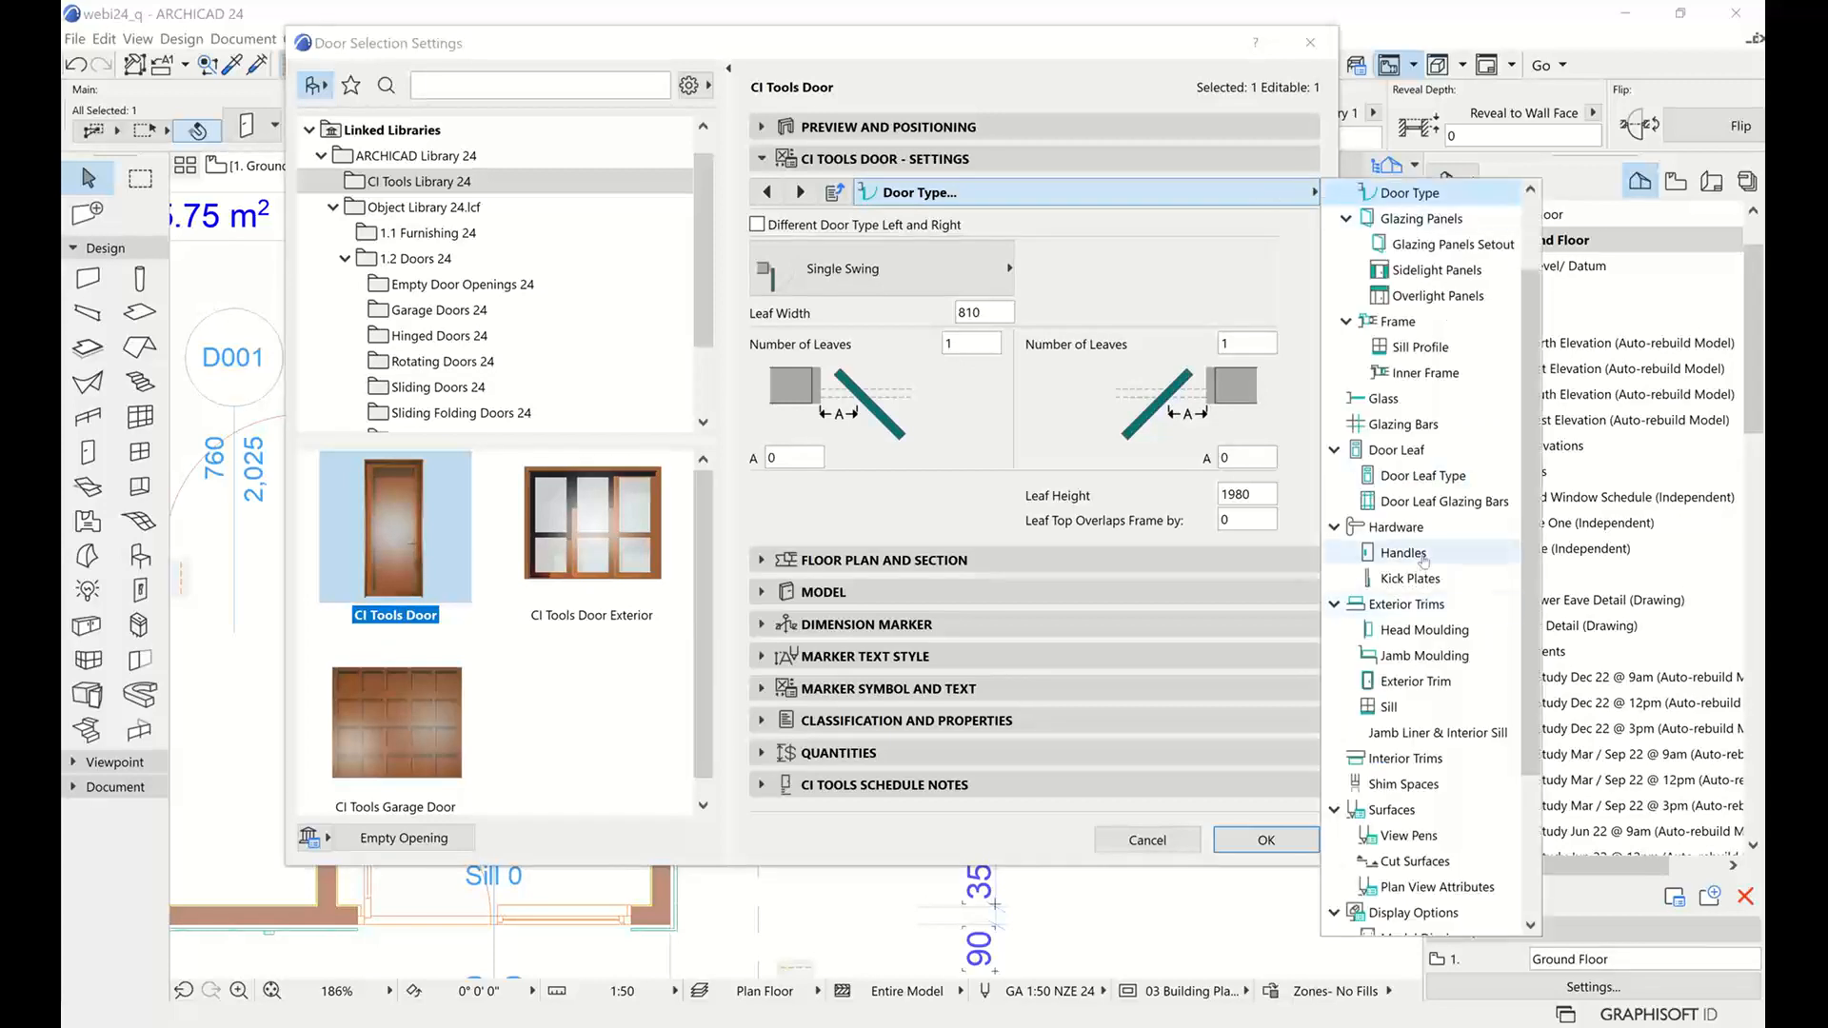
click(1421, 578)
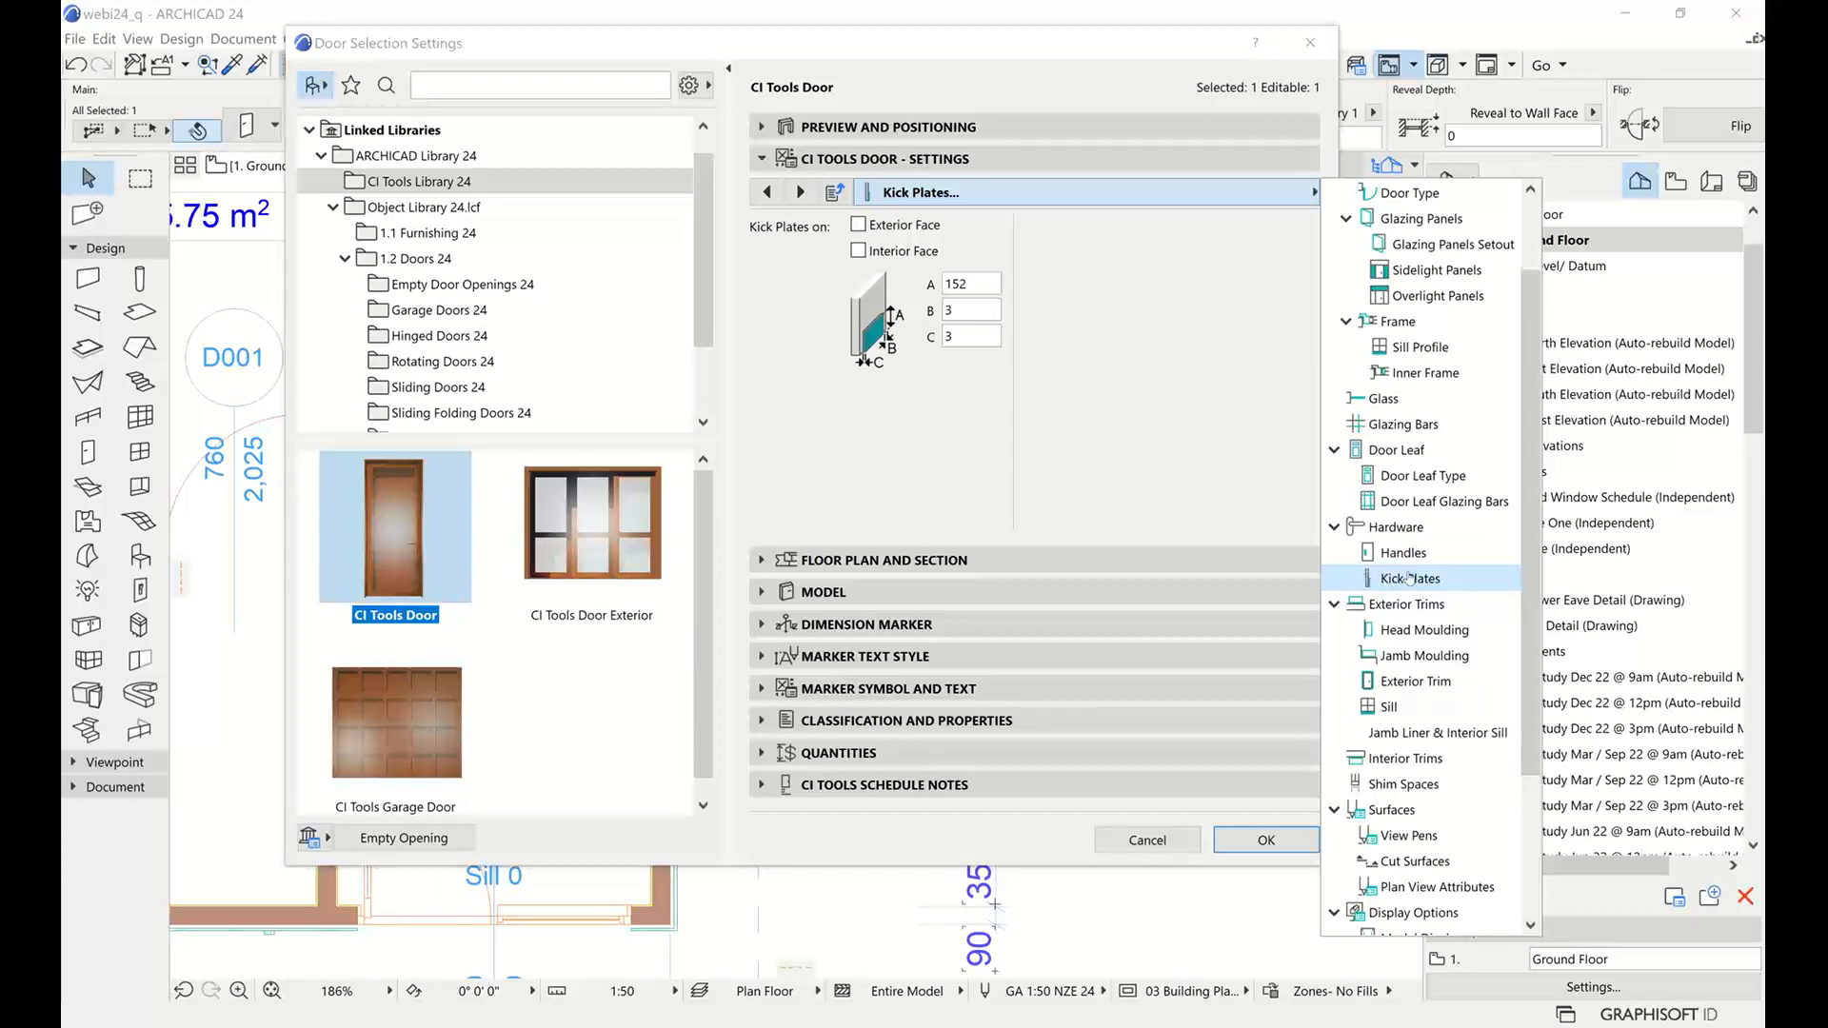
click(1205, 414)
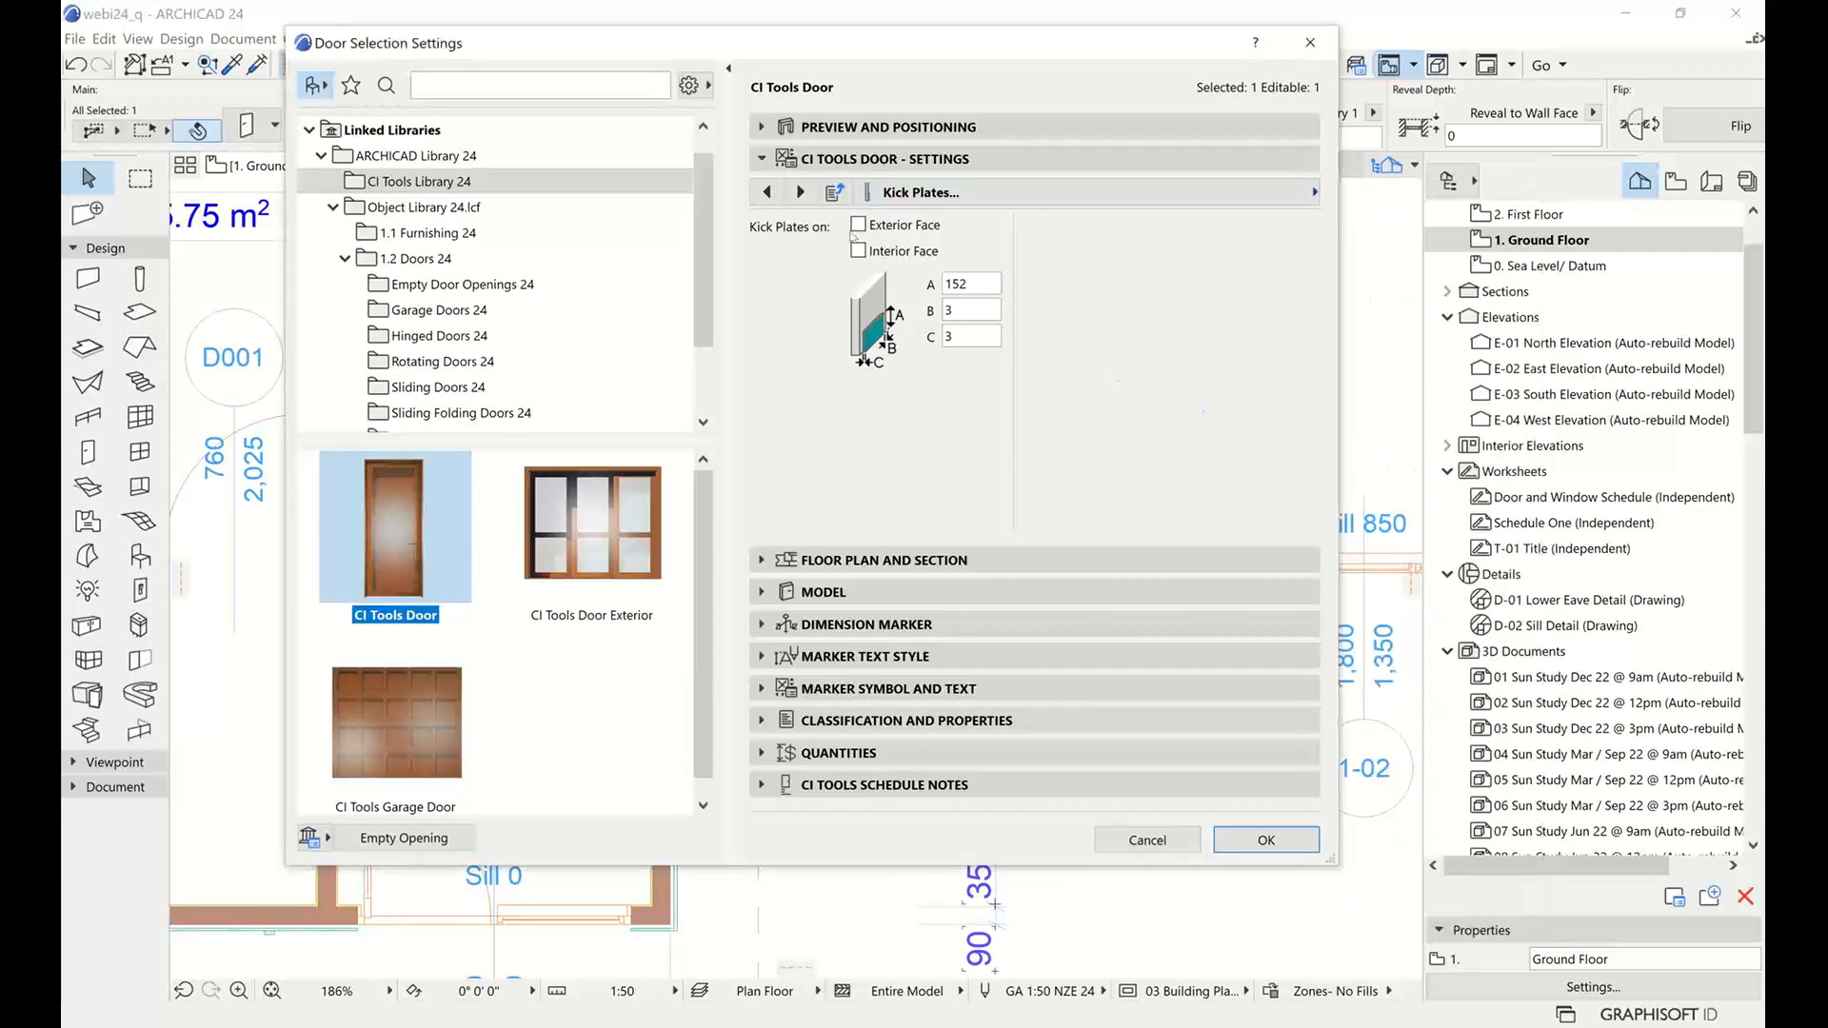
click(858, 226)
click(859, 252)
click(1158, 193)
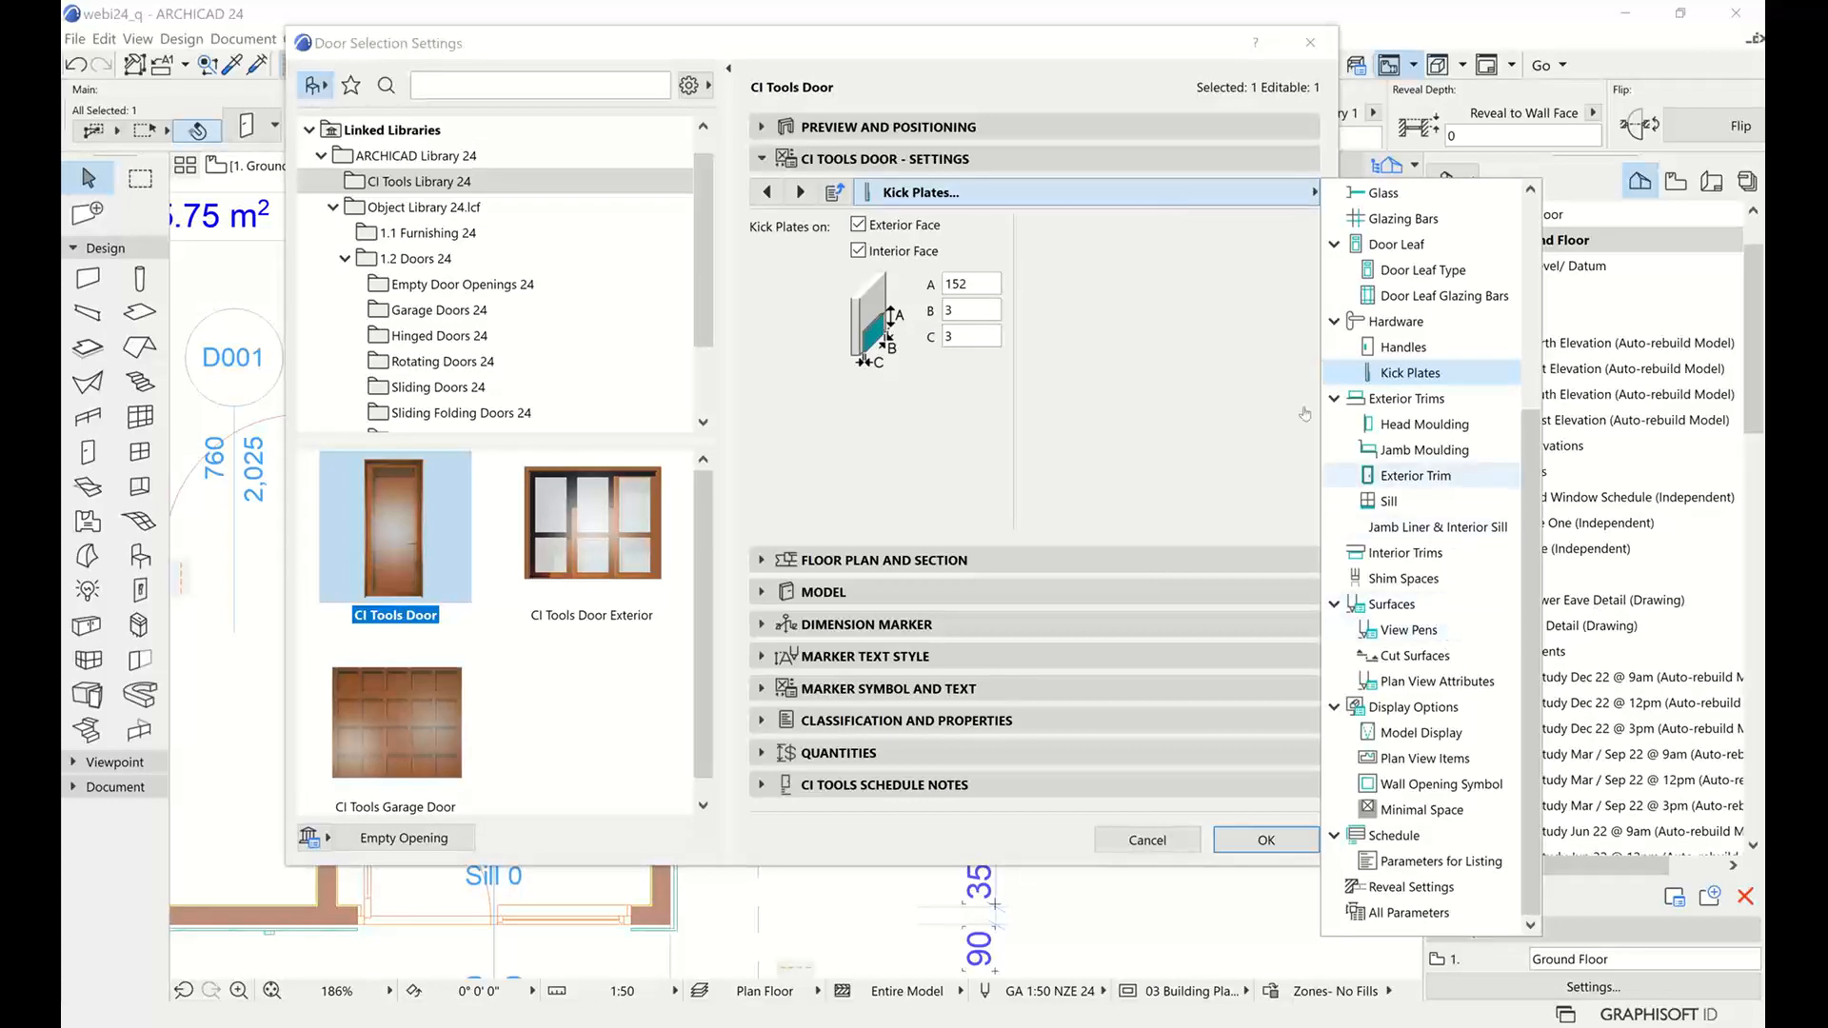
click(1234, 391)
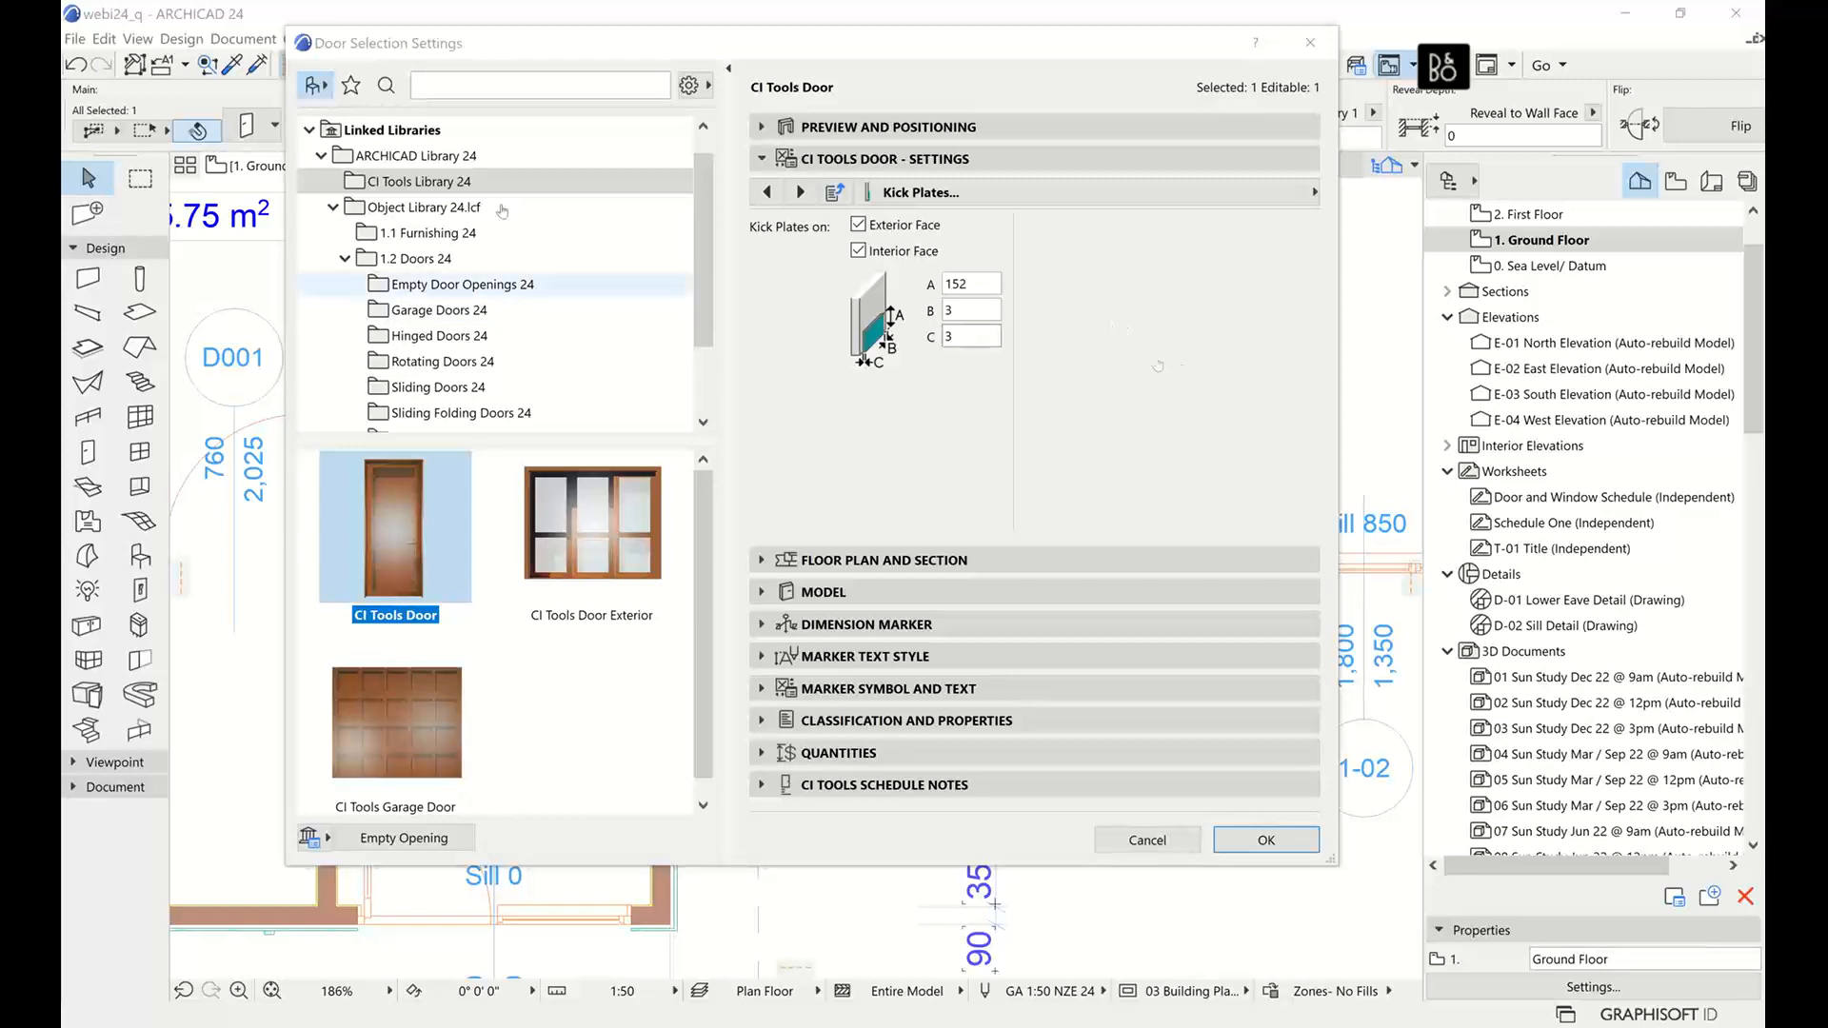
click(1167, 850)
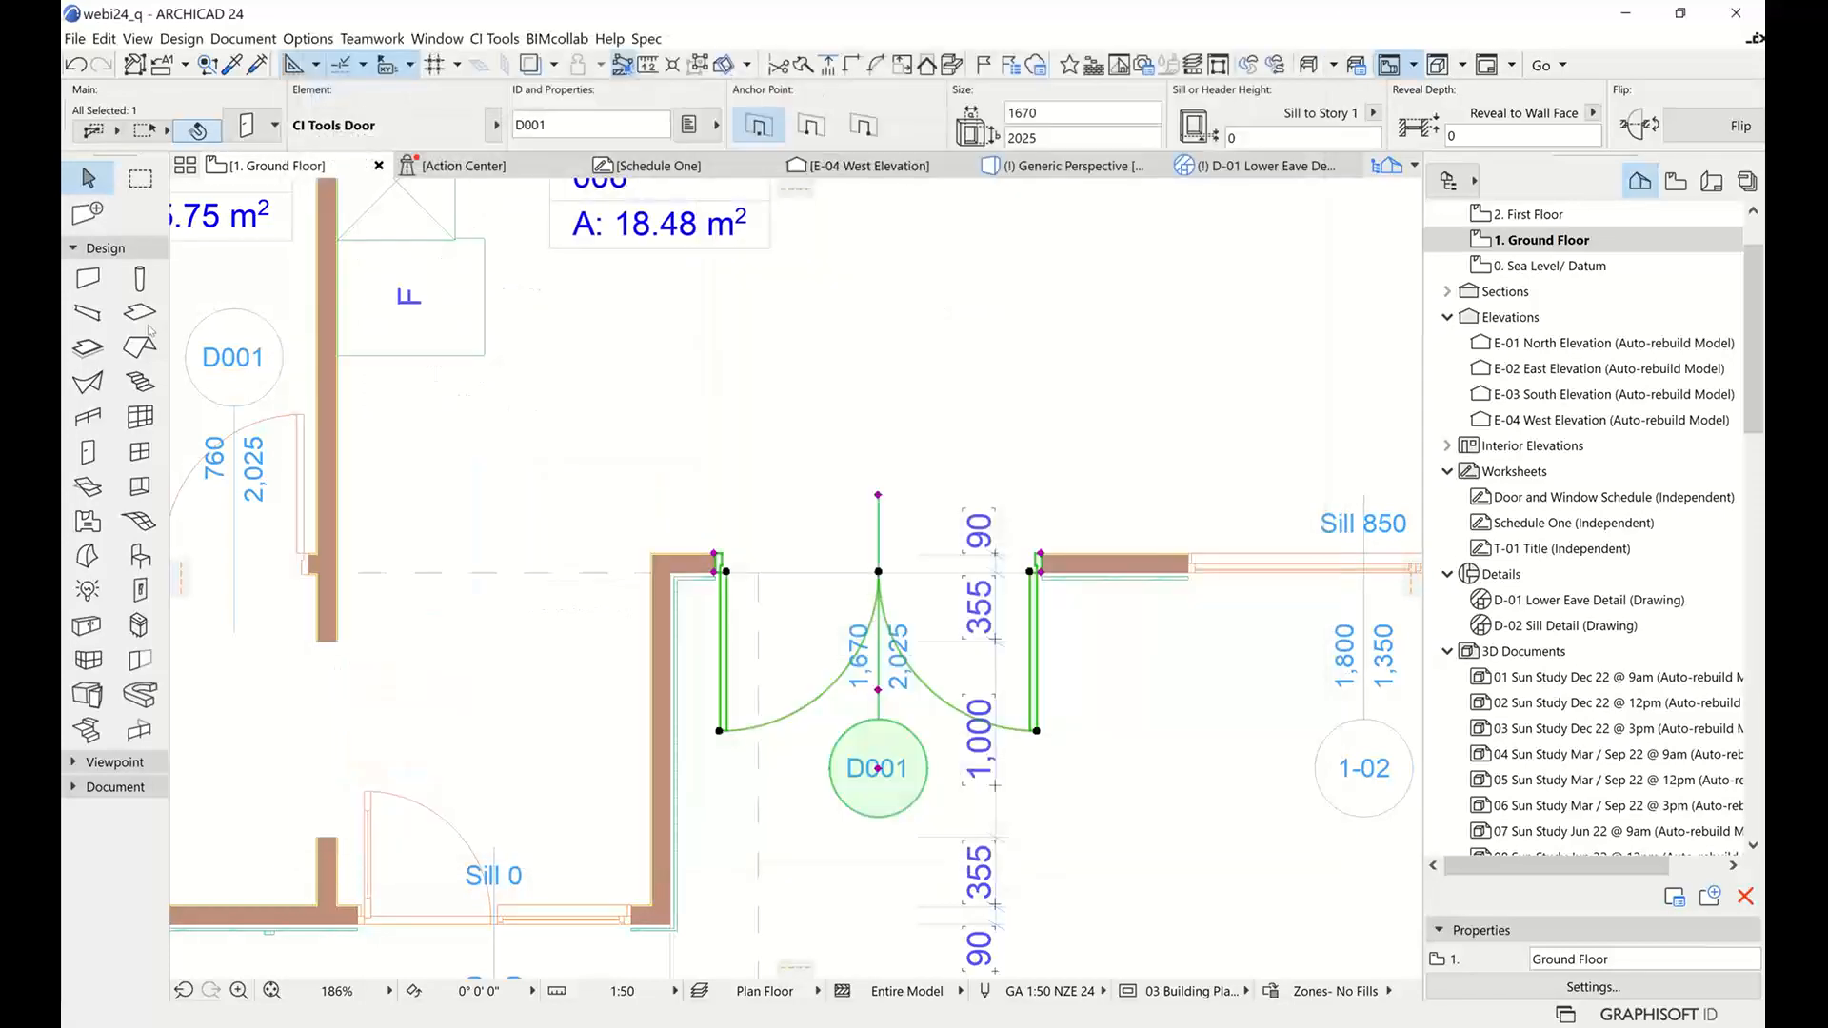
Deselect the door and open the Glazing Panel Layout settings of the default CI Tools Window
click(139, 453)
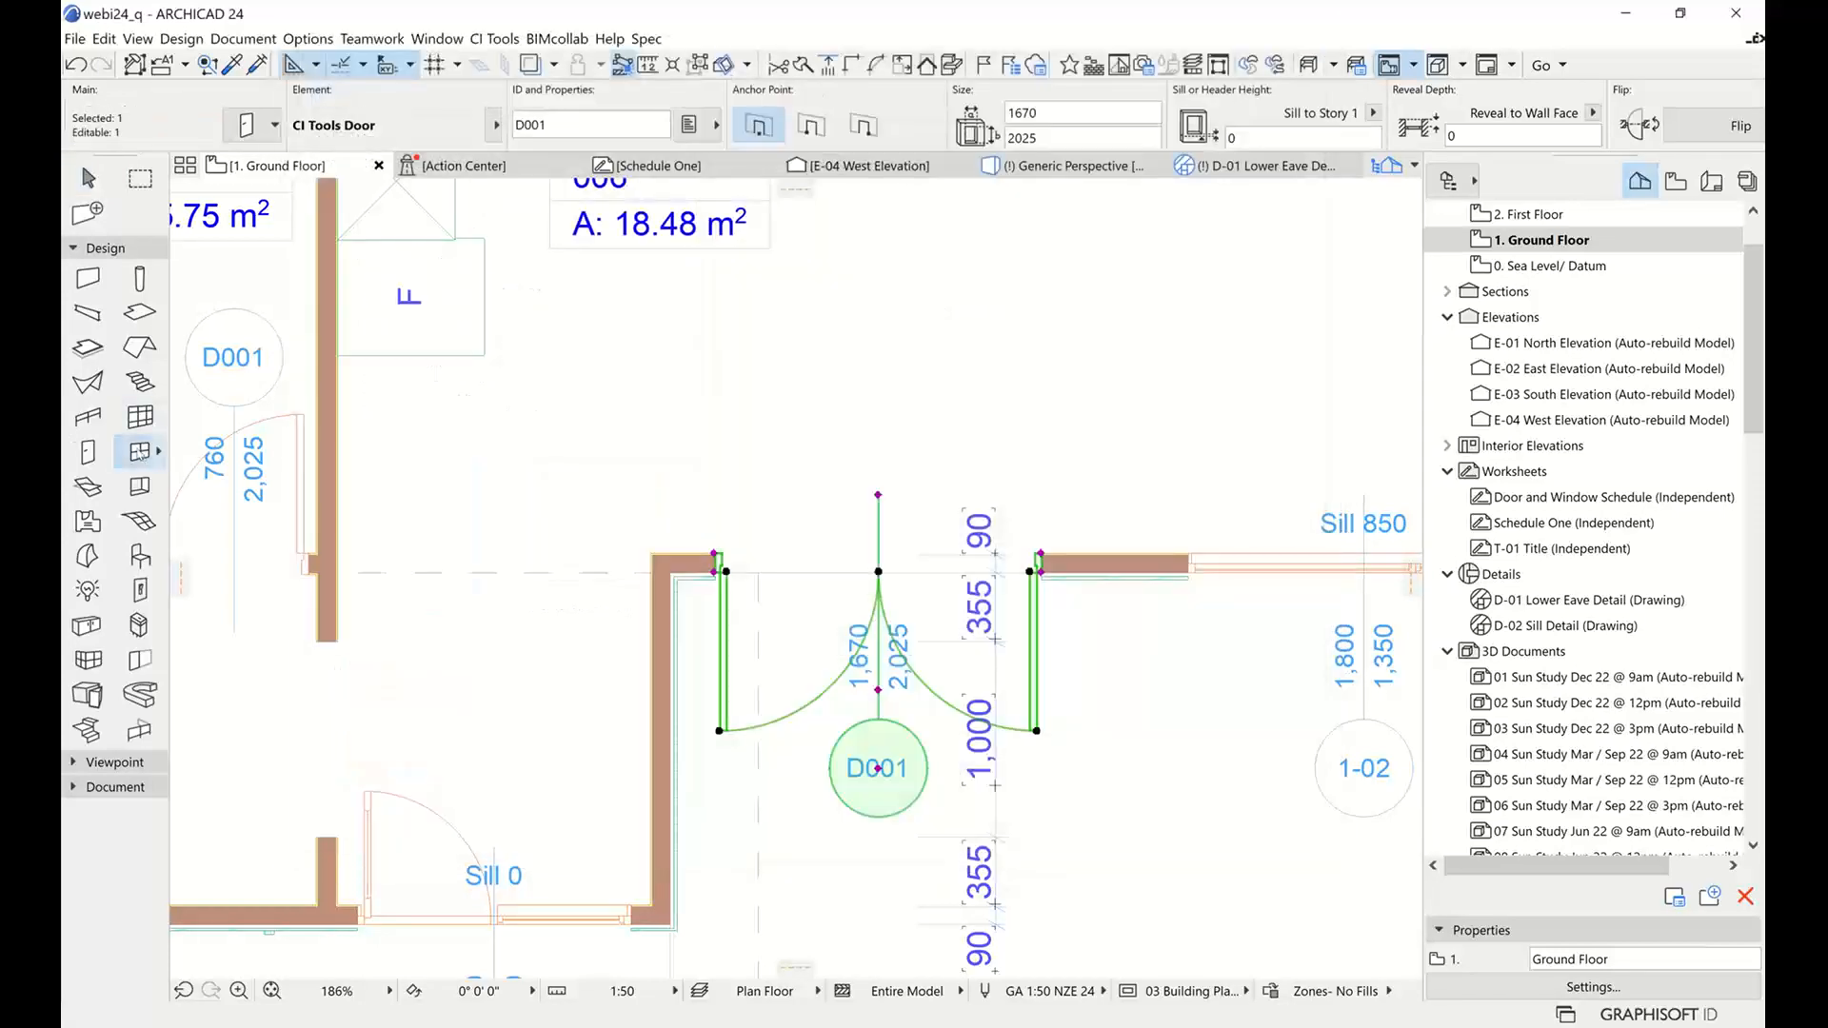
key(Escape)
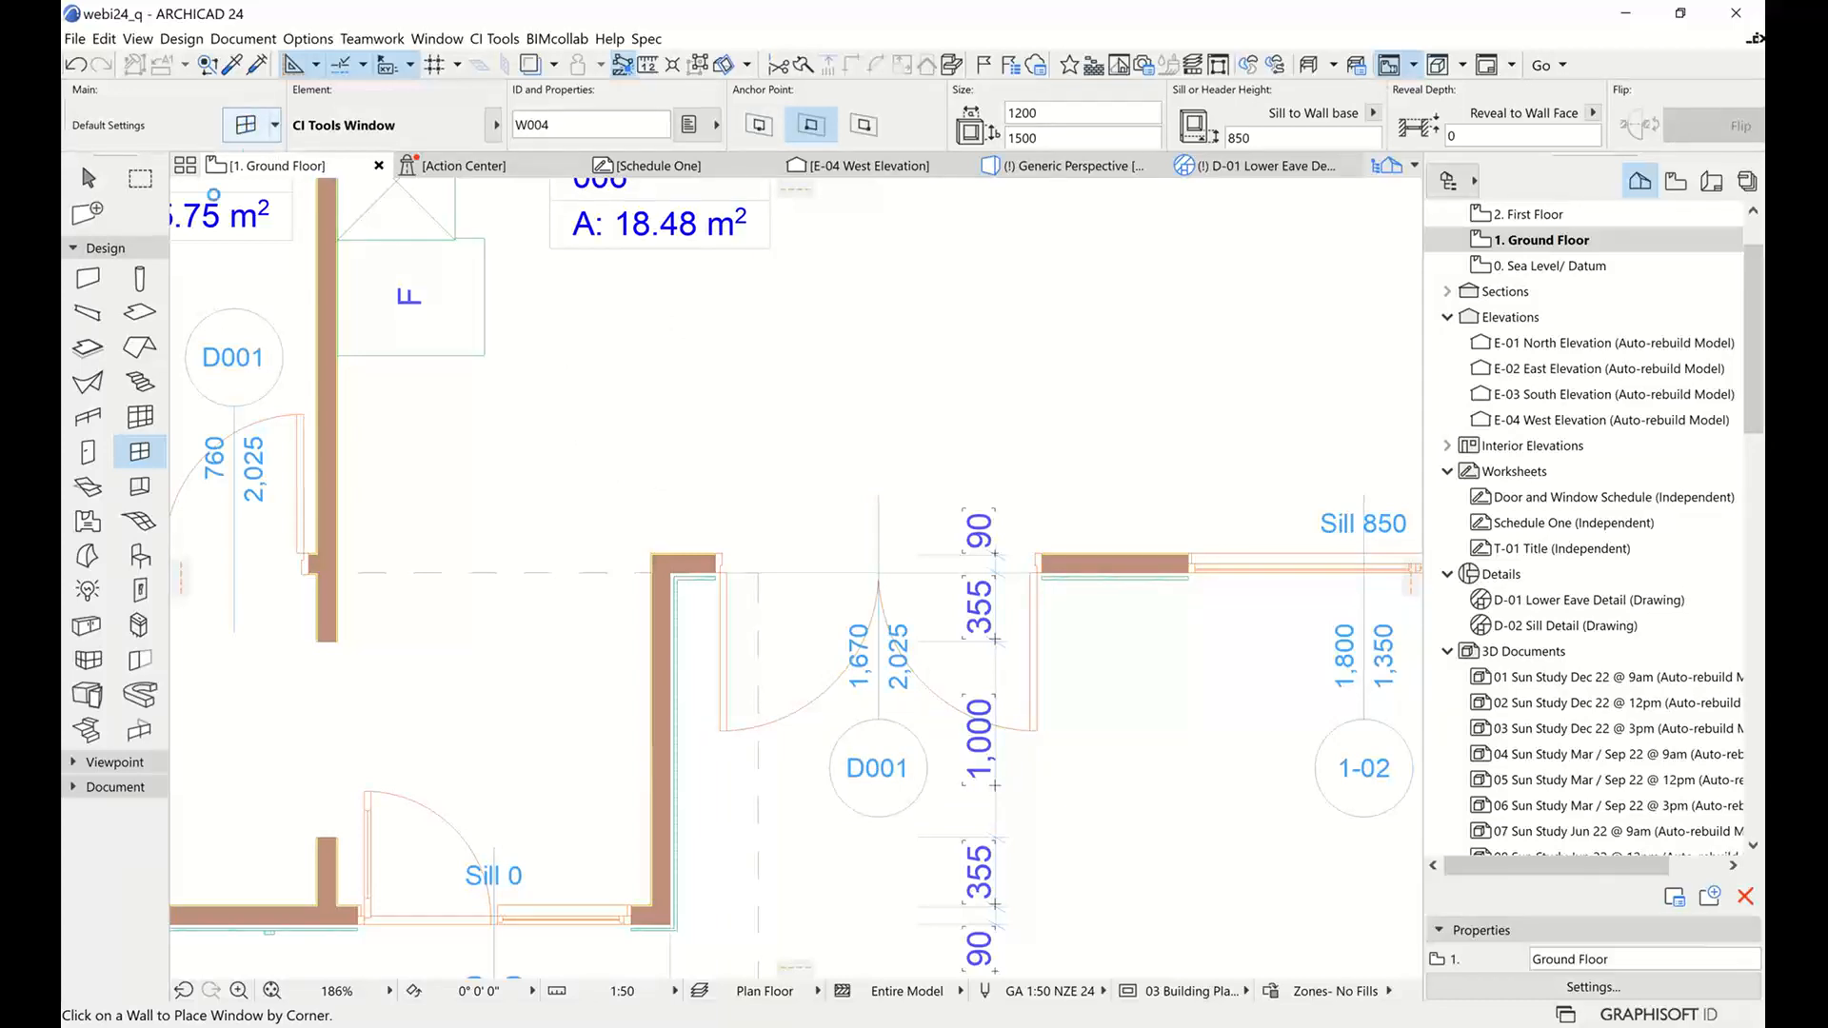
click(246, 124)
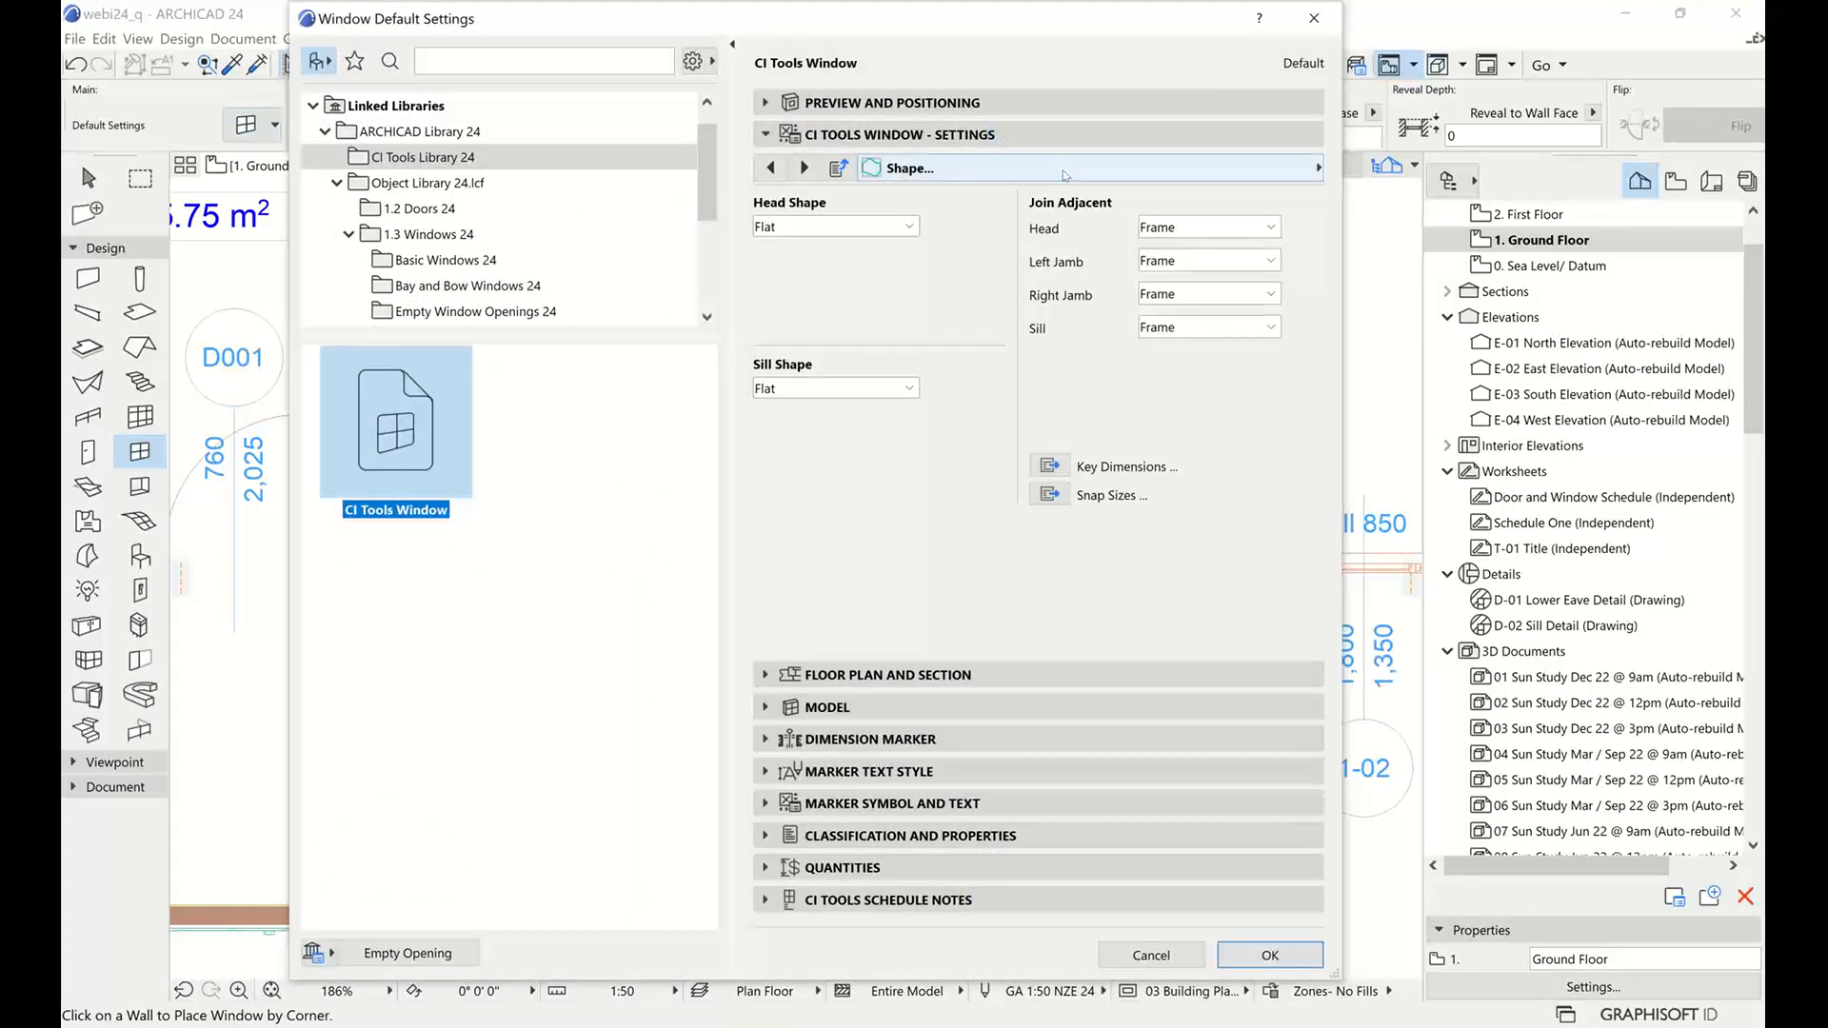
click(1010, 173)
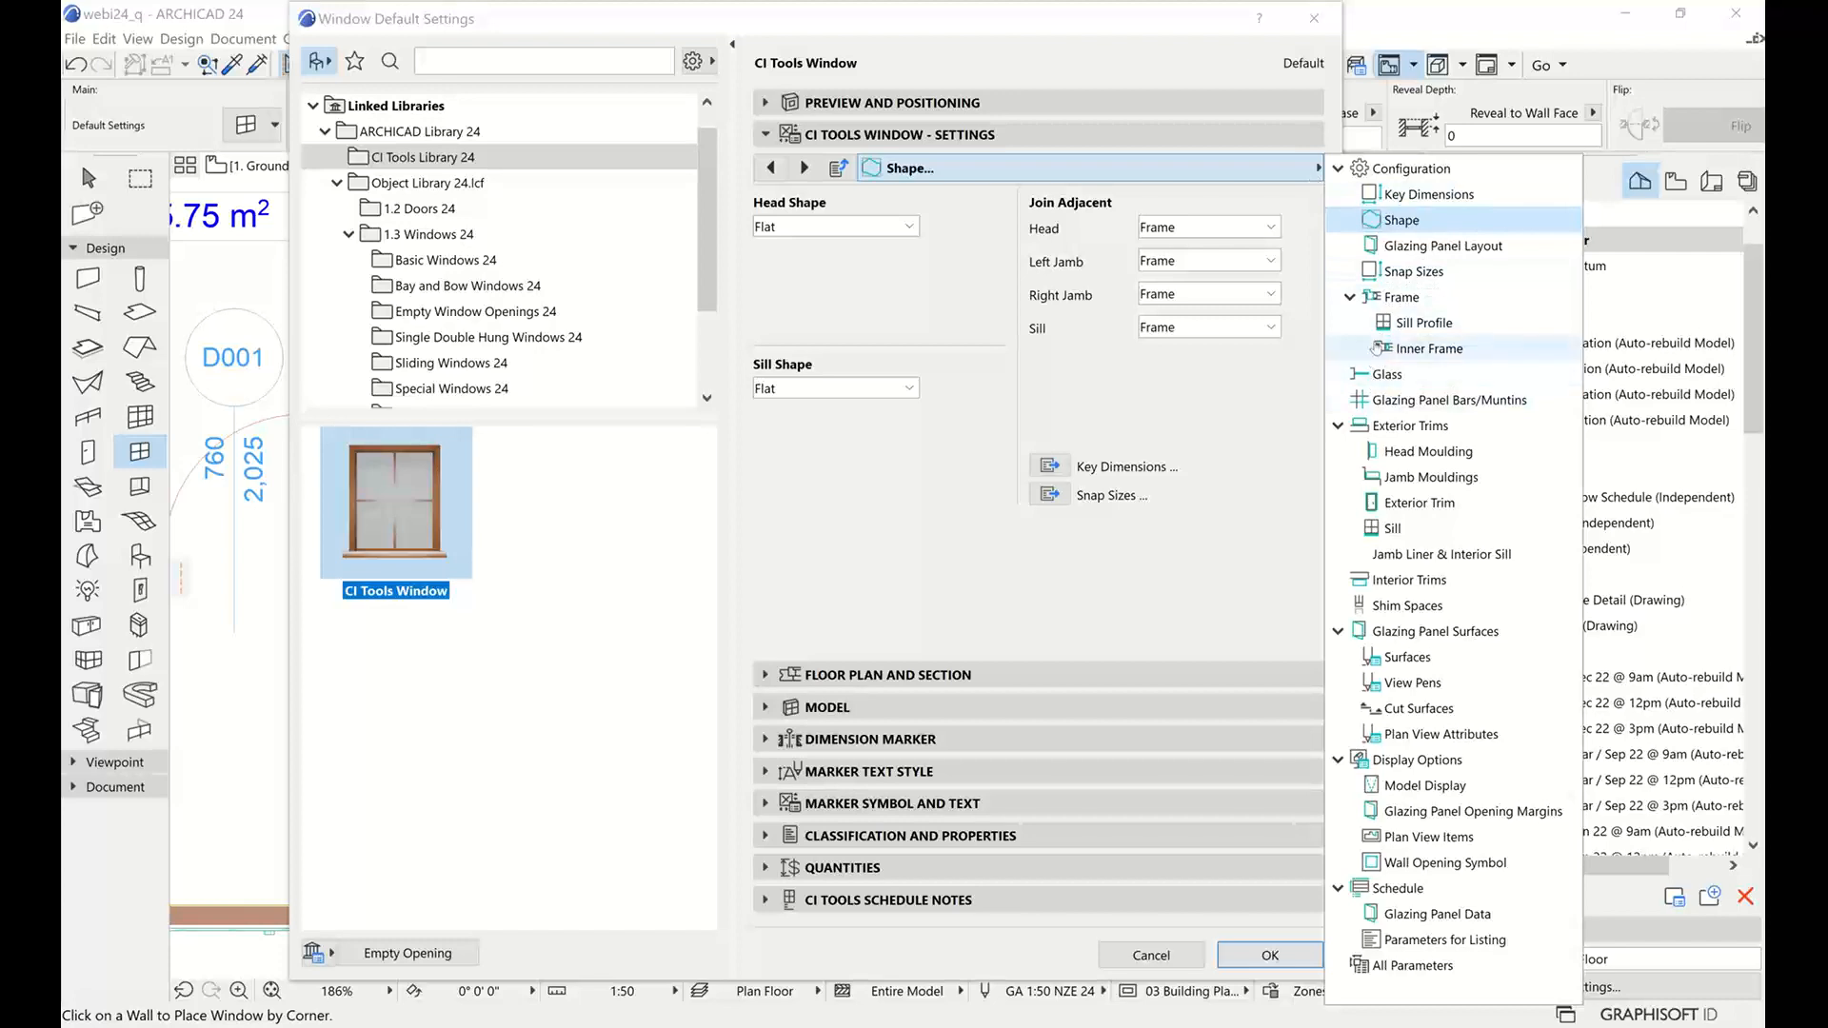
click(1418, 98)
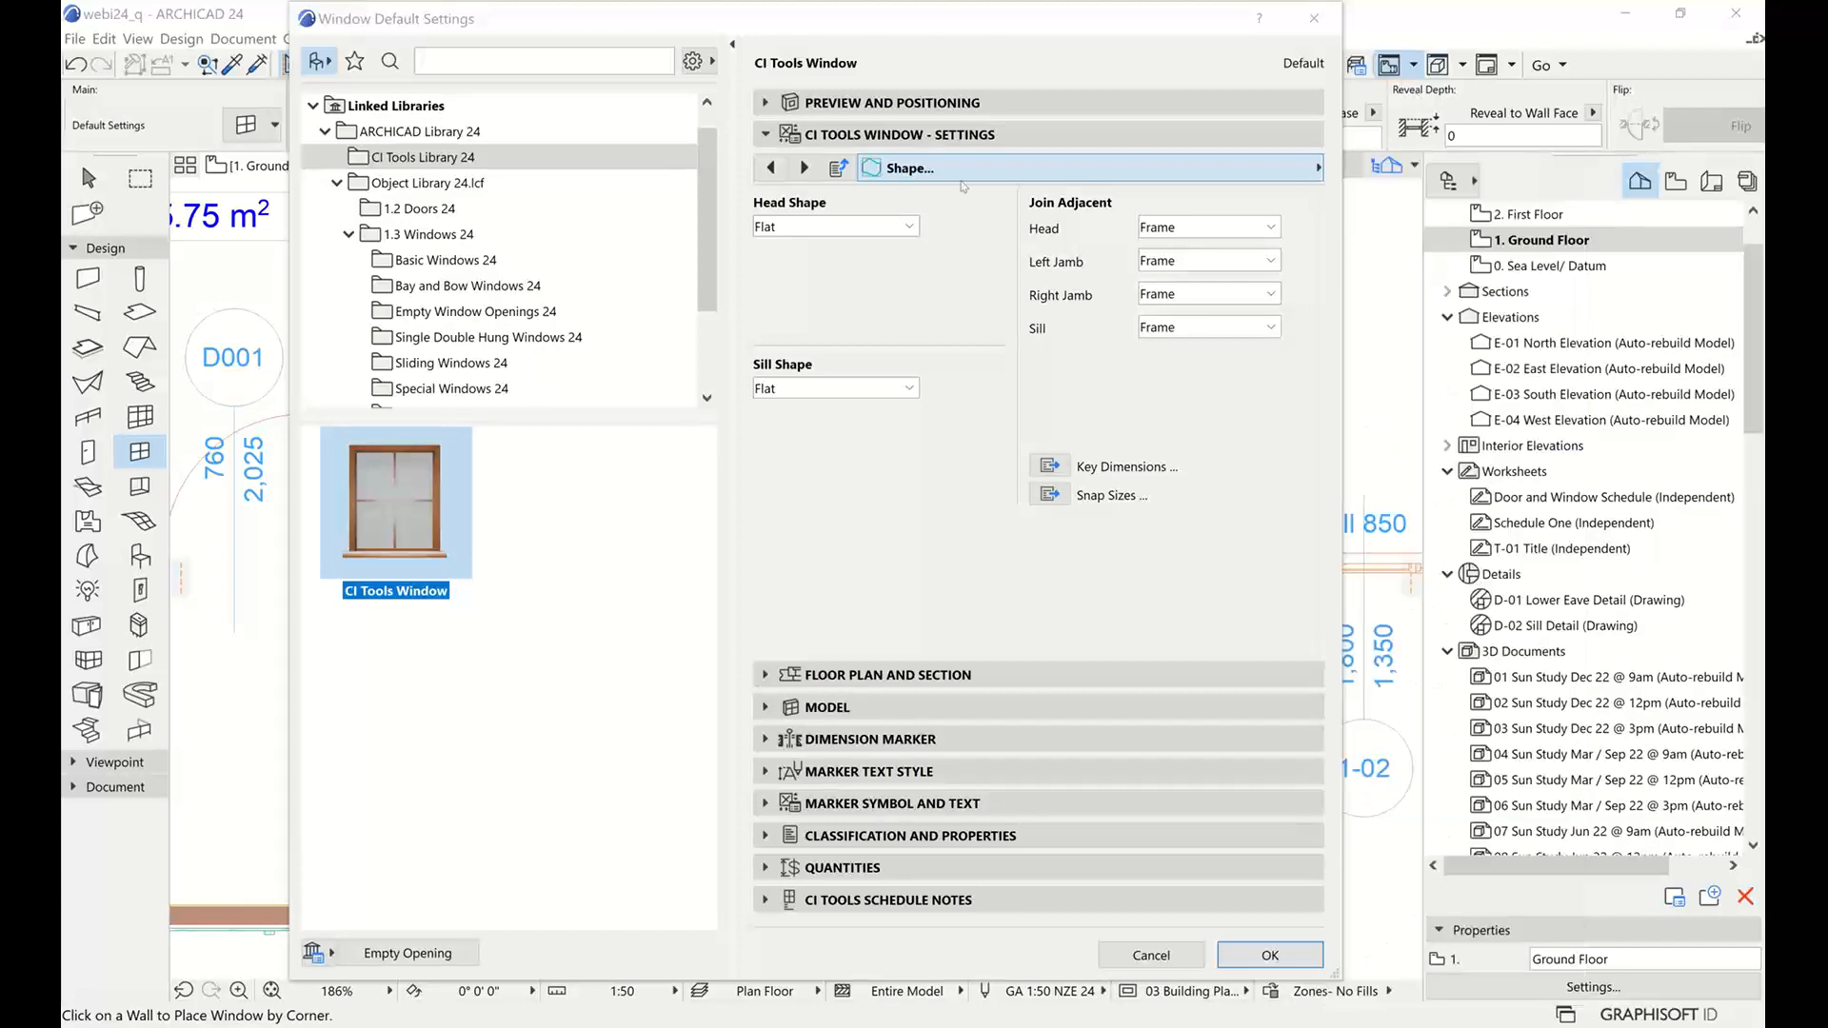
click(1146, 167)
click(1471, 246)
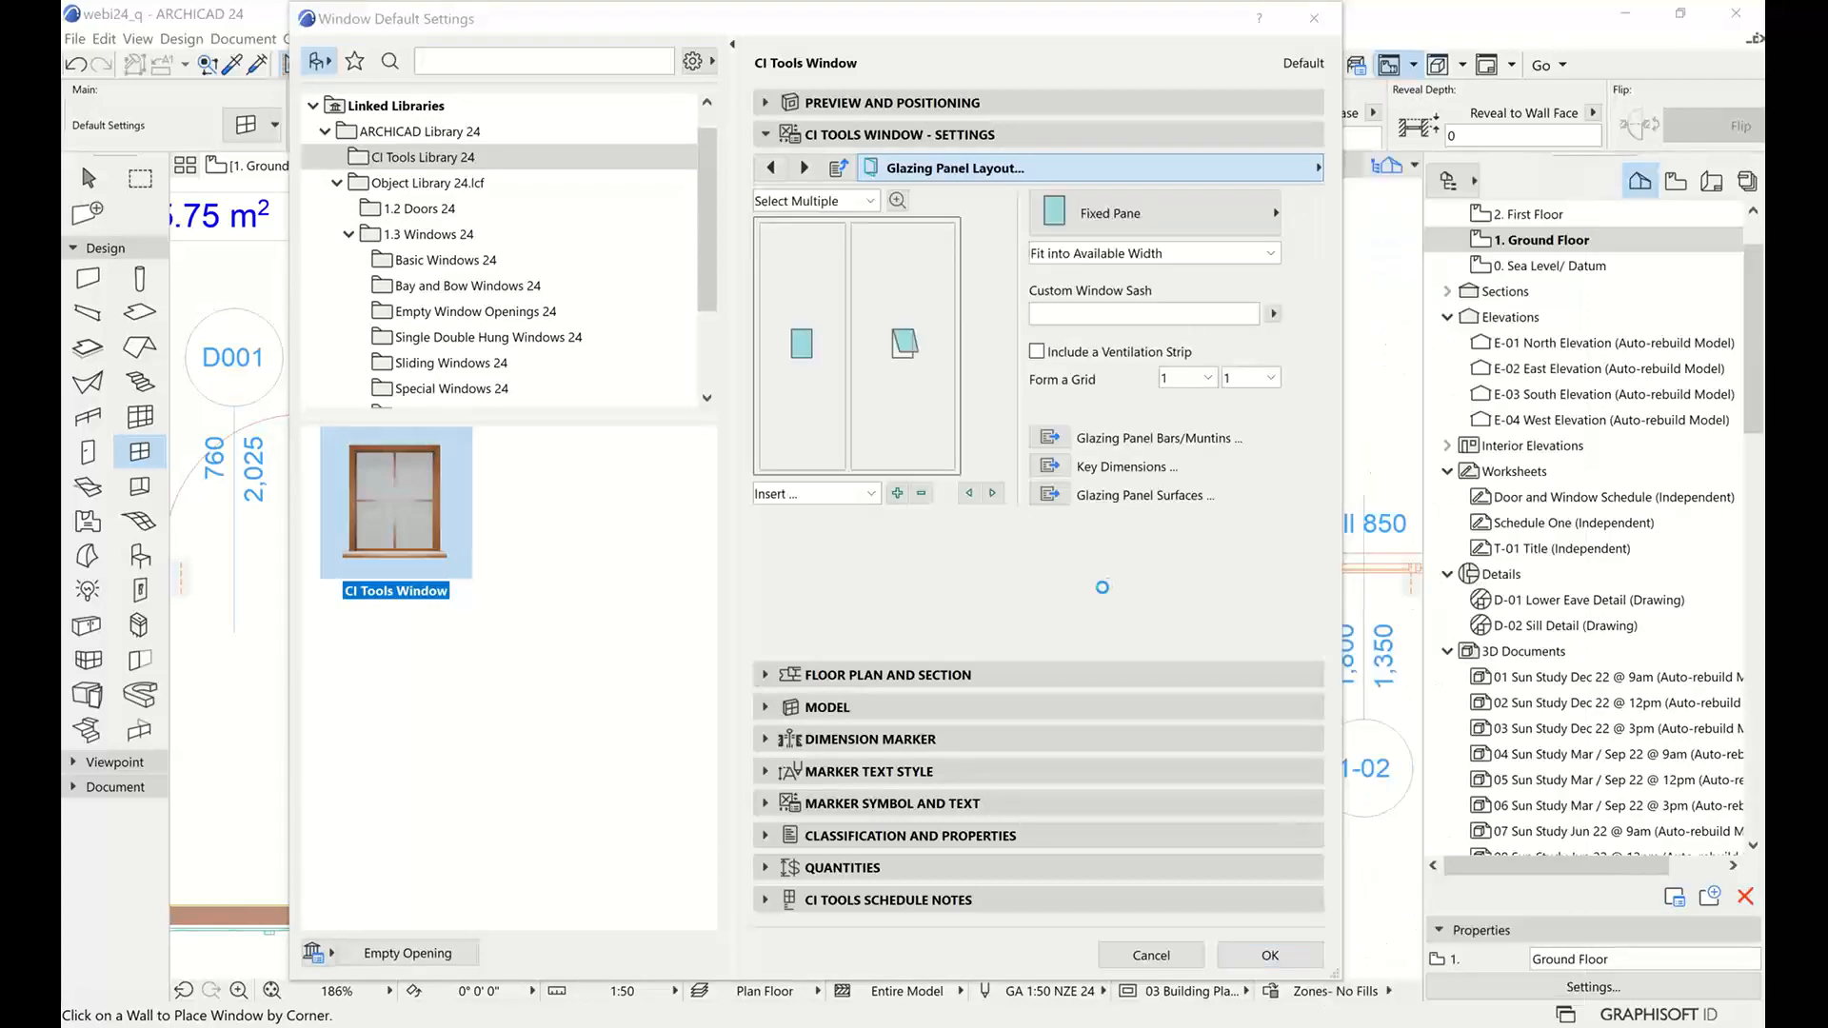
Set the fixed width of the window's awning panel to 0
click(903, 339)
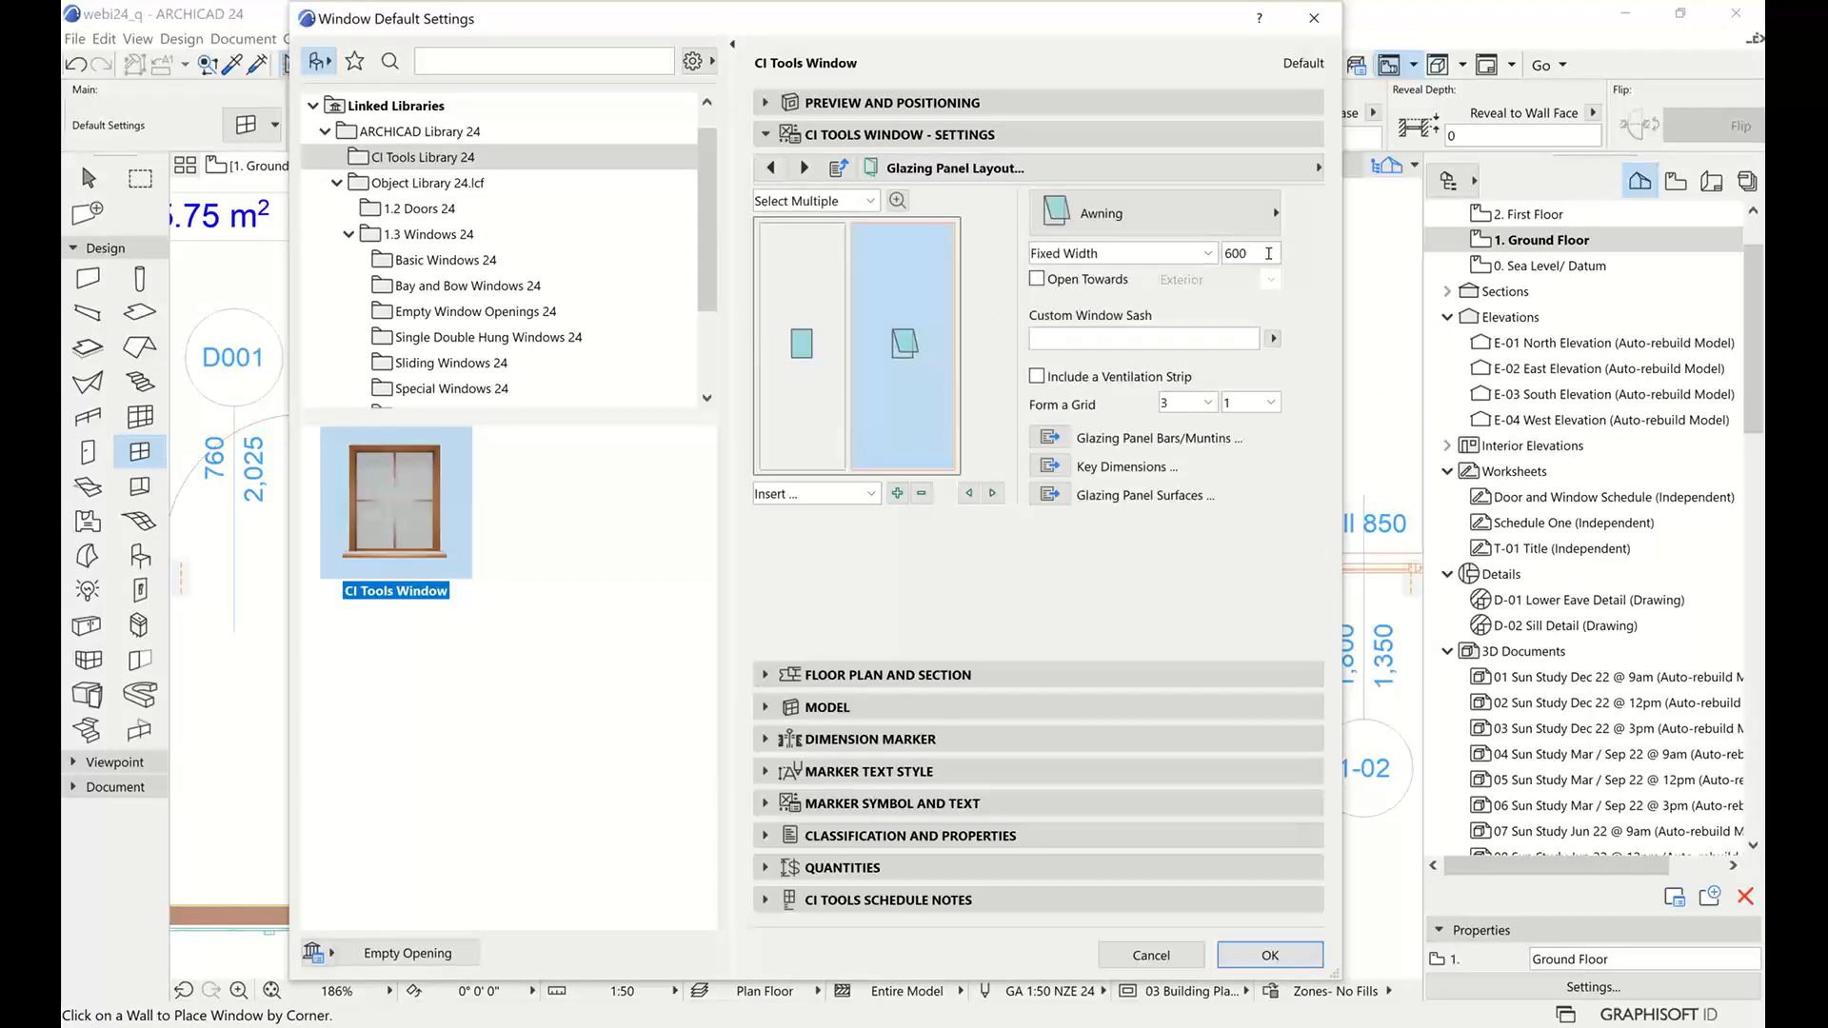
double_click(1238, 255)
click(1302, 277)
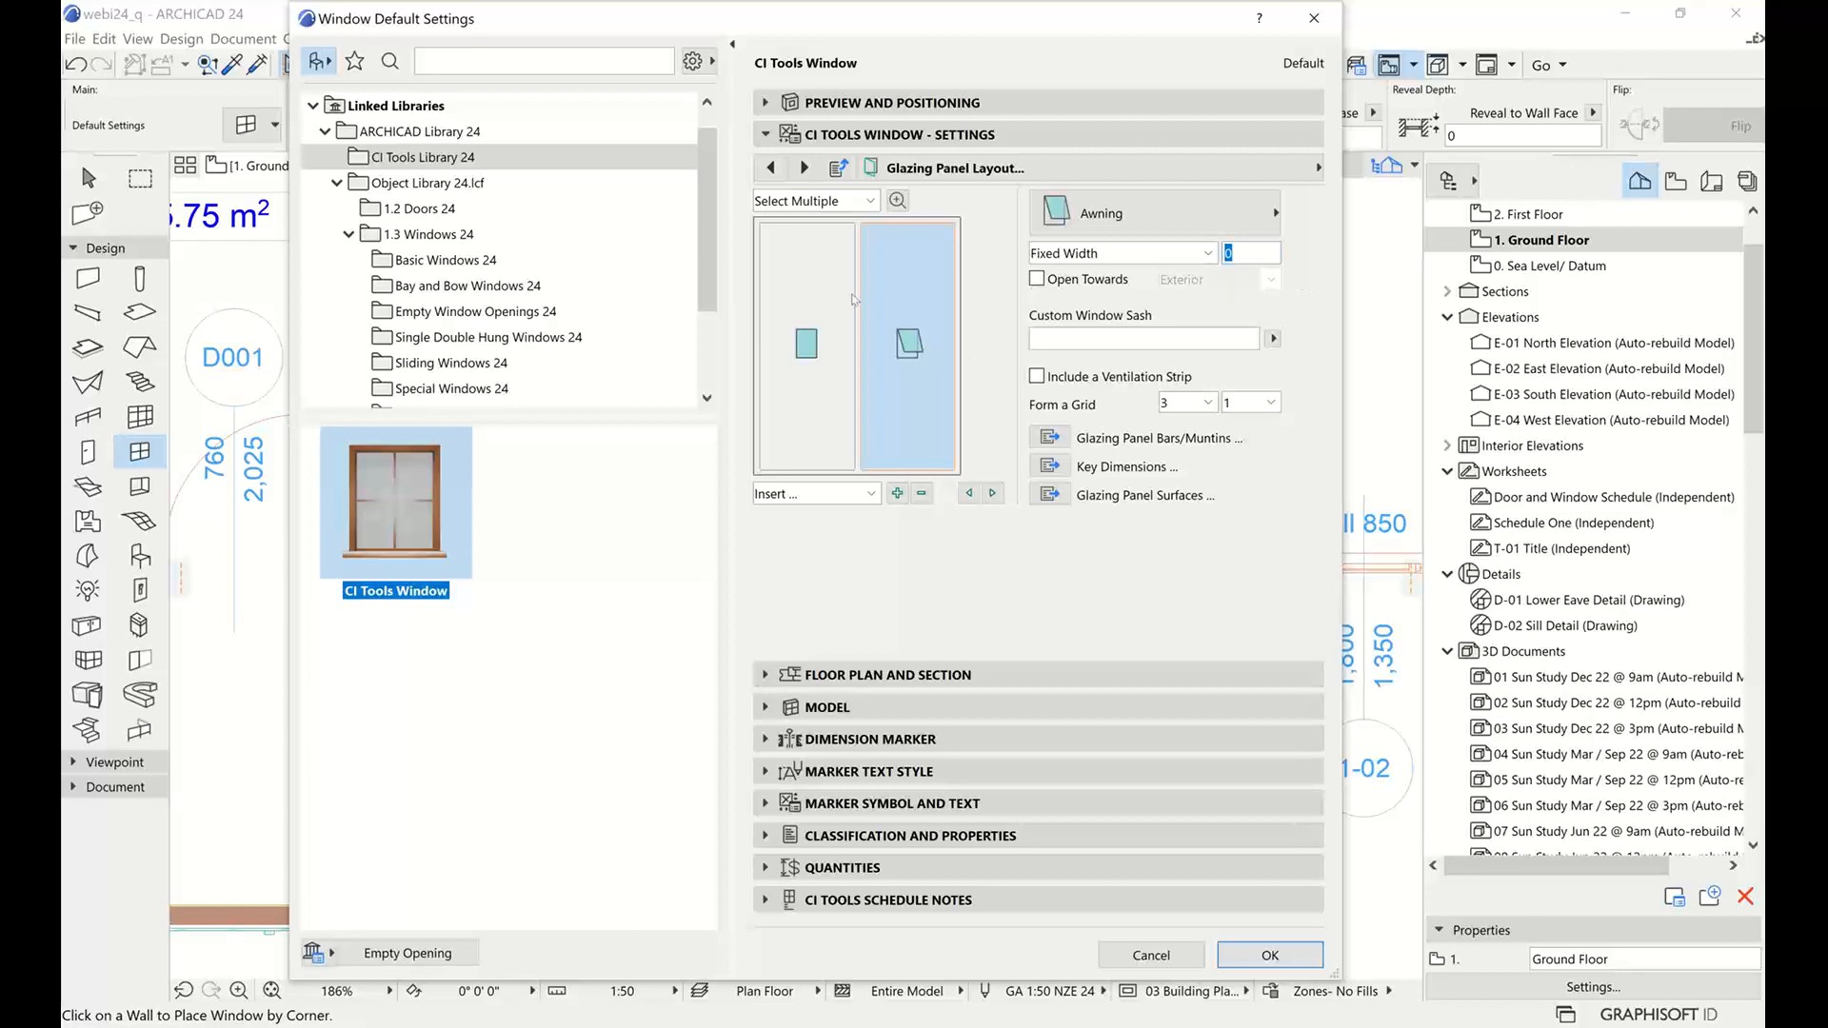
Insert a second fixed pane into the window layout and change the first panel's type to Awning
click(852, 300)
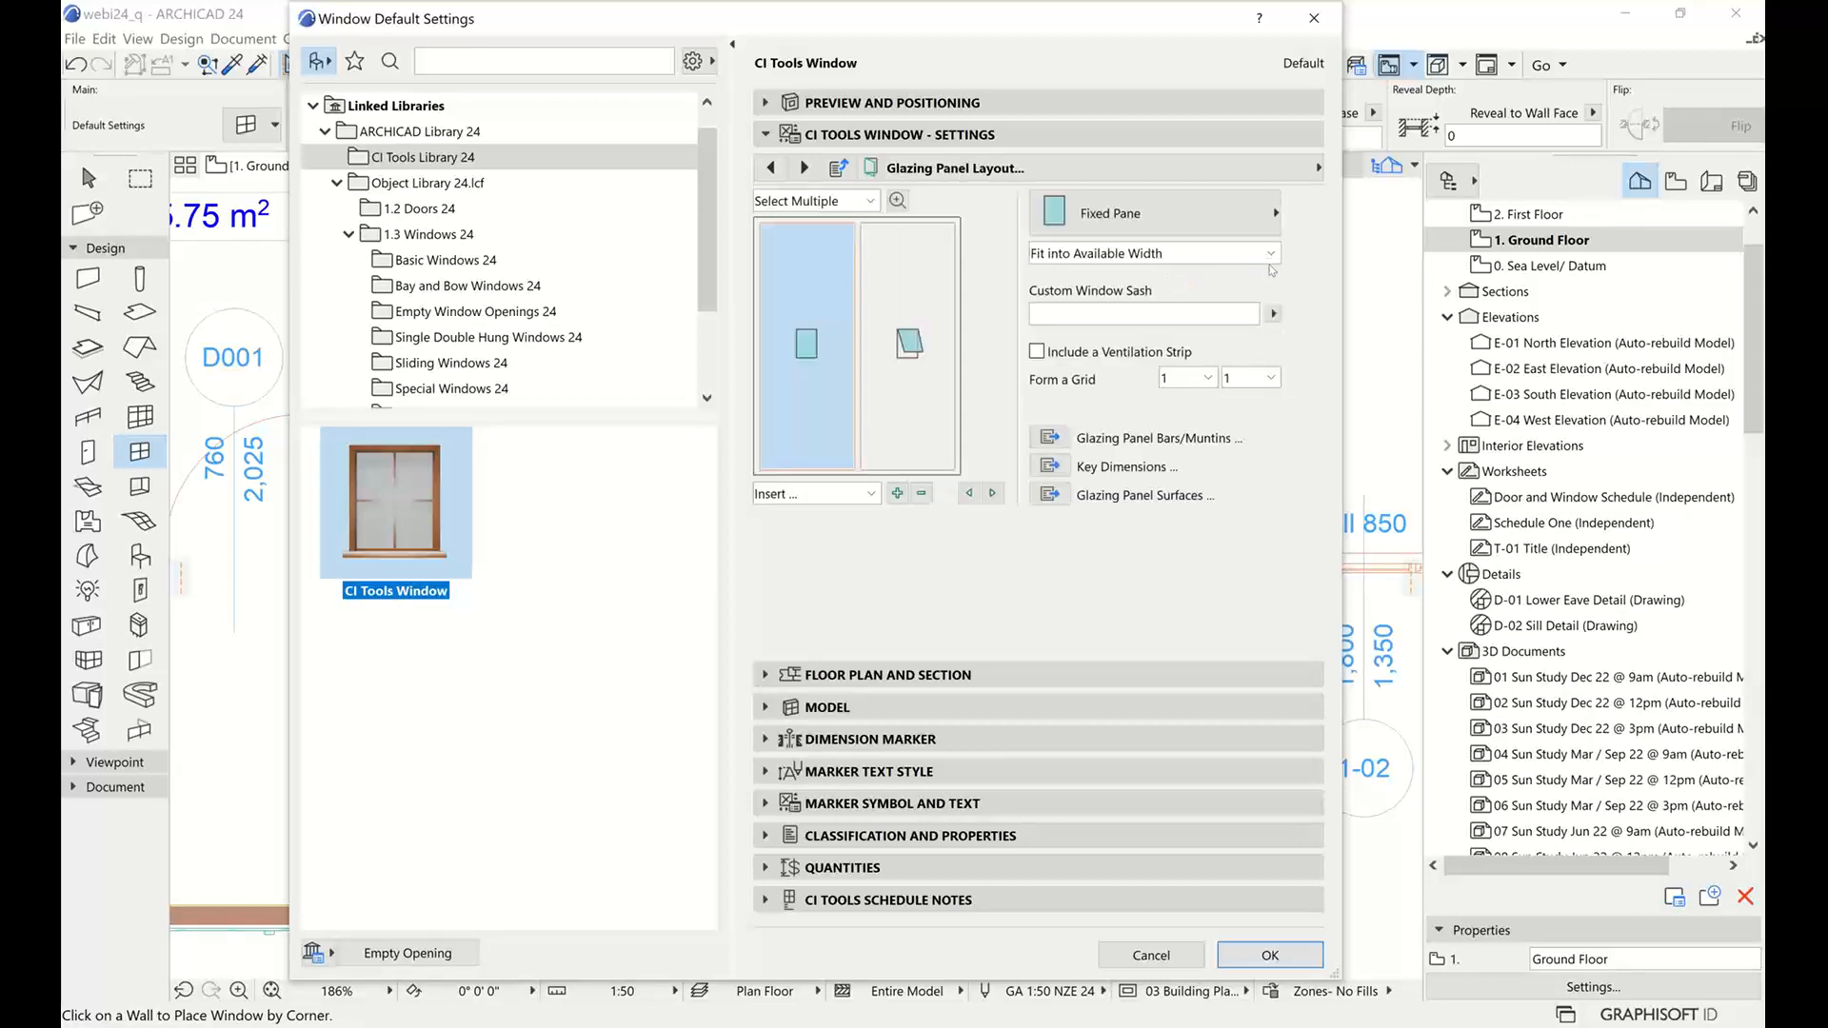
click(922, 288)
click(897, 493)
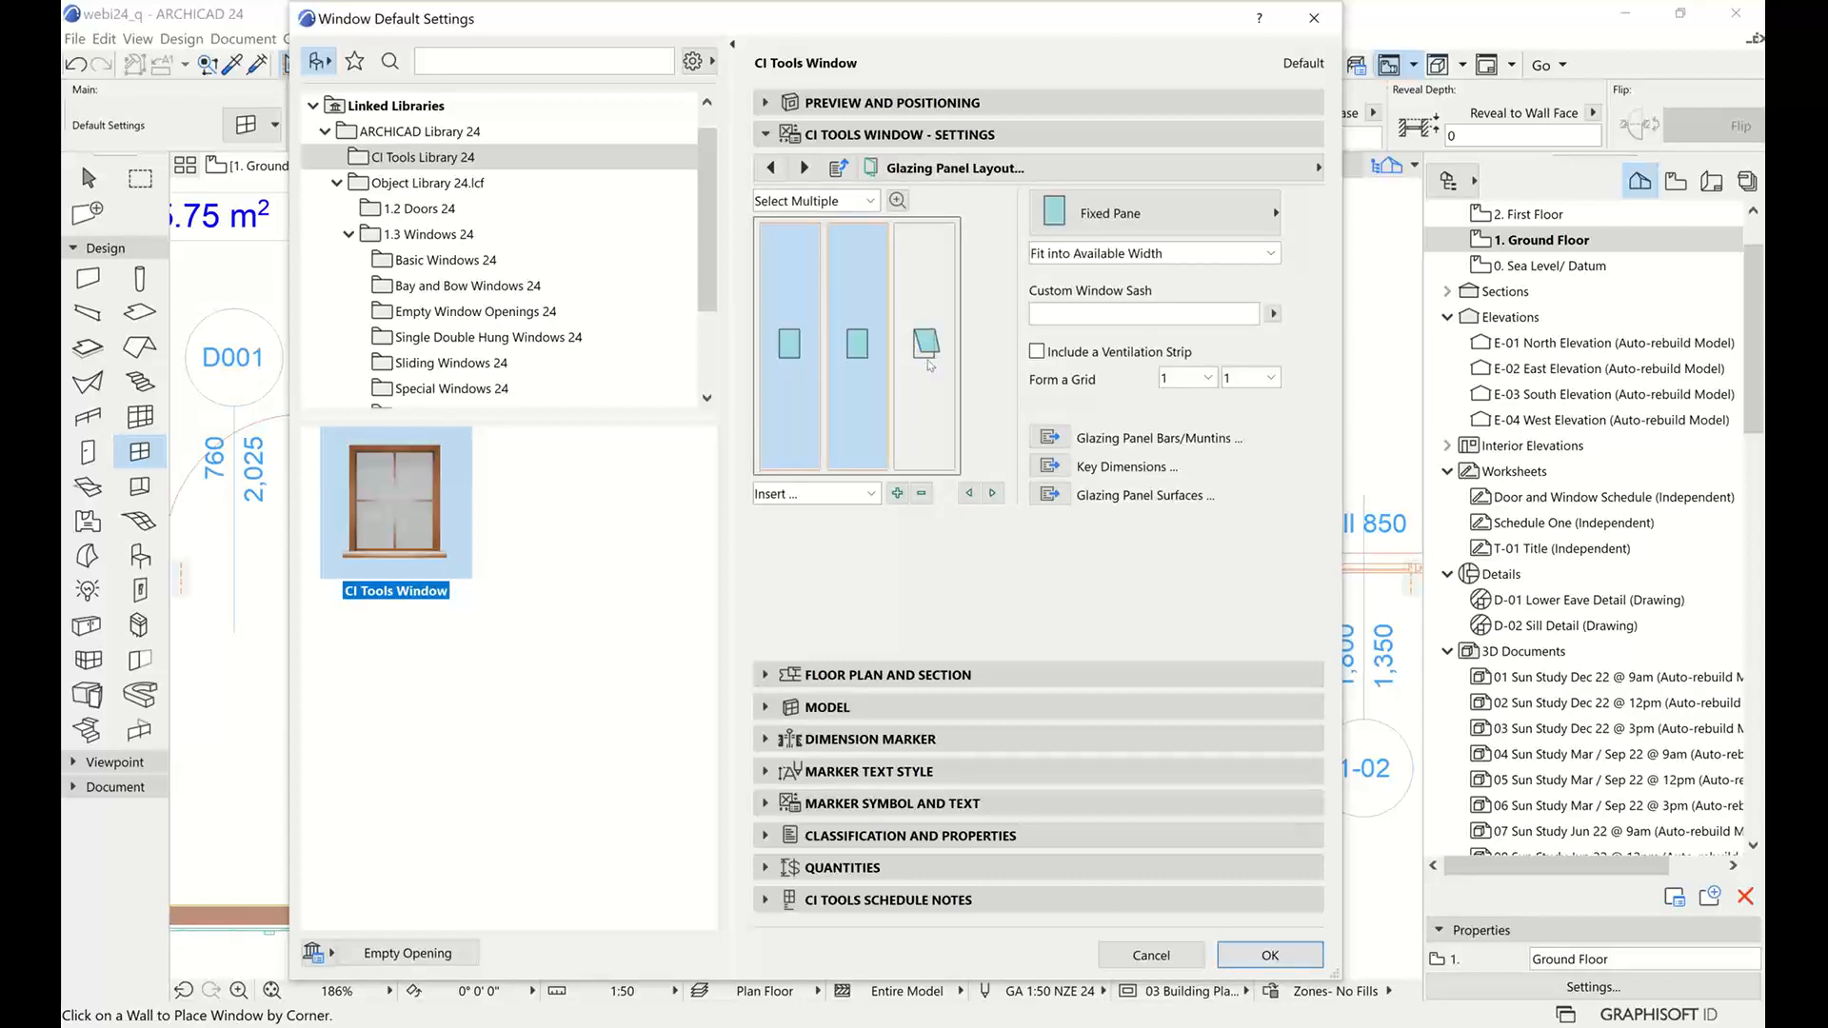
click(794, 394)
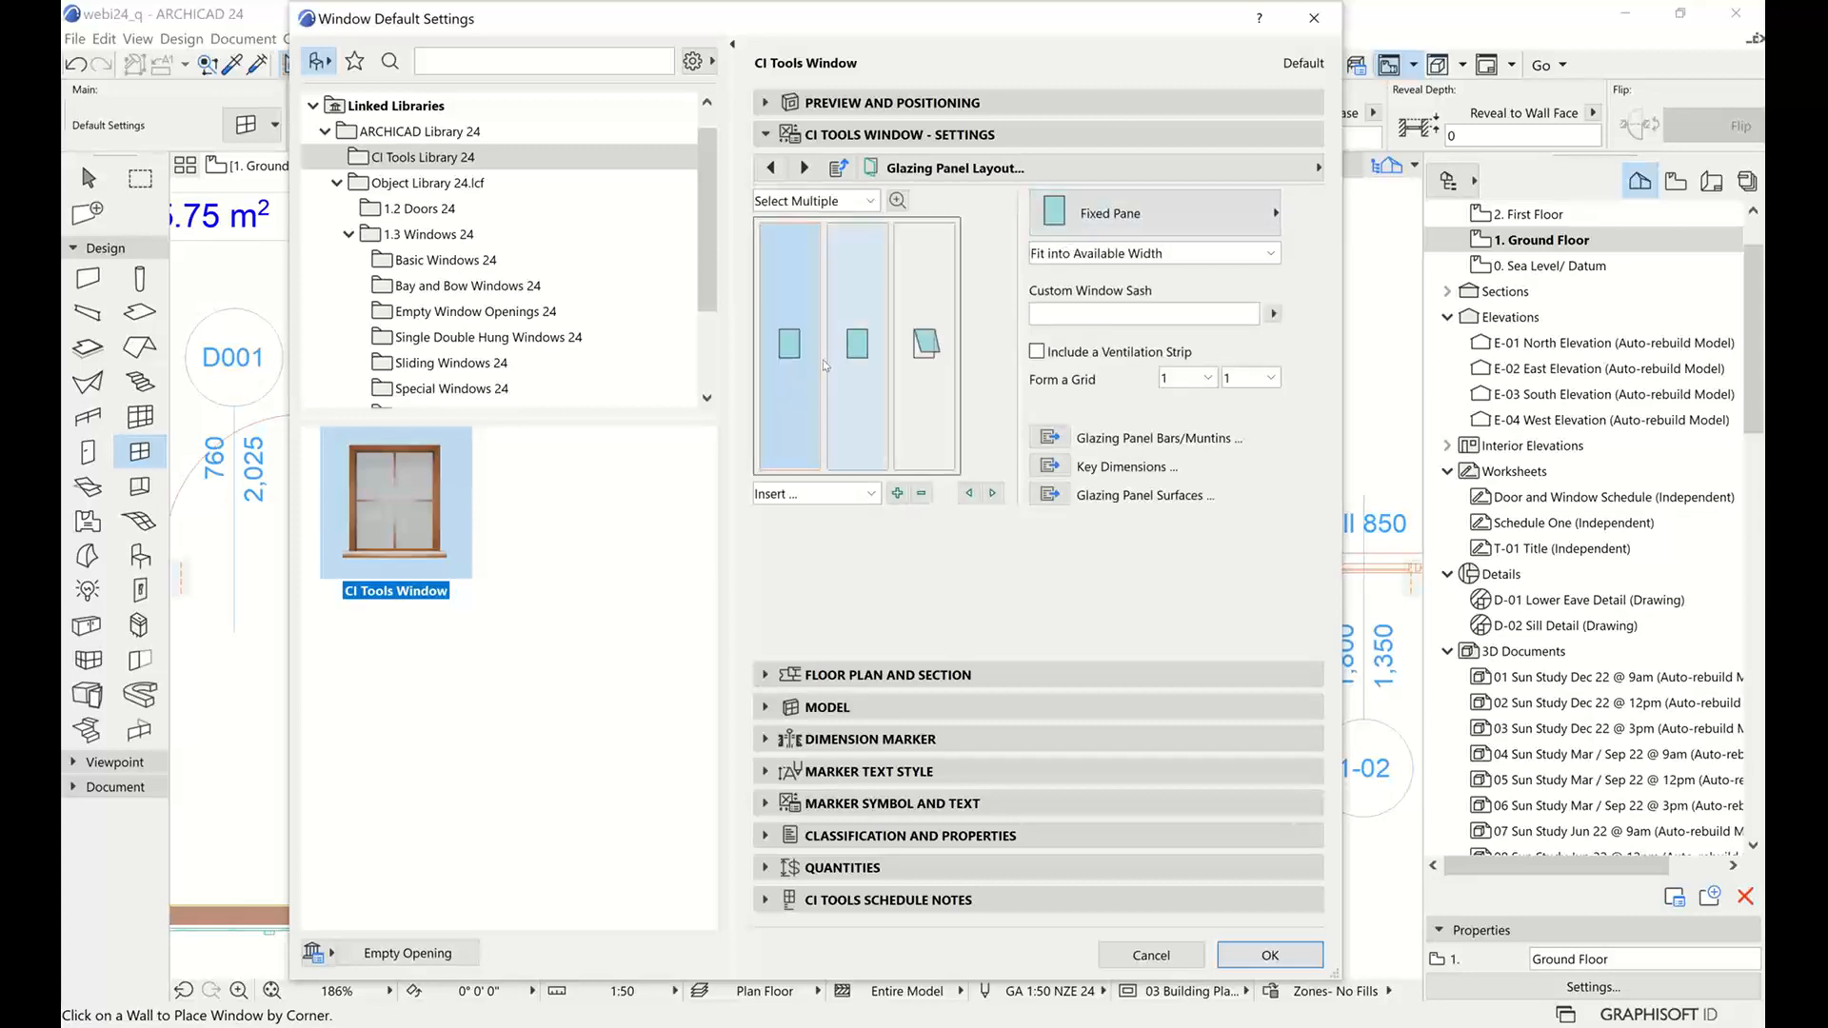
click(1208, 222)
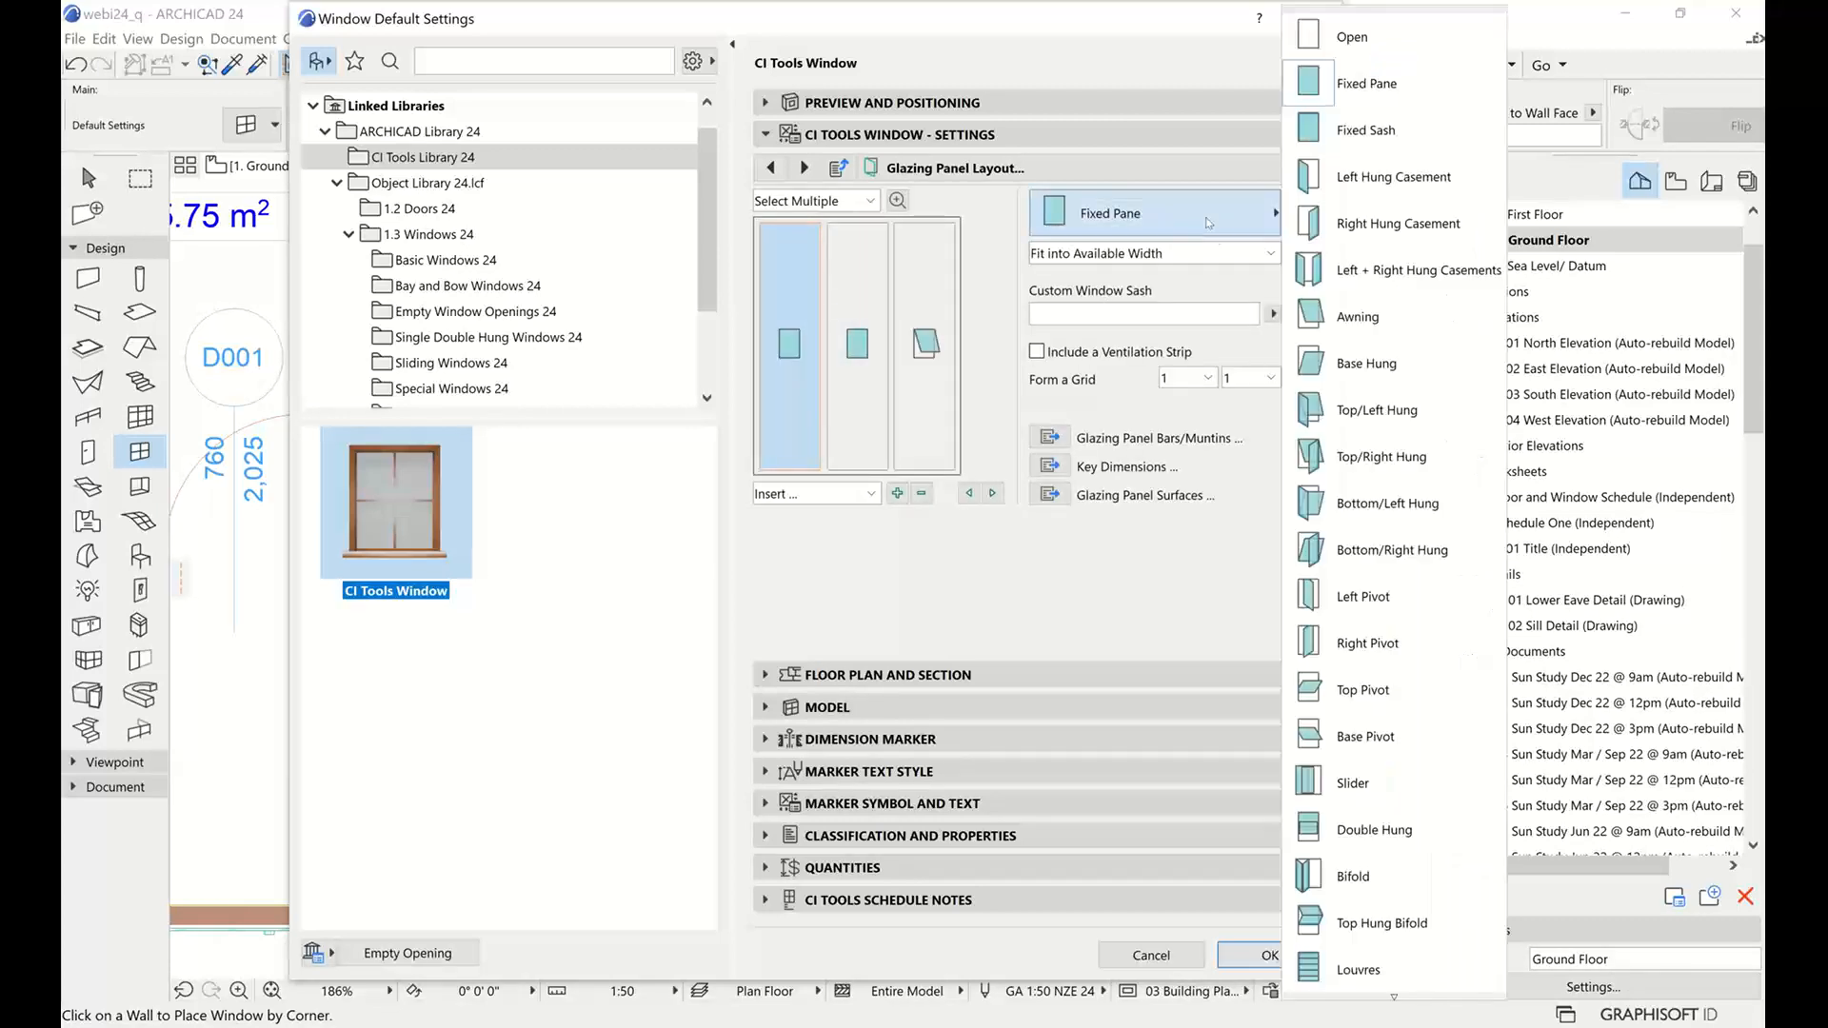
click(1353, 316)
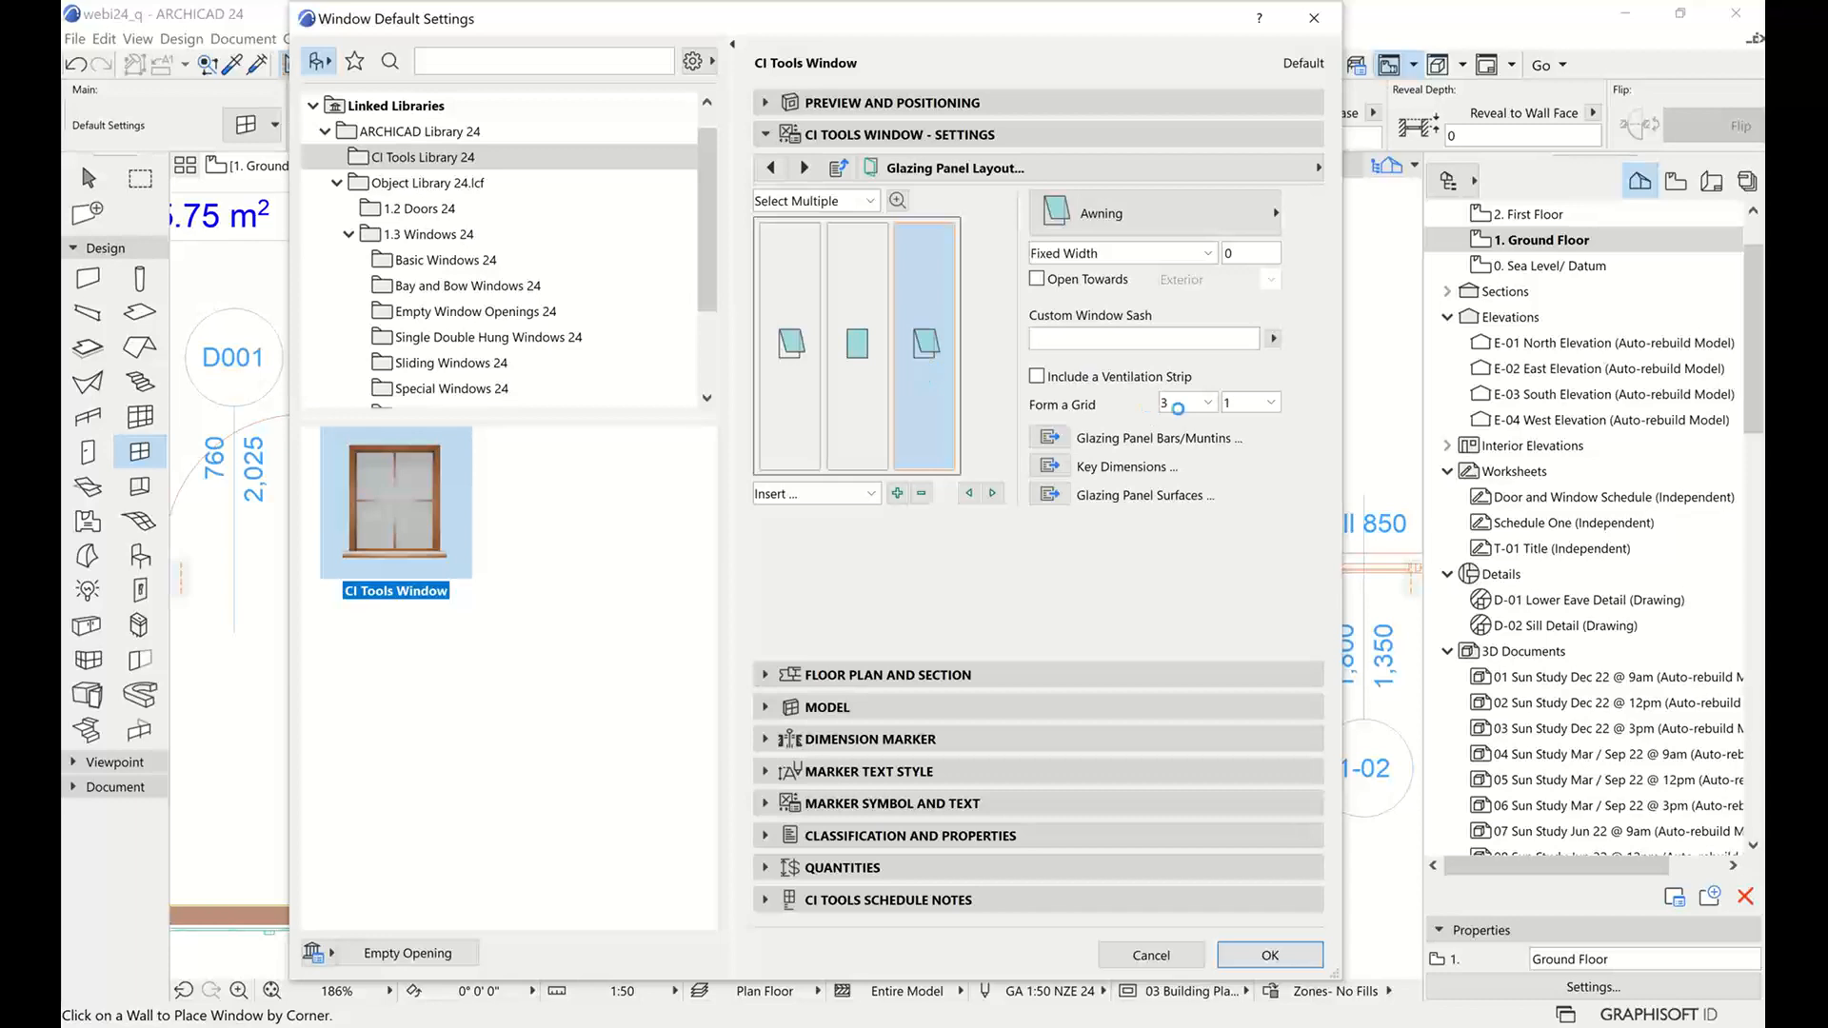
Give the last awning panel a 1 by 1 grid and Fit into Available Width, and check the window's 3D preview
click(1198, 404)
click(1186, 428)
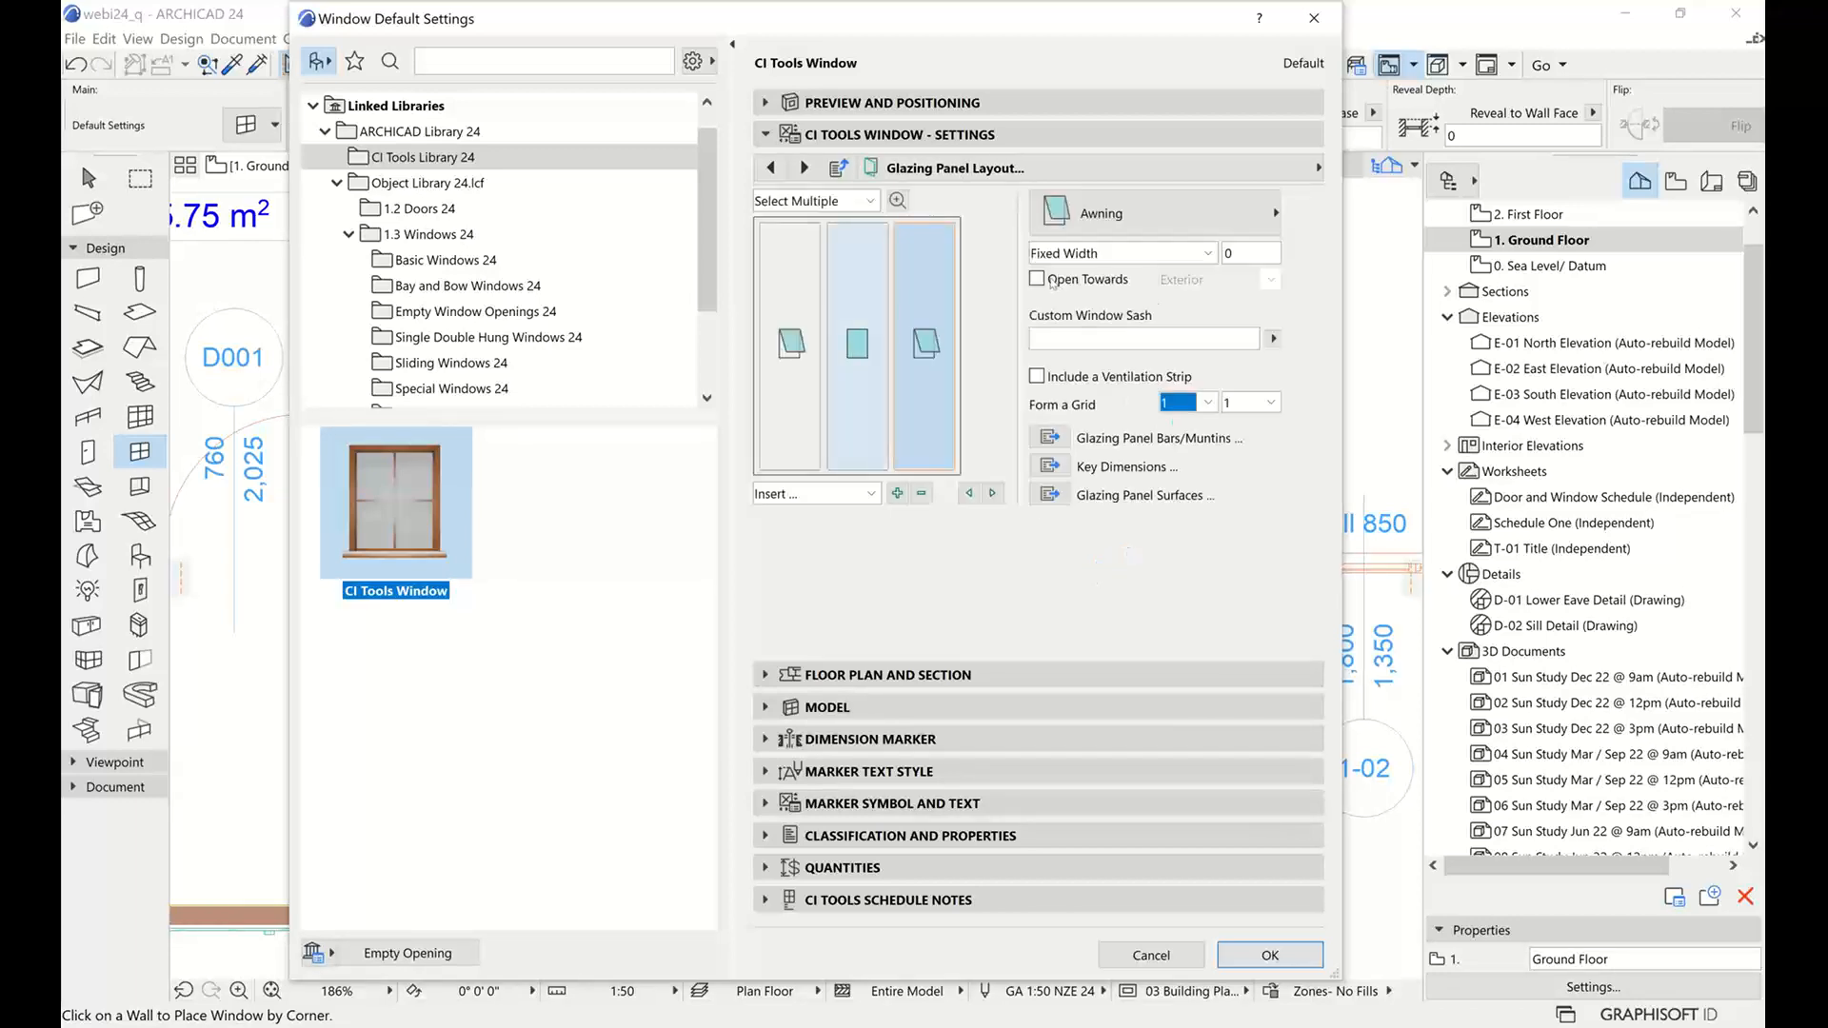
click(1134, 254)
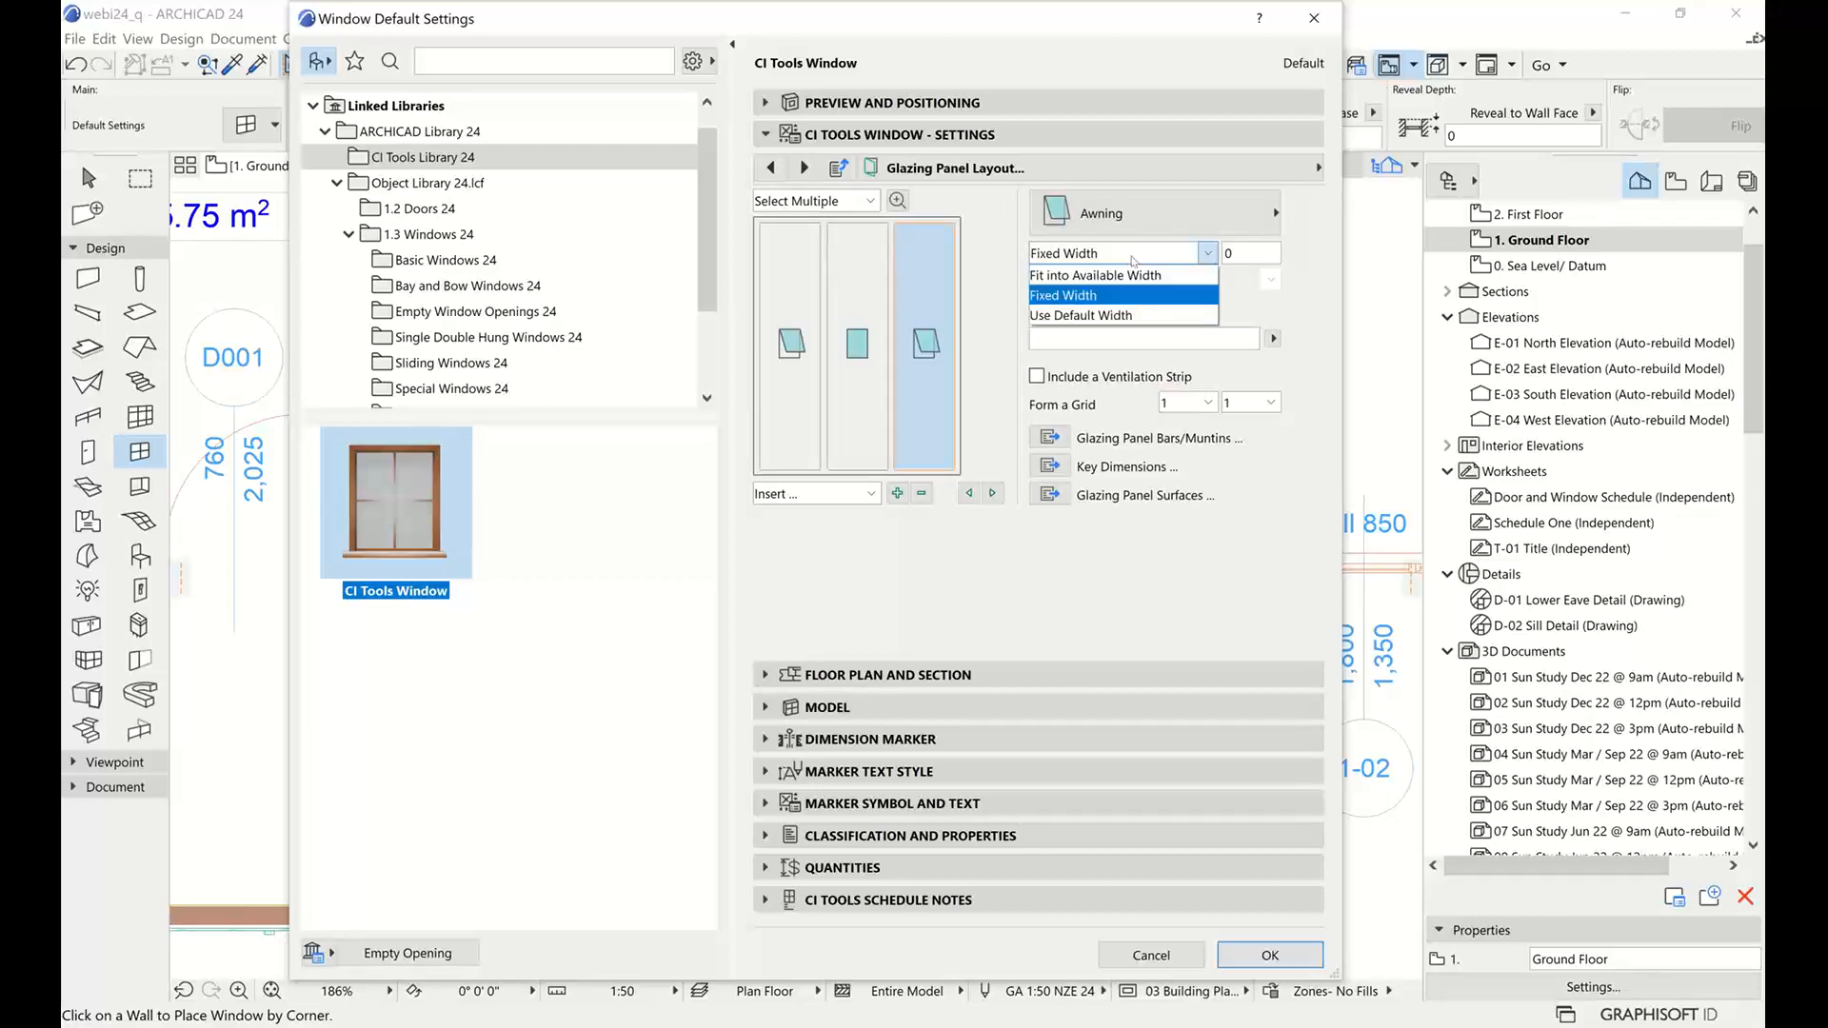
click(1114, 276)
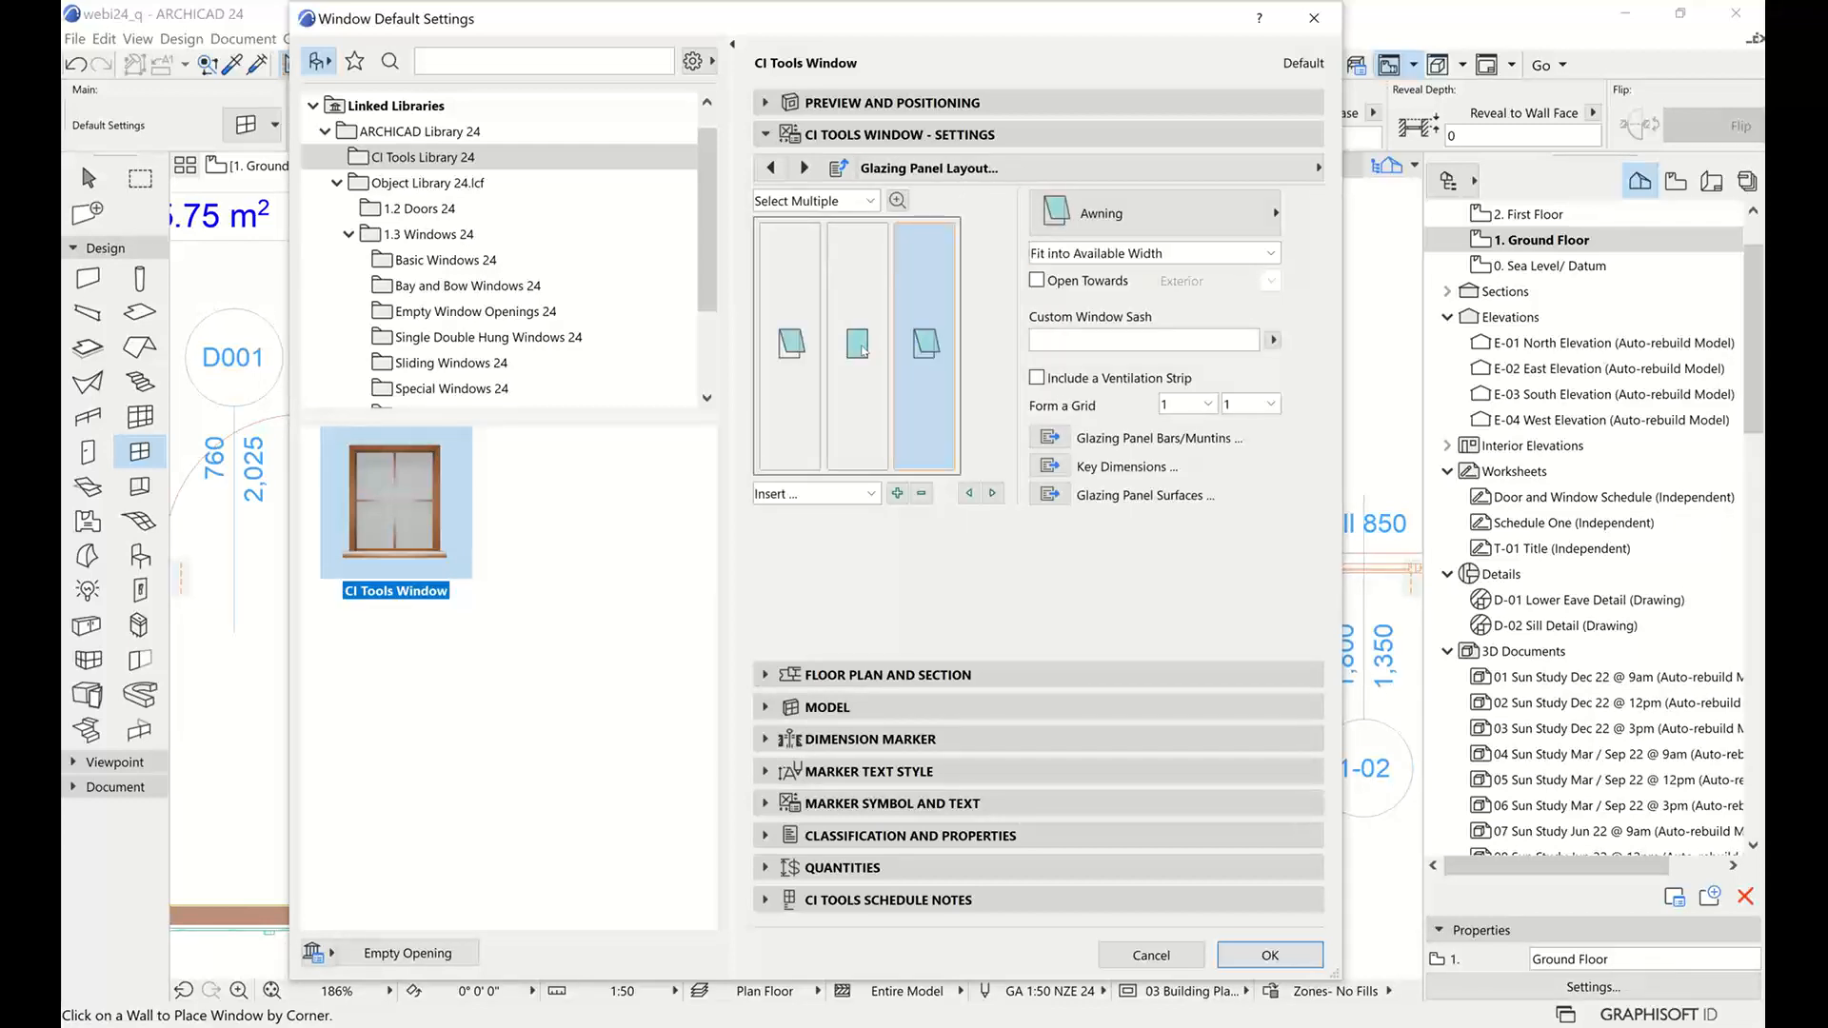
click(860, 348)
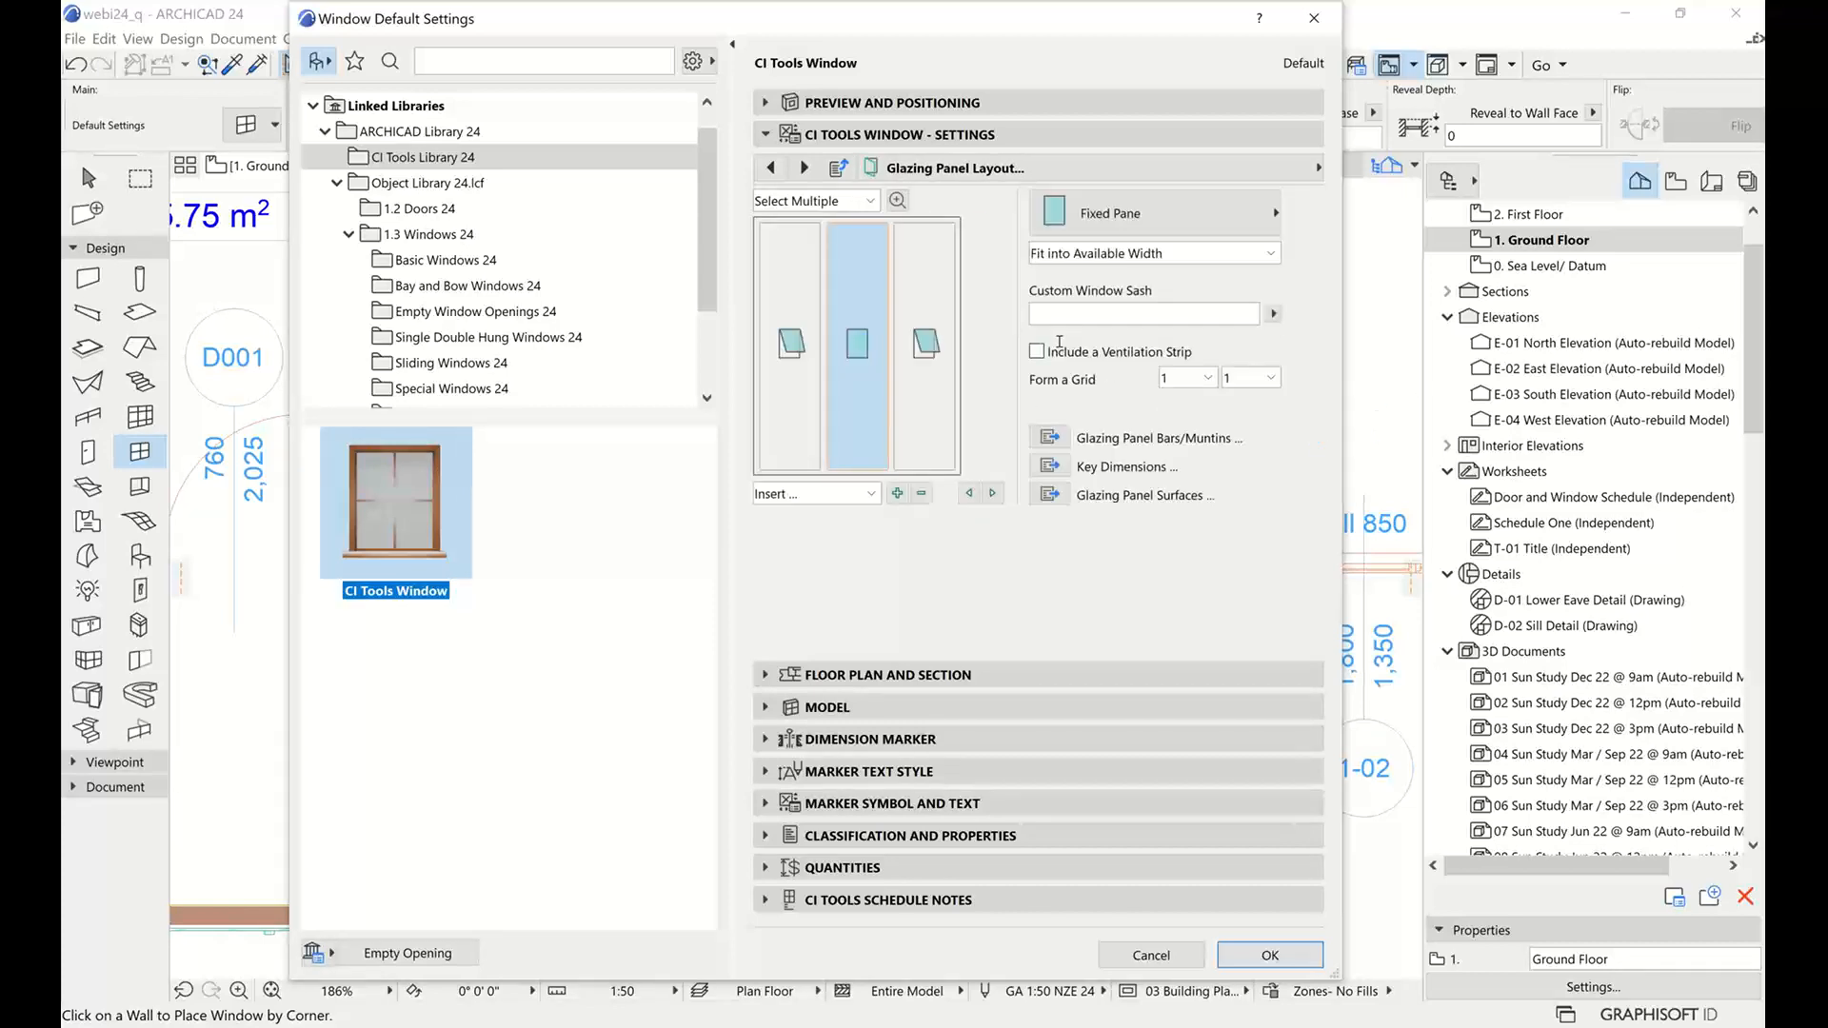
click(952, 102)
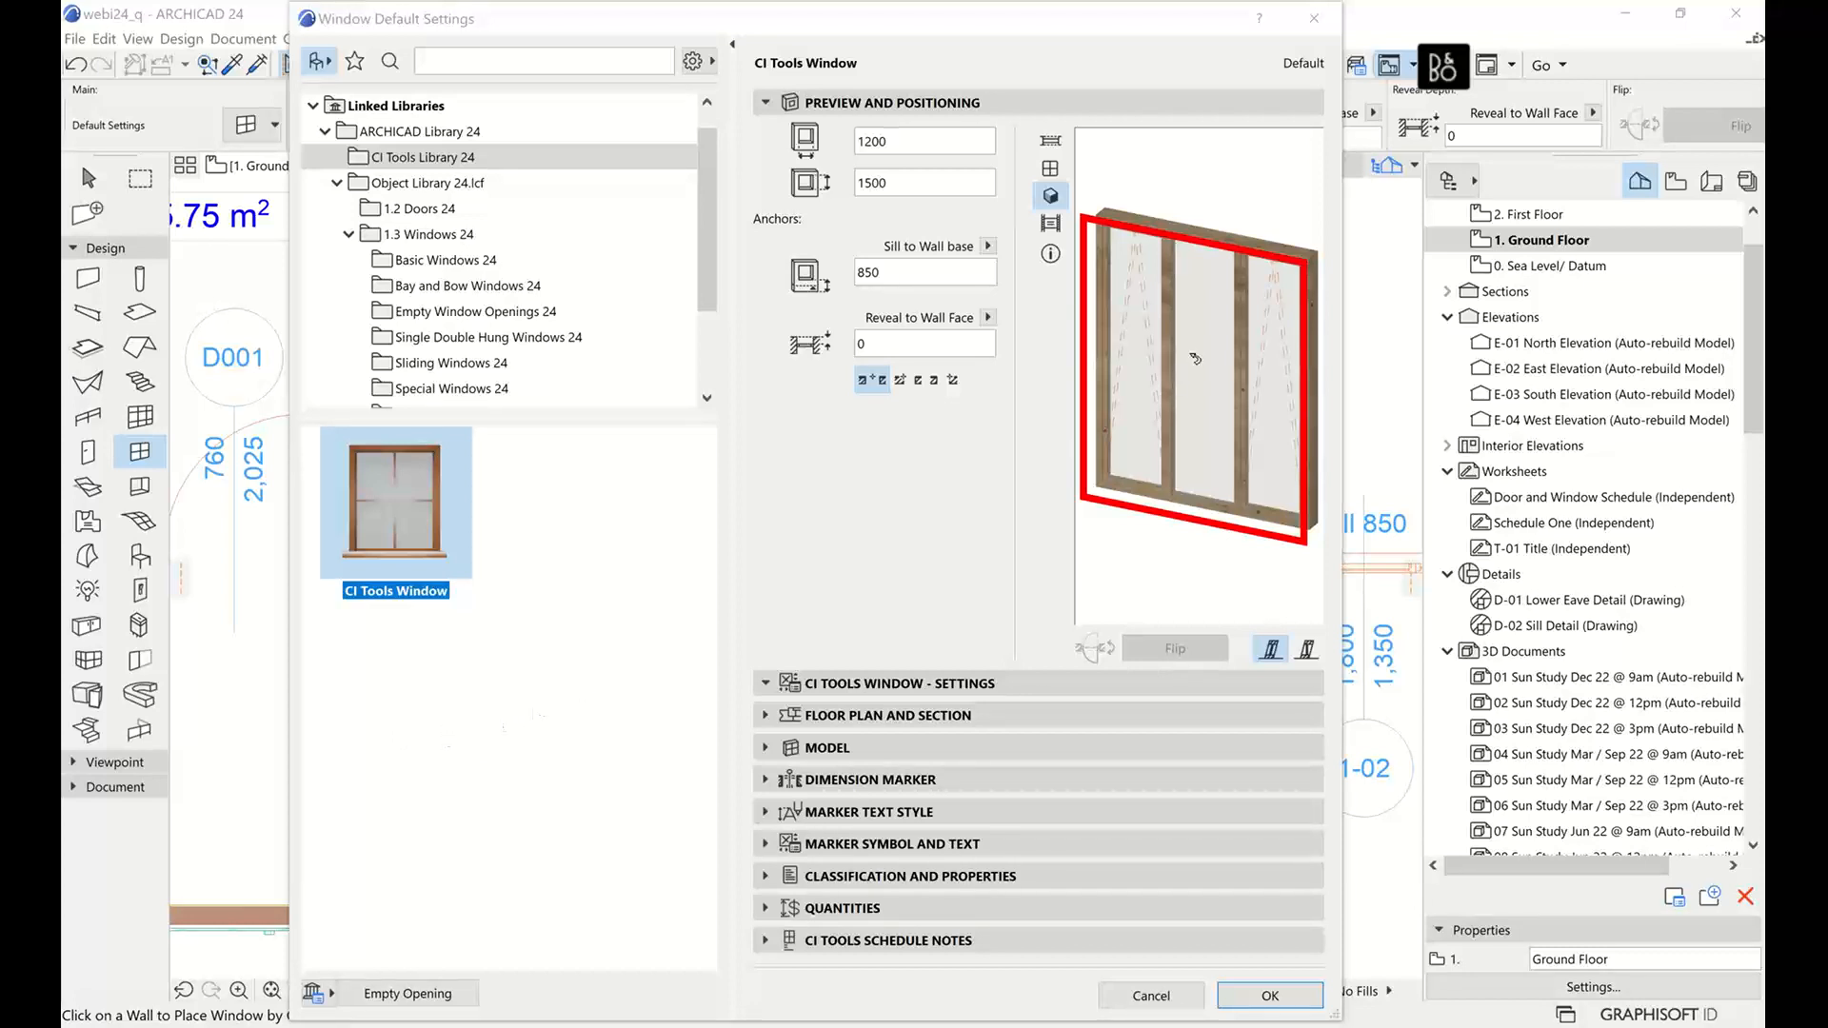
click(961, 683)
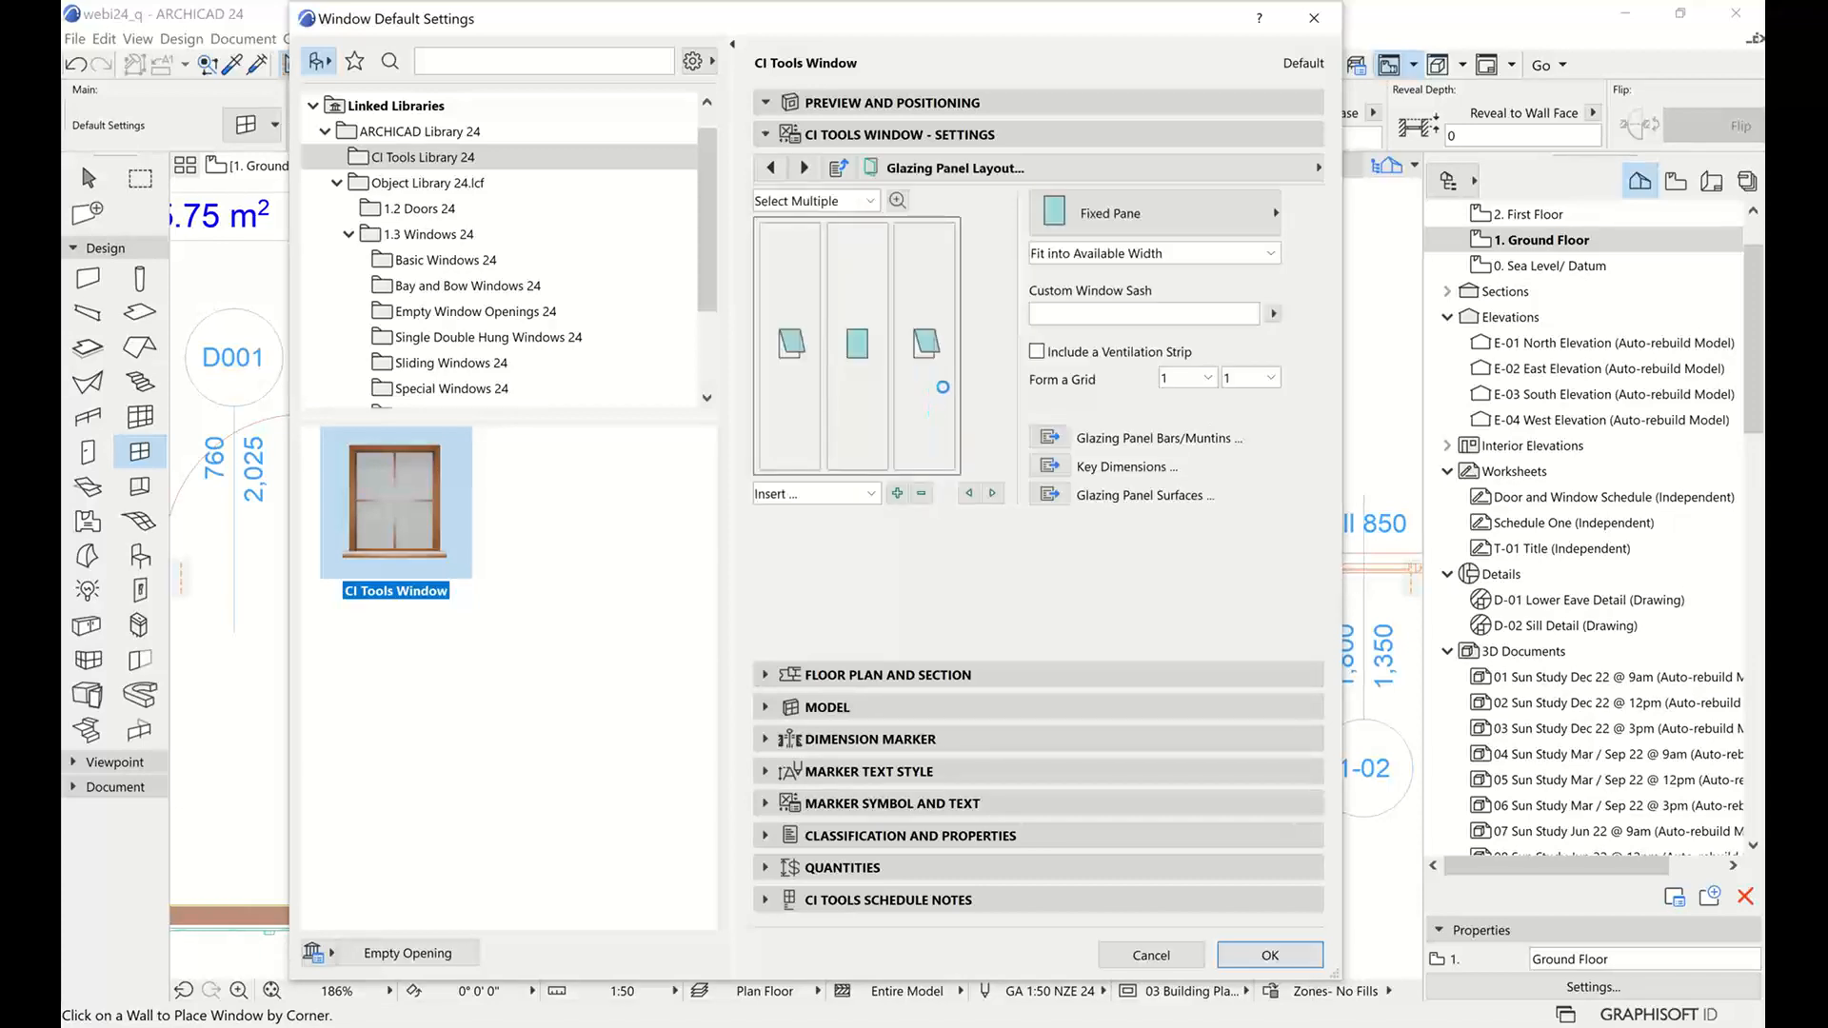
Insert an extra awning panel at the end of the window layout and remove the surplus panel again
click(945, 392)
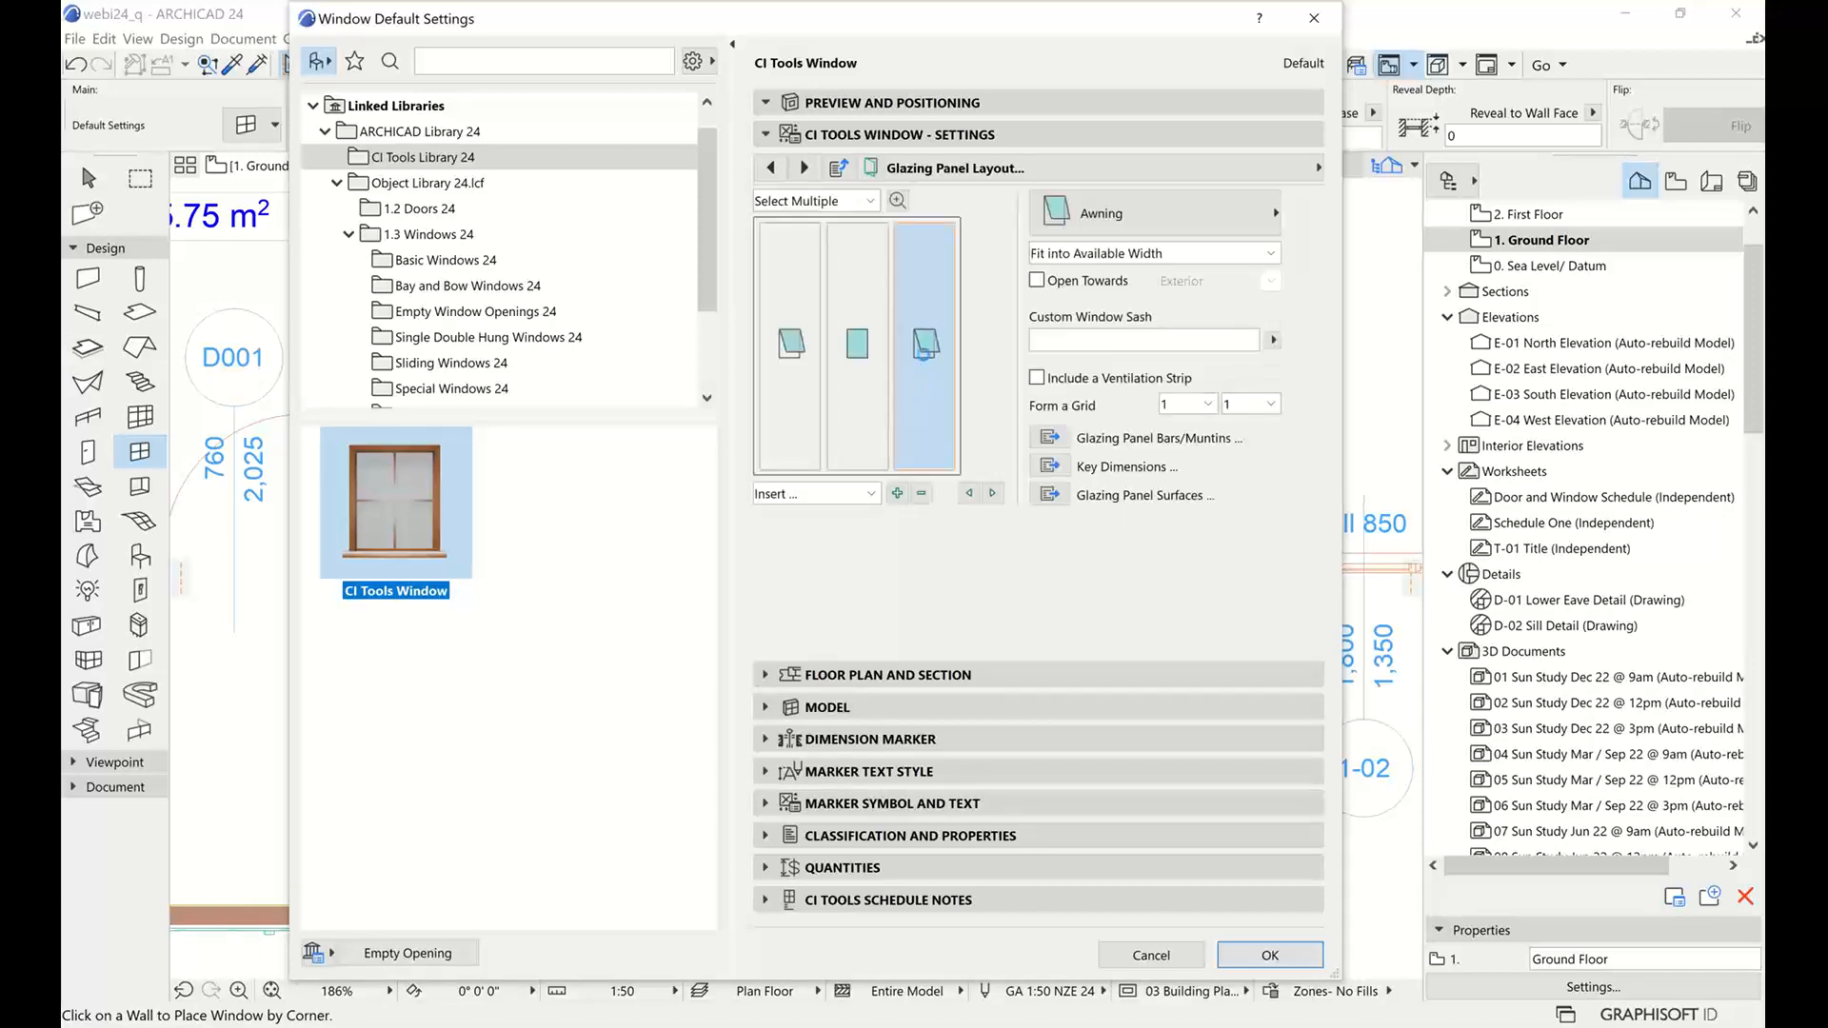
click(897, 493)
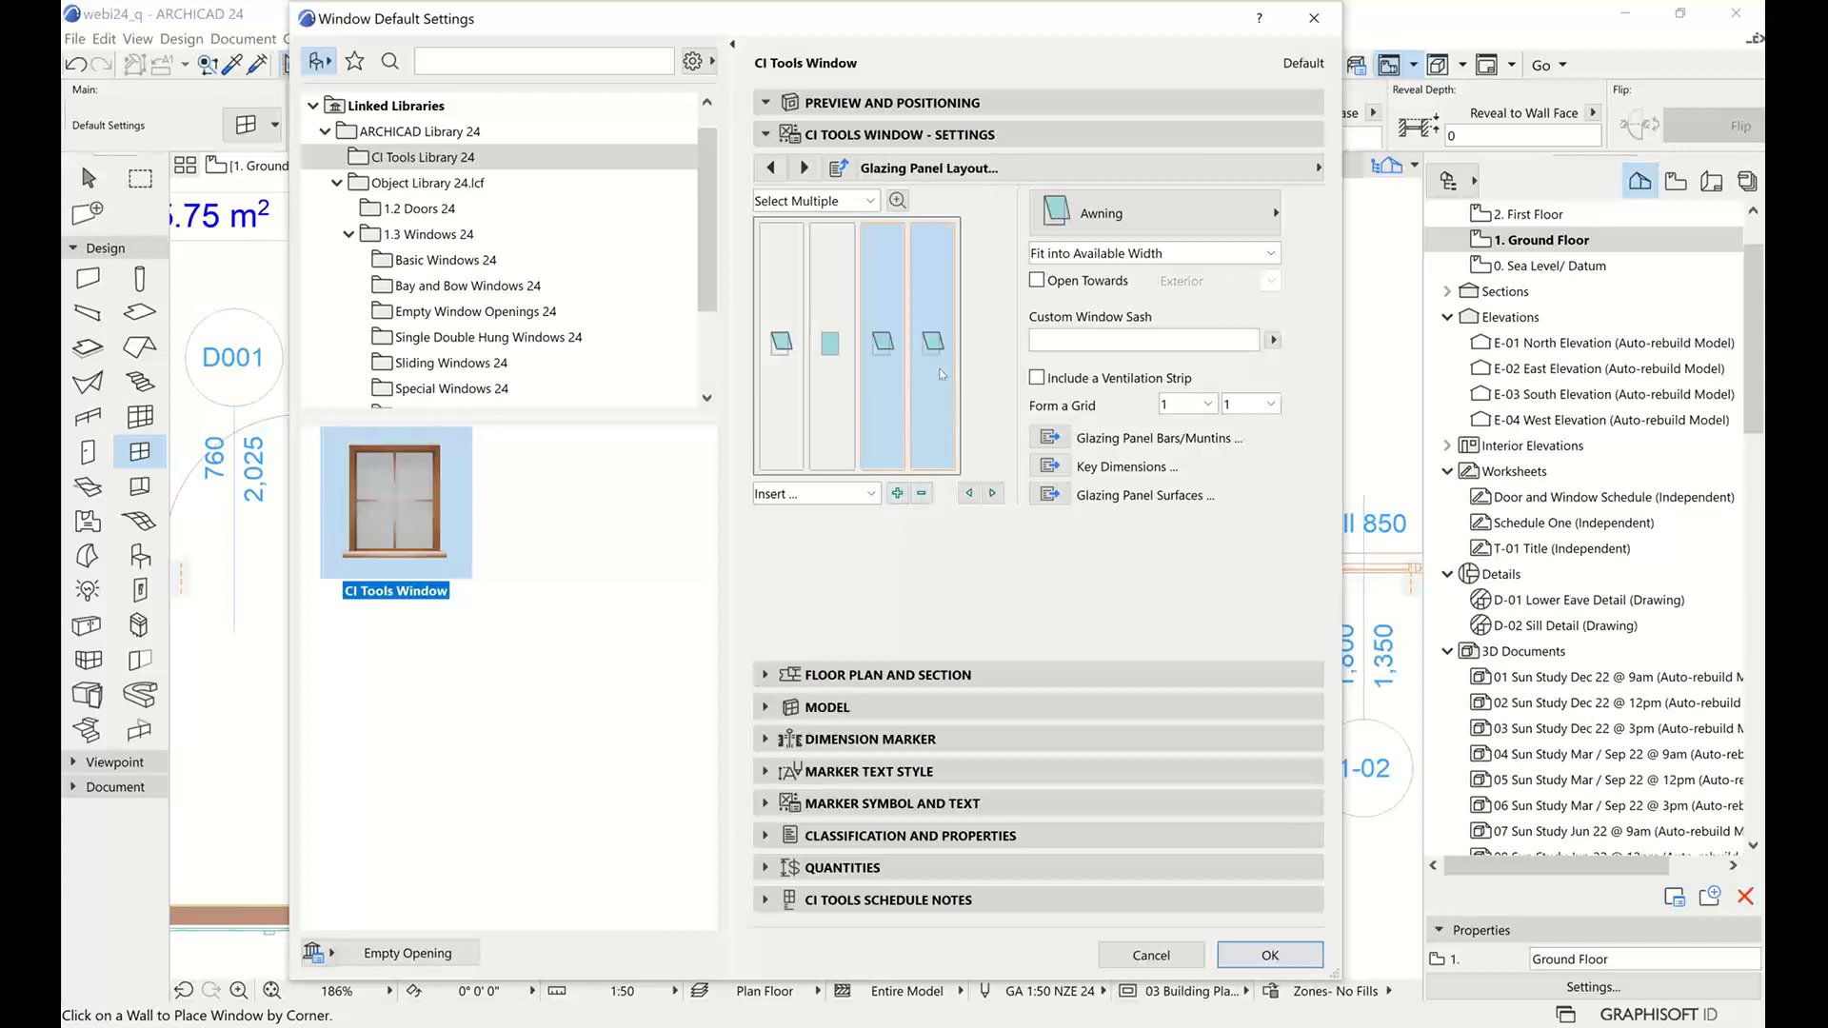
click(937, 398)
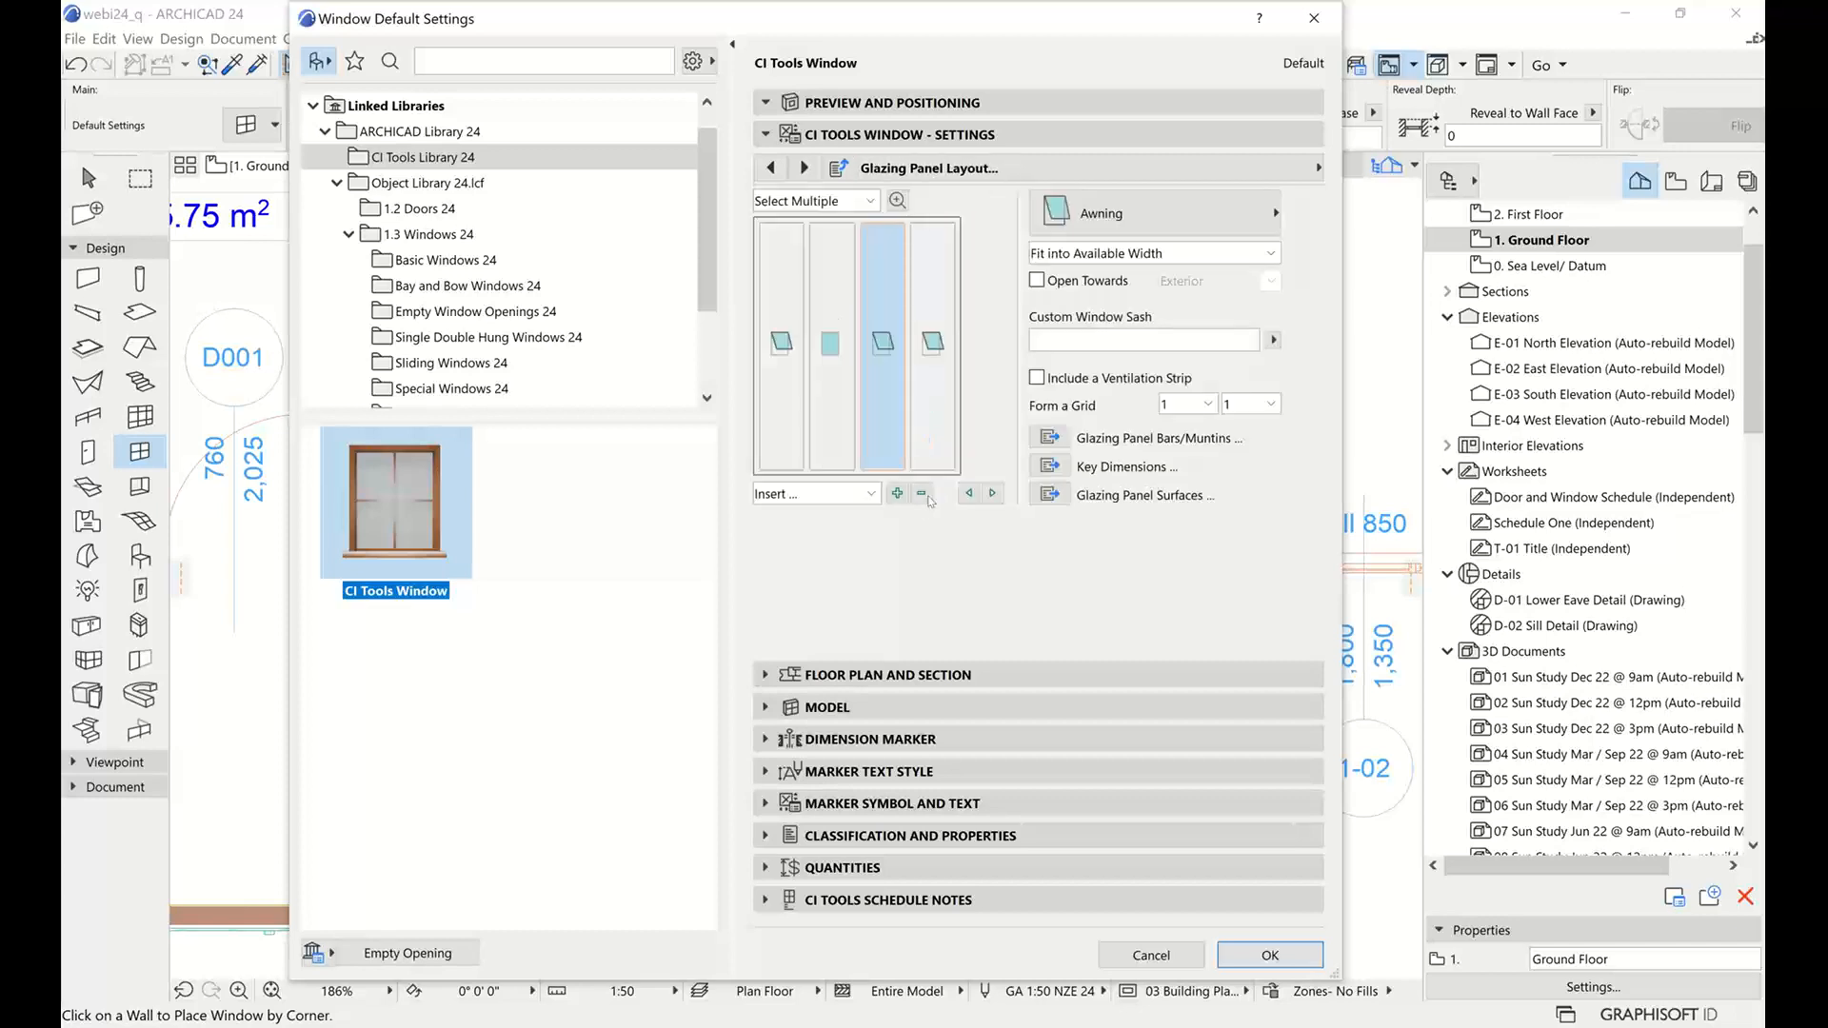
click(927, 495)
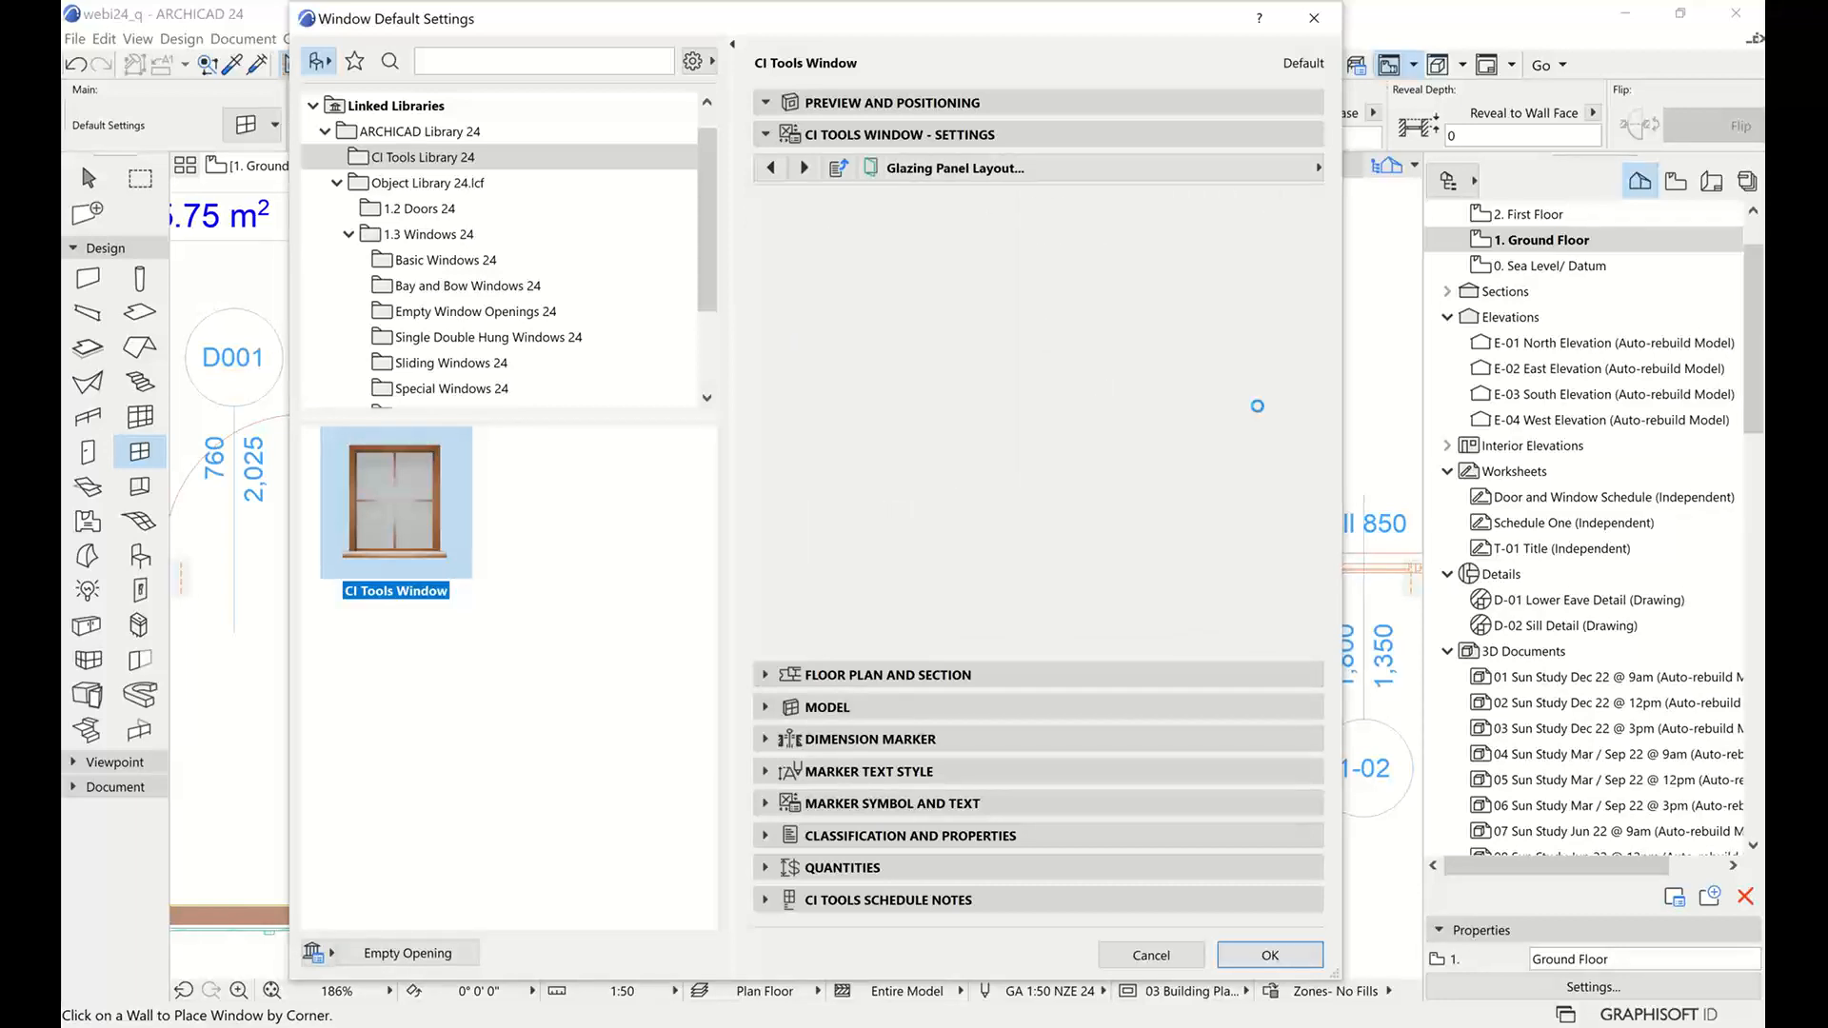
Form a 1 by 2 grid in the last awning panel and check the window in the 3D preview
click(1265, 405)
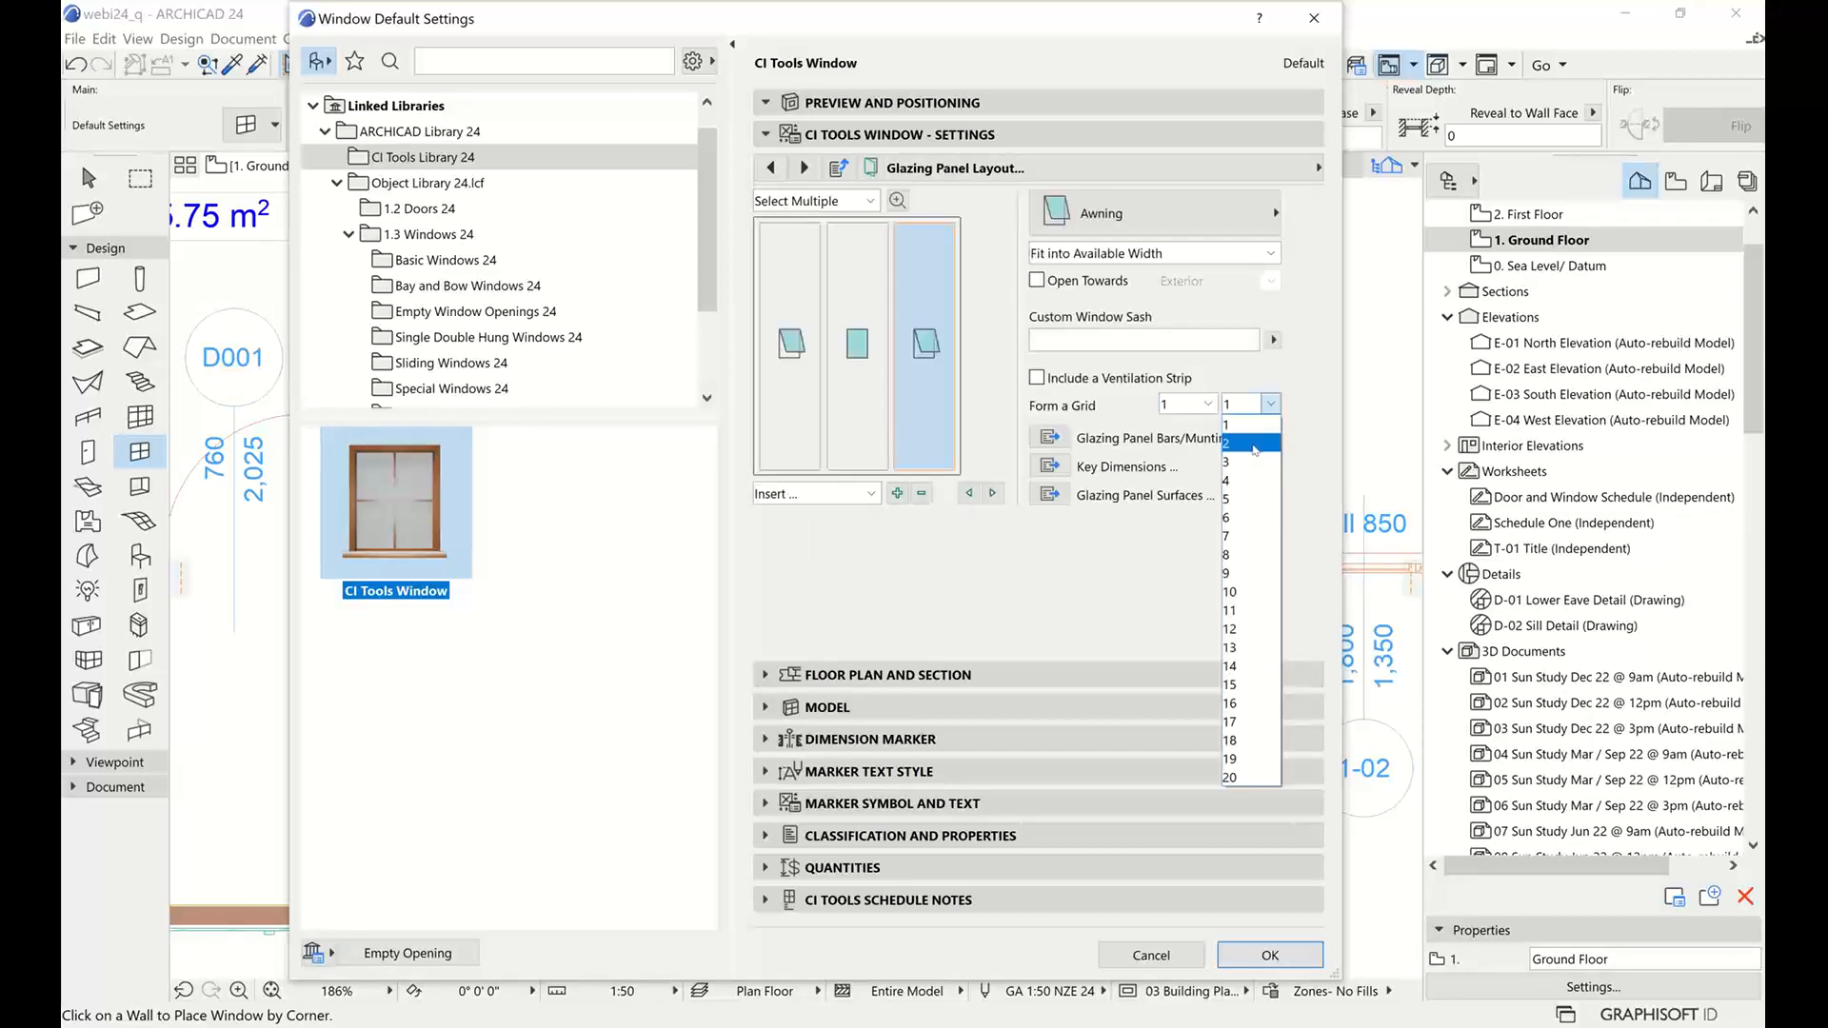
click(1243, 441)
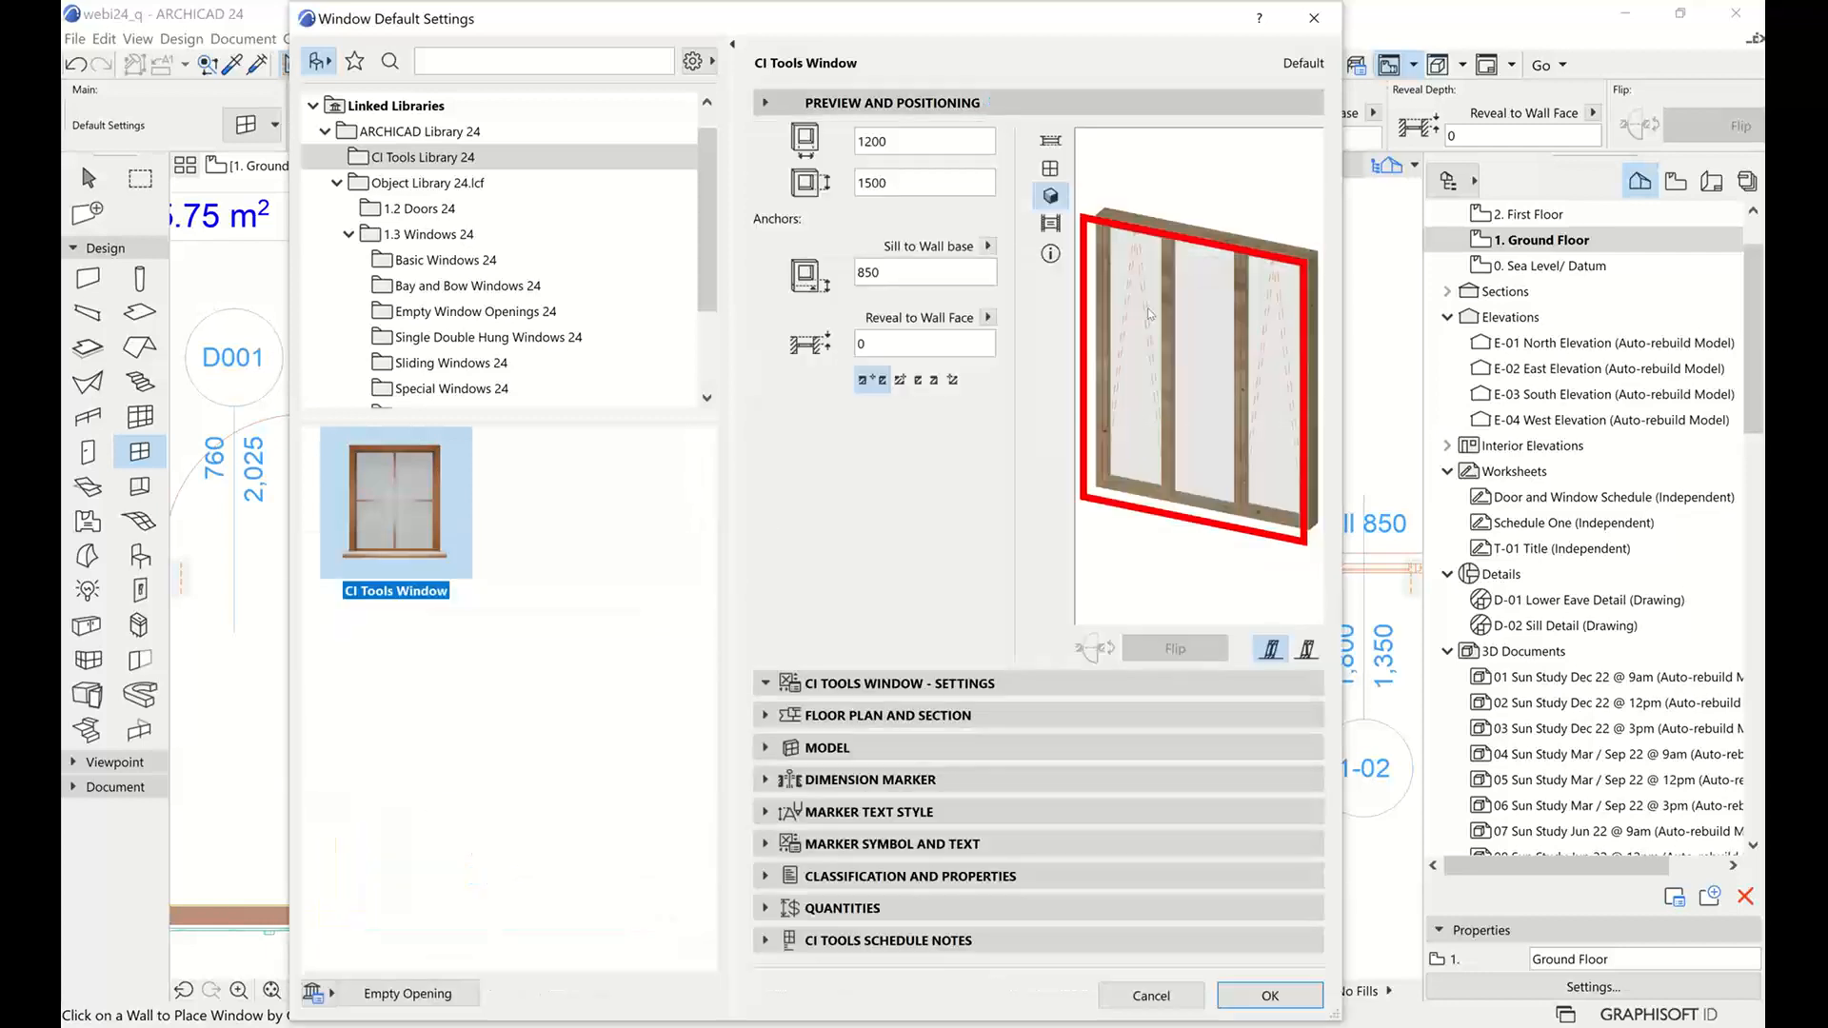
click(1003, 101)
click(1143, 102)
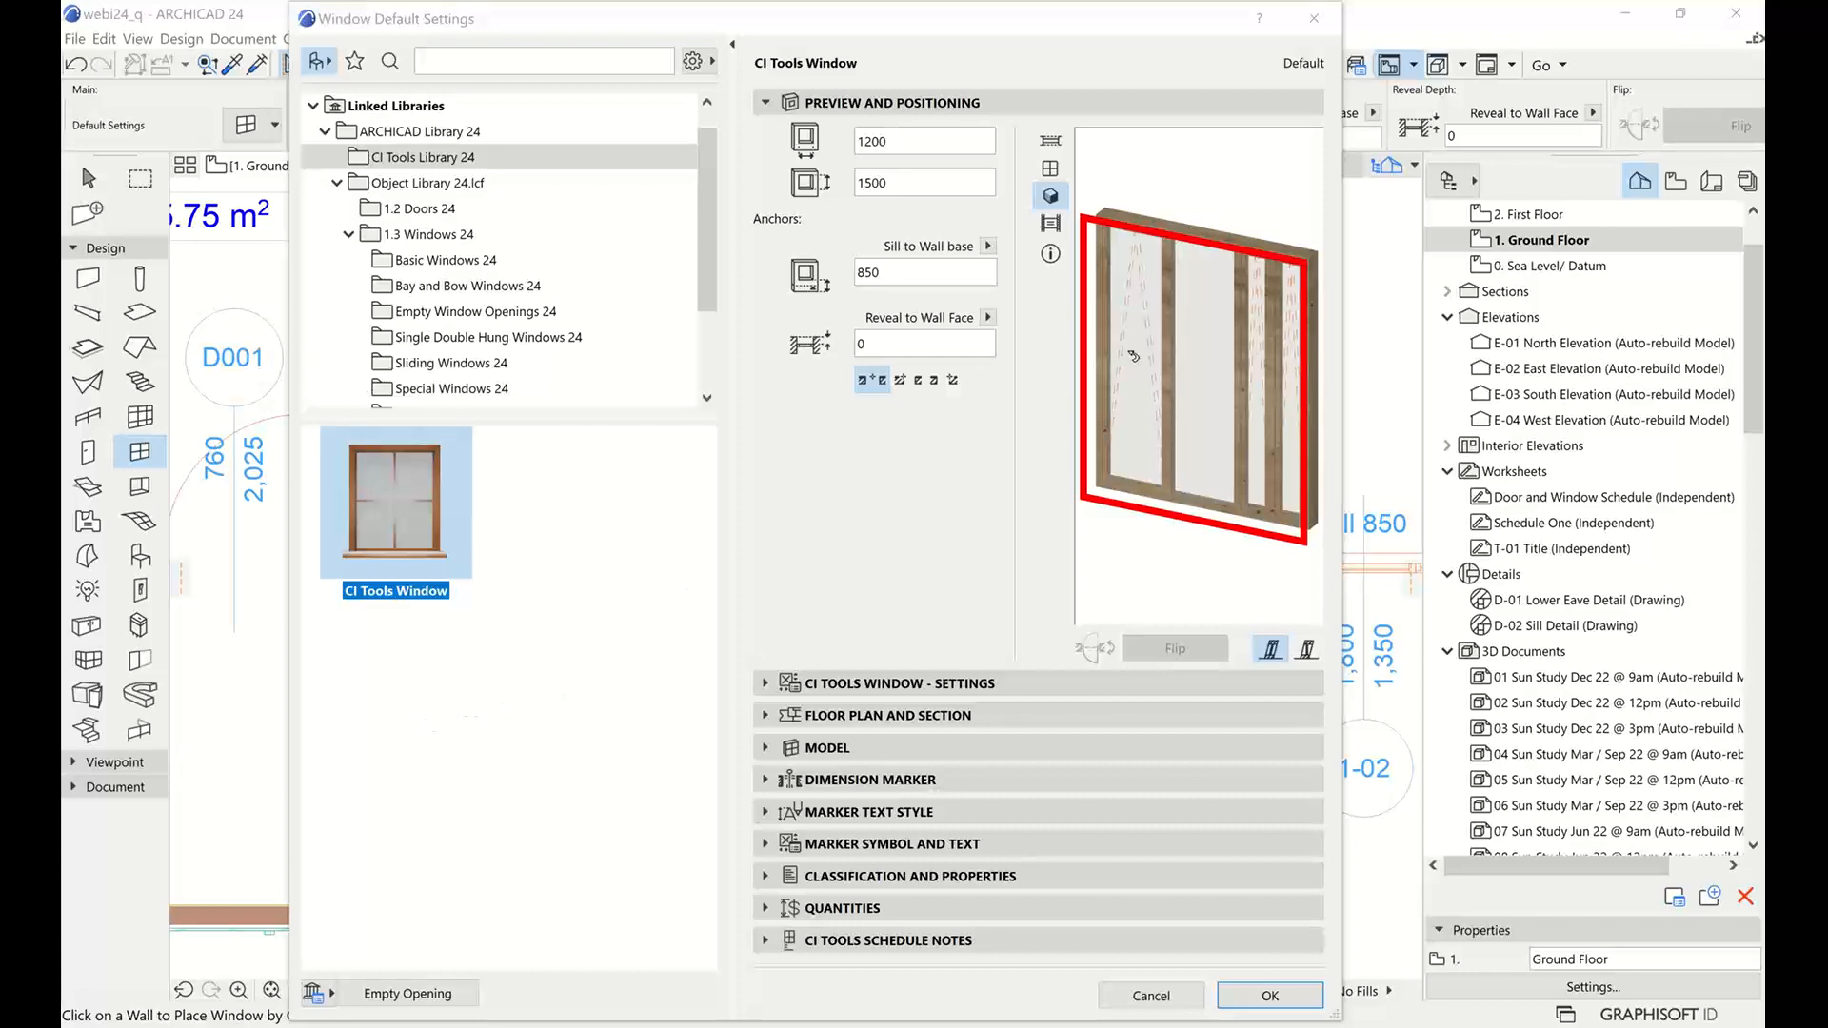
Close the window default settings without applying the changes and switch to the Door tool
click(1314, 18)
click(88, 453)
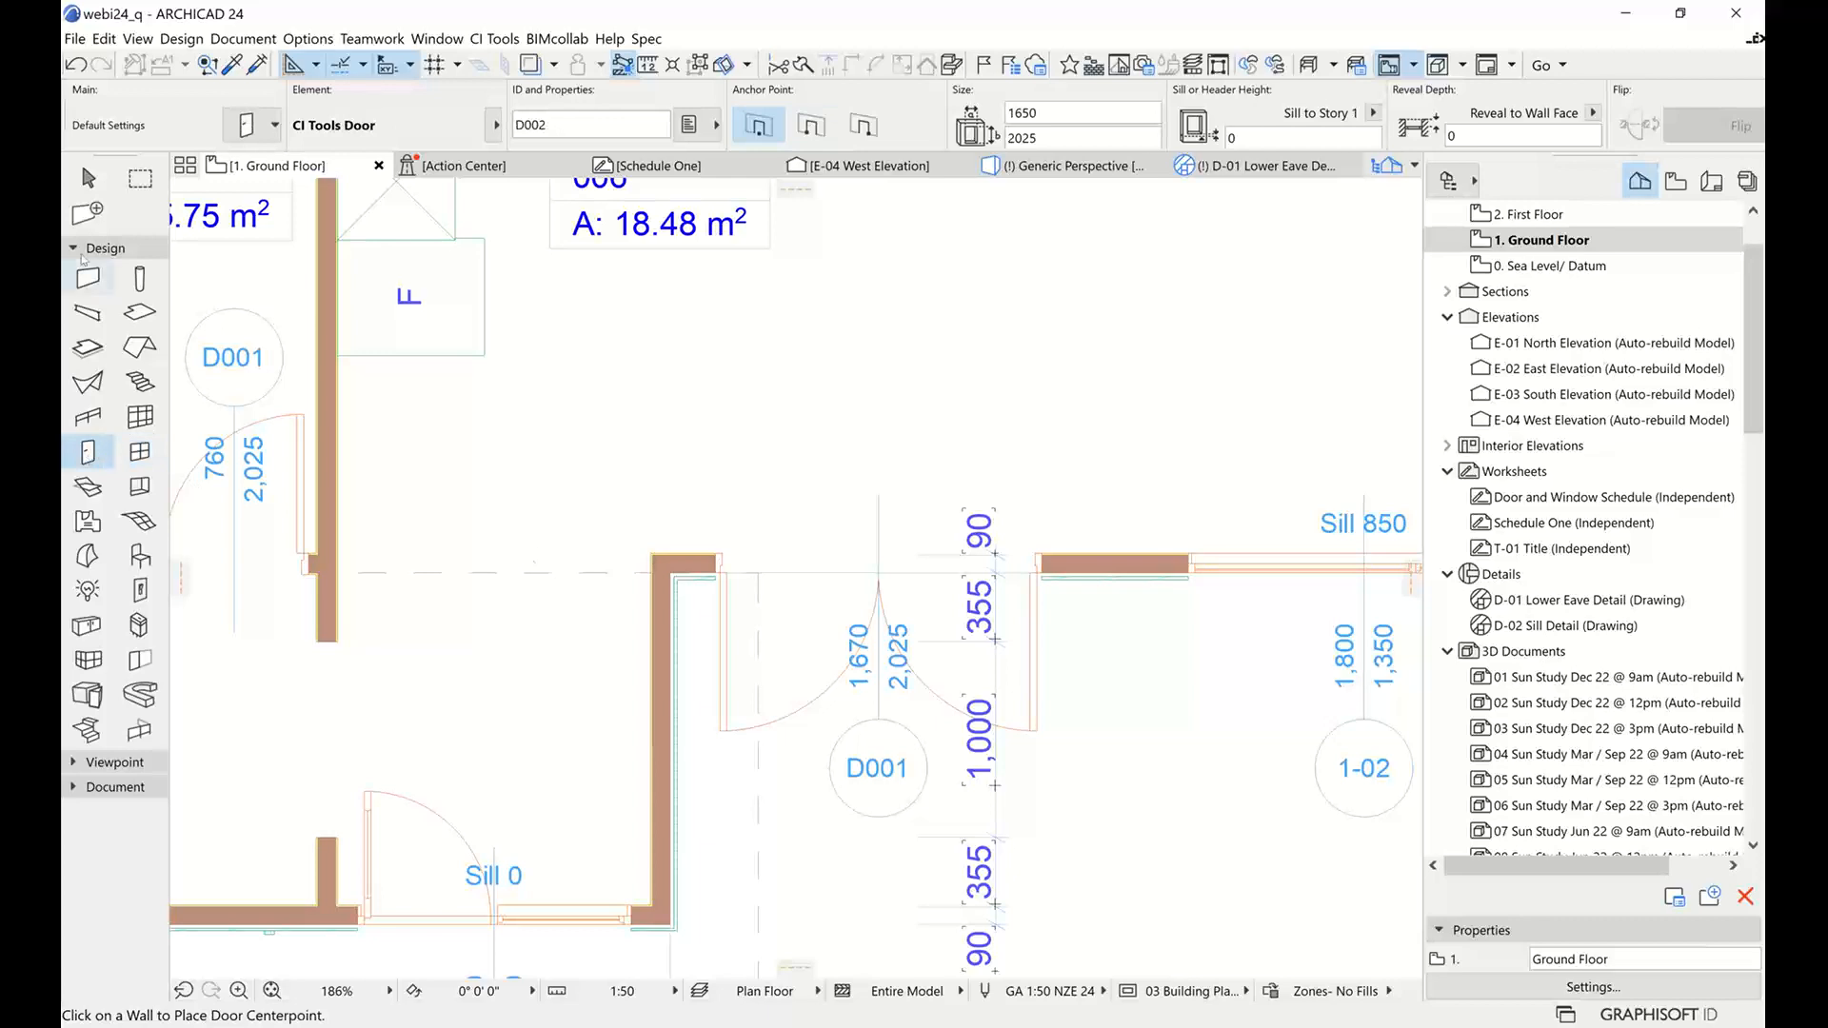
Change the door type of the 1,670 wide double-leaf door on the ground floor plan from swing to Pocket Slider
click(89, 177)
click(721, 557)
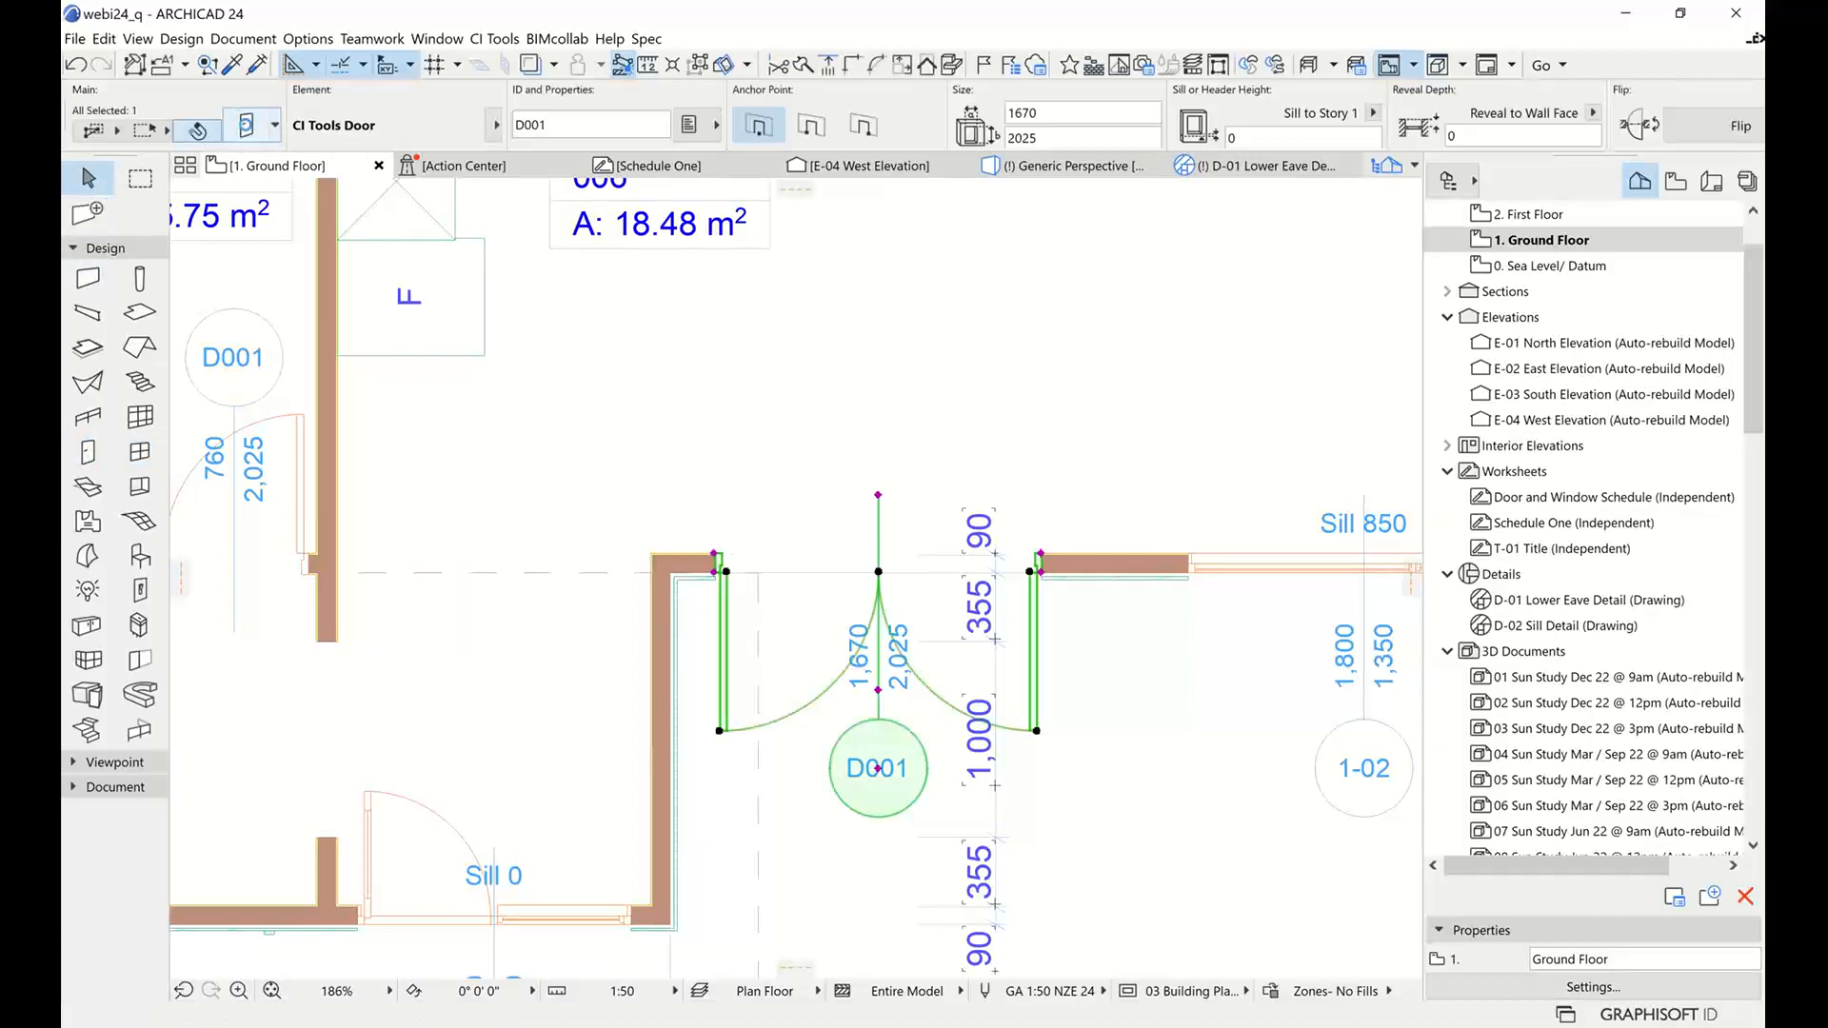
click(246, 124)
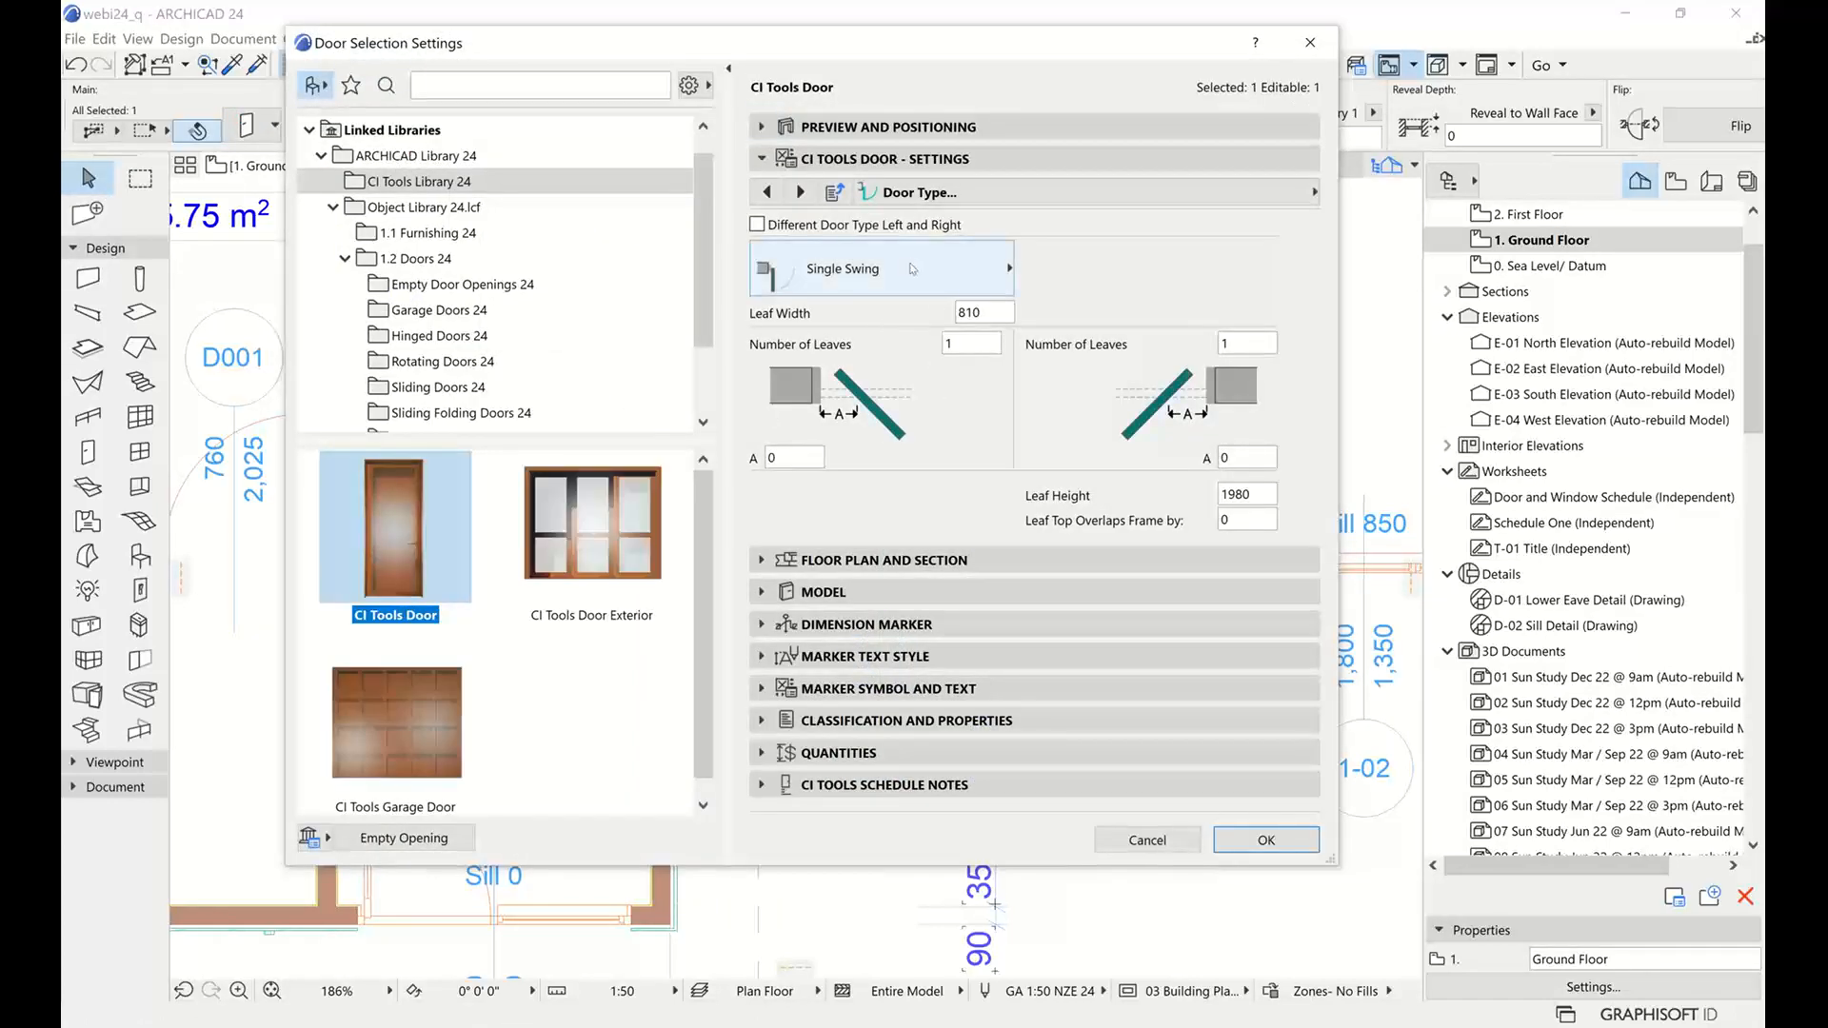
click(910, 268)
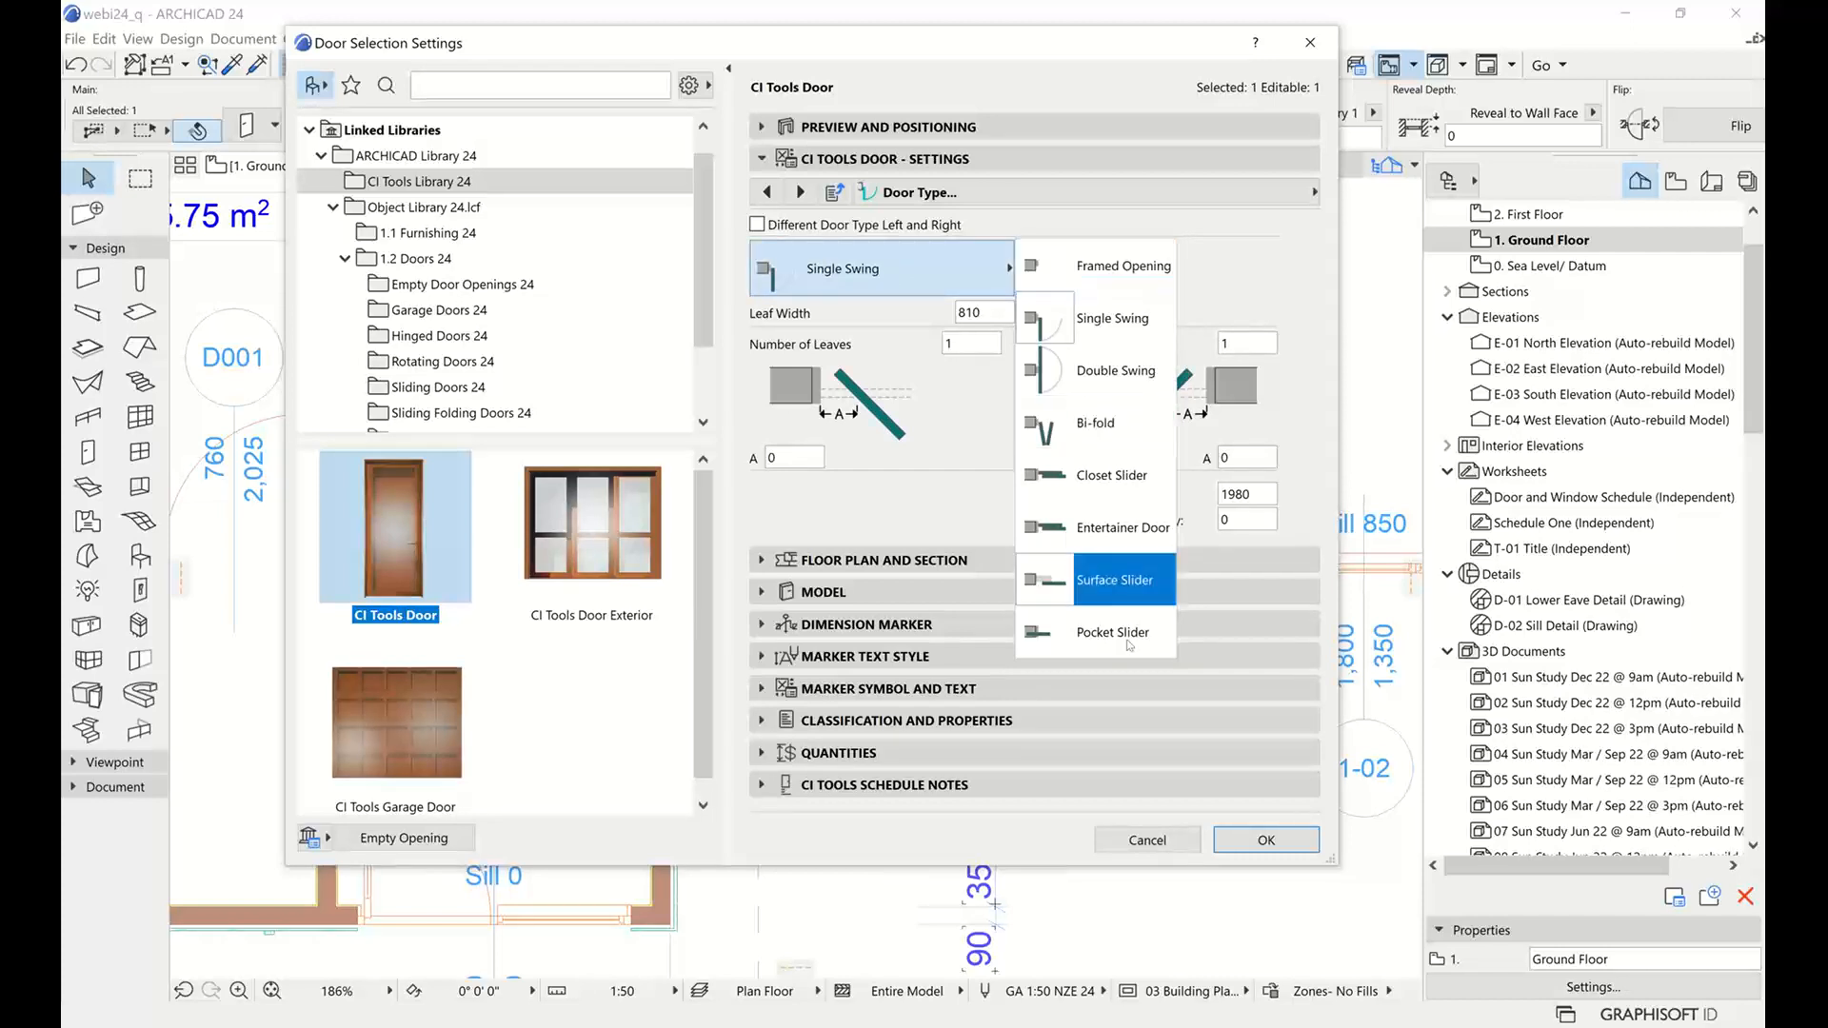
click(1093, 642)
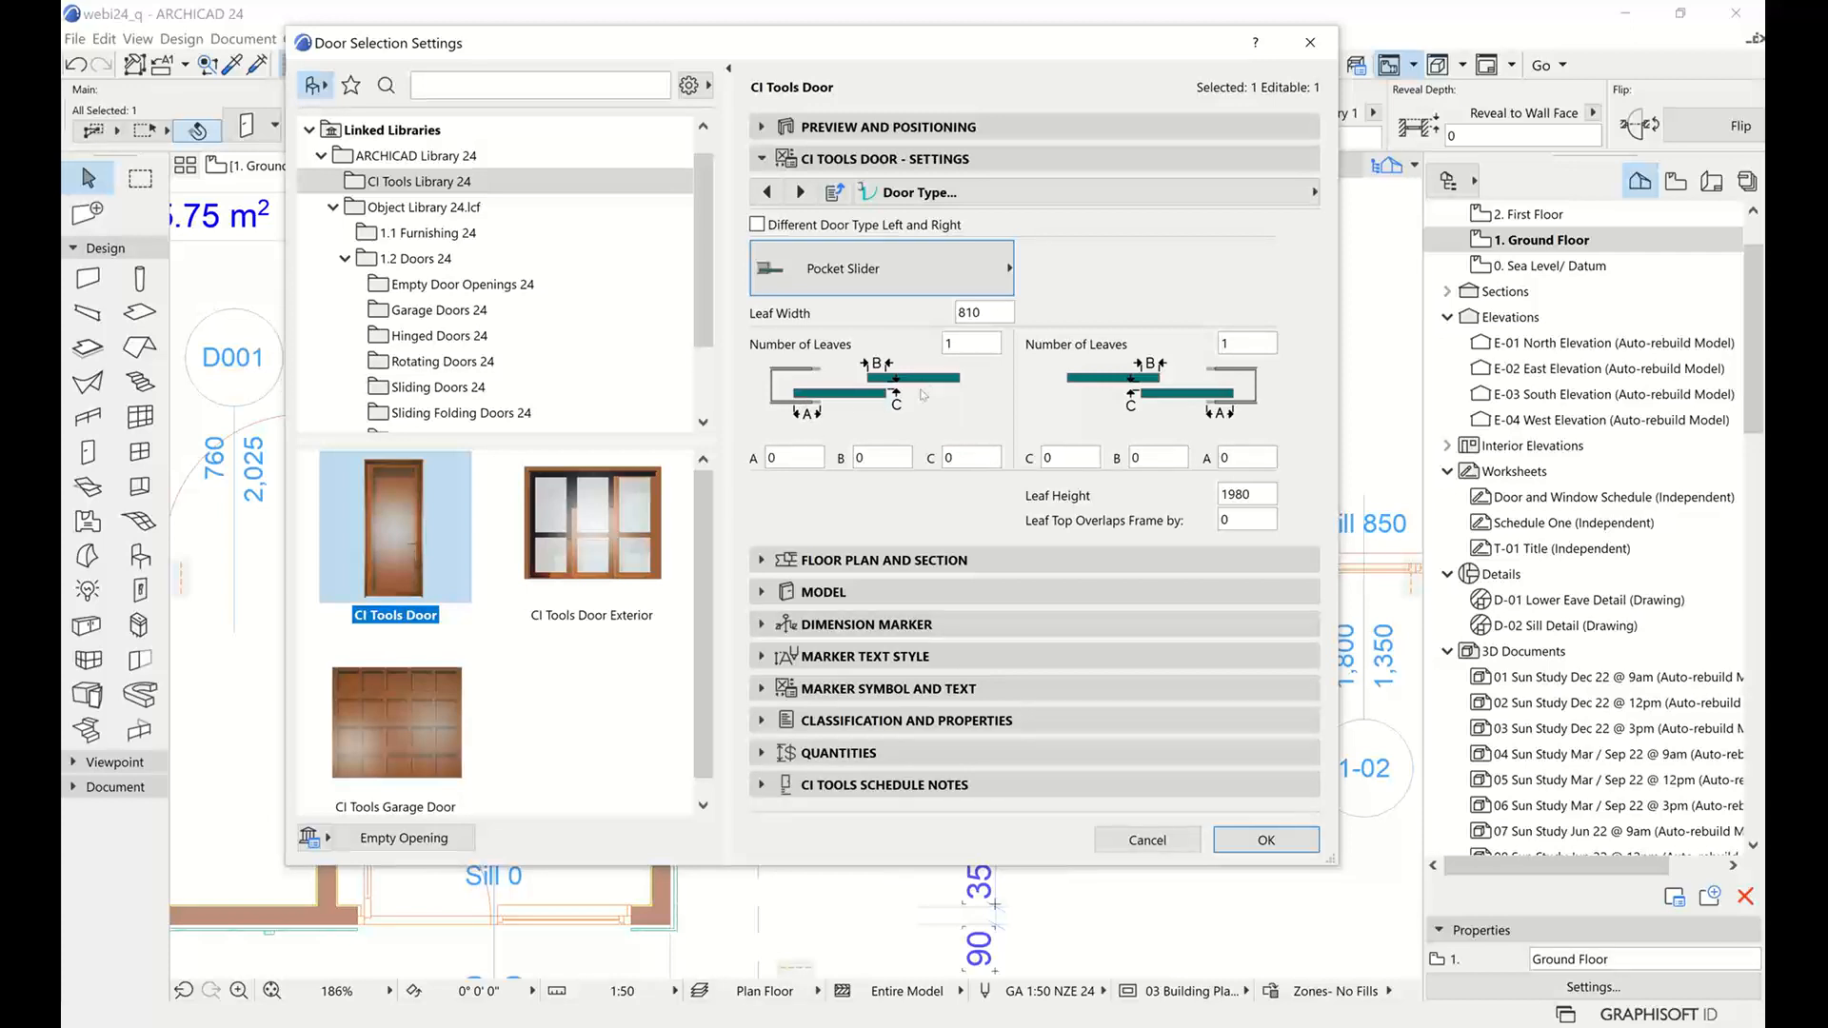
click(1241, 838)
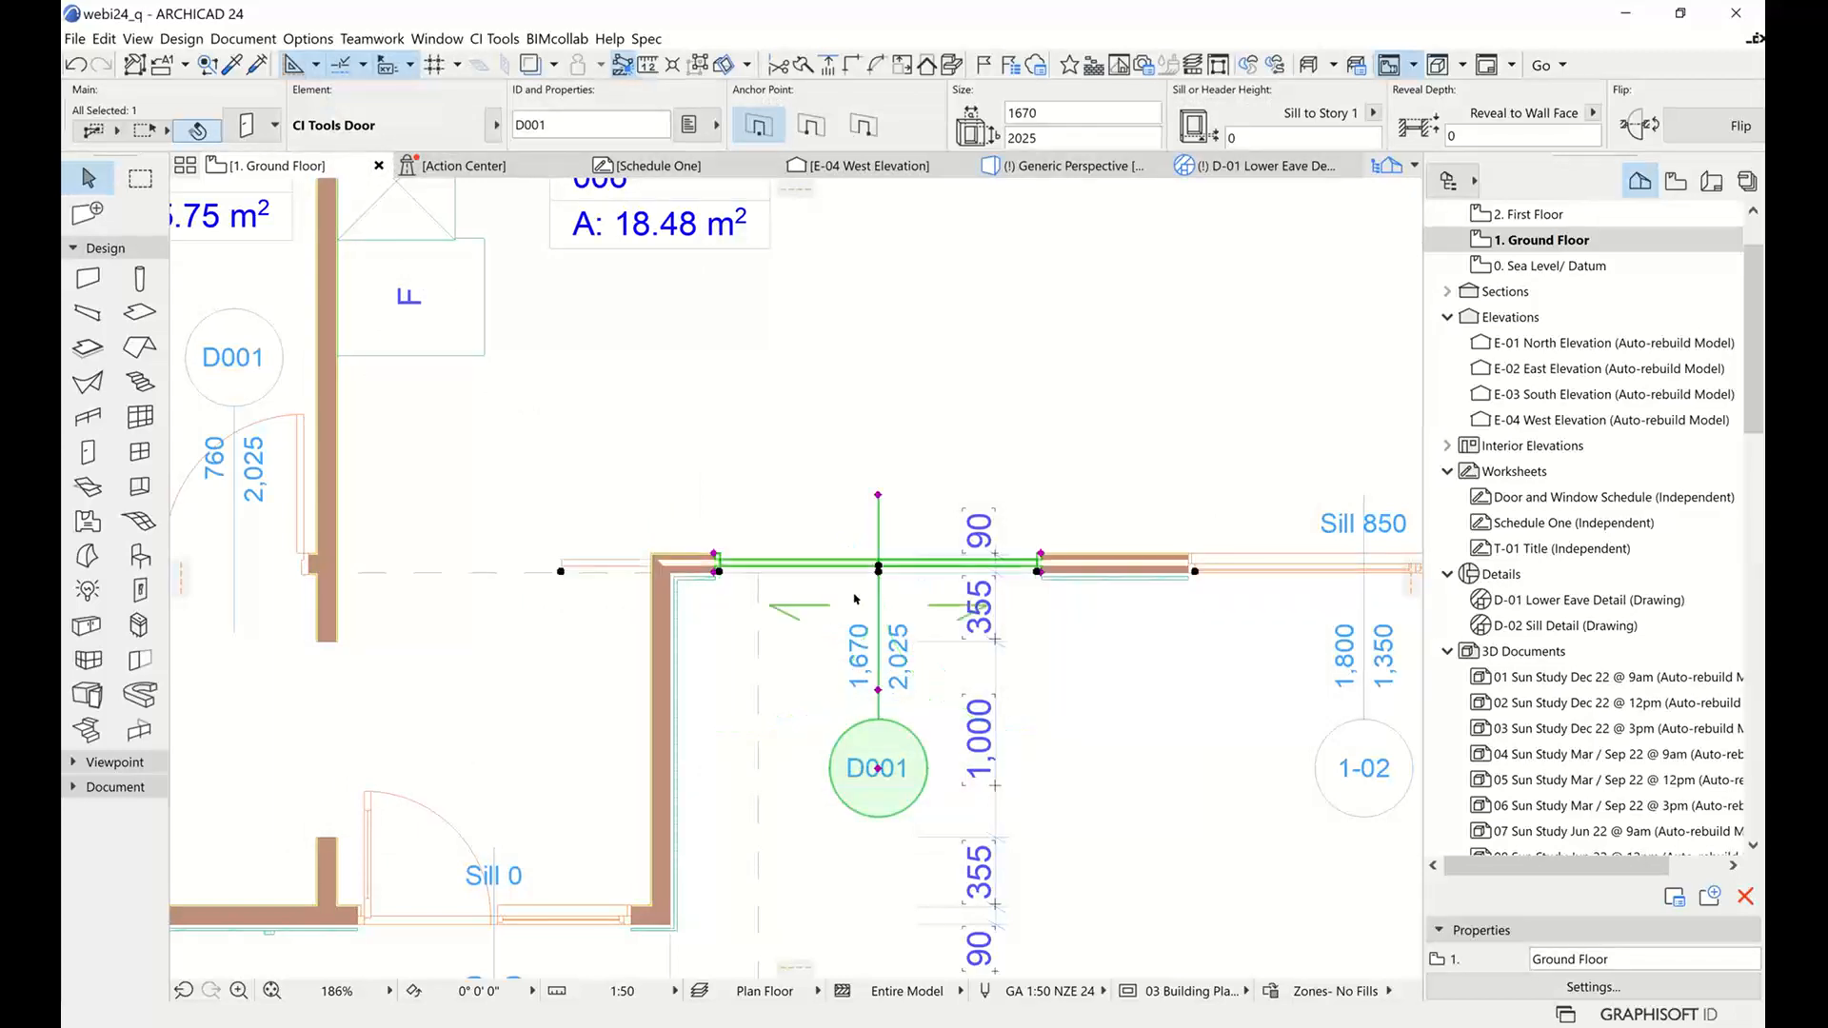
Examine on the floor plan how the pocket slider's leaves and wall pockets meet the adjoining walls, and leave the door deselected
scroll(856, 599, up, 2)
scroll(777, 577, up, 1)
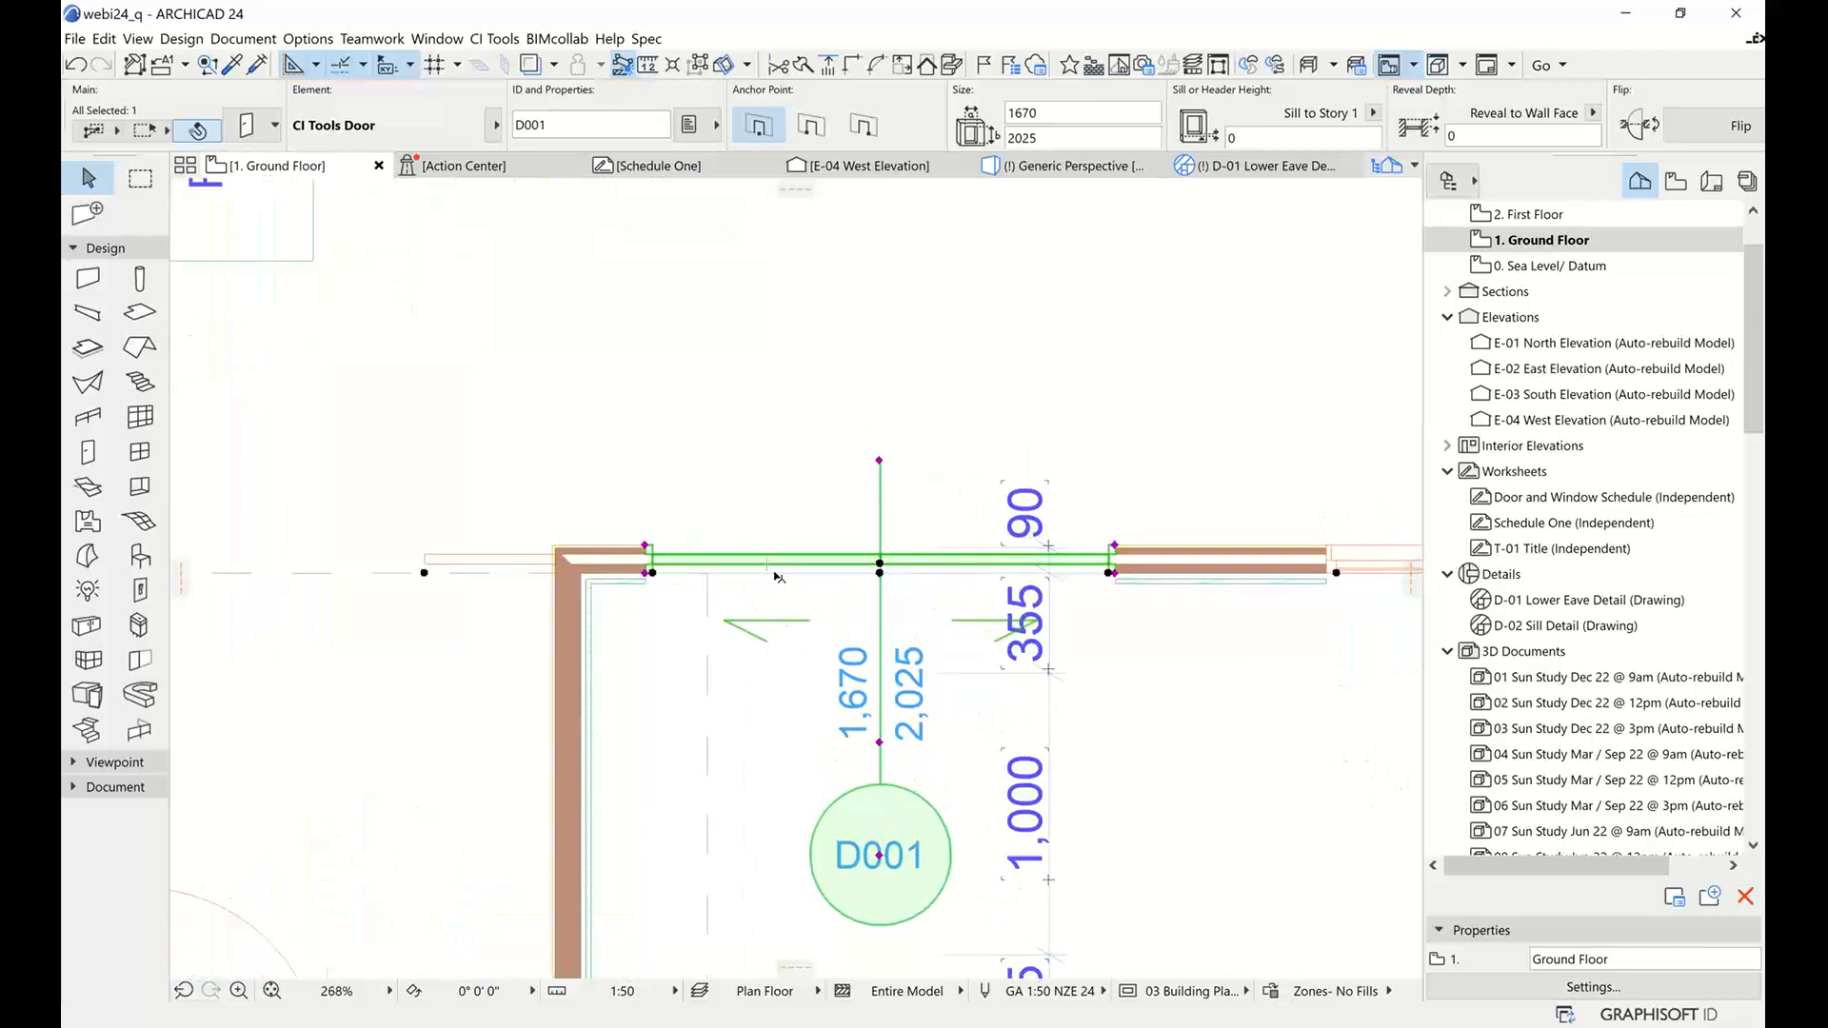
click(441, 563)
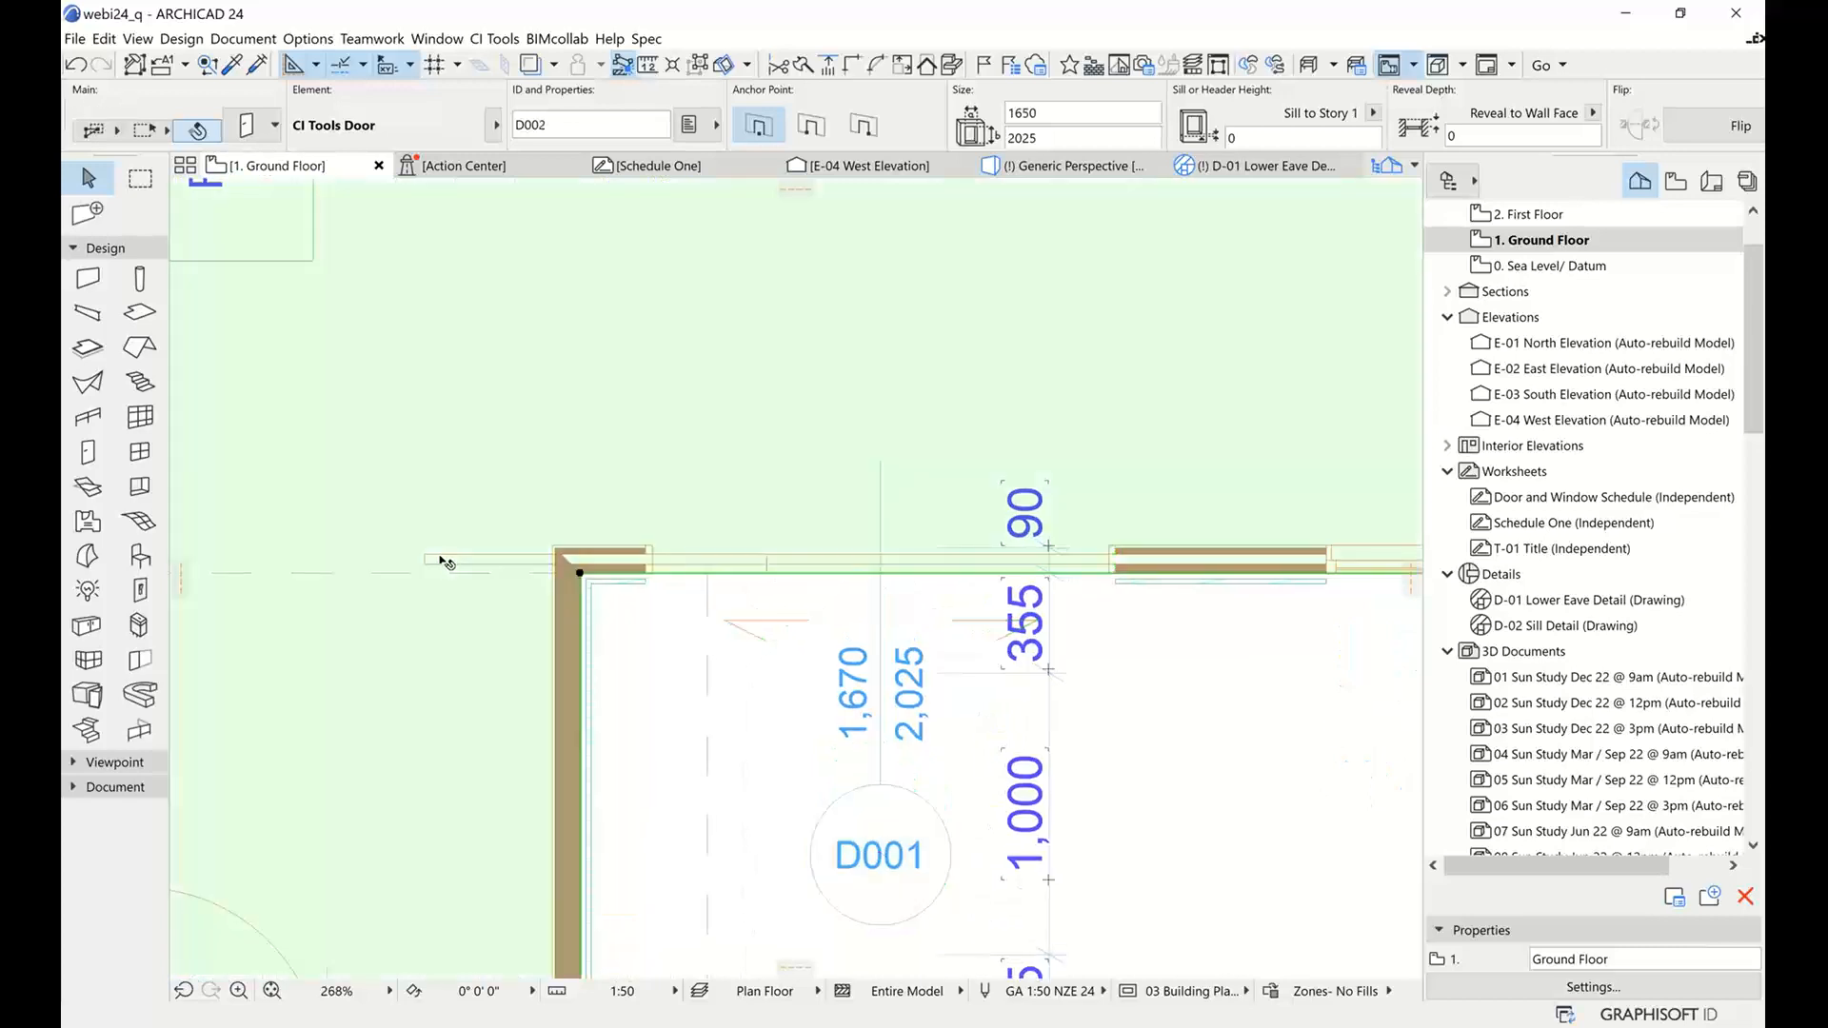
click(698, 651)
click(652, 566)
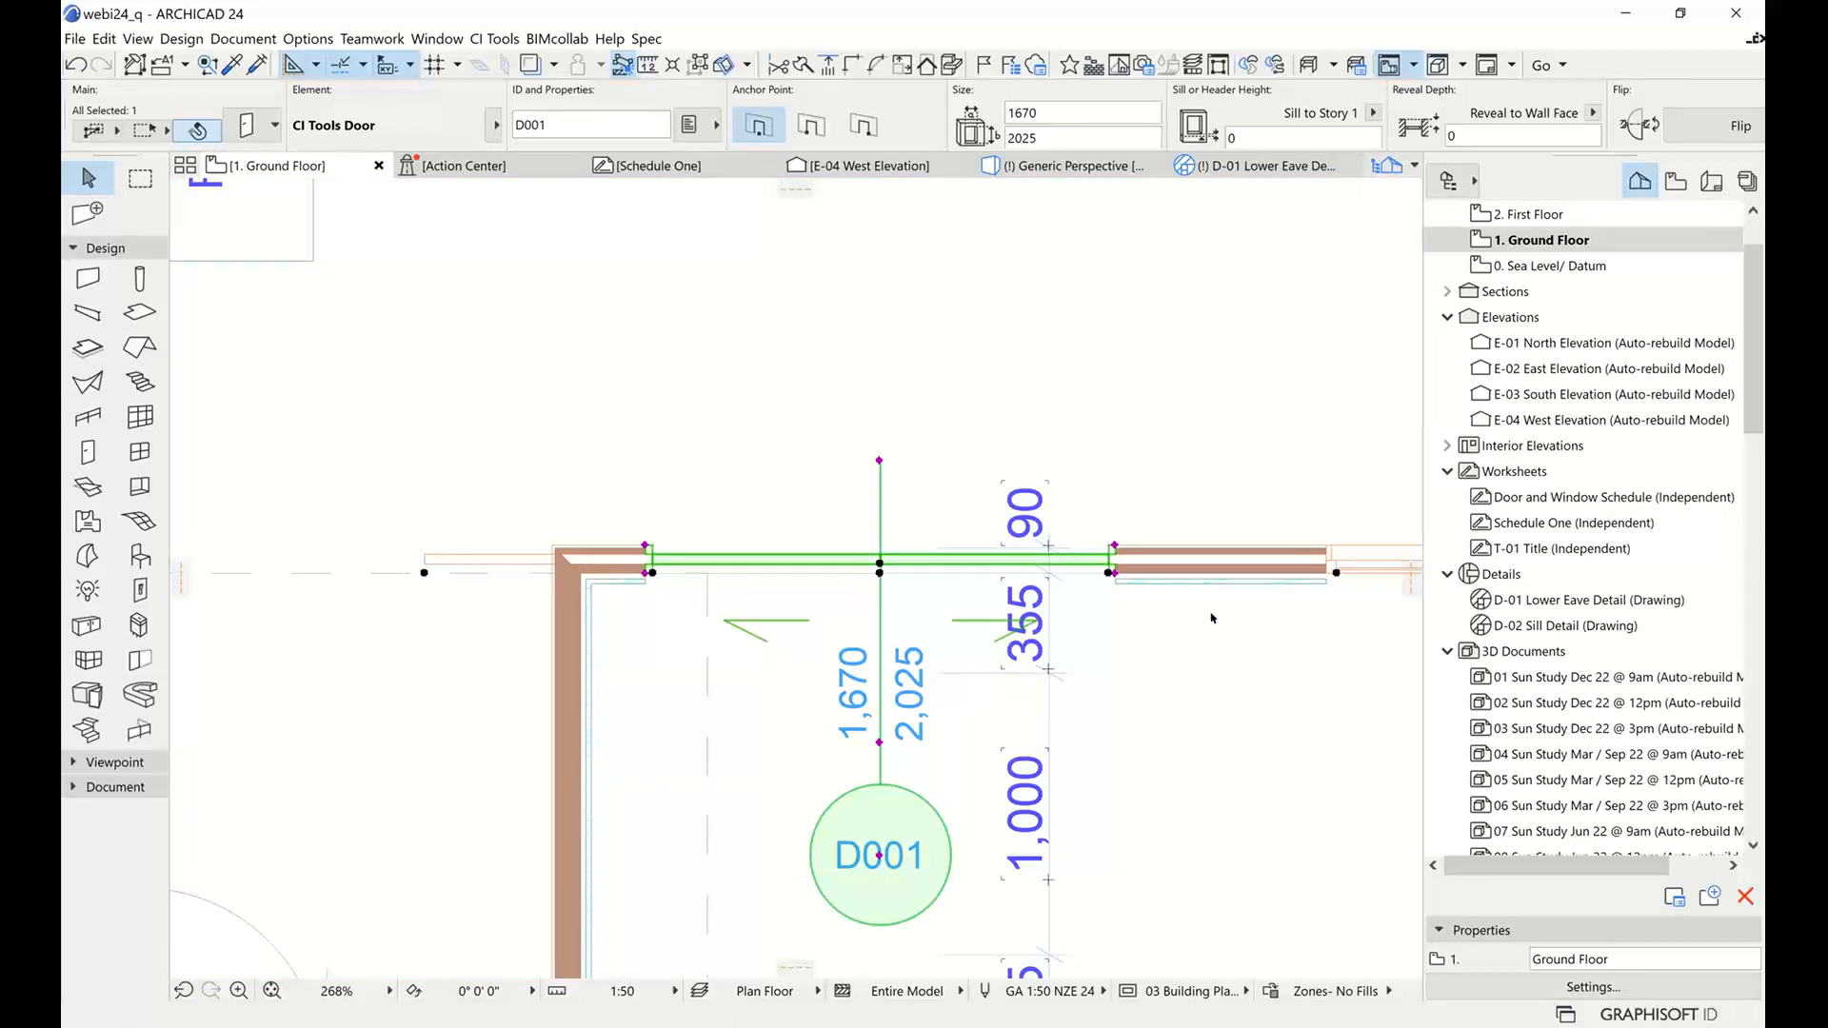
middle_drag(1211, 619, 1080, 627)
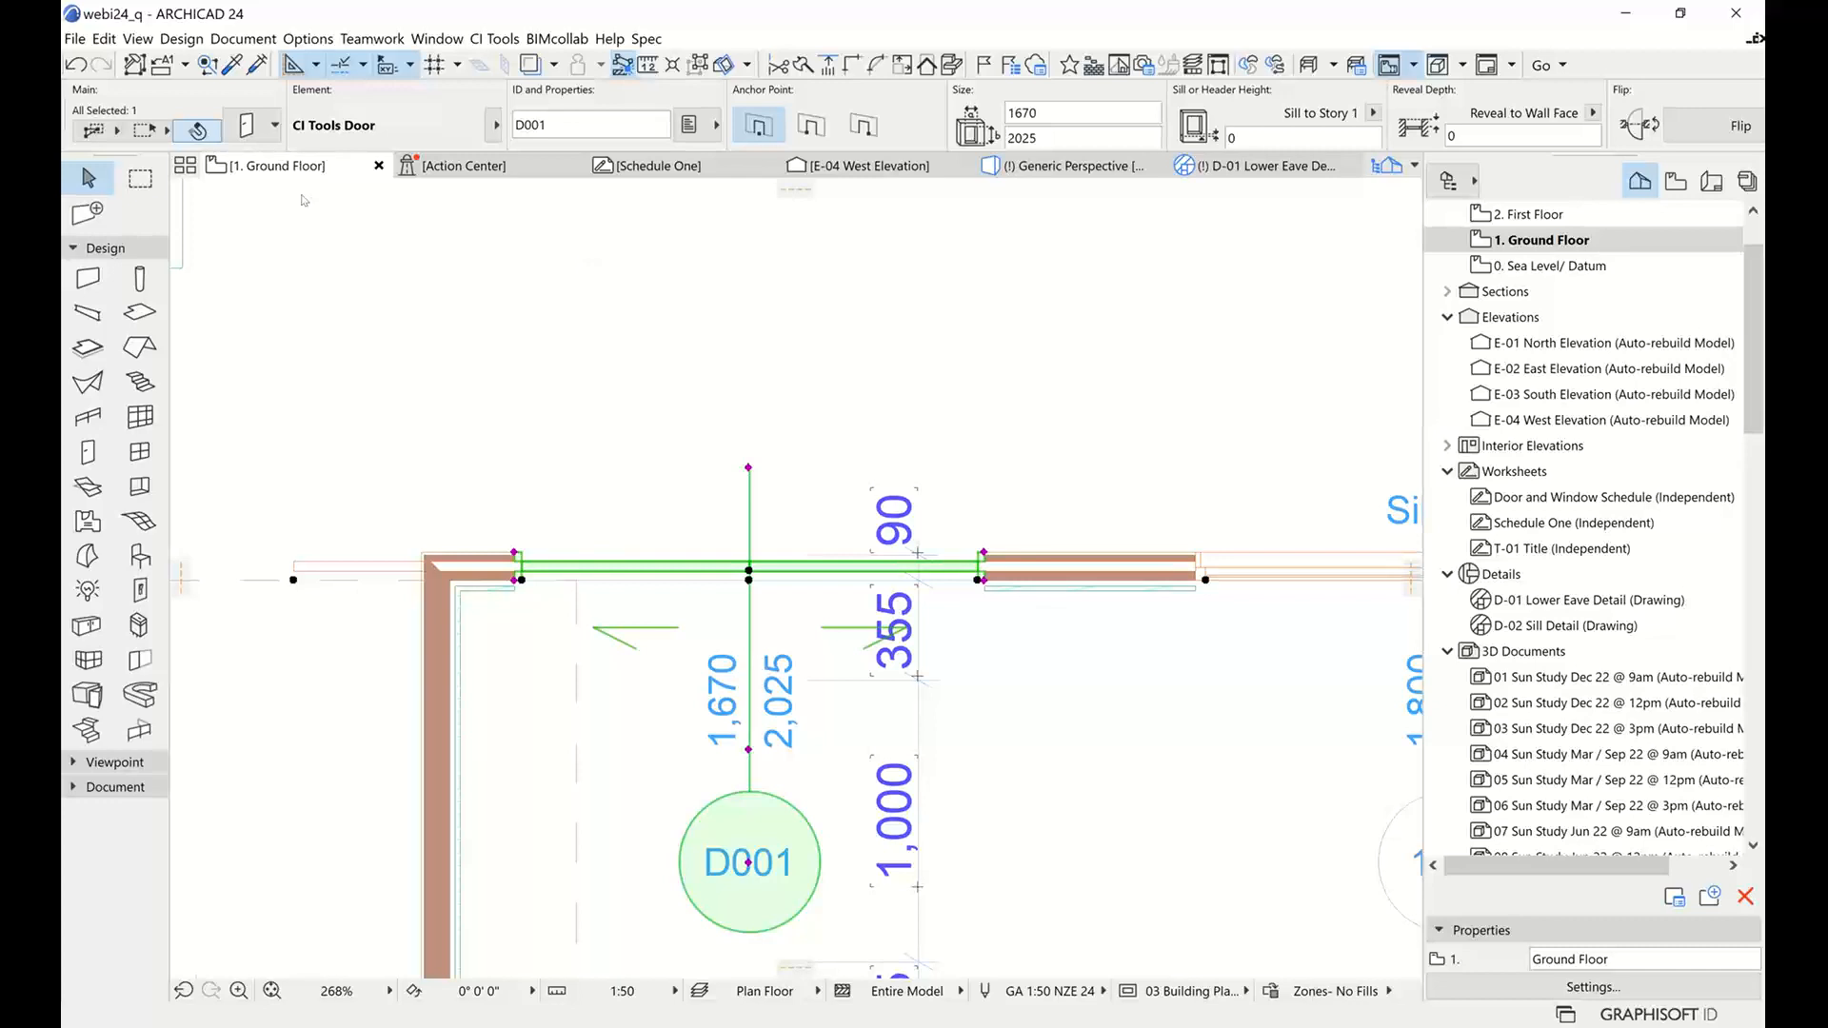
key(Escape)
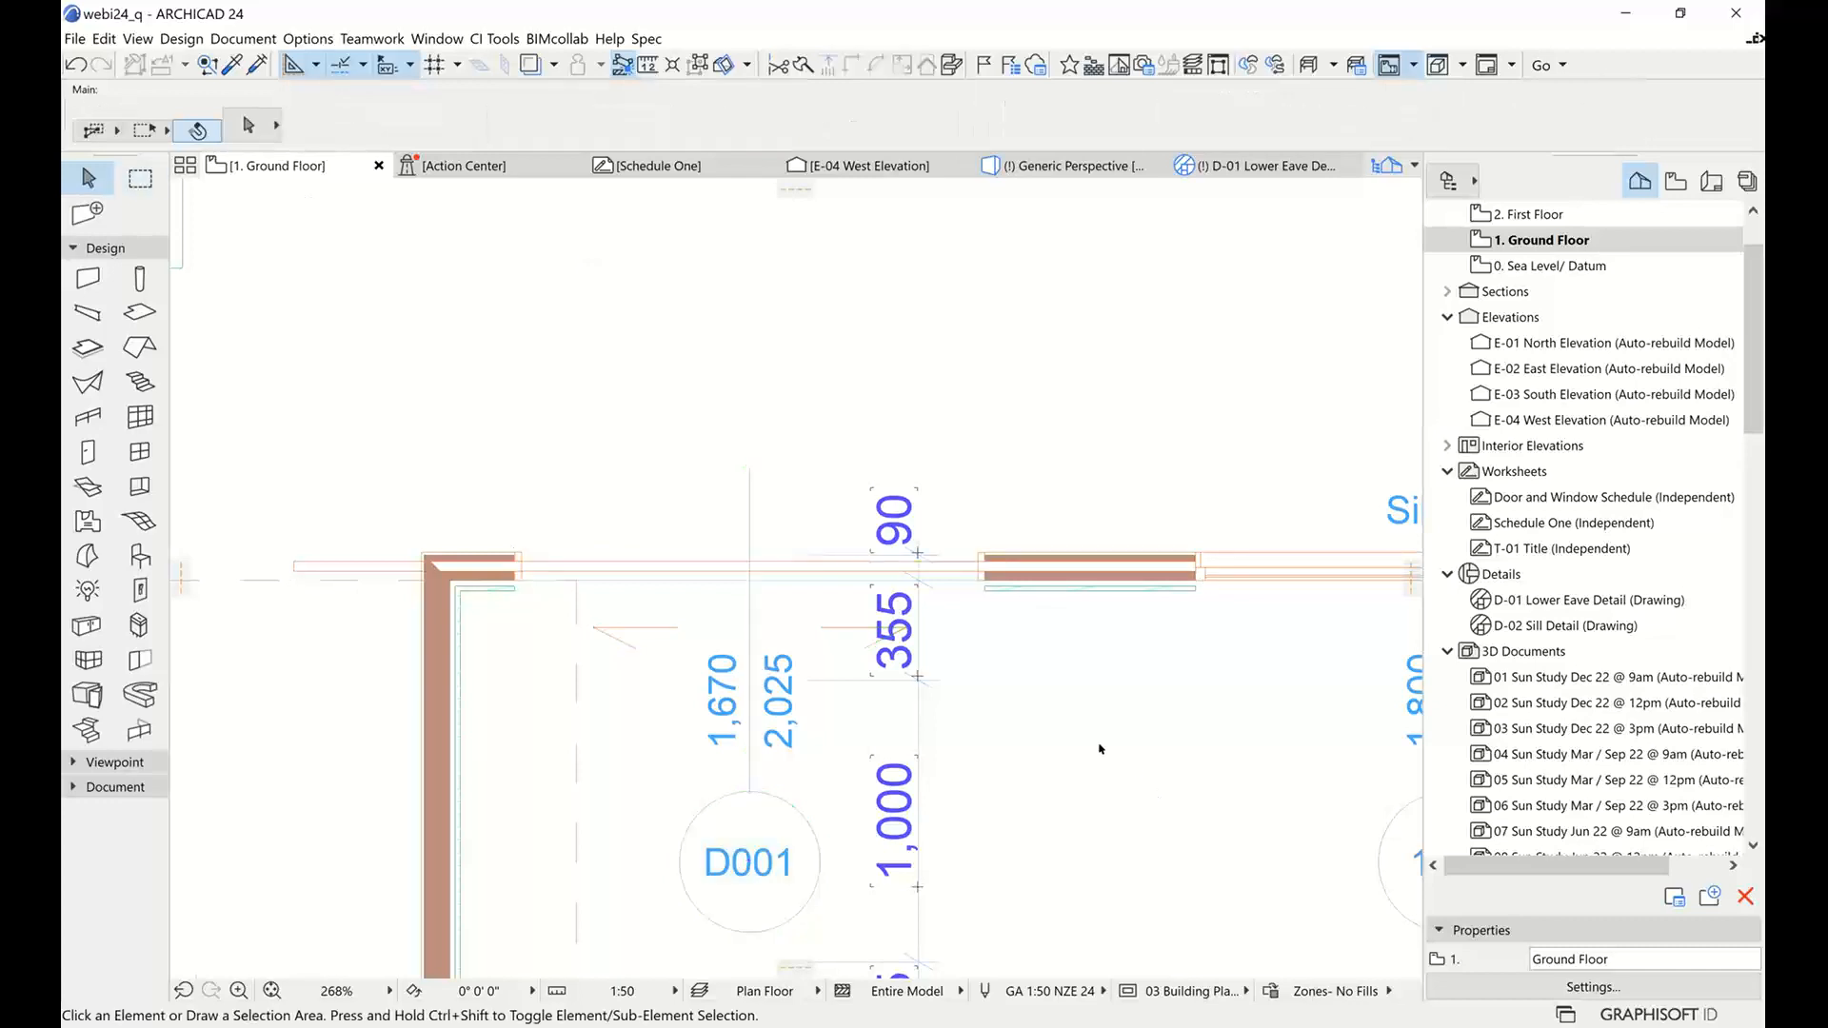